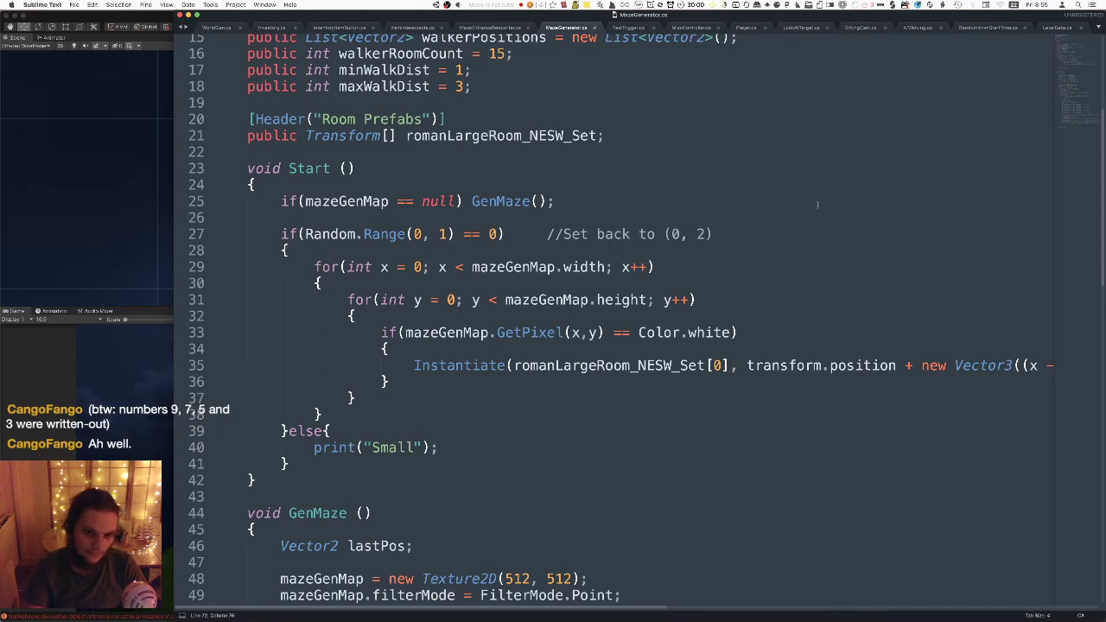
# Review the minWalkDist and maxWalkDist declarations and the GenMaze method in MazeGenerator.cs.
pyautogui.scroll(-10, 682, 295)
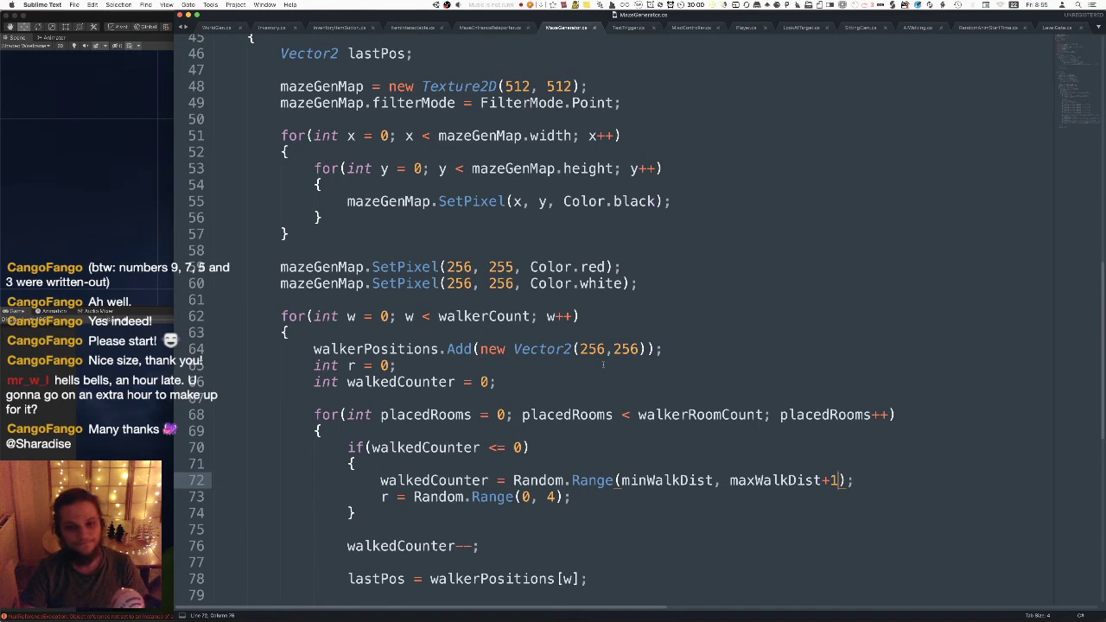
pyautogui.scroll(2, 552, 315)
pyautogui.scroll(12, 552, 315)
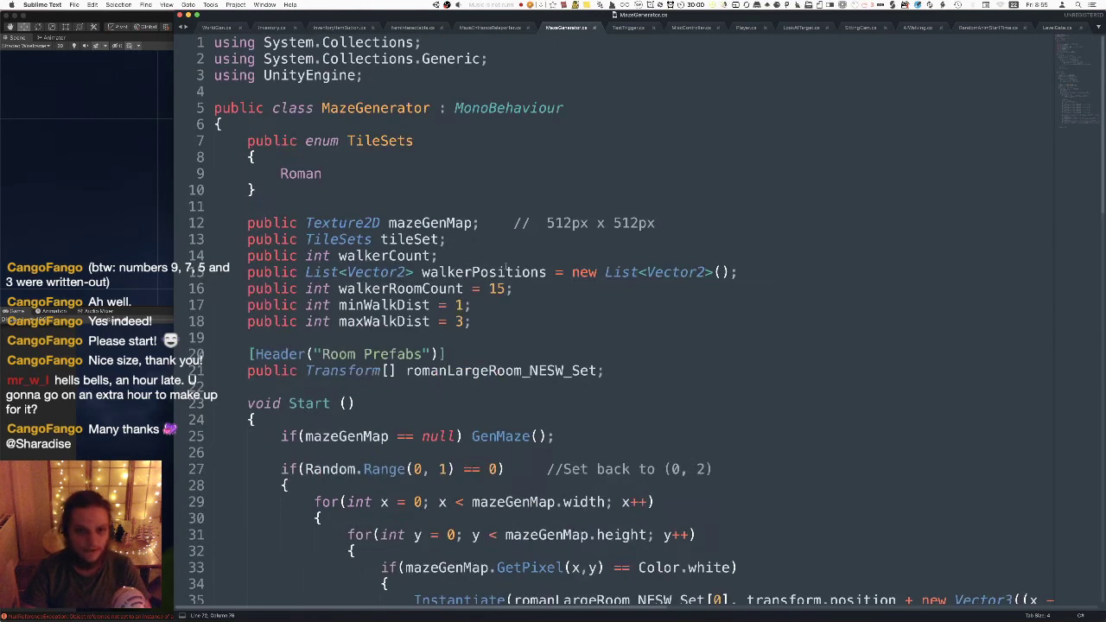
pyautogui.moveTo(480, 322); pyautogui.dragTo(215, 305)
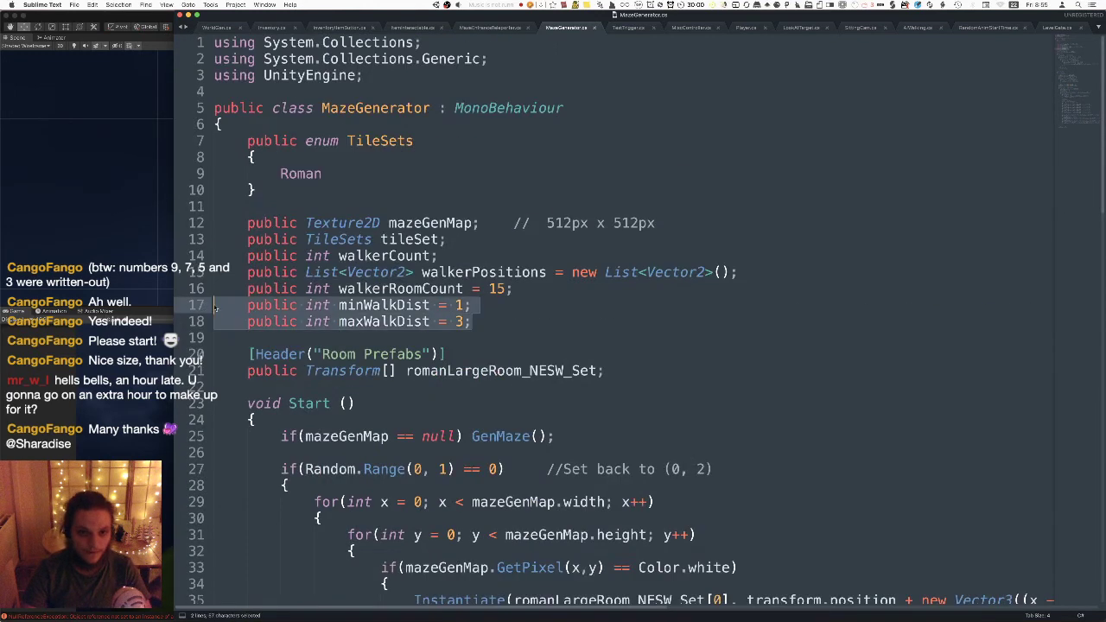
pyautogui.click(488, 307)
pyautogui.scroll(-14, 510, 320)
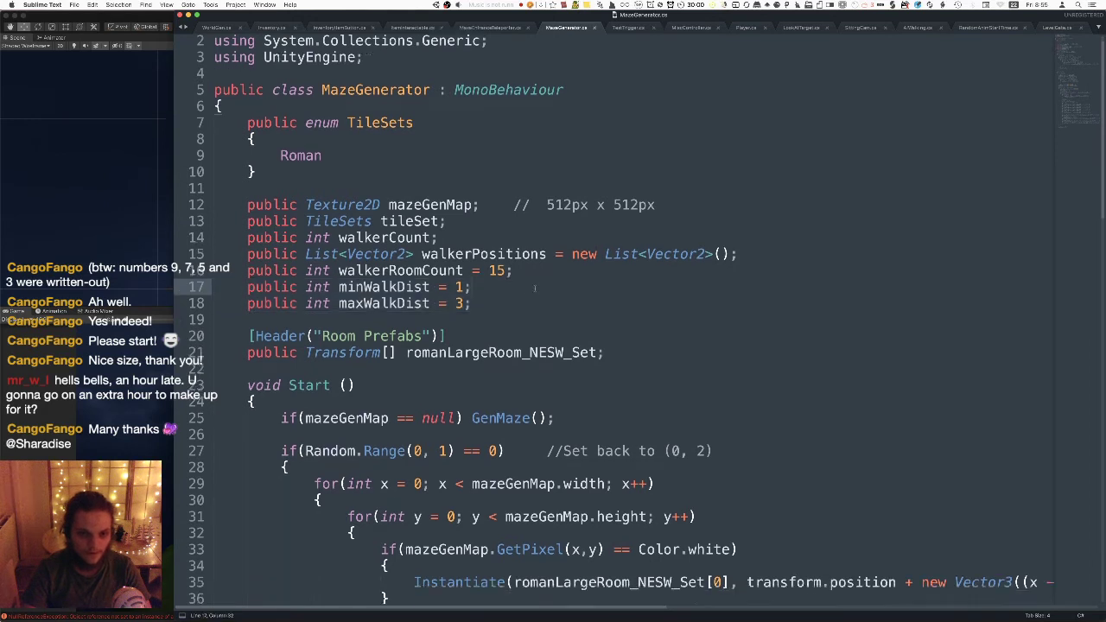
pyautogui.scroll(5, 527, 276)
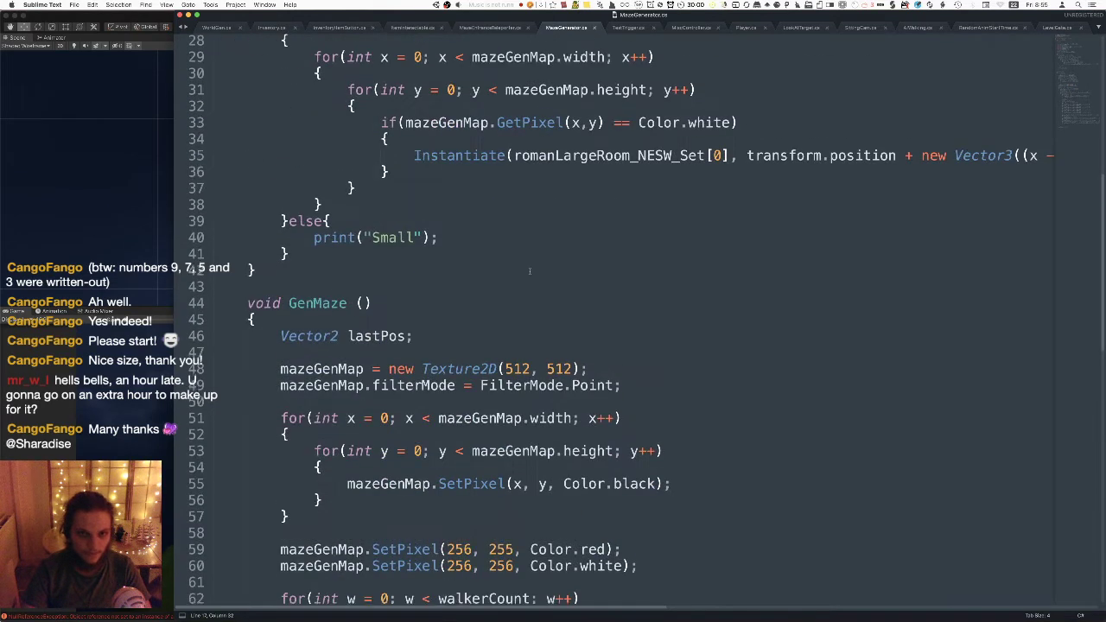
pyautogui.scroll(-4, 530, 272)
pyautogui.scroll(2, 382, 221)
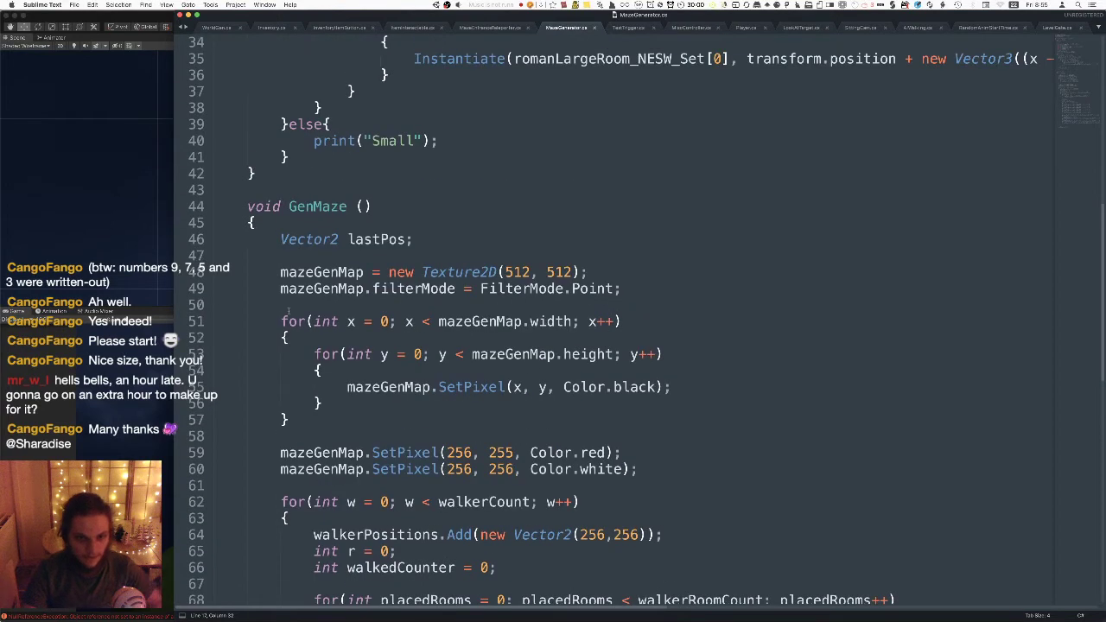
pyautogui.scroll(-1, 377, 369)
pyautogui.scroll(-3, 377, 369)
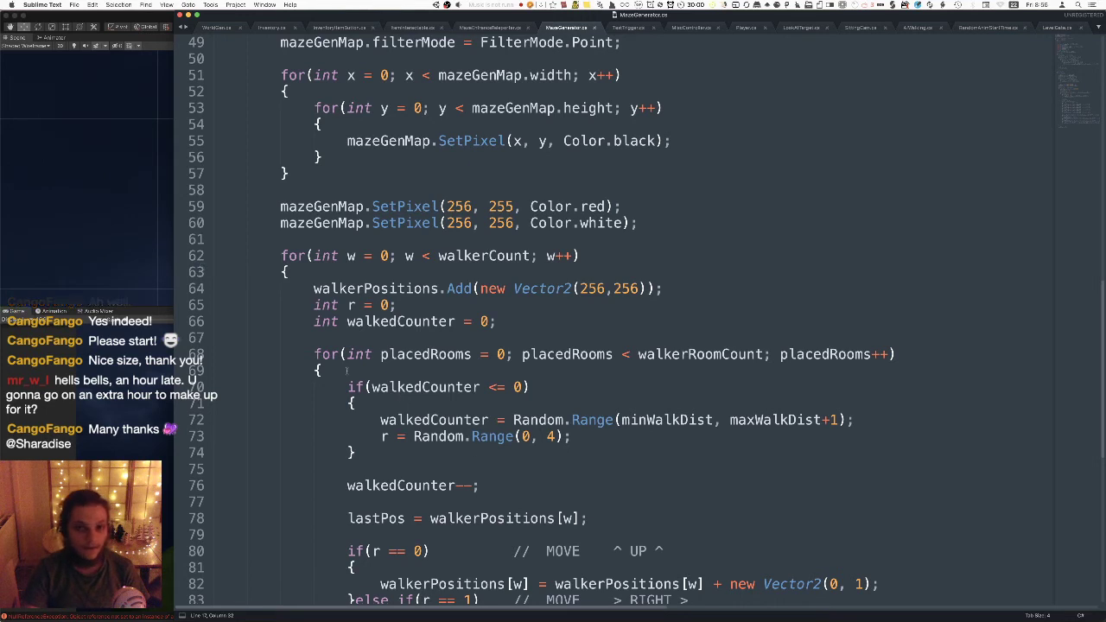
# Examine the walkedCounter declaration, its zero check and the random walk distance assigned inside the room placement loop.
pyautogui.moveTo(314, 321); pyautogui.dragTo(496, 322)
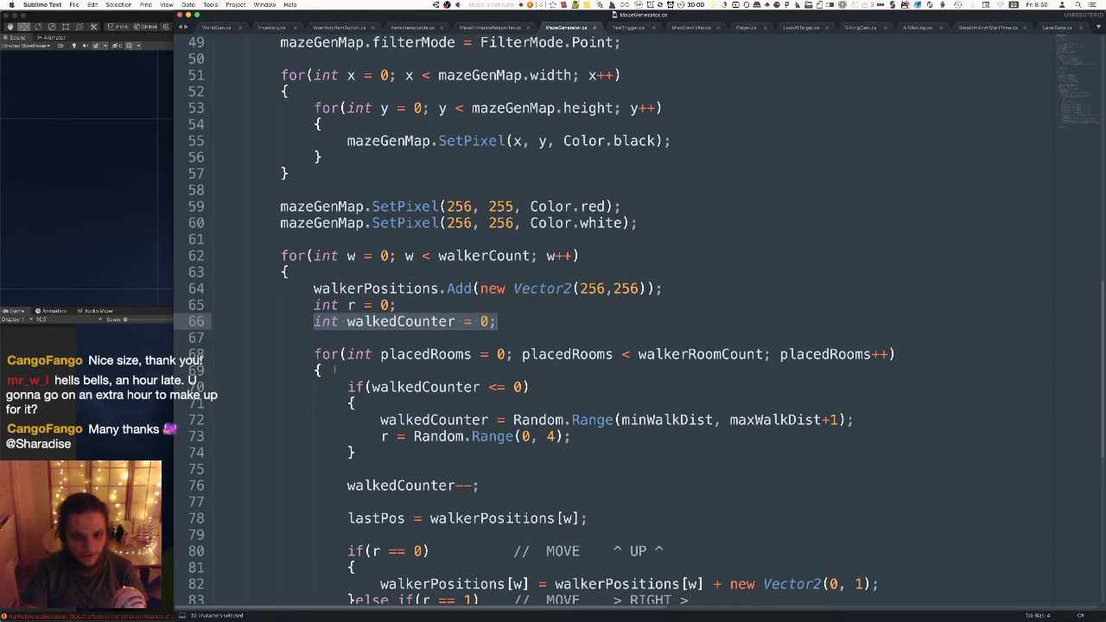
pyautogui.click(333, 370)
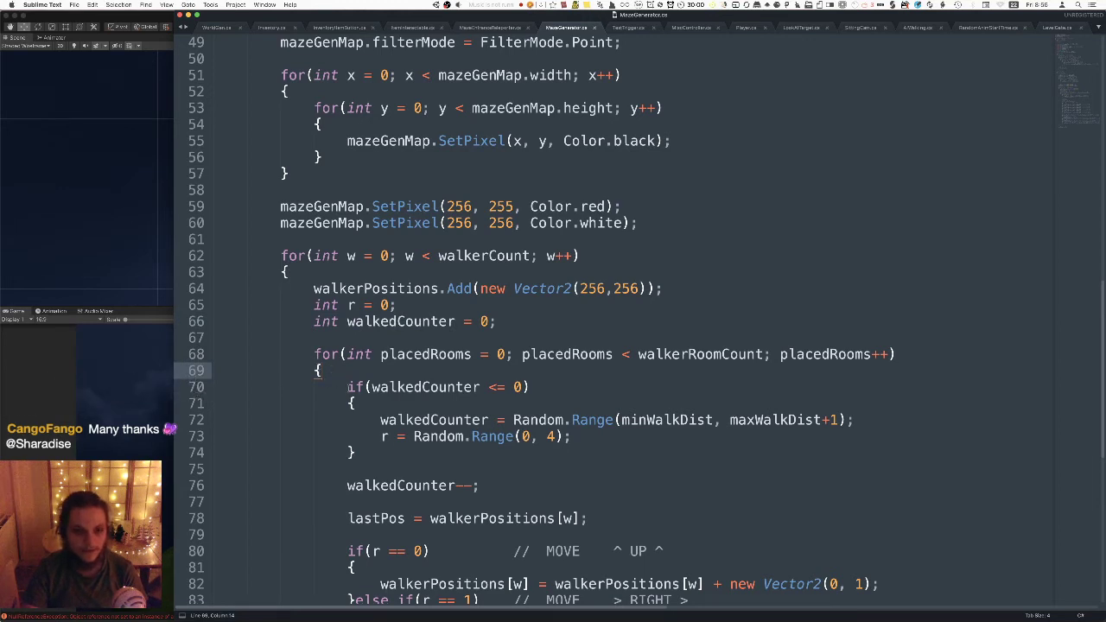
pyautogui.moveTo(347, 388); pyautogui.dragTo(530, 387)
pyautogui.click(530, 387)
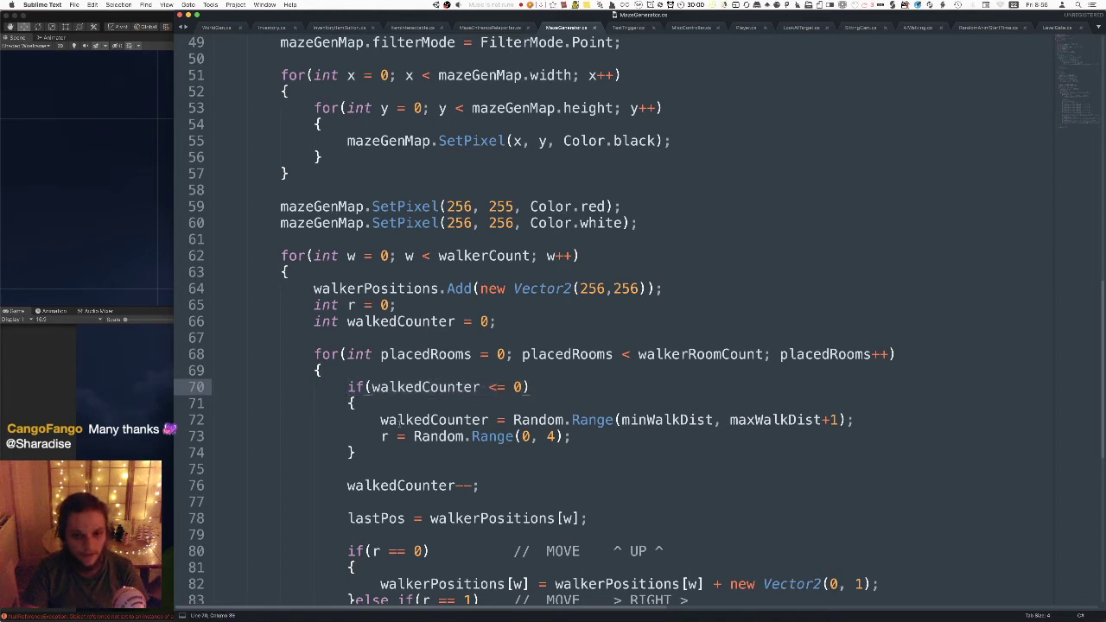
pyautogui.moveTo(380, 420); pyautogui.dragTo(655, 424)
pyautogui.click(655, 422)
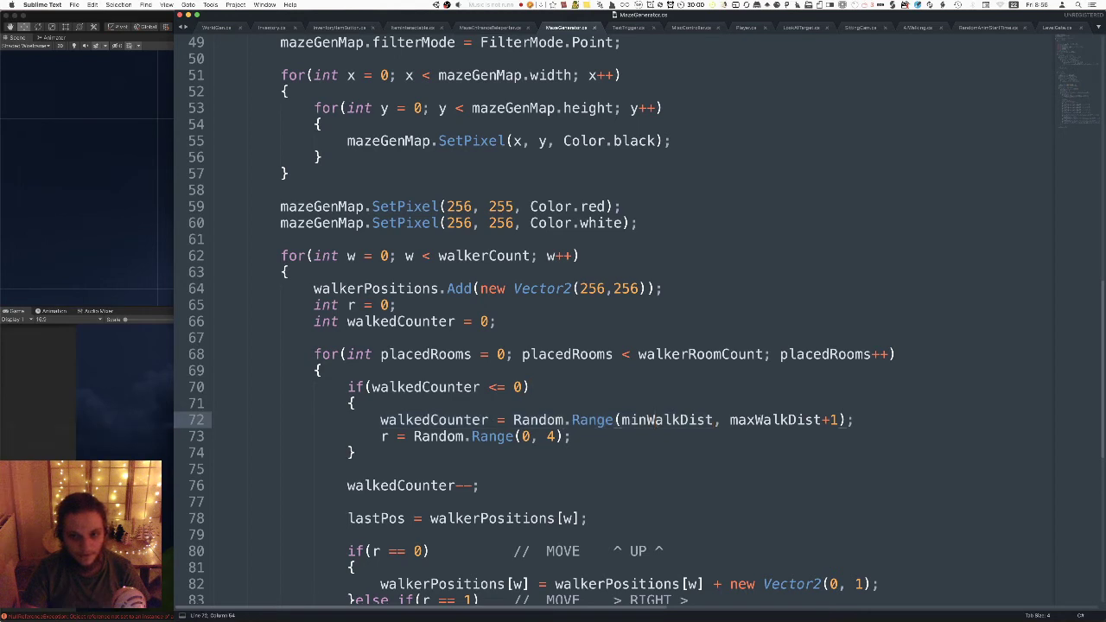
# Examine the maxWalkDist+1 upper bound and the line that picks the random direction r.
pyautogui.doubleClick(835, 420)
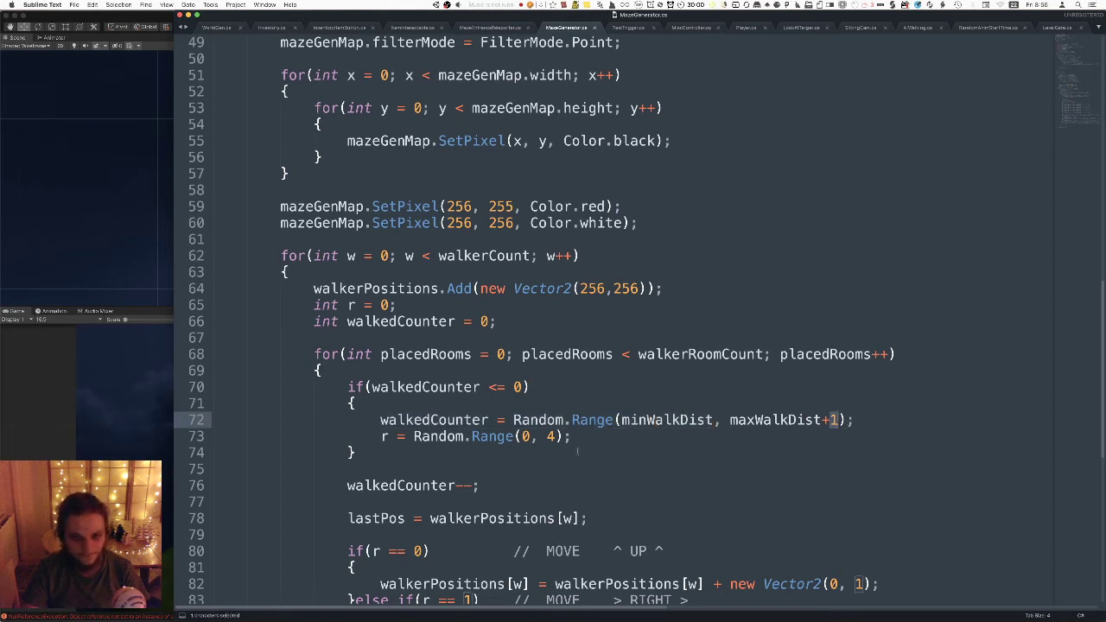
pyautogui.moveTo(730, 421); pyautogui.dragTo(847, 420)
pyautogui.click(654, 453)
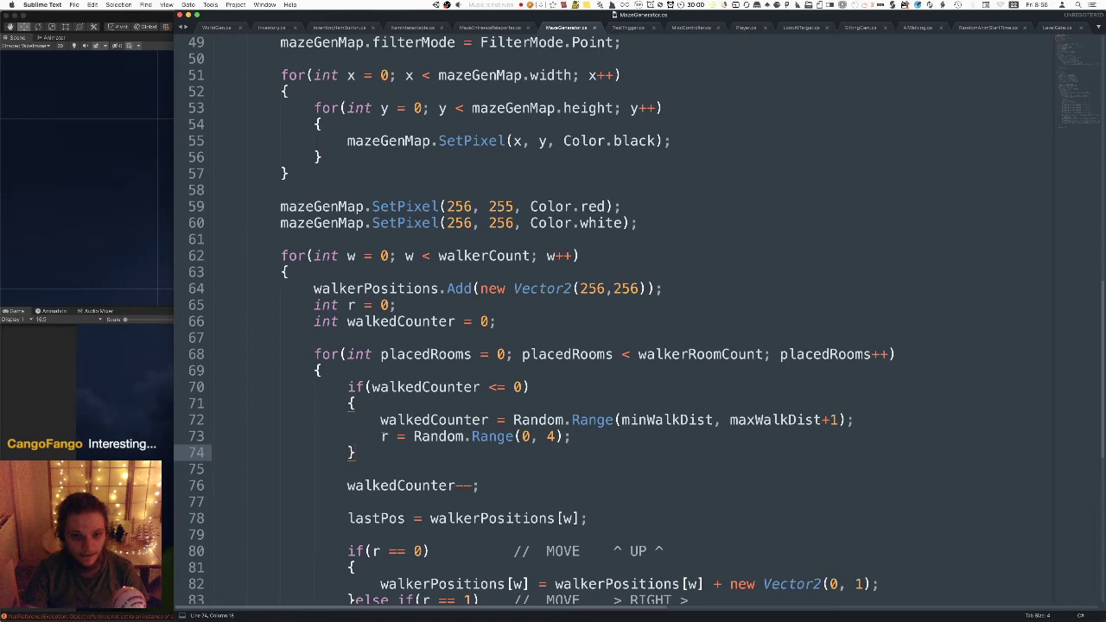
pyautogui.moveTo(380, 437); pyautogui.dragTo(458, 436)
pyautogui.click(538, 438)
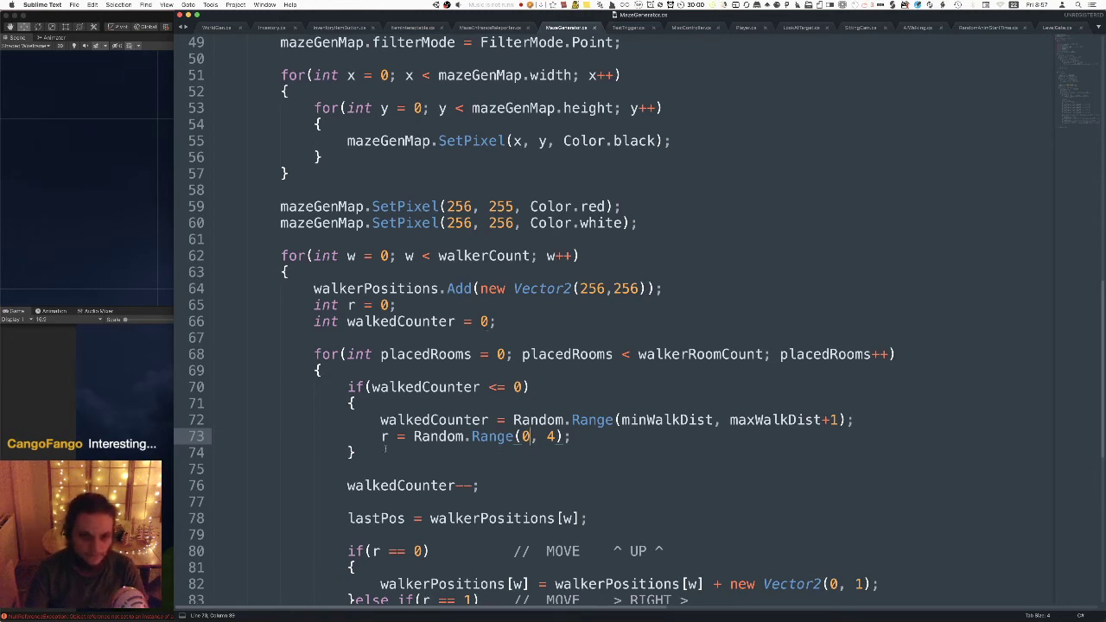
pyautogui.click(391, 454)
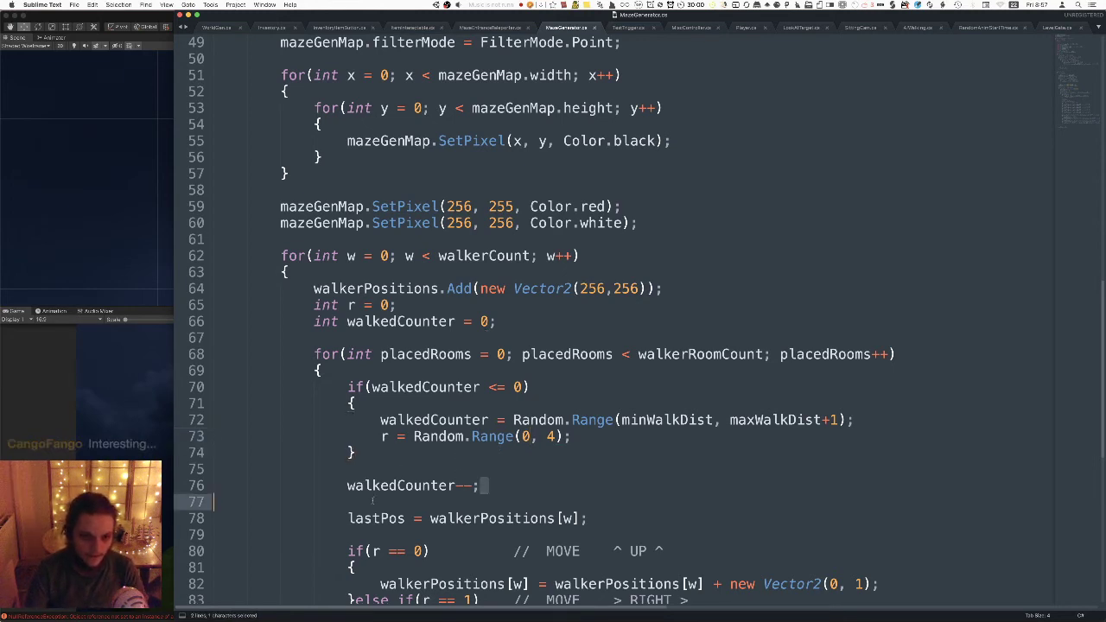
# Examine the walkedCounter decrement and the four direction branches that move the walker position.
pyautogui.moveTo(486, 489); pyautogui.dragTo(337, 486)
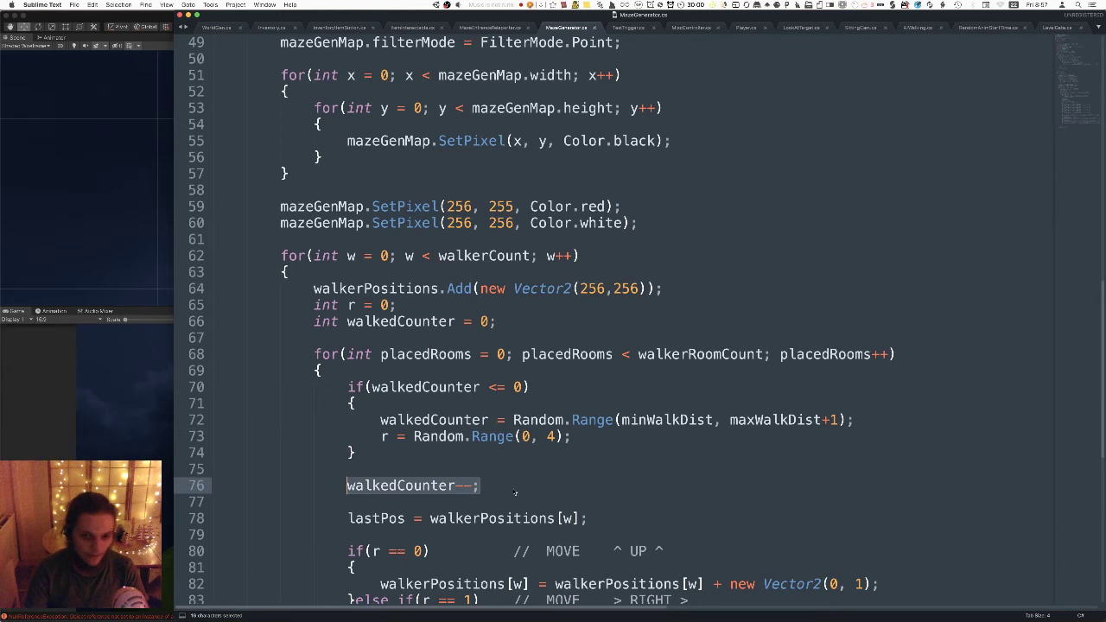
pyautogui.scroll(-4, 536, 493)
pyautogui.click(501, 287)
pyautogui.scroll(1, 500, 288)
pyautogui.moveTo(335, 222); pyautogui.dragTo(216, 207)
pyautogui.click(484, 338)
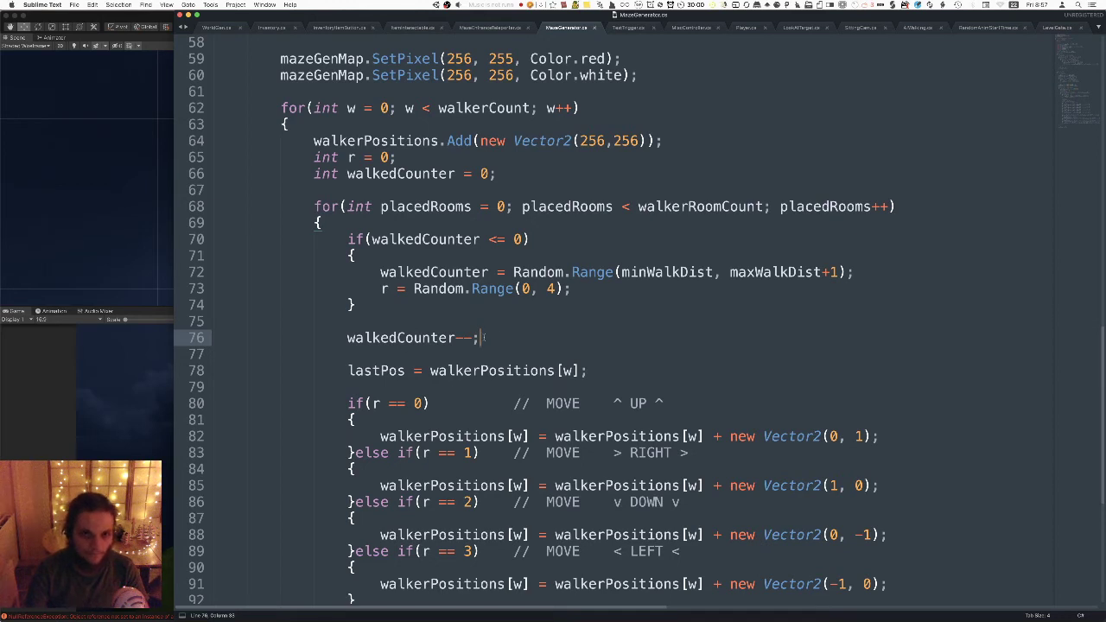
# Switch to Unity and try to show the Maze Generator object's properties in the Inspector.
pyautogui.click(121, 414)
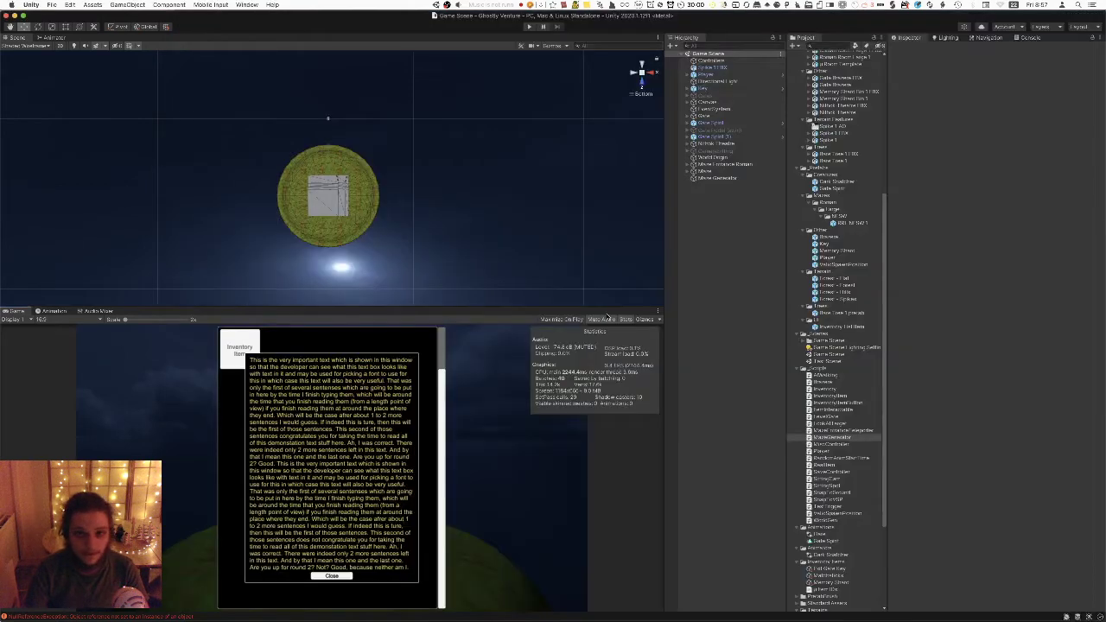
pyautogui.click(717, 177)
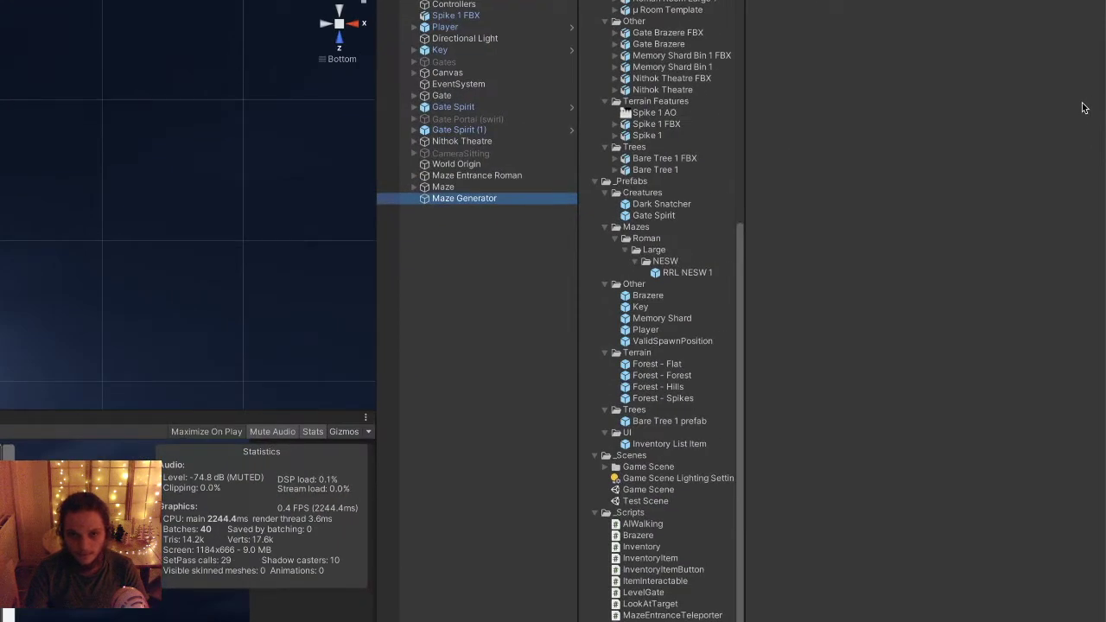
pyautogui.click(510, 188)
pyautogui.click(508, 197)
pyautogui.click(843, 63)
pyautogui.click(778, 62)
pyautogui.click(519, 273)
pyautogui.click(493, 294)
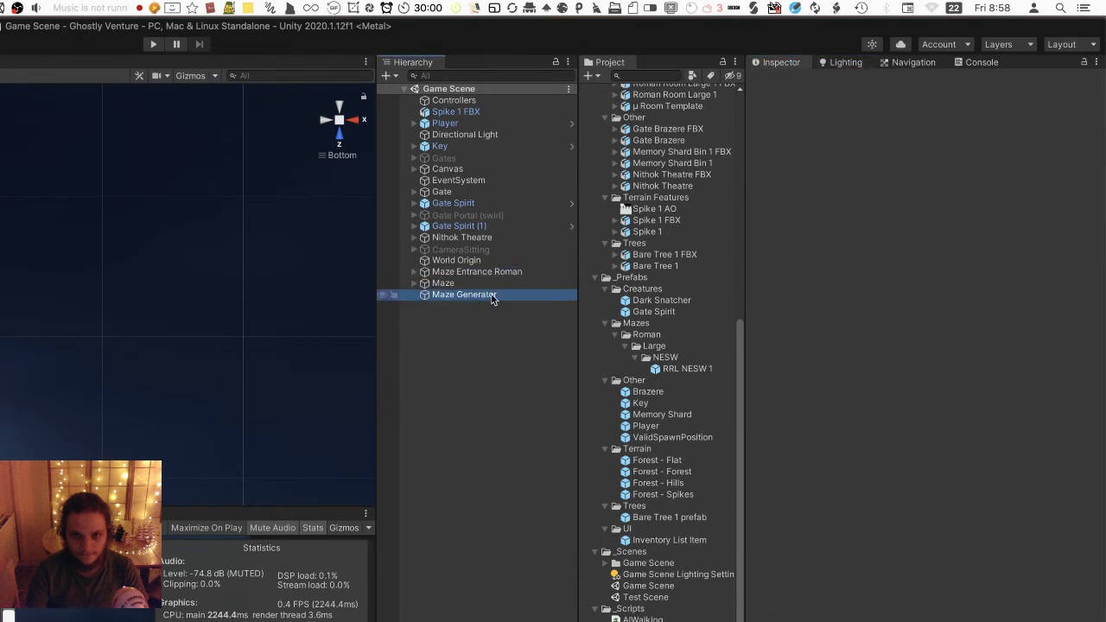
pyautogui.scroll(2, 657, 277)
pyautogui.click(640, 252)
pyautogui.click(510, 294)
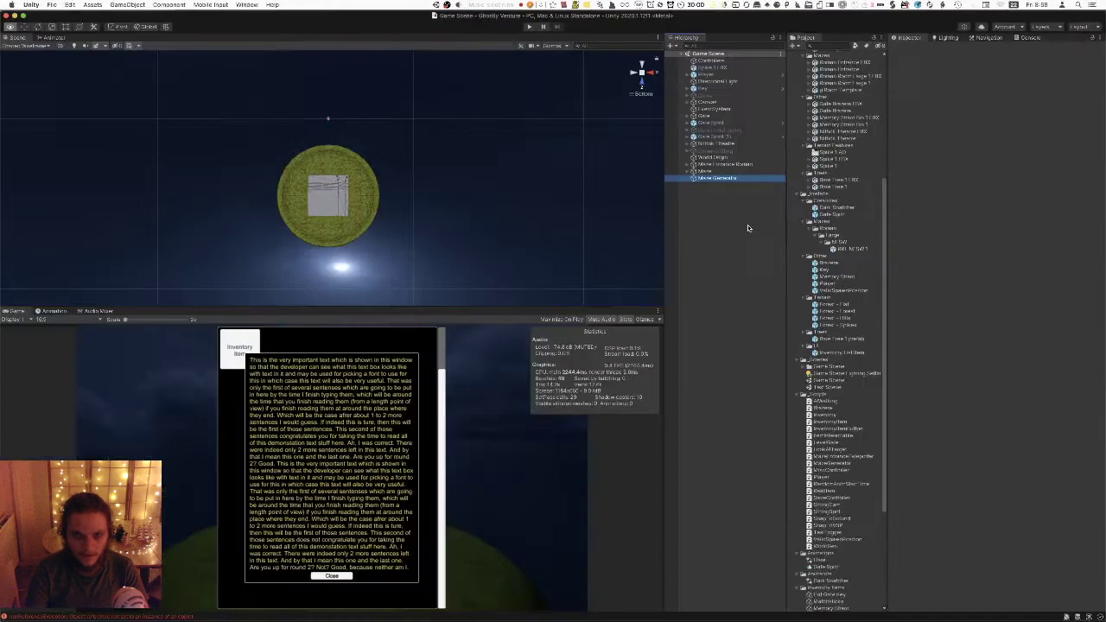
pyautogui.click(245, 459)
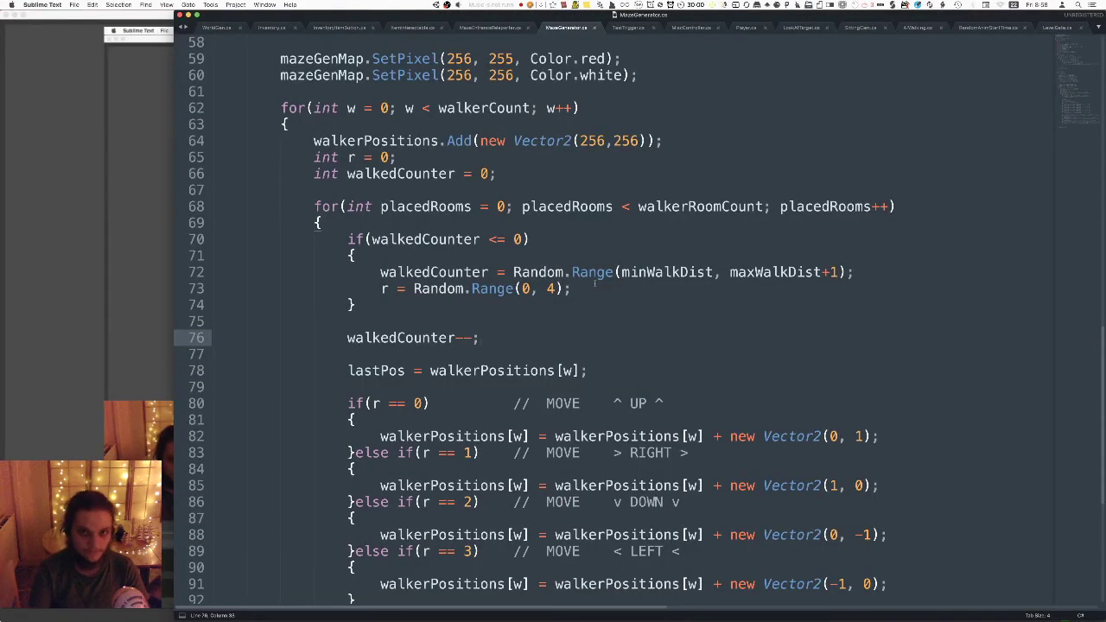
pyautogui.click(435, 5)
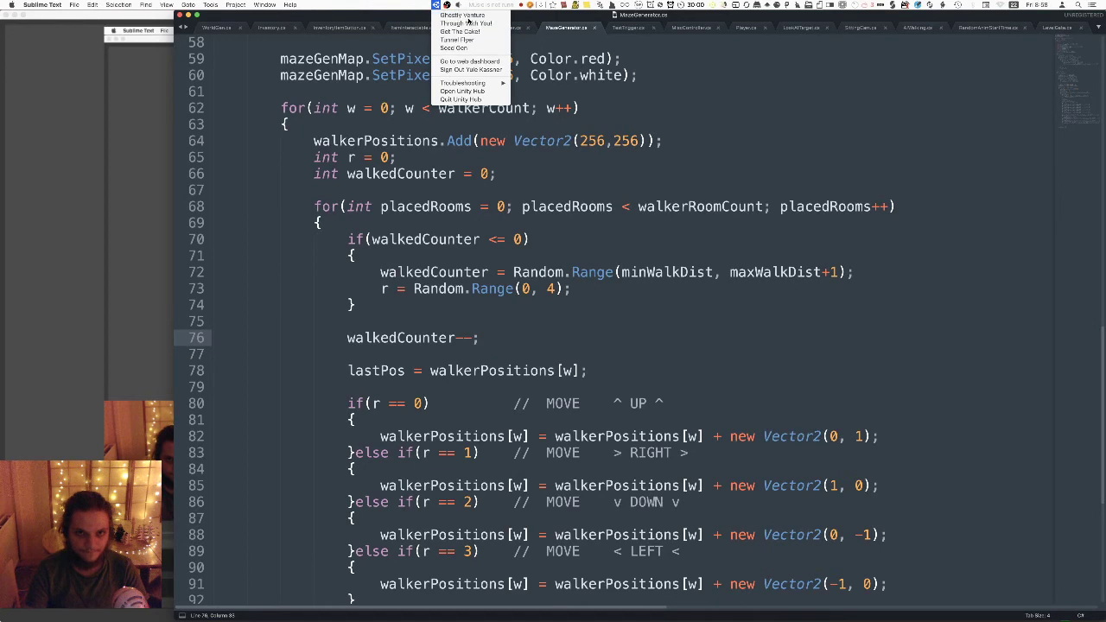
pyautogui.click(438, 6)
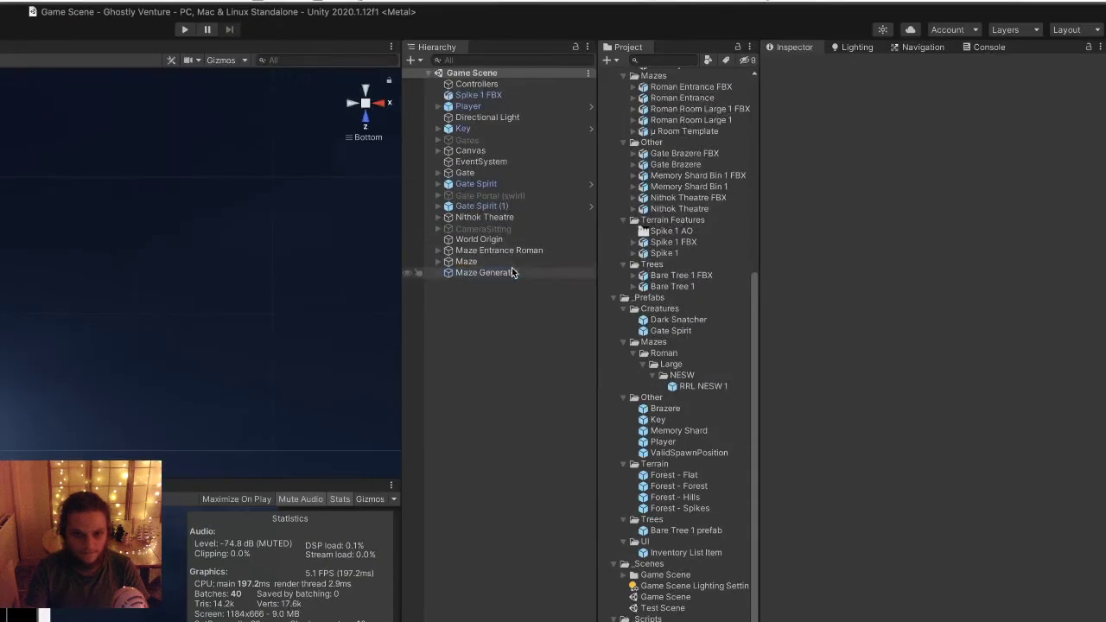
# Select the Maze Generator object in Unity and check its Min Walk Dist and Max Walk Dist settings.
pyautogui.click(733, 179)
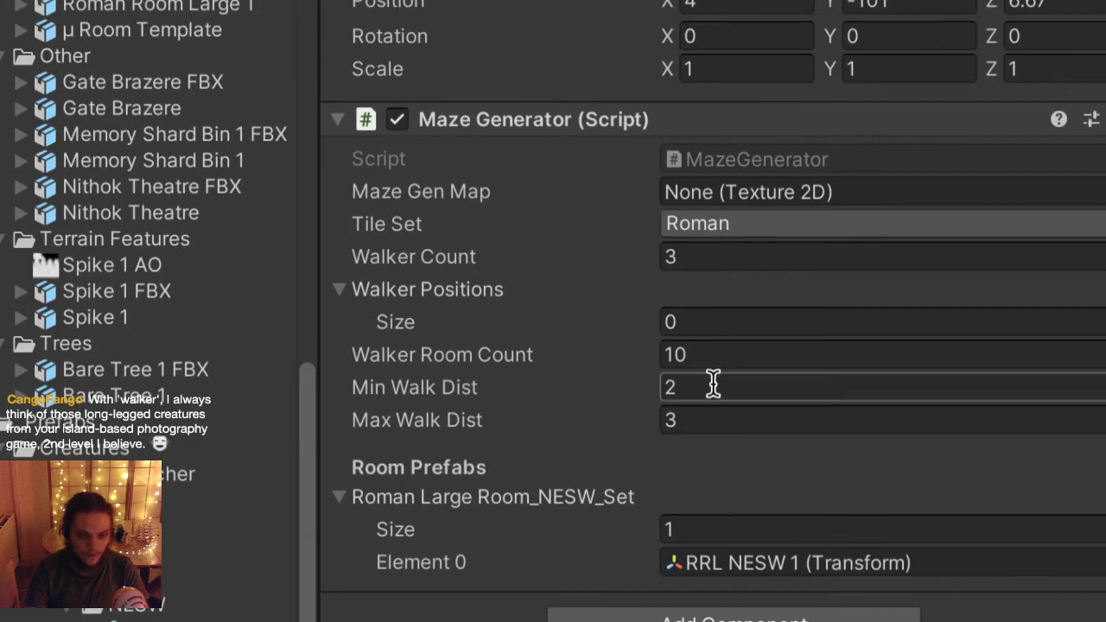
pyautogui.click(693, 389)
pyautogui.press('Tab')
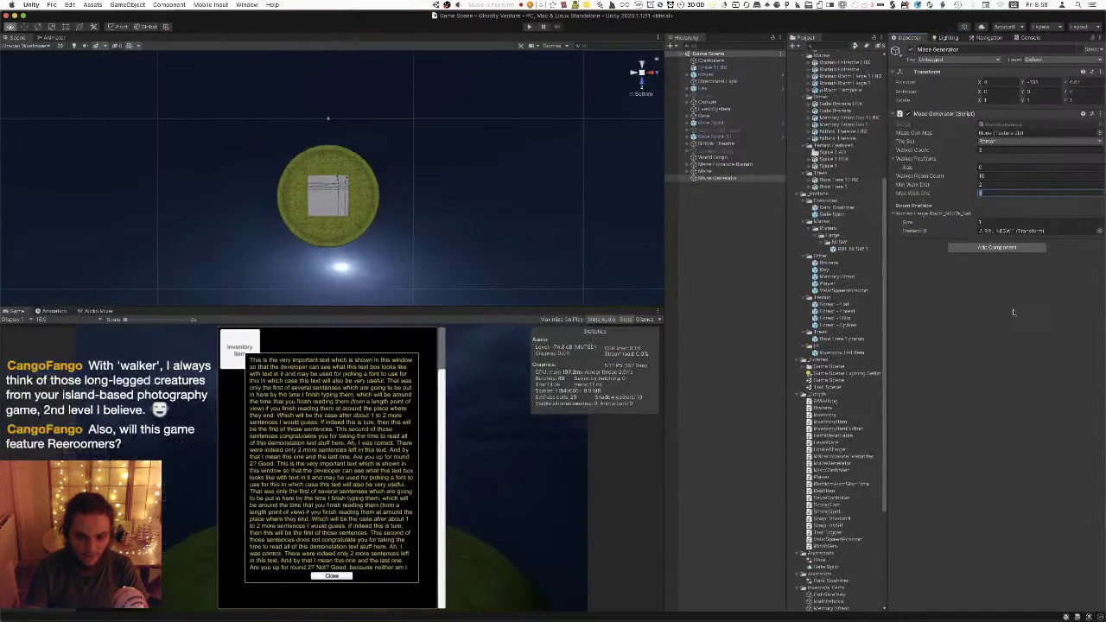
pyautogui.click(1007, 337)
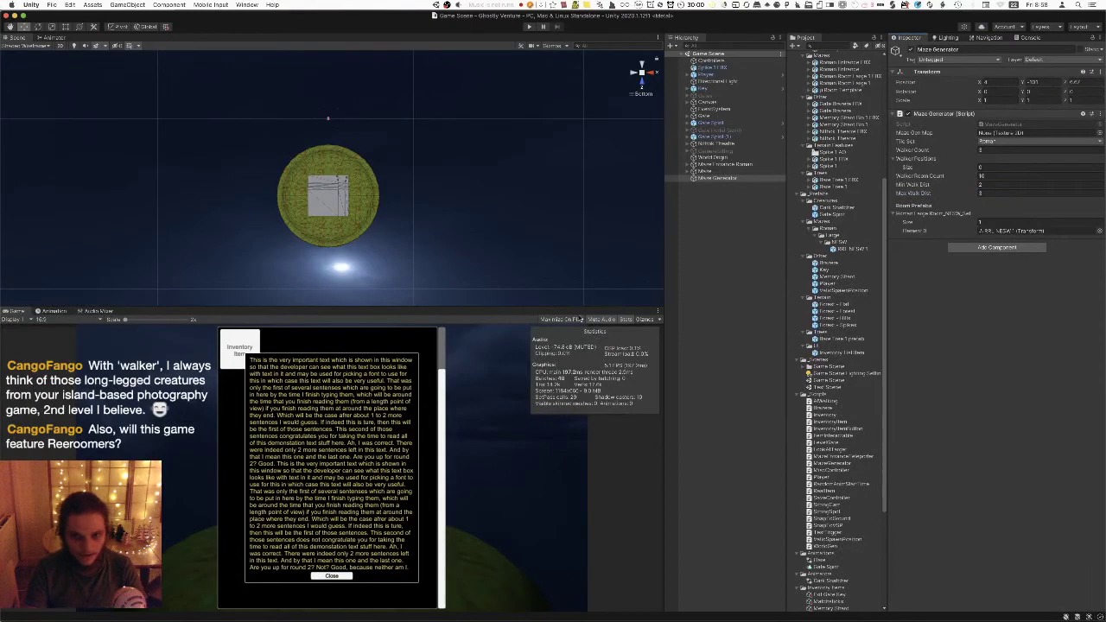
# Maximize the Scene view and run the game, framing the whole generated maze layout from the bottom view.
pyautogui.click(659, 38)
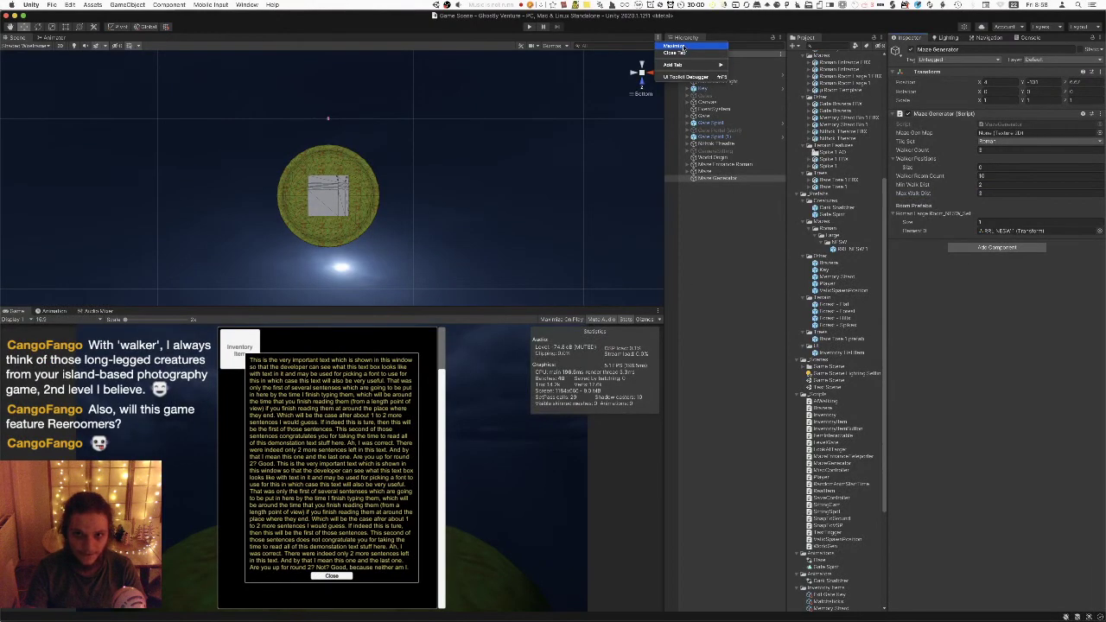
pyautogui.click(680, 46)
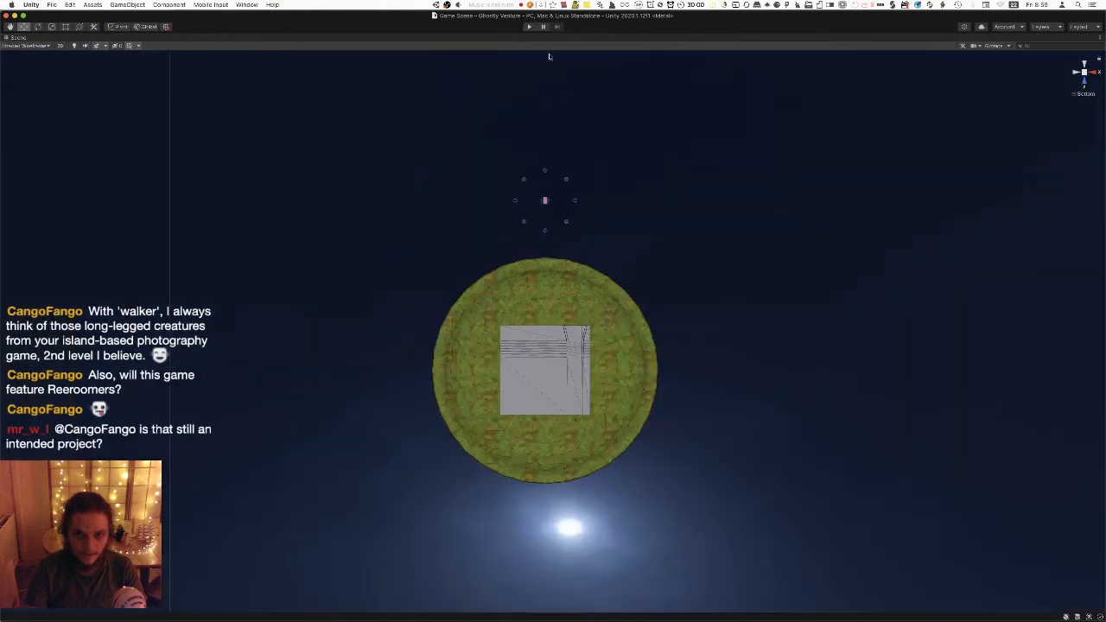
pyautogui.scroll(-6, 489, 360)
pyautogui.press('super+p')
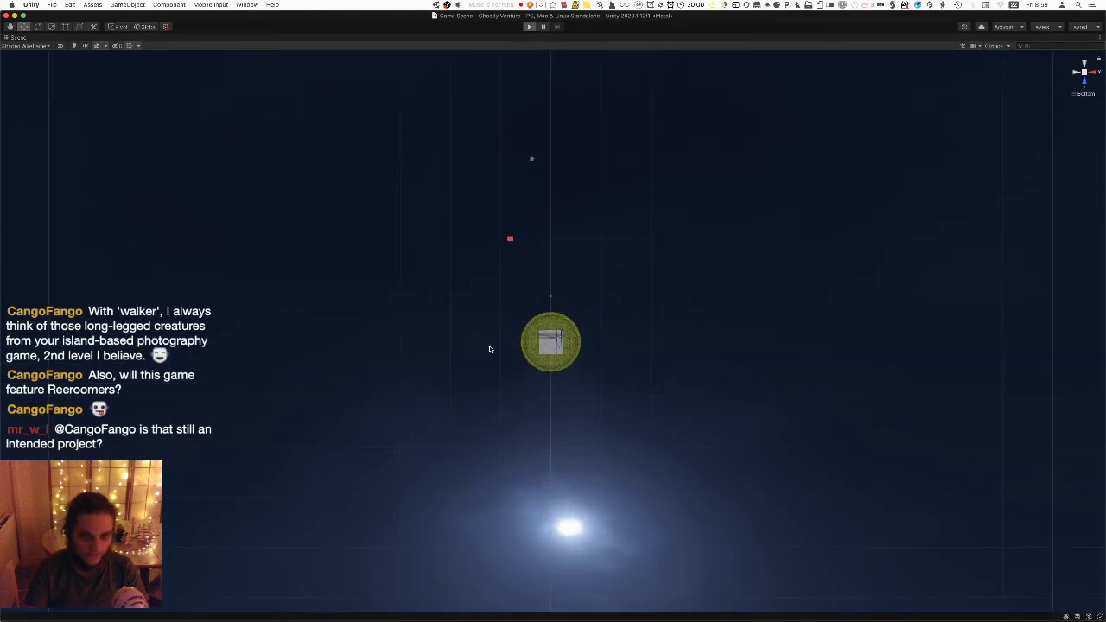
pyautogui.scroll(-3, 510, 328)
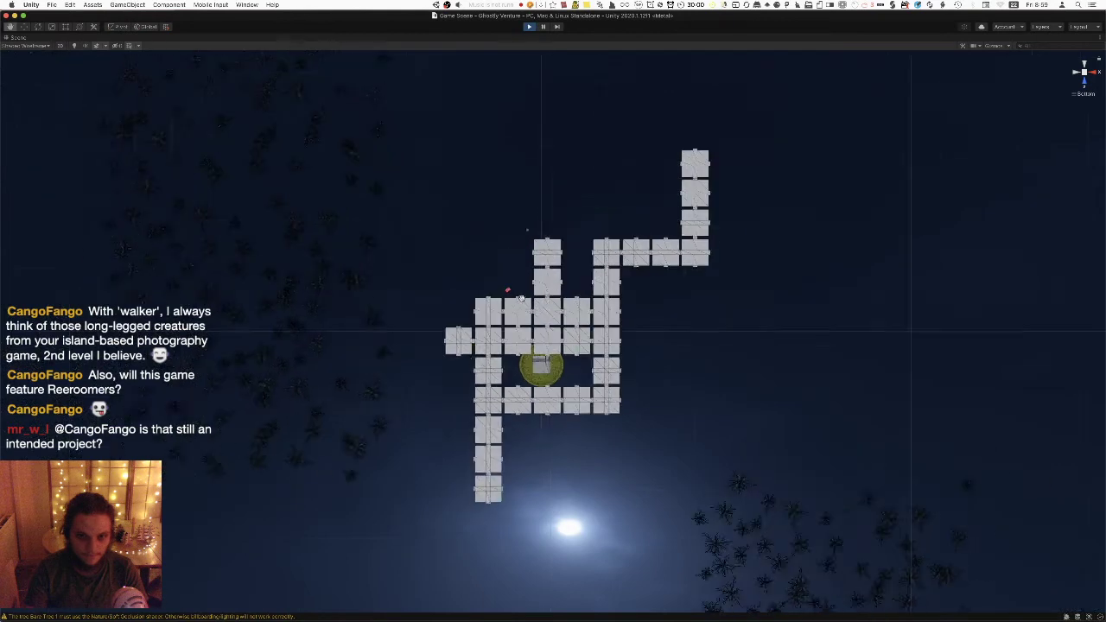
pyautogui.scroll(-3, 523, 301)
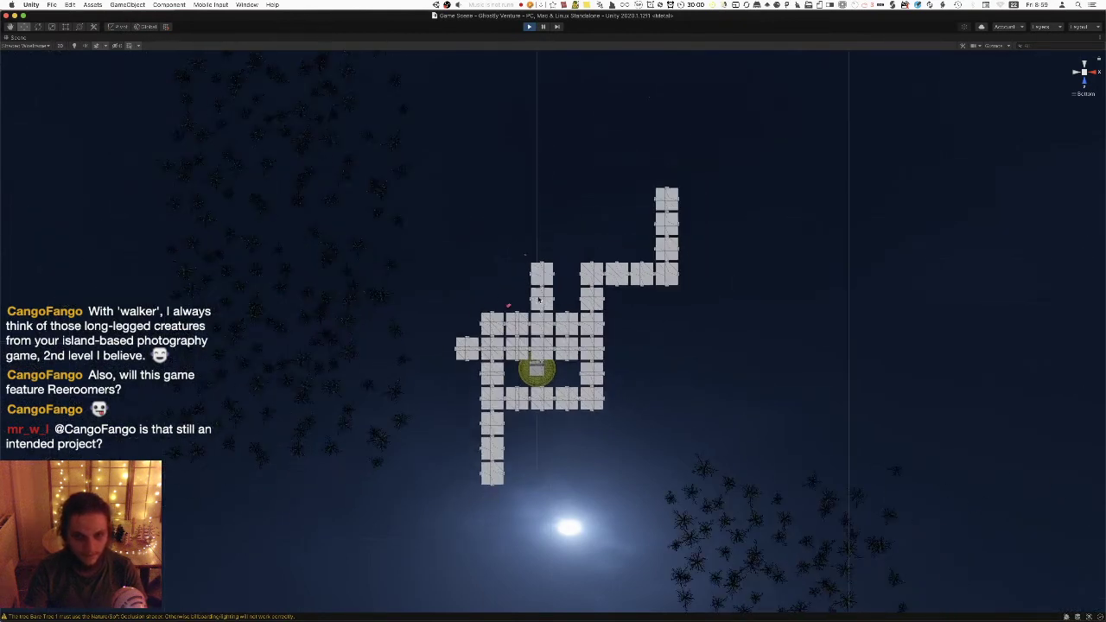
# Stop and restart play mode repeatedly to generate new maze layouts for comparison.
pyautogui.press('super+p')
pyautogui.press('super+p')
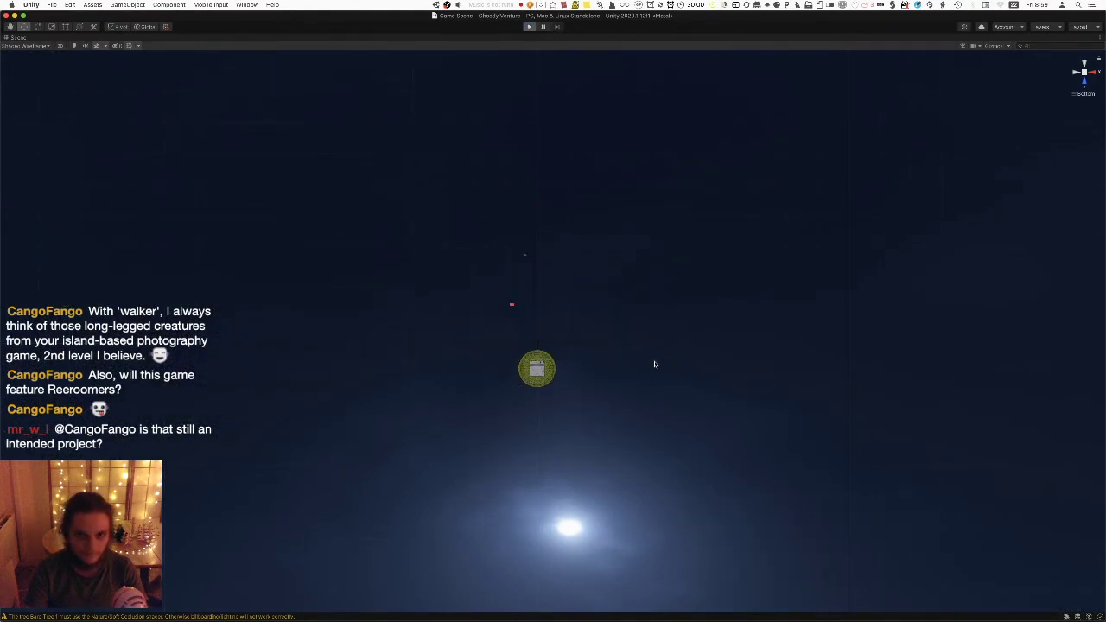
pyautogui.press('super+p')
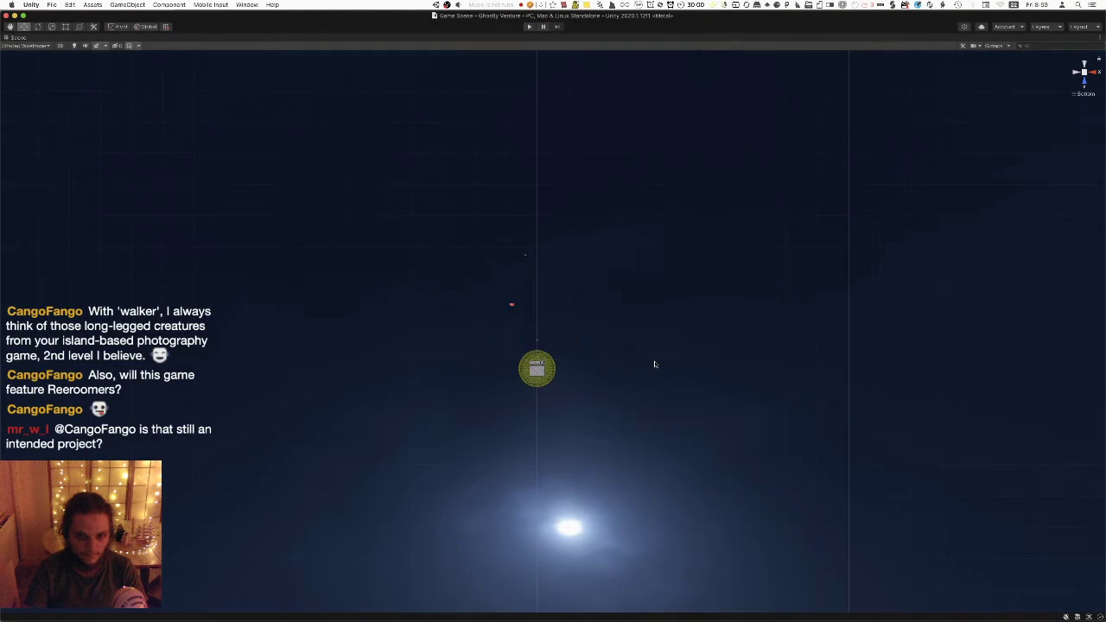
pyautogui.press('super+p')
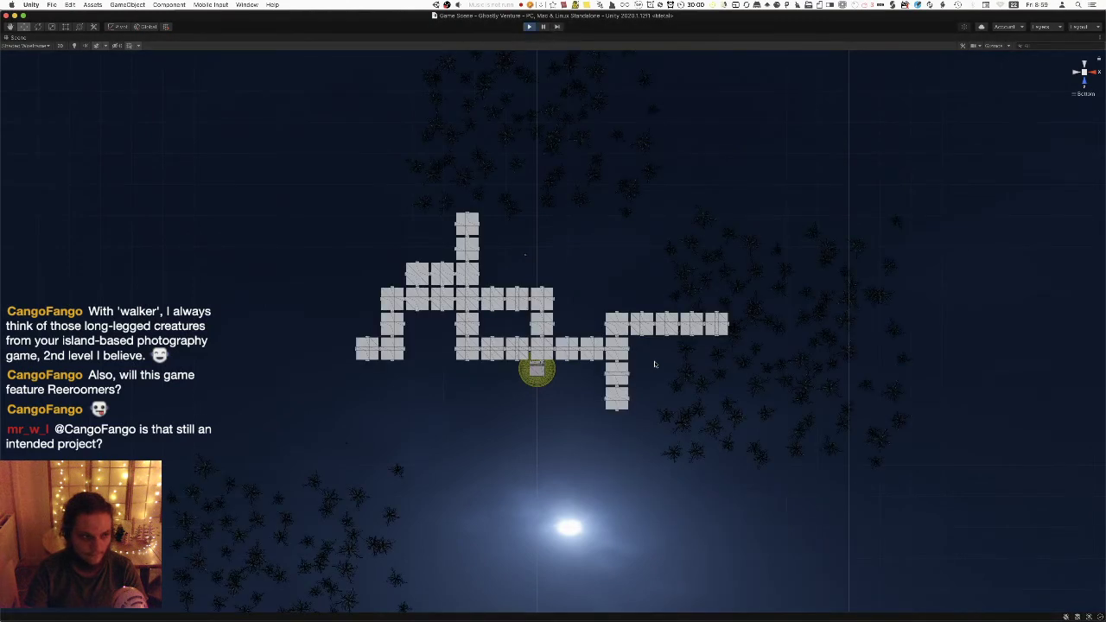
# Rerun play mode several more times and look closely at the room connections in the newest generated maze.
pyautogui.press('super+p')
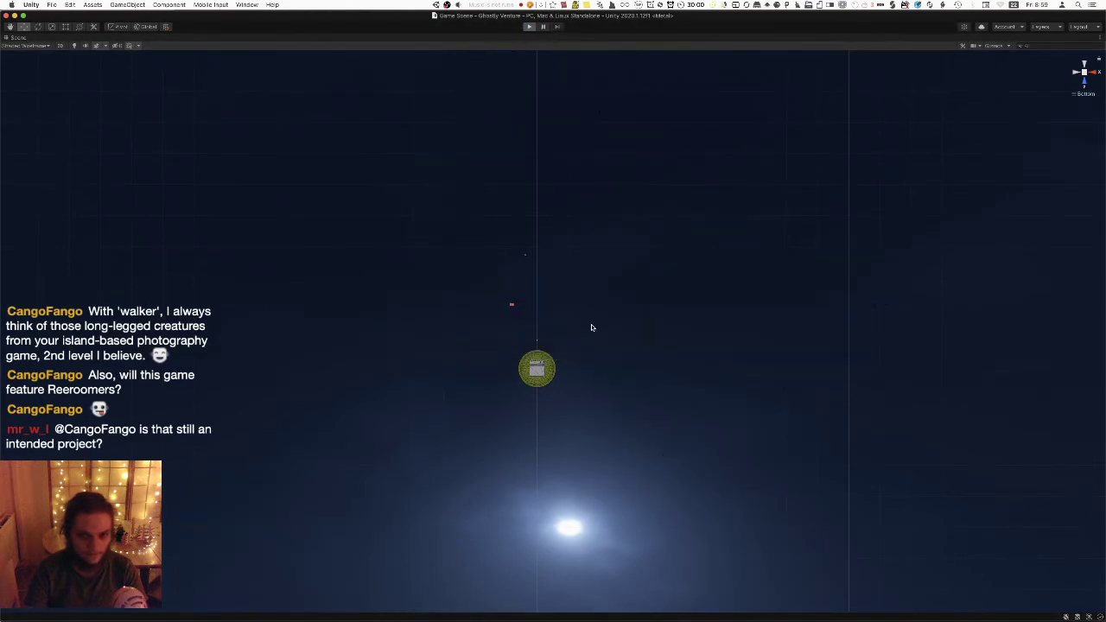
pyautogui.press('super+p')
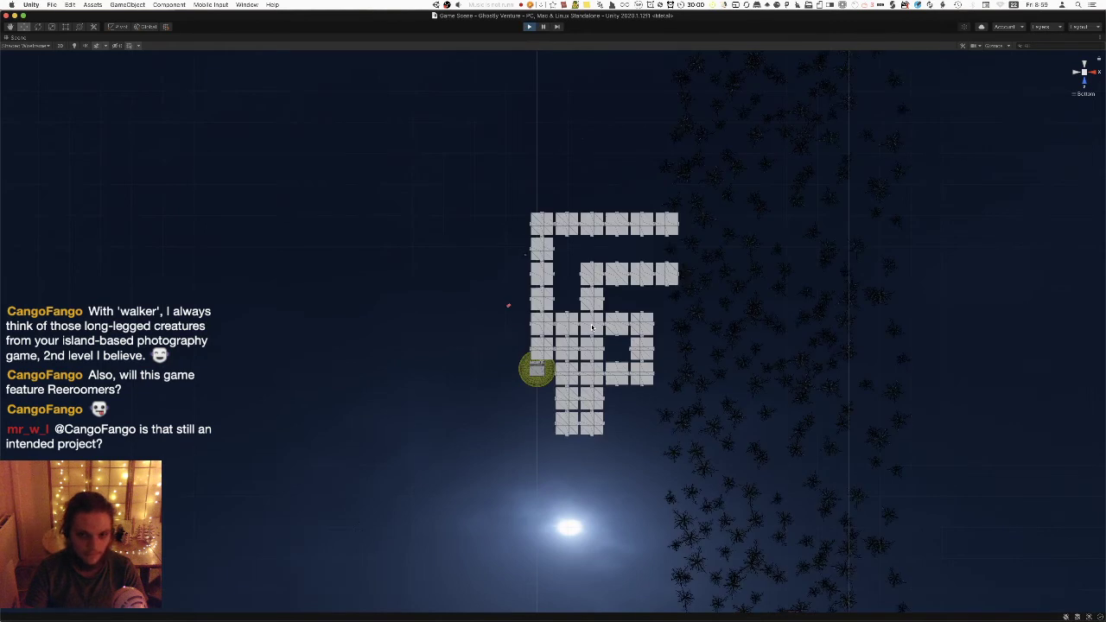
pyautogui.press('super+p')
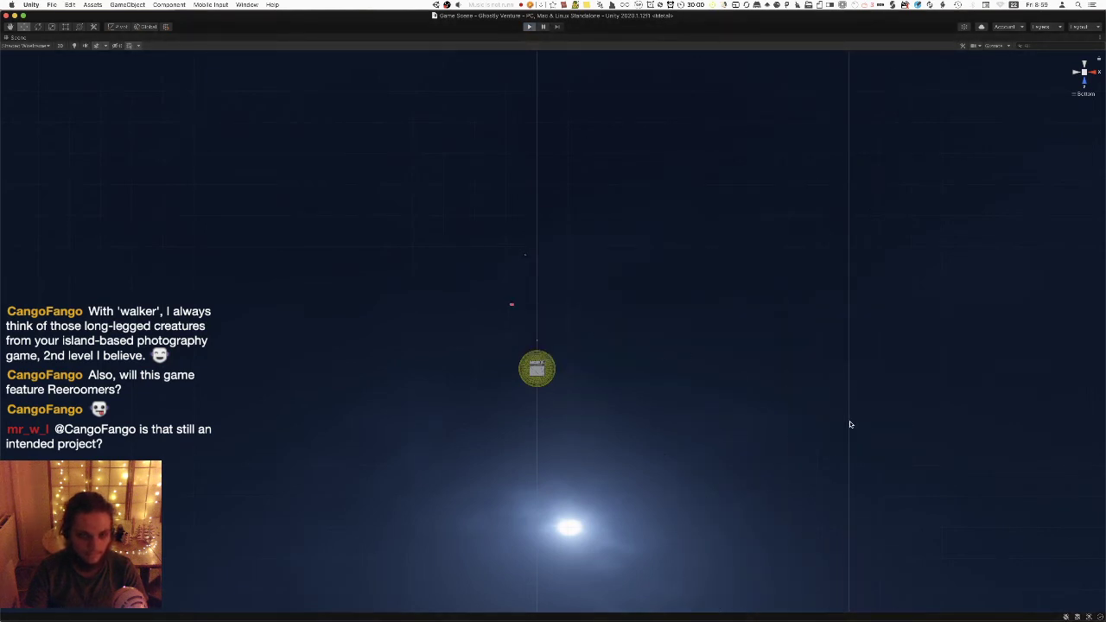
pyautogui.press('super+p')
pyautogui.press('super+p')
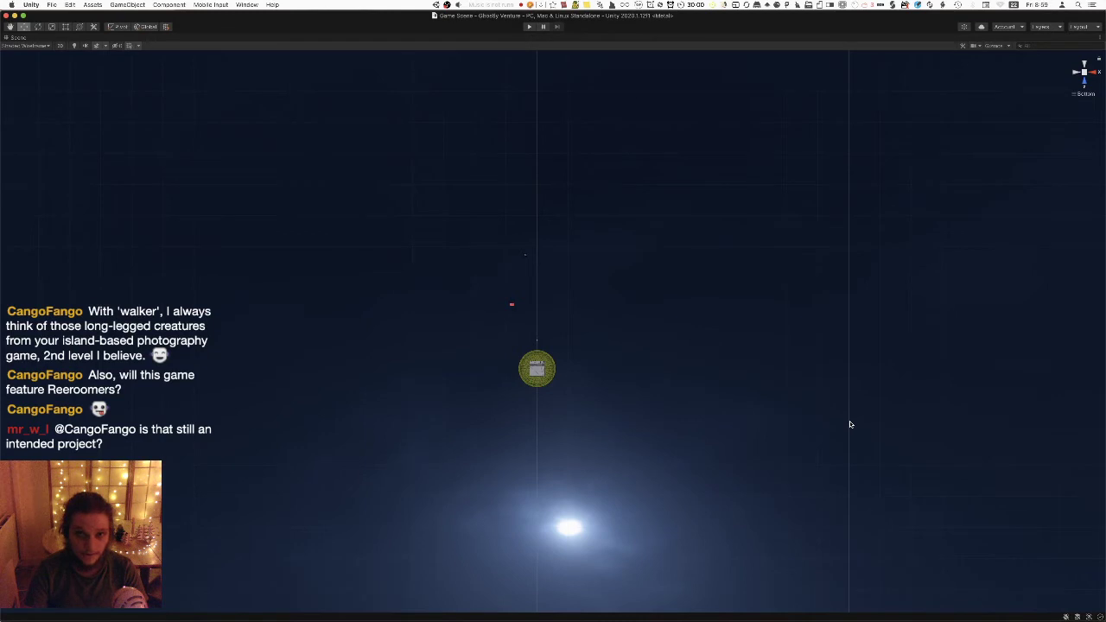
pyautogui.press('super+p')
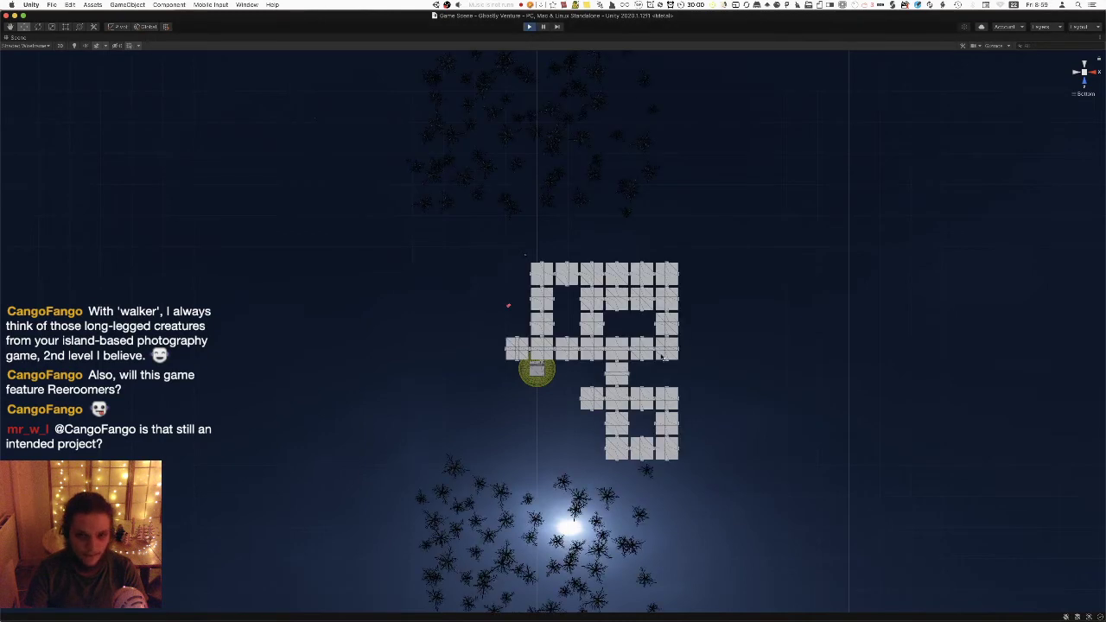
pyautogui.scroll(10, 662, 357)
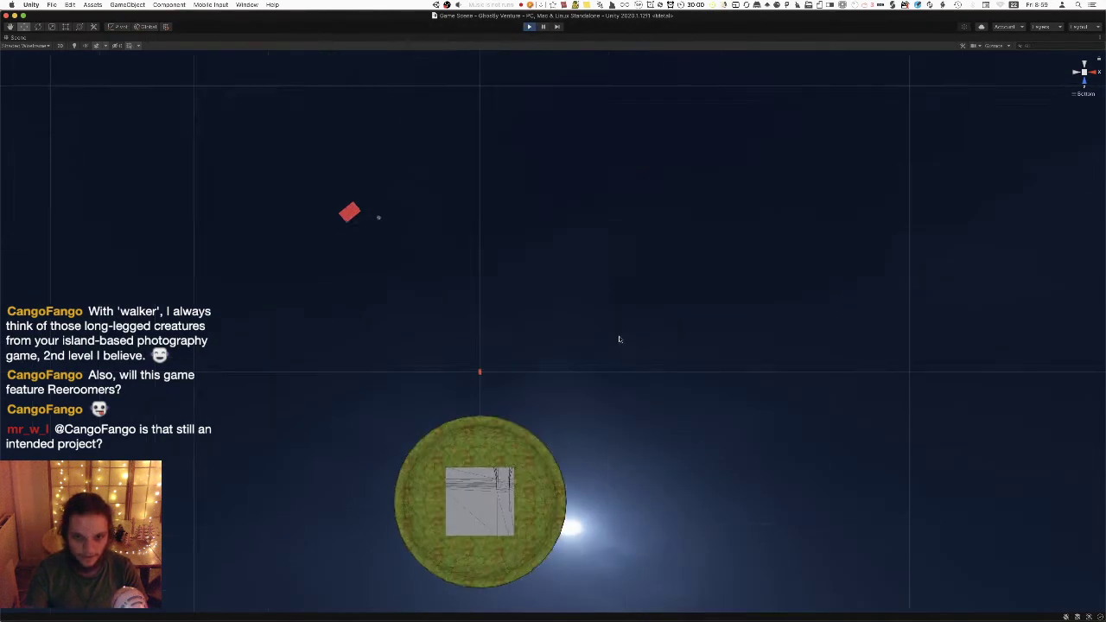
pyautogui.scroll(-4, 568, 369)
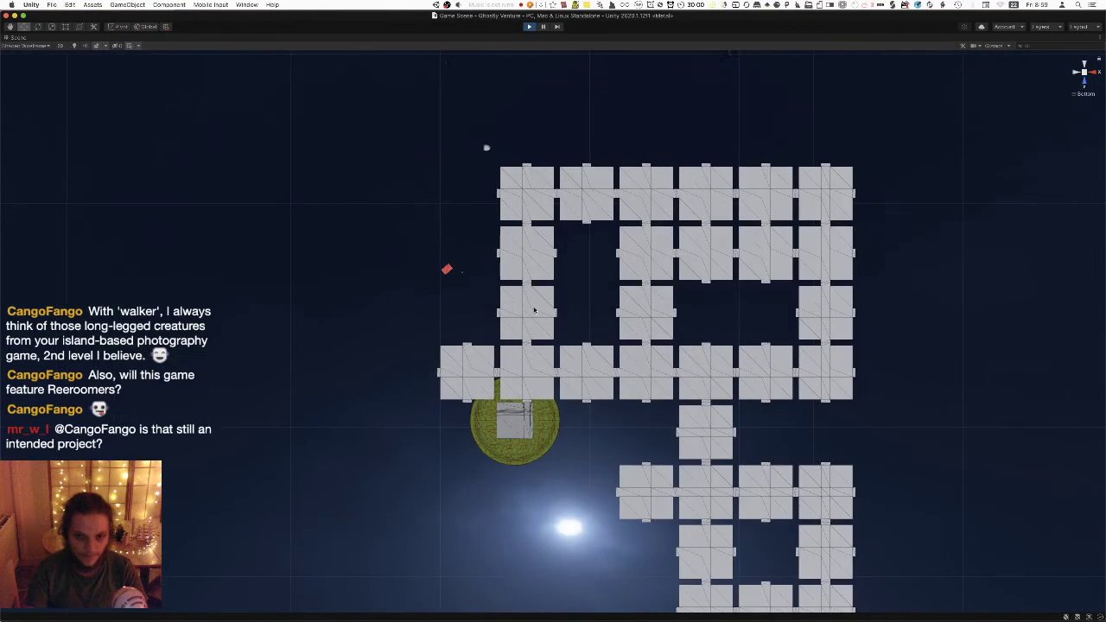
pyautogui.scroll(-6, 534, 310)
# Restart play mode for a fresh layout and examine the long straight corridor running past the entrance.
pyautogui.press('super+p')
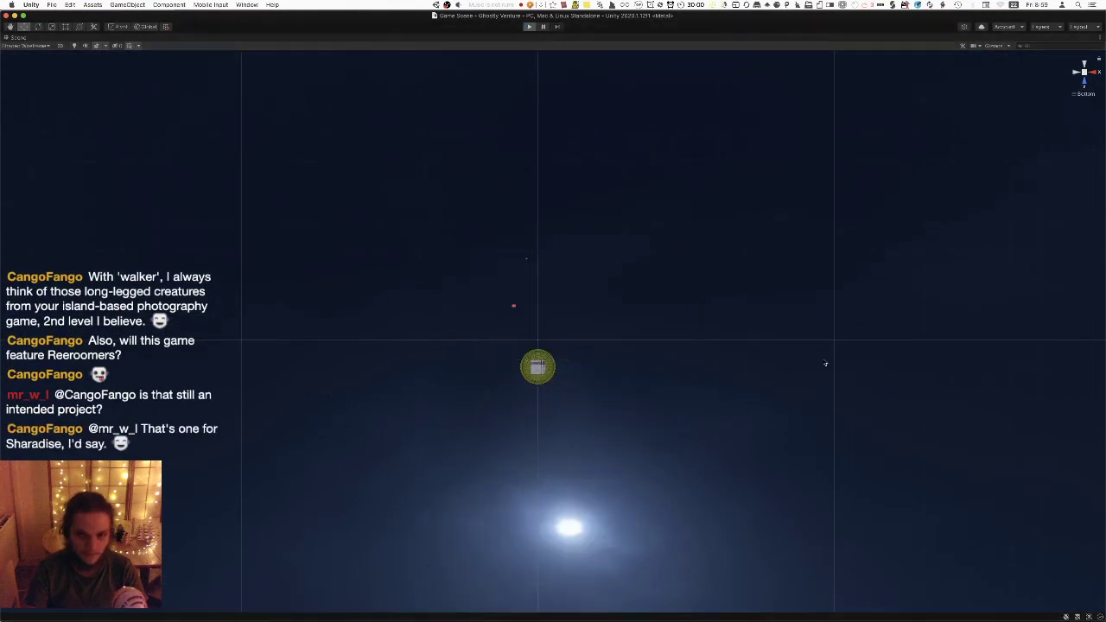
pyautogui.press('super+p')
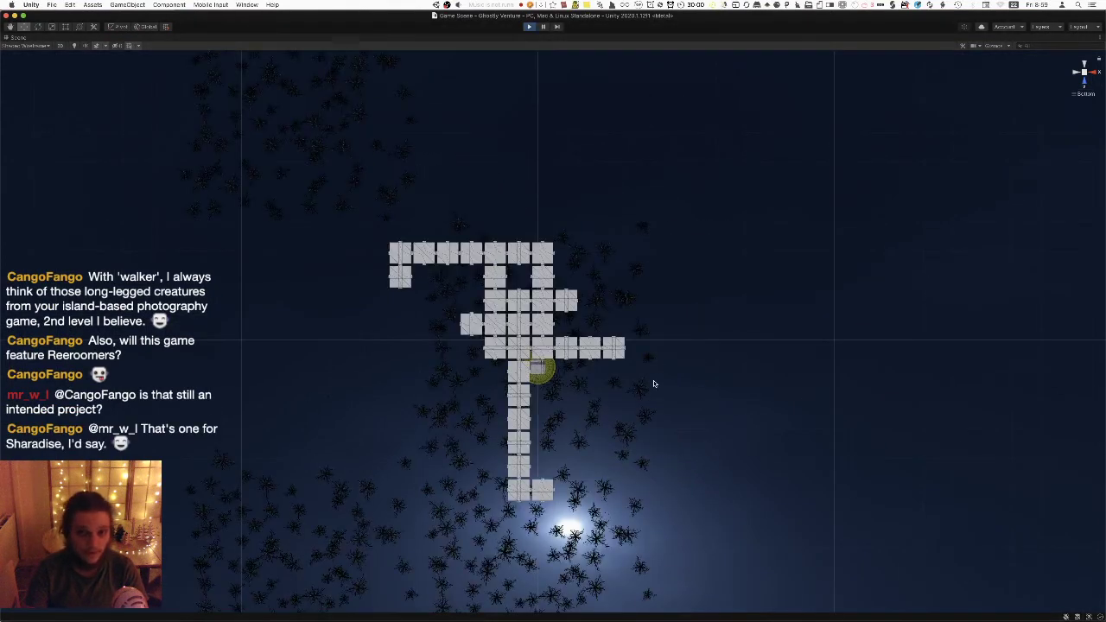
pyautogui.scroll(2, 538, 457)
pyautogui.moveTo(473, 475); pyautogui.dragTo(491, 315, button='middle')
pyautogui.scroll(4, 561, 304)
pyautogui.scroll(5, 556, 328)
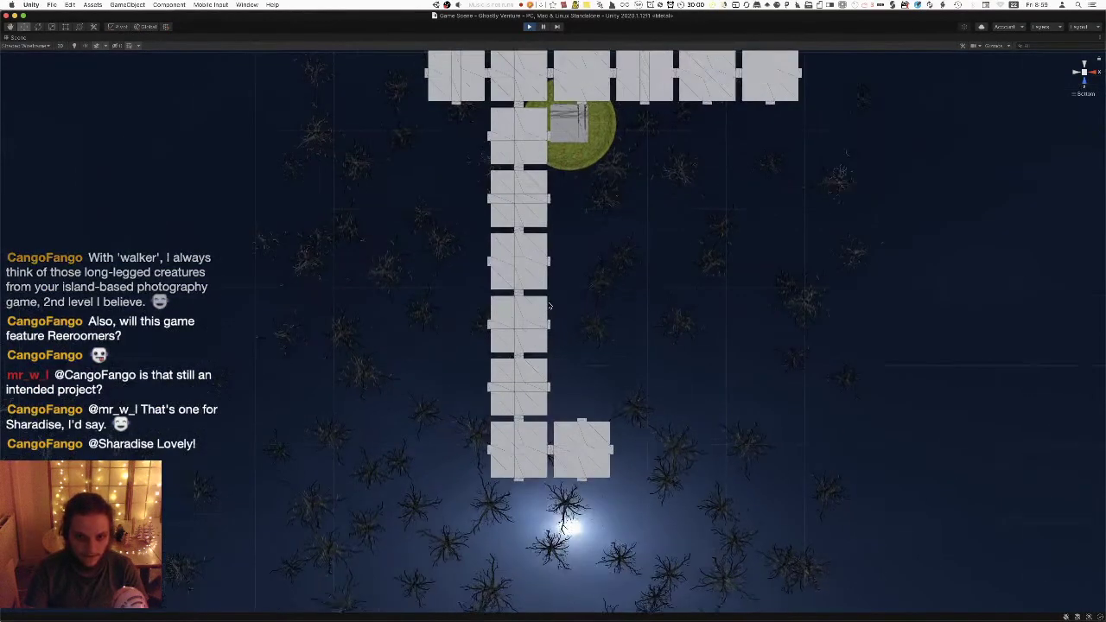
pyautogui.scroll(1, 558, 330)
pyautogui.moveTo(547, 282); pyautogui.dragTo(555, 299, button='middle')
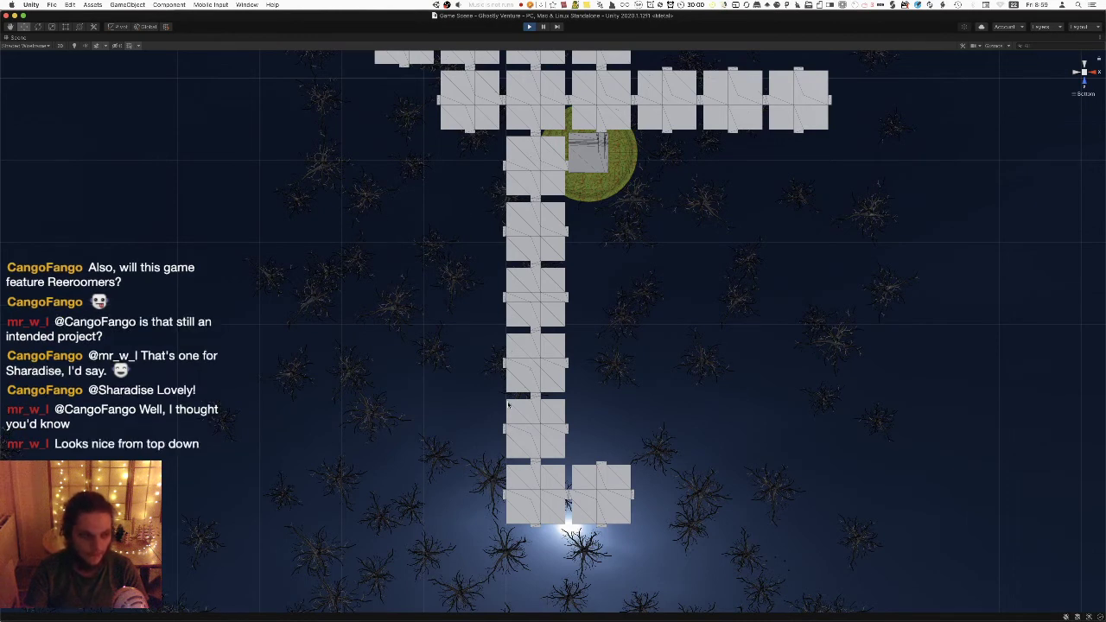
# Select individual rooms along the long straight corridor to check its length, and view the whole layout again.
pyautogui.click(538, 273)
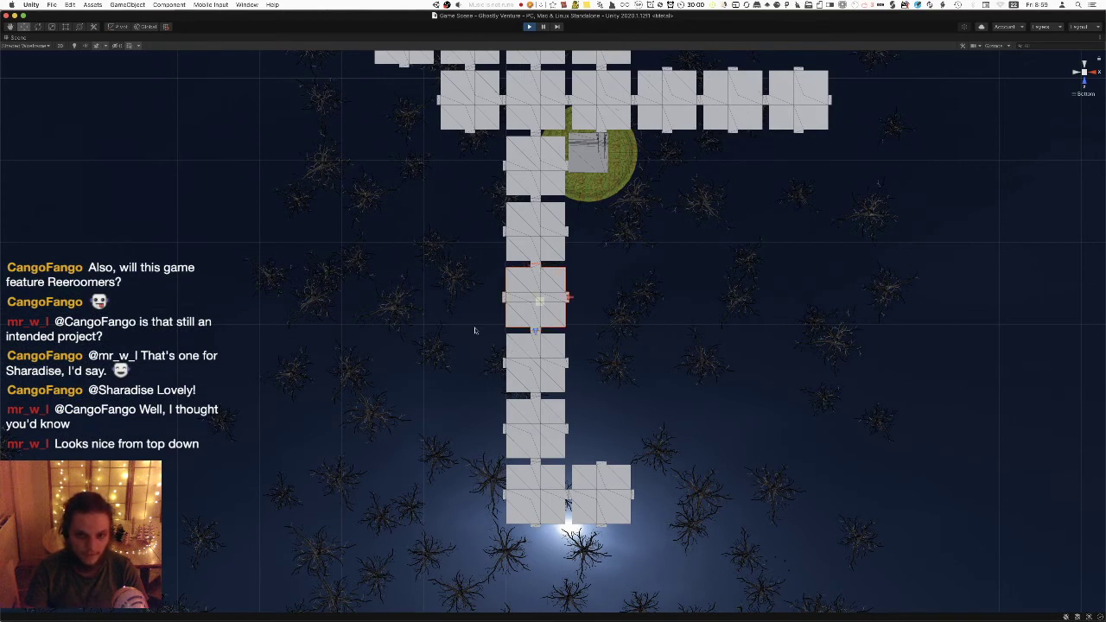
pyautogui.click(542, 232)
pyautogui.click(548, 360)
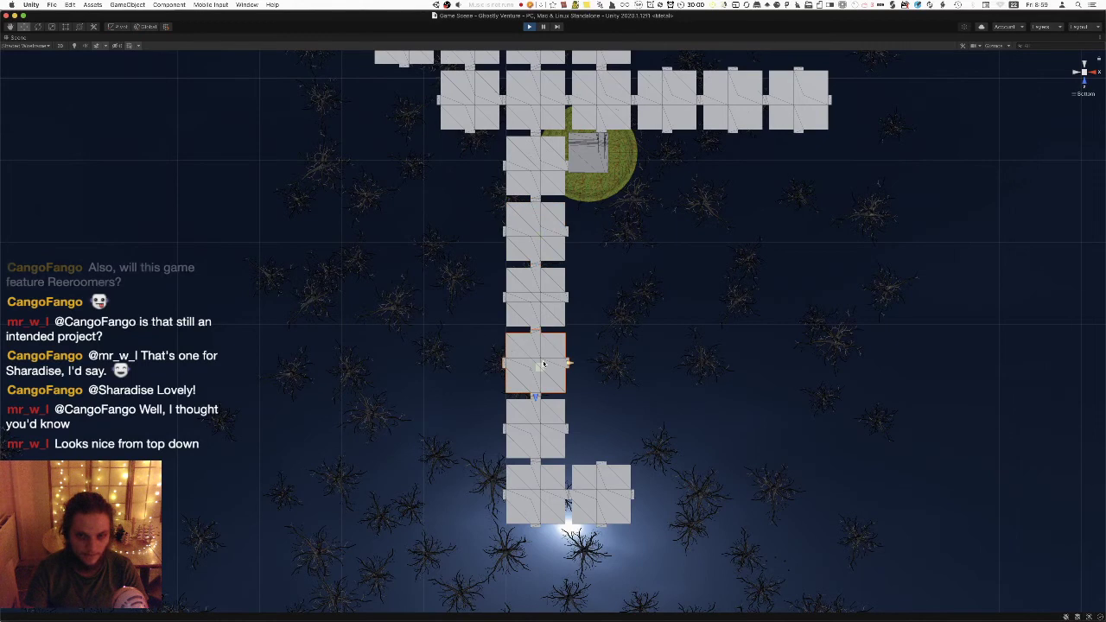
pyautogui.click(586, 277)
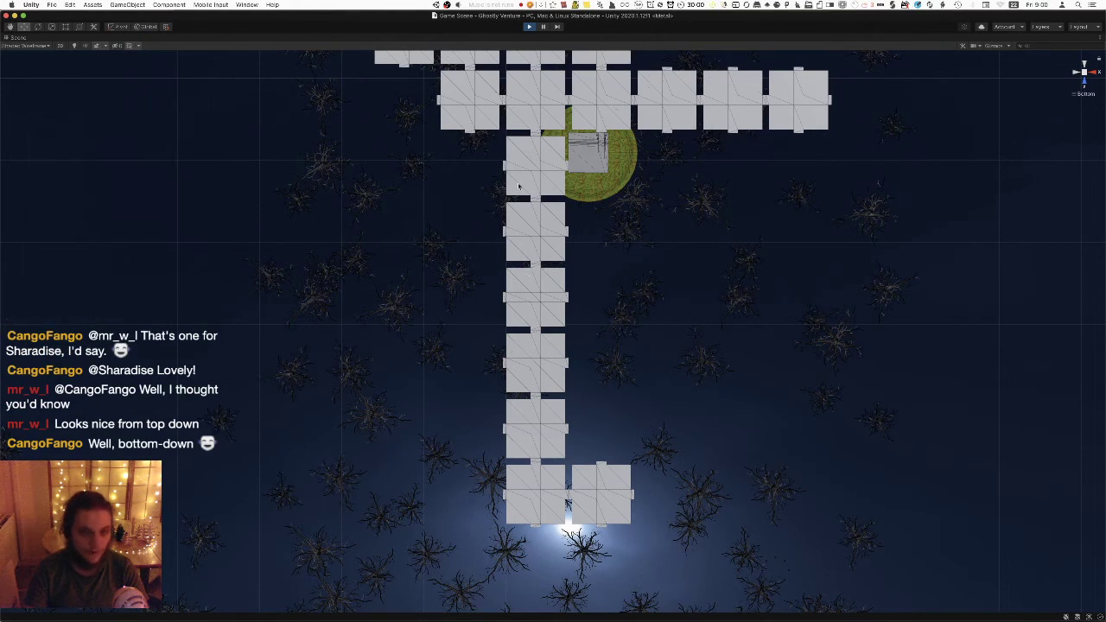
pyautogui.moveTo(499, 130); pyautogui.dragTo(610, 493)
pyautogui.click(599, 286)
pyautogui.scroll(-10, 571, 337)
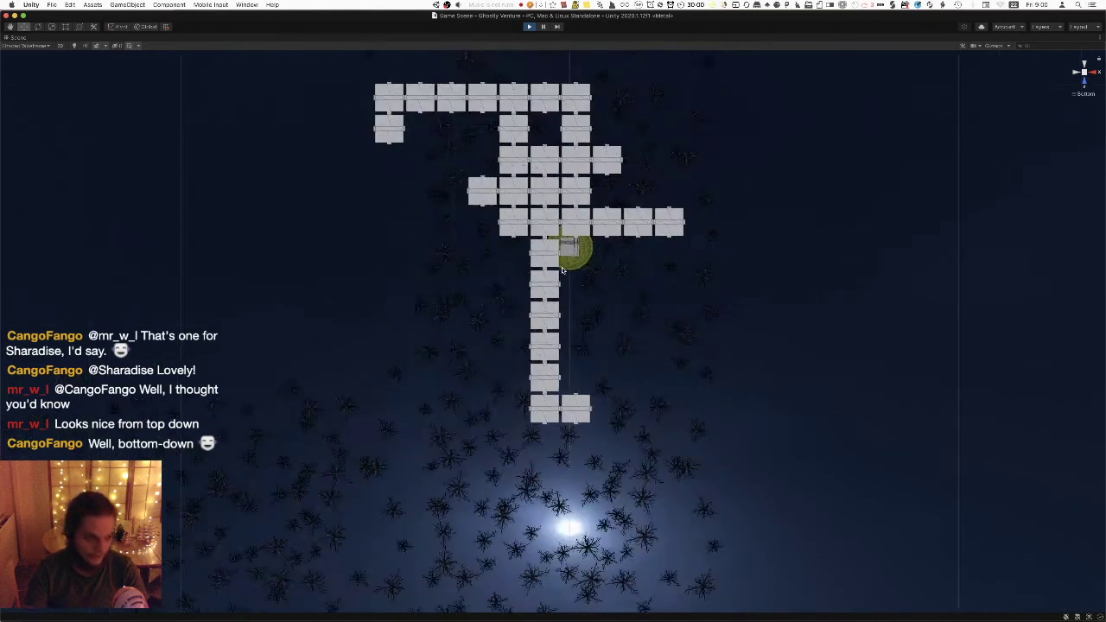
pyautogui.scroll(3, 553, 338)
# Stop the game, restore the multi-panel editor layout and select the Maze Generator object.
pyautogui.press('super+p')
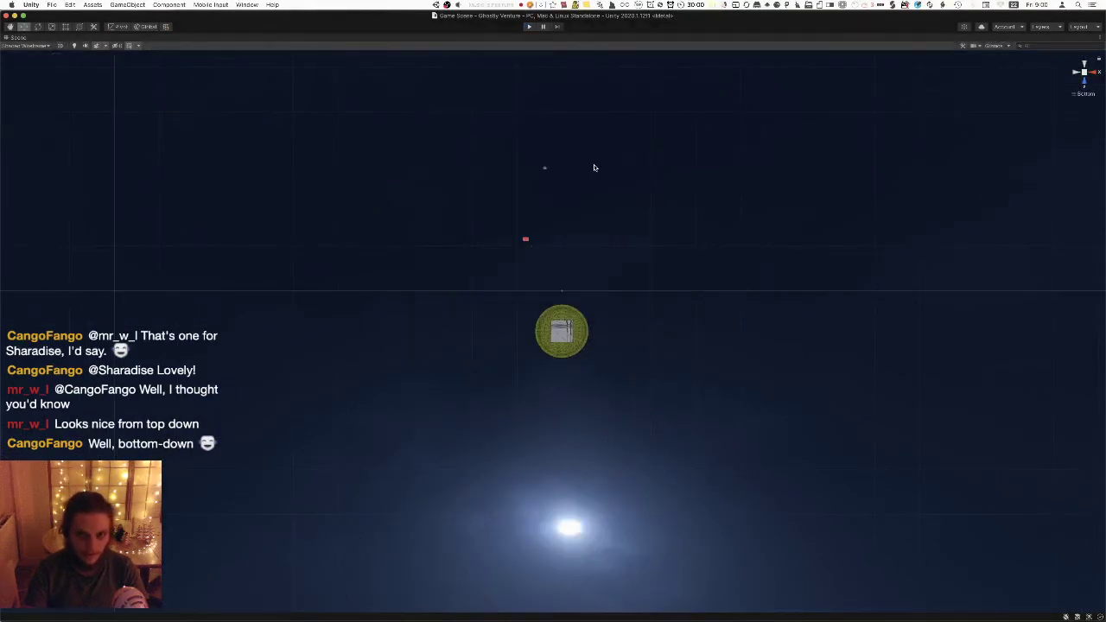
pyautogui.click(1090, 27)
pyautogui.click(1063, 74)
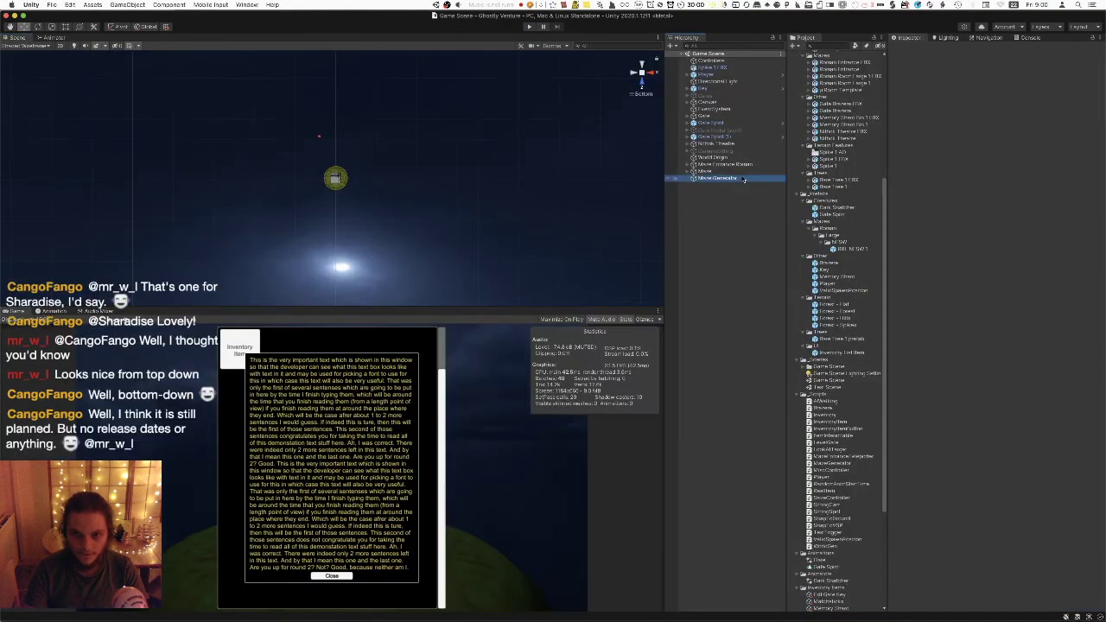
pyautogui.click(717, 178)
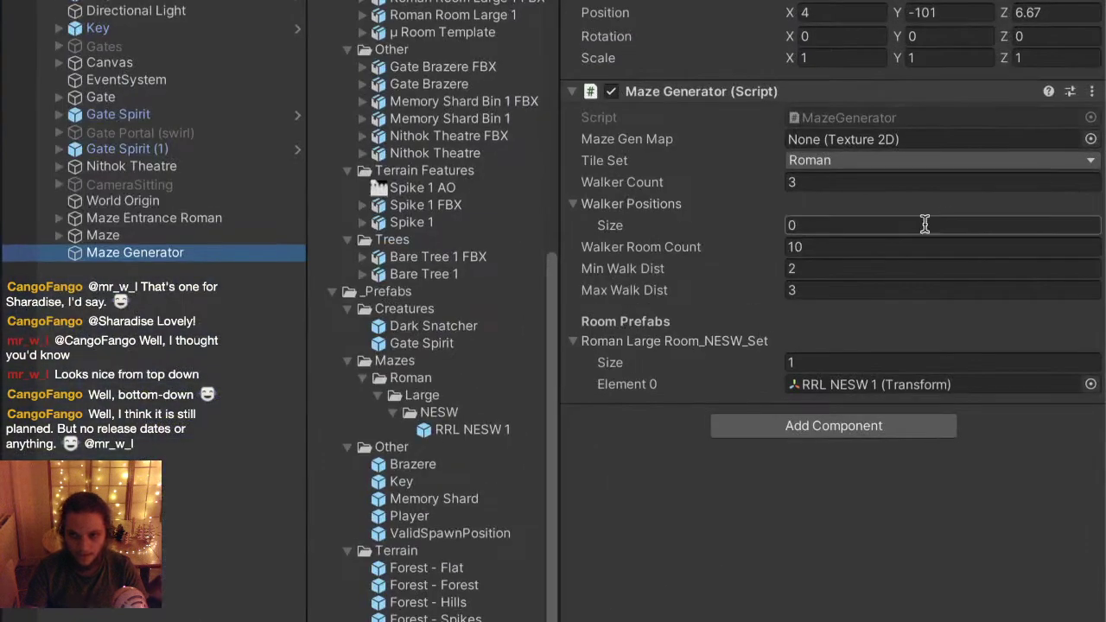
# Set the Maze Generator's Walker Room Count to 100 and Max Walk Dist to 10.
pyautogui.click(1021, 176)
pyautogui.write('100')
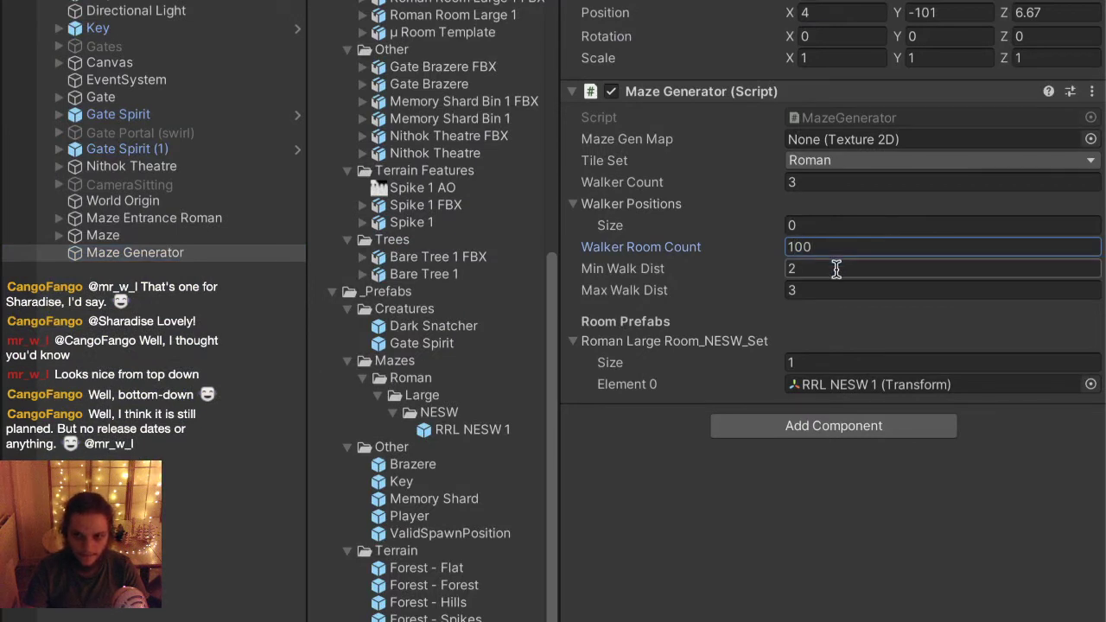
pyautogui.click(835, 268)
pyautogui.press('Tab')
pyautogui.write('10')
# Maximize the Scene view and run the game with the new settings, framing the entire enlarged maze.
pyautogui.press('super+p')
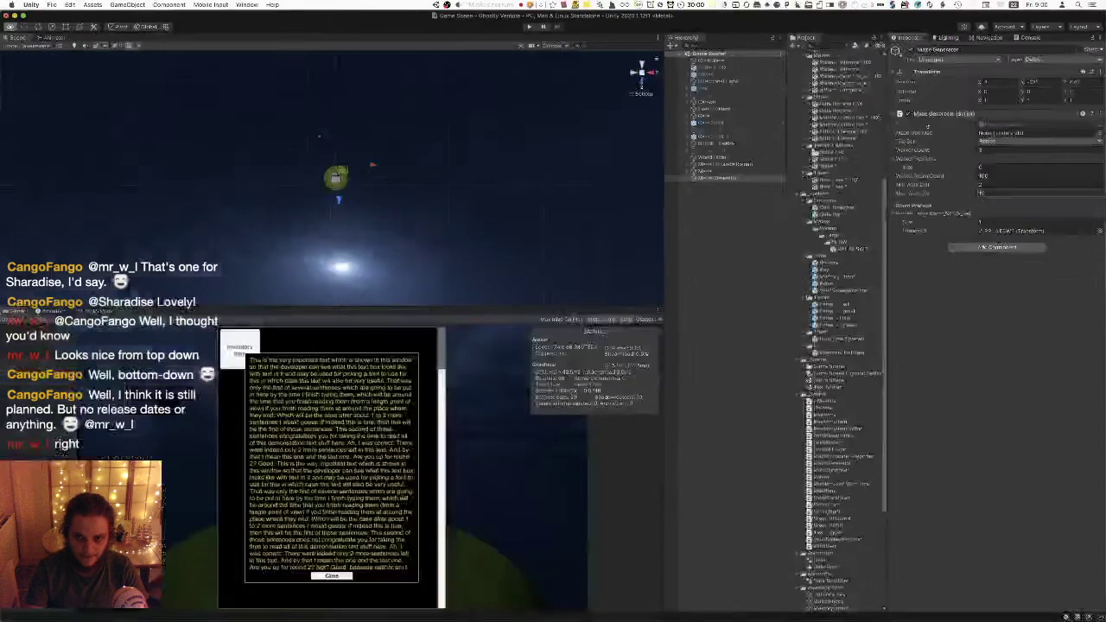
pyautogui.click(658, 40)
pyautogui.click(667, 46)
pyautogui.click(528, 30)
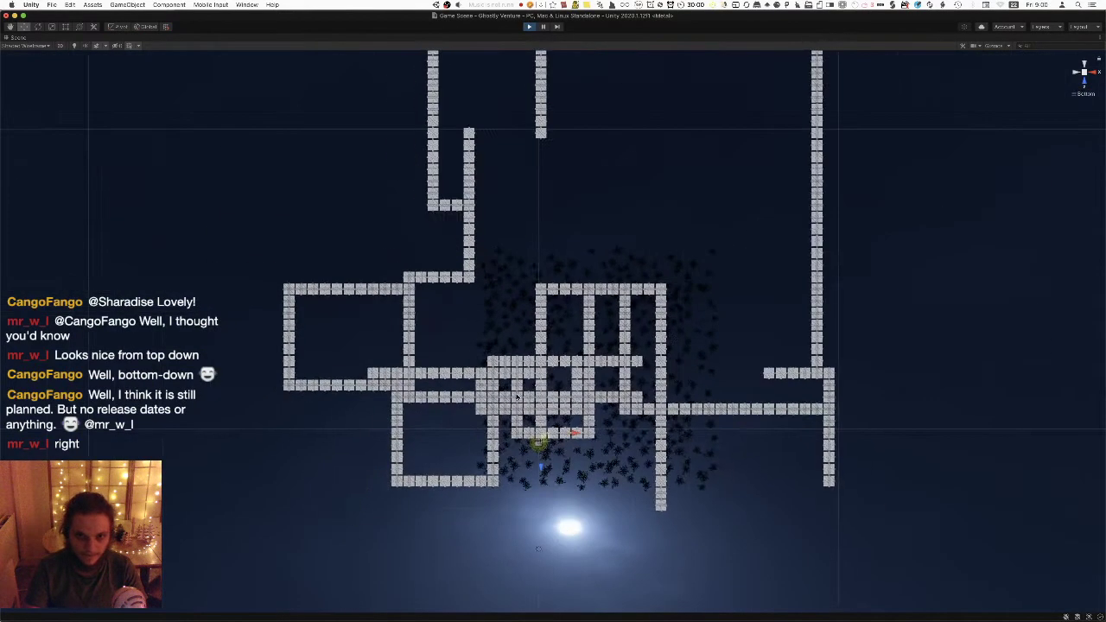
pyautogui.scroll(-3, 497, 486)
pyautogui.scroll(5, 519, 387)
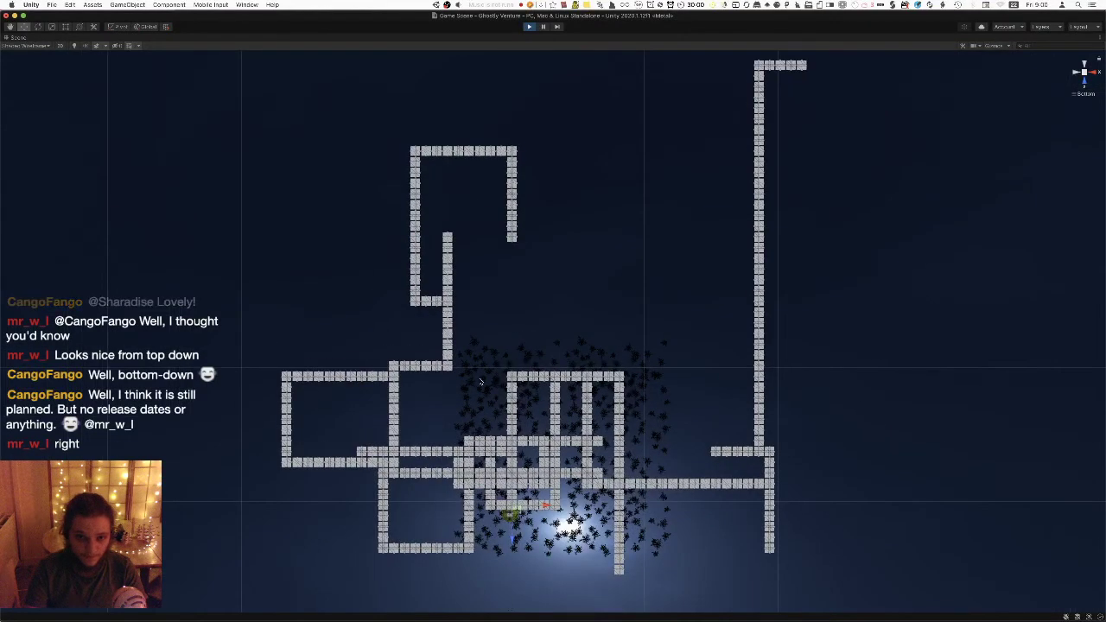
# Examine the upper branch of the enlarged maze, checking the corridor lengths between its turns.
pyautogui.scroll(5, 421, 329)
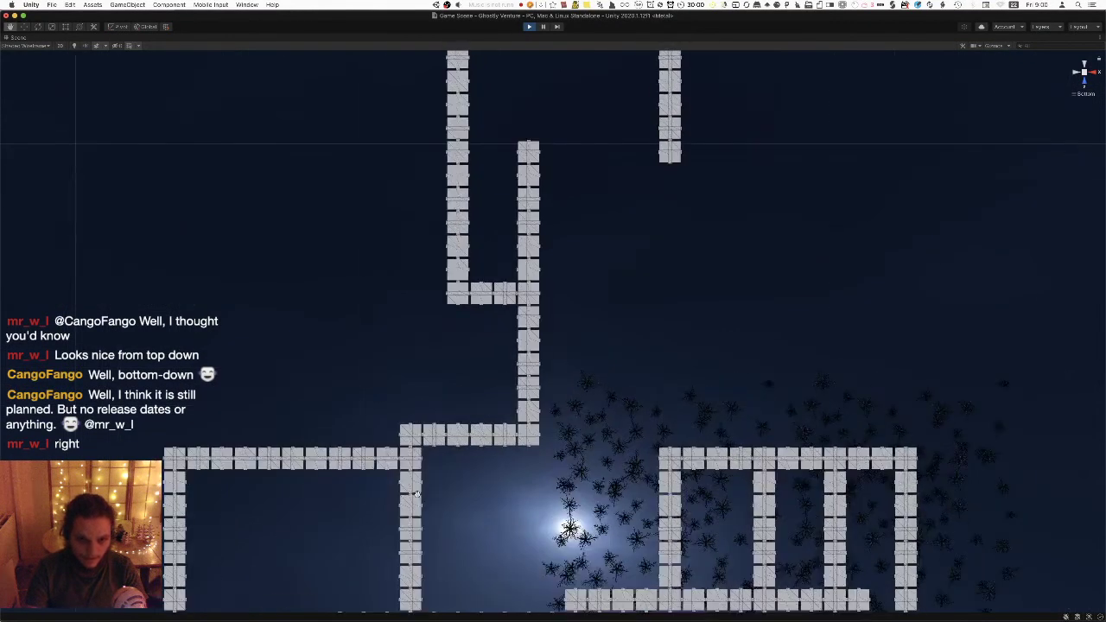
pyautogui.scroll(6, 428, 445)
pyautogui.moveTo(447, 423); pyautogui.dragTo(415, 493, button='middle')
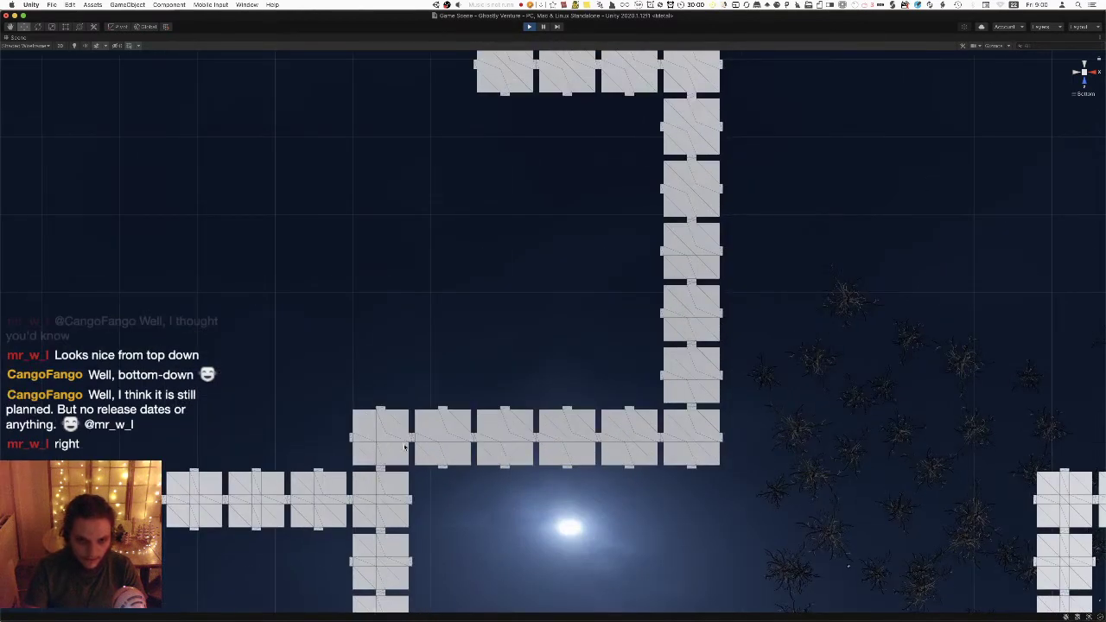
pyautogui.moveTo(667, 449); pyautogui.dragTo(605, 572, button='middle')
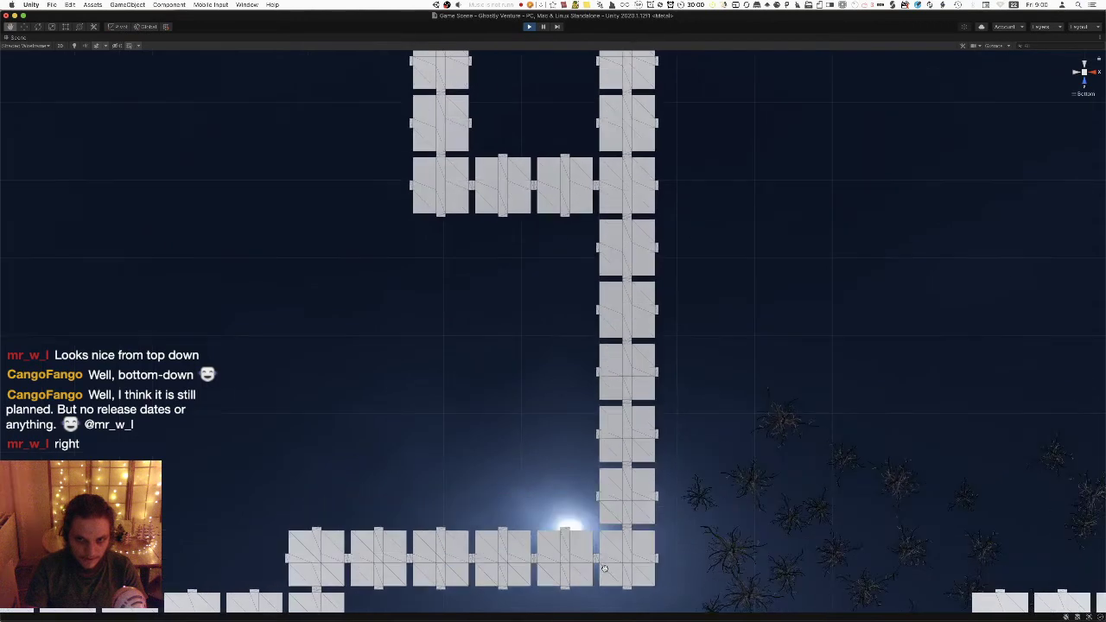
pyautogui.scroll(-3, 554, 555)
pyautogui.moveTo(594, 303); pyautogui.dragTo(578, 467, button='middle')
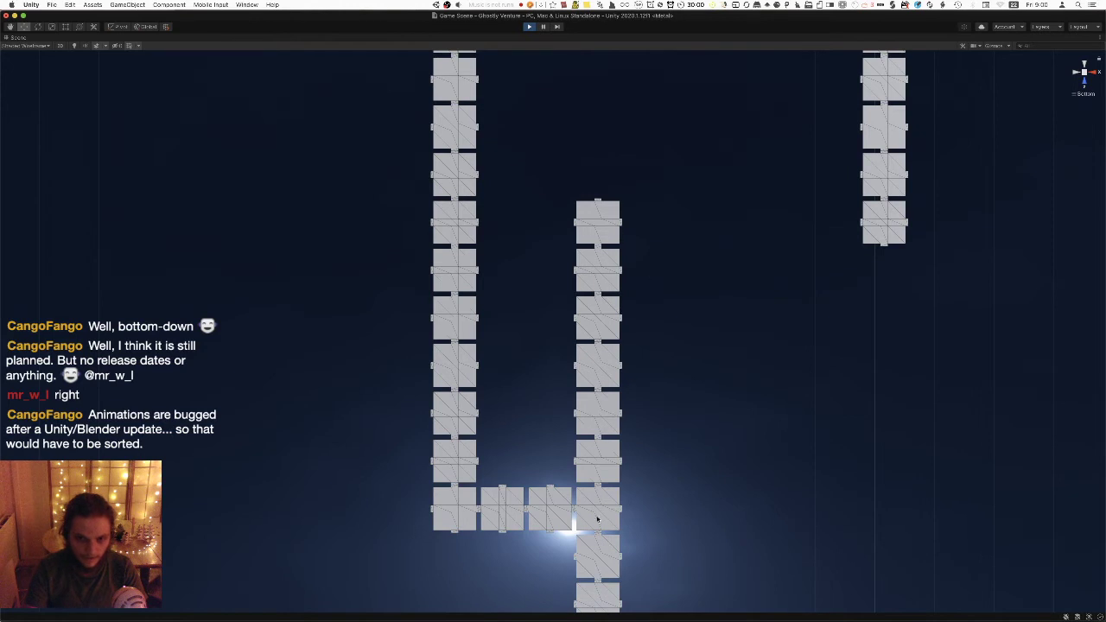
pyautogui.scroll(3, 596, 519)
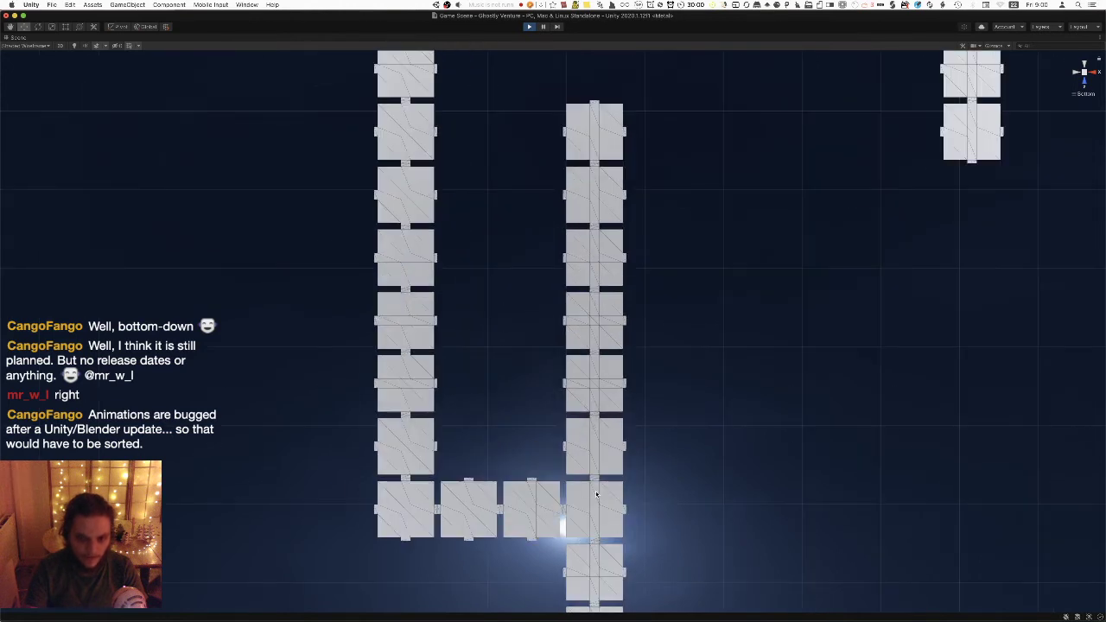
pyautogui.moveTo(436, 181); pyautogui.dragTo(412, 559, button='middle')
pyautogui.moveTo(471, 151); pyautogui.dragTo(451, 434, button='middle')
pyautogui.scroll(-5, 397, 272)
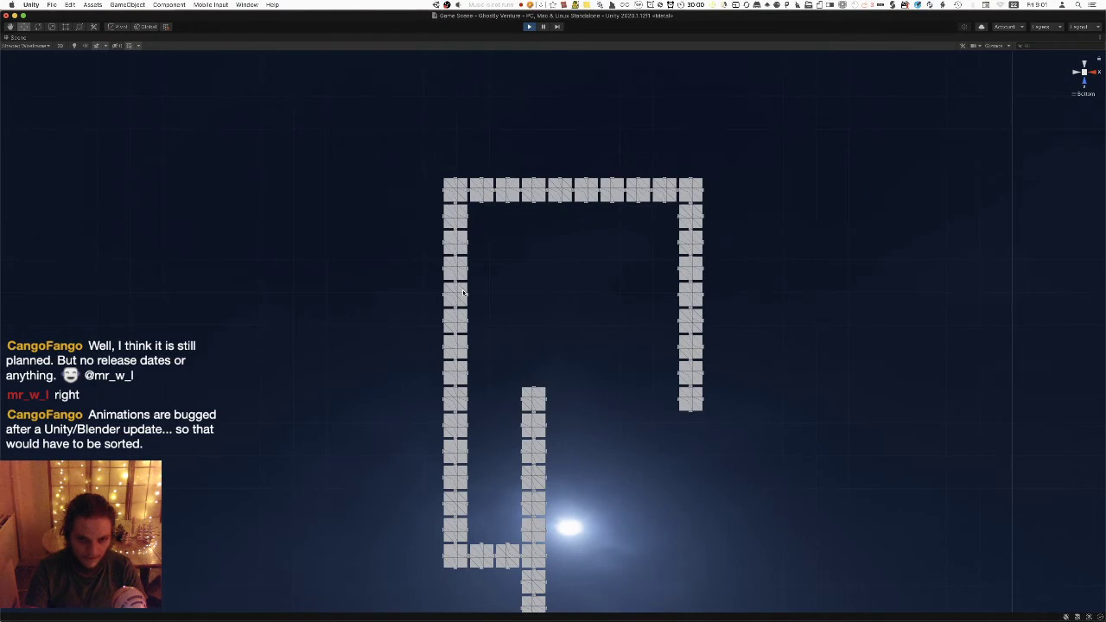
pyautogui.moveTo(462, 292); pyautogui.dragTo(407, 609, button='middle')
pyautogui.scroll(2, 484, 363)
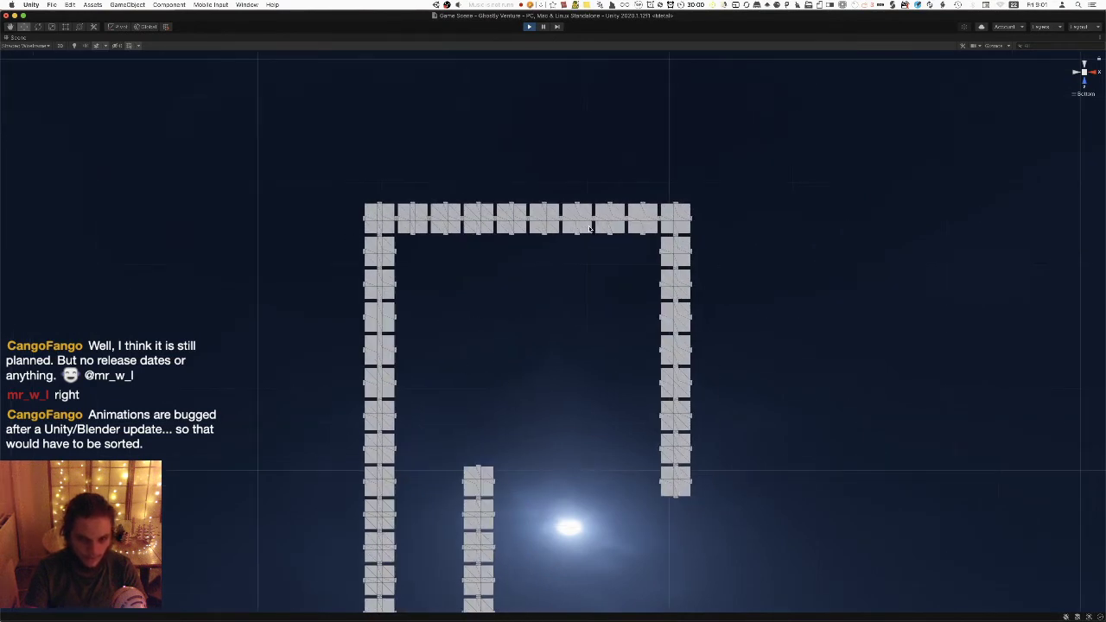
# Examine the dense cluster of overlapping corridors around the maze entrance.
pyautogui.scroll(-5, 594, 321)
pyautogui.moveTo(546, 250); pyautogui.dragTo(518, 260, button='middle')
pyautogui.scroll(5, 449, 364)
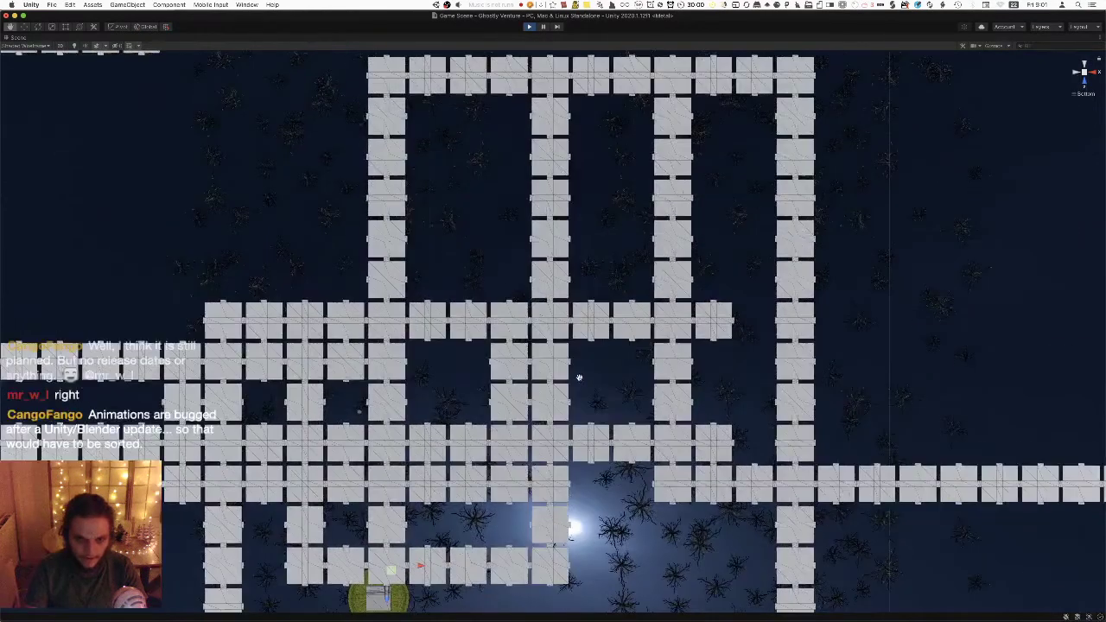
pyautogui.scroll(-10, 470, 352)
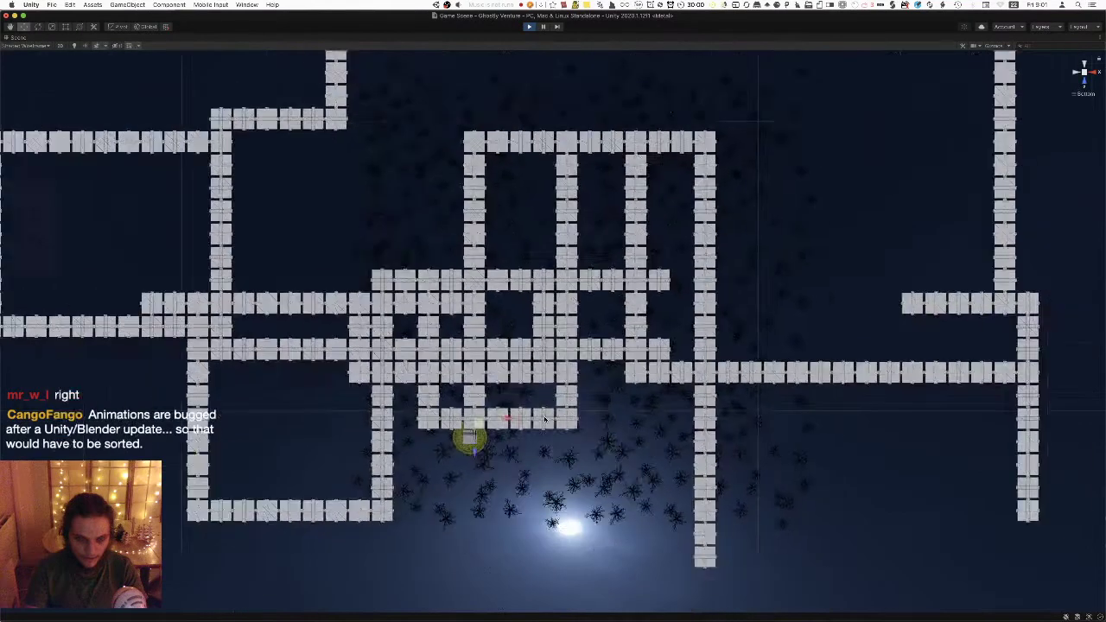
pyautogui.moveTo(569, 275); pyautogui.dragTo(547, 394, button='middle')
# Restart play mode to generate another maze with the enlarged settings and frame its whole layout.
pyautogui.press('super+p')
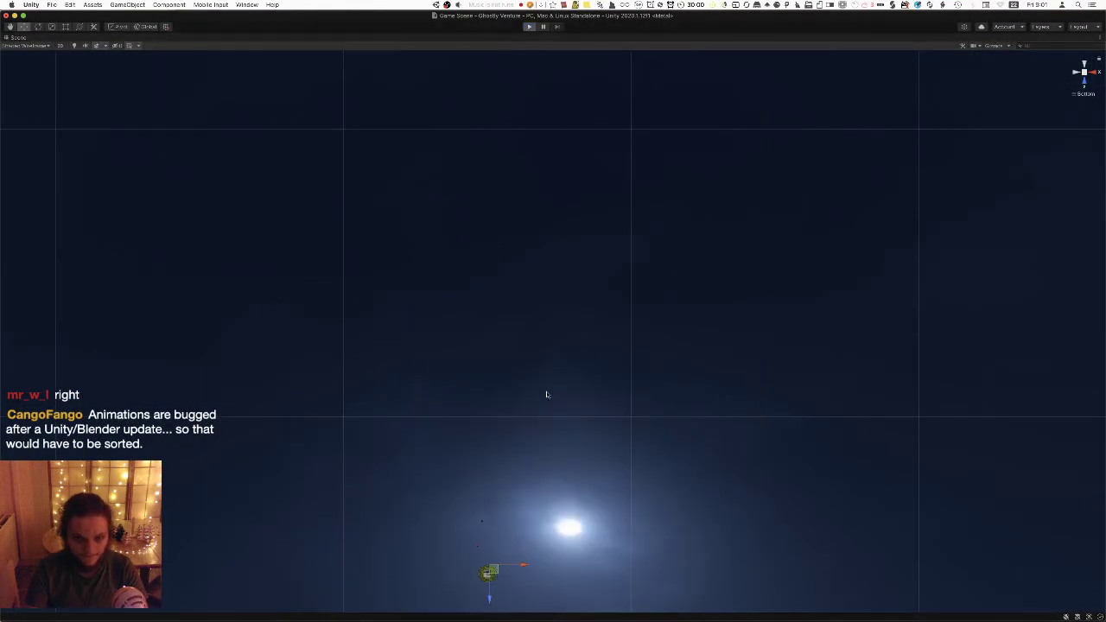
pyautogui.moveTo(551, 422); pyautogui.dragTo(586, 304, button='middle')
pyautogui.scroll(-5, 561, 297)
pyautogui.moveTo(581, 387); pyautogui.dragTo(564, 360, button='middle')
pyautogui.scroll(2, 593, 410)
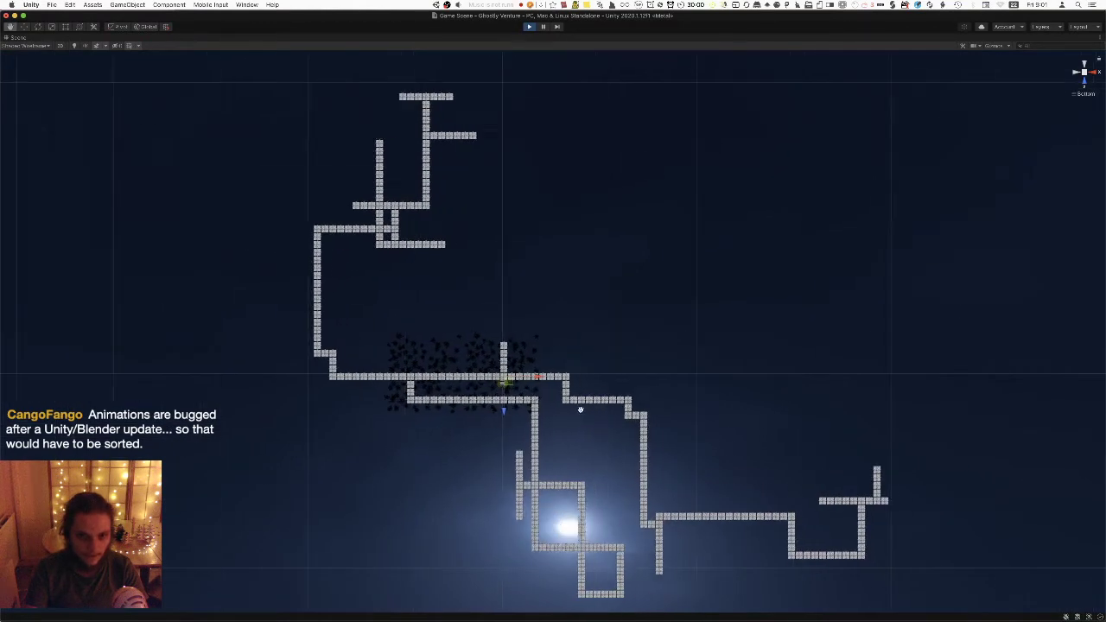
pyautogui.moveTo(580, 410); pyautogui.dragTo(578, 408, button='middle')
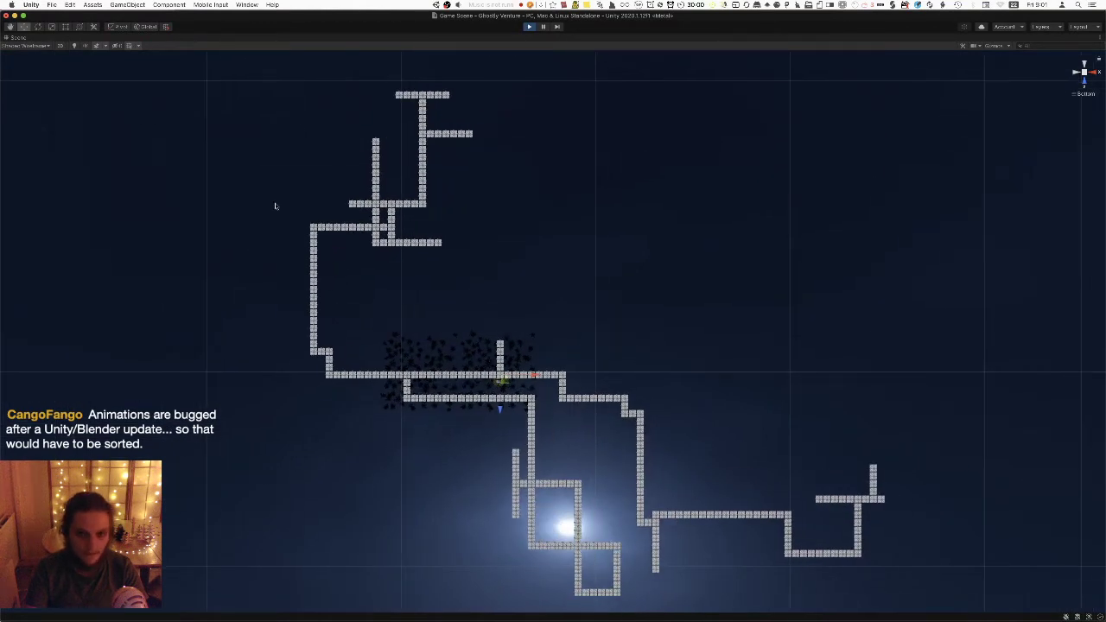
pyautogui.moveTo(550, 519); pyautogui.dragTo(528, 494, button='middle')
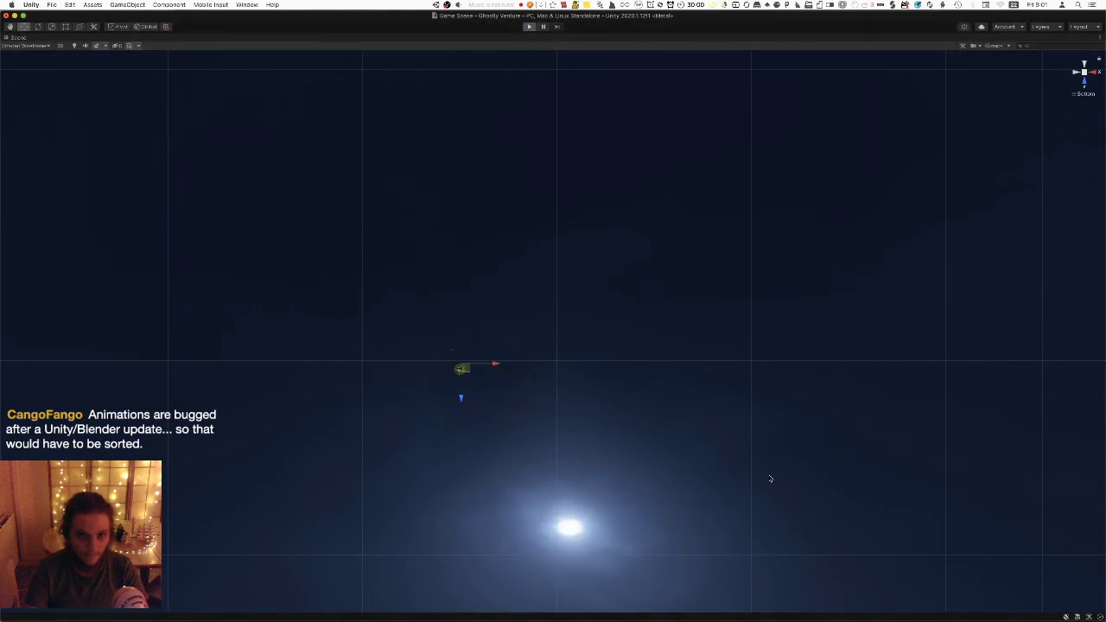
# Restart play mode to generate another maze and examine the corridors around its centre.
pyautogui.moveTo(650, 461); pyautogui.dragTo(697, 348, button='middle')
pyautogui.press('super+p')
pyautogui.press('super+p')
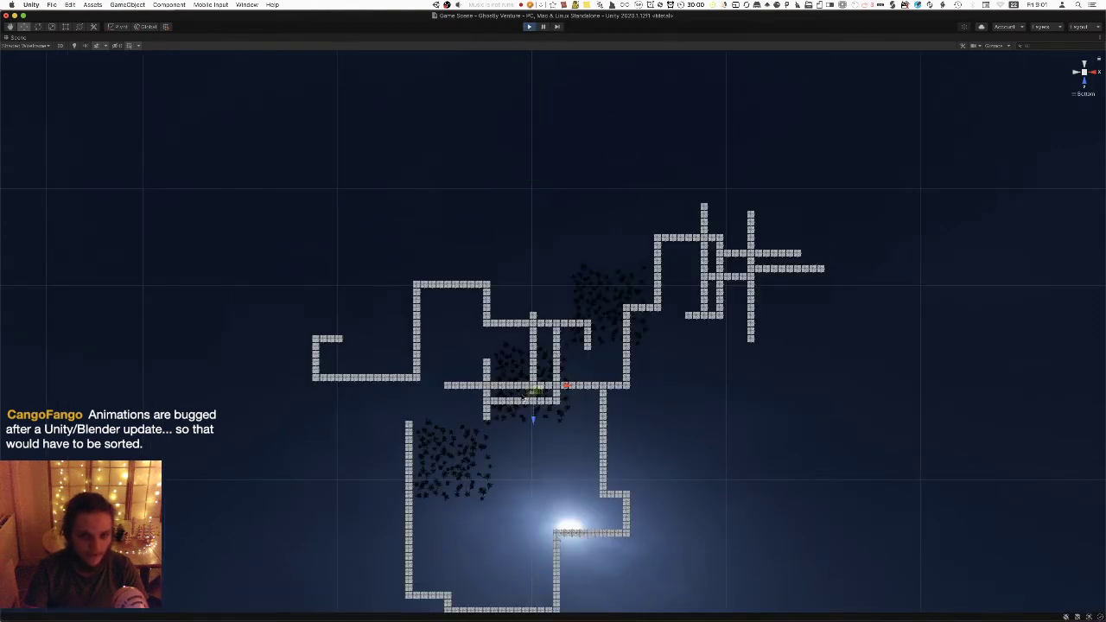
pyautogui.scroll(10, 527, 391)
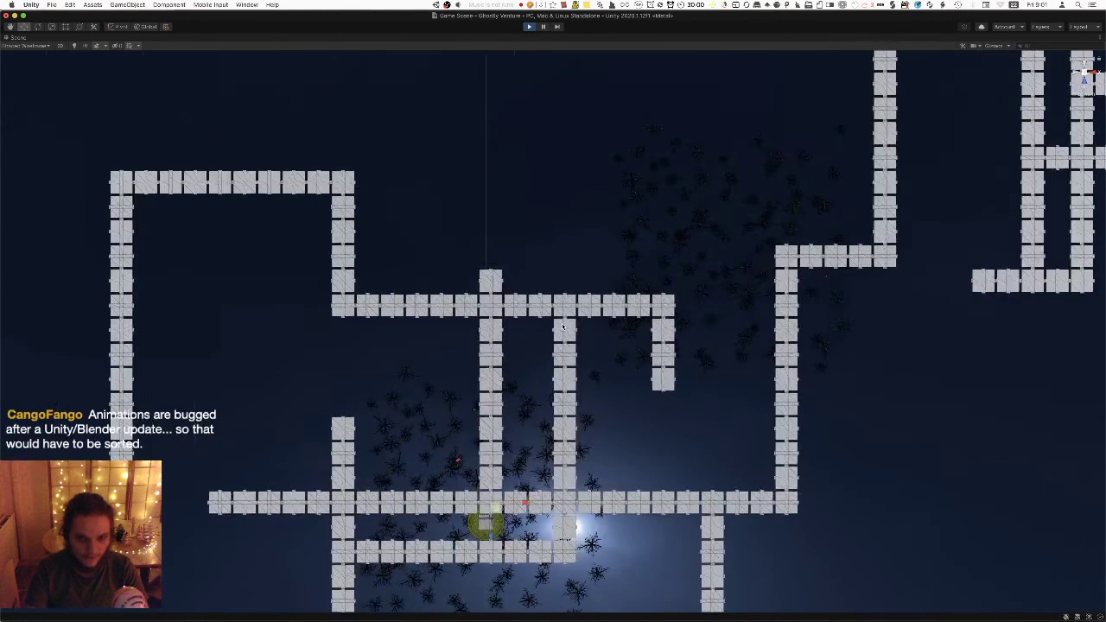
pyautogui.scroll(3, 529, 315)
pyautogui.scroll(-12, 549, 278)
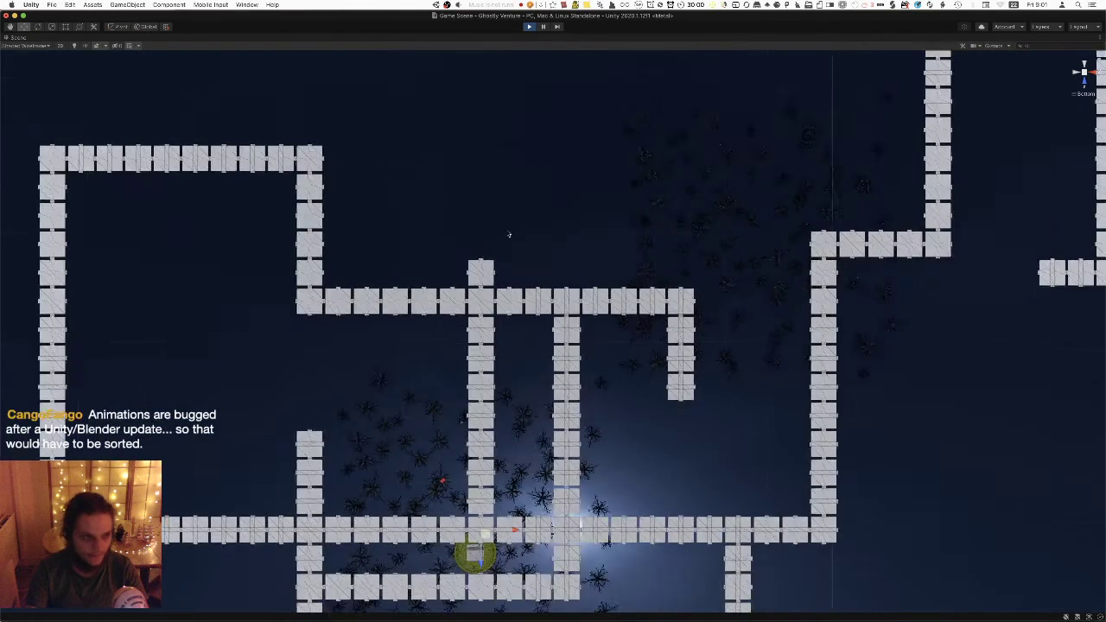
# Restart play mode twice to generate two further mazes, framing the layout of each.
pyautogui.press('super+p')
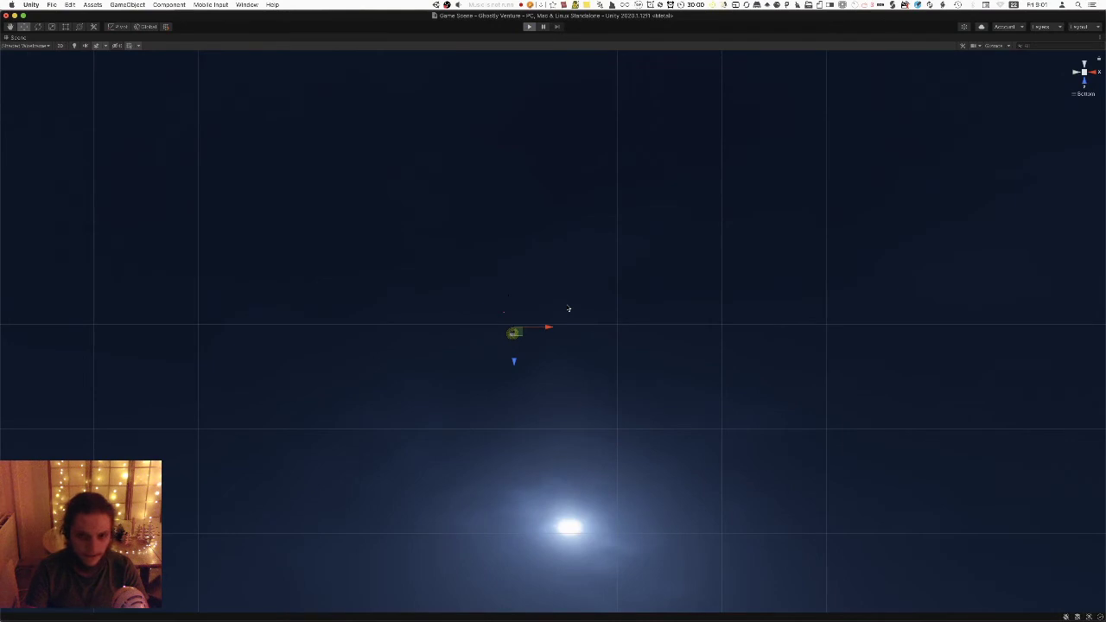
pyautogui.moveTo(540, 288); pyautogui.dragTo(573, 430, button='middle')
pyautogui.scroll(3, 531, 421)
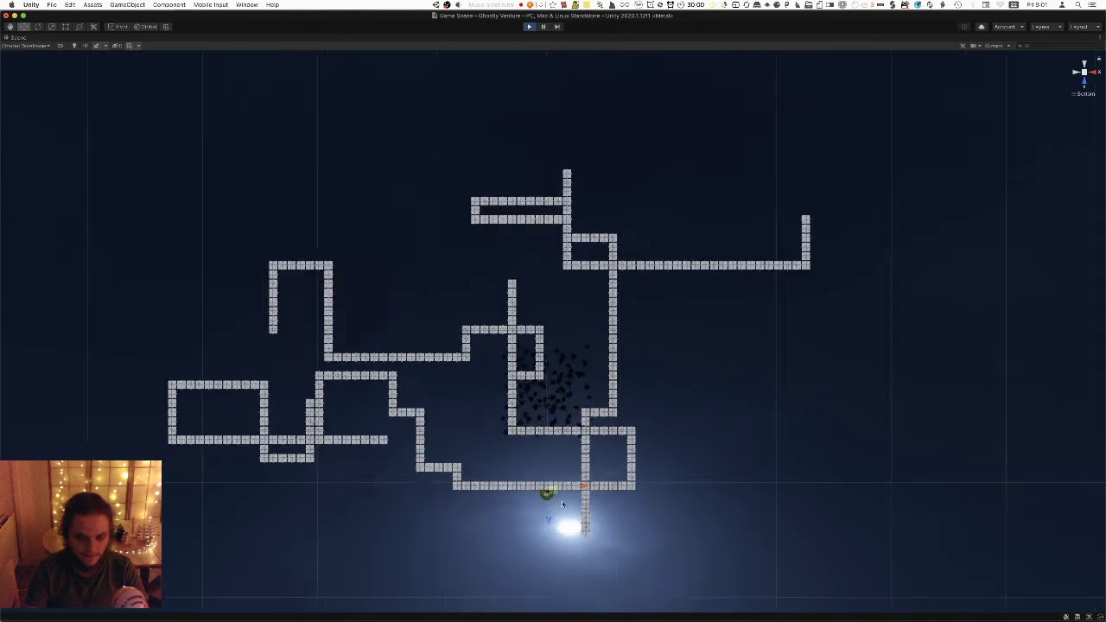
pyautogui.press('super+p')
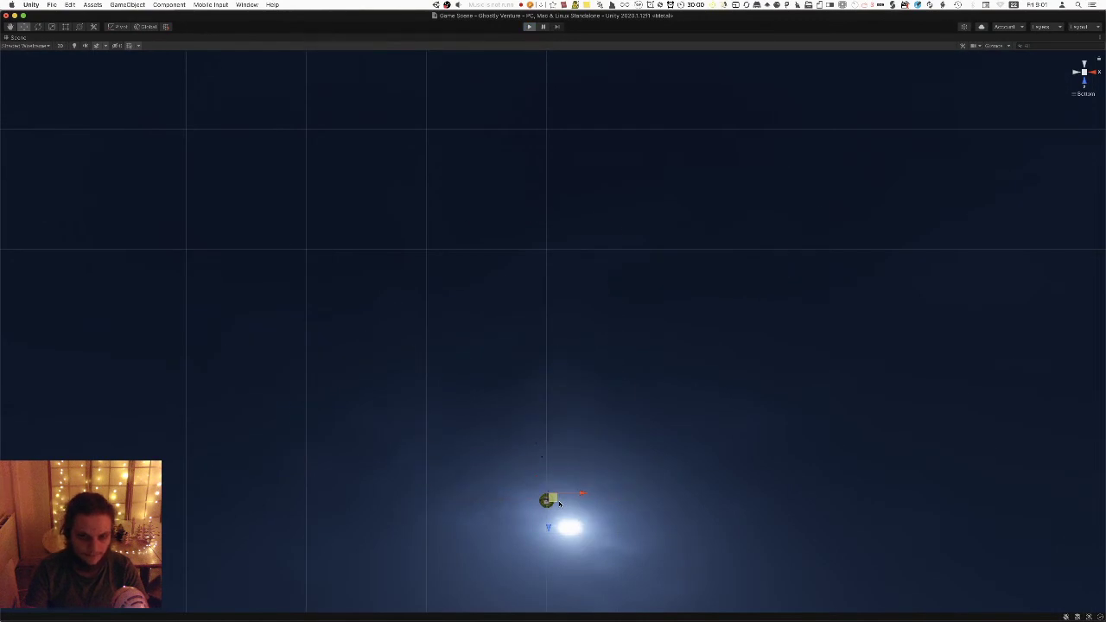
pyautogui.press('super+p')
pyautogui.moveTo(559, 504); pyautogui.dragTo(556, 330, button='middle')
pyautogui.scroll(3, 493, 355)
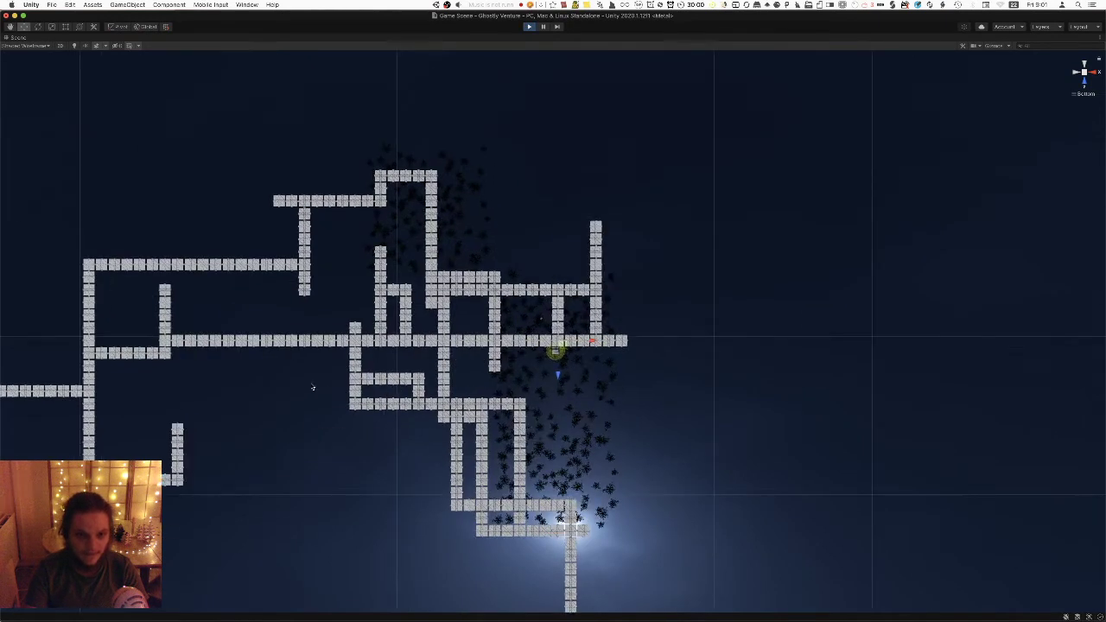
# Examine the overlapping corridors beside the maze entrance at close range.
pyautogui.moveTo(314, 388); pyautogui.dragTo(336, 272, button='middle')
pyautogui.scroll(2, 529, 155)
pyautogui.scroll(2, 529, 156)
pyautogui.moveTo(455, 196); pyautogui.dragTo(455, 291, button='middle')
pyautogui.scroll(4, 445, 424)
pyautogui.scroll(3, 446, 424)
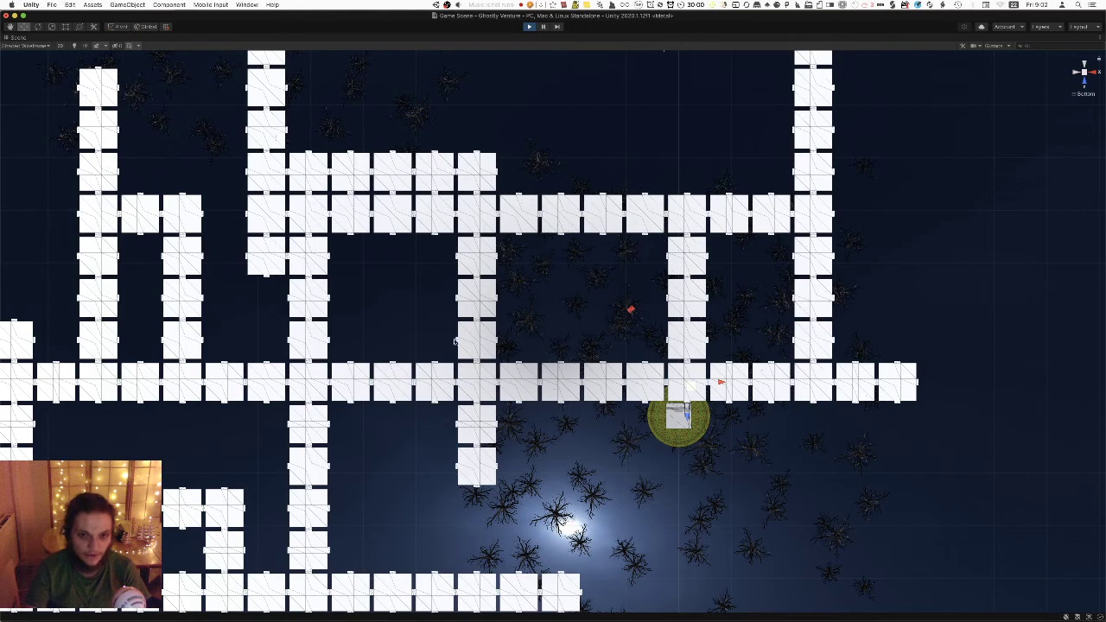
# Select the room where the short dead-end branch crosses the long horizontal corridor and focus on its connections to neighbouring rooms.
pyautogui.click(483, 401)
pyautogui.scroll(3, 482, 394)
pyautogui.scroll(-5, 482, 380)
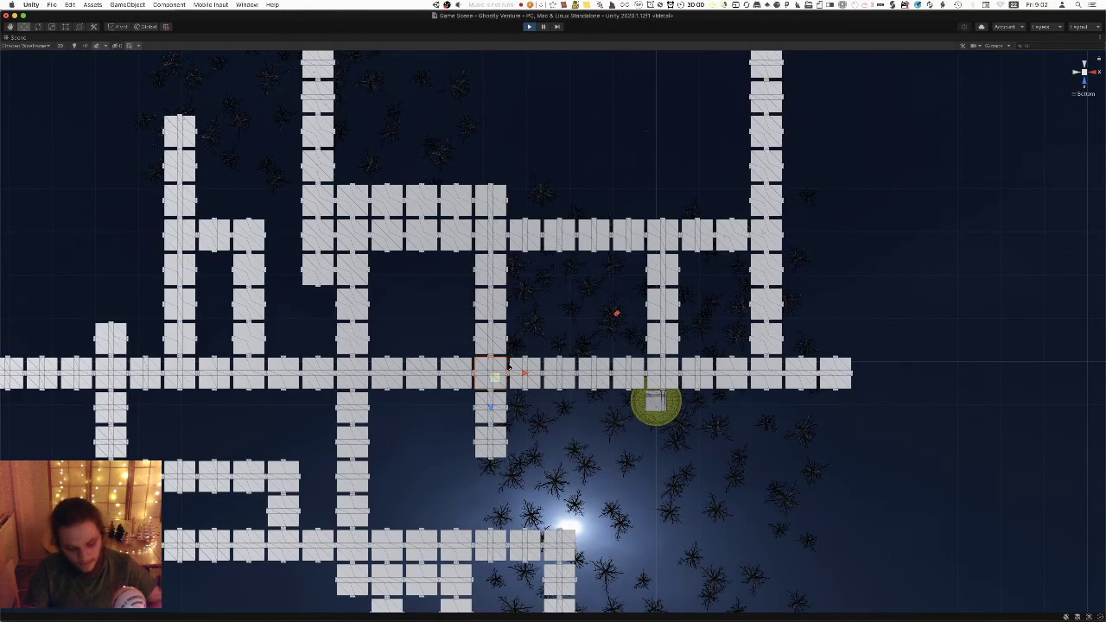
pyautogui.press('f')
pyautogui.scroll(2, 507, 338)
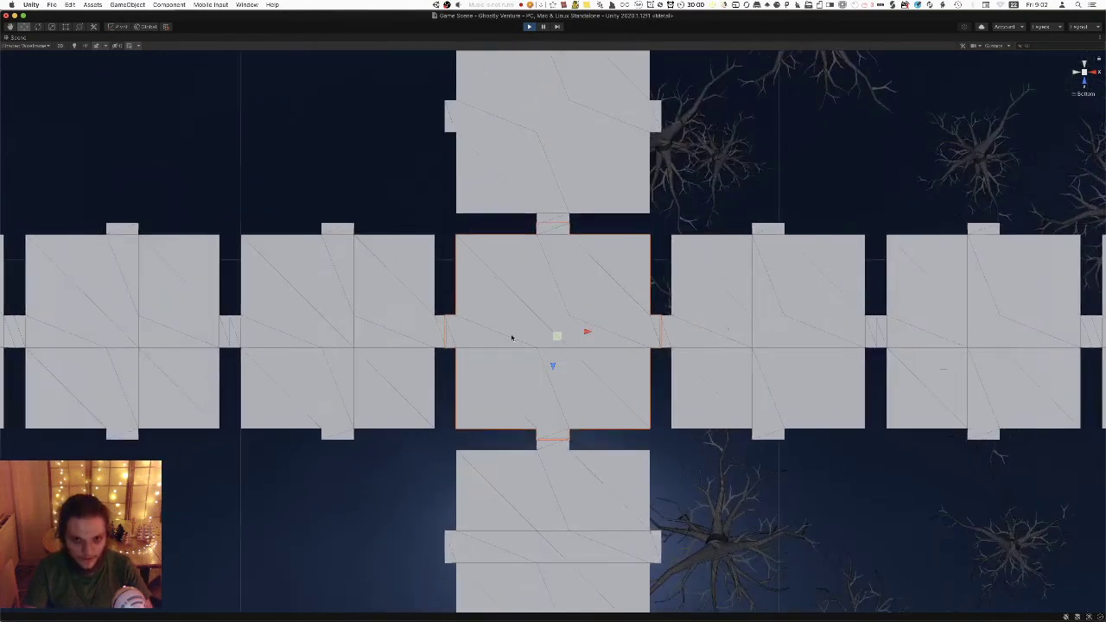
pyautogui.scroll(-3, 553, 350)
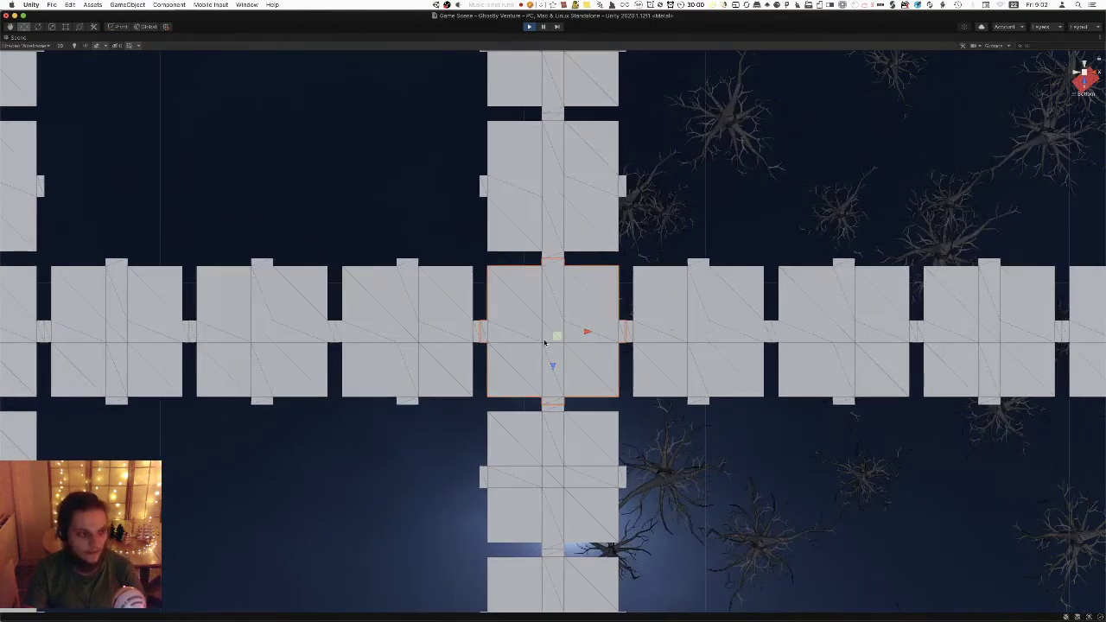
pyautogui.scroll(-1, 545, 337)
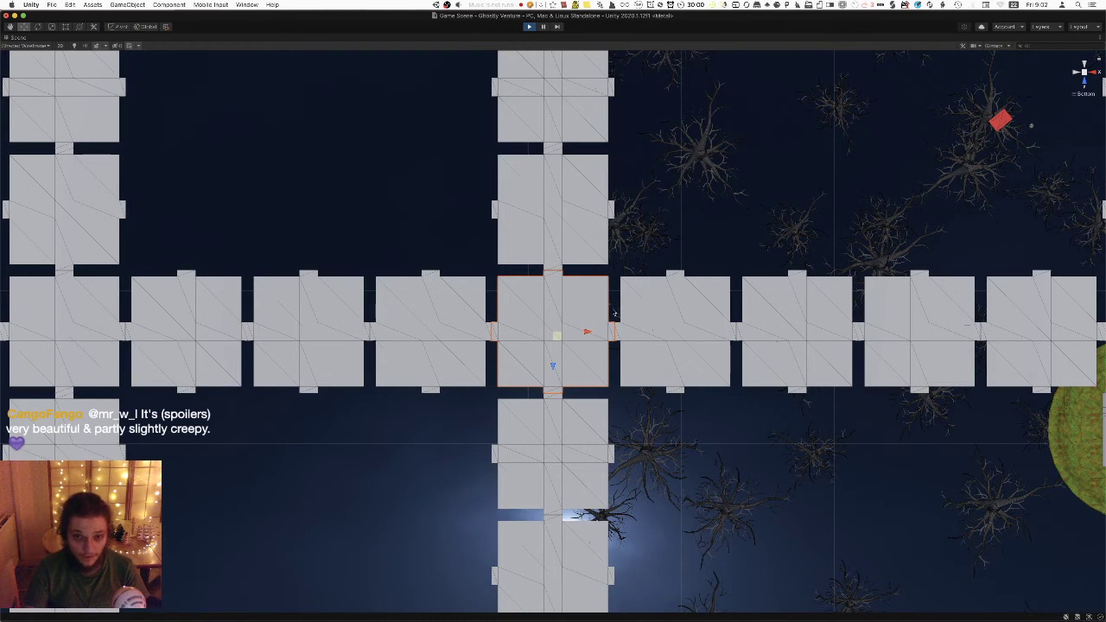
# Select the rooms of the two-room dead end below the junction and compare its length with the surrounding corridors.
pyautogui.moveTo(560, 448); pyautogui.dragTo(557, 271, button='middle')
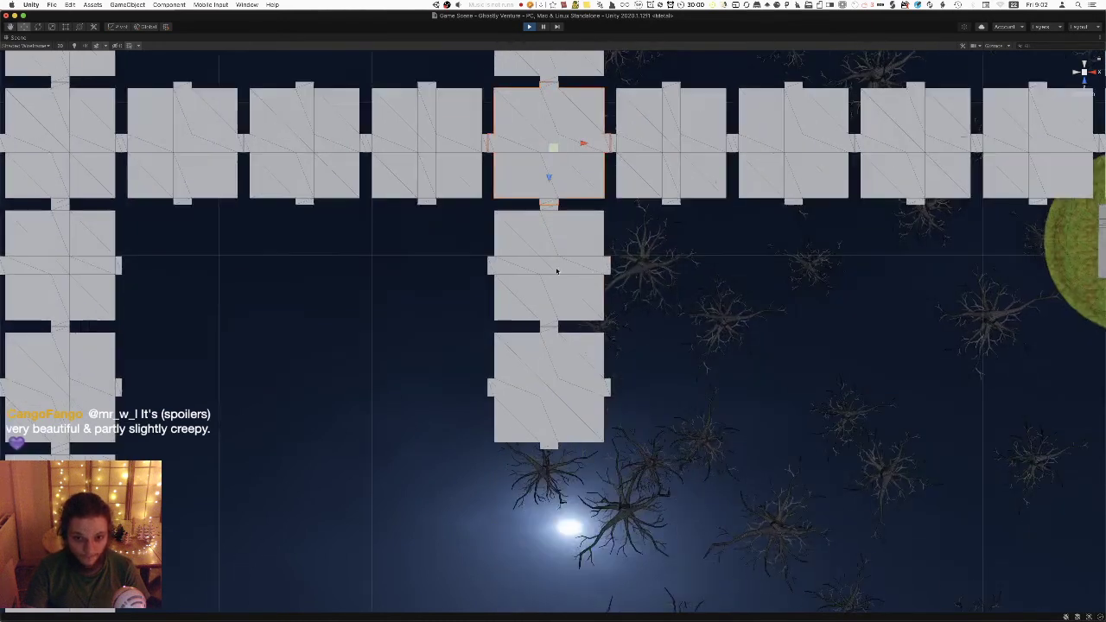
pyautogui.click(557, 271)
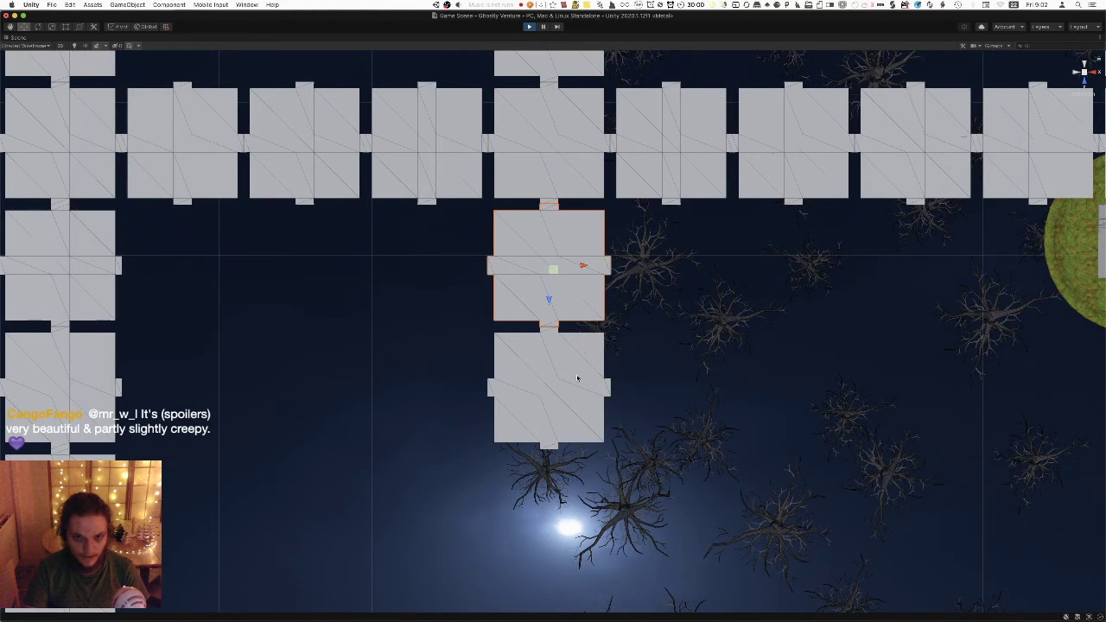
pyautogui.scroll(-5, 578, 378)
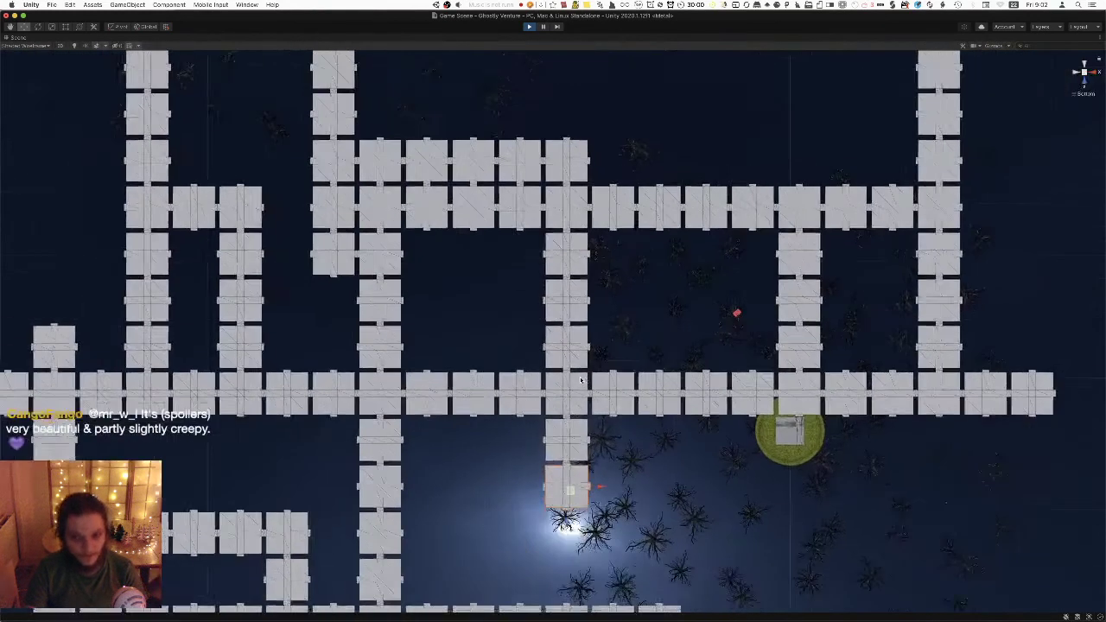
pyautogui.scroll(-2, 580, 380)
pyautogui.scroll(-2, 585, 370)
pyautogui.scroll(2, 579, 366)
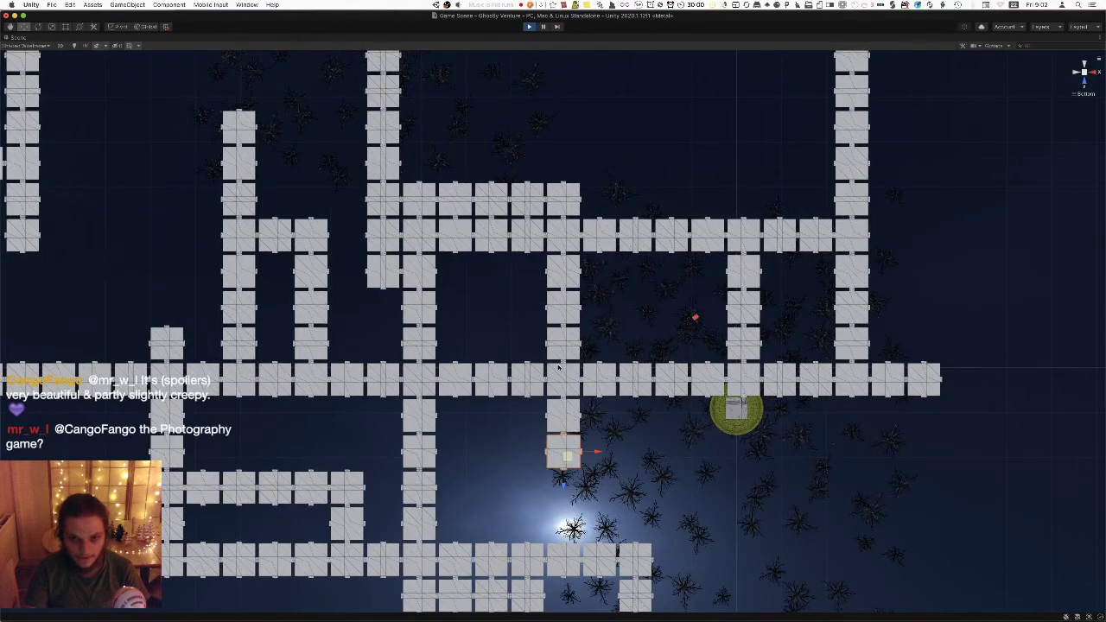
# Follow the long horizontal corridor away from the entrance and check the spacing of its side branches.
pyautogui.moveTo(498, 393); pyautogui.dragTo(479, 325, button='middle')
pyautogui.moveTo(543, 265); pyautogui.dragTo(561, 347, button='middle')
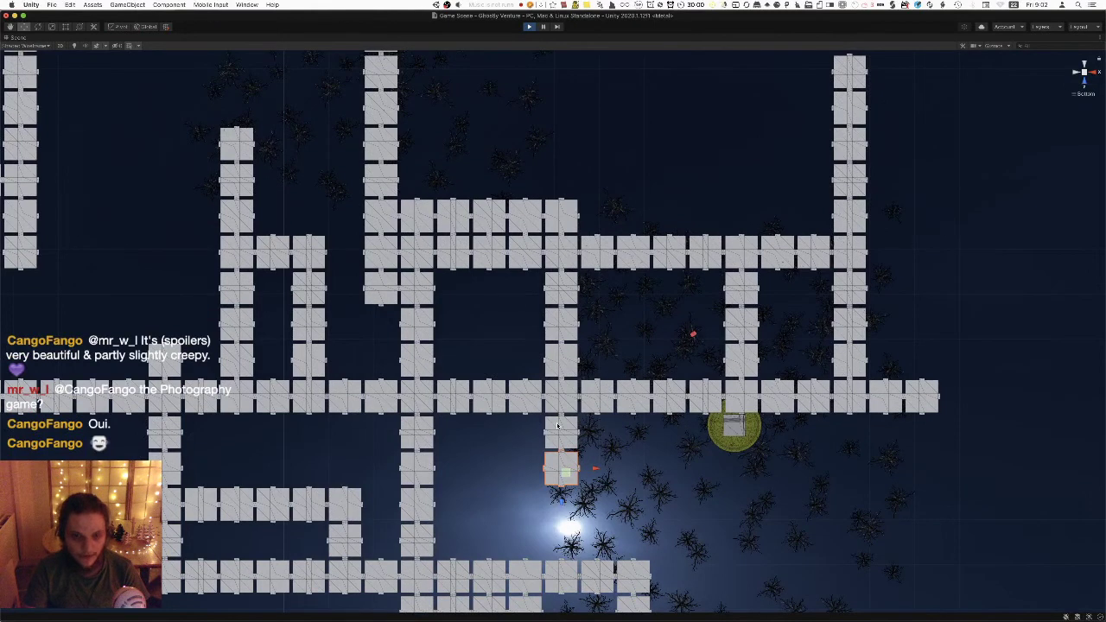
pyautogui.moveTo(529, 366); pyautogui.dragTo(654, 331, button='middle')
pyautogui.moveTo(388, 351); pyautogui.dragTo(527, 360, button='middle')
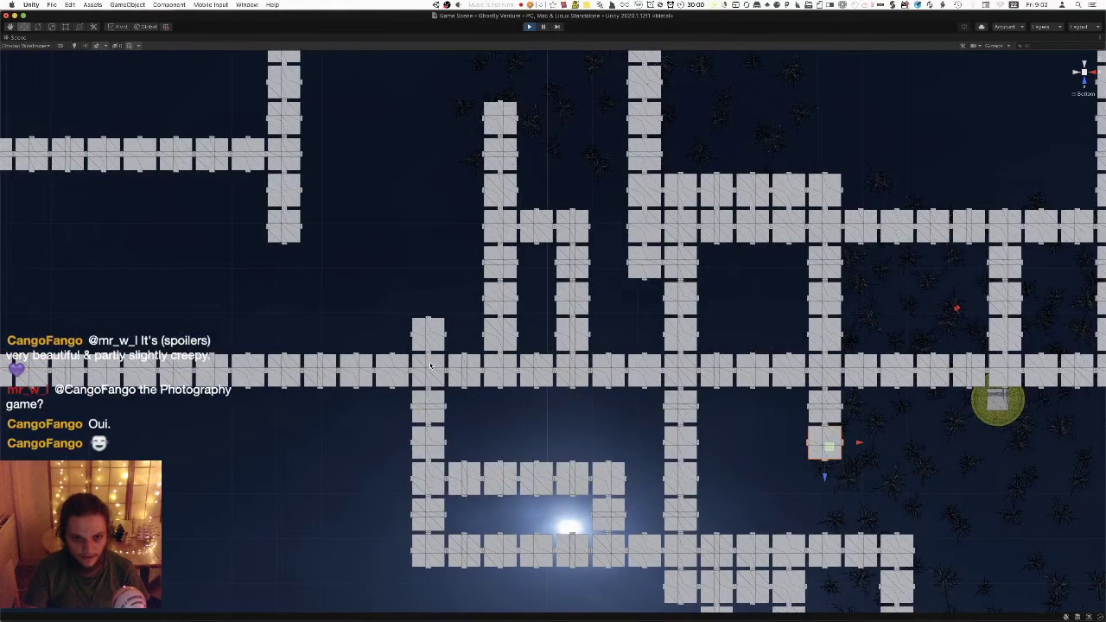
# Select rooms at the crossings of the lower corridor cluster to check where the parallel paths turn and overlap.
pyautogui.moveTo(576, 438); pyautogui.dragTo(438, 109, button='middle')
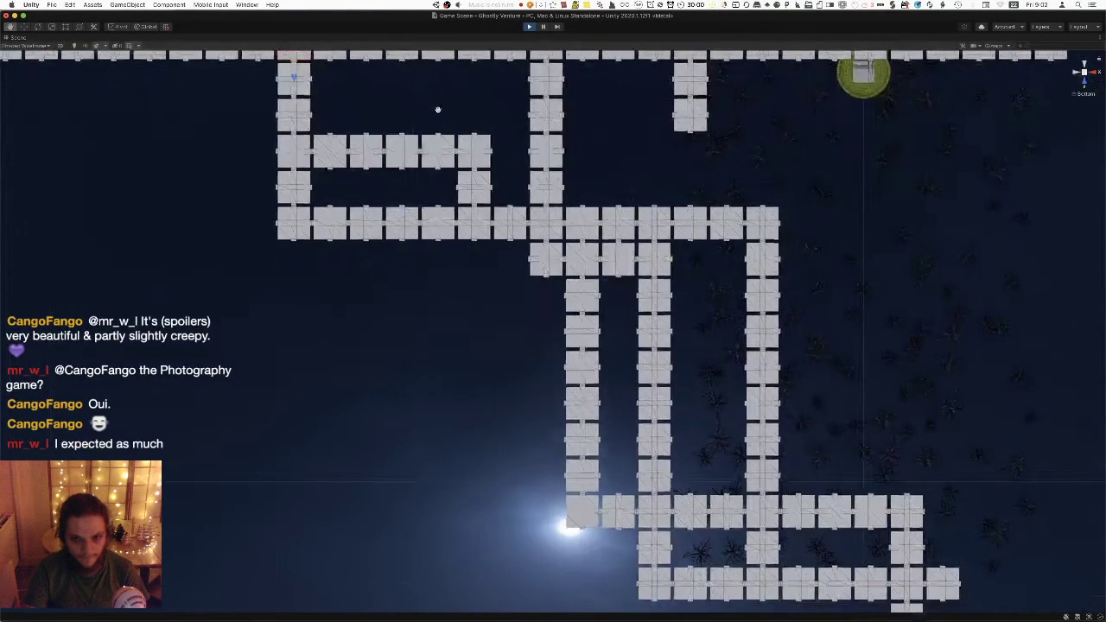
pyautogui.moveTo(438, 109); pyautogui.dragTo(438, 106)
pyautogui.moveTo(667, 570); pyautogui.dragTo(613, 507, button='middle')
pyautogui.moveTo(627, 325); pyautogui.dragTo(585, 299, button='middle')
pyautogui.click(555, 421)
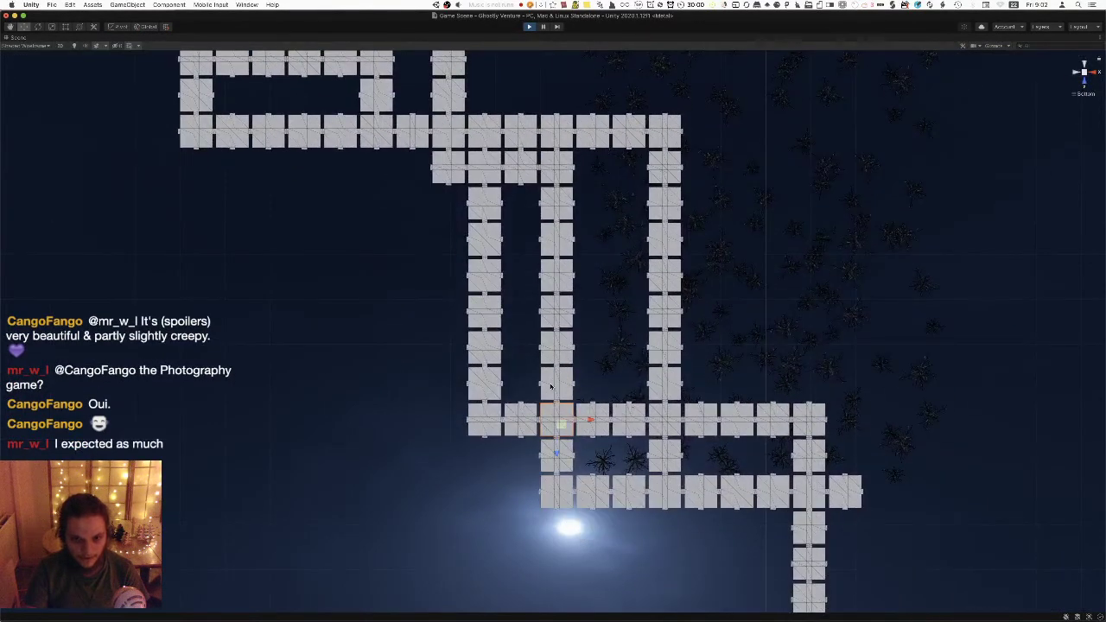
pyautogui.click(668, 433)
pyautogui.moveTo(671, 431); pyautogui.dragTo(608, 325, button='middle')
pyautogui.click(749, 389)
pyautogui.moveTo(718, 475); pyautogui.dragTo(734, 510, button='middle')
# Examine the maze's far side branches and frame the overall layout.
pyautogui.moveTo(645, 398); pyautogui.dragTo(795, 591, button='middle')
pyautogui.moveTo(596, 129); pyautogui.dragTo(743, 539, button='middle')
pyautogui.scroll(-5, 673, 419)
pyautogui.moveTo(673, 419); pyautogui.dragTo(1103, 172, button='middle')
pyautogui.scroll(-4, 692, 316)
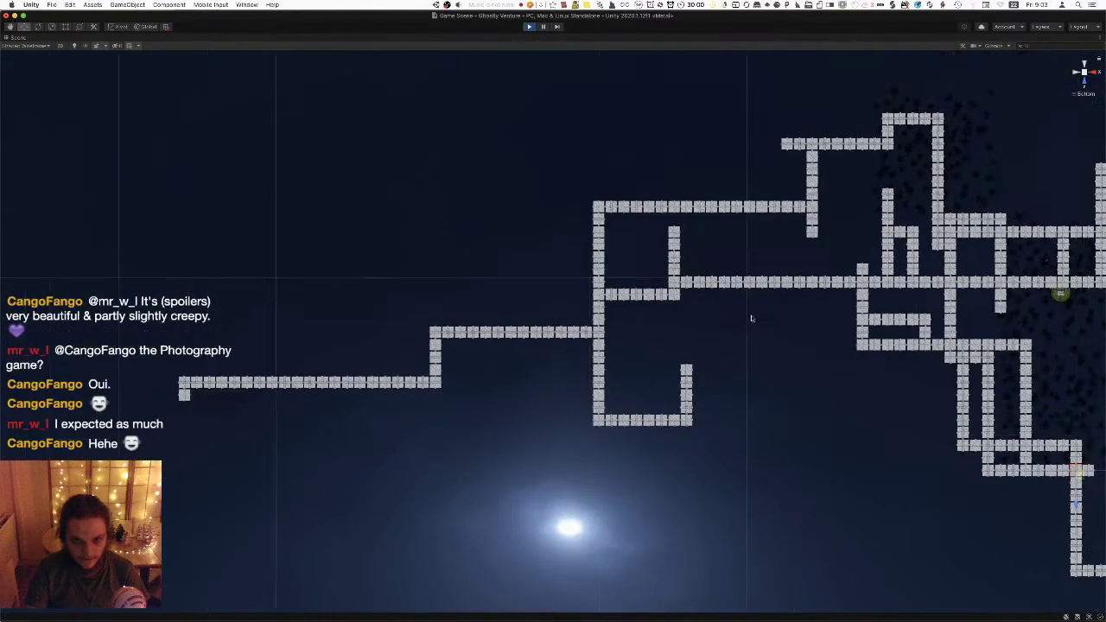
pyautogui.moveTo(745, 329); pyautogui.dragTo(449, 392, button='middle')
pyautogui.moveTo(541, 378); pyautogui.dragTo(529, 340, button='middle')
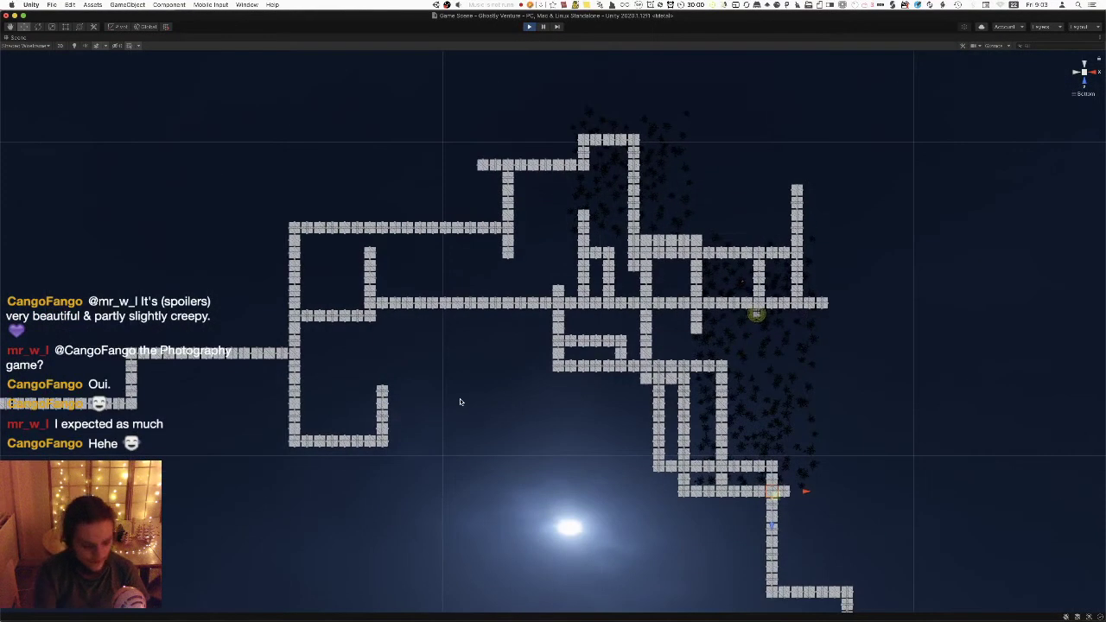
# Stop play mode, restore the full editor layout and change the Walker Count of the Maze Generator.
pyautogui.press('super+p')
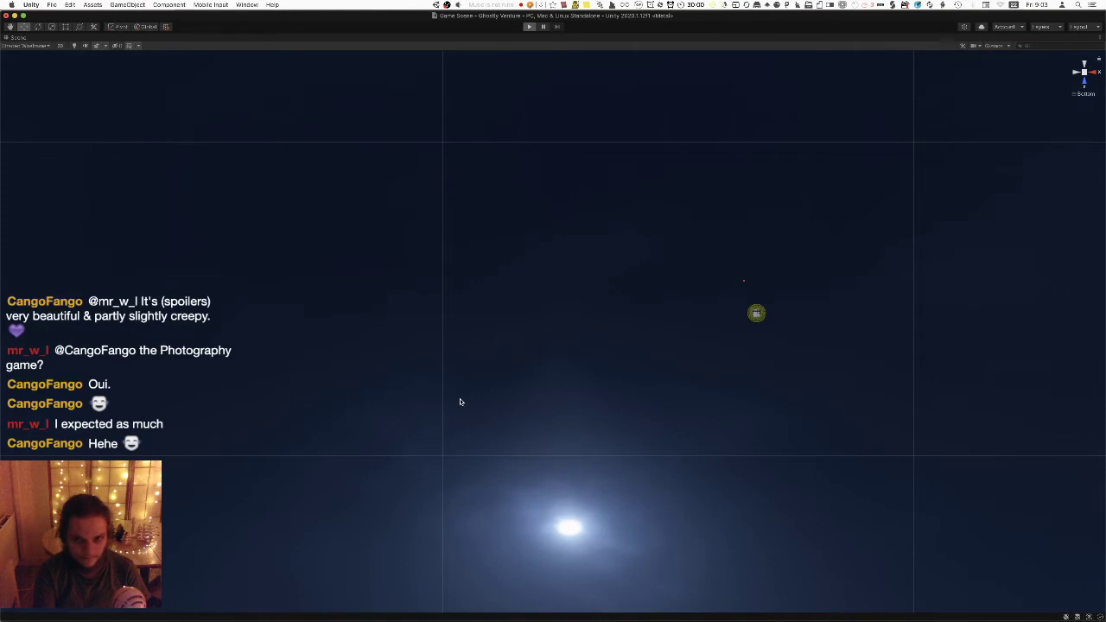
pyautogui.press('super+p')
pyautogui.press('super+p')
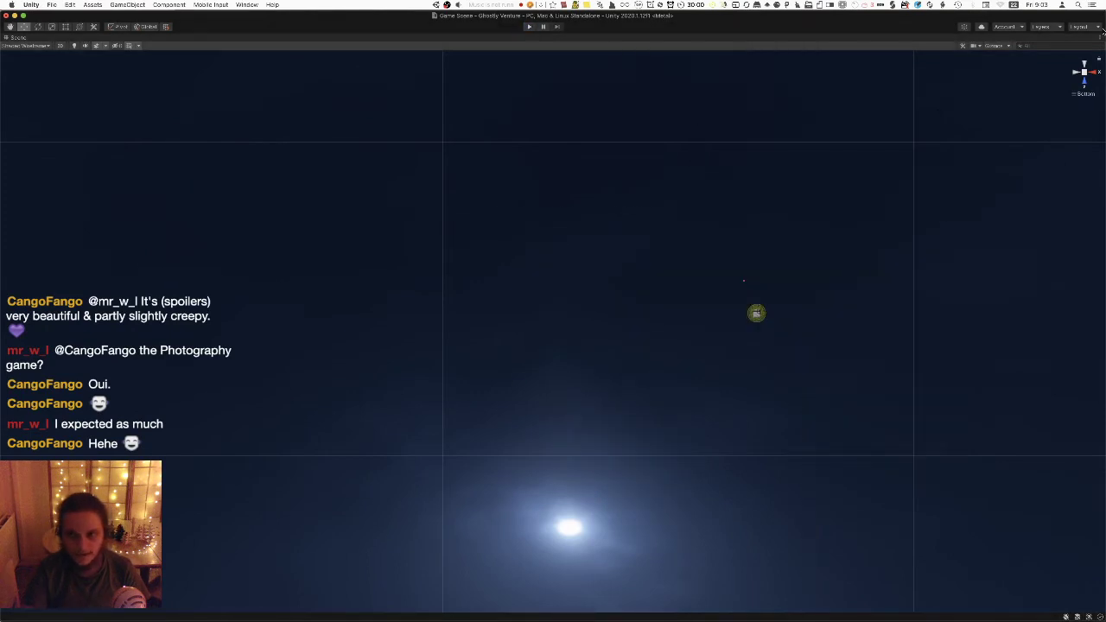
pyautogui.click(1099, 37)
pyautogui.click(1086, 48)
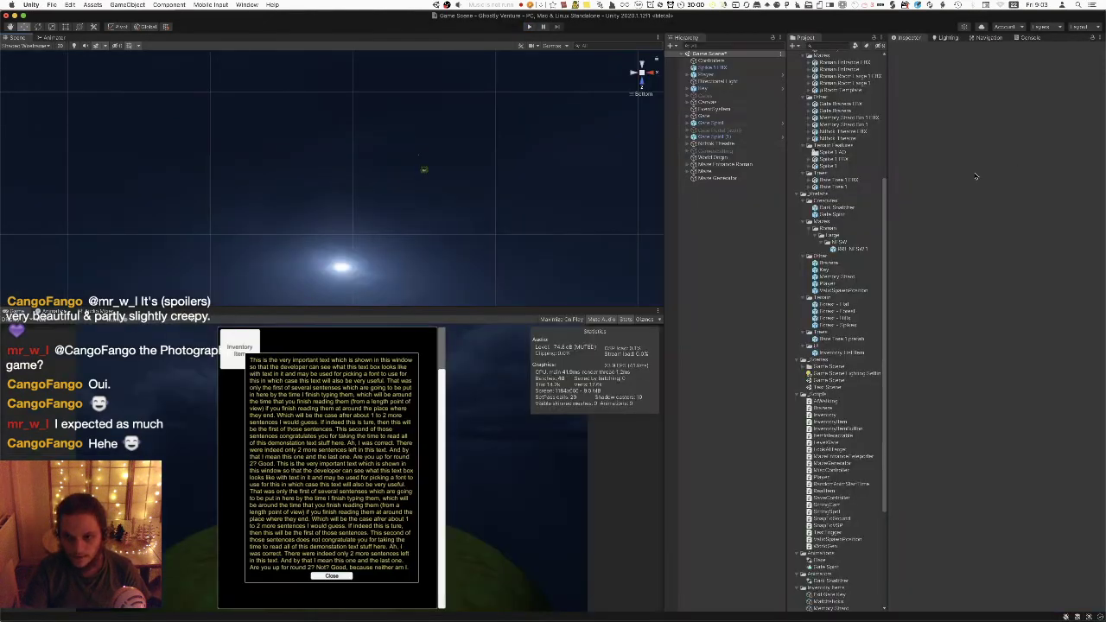
pyautogui.click(748, 178)
pyautogui.click(994, 151)
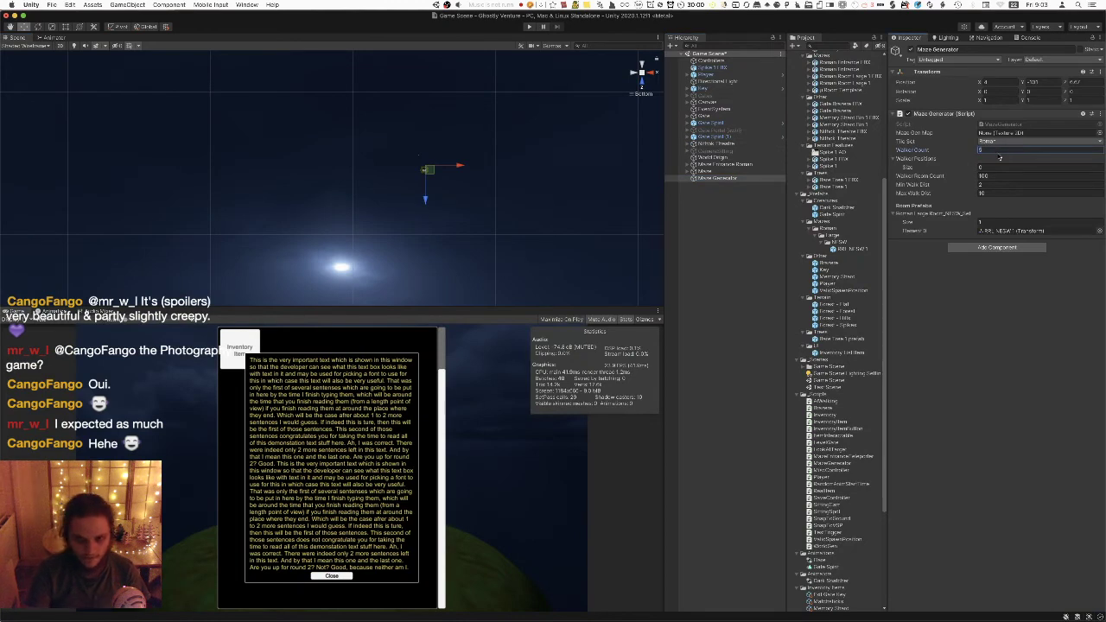
# Maximize the Scene view and run the game with the new walker count, restarting once and framing the whole maze.
pyautogui.click(658, 39)
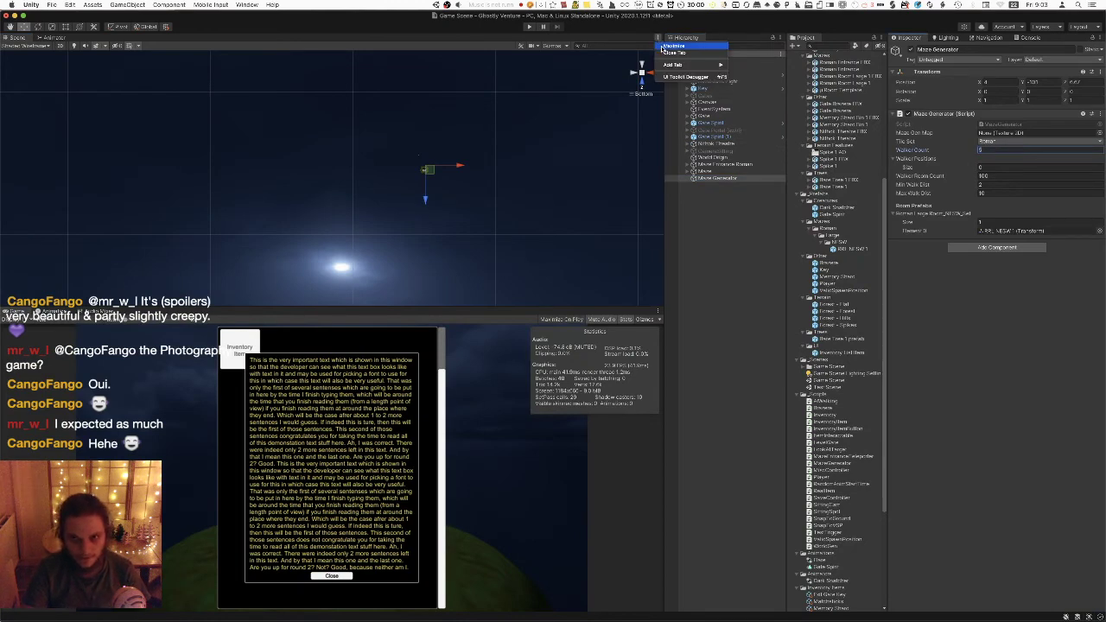
pyautogui.click(683, 48)
pyautogui.press('super+p')
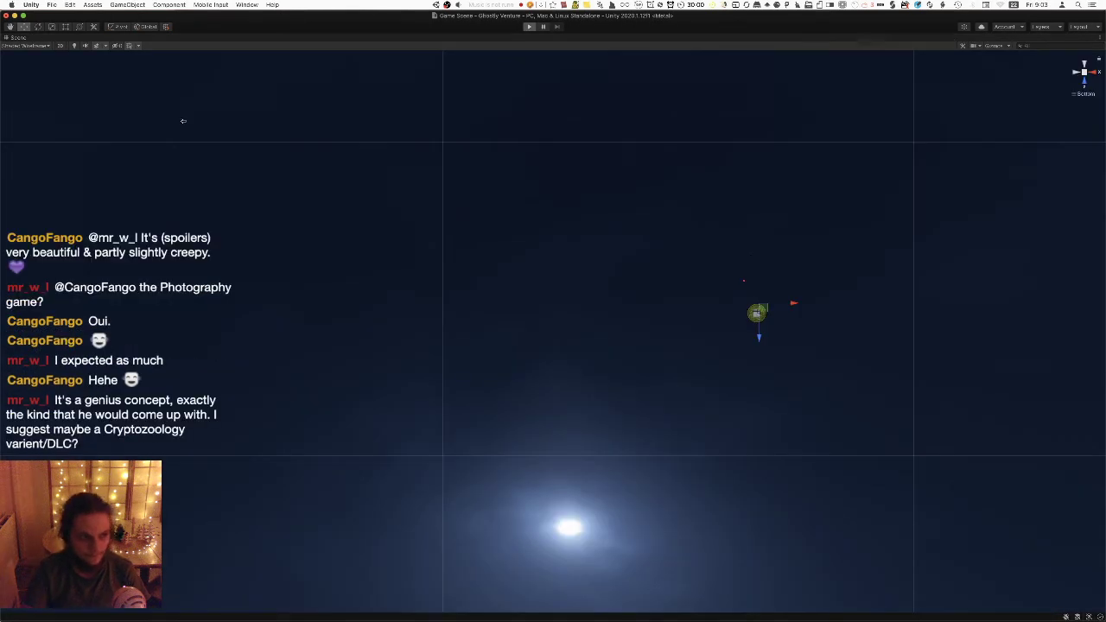
pyautogui.scroll(-5, 609, 284)
pyautogui.moveTo(617, 298); pyautogui.dragTo(551, 295, button='middle')
pyautogui.scroll(-3, 540, 254)
pyautogui.press('super+p')
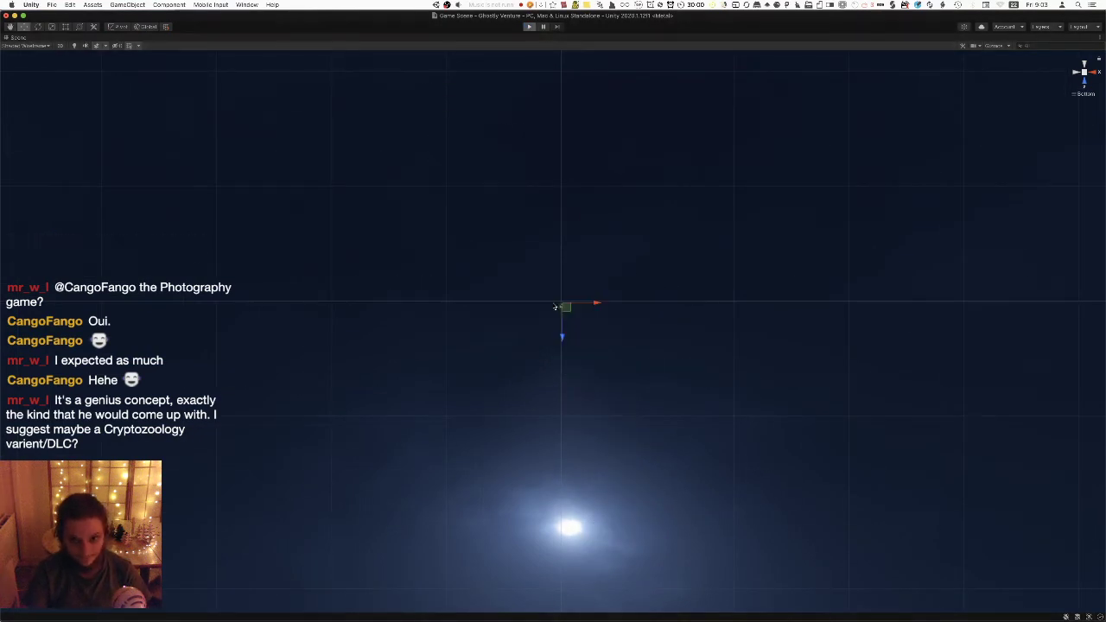
pyautogui.press('super+p')
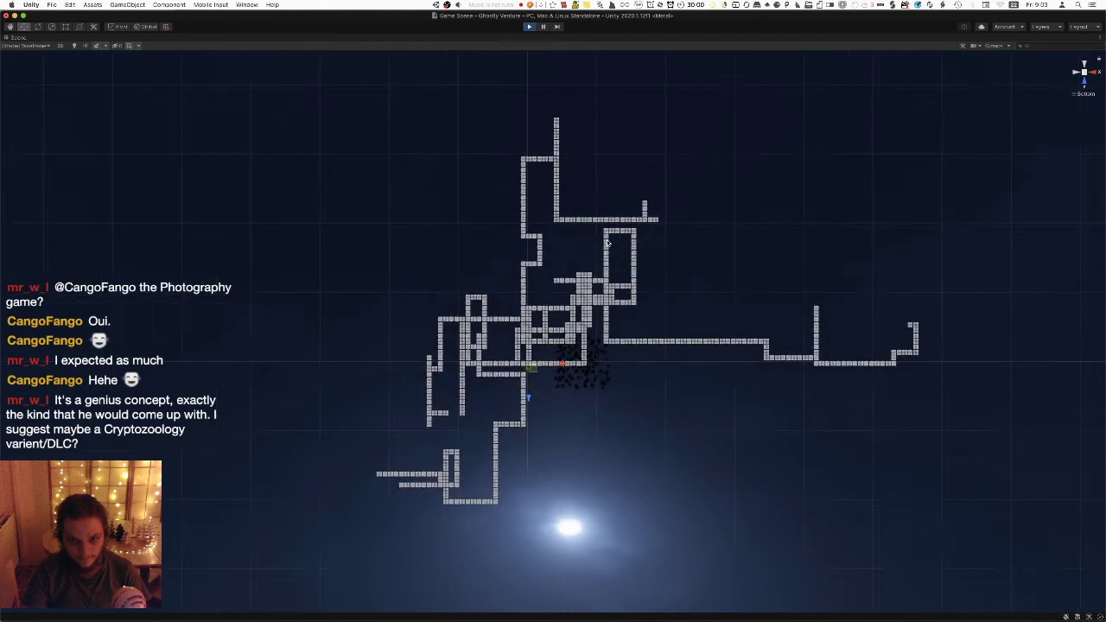
# Stop play mode, restore the editor layout and set the Maze Generator's Min Walk Dist and Max Walk Dist to 1.
pyautogui.press('super+p')
pyautogui.click(1098, 37)
pyautogui.click(1098, 46)
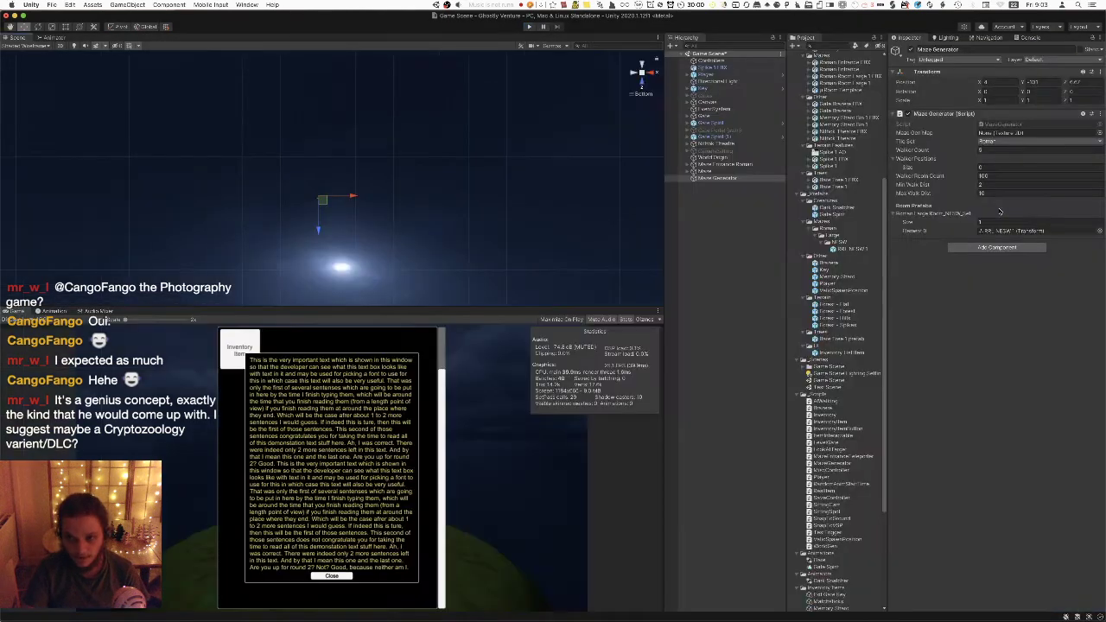
pyautogui.click(1003, 185)
pyautogui.write('1')
pyautogui.press('Tab')
pyautogui.write('1')
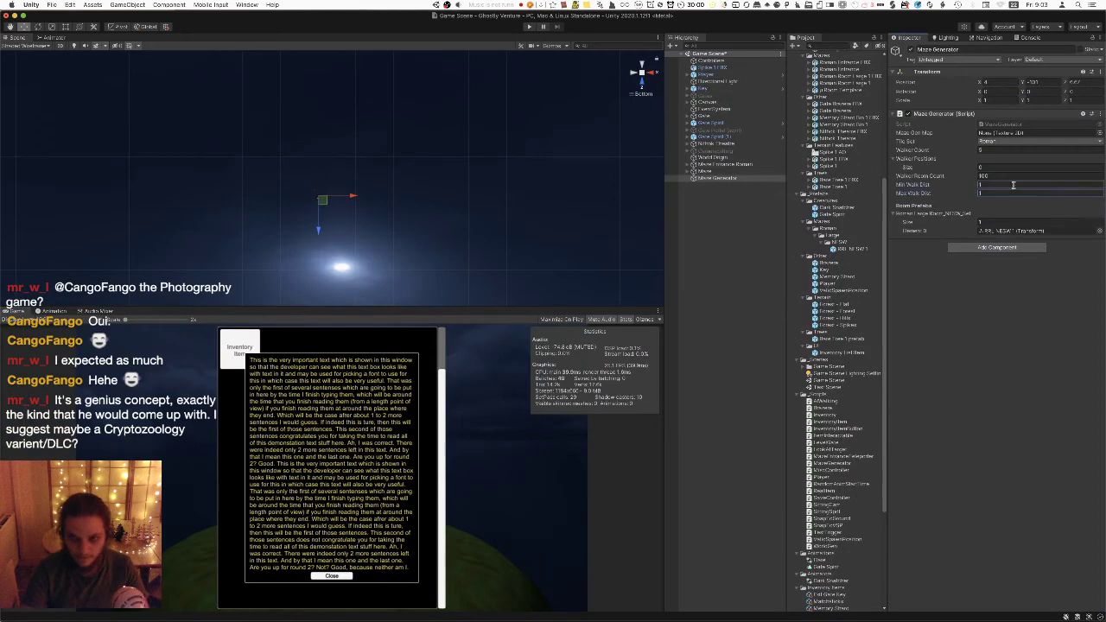
# Run the game with the walk distances of 1, examine the generated maze's overall shape and toggle play mode off.
pyautogui.click(530, 28)
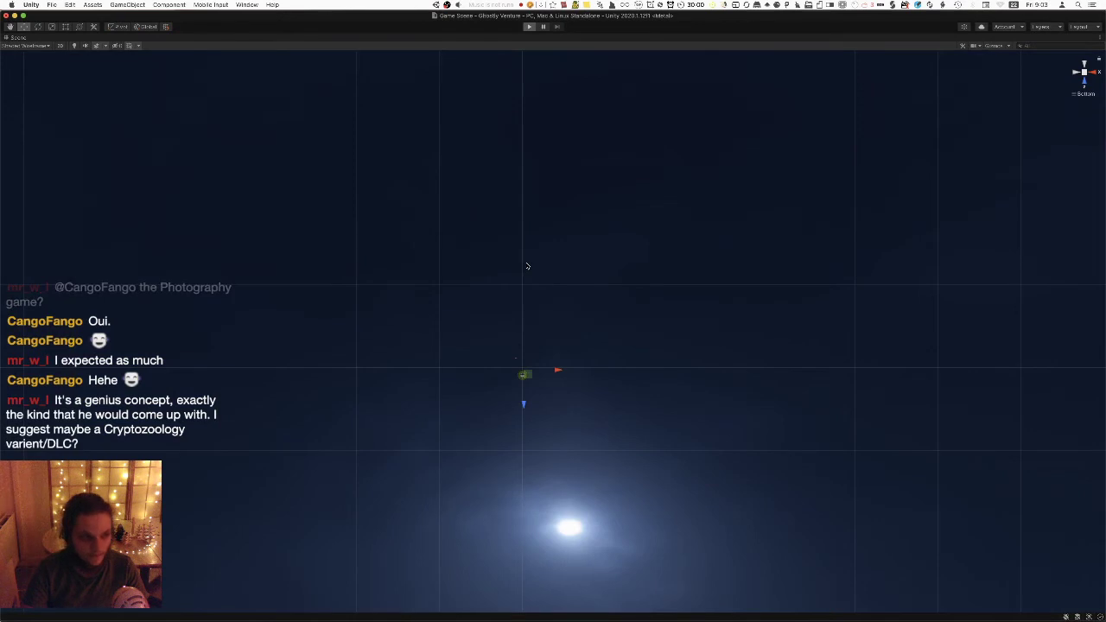
pyautogui.scroll(5, 512, 340)
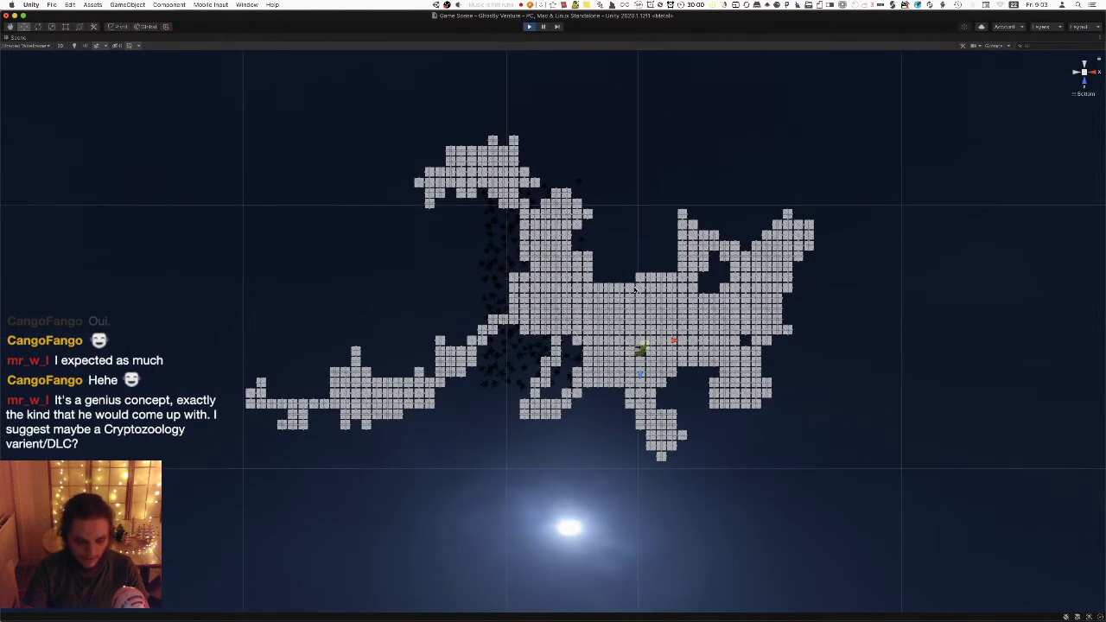
pyautogui.scroll(-2, 536, 303)
pyautogui.scroll(-3, 538, 298)
pyautogui.press('super+p')
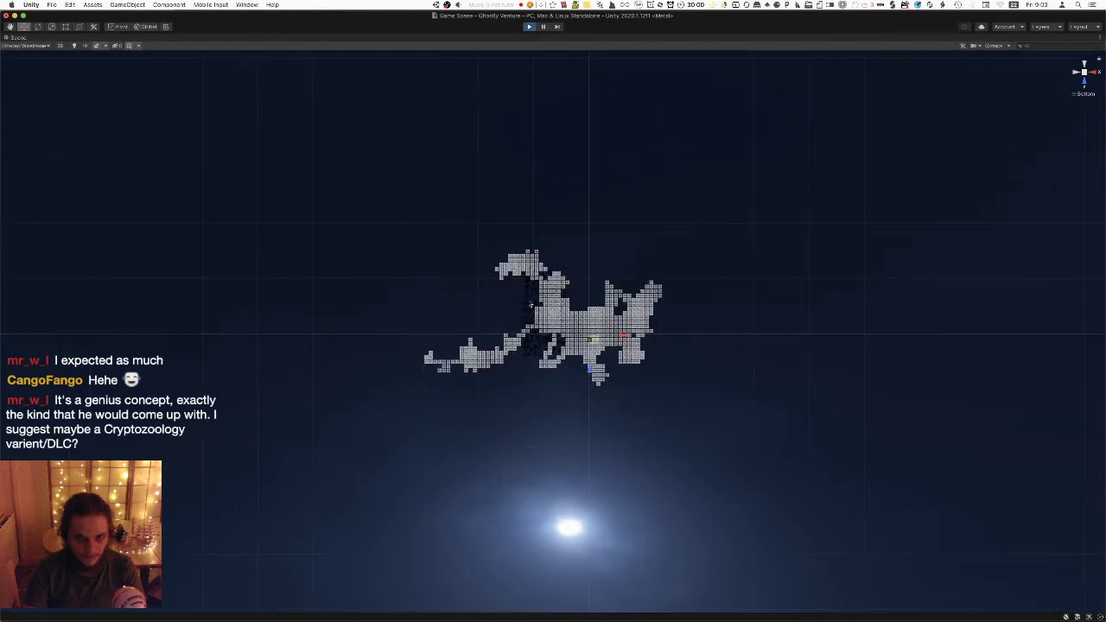
# Run the game repeatedly with the walk distances of 1, compare the generated maze shapes and stop play mode.
pyautogui.press('super+p')
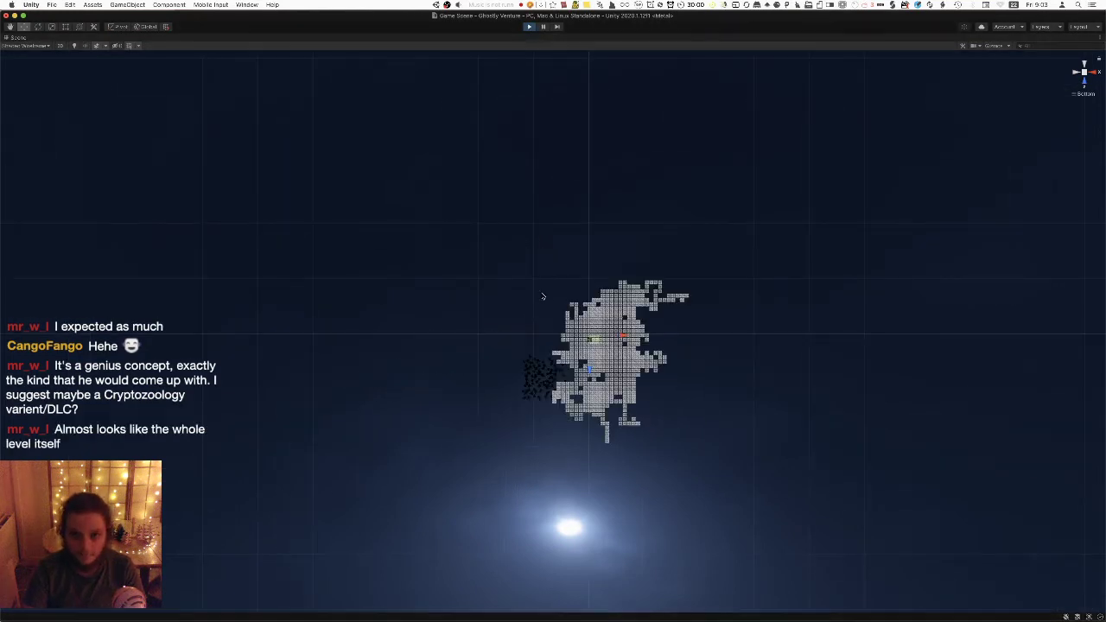
pyautogui.scroll(4, 597, 331)
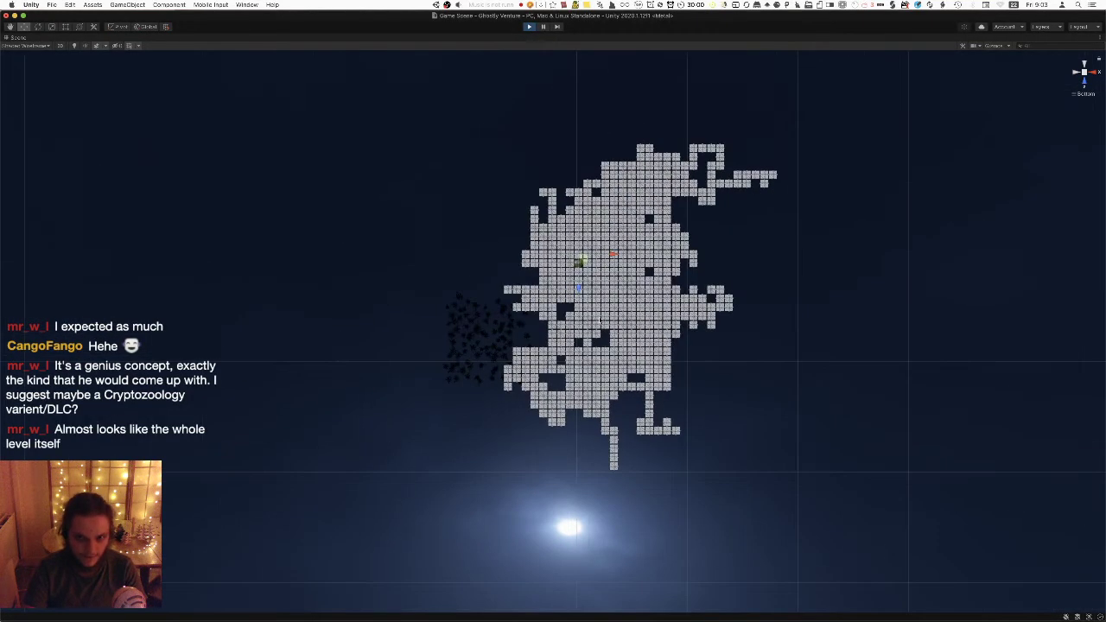
pyautogui.press('super+p')
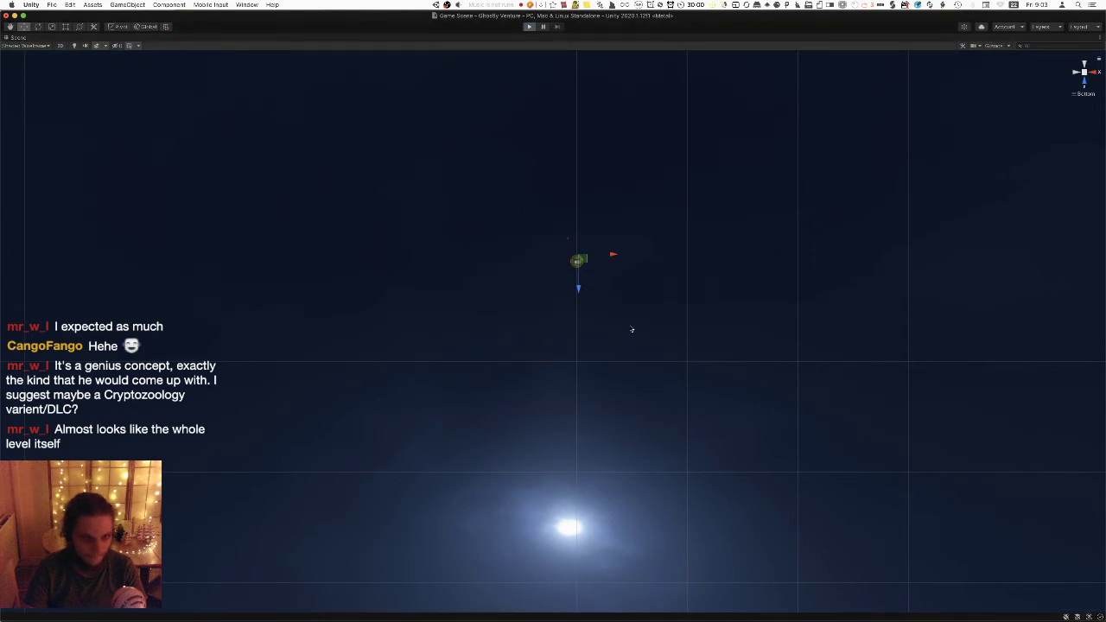
pyautogui.press('super+p')
pyautogui.press('super+p')
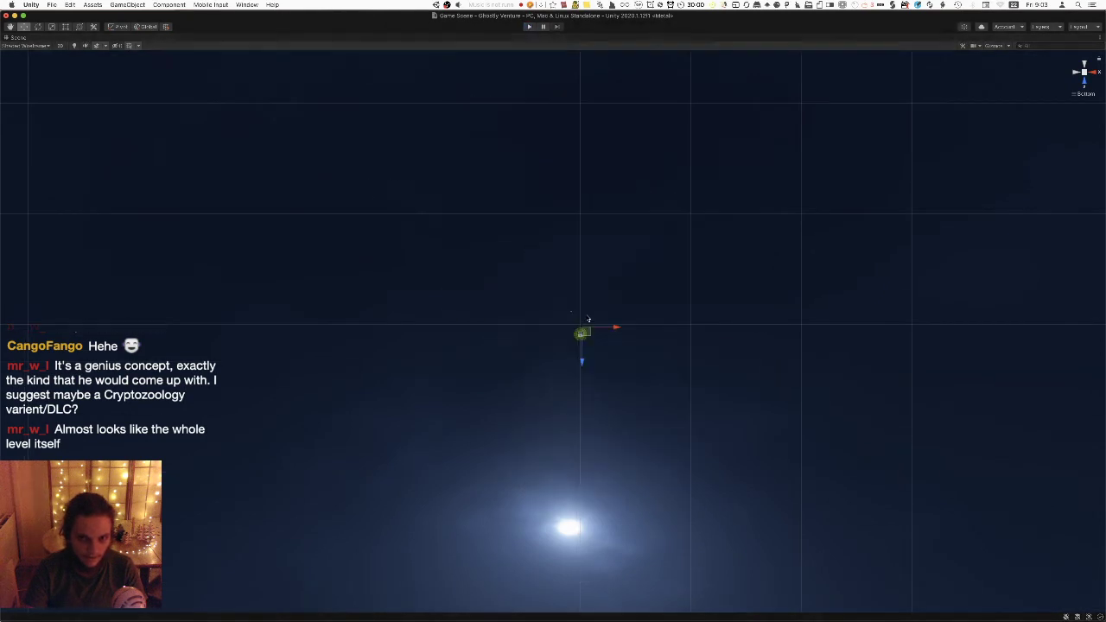
pyautogui.press('super+p')
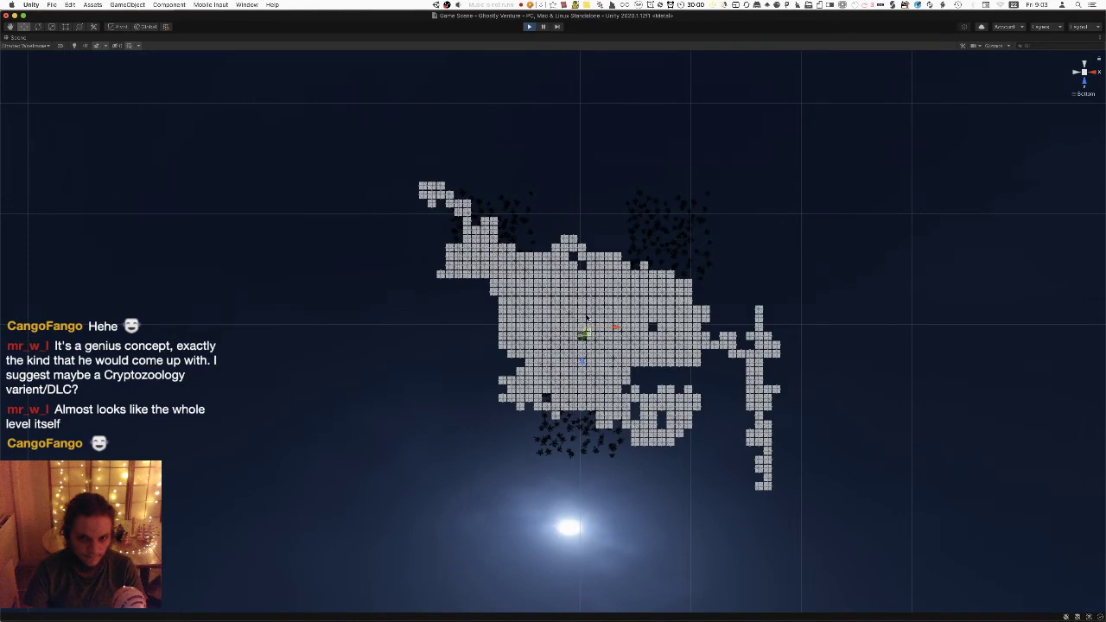
pyautogui.scroll(-3, 580, 313)
pyautogui.press('super+p')
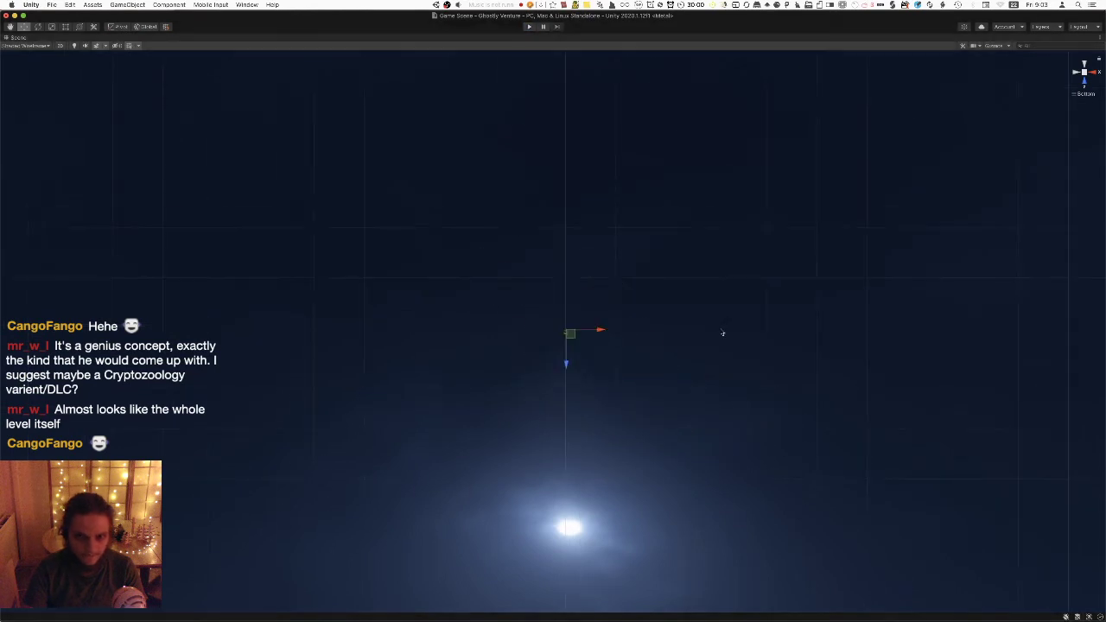
pyautogui.scroll(5, 592, 333)
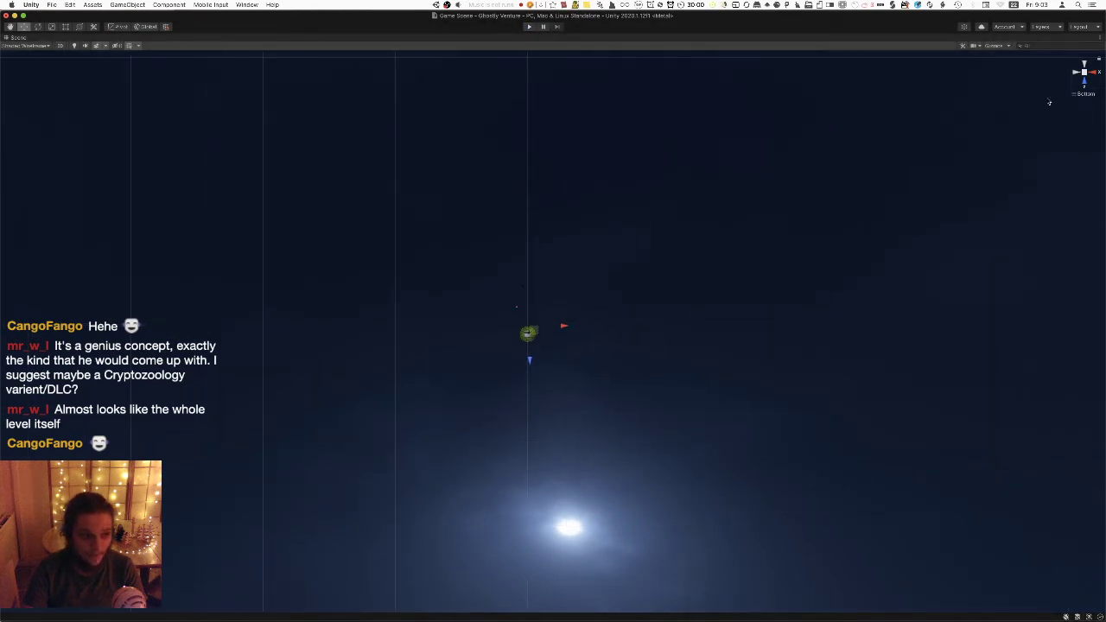
# Restore the full editor layout and set the Maze Generator's Min Walk Dist to 1 and Max Walk Dist to 3.
pyautogui.click(1101, 40)
pyautogui.click(1050, 45)
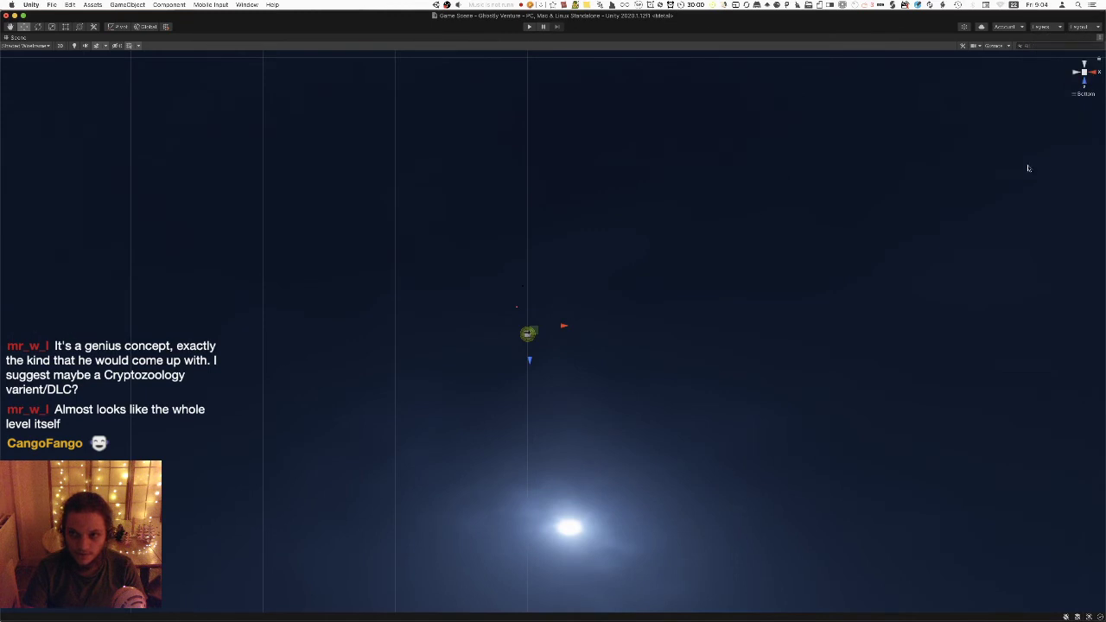
pyautogui.click(1012, 149)
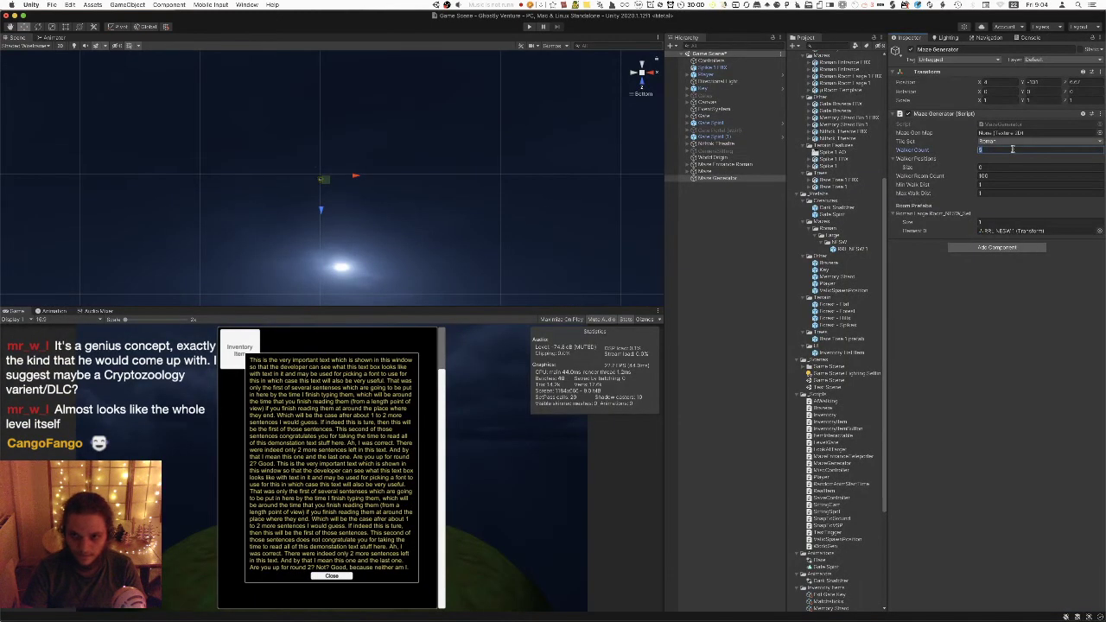
pyautogui.press('Tab')
pyautogui.press('Tab')
pyautogui.press('Tab')
pyautogui.write('2')
pyautogui.press('Tab')
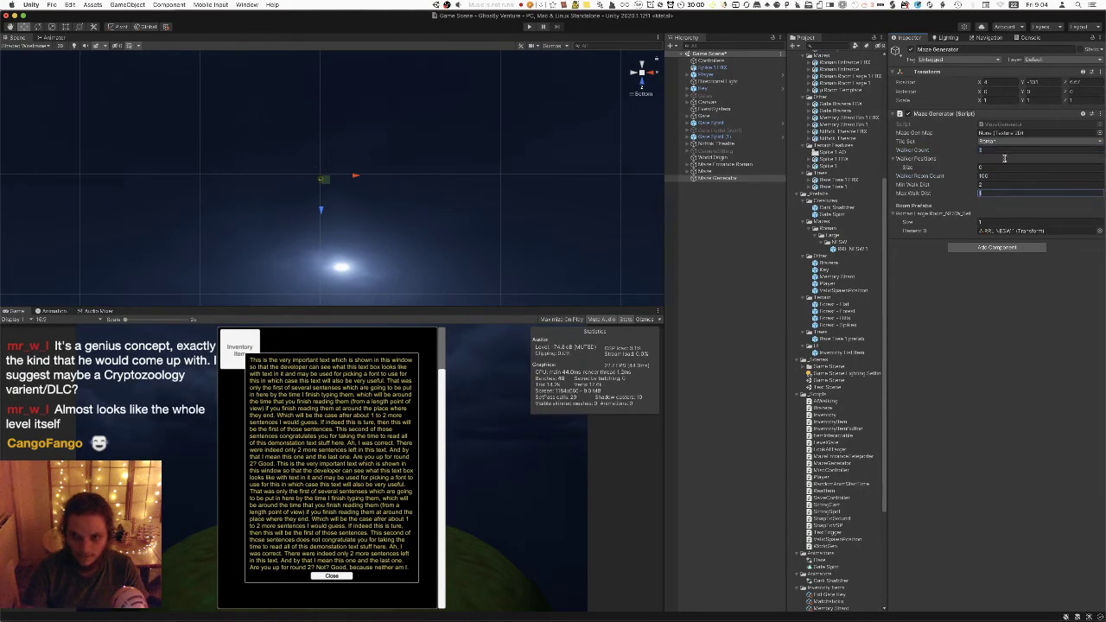
pyautogui.hotkey('shift', 'Tab')
pyautogui.write('1')
pyautogui.press('Tab')
pyautogui.write('3')
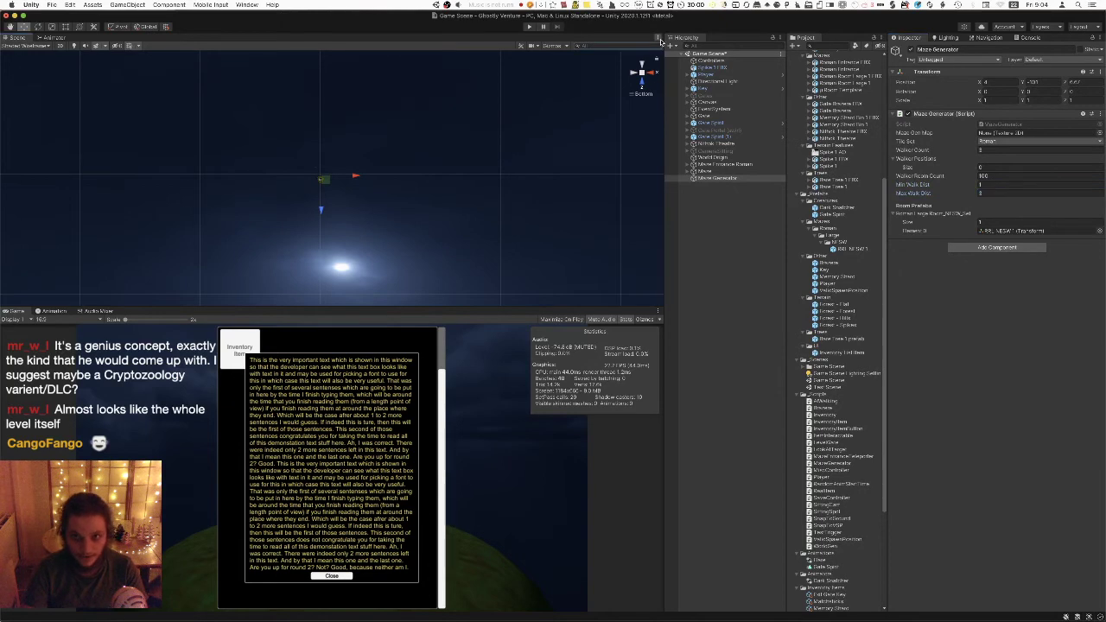
# Maximize the Scene view, run the game with the new walk distance range, inspect the maze's layout and stop play mode.
pyautogui.click(659, 38)
pyautogui.click(674, 46)
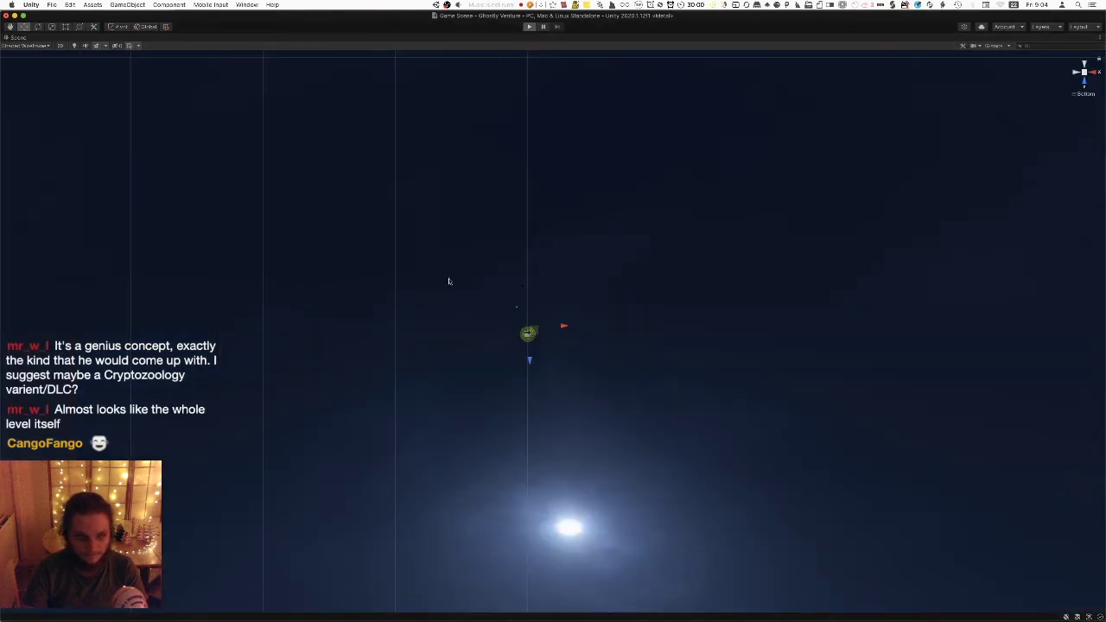
pyautogui.scroll(2, 456, 388)
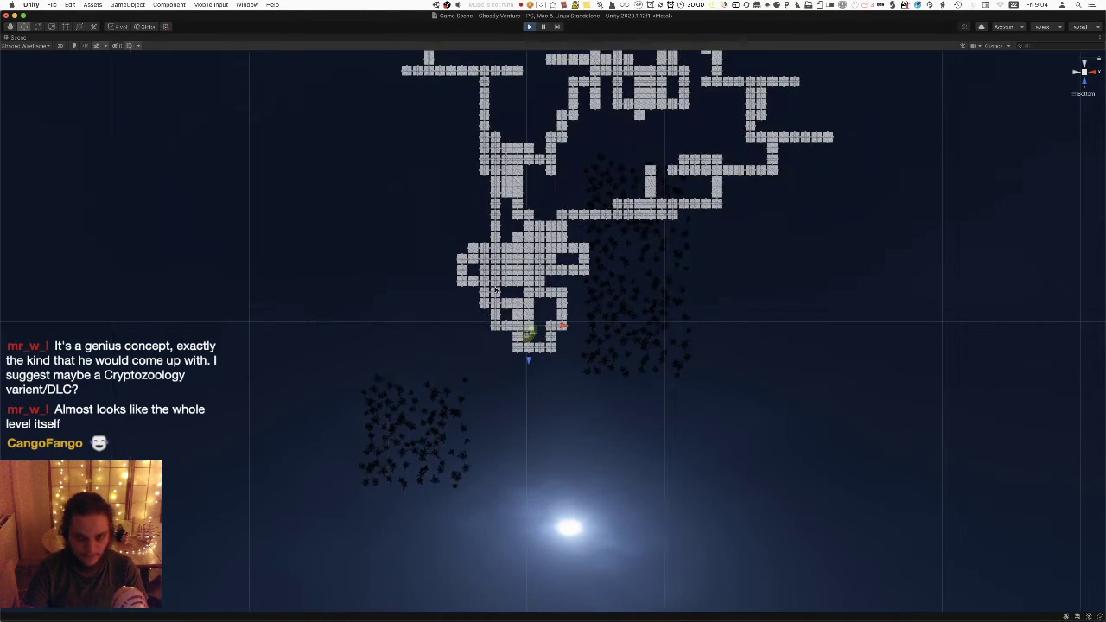
pyautogui.moveTo(502, 287); pyautogui.dragTo(536, 421, button='middle')
pyautogui.press('super+p')
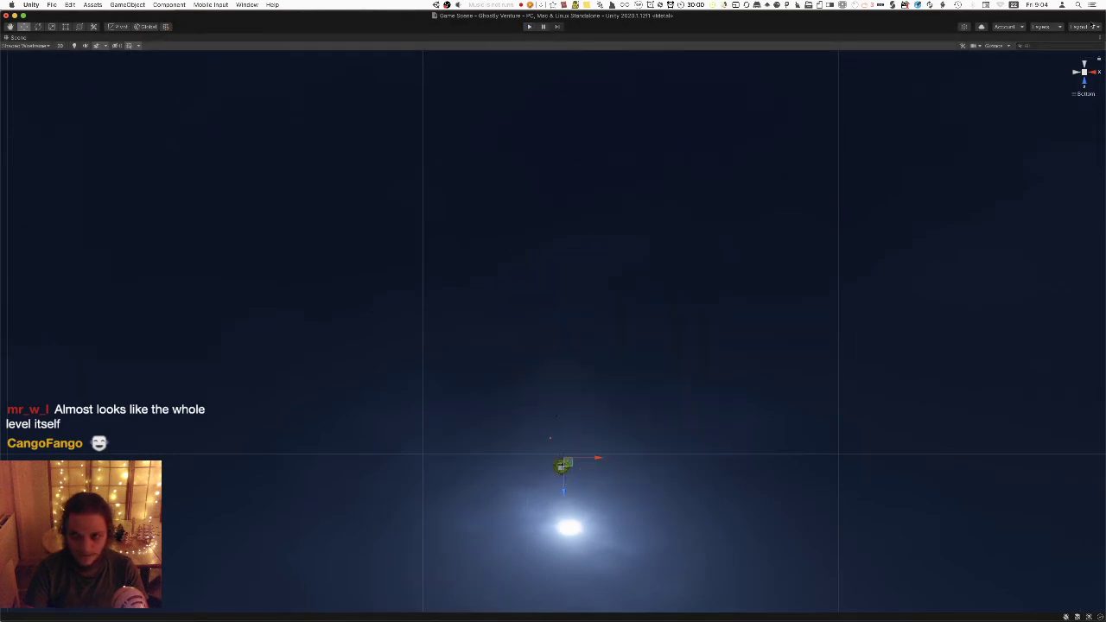
# Restore the full editor layout and set the Maze Generator's Walker Room Count to 10.
pyautogui.click(1100, 38)
pyautogui.click(1048, 45)
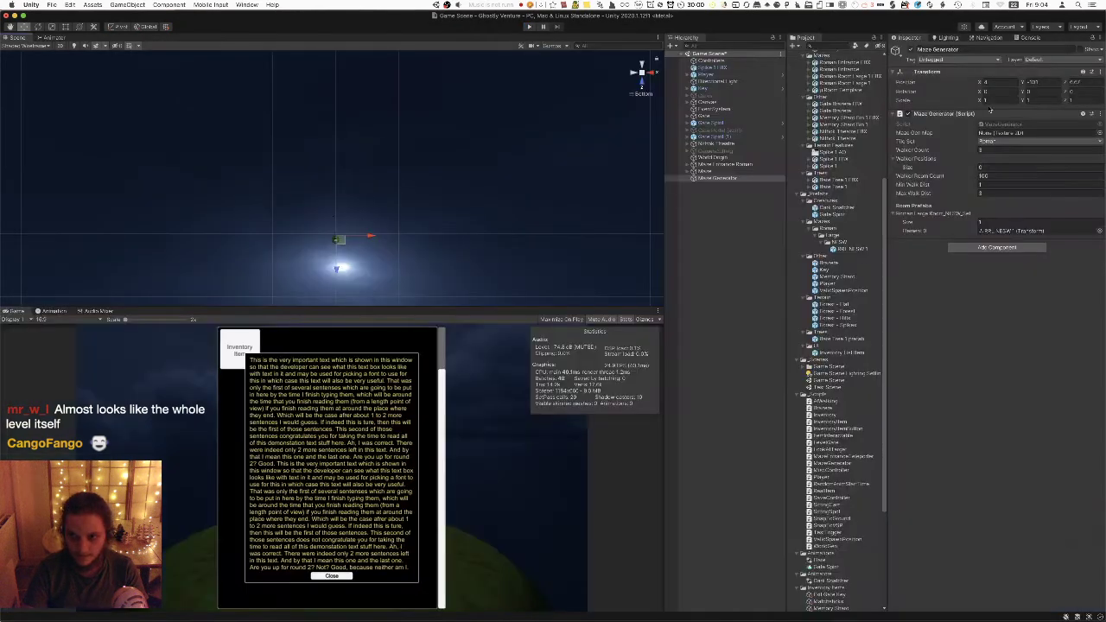
pyautogui.click(1036, 176)
pyautogui.write('10')
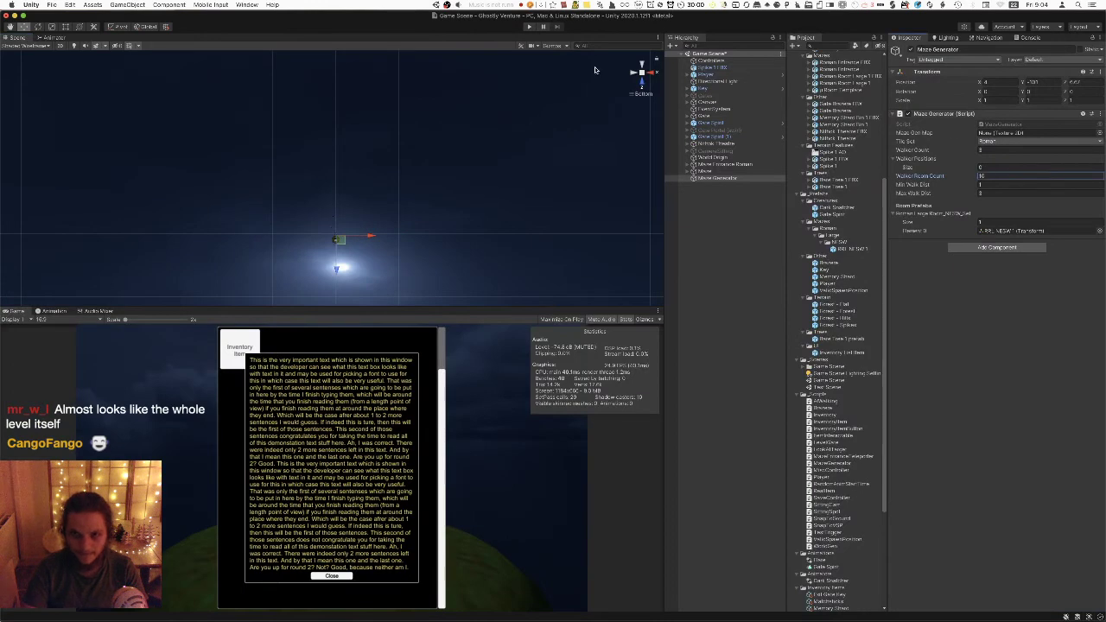
# Maximize the Scene view, run the game with the room count of 10 and examine the smaller maze's layout up close.
pyautogui.click(660, 40)
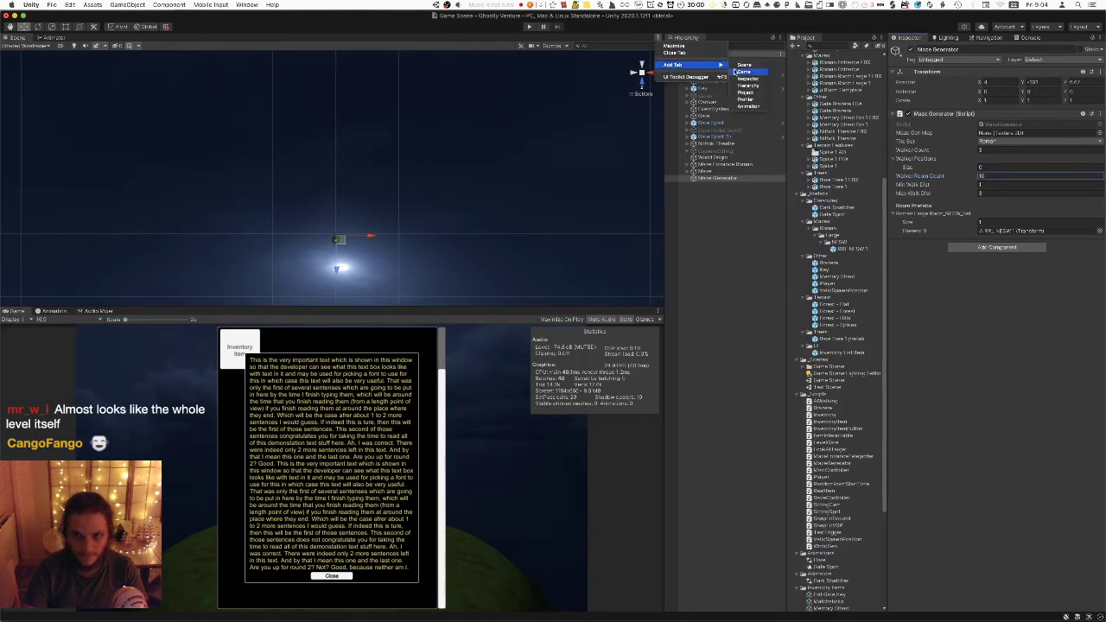
pyautogui.click(713, 47)
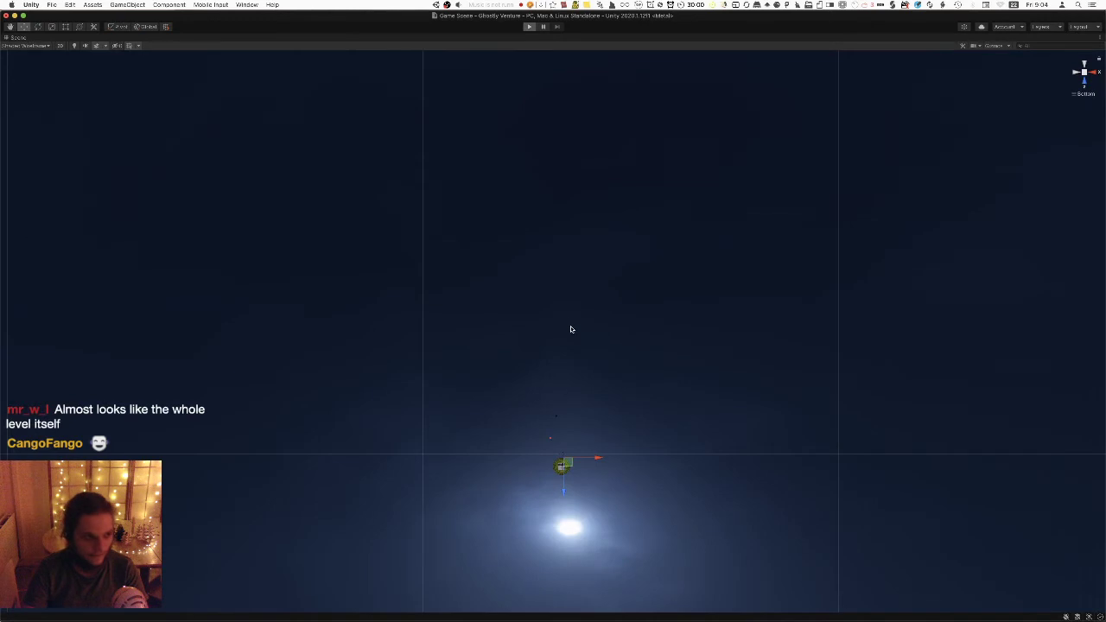
pyautogui.press('super+p')
pyautogui.scroll(3, 581, 425)
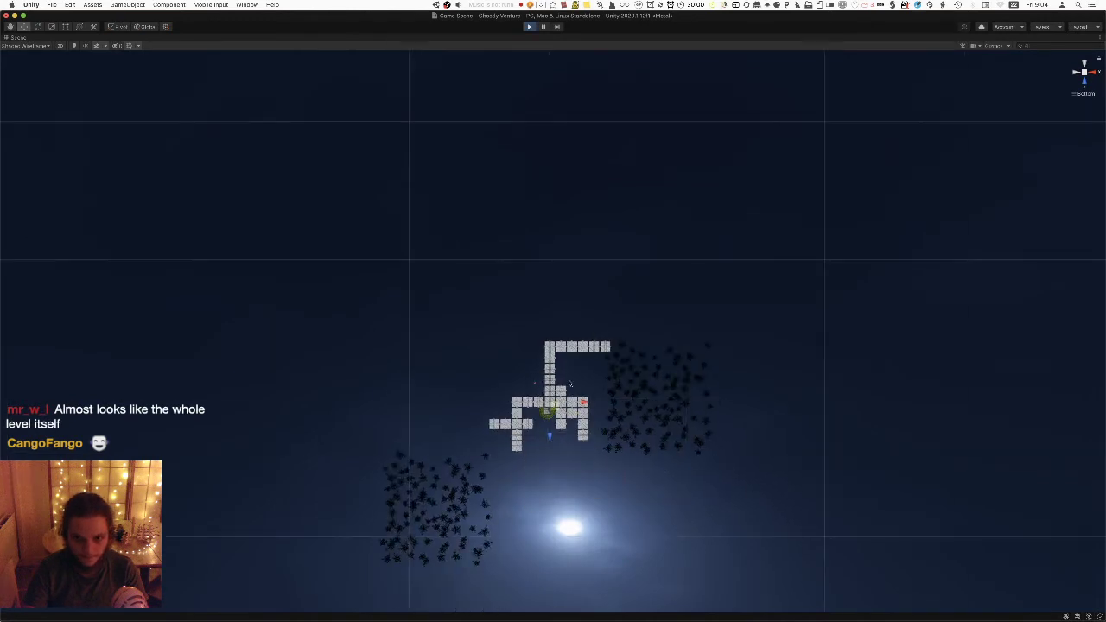
pyautogui.scroll(4, 581, 426)
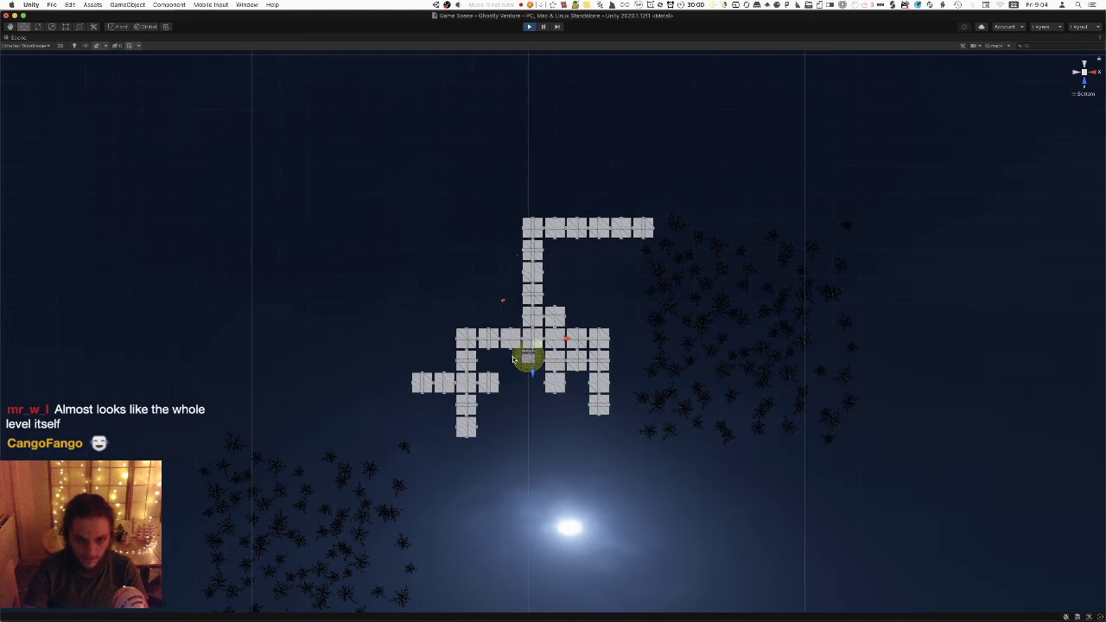
pyautogui.scroll(8, 515, 360)
pyautogui.scroll(-10, 527, 359)
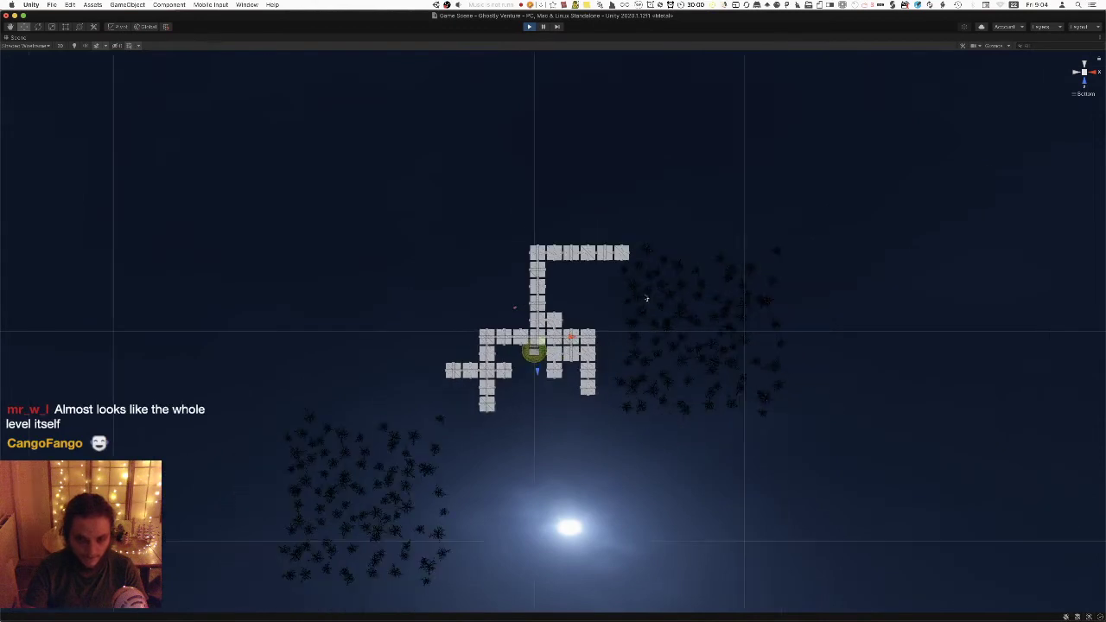
pyautogui.scroll(5, 541, 349)
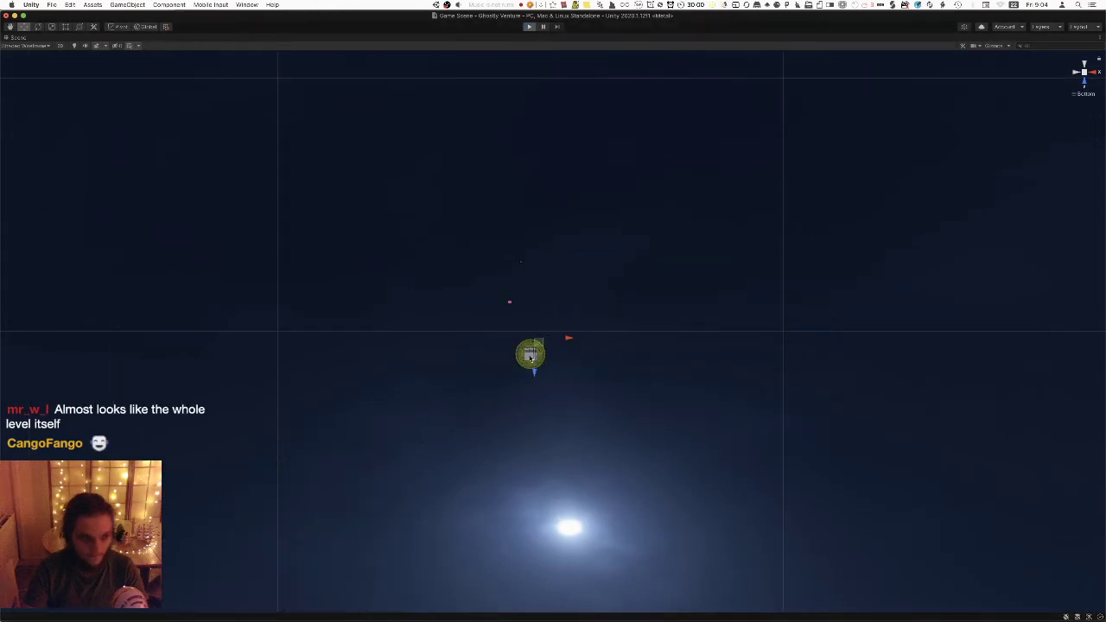
# Restart the game several times and compare the mazes generated with 10 rooms per walker.
pyautogui.scroll(4, 533, 371)
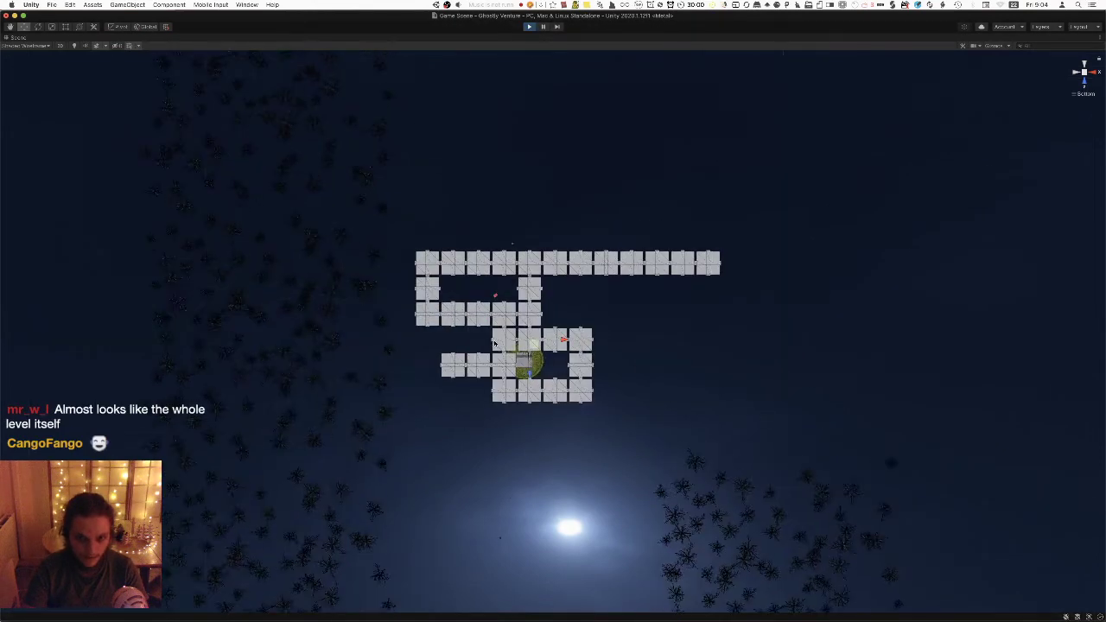
pyautogui.moveTo(490, 341); pyautogui.dragTo(516, 357, button='middle')
pyautogui.press('super+p')
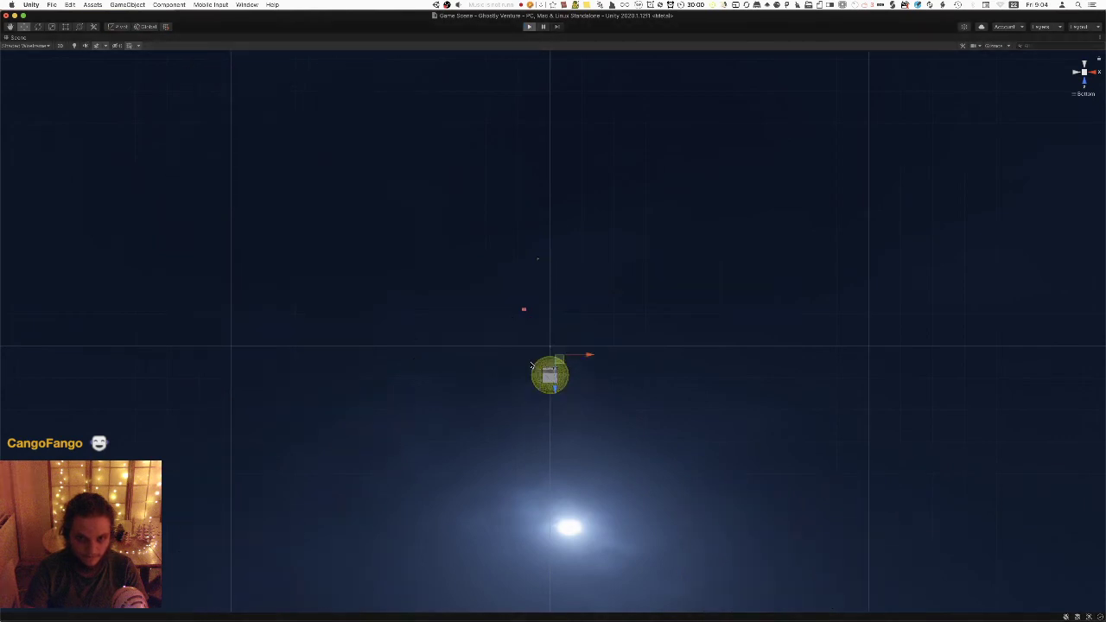
pyautogui.press('super+p')
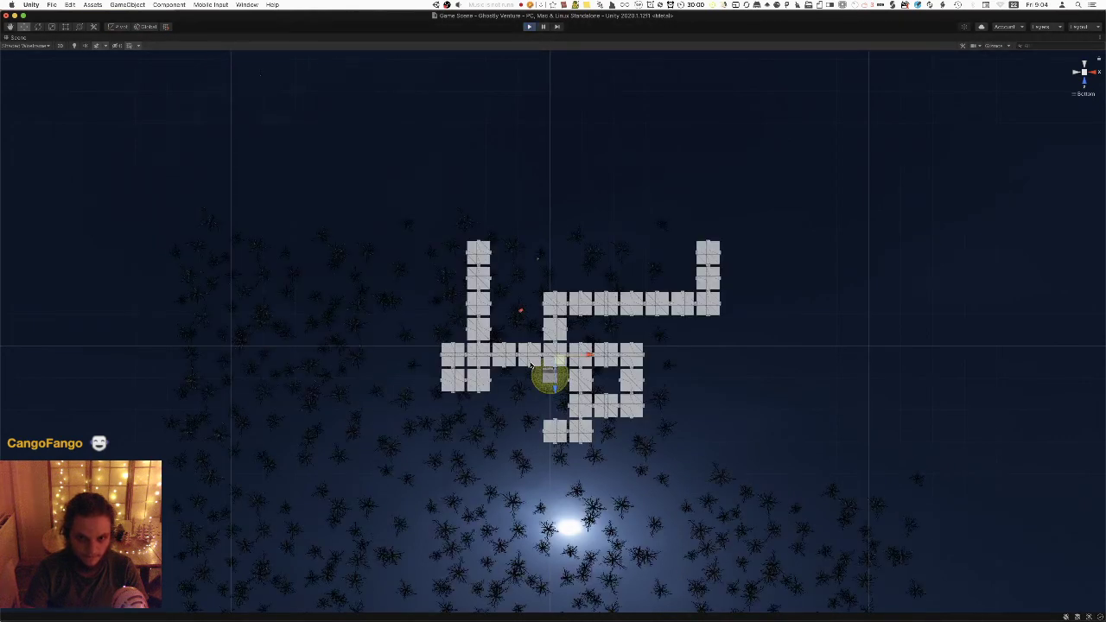
pyautogui.press('super+p')
pyautogui.press('super+p')
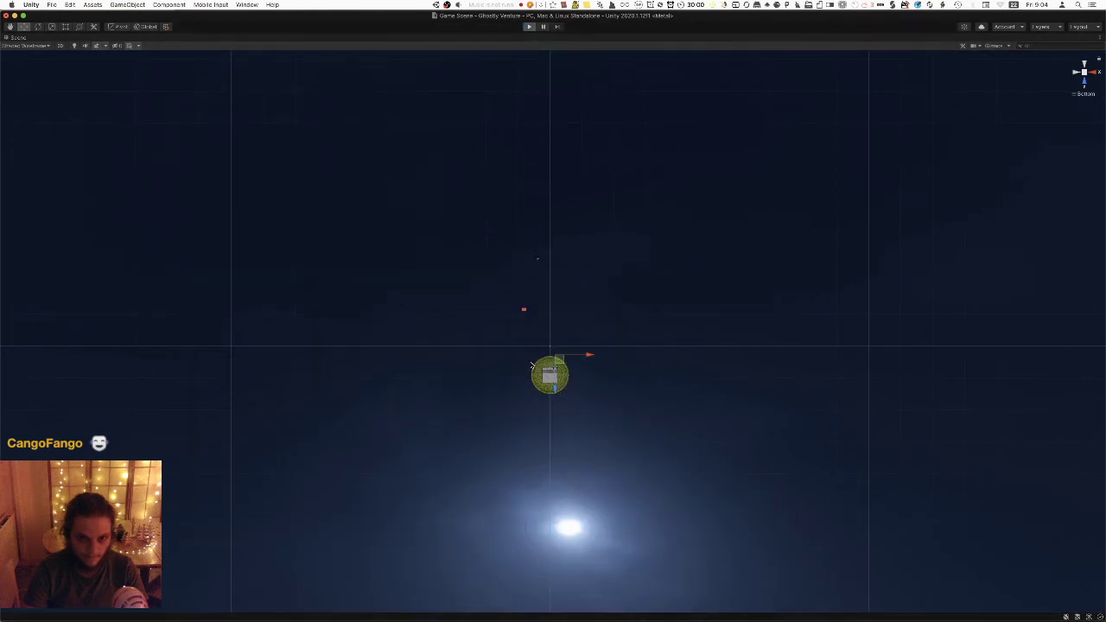
pyautogui.press('super+p')
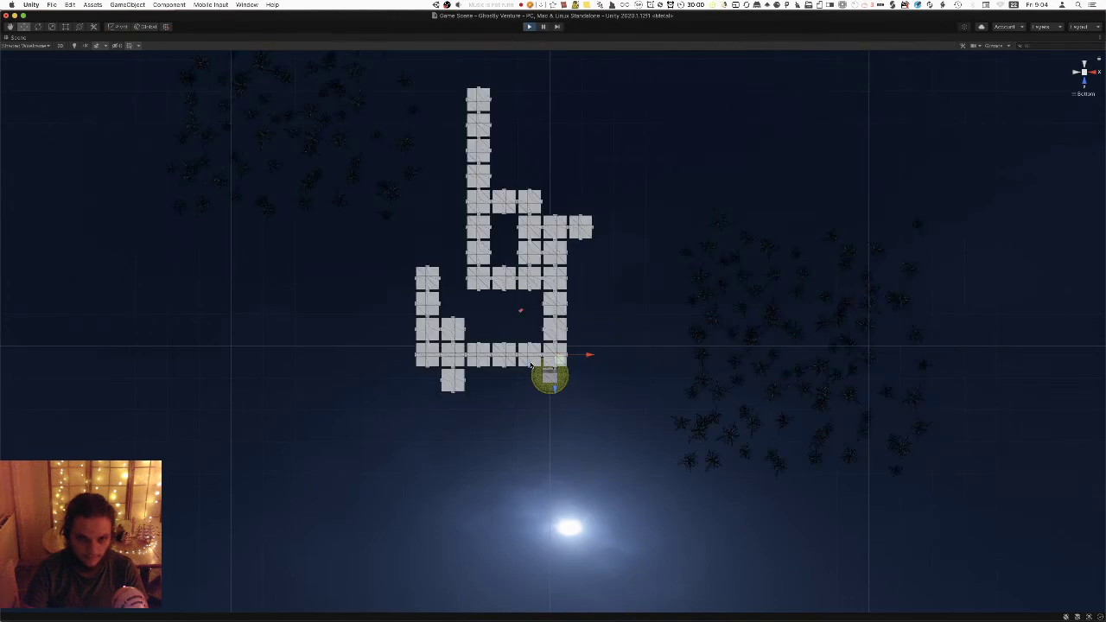
pyautogui.press('super+p')
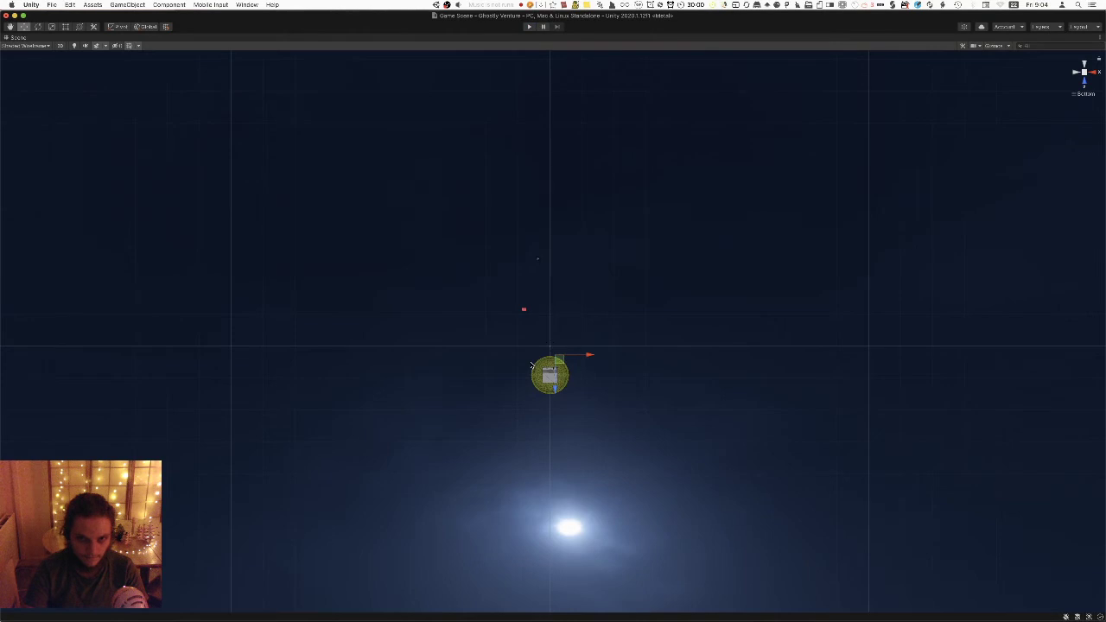
pyautogui.press('super+p')
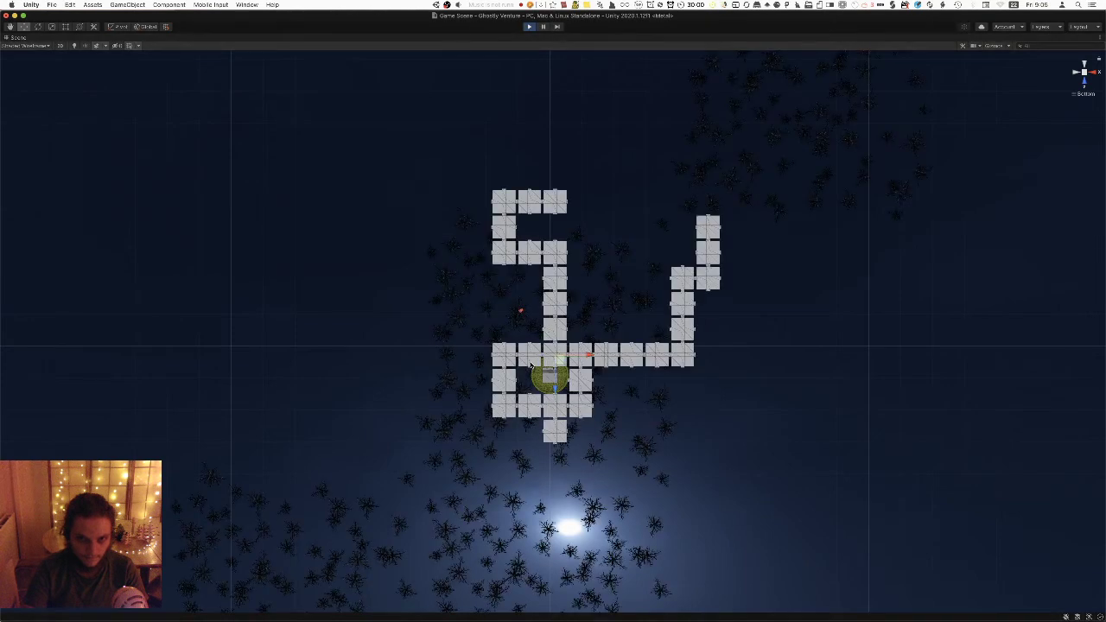
pyautogui.press('super+p')
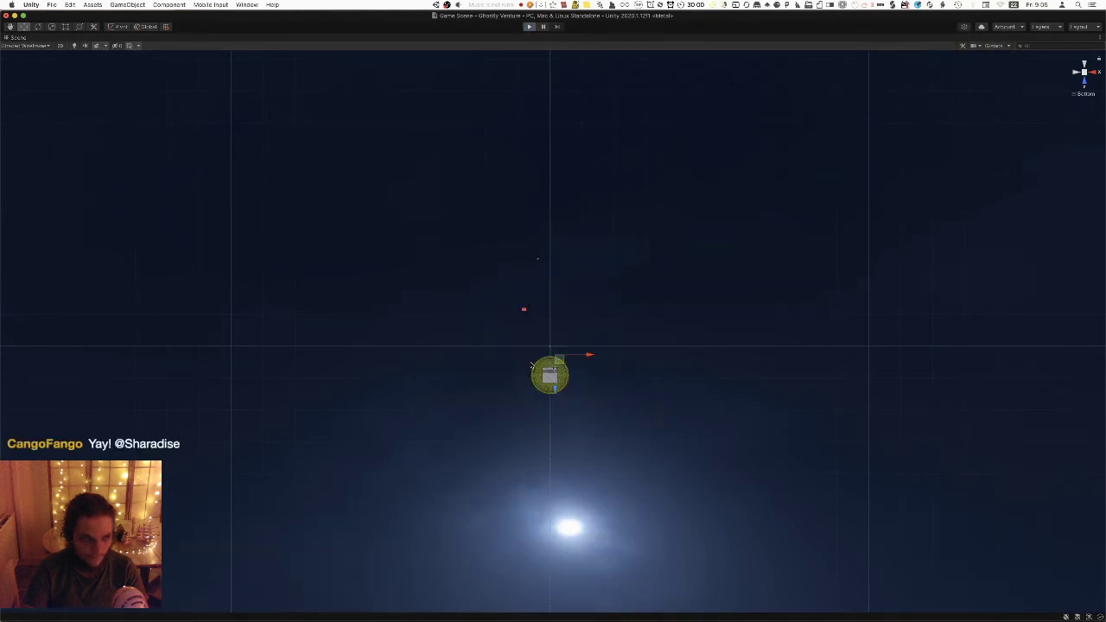
pyautogui.press('super+p')
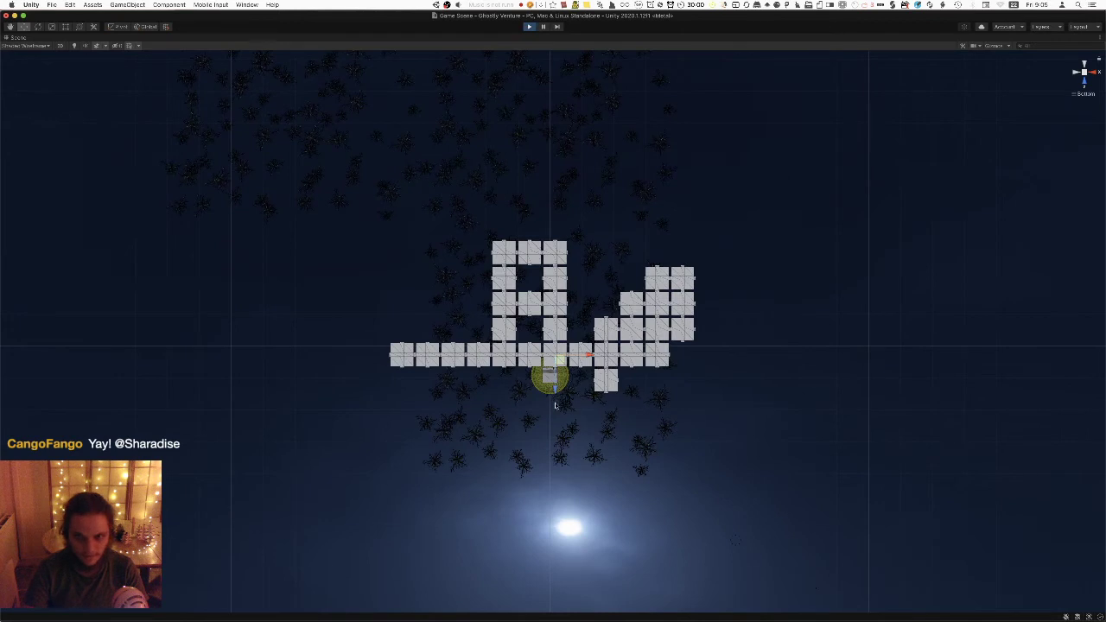
pyautogui.press('super+p')
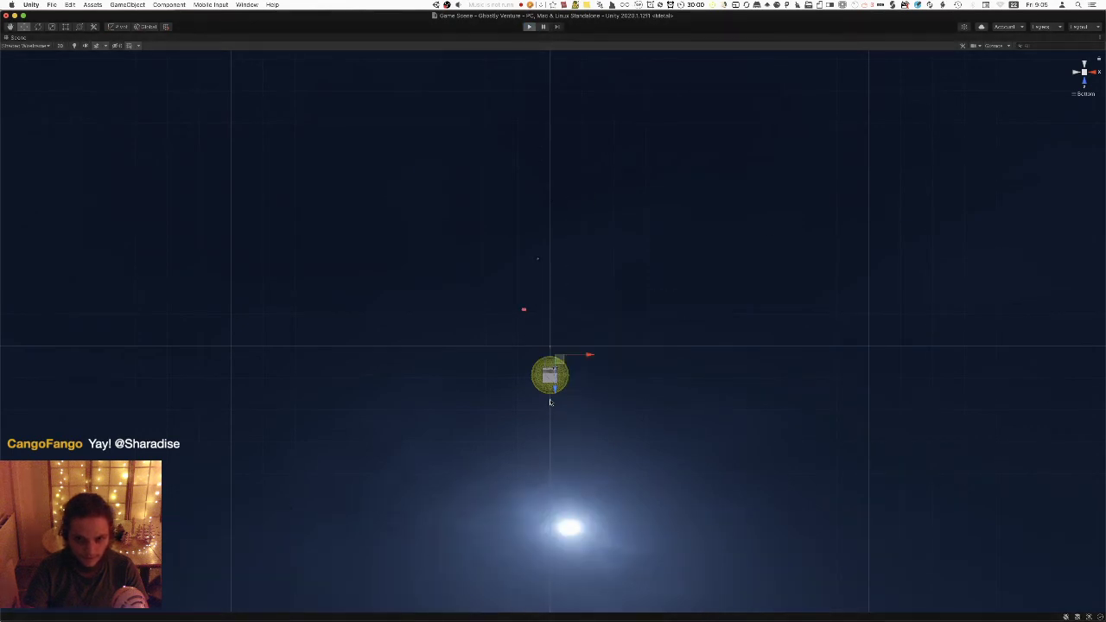
# Rerun the game to check further 10-room mazes, stop play mode and restore the full editor layout.
pyautogui.scroll(3, 481, 422)
pyautogui.moveTo(479, 422); pyautogui.dragTo(533, 423, button='middle')
pyautogui.press('super+p')
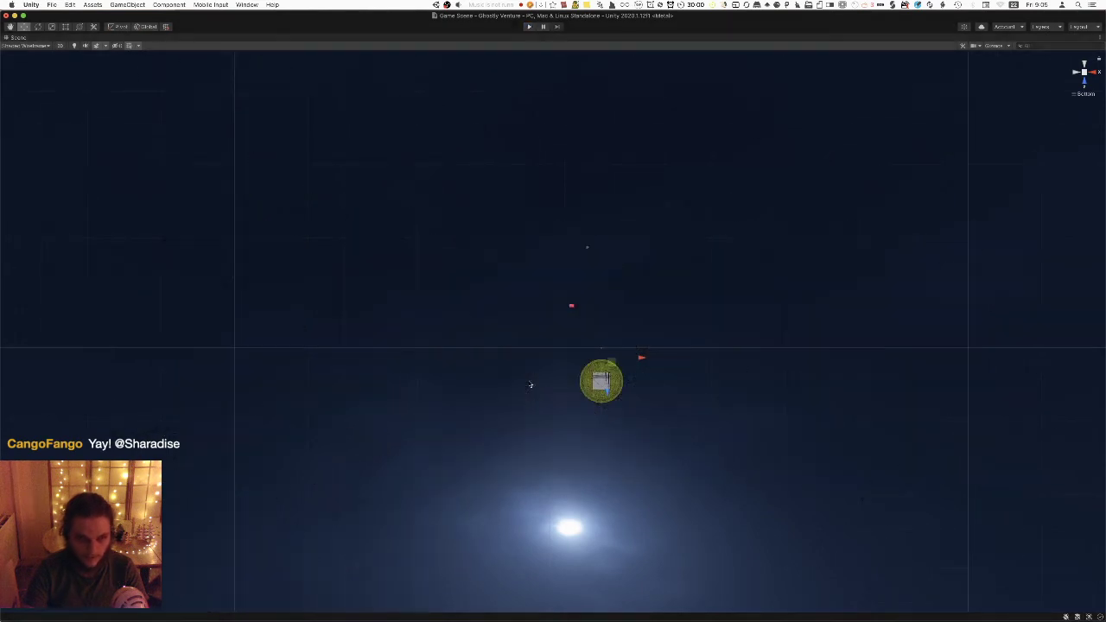
pyautogui.press('super+p')
pyautogui.moveTo(533, 393); pyautogui.dragTo(488, 370, button='middle')
pyautogui.press('super+p')
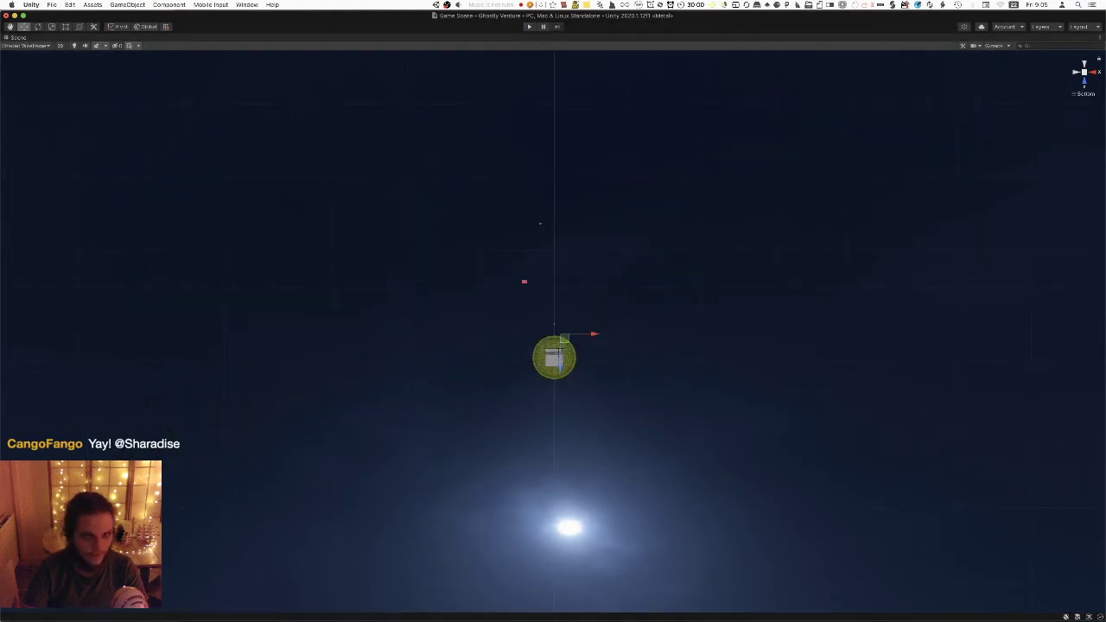
pyautogui.click(1100, 38)
pyautogui.click(1049, 45)
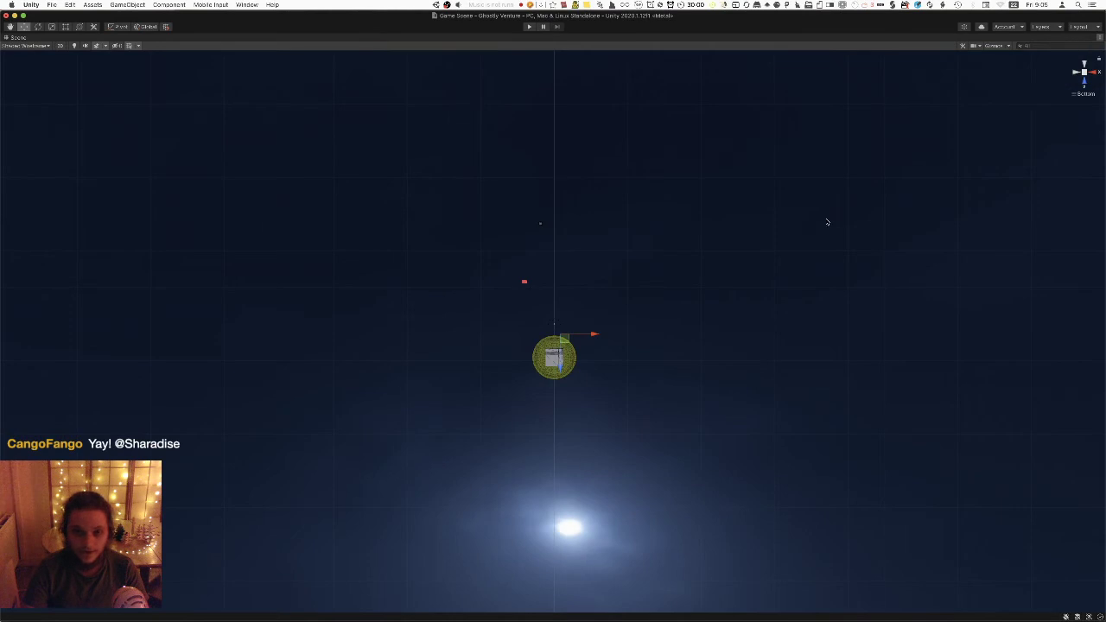
# Clear the selection and examine the Roman Entrance and Roman Room Large 1 models among the maze models.
pyautogui.click(724, 326)
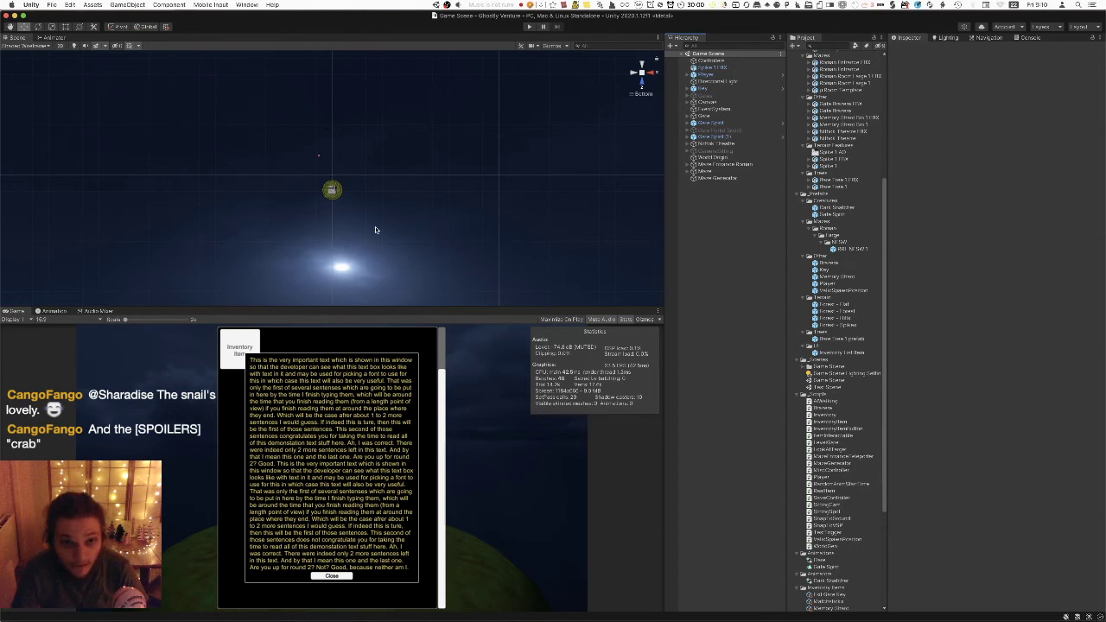
pyautogui.scroll(5, 464, 182)
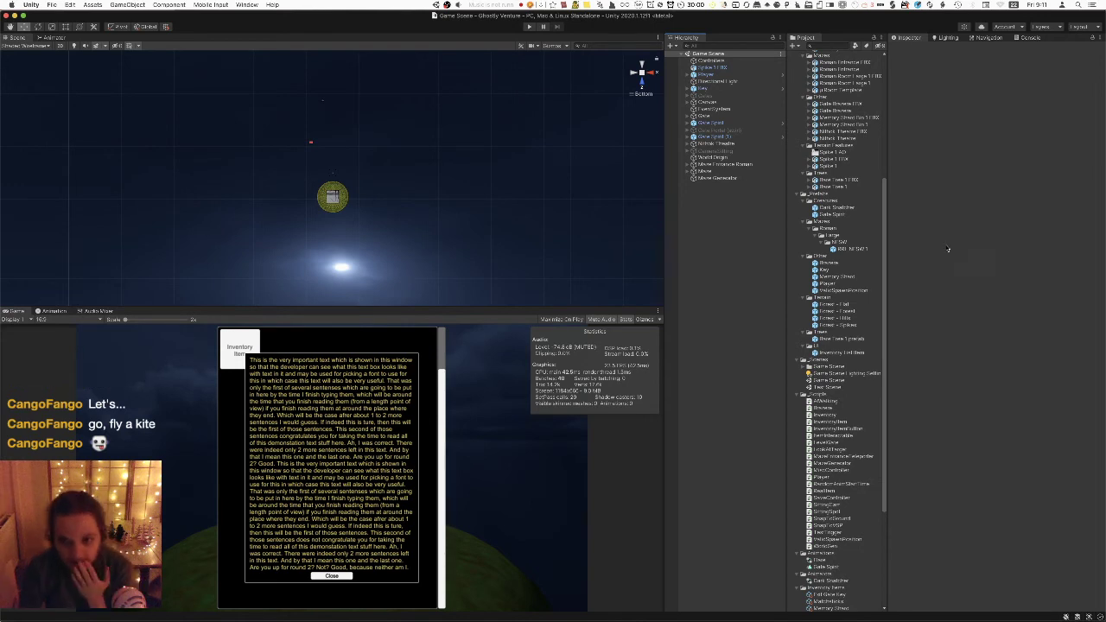
pyautogui.scroll(2, 860, 240)
pyautogui.scroll(5, 860, 241)
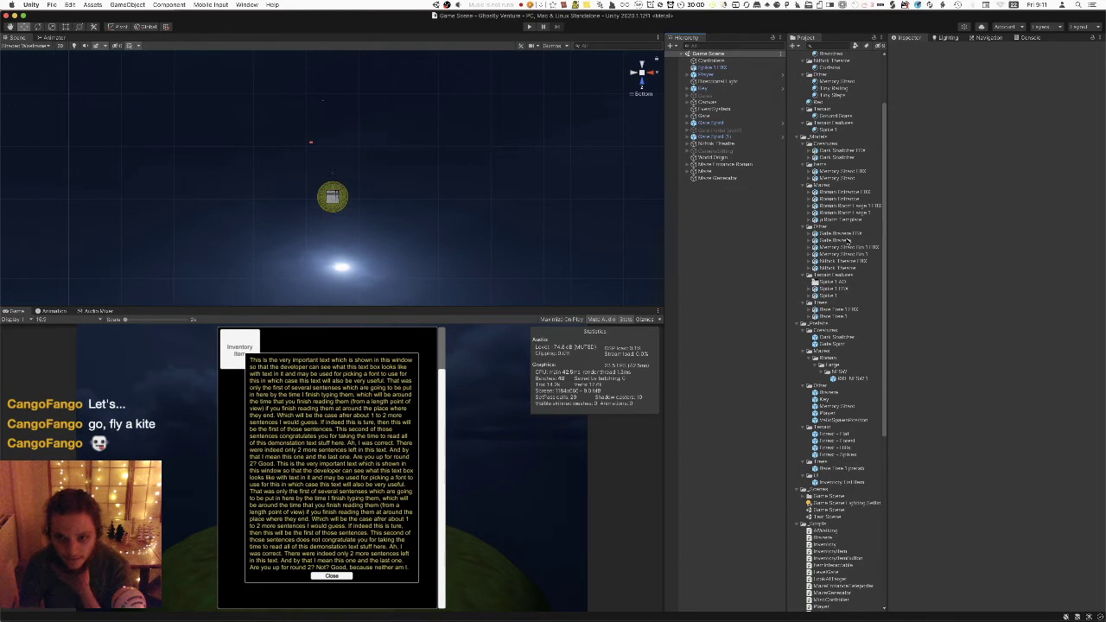
pyautogui.click(844, 199)
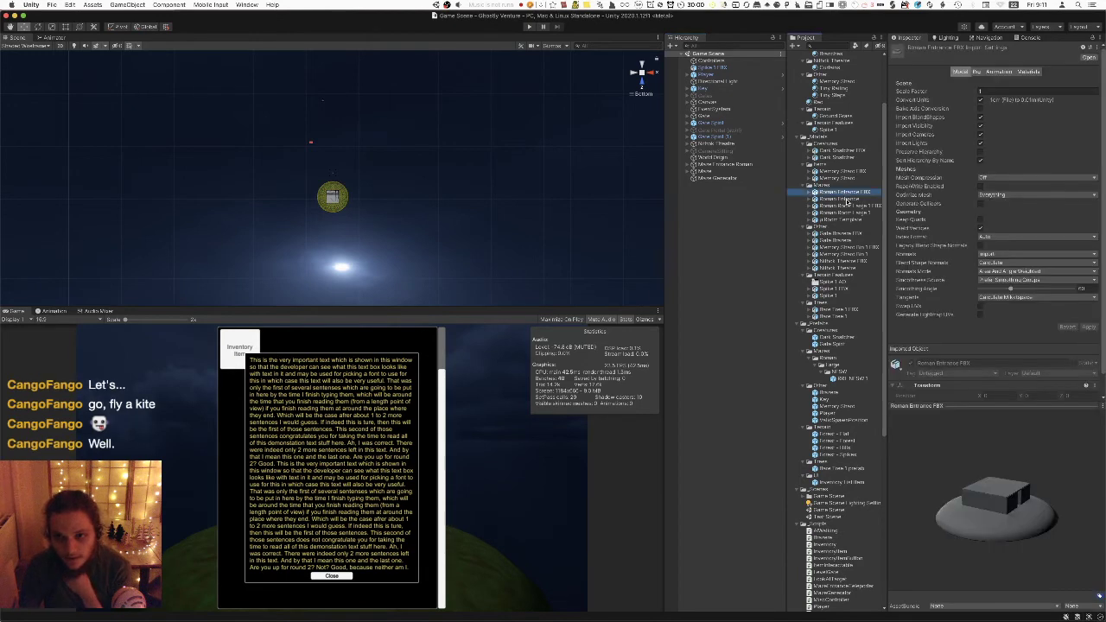
pyautogui.click(850, 206)
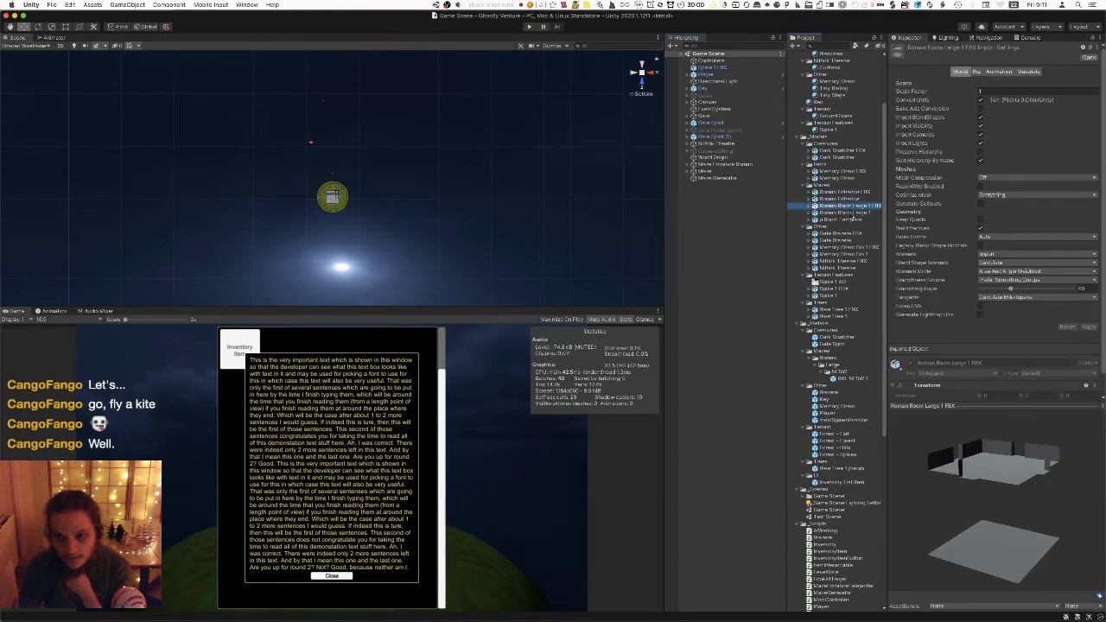
pyautogui.click(850, 213)
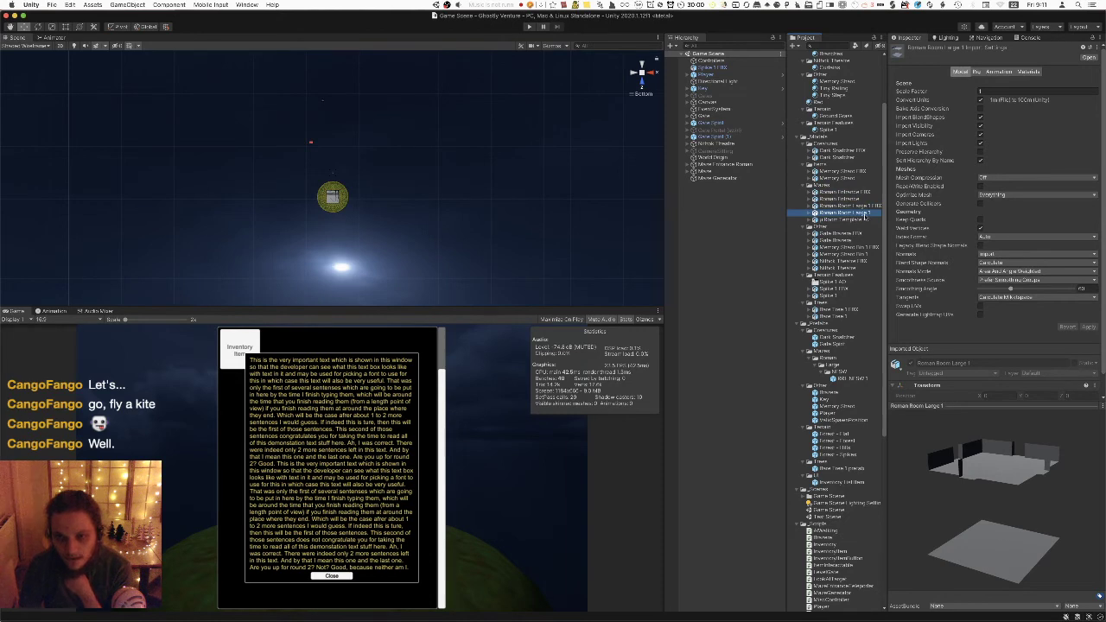
# Rename the Roman Room Large 1 model to RRL NESW 1.
pyautogui.click(864, 216)
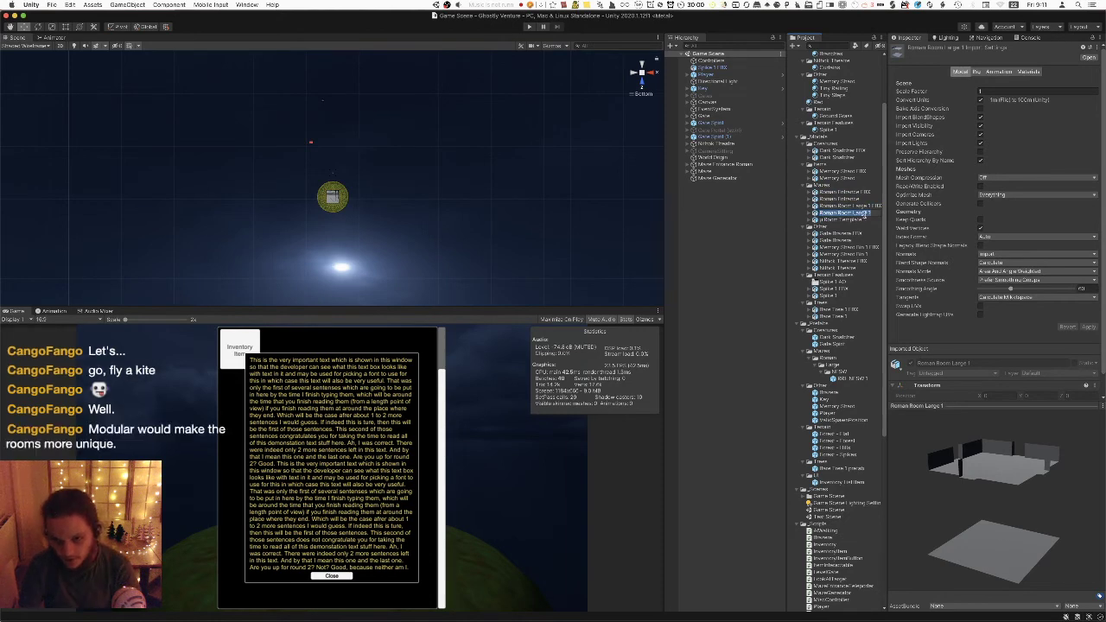
pyautogui.doubleClick(865, 214)
pyautogui.moveTo(863, 216); pyautogui.dragTo(793, 216)
pyautogui.press('BackSpace')
pyautogui.write('RRL NESW')
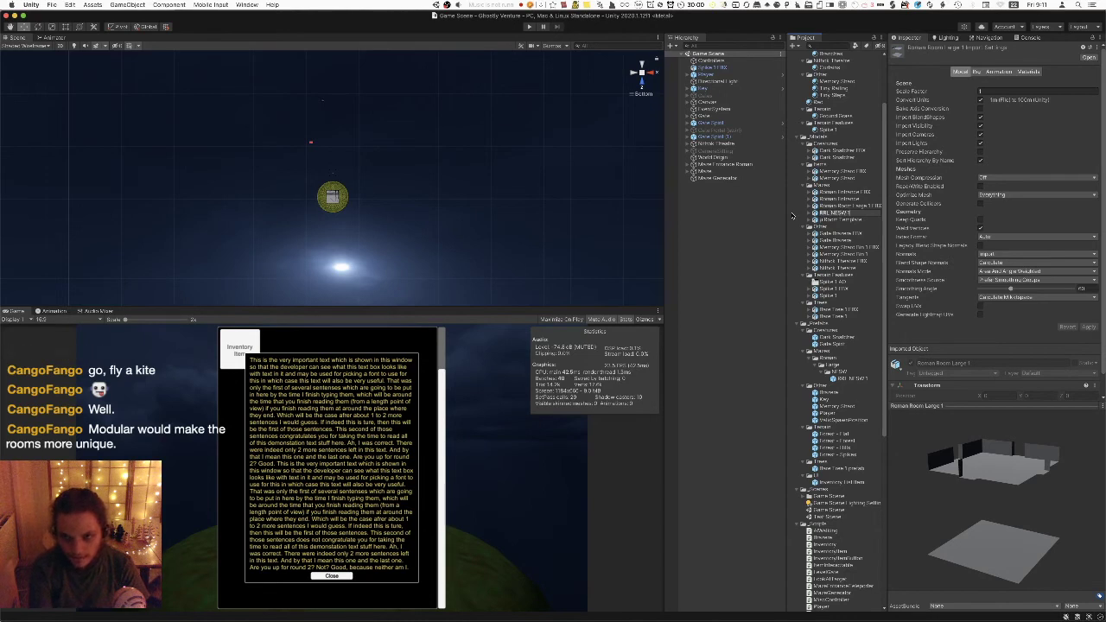
pyautogui.press('Return')
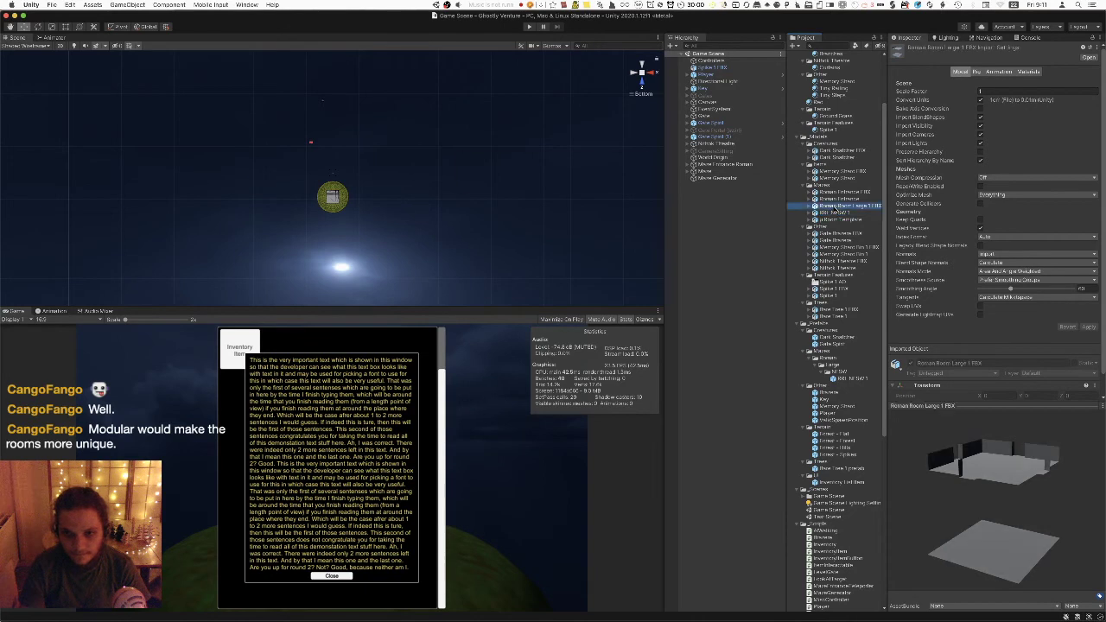
# Rename the Roman Room Large 1 FBX model to RRL NESW 1 FBX.
pyautogui.click(822, 207)
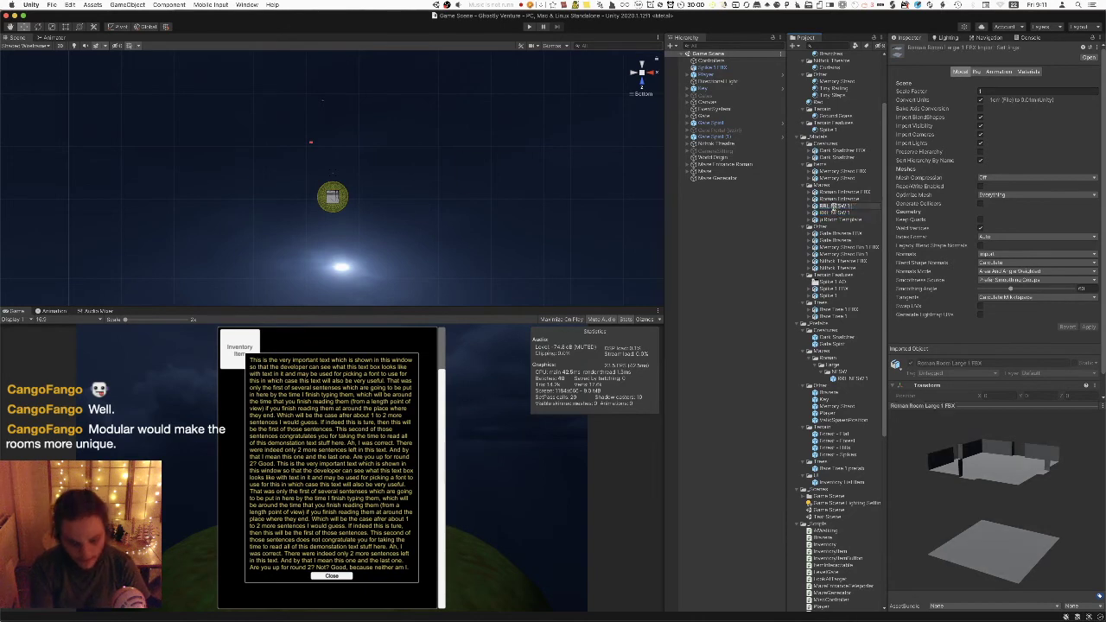
pyautogui.press('Return')
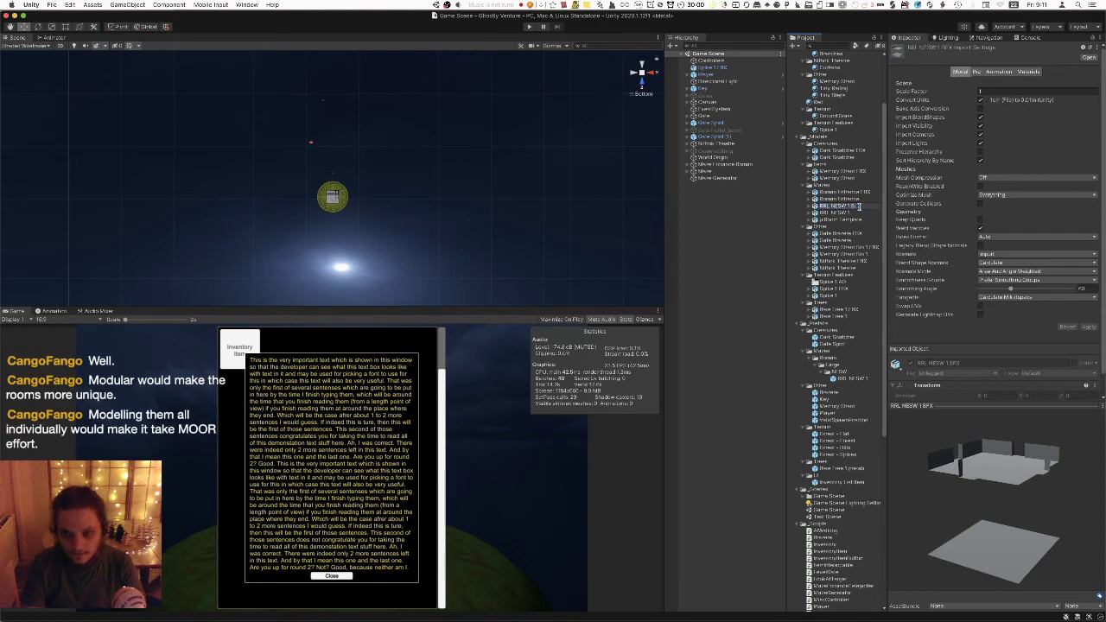
pyautogui.press('Return')
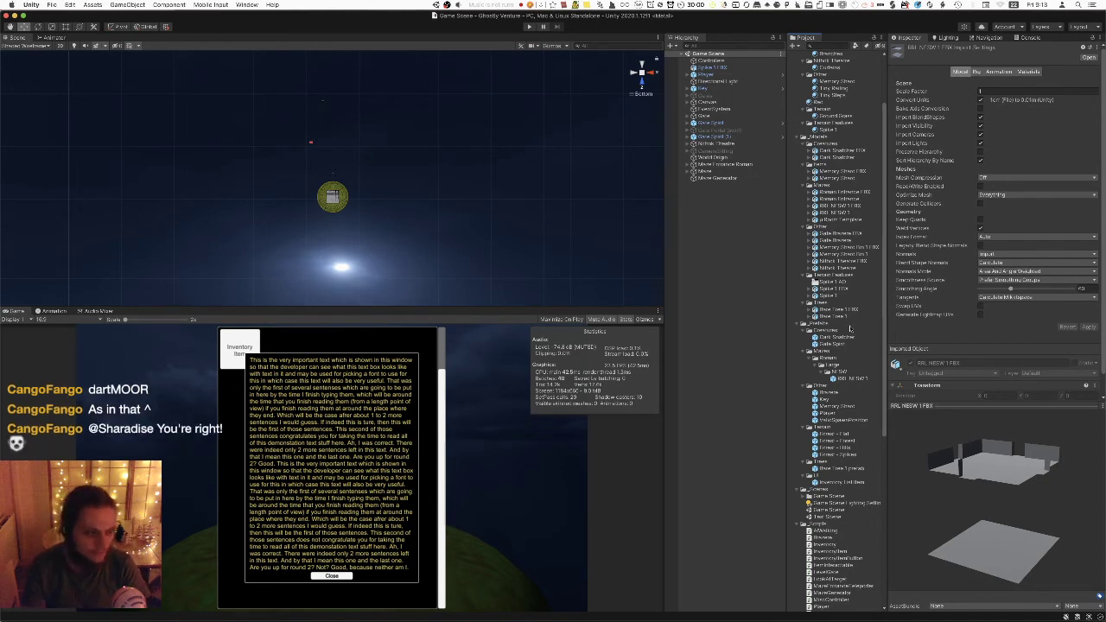
# Open the RRL NESW 1 model in Blender and examine the room and its boundary plane from the top view.
pyautogui.click(834, 212)
pyautogui.press('super+Tab')
pyautogui.press('super+Tab')
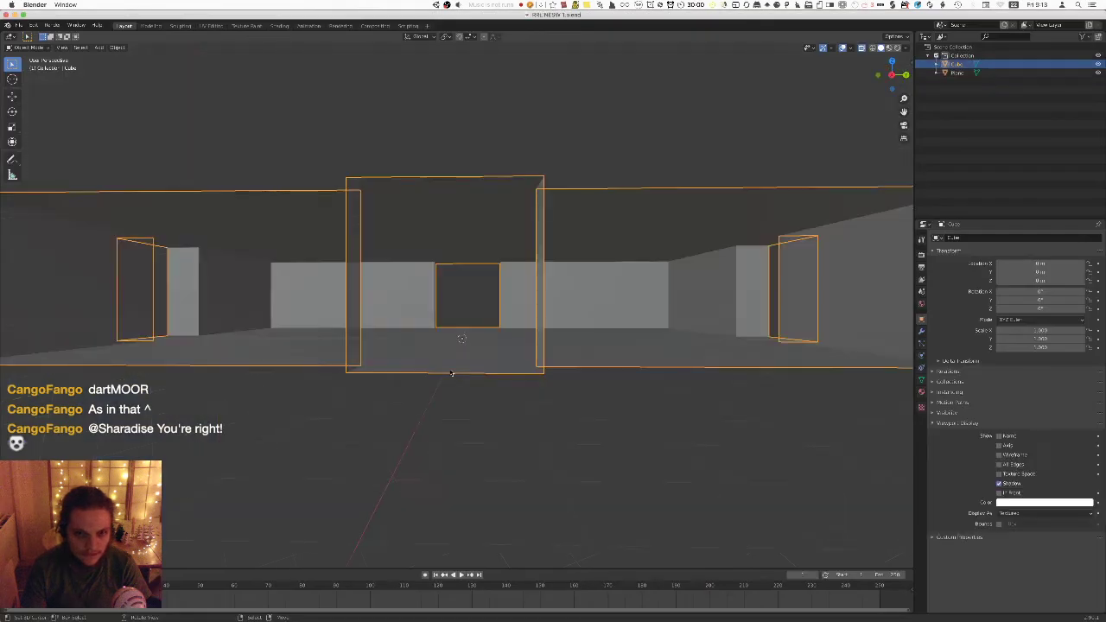
pyautogui.moveTo(519, 253); pyautogui.dragTo(519, 374, button='middle')
pyautogui.scroll(-8, 490, 331)
pyautogui.press('KP_7')
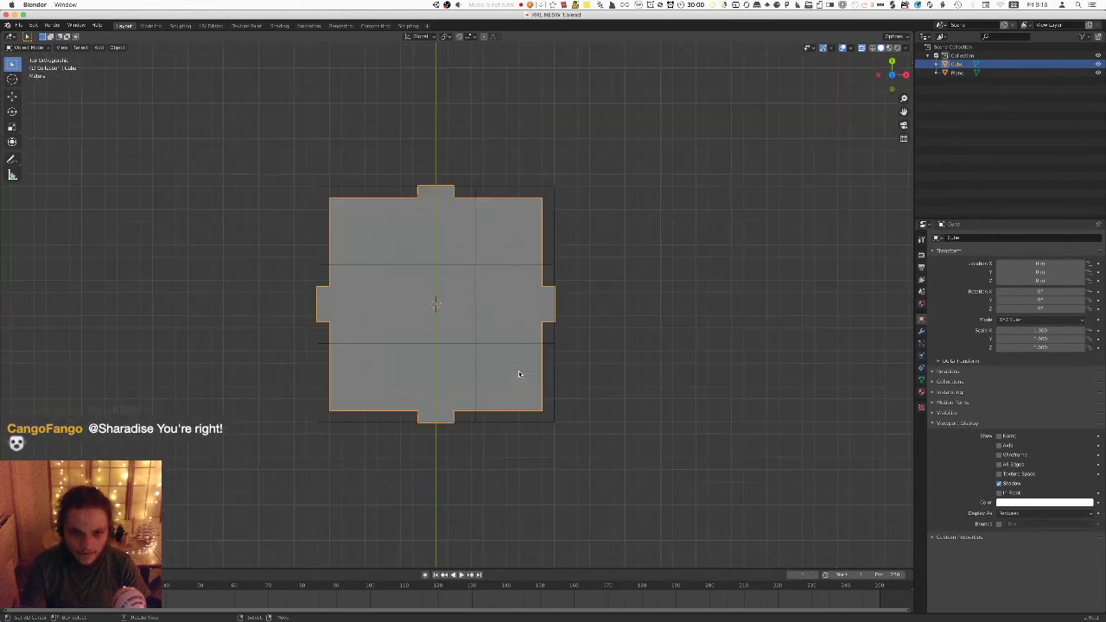
pyautogui.scroll(1, 488, 198)
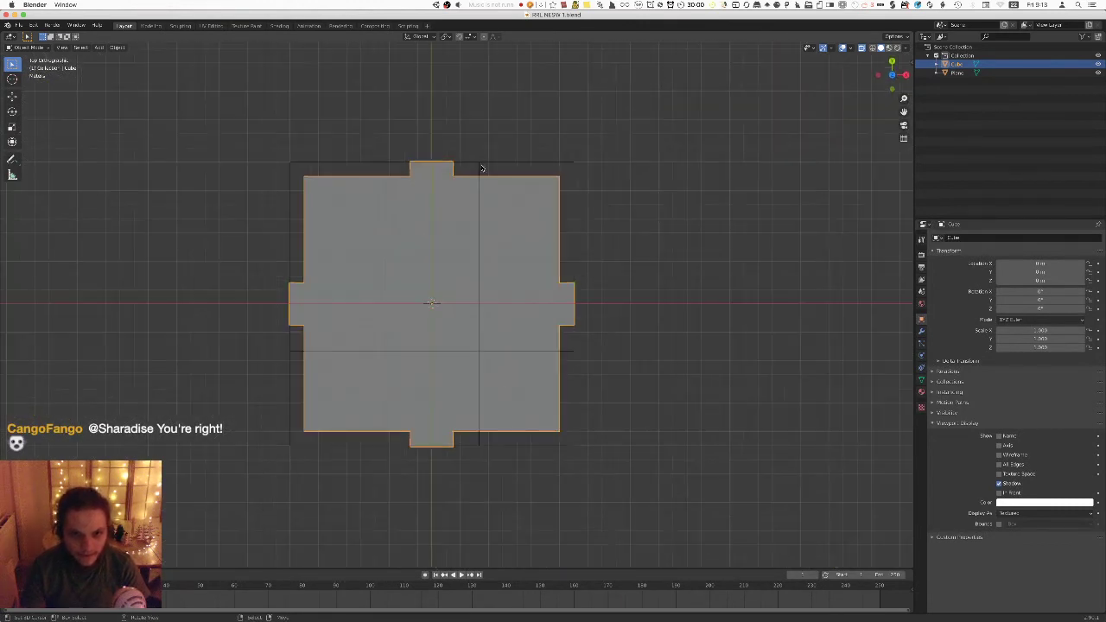
pyautogui.click(482, 169)
pyautogui.keyDown('shift'); pyautogui.moveTo(431, 241); pyautogui.dragTo(495, 284, button='middle'); pyautogui.keyUp('shift')
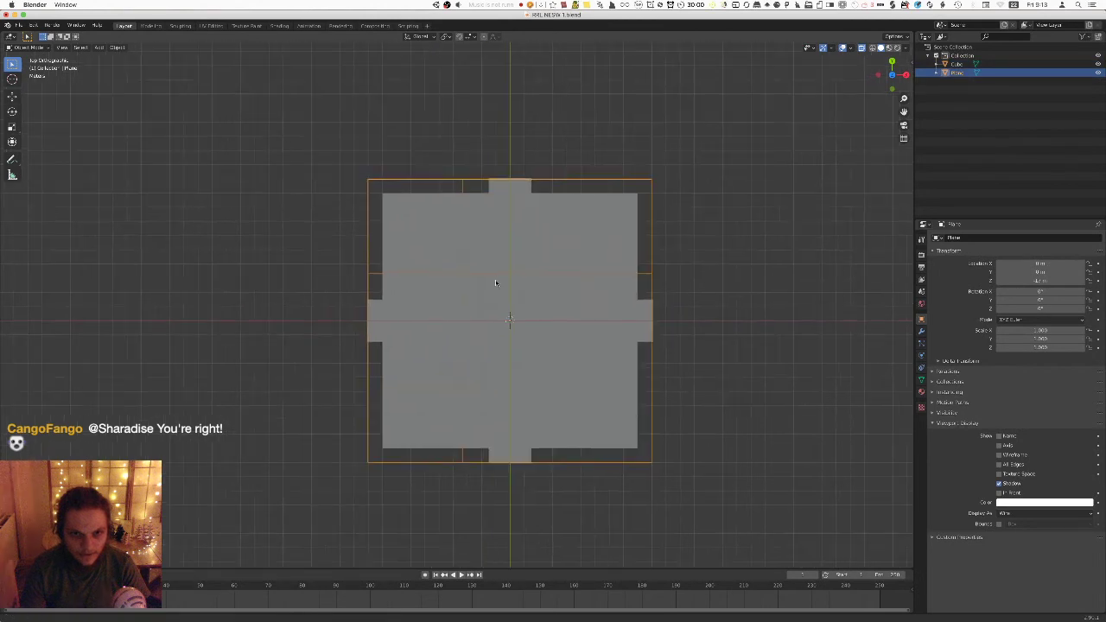
pyautogui.scroll(3, 492, 313)
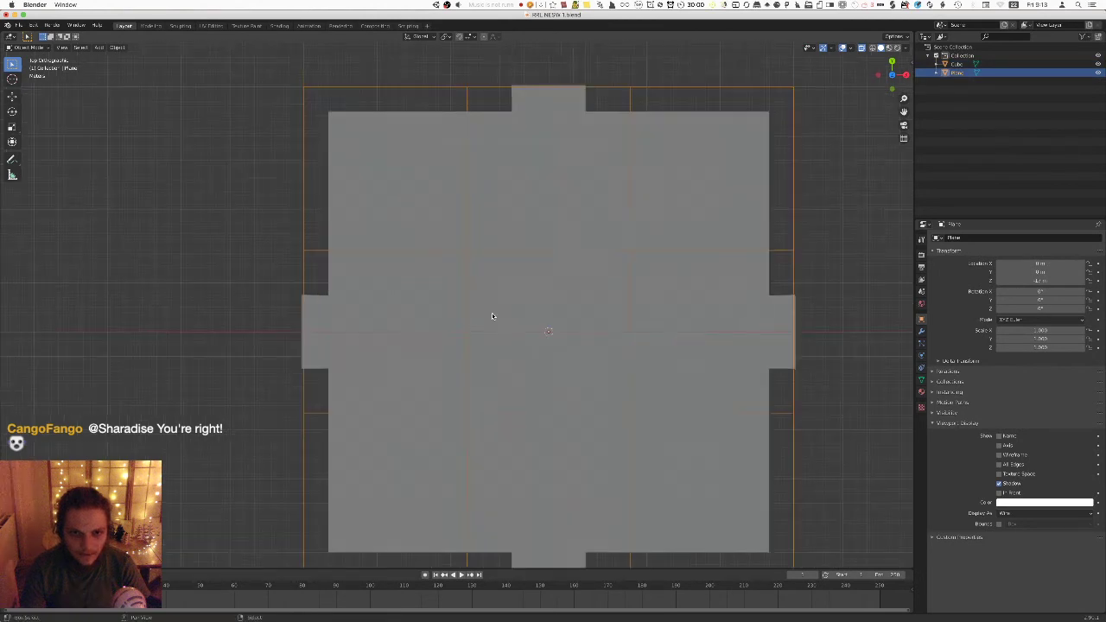
pyautogui.scroll(-1, 488, 311)
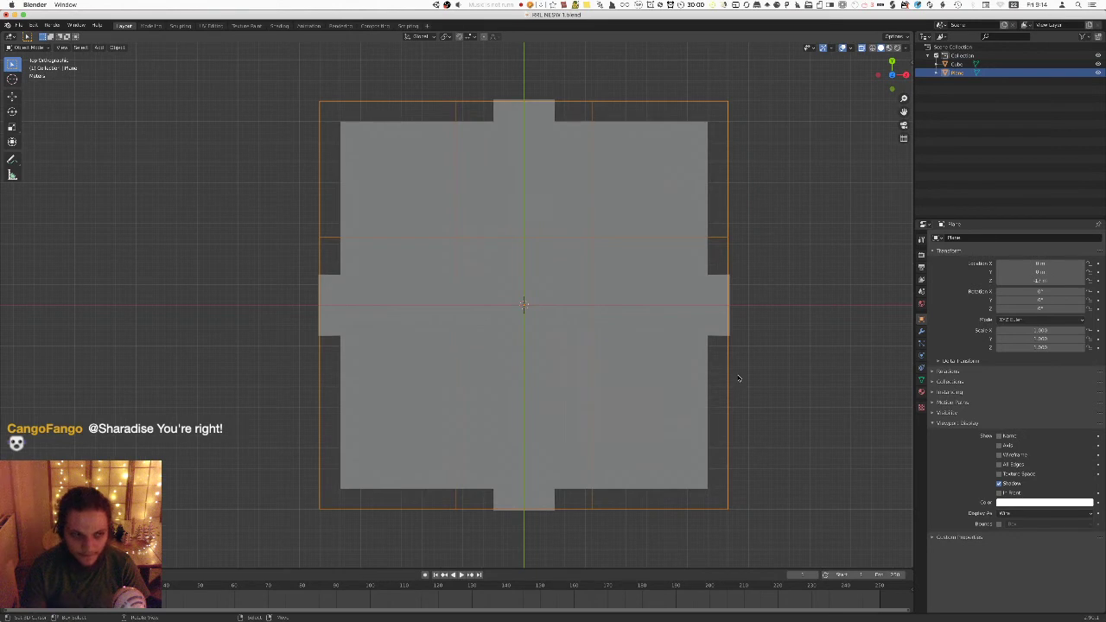
# Quit Blender without saving changes to RRL NESW 1 and return to Unity.
pyautogui.press('super+Tab')
pyautogui.press('super+Tab')
pyautogui.press('super+Tab')
pyautogui.press('Tab')
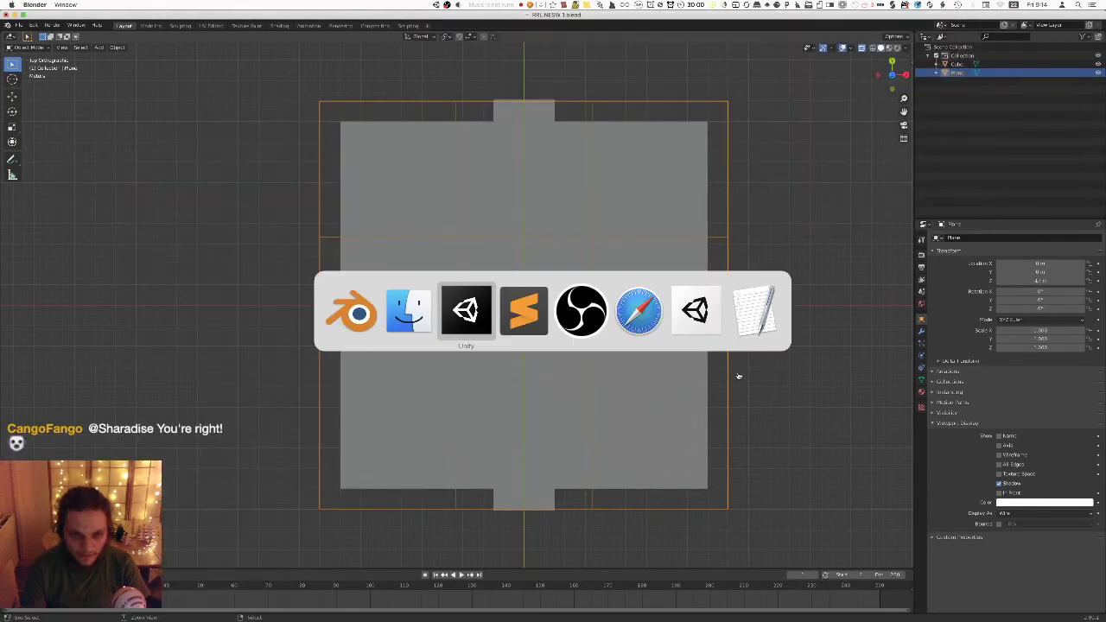
pyautogui.press('super+shift+Tab')
pyautogui.press('super+shift+Tab')
pyautogui.press('super+q')
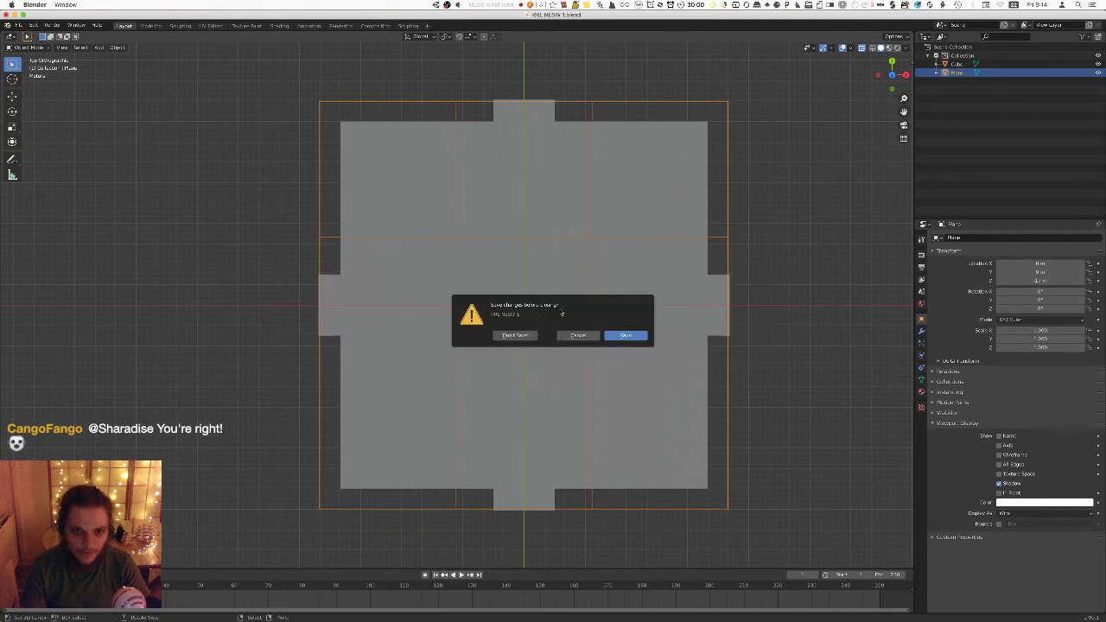
pyautogui.click(534, 335)
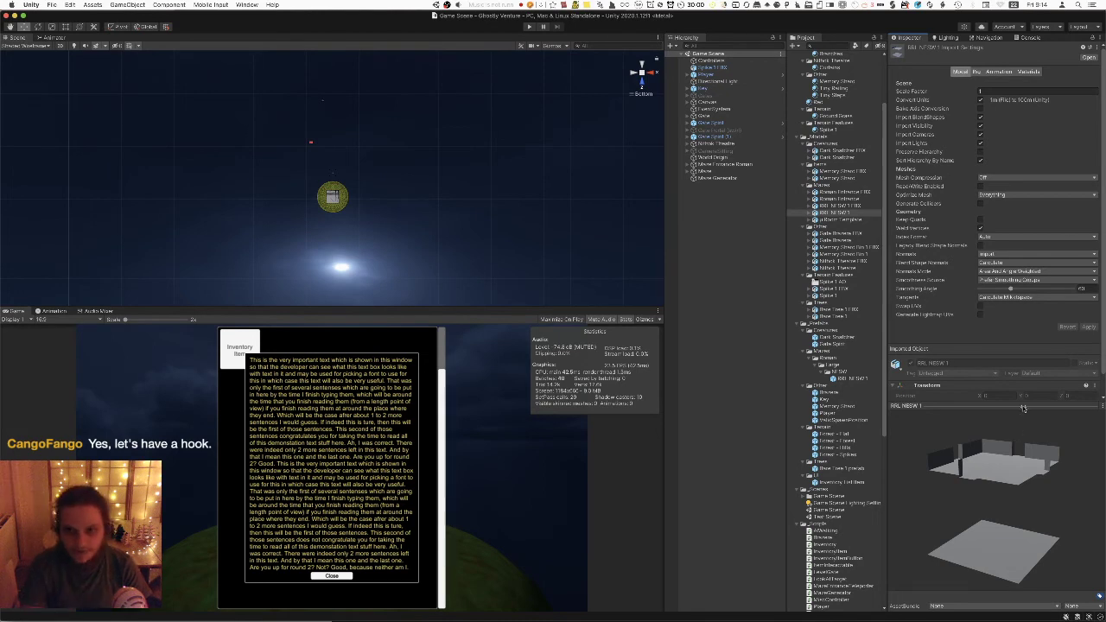
# Rename the RRL NESW 1 model to Roman NESW 1.
pyautogui.click(847, 211)
pyautogui.click(833, 212)
pyautogui.press('BackSpace')
pyautogui.press('BackSpace')
pyautogui.press('BackSpace')
pyautogui.write('oman')
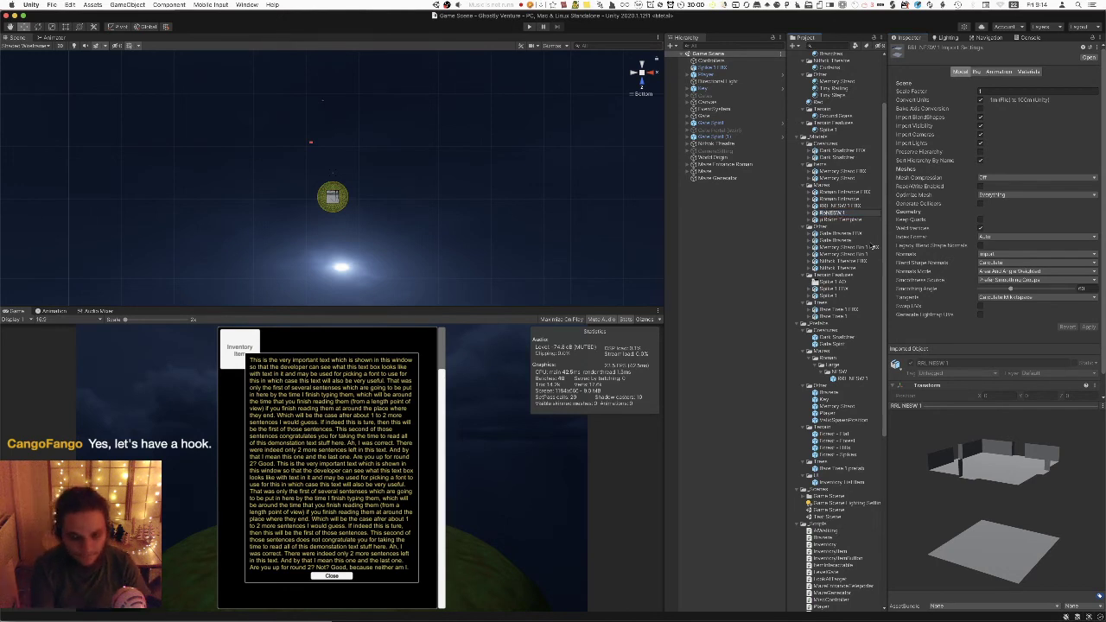
pyautogui.press('Return')
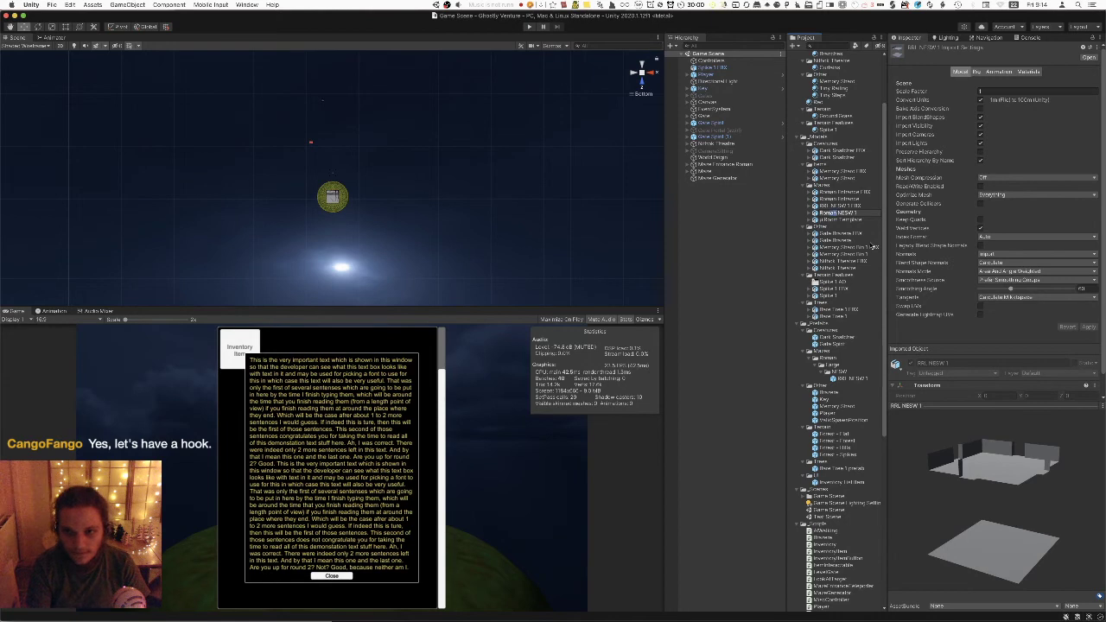
# Rename the RRL NESW 1 FBX model to Roman NESW 1 FBX.
pyautogui.click(850, 213)
pyautogui.press('Return')
pyautogui.press('Left')
pyautogui.press('Delete')
pyautogui.press('Delete')
pyautogui.press('Delete')
pyautogui.press('Delete')
pyautogui.write('Roman')
pyautogui.press('Return')
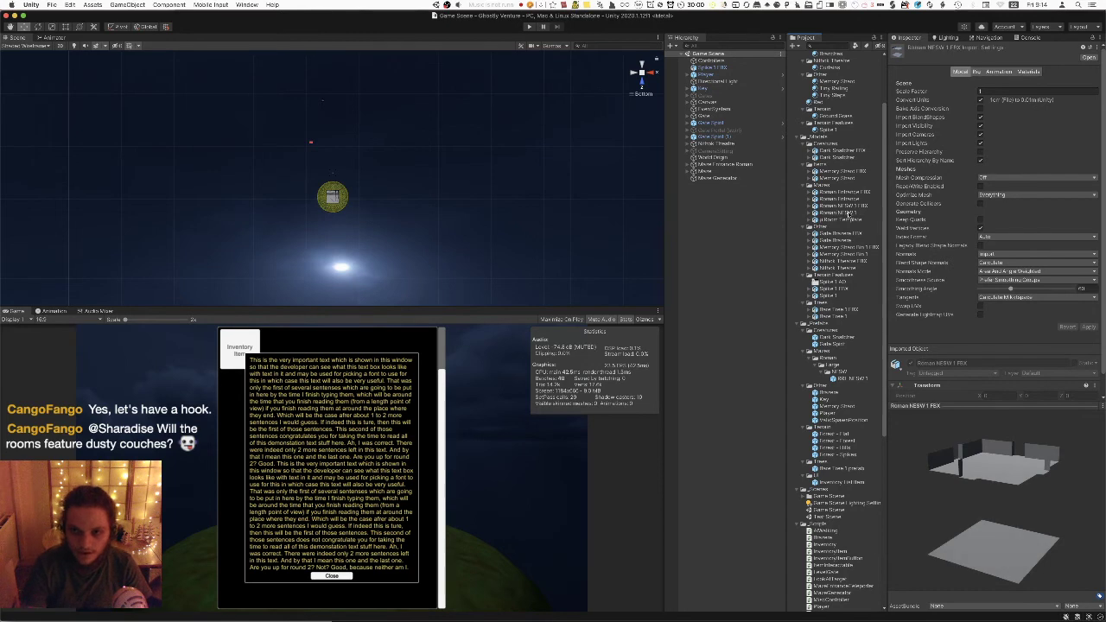
# Rename the RRL NESW 1 prefab in the Roman Large NESW folder to Roman NESW 1.
pyautogui.click(849, 379)
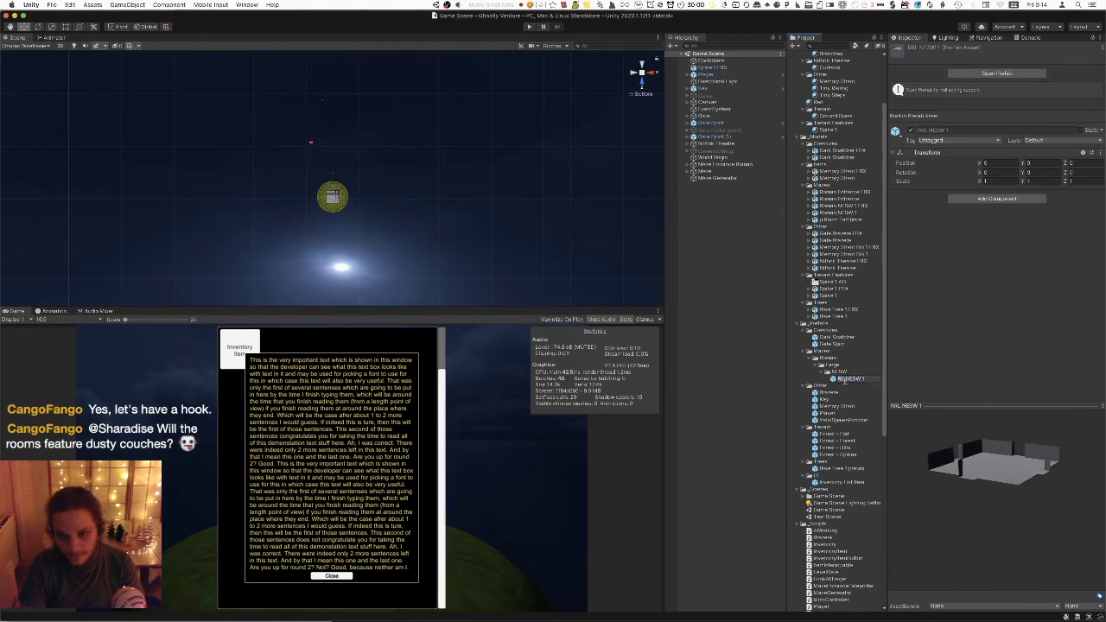
pyautogui.write('Roman')
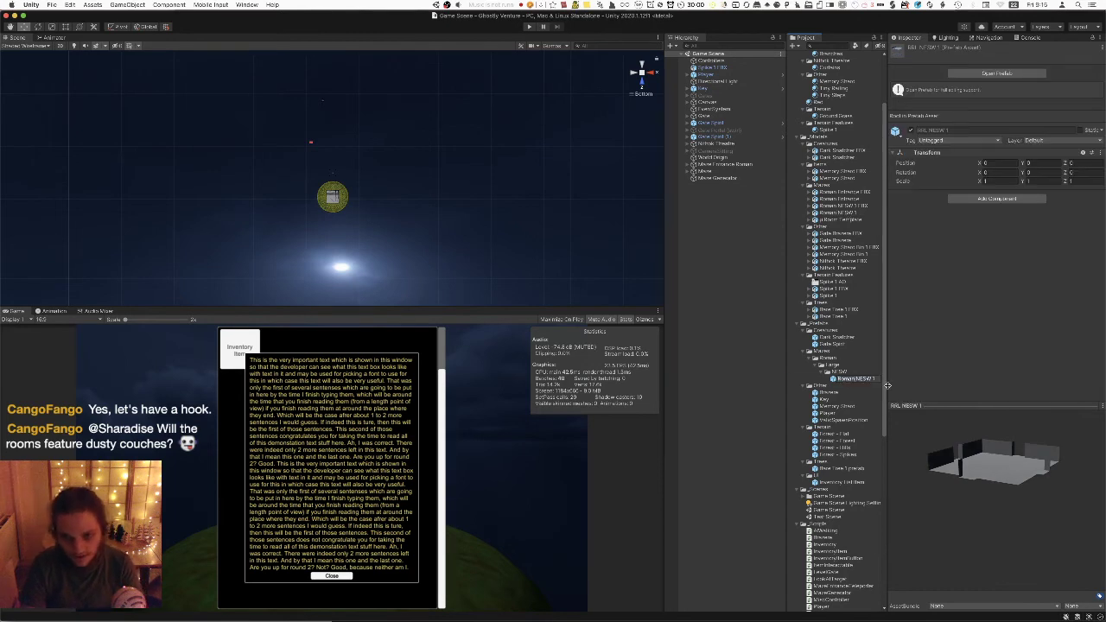
pyautogui.press('Return')
pyautogui.click(853, 380)
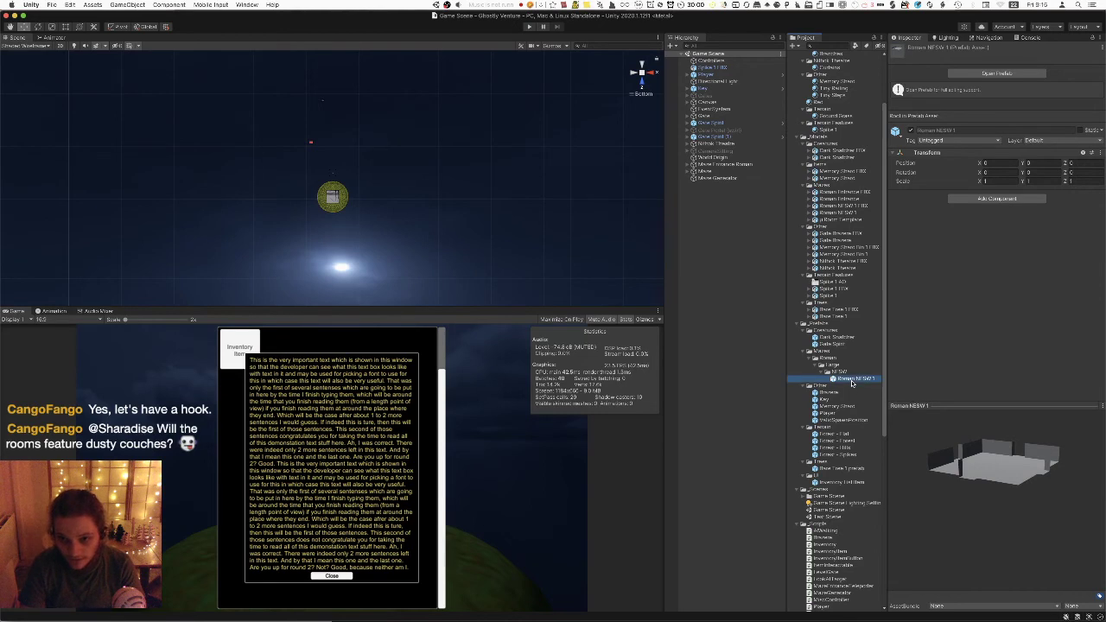
# Check the Maze Generator's room prefab set, rename the romanLargeRoom_NESW_Set declaration to romanRoom_NESW_Set in the MazeGenerator script in Sublime Text, and save.
pyautogui.click(743, 173)
pyautogui.click(745, 178)
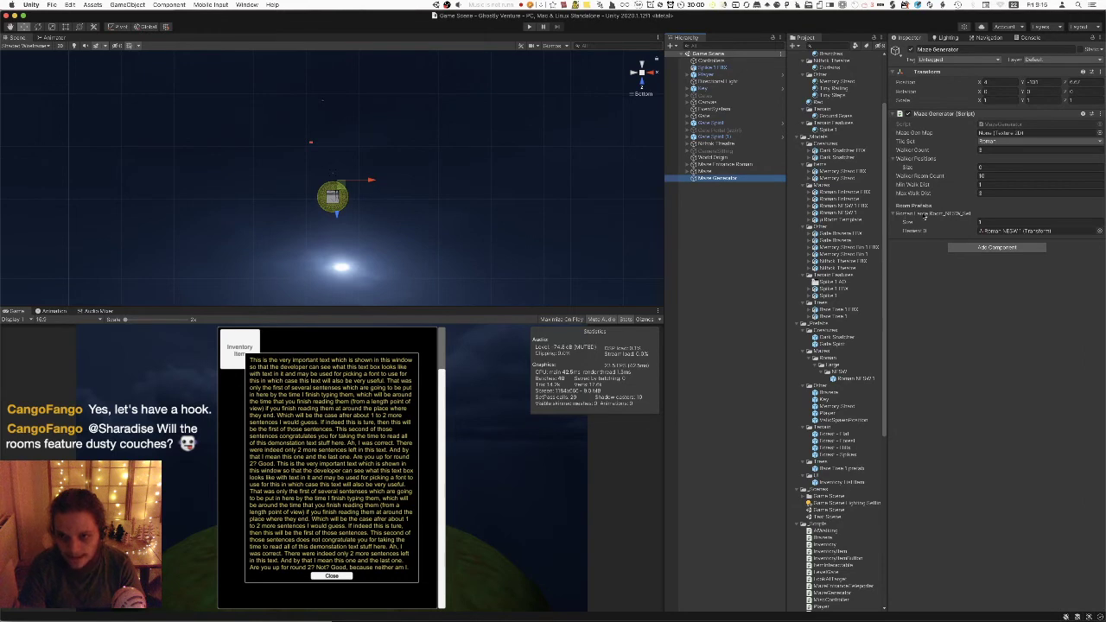
pyautogui.press('super+Tab')
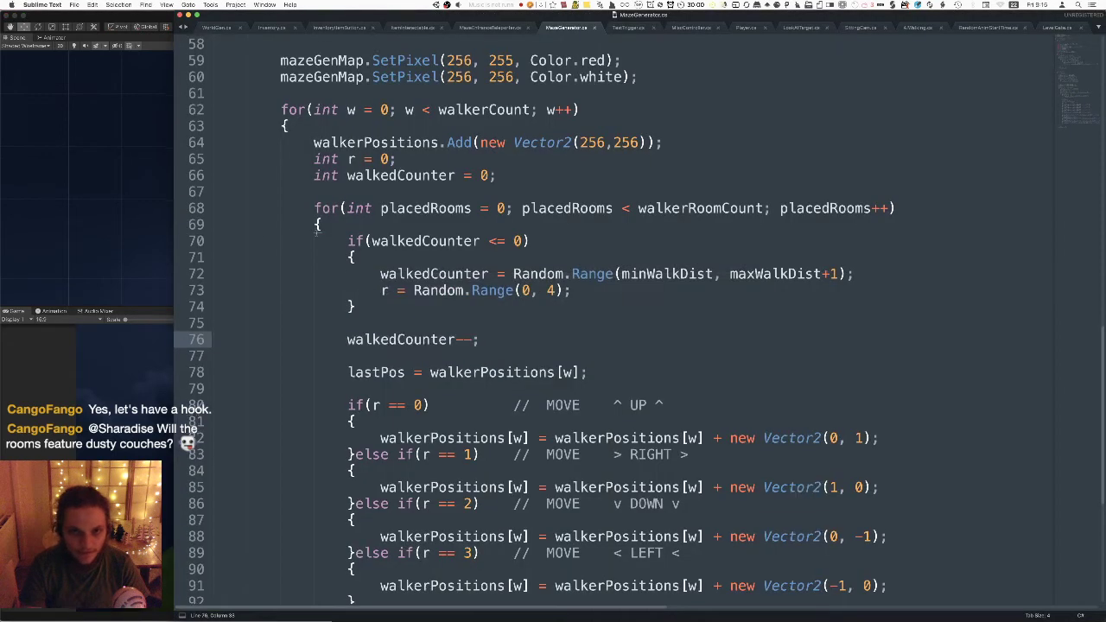
pyautogui.scroll(15, 380, 272)
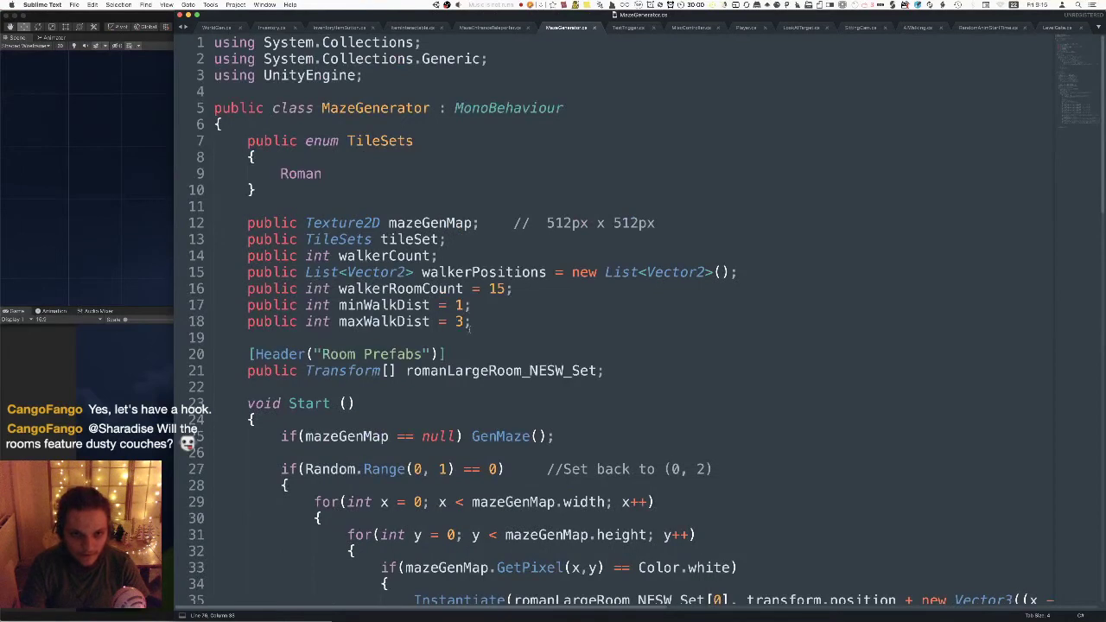
pyautogui.moveTo(447, 370)
pyautogui.mouseDown()
pyautogui.moveTo(523, 370)
pyautogui.moveTo(446, 370)
pyautogui.mouseUp()
pyautogui.click(489, 370)
pyautogui.press('BackSpace')
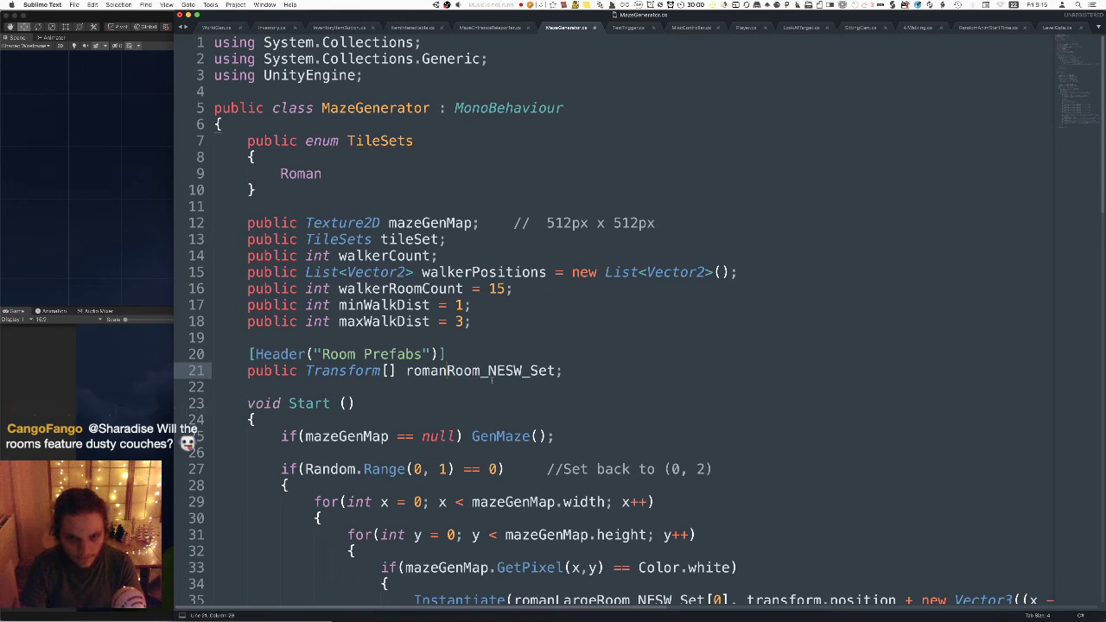
pyautogui.press('super+s')
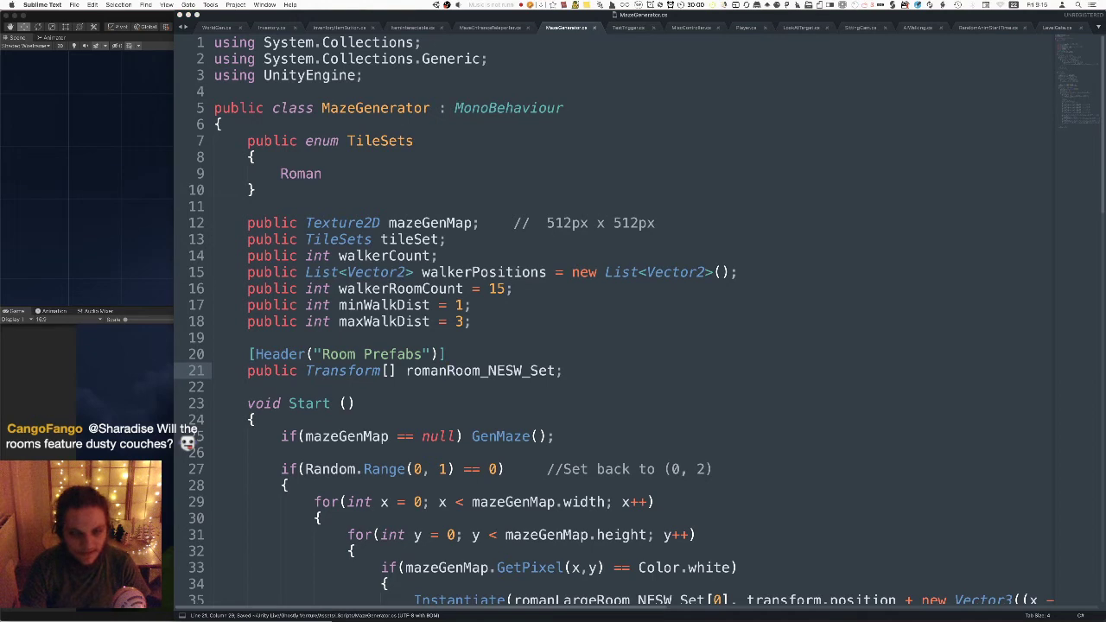
# Replace romanLargeRoom_NESW_Set with romanRoom_NESW_Set in the Instantiate call of the MazeGenerator script in Sublime Text, and save.
pyautogui.press('super+Tab')
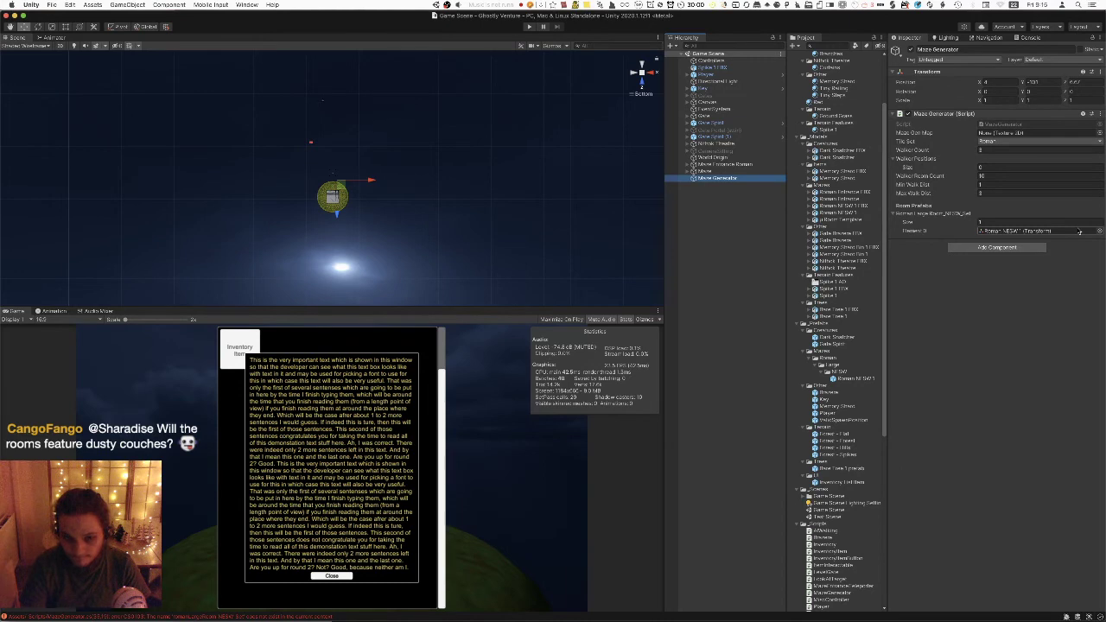
pyautogui.press('super+Tab')
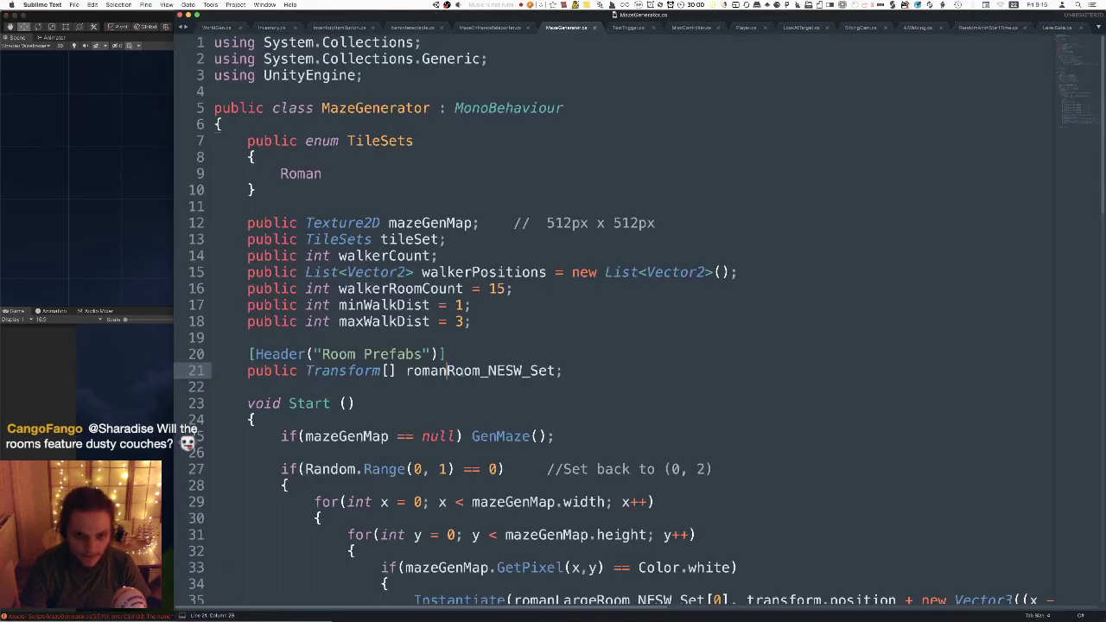
pyautogui.doubleClick(446, 370)
pyautogui.press('super+c')
pyautogui.scroll(-9, 619, 210)
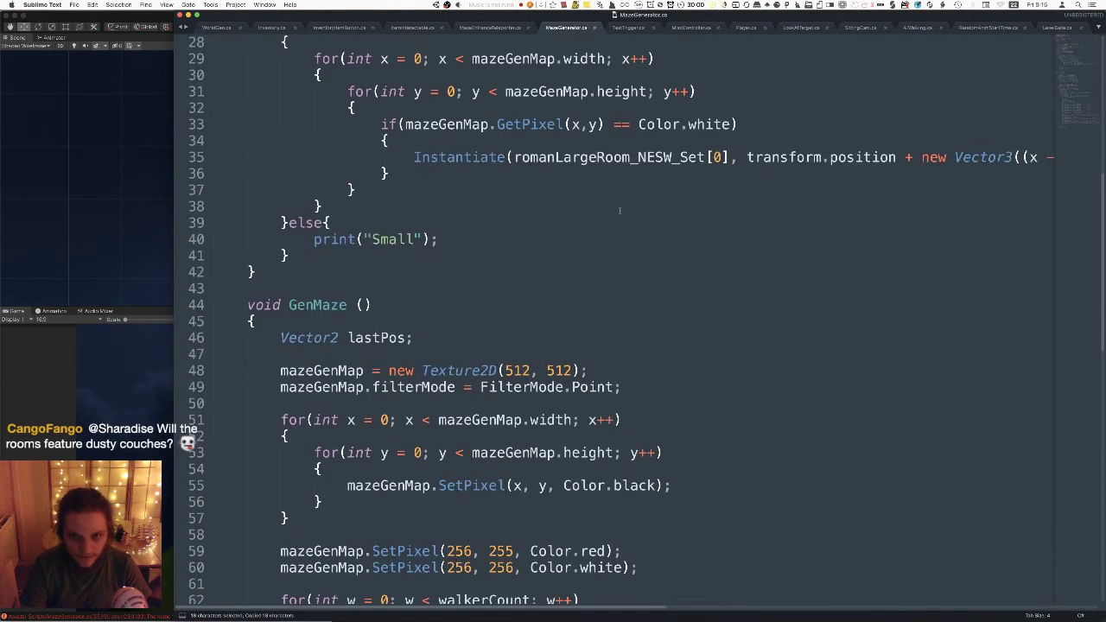
pyautogui.doubleClick(605, 157)
pyautogui.press('super+v')
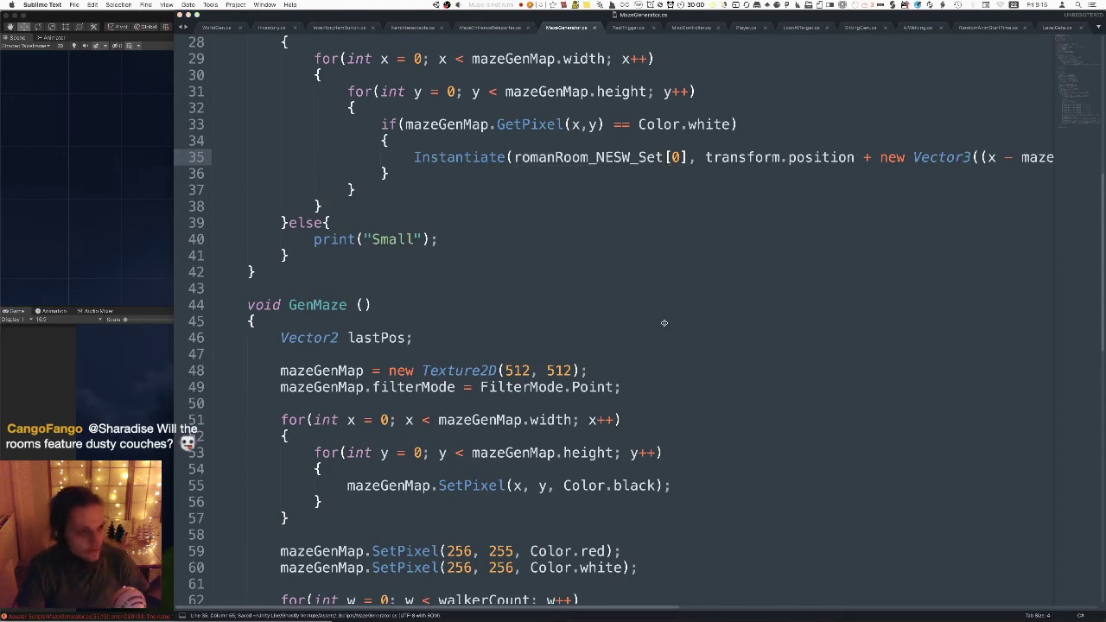
# Back in Unity, set the Maze Generator's Roman Room_NESW_Set size to 1 and assign the Roman NESW 1 prefab to Element 0.
pyautogui.press('super+Tab')
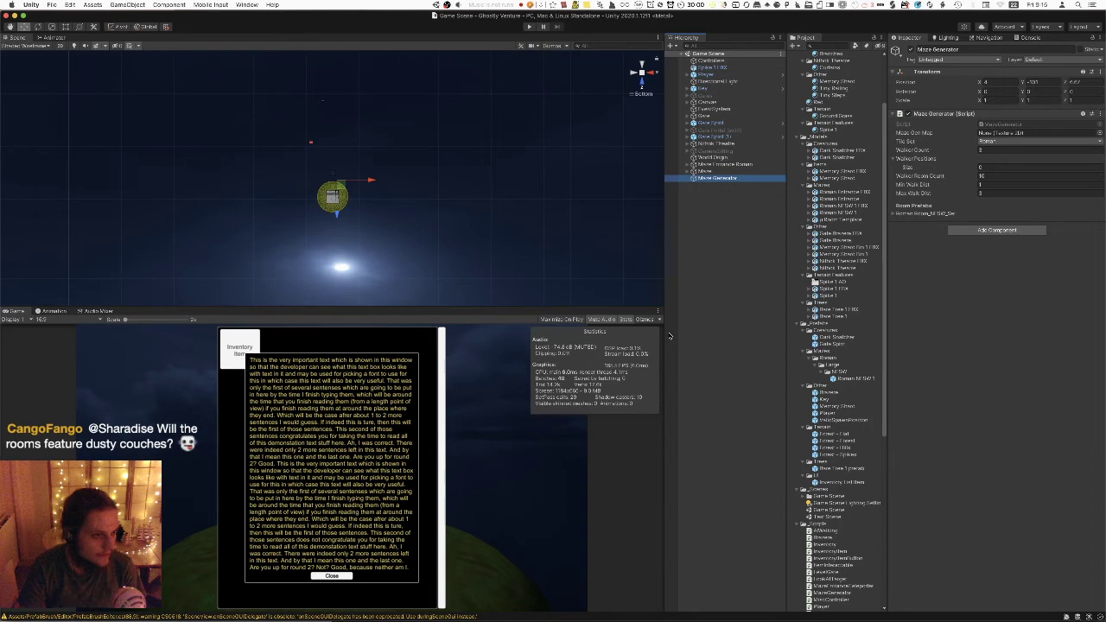
pyautogui.click(894, 214)
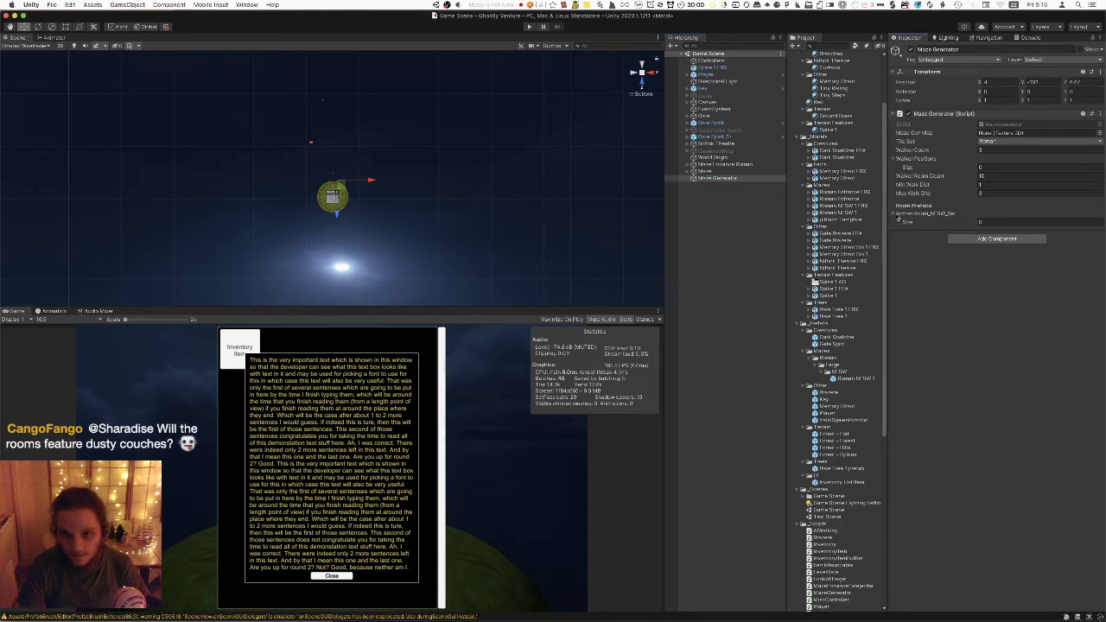
pyautogui.click(998, 223)
pyautogui.write('1')
pyautogui.press('Return')
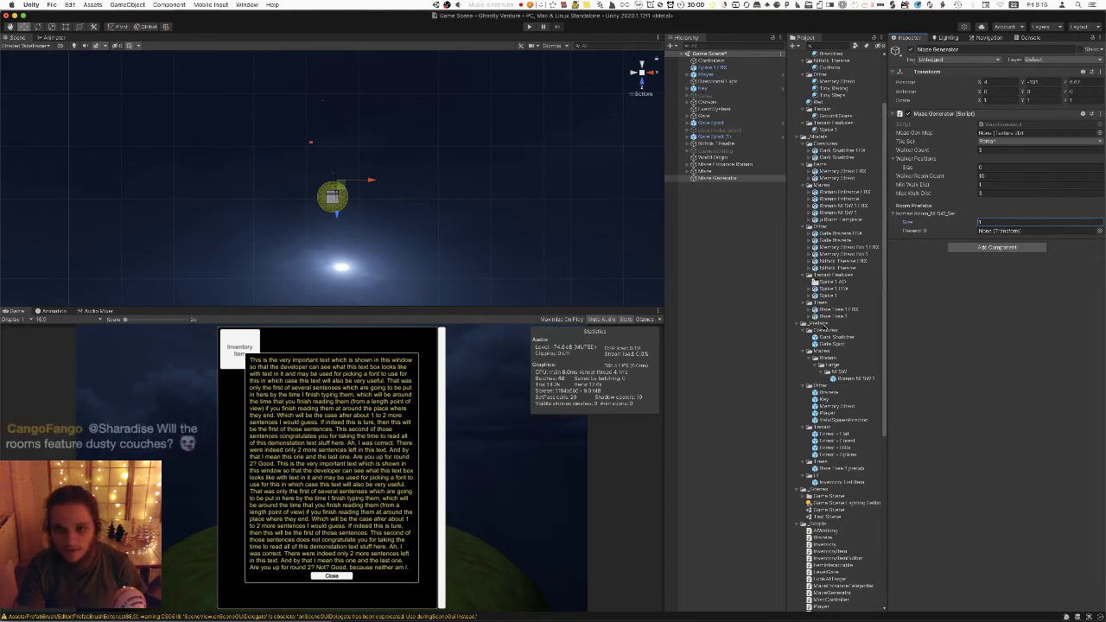
pyautogui.moveTo(844, 379); pyautogui.dragTo(1044, 232)
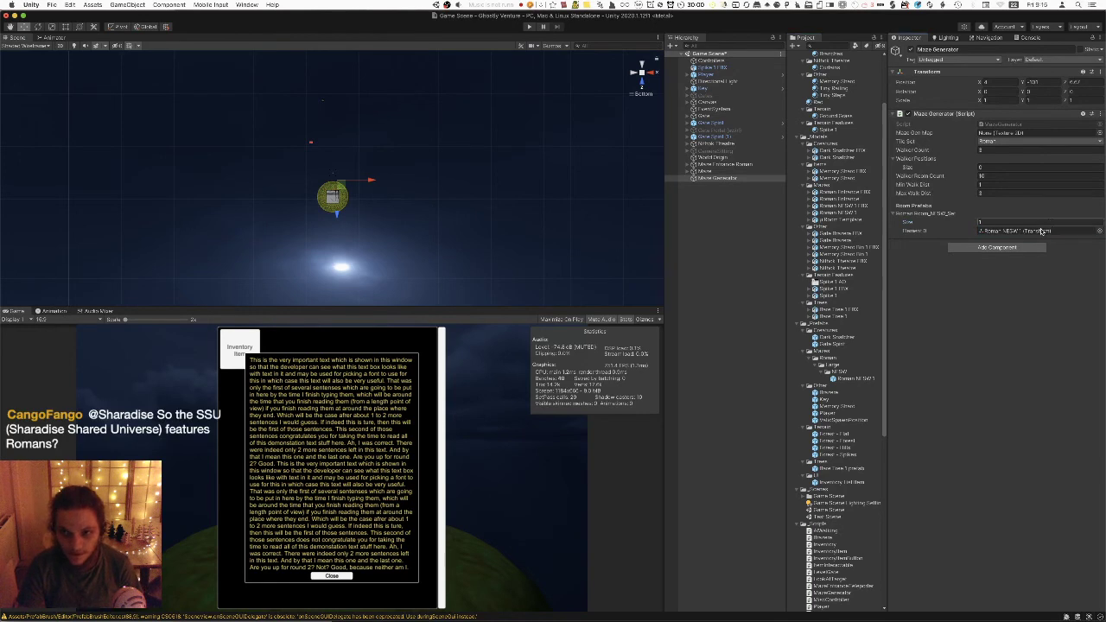
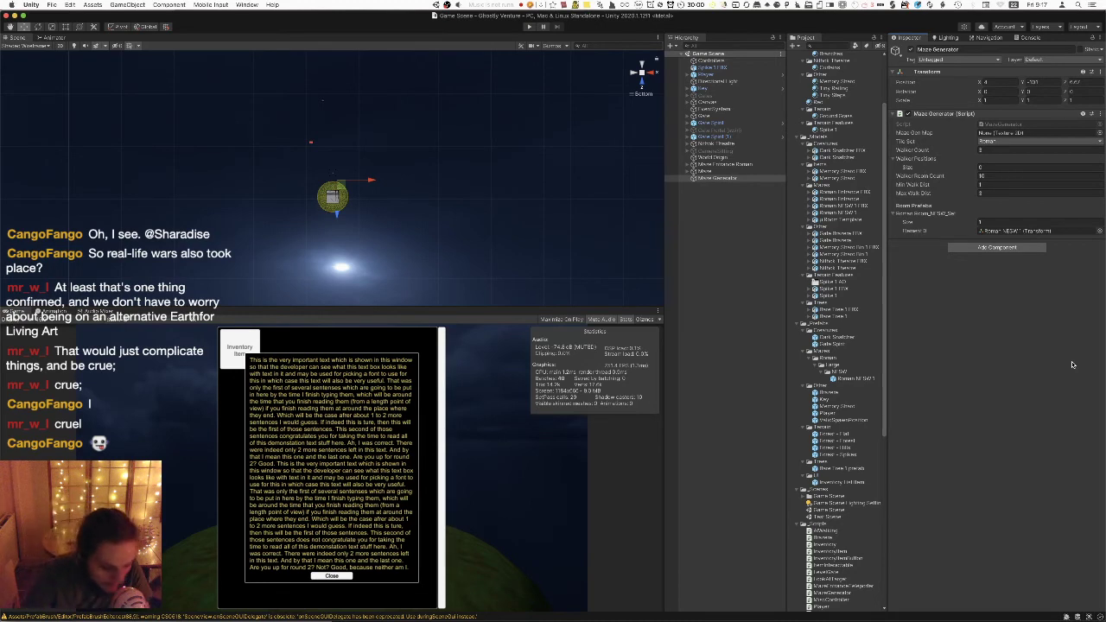
# Open the Roman NESW 1 model from the Mazes models folder in Blender.
pyautogui.press('super+Tab')
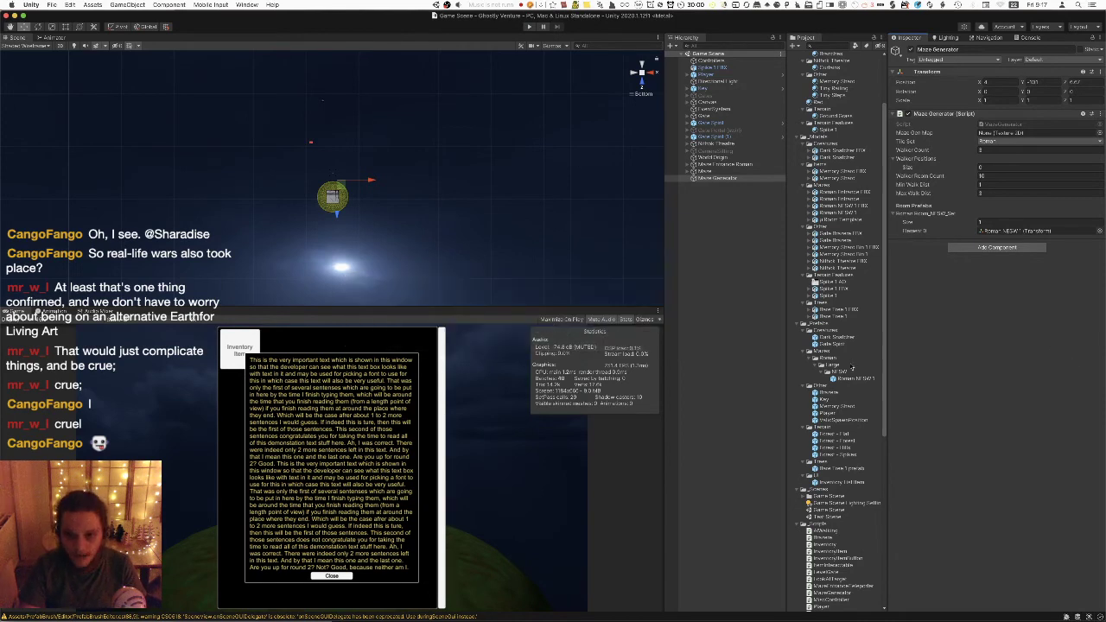
pyautogui.scroll(2, 856, 384)
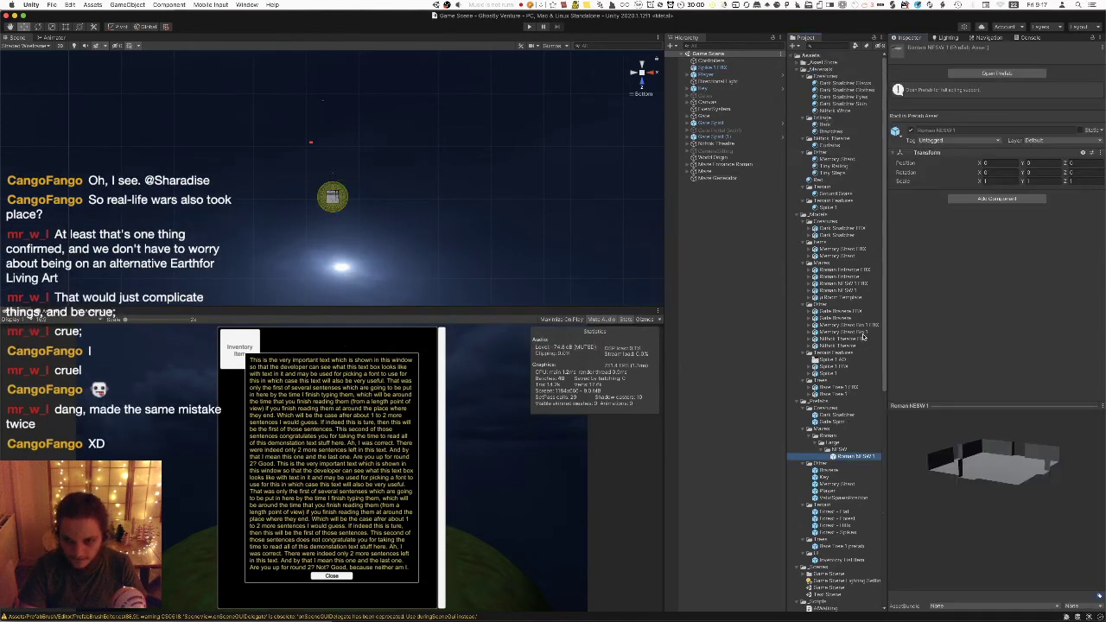
pyautogui.click(843, 203)
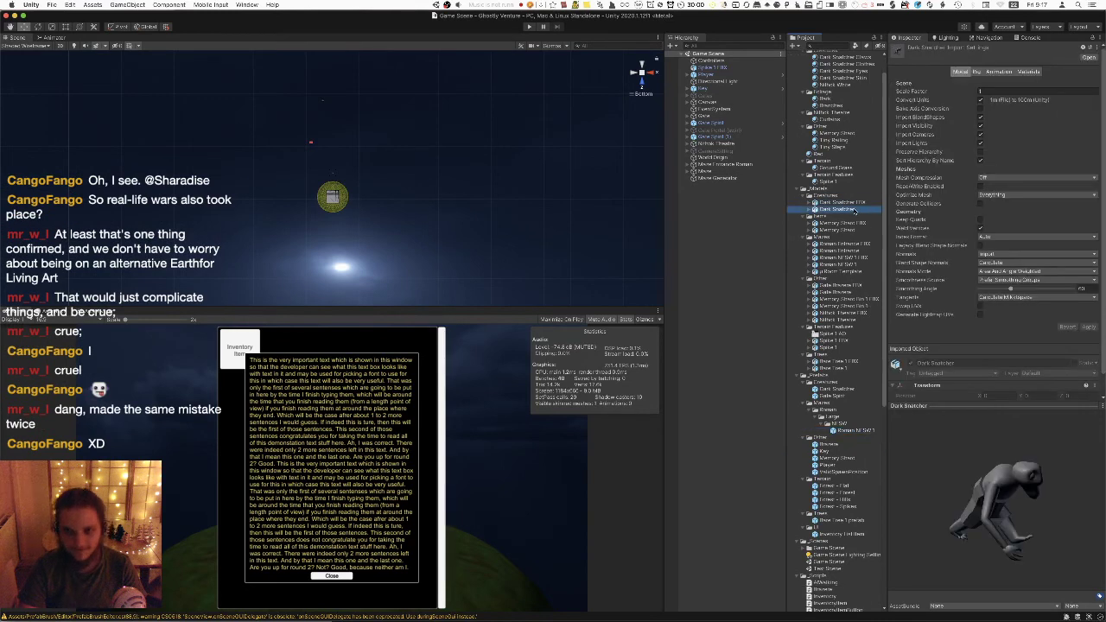
pyautogui.scroll(1, 852, 216)
pyautogui.click(852, 243)
pyautogui.click(859, 291)
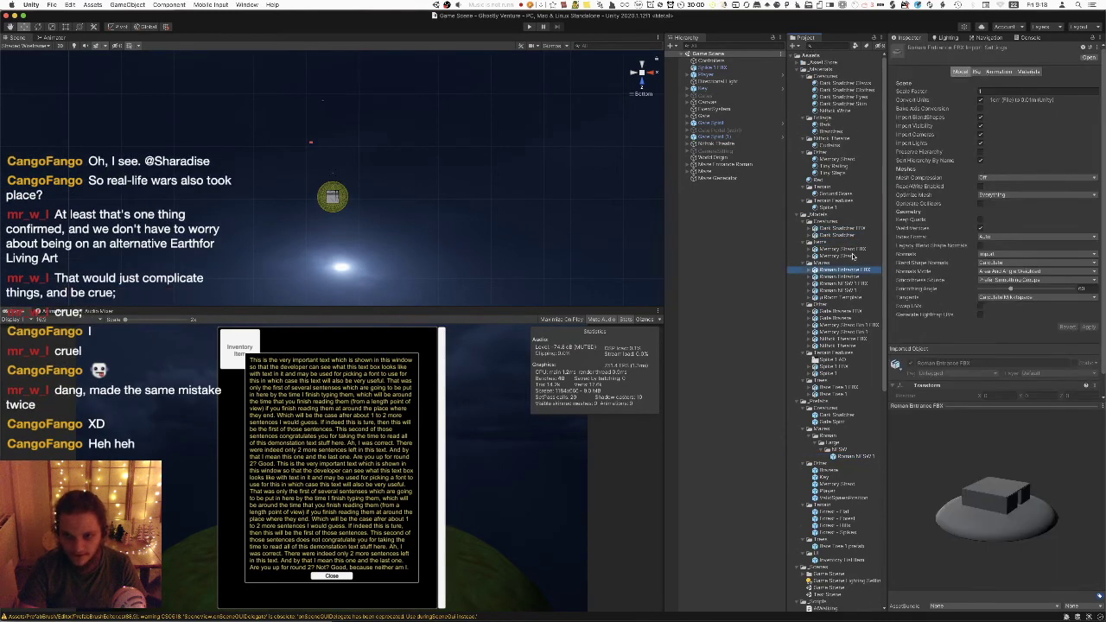
pyautogui.doubleClick(865, 292)
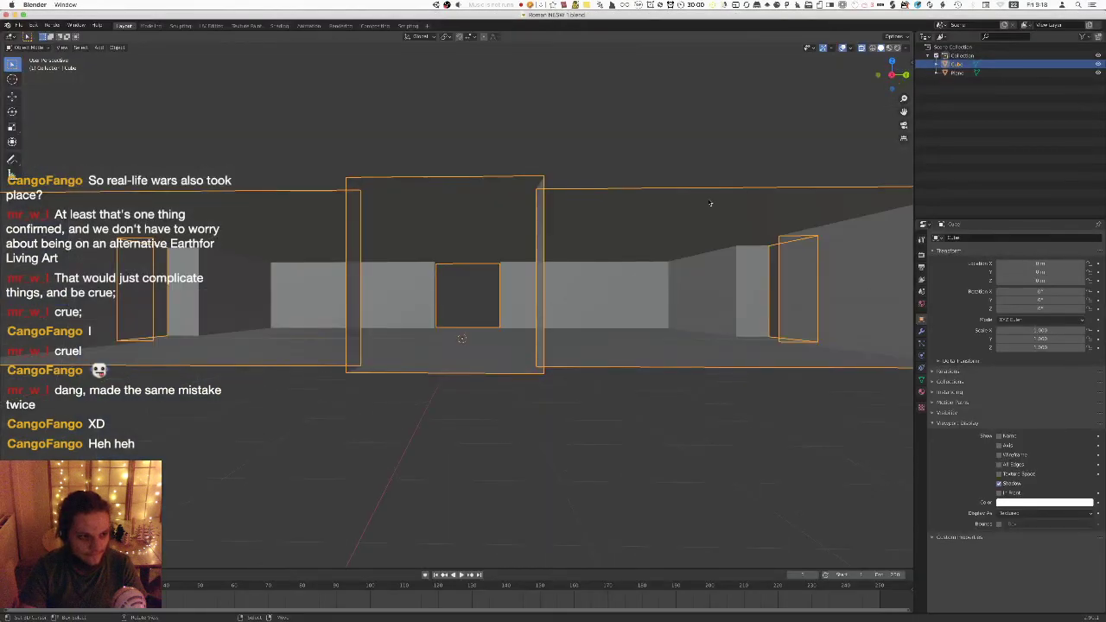
# View the room from directly above and put the wire Plane around it into Edit Mode.
pyautogui.scroll(-6, 675, 269)
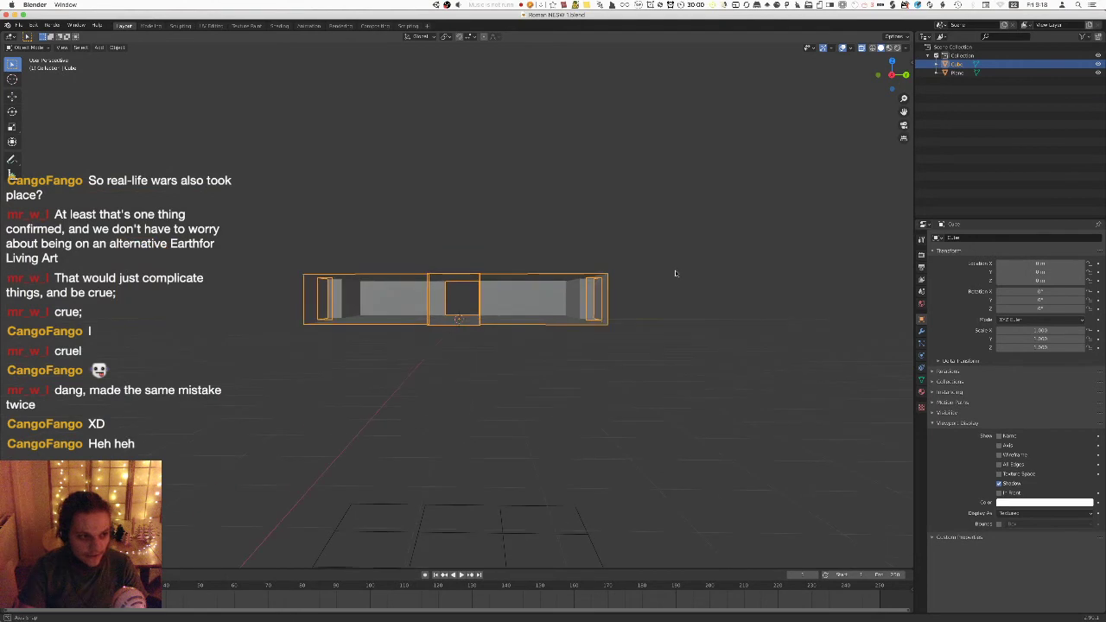
pyautogui.press('KP_7')
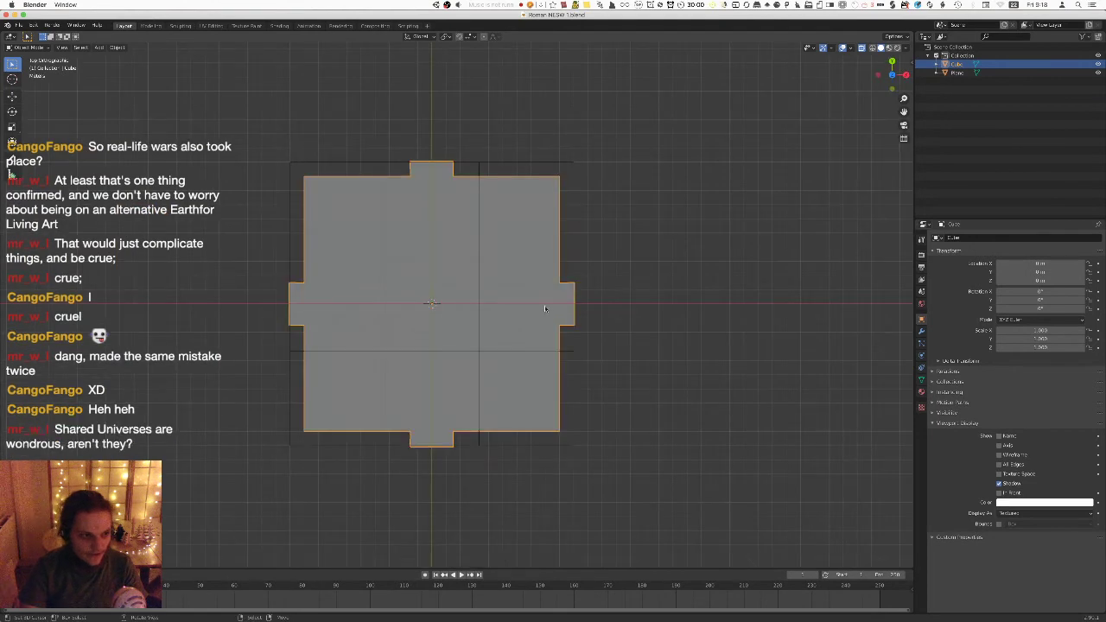
pyautogui.click(569, 259)
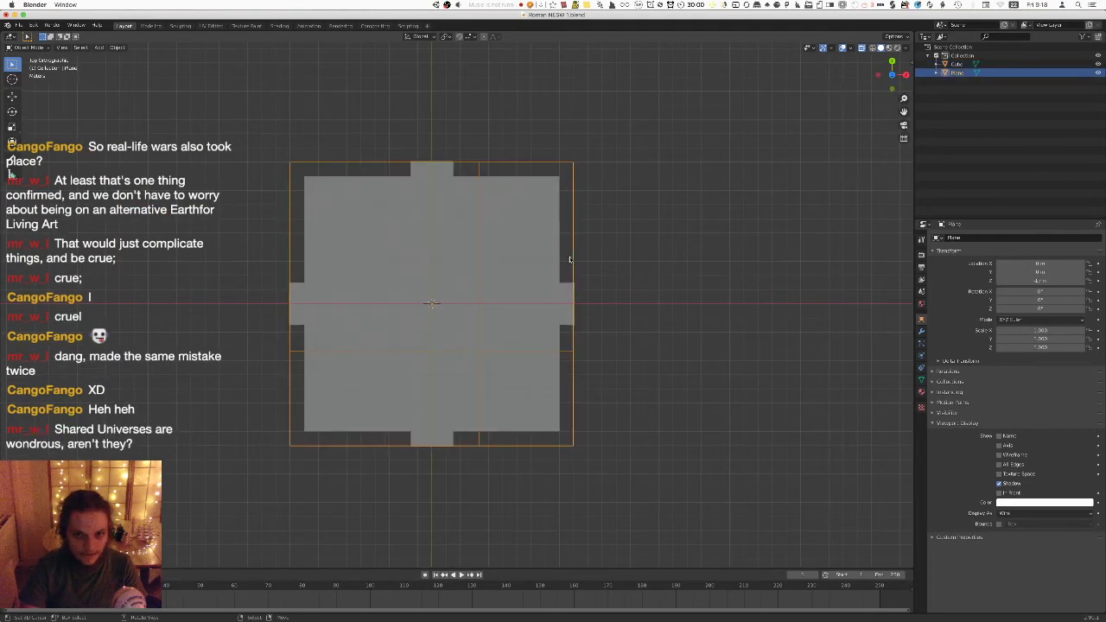
pyautogui.press('Tab')
pyautogui.keyDown('shift'); pyautogui.hscroll(-5, 461, 271); pyautogui.keyUp('shift')
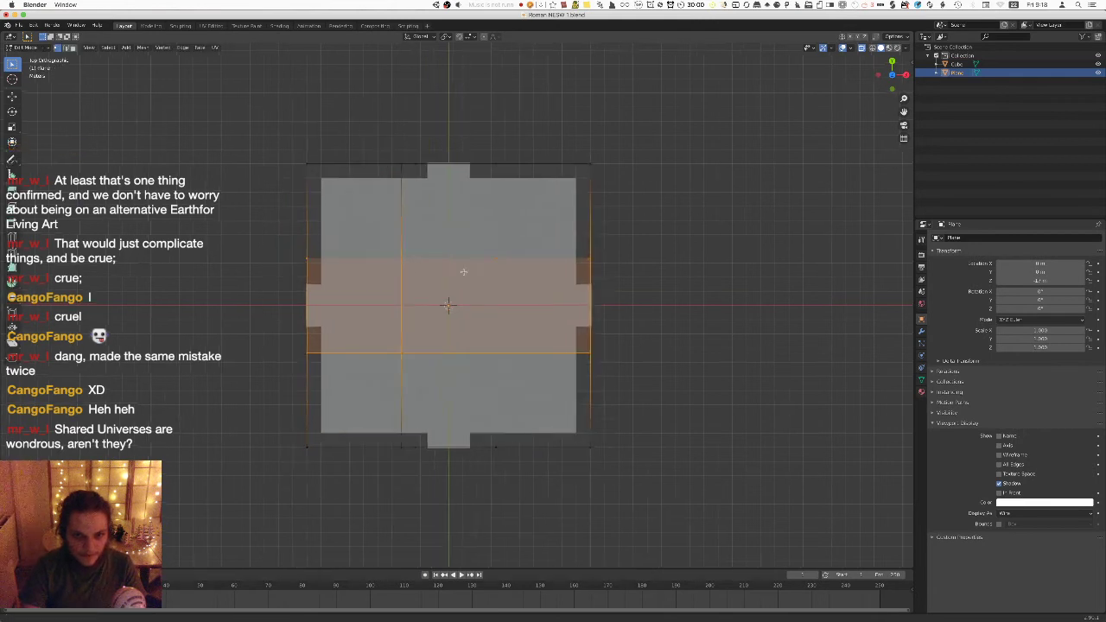
# Examine how the plane's outer edge and grid divisions line up with the room's north doorway.
pyautogui.press('a')
pyautogui.scroll(3, 455, 275)
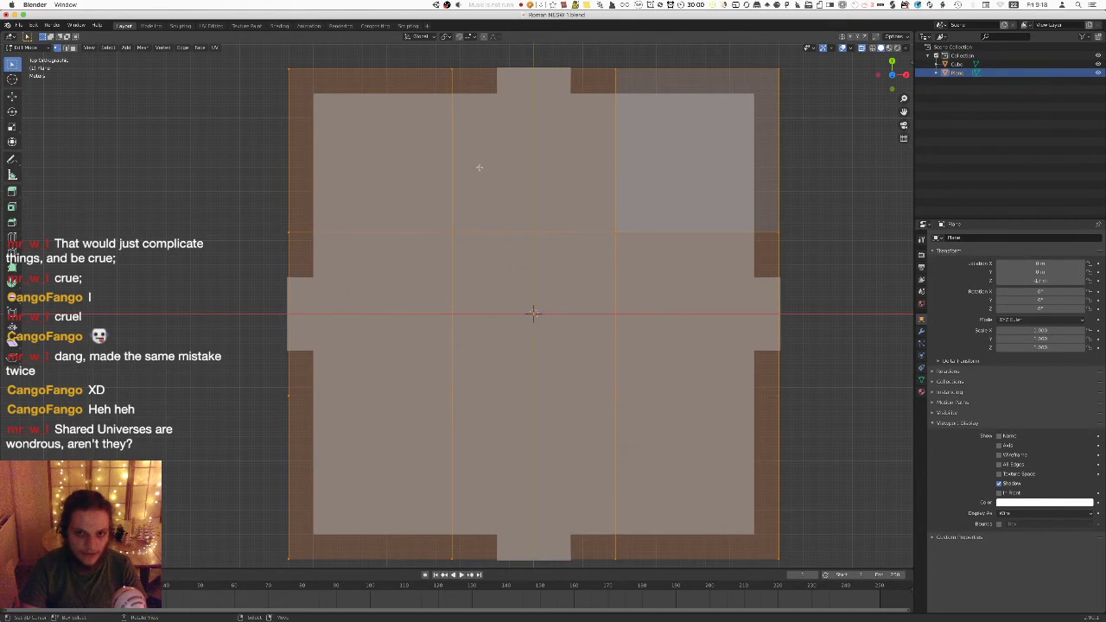
pyautogui.keyDown('shift'); pyautogui.moveTo(525, 150); pyautogui.dragTo(531, 160, button='middle'); pyautogui.keyUp('shift')
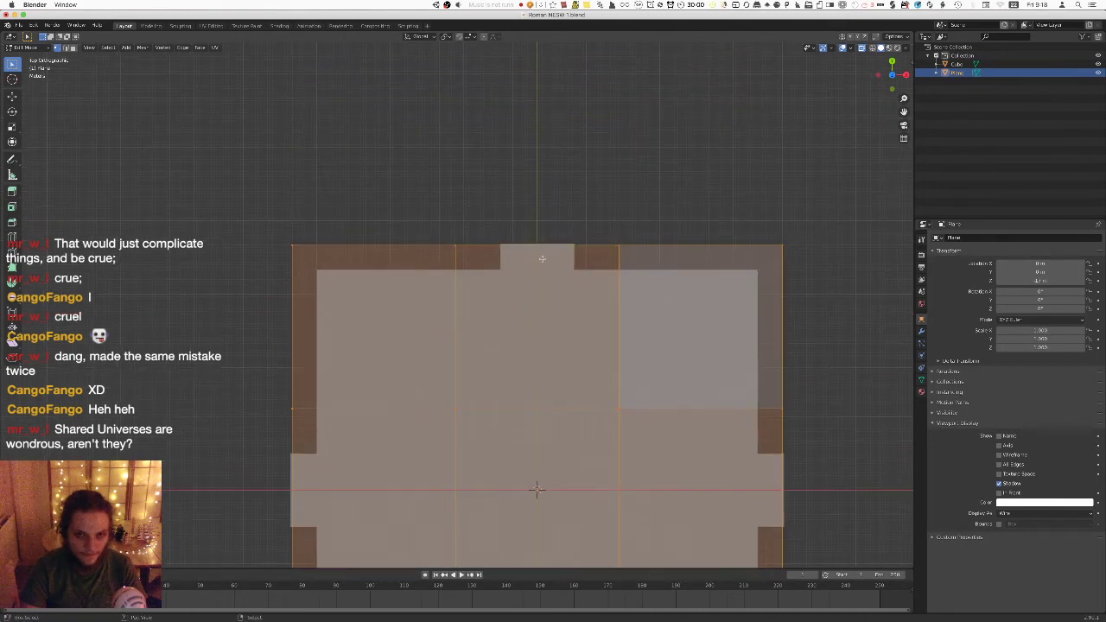
pyautogui.scroll(3, 543, 262)
pyautogui.keyDown('shift'); pyautogui.moveTo(604, 271); pyautogui.dragTo(504, 253, button='middle'); pyautogui.keyUp('shift')
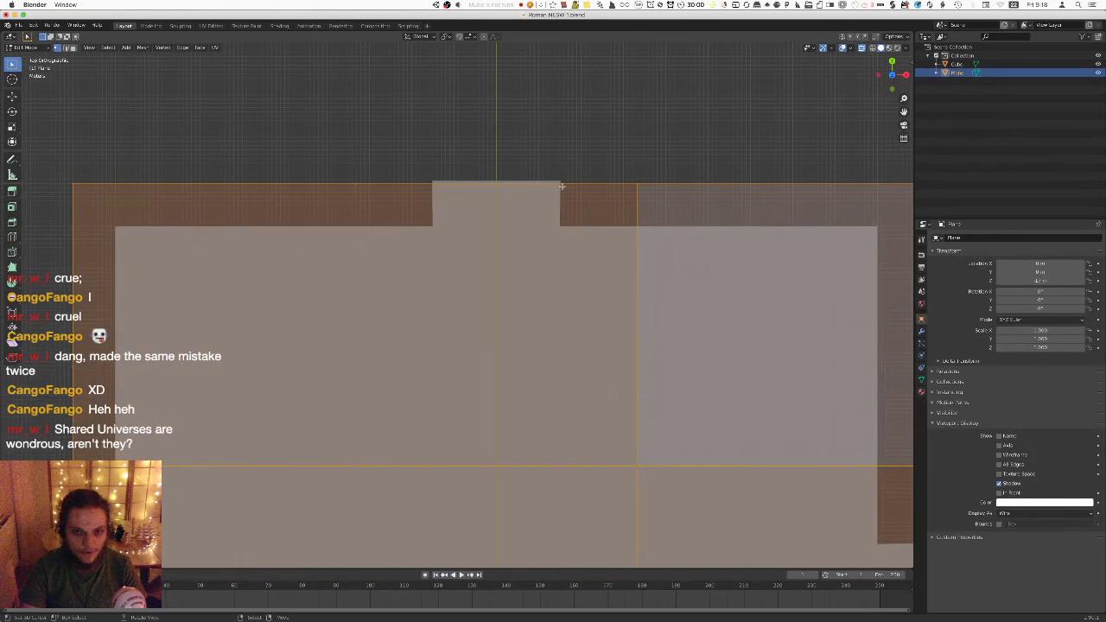
pyautogui.scroll(-2, 562, 173)
pyautogui.scroll(-1, 515, 344)
pyautogui.keyDown('shift'); pyautogui.moveTo(515, 344); pyautogui.dragTo(541, 159, button='middle'); pyautogui.keyUp('shift')
# Select the vertices of the plane's middle north-south strip and scale them to 0.5 along X.
pyautogui.hotkey('alt', 'a')
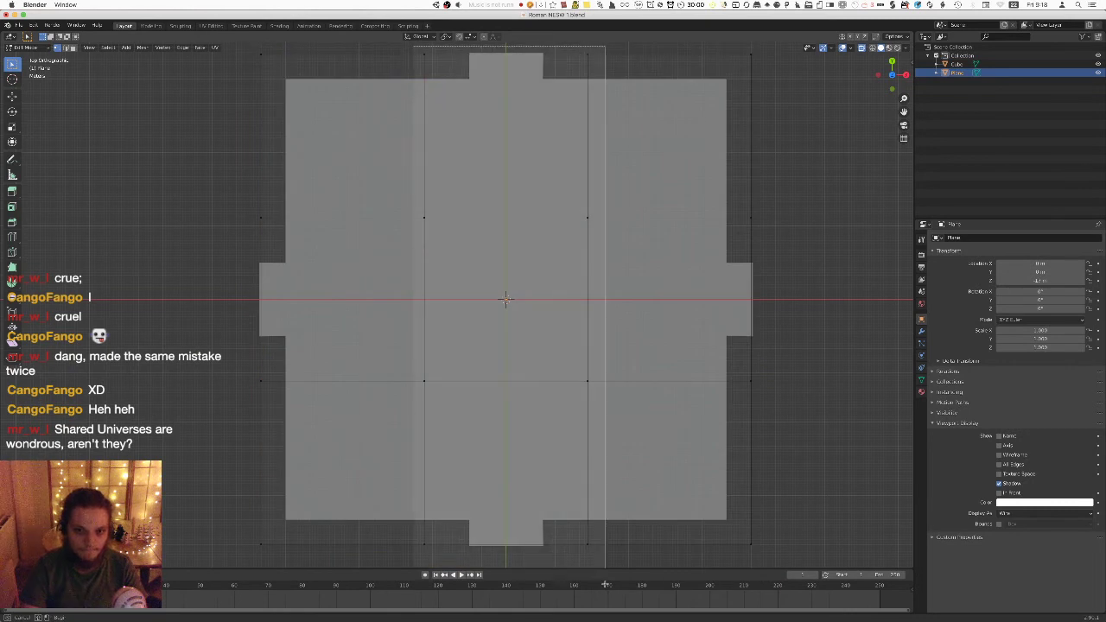
pyautogui.keyDown('alt'); pyautogui.click(537, 211); pyautogui.keyUp('alt')
pyautogui.scroll(4, 537, 211)
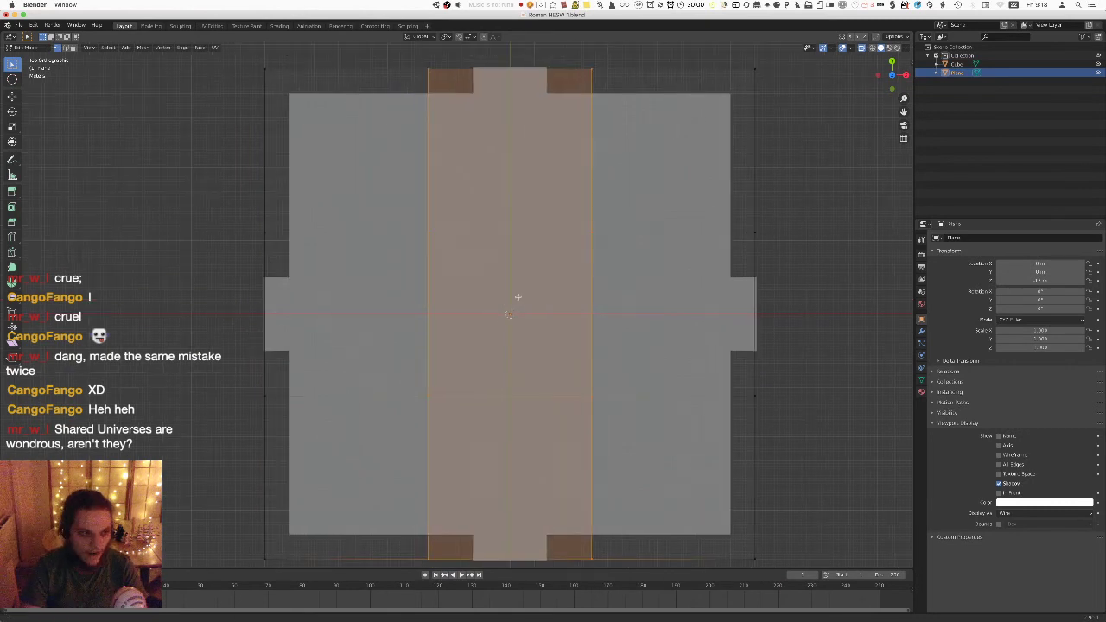
pyautogui.keyDown('shift'); pyautogui.moveTo(562, 132); pyautogui.dragTo(511, 291, button='middle'); pyautogui.keyUp('shift')
pyautogui.press('s')
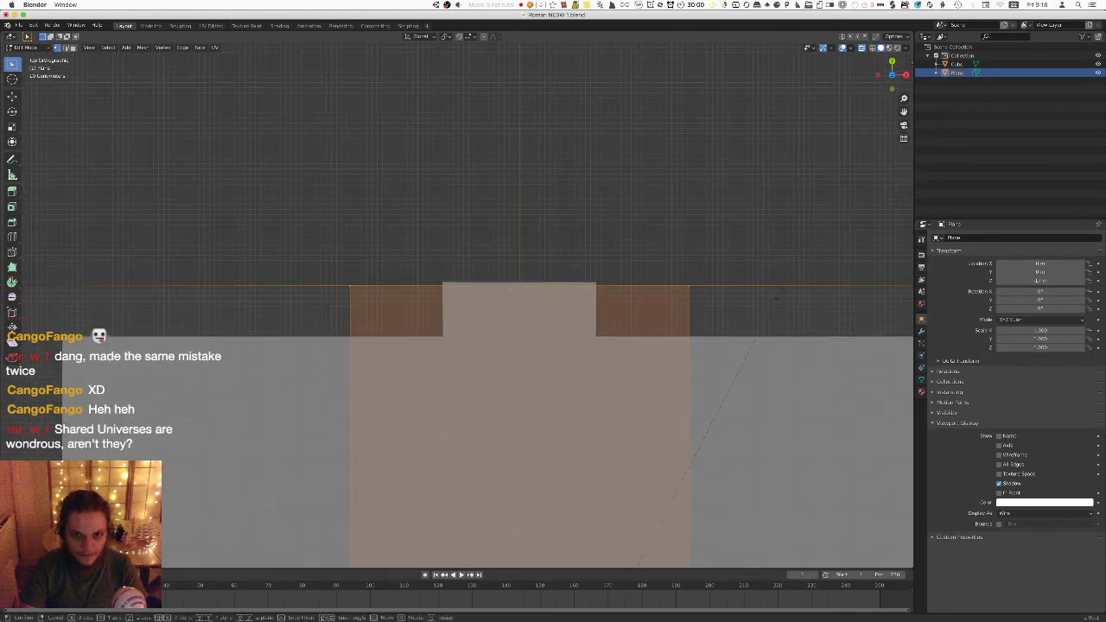
pyautogui.press('x')
pyautogui.press('x')
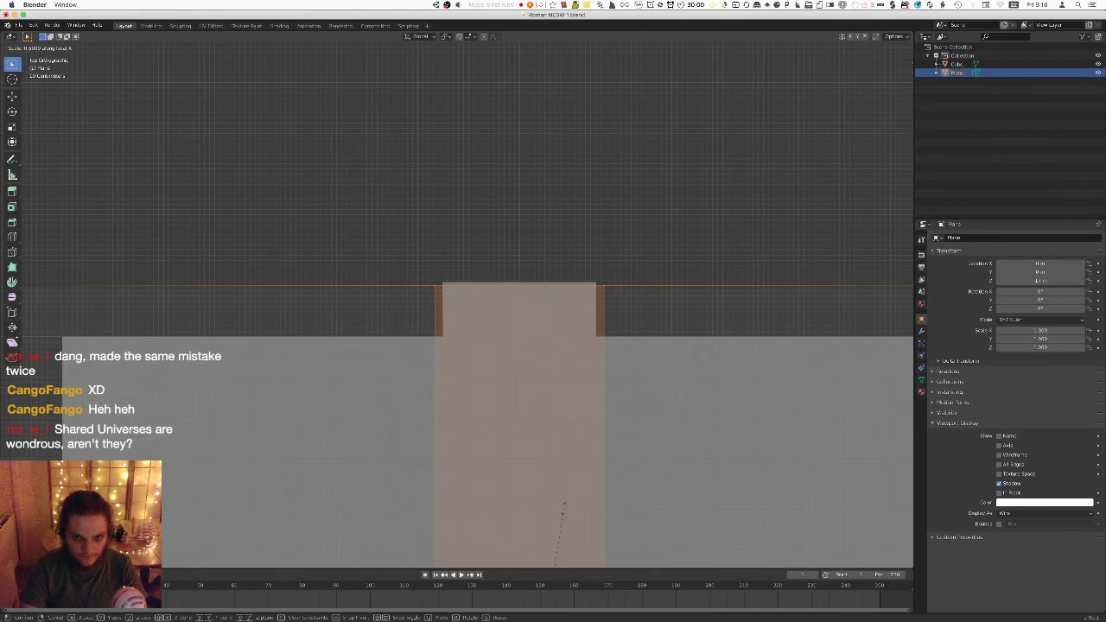
pyautogui.click(563, 503)
# Scale the north-south strip to 0.9 along X to match the doorway's width, and check its fit at the corners.
pyautogui.scroll(2, 523, 292)
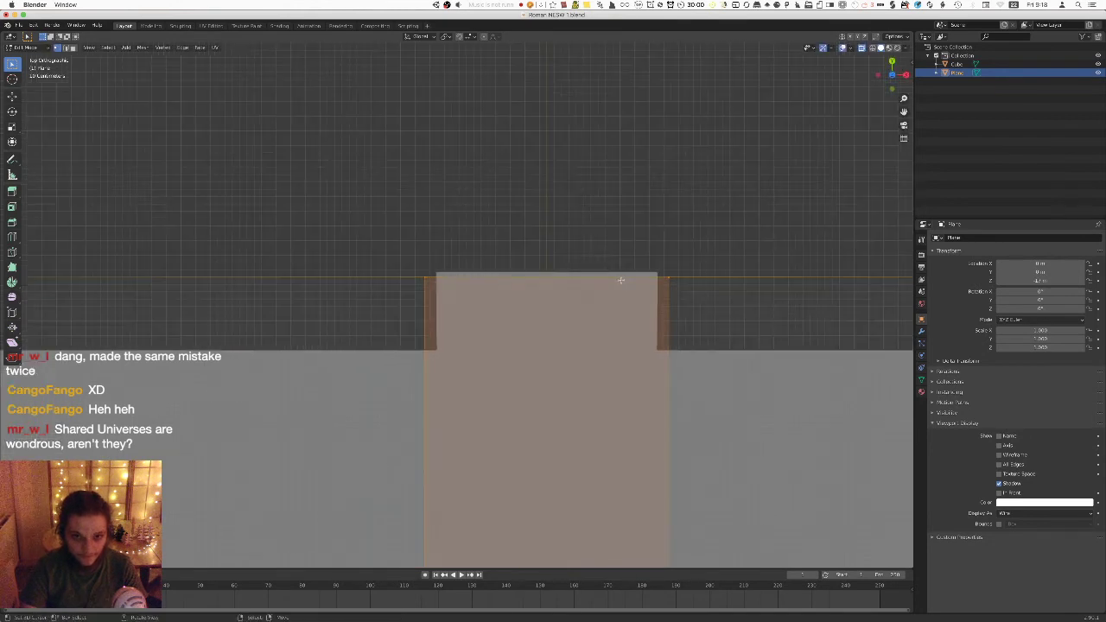
pyautogui.scroll(2, 620, 280)
pyautogui.press('s')
pyautogui.press('x')
pyautogui.press('x')
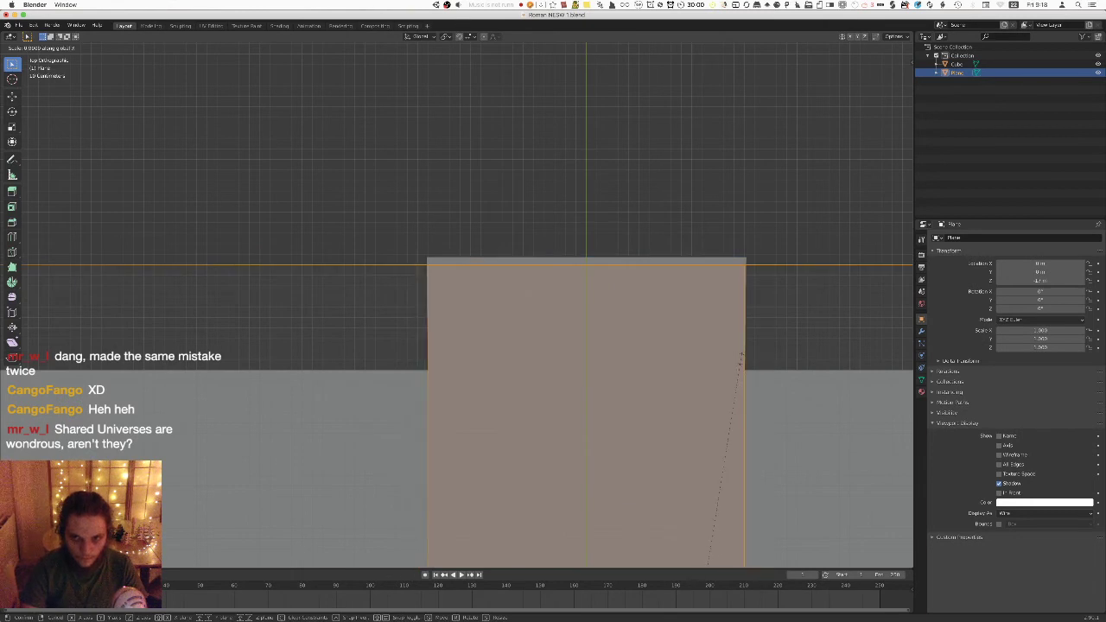
pyautogui.click(741, 355)
pyautogui.scroll(2, 663, 264)
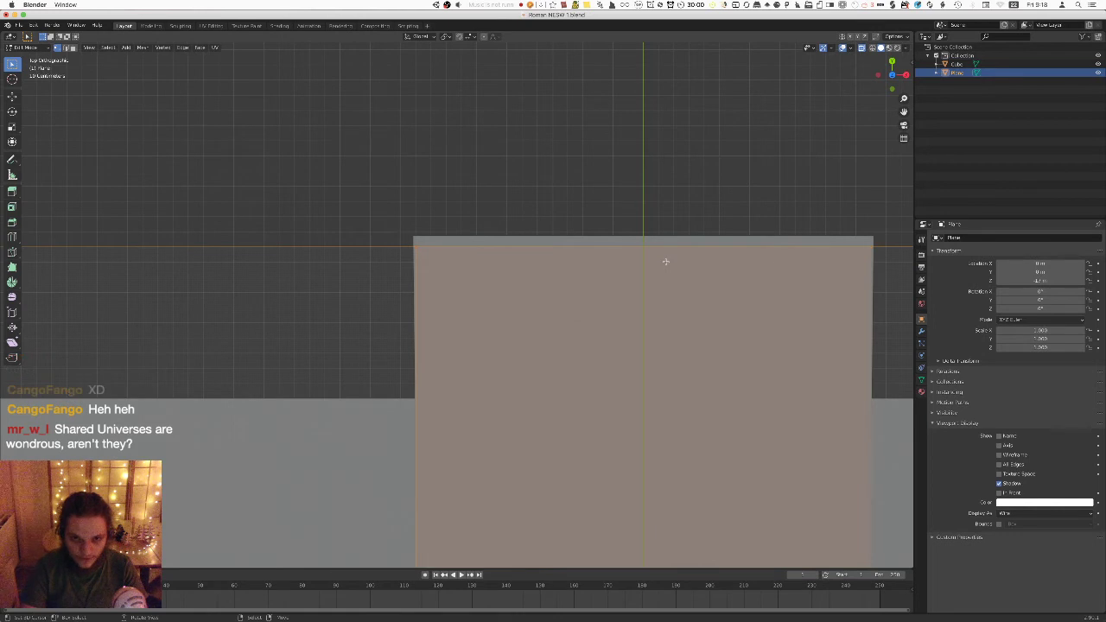
pyautogui.scroll(-1, 617, 228)
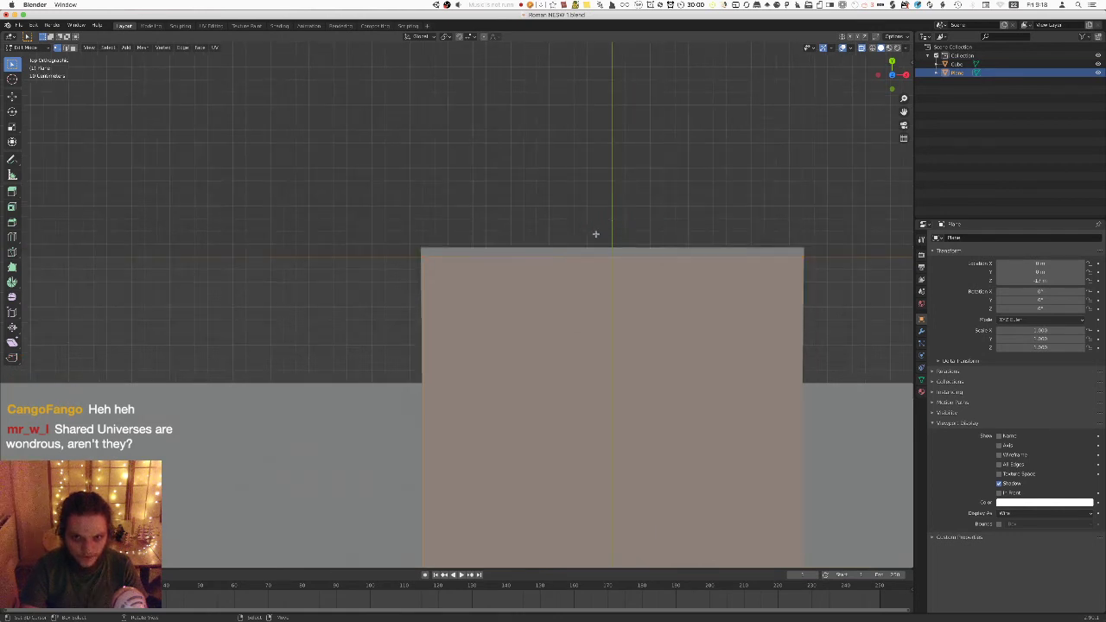
pyautogui.scroll(3, 566, 232)
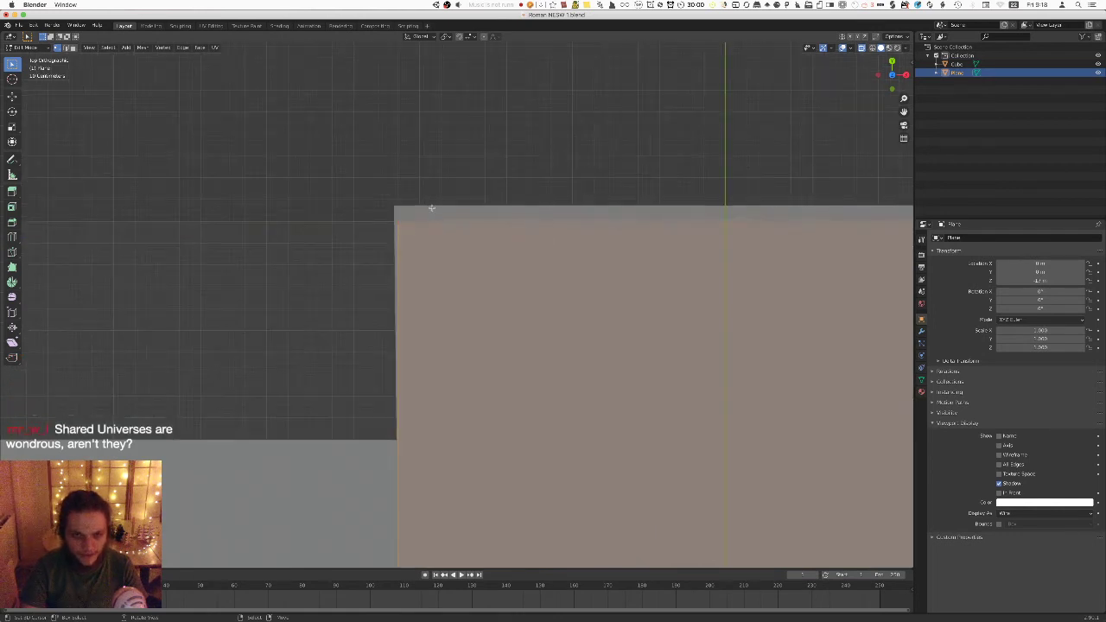
pyautogui.scroll(-5, 427, 191)
pyautogui.scroll(-3, 436, 209)
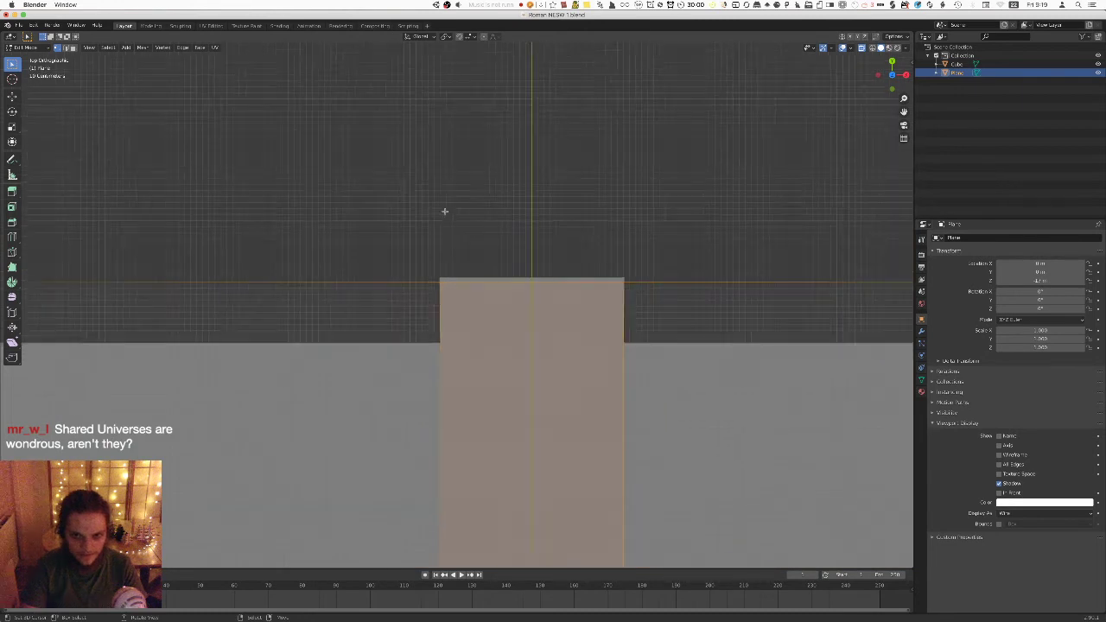
# Select the vertices of the plane's middle east-west strip and scale them to about 0.5 along Y.
pyautogui.keyDown('shift'); pyautogui.moveTo(610, 418); pyautogui.dragTo(536, 92, button='middle'); pyautogui.keyUp('shift')
pyautogui.scroll(-3, 615, 238)
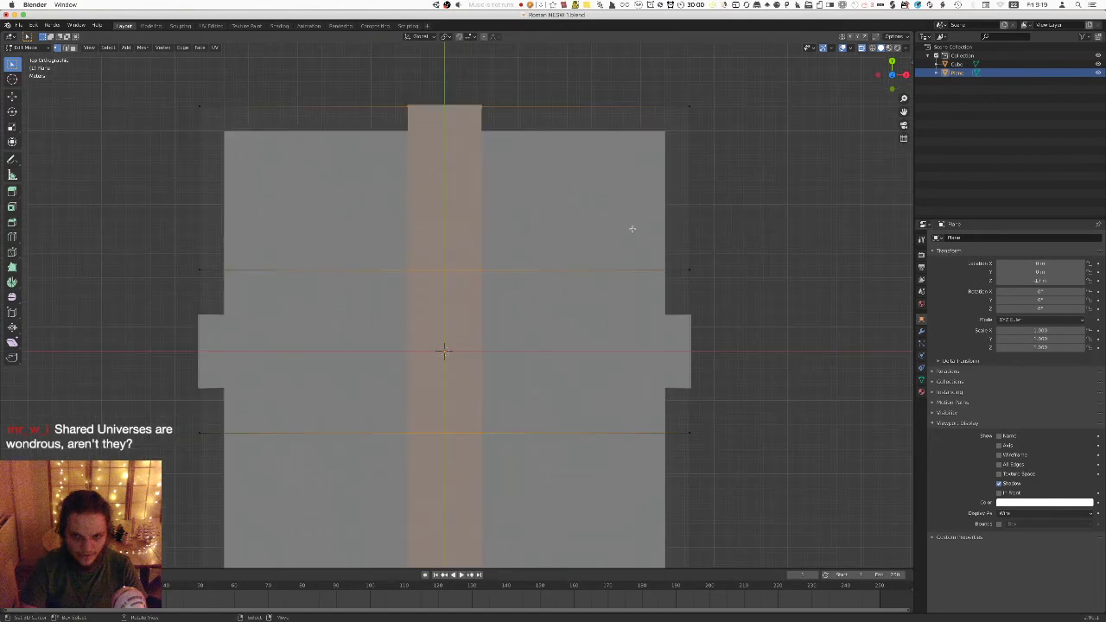
pyautogui.press('a')
pyautogui.moveTo(175, 235); pyautogui.dragTo(734, 473)
pyautogui.keyDown('shift'); pyautogui.moveTo(671, 395); pyautogui.dragTo(615, 365, button='middle'); pyautogui.keyUp('shift')
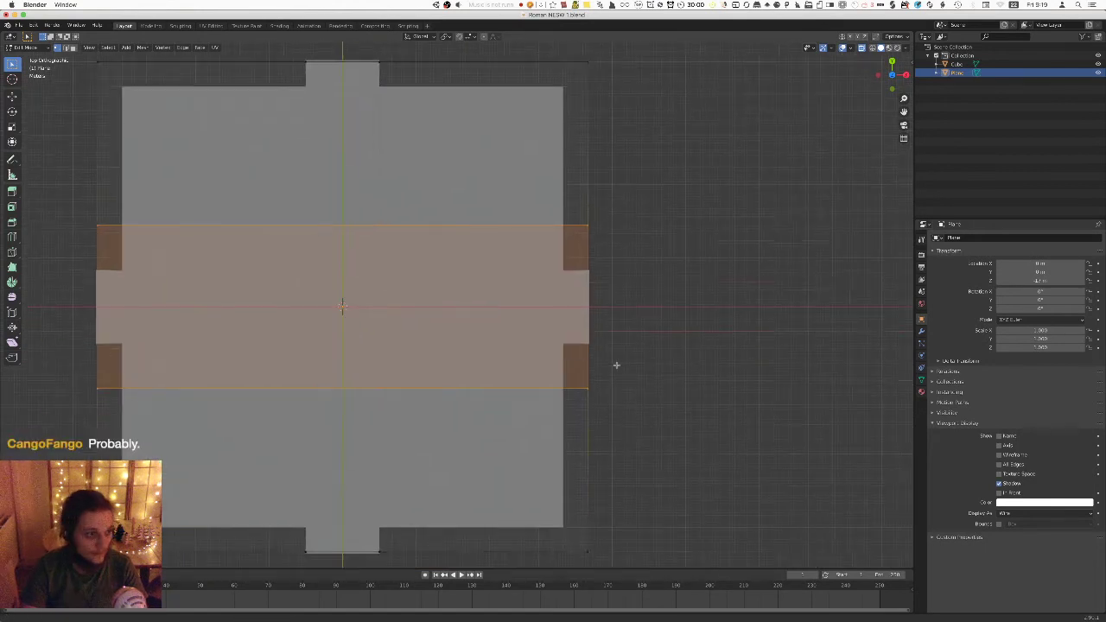
pyautogui.scroll(2, 555, 286)
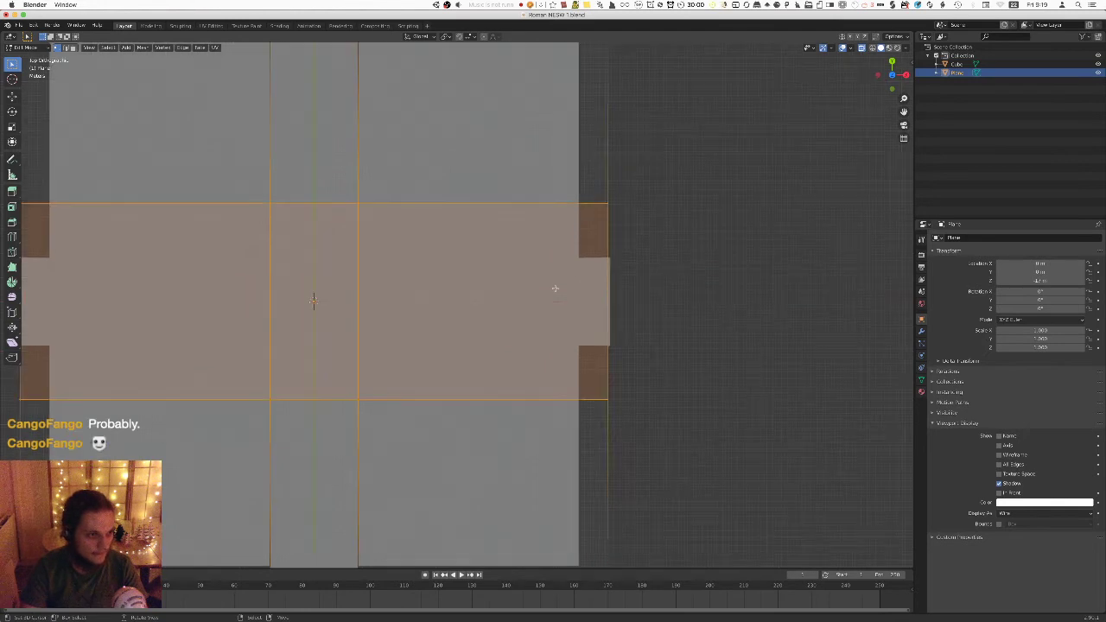
pyautogui.scroll(1, 557, 288)
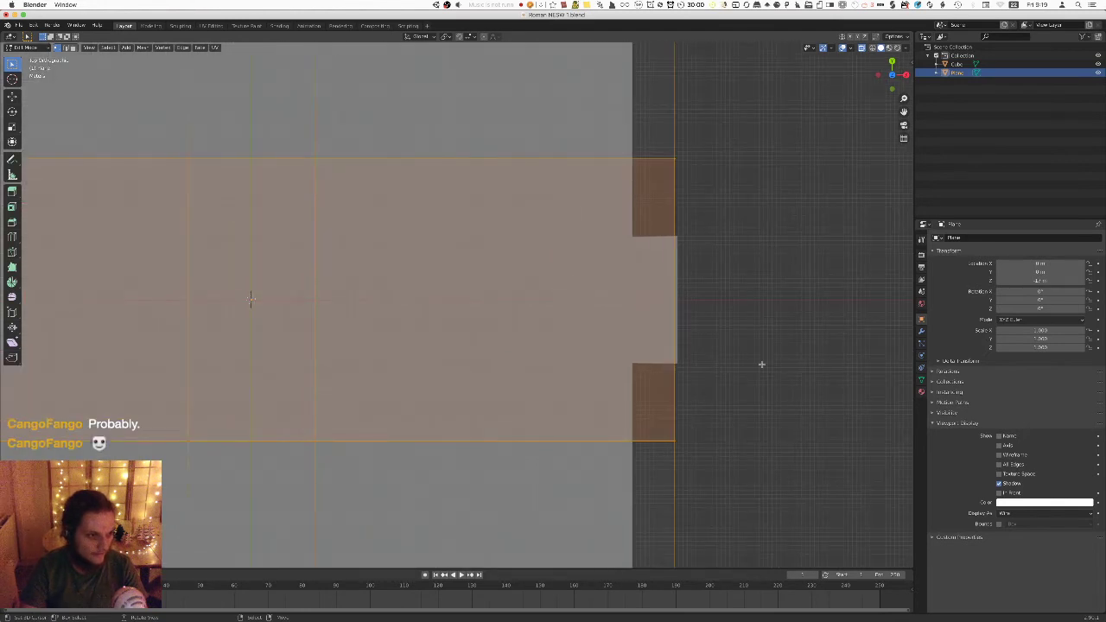
pyautogui.keyDown('shift'); pyautogui.moveTo(755, 388); pyautogui.dragTo(692, 337, button='middle'); pyautogui.keyUp('shift')
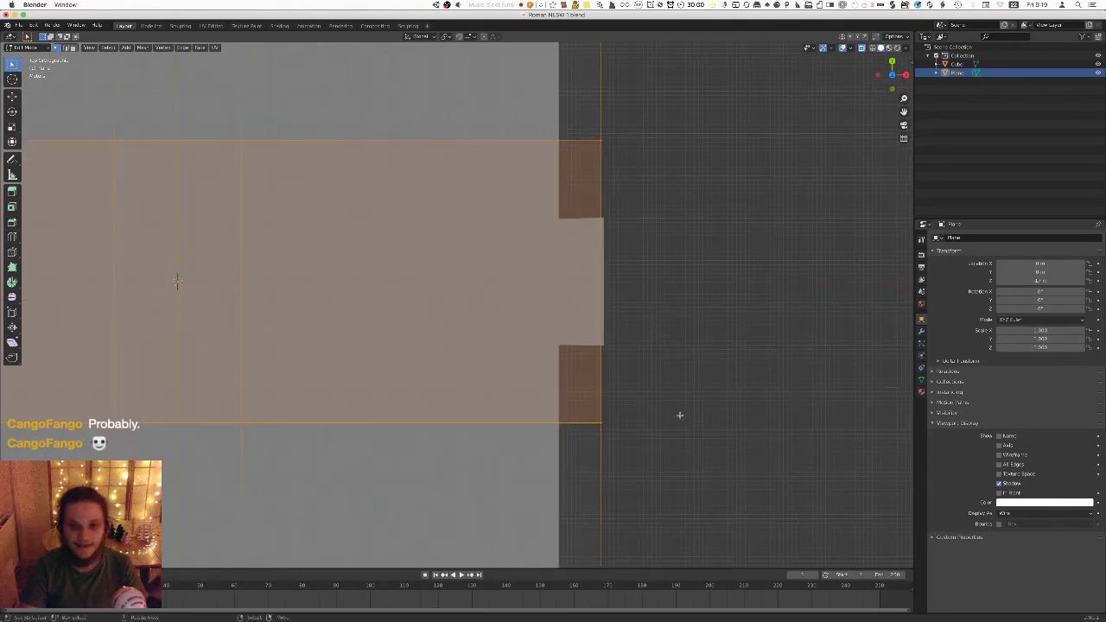
pyautogui.press('s')
pyautogui.press('y')
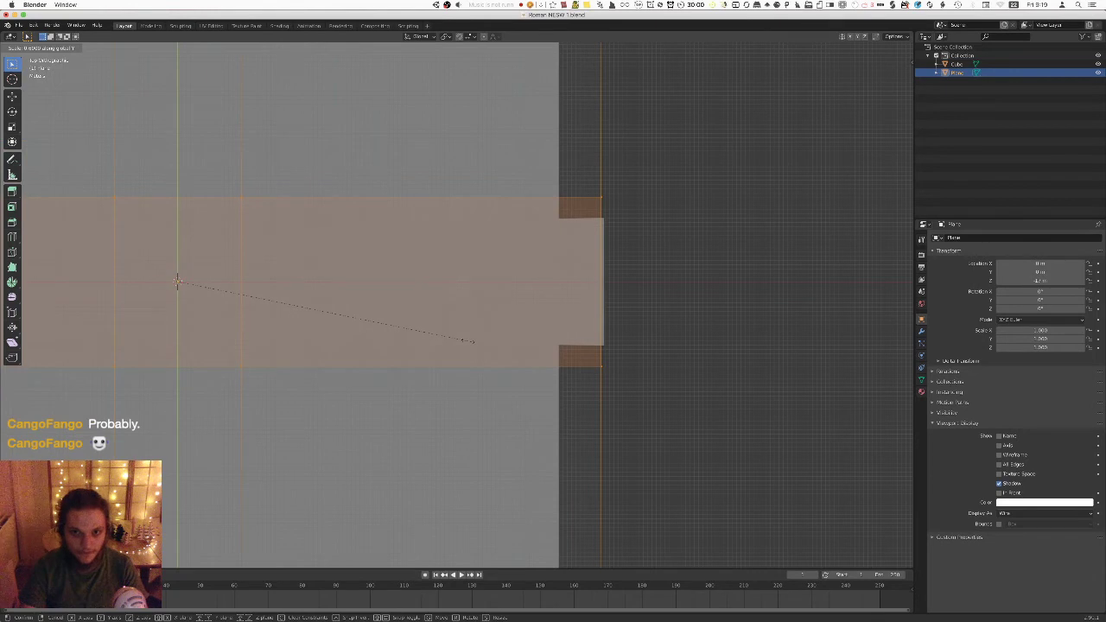
pyautogui.click(437, 324)
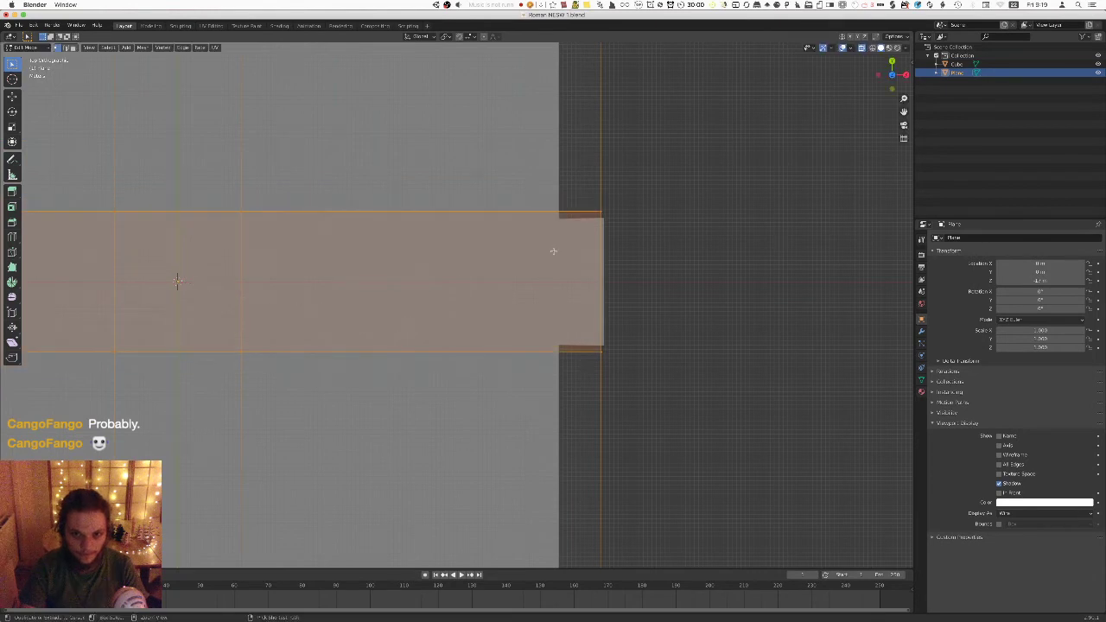
# Scale the east-west strip to about 0.9 along Y to match the east doorway's width, and return to Object Mode.
pyautogui.scroll(3, 558, 253)
pyautogui.keyDown('shift'); pyautogui.moveTo(651, 291); pyautogui.dragTo(501, 371, button='middle'); pyautogui.keyUp('shift')
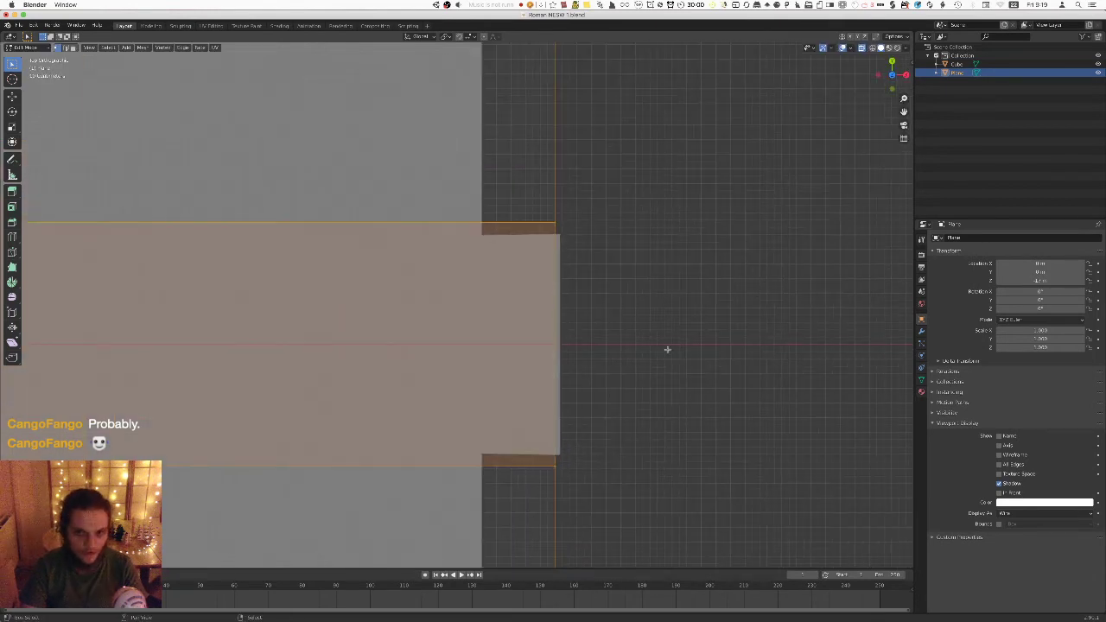
pyautogui.press('s')
pyautogui.press('y')
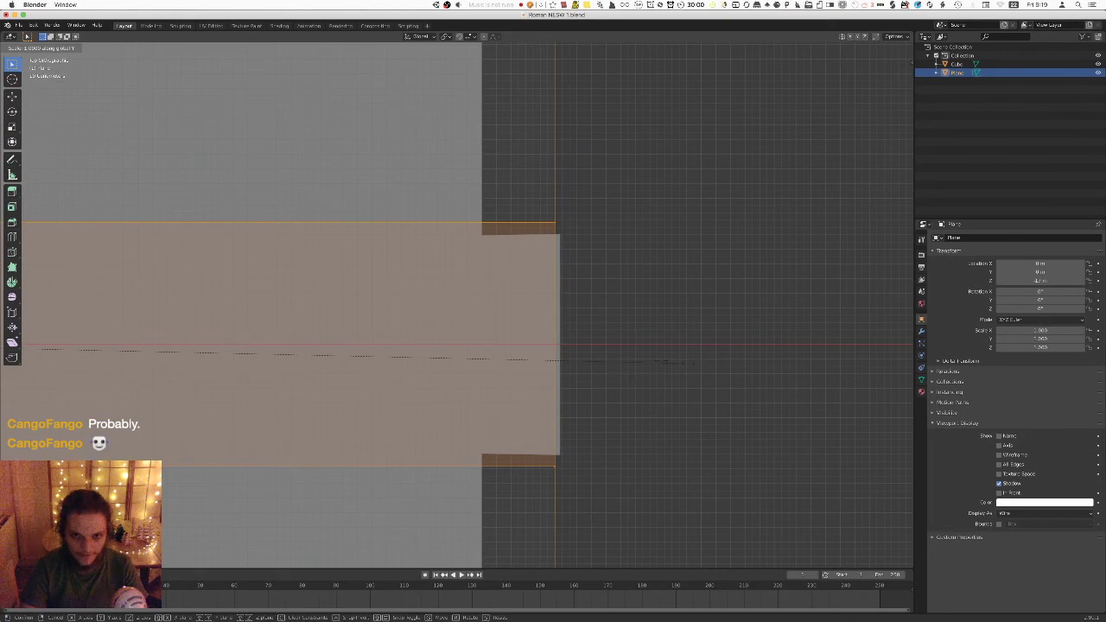
pyautogui.click(629, 362)
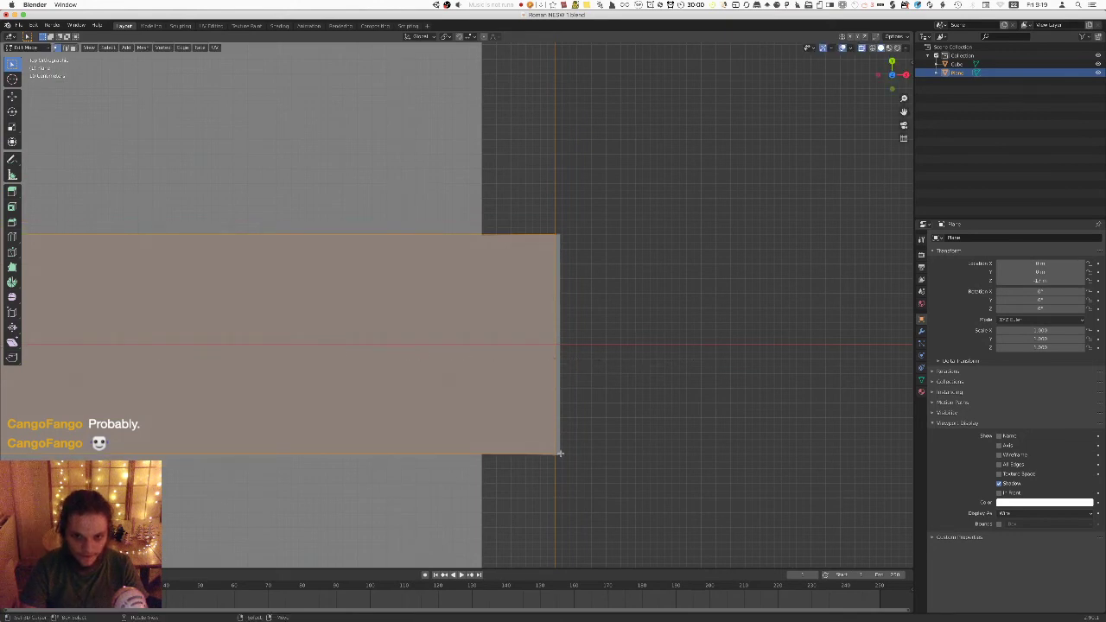
pyautogui.scroll(-1, 560, 453)
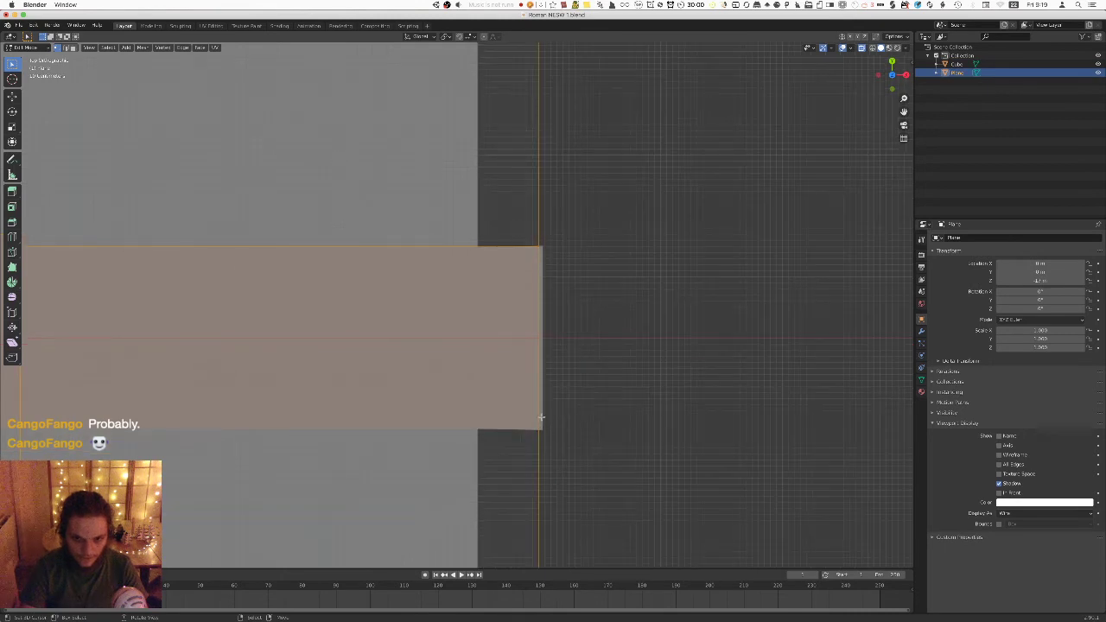
pyautogui.scroll(-4, 605, 352)
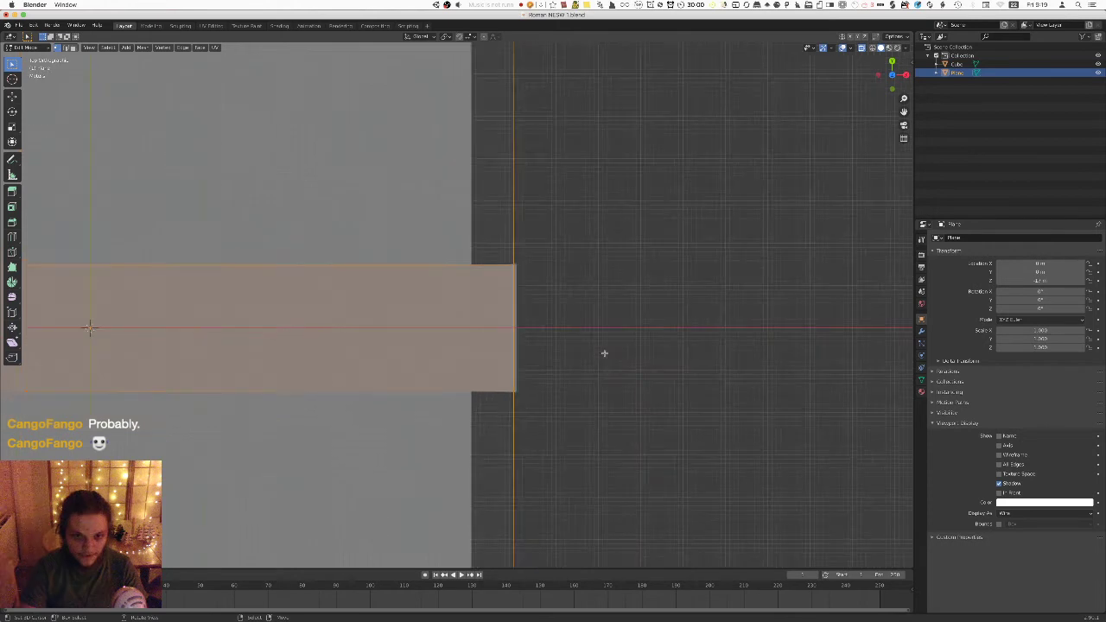
pyautogui.scroll(-2, 548, 346)
pyautogui.keyDown('shift'); pyautogui.moveTo(548, 346); pyautogui.dragTo(723, 349, button='middle'); pyautogui.keyUp('shift')
pyautogui.press('Tab')
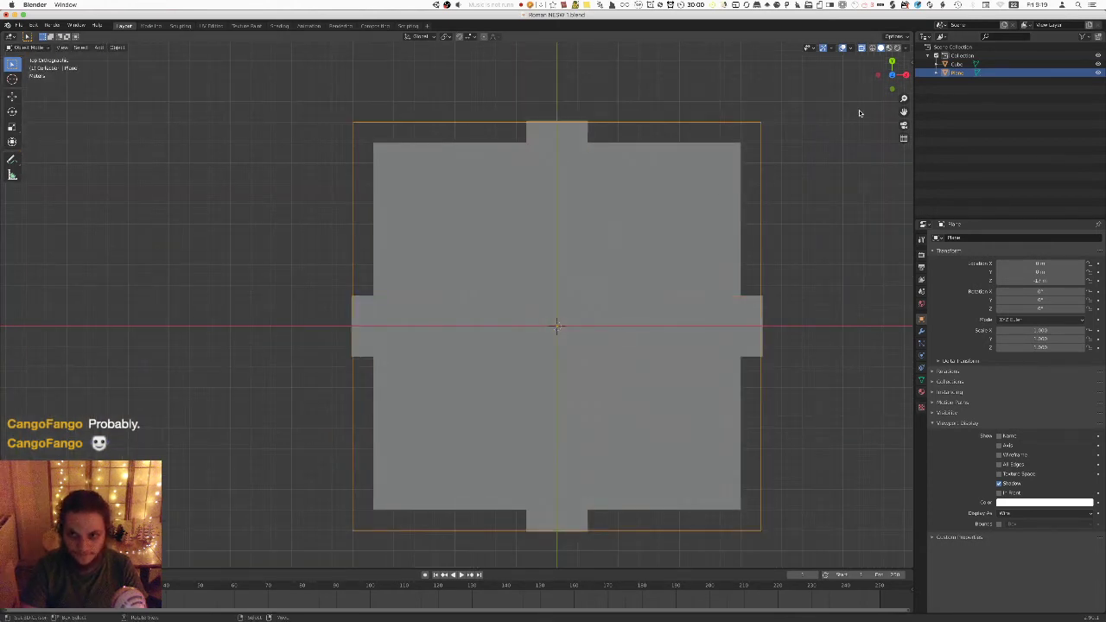
# Switch the viewport to wireframe shading and hide the Cube so that only the plane's grid is displayed.
pyautogui.click(872, 48)
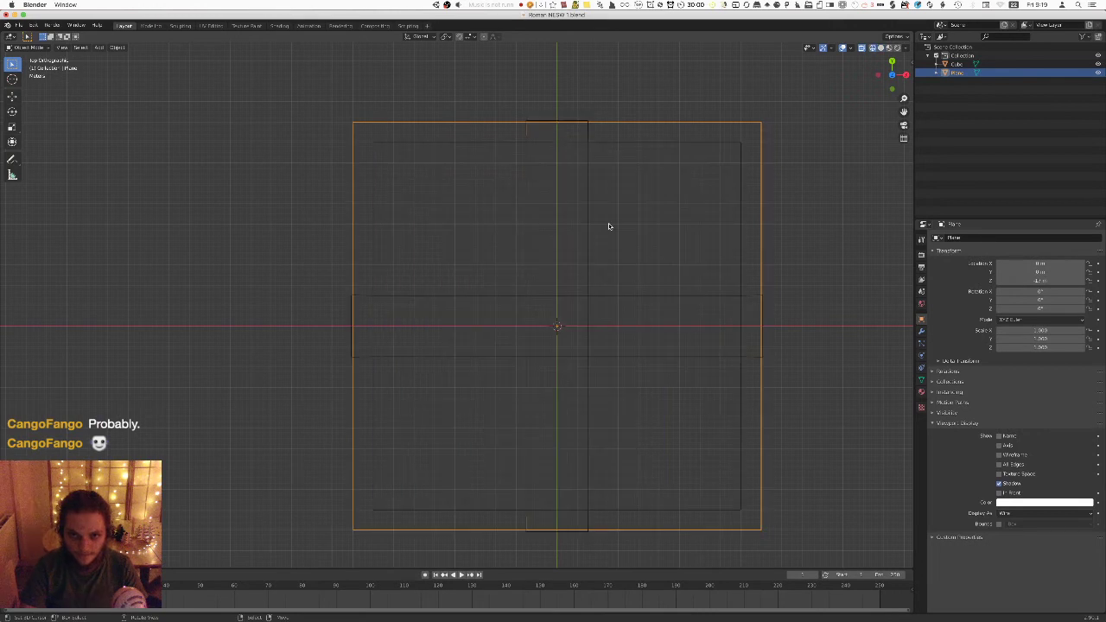
pyautogui.click(1098, 64)
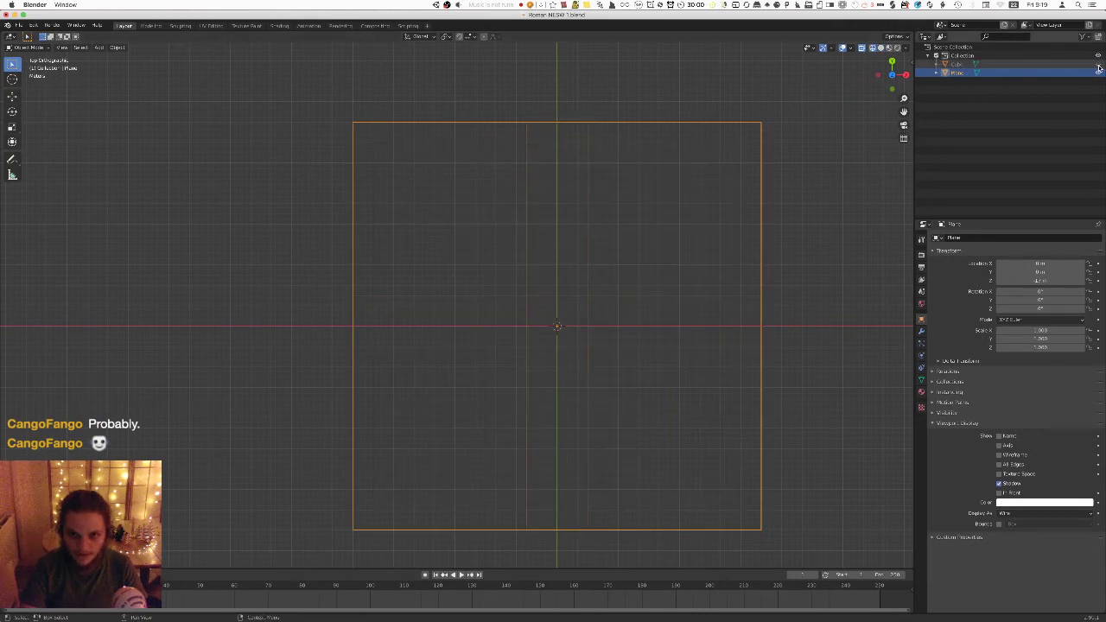
pyautogui.scroll(2, 536, 301)
pyautogui.moveTo(535, 297); pyautogui.dragTo(566, 297, button='middle')
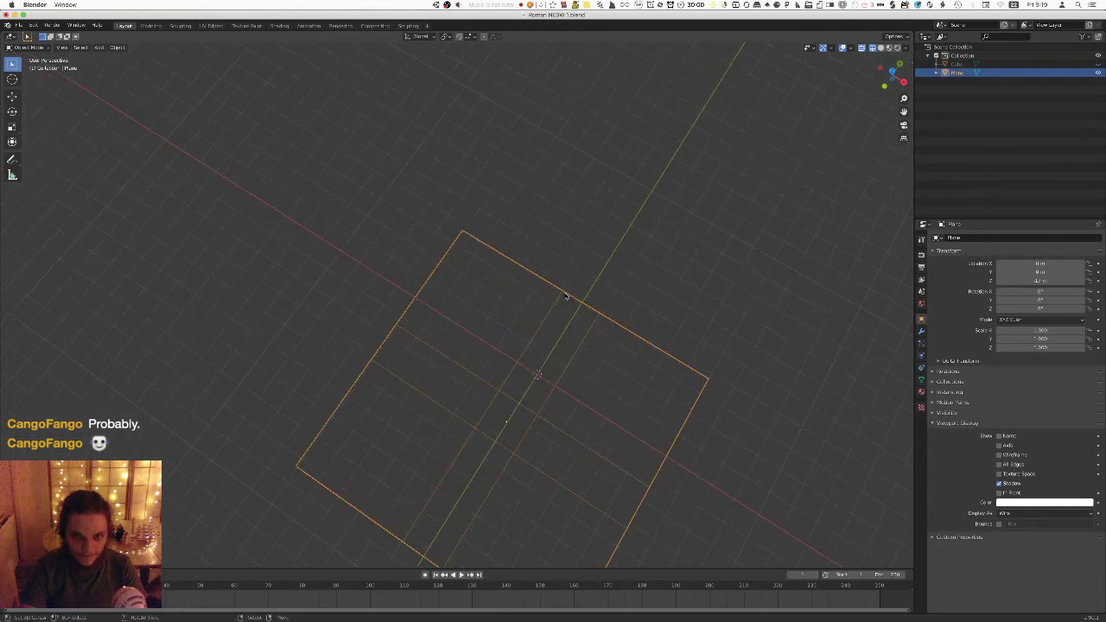
pyautogui.press('KP_7')
pyautogui.press('Tab')
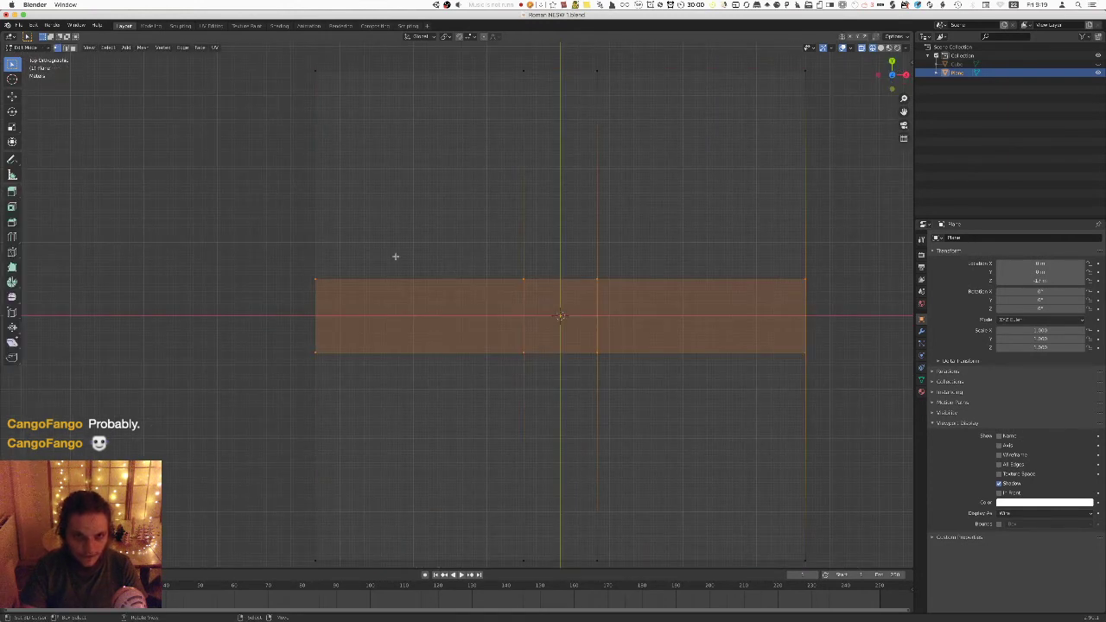
pyautogui.click(312, 279)
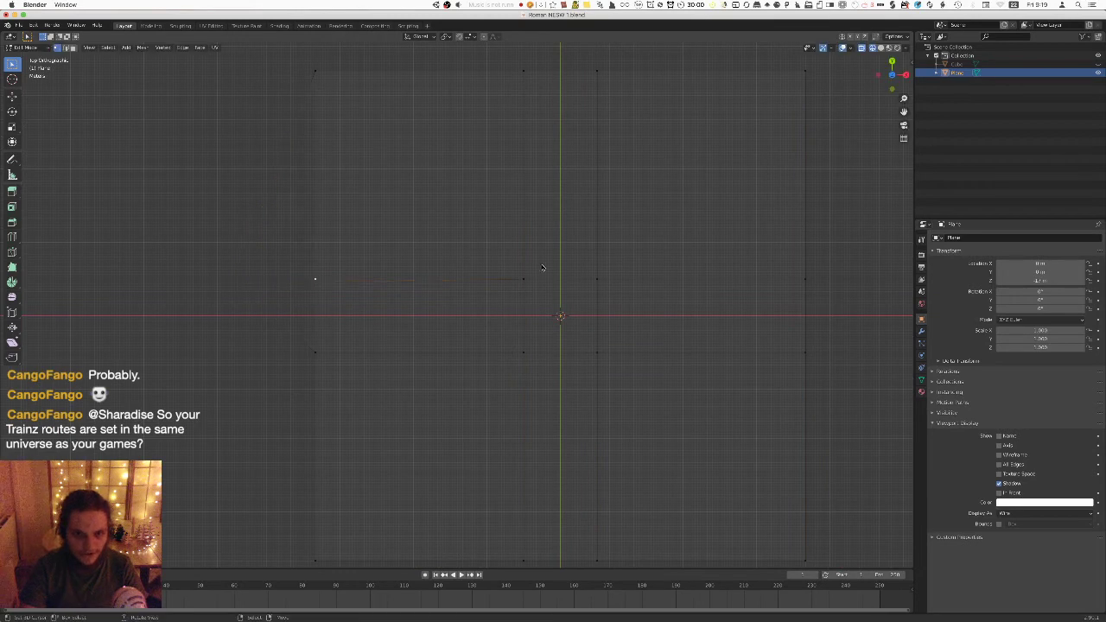
pyautogui.press('Tab')
# Examine the isolated plane's outer edge and its grid divisions from directly above.
pyautogui.keyDown('shift'); pyautogui.moveTo(562, 276); pyautogui.dragTo(448, 280, button='middle'); pyautogui.keyUp('shift')
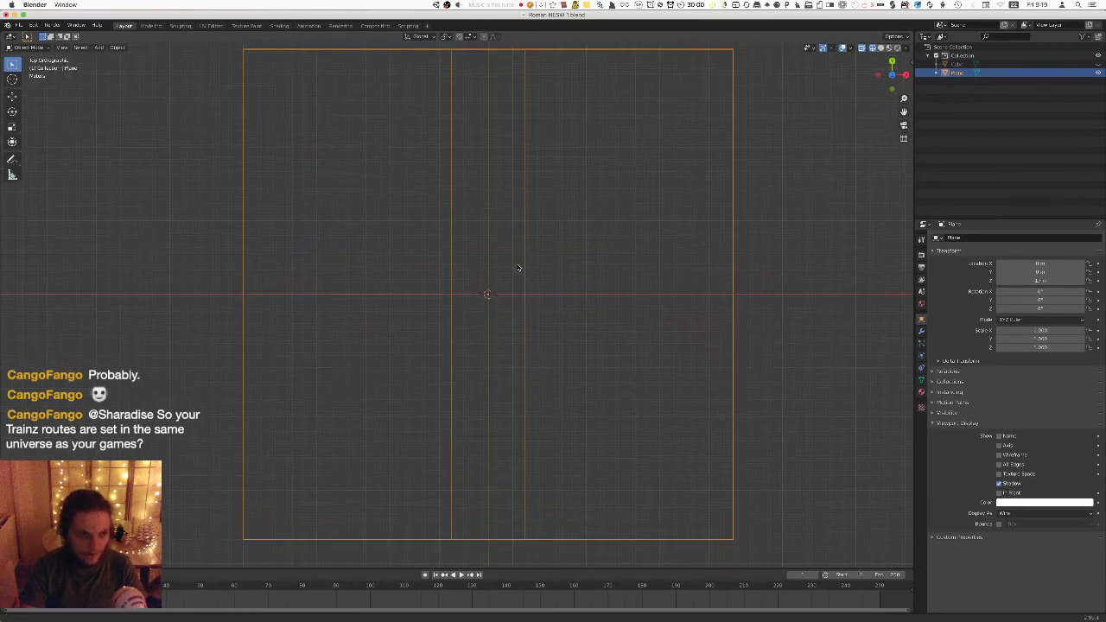
pyautogui.scroll(1, 449, 280)
pyautogui.keyDown('shift'); pyautogui.moveTo(371, 311); pyautogui.dragTo(519, 326, button='middle'); pyautogui.keyUp('shift')
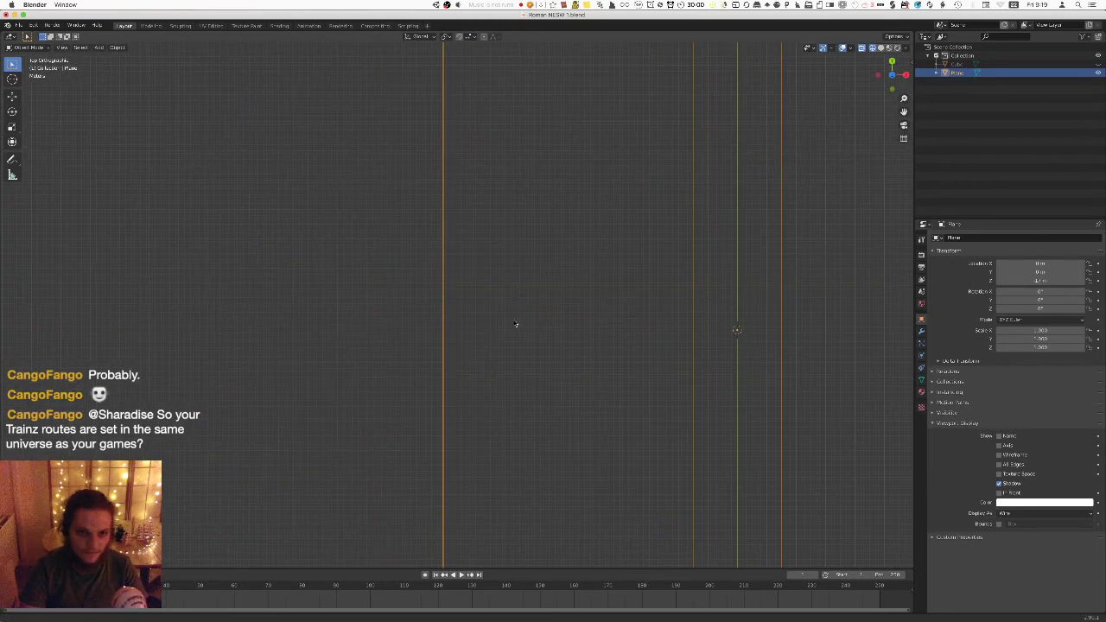
pyautogui.scroll(2, 483, 327)
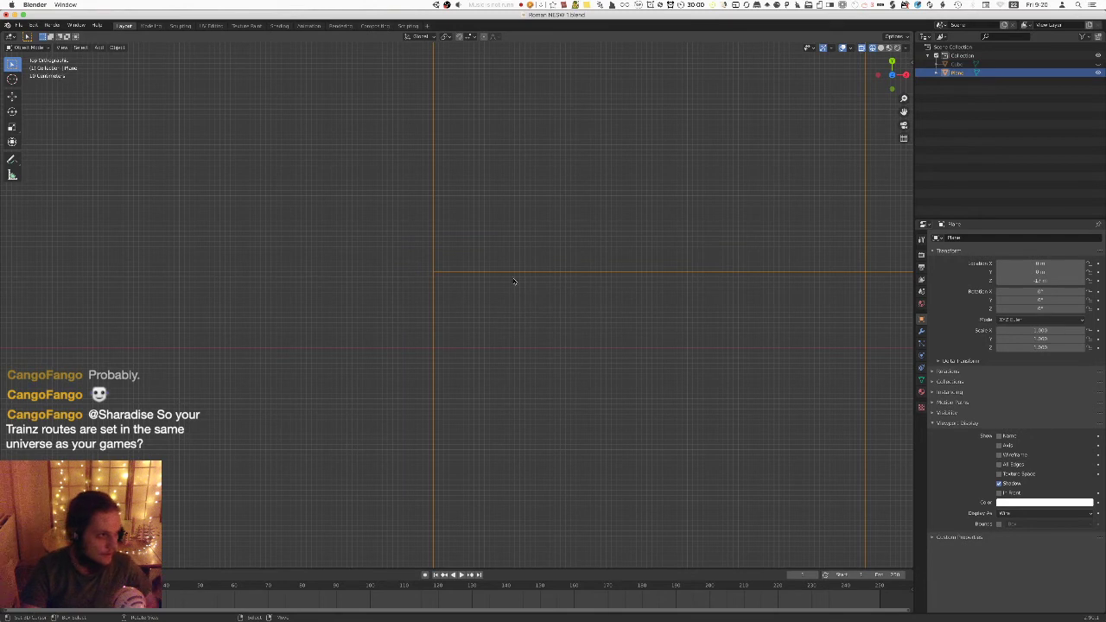
pyautogui.scroll(-2, 416, 210)
pyautogui.scroll(-4, 417, 210)
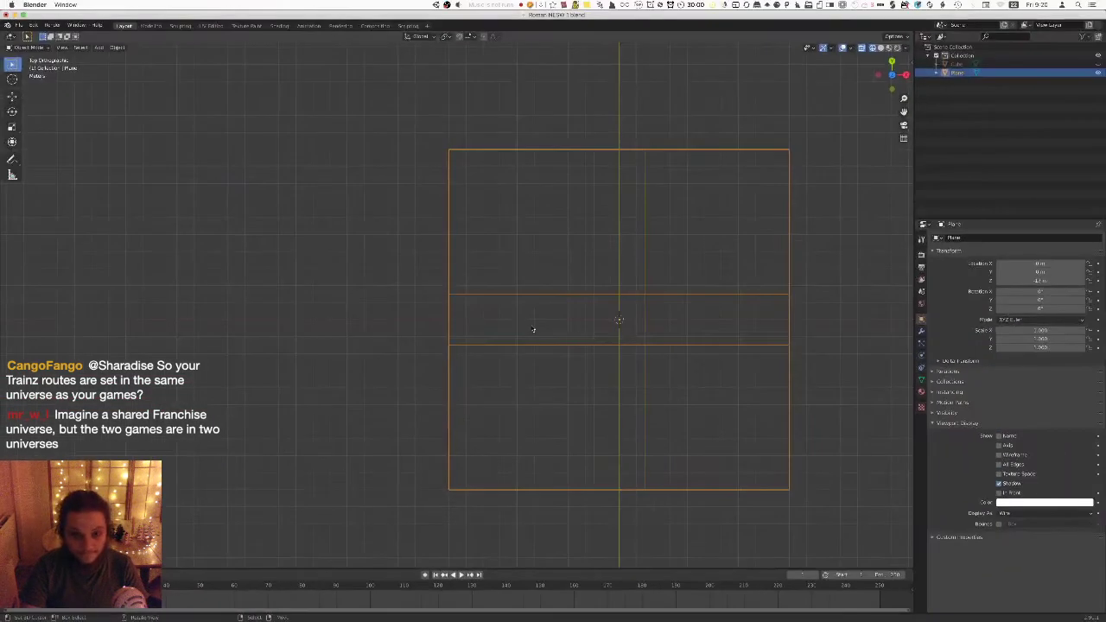
pyautogui.keyDown('shift'); pyautogui.moveTo(593, 331); pyautogui.dragTo(458, 312, button='middle'); pyautogui.keyUp('shift')
pyautogui.scroll(2, 453, 263)
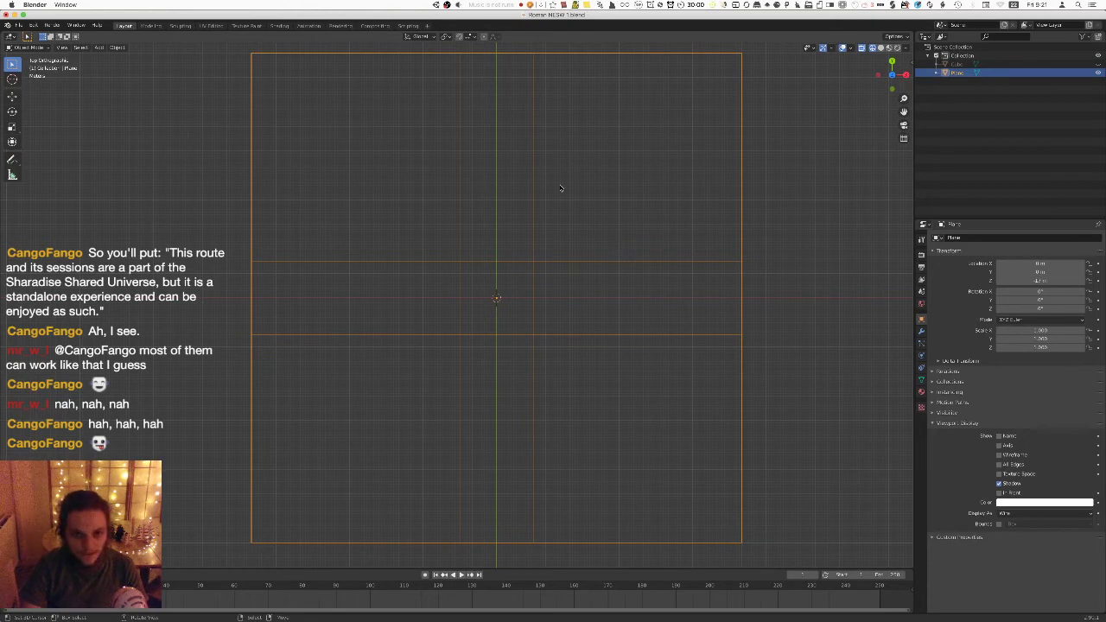
pyautogui.press('Tab')
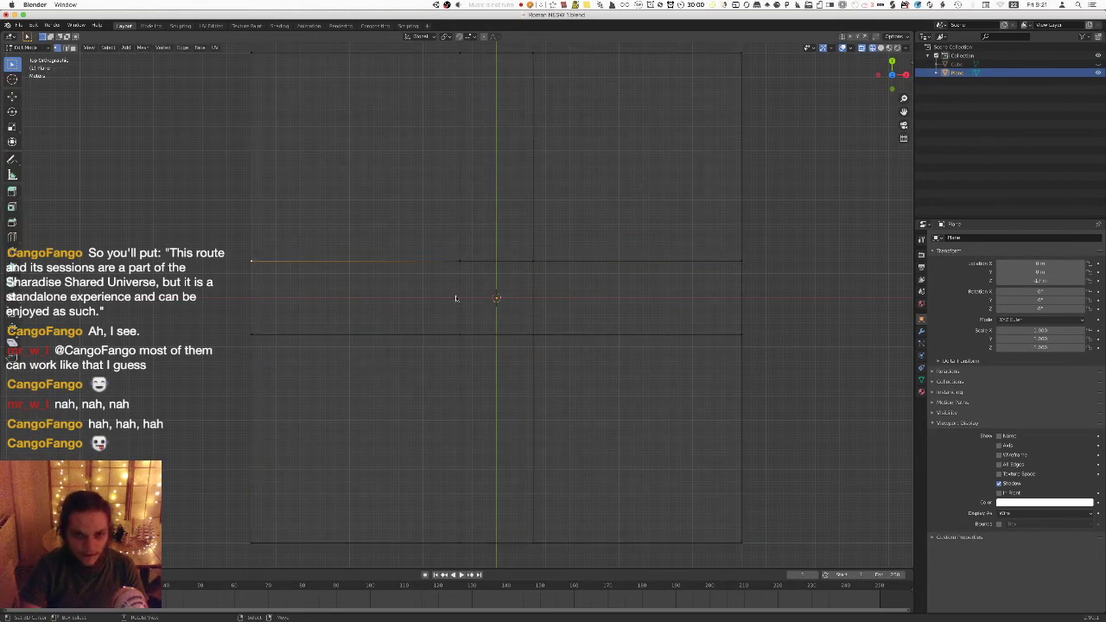
pyautogui.press('Tab')
# Unhide the Cube and select both it and the Plane in wireframe to compare their outlines.
pyautogui.click(1098, 65)
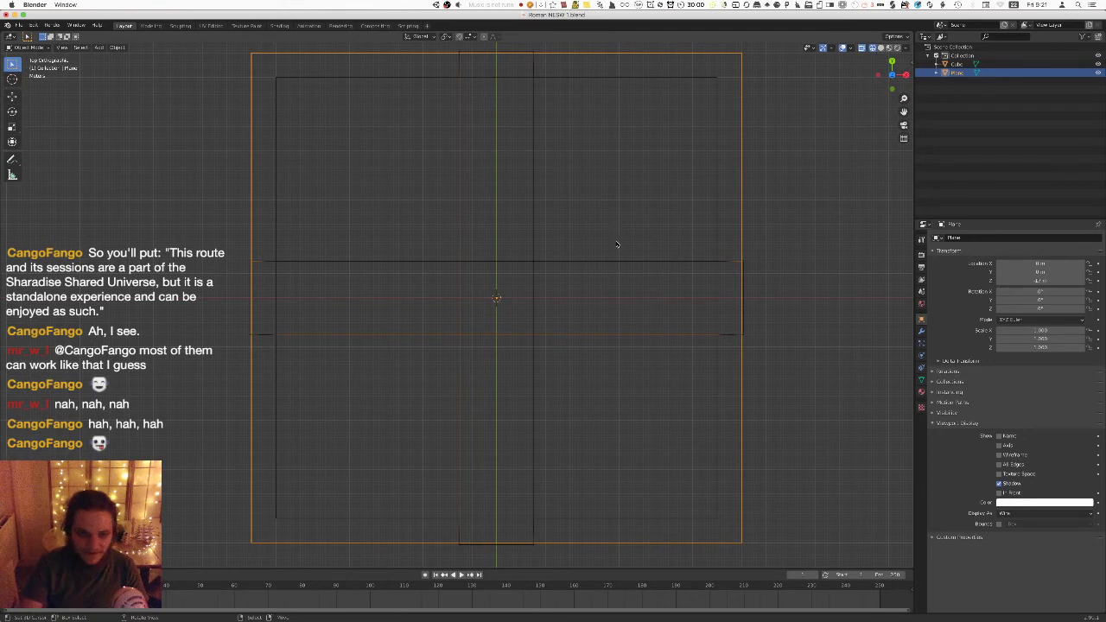
pyautogui.click(272, 260)
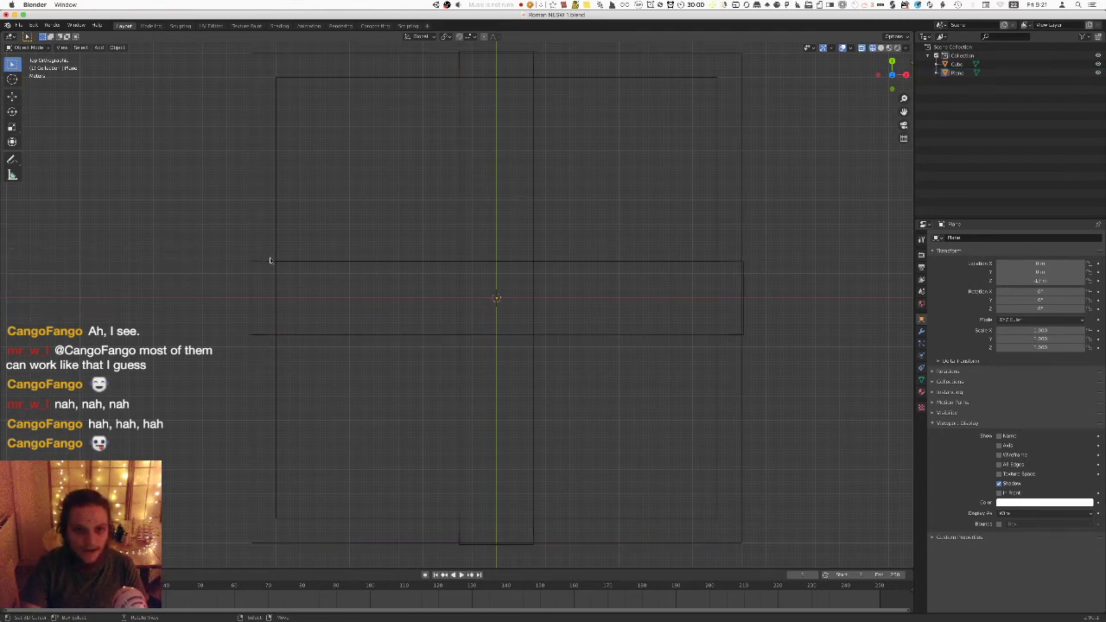
pyautogui.click(278, 263)
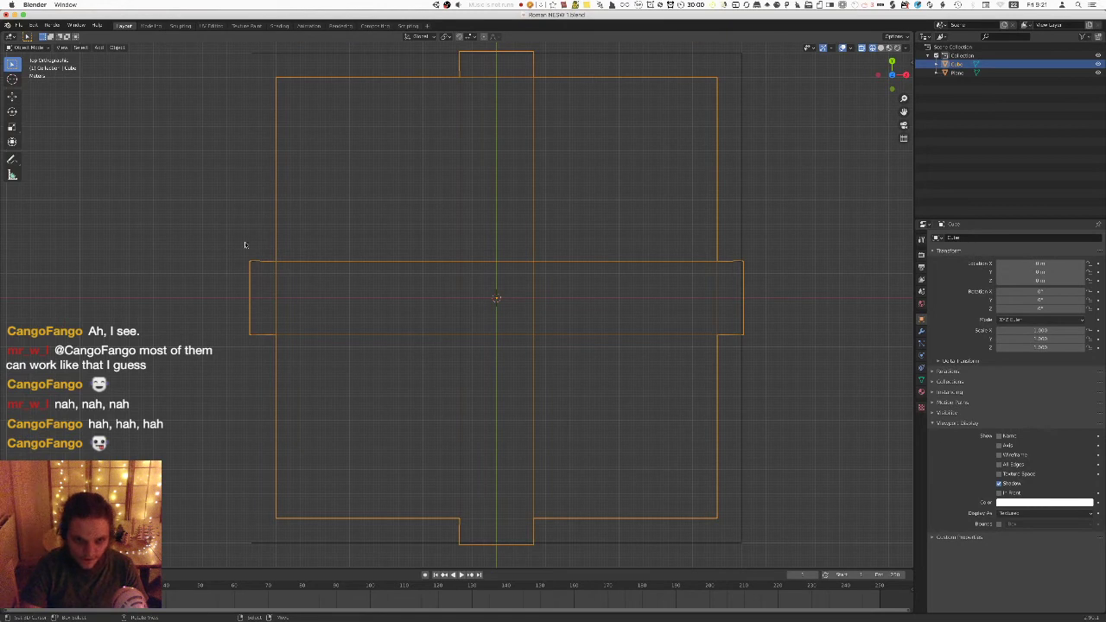
pyautogui.click(249, 250)
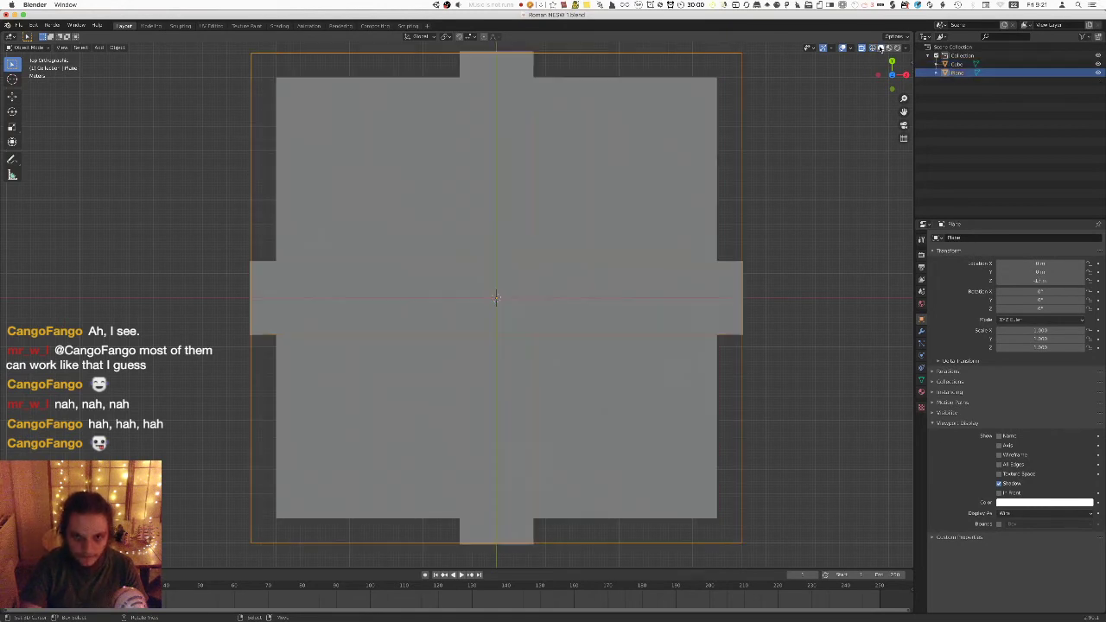
pyautogui.click(880, 47)
pyautogui.click(873, 47)
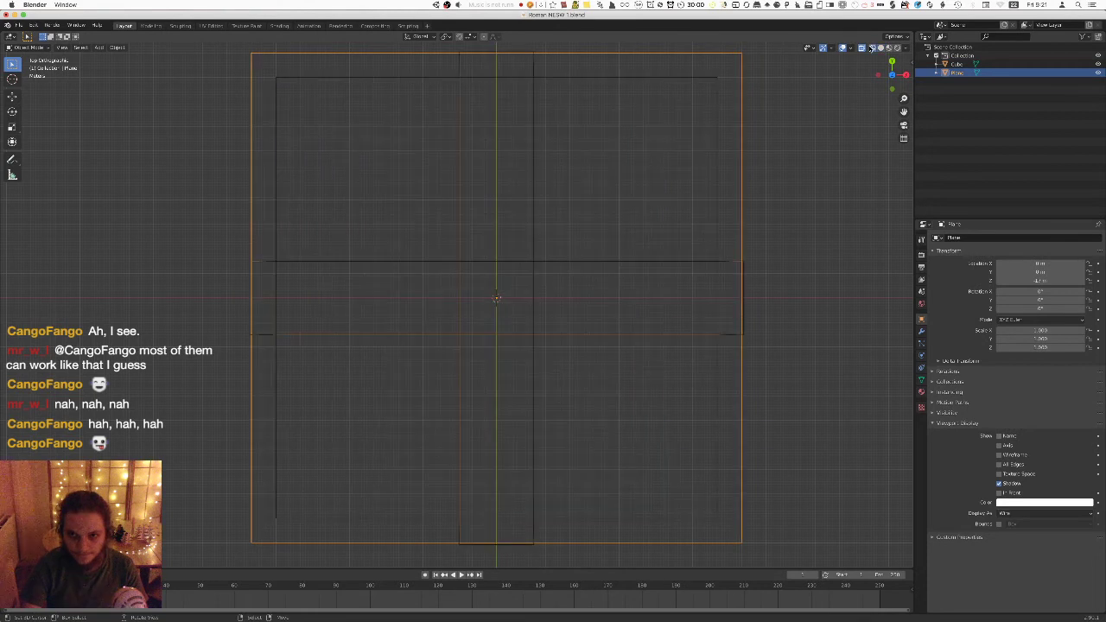
pyautogui.press('a')
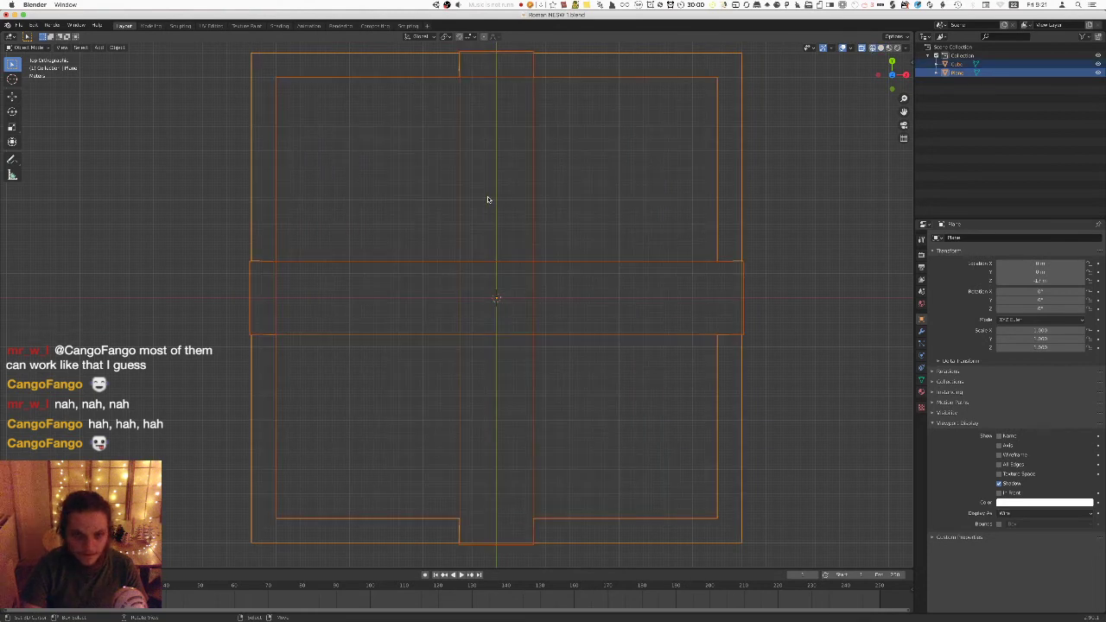
# Inspect the overlapping outlines around the north doorway and calculate 7.5/2 in Spotlight.
pyautogui.keyDown('shift'); pyautogui.moveTo(446, 192); pyautogui.dragTo(505, 317, button='middle'); pyautogui.keyUp('shift')
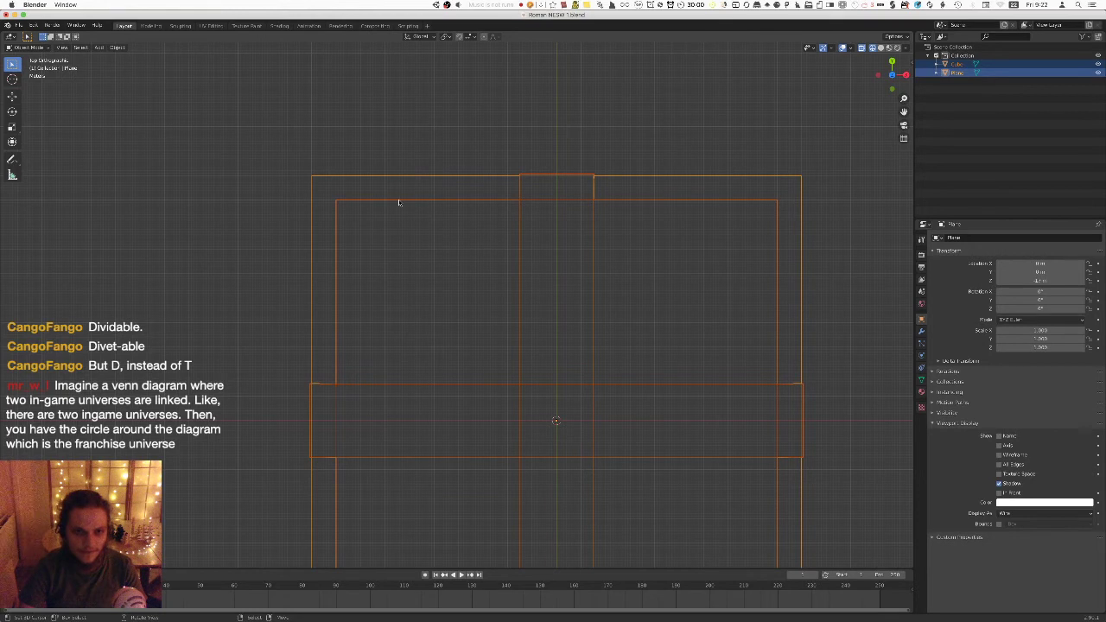
pyautogui.scroll(1, 544, 257)
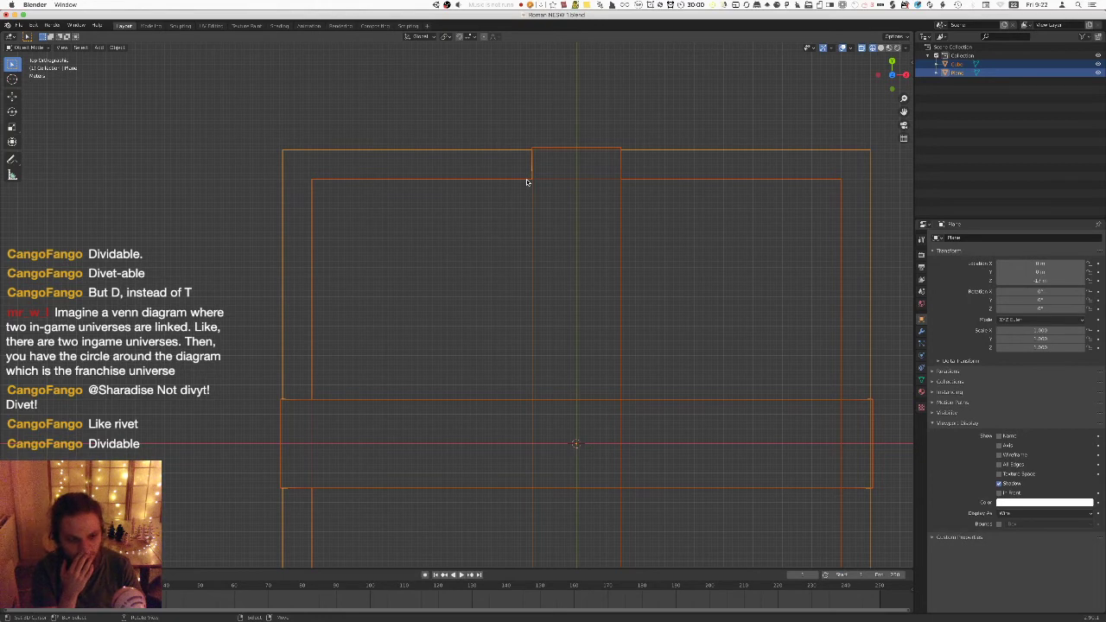
pyautogui.press('super+space')
pyautogui.write('7.5/2')
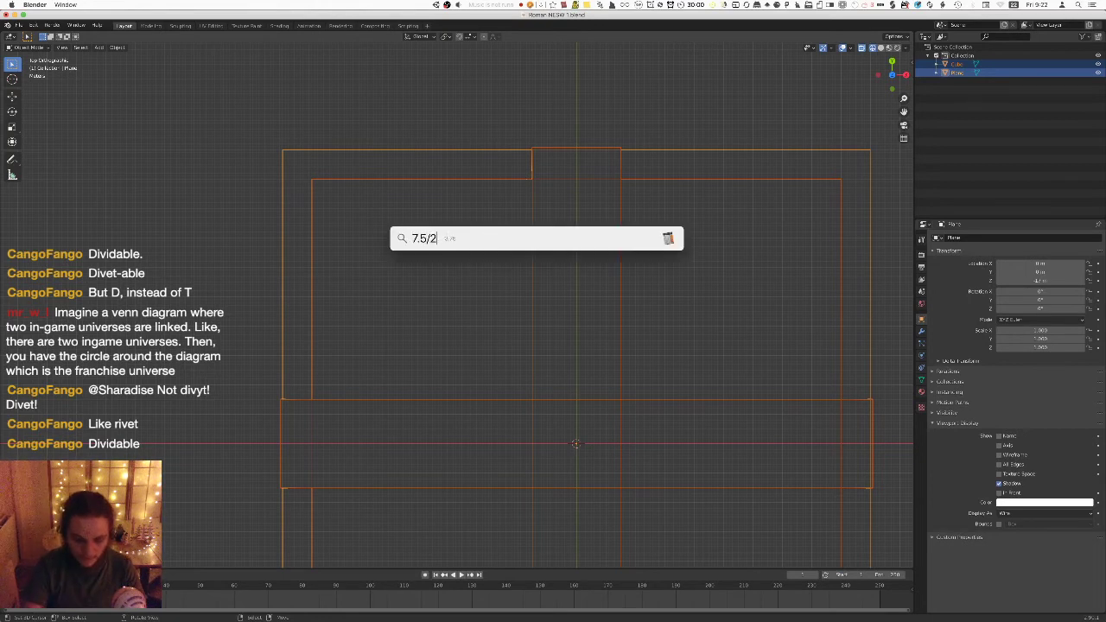
pyautogui.press('Escape')
pyautogui.press('Escape')
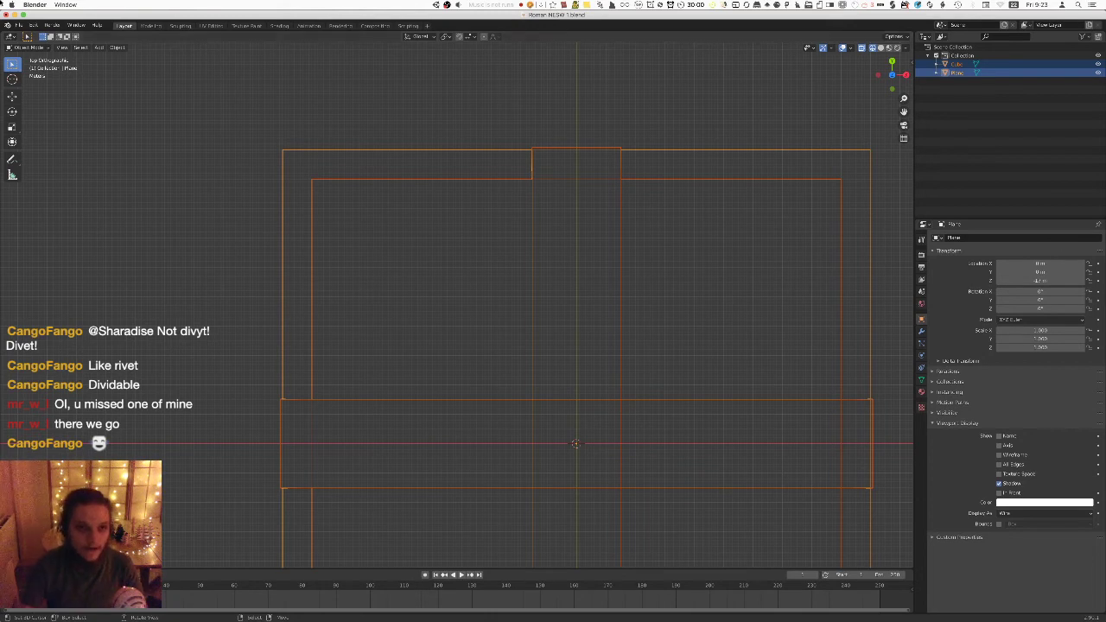
pyautogui.keyDown('shift'); pyautogui.moveTo(563, 207); pyautogui.dragTo(531, 148, button='middle'); pyautogui.keyUp('shift')
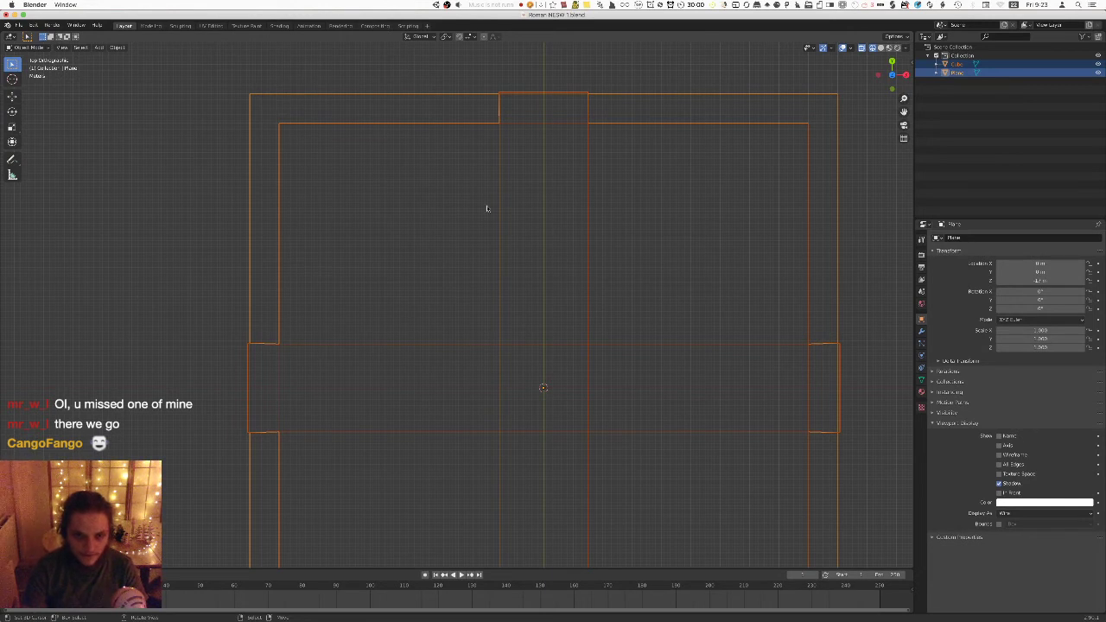
# Examine from above how the overlapping Cube and Plane outlines meet around the north doorway.
pyautogui.keyDown('shift'); pyautogui.moveTo(444, 282); pyautogui.dragTo(430, 321, button='middle'); pyautogui.keyUp('shift')
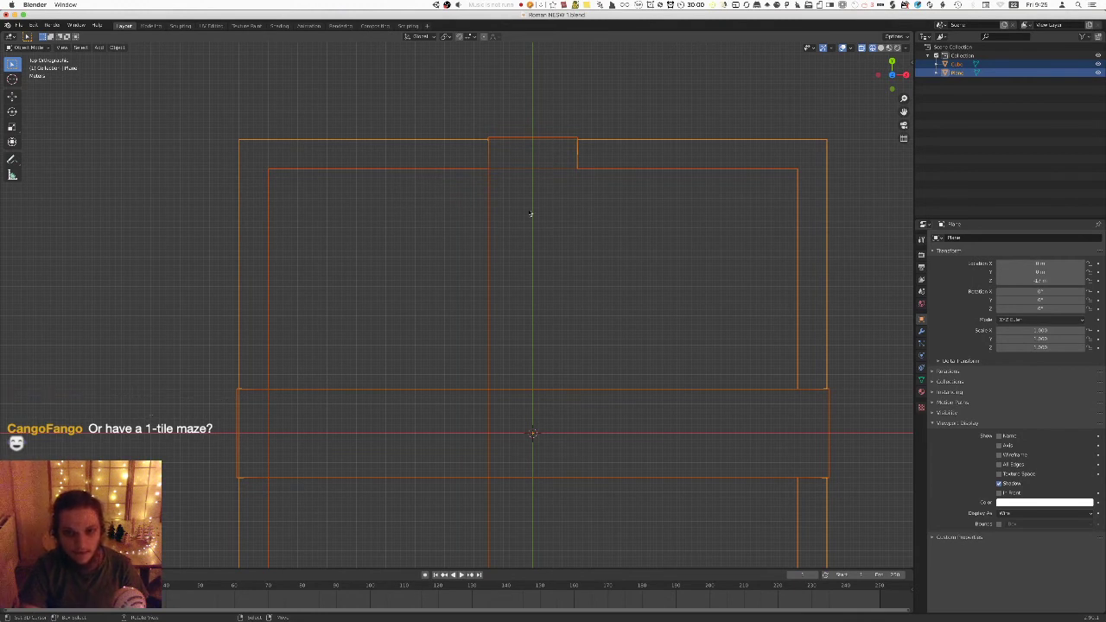
pyautogui.scroll(-3, 616, 247)
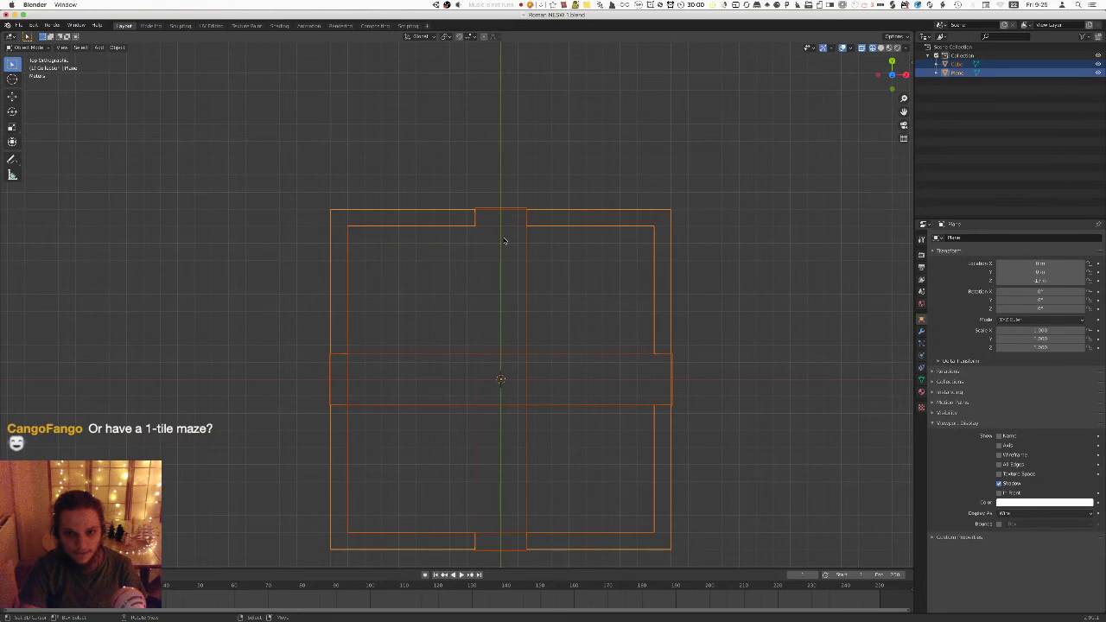
pyautogui.scroll(4, 520, 367)
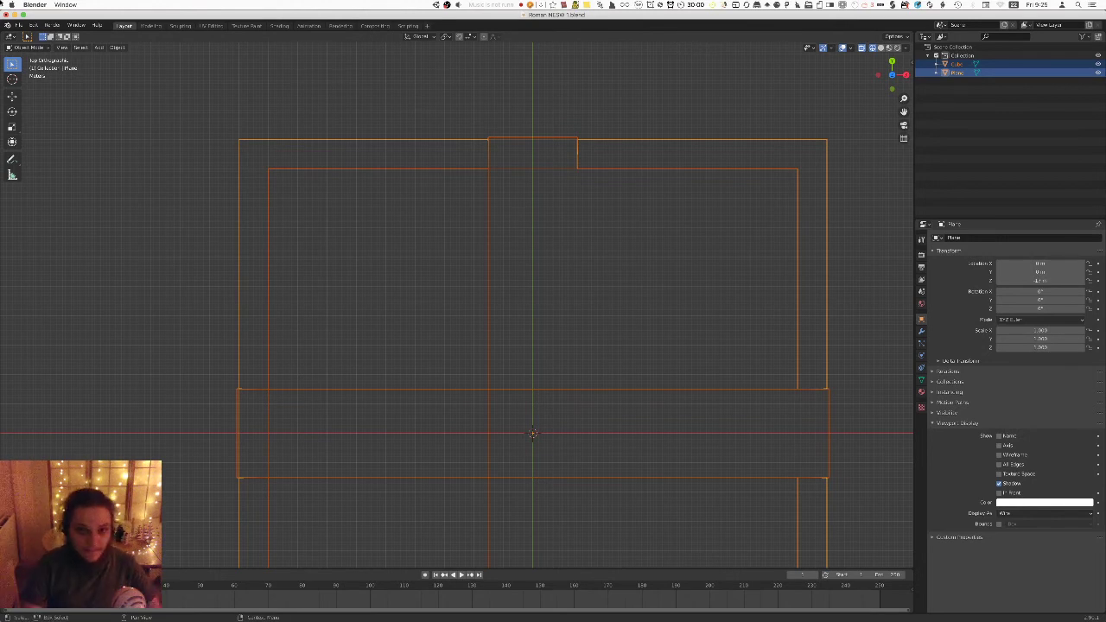
pyautogui.keyDown('shift'); pyautogui.moveTo(515, 171); pyautogui.dragTo(480, 320, button='middle'); pyautogui.keyUp('shift')
pyautogui.scroll(5, 516, 227)
pyautogui.scroll(-2, 514, 210)
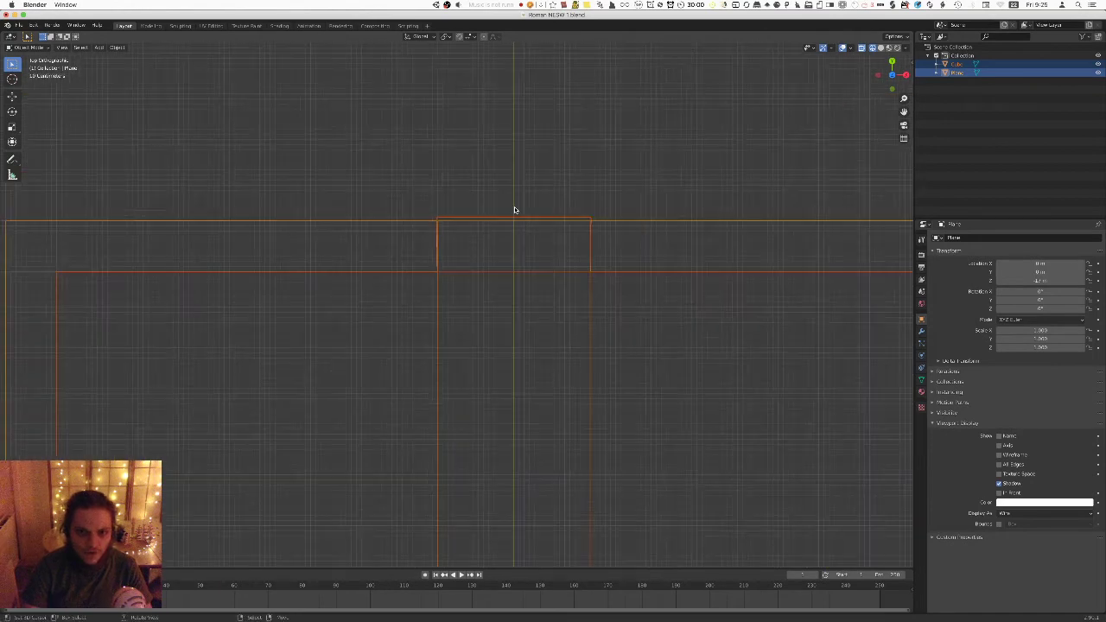
pyautogui.scroll(-2, 488, 247)
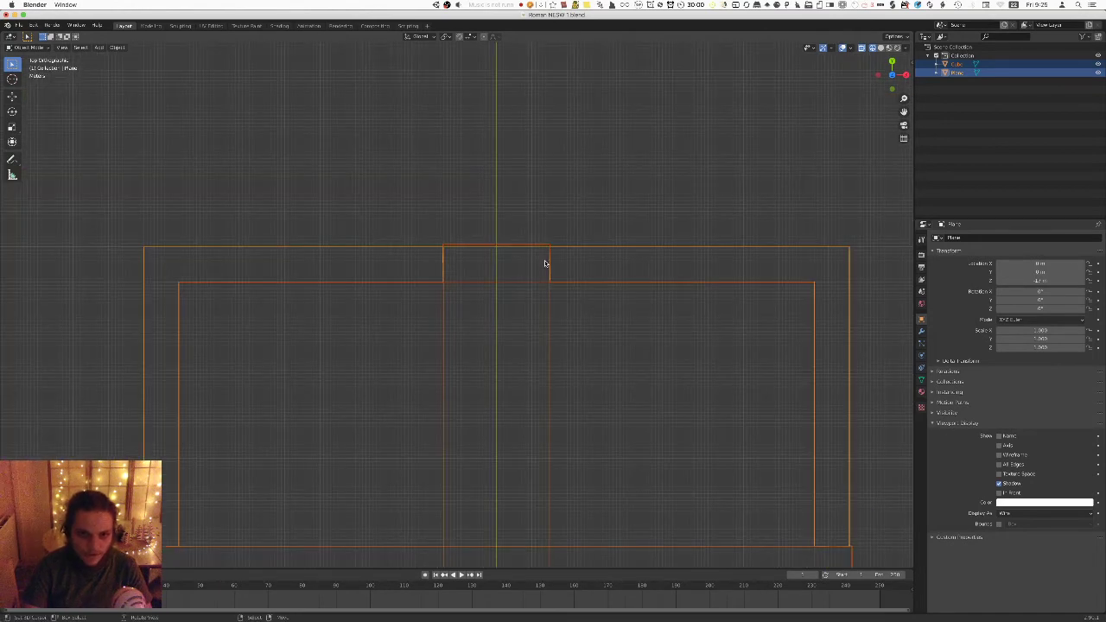
# Switch to Unity, run the Game Scene and walk through the maze doorways to judge the room proportions.
pyautogui.press('super+Tab')
pyautogui.press('super+Tab')
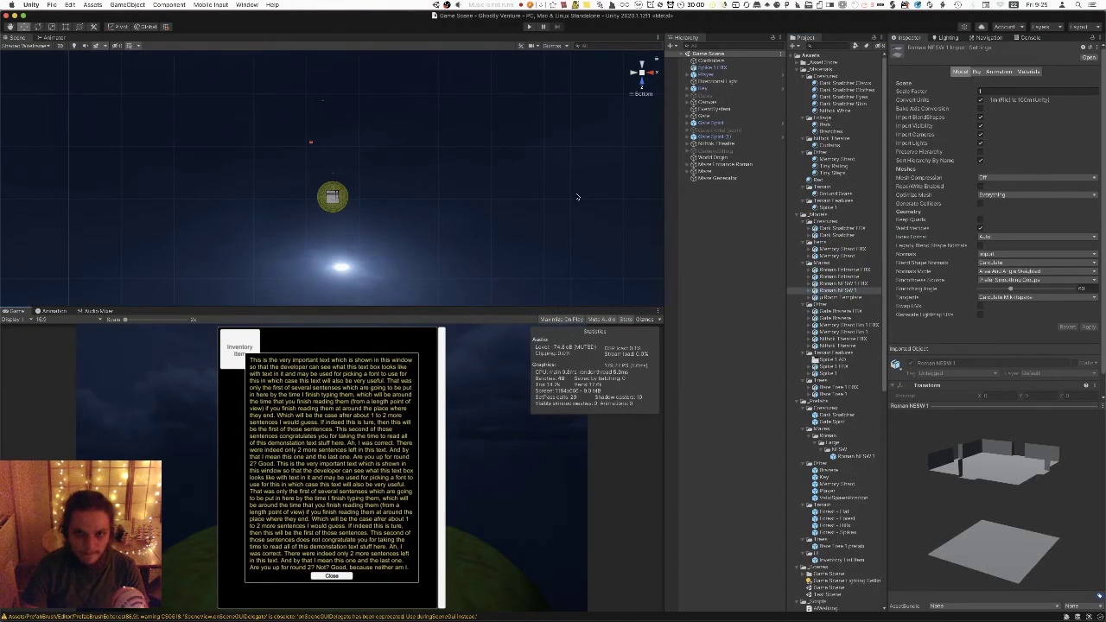
pyautogui.click(530, 26)
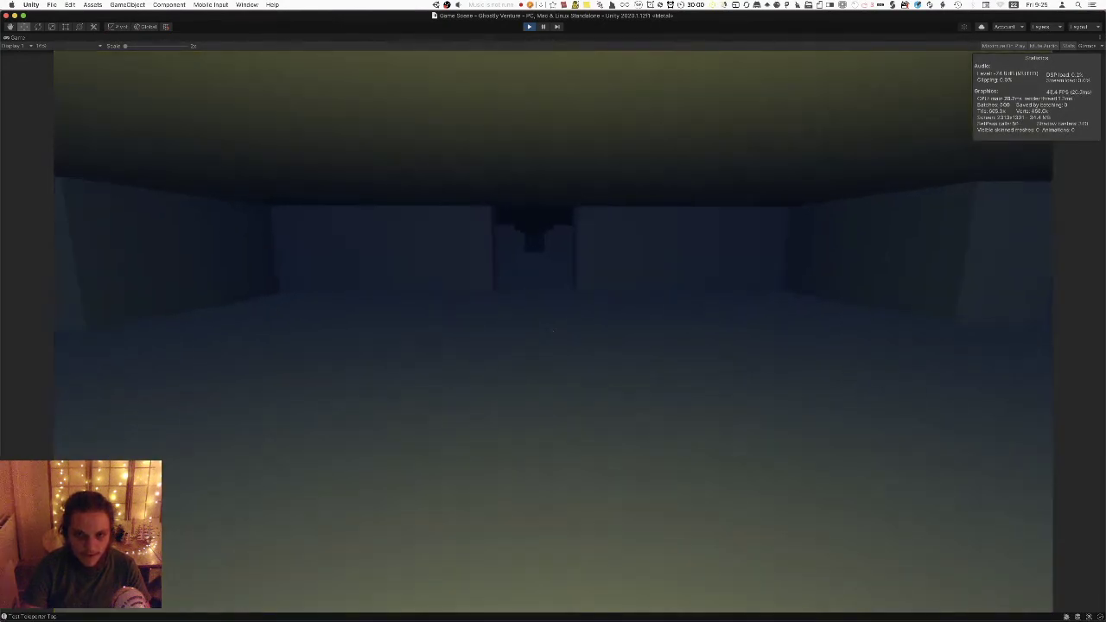
pyautogui.press('w')
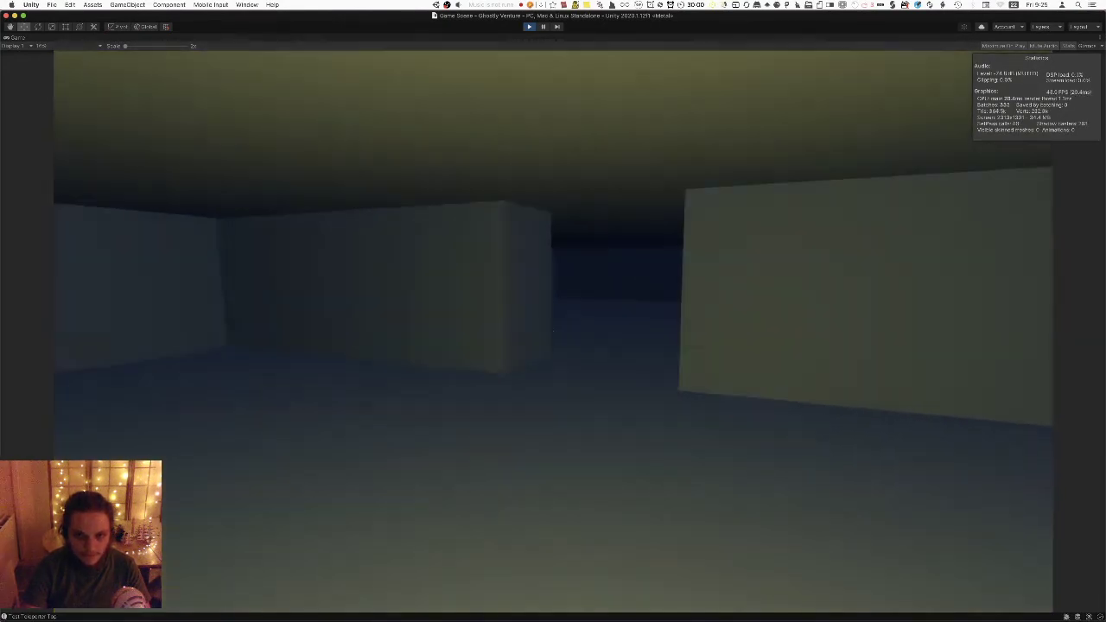
pyautogui.press('w')
pyautogui.press('w')
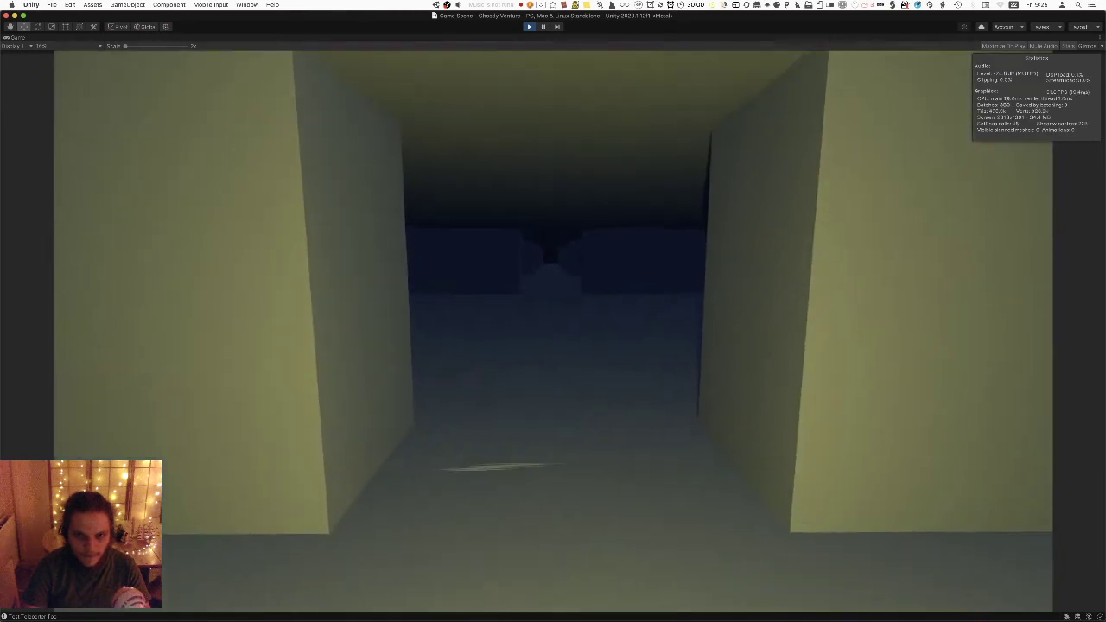
pyautogui.press('w')
pyautogui.press('w')
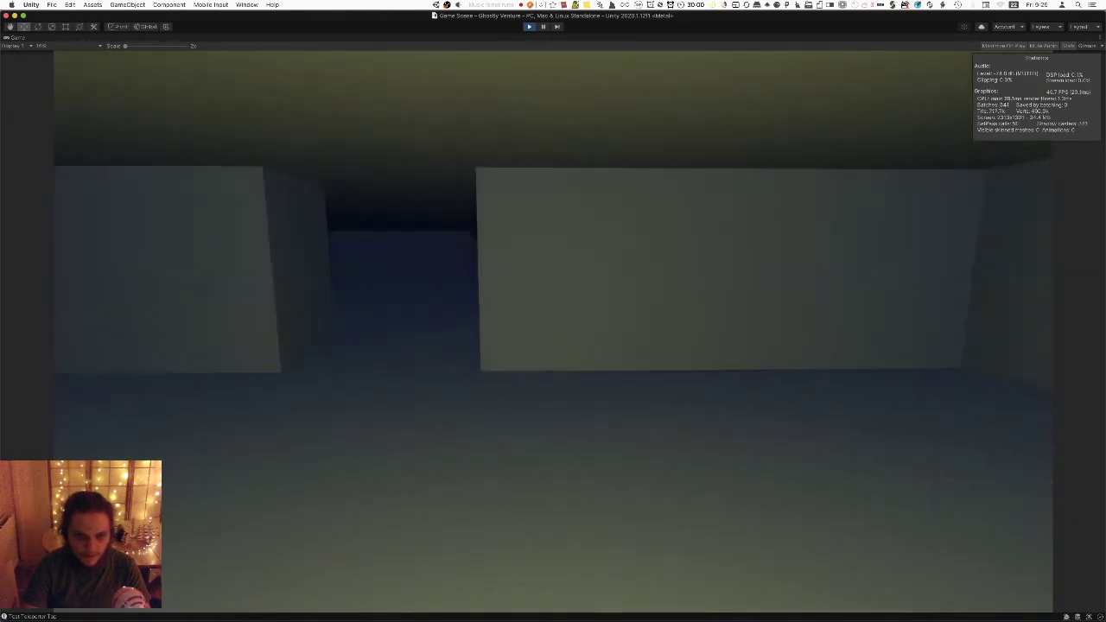
pyautogui.press('w')
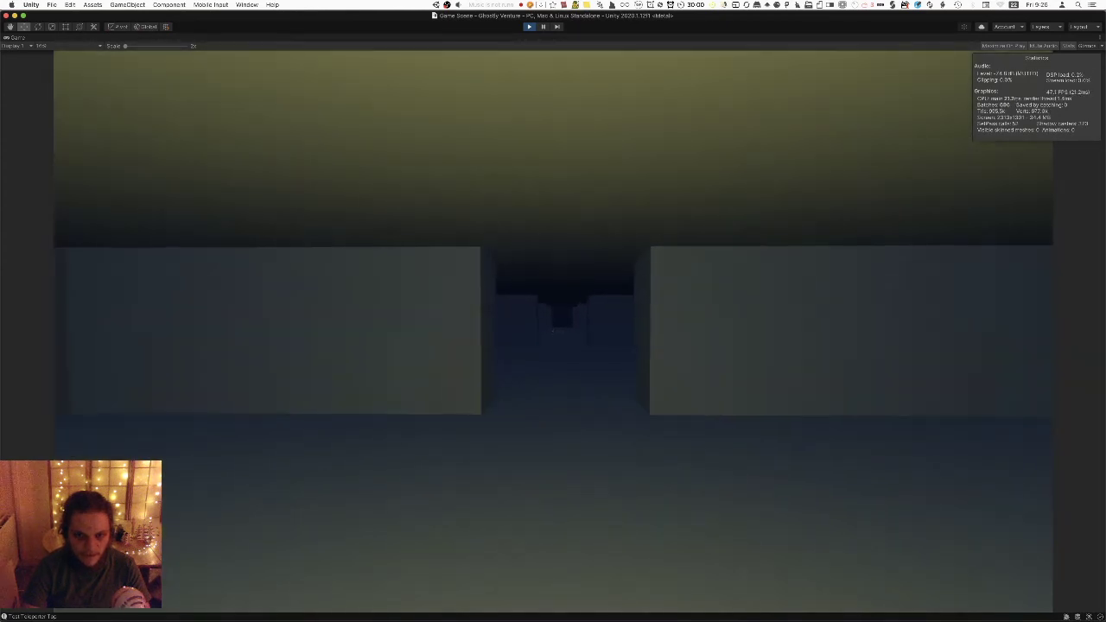
pyautogui.press('w')
pyautogui.press('w')
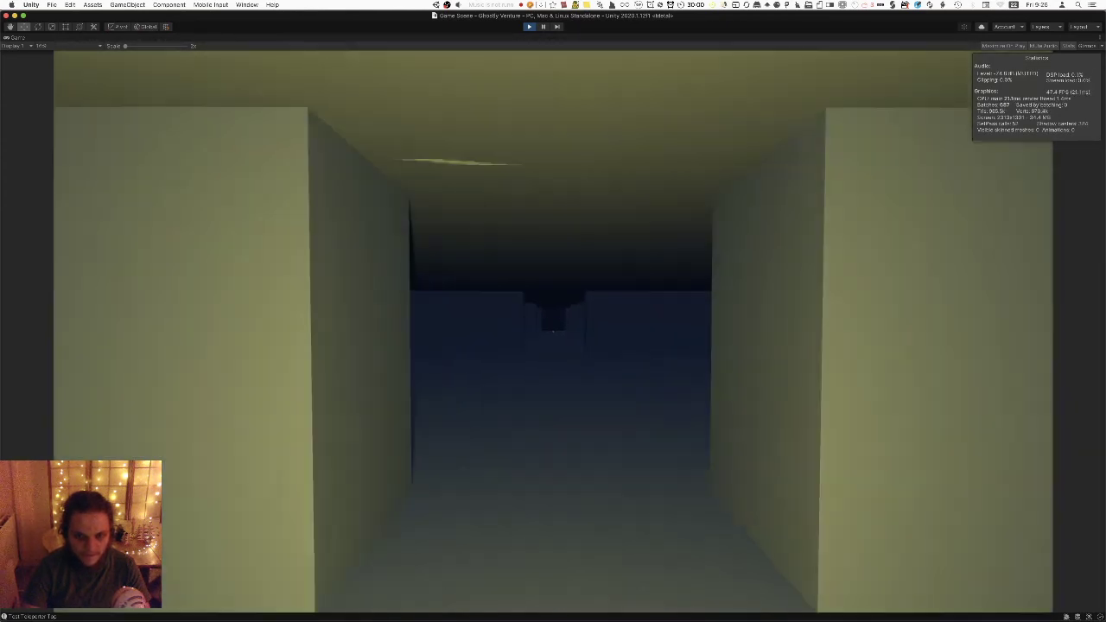
pyautogui.press('w')
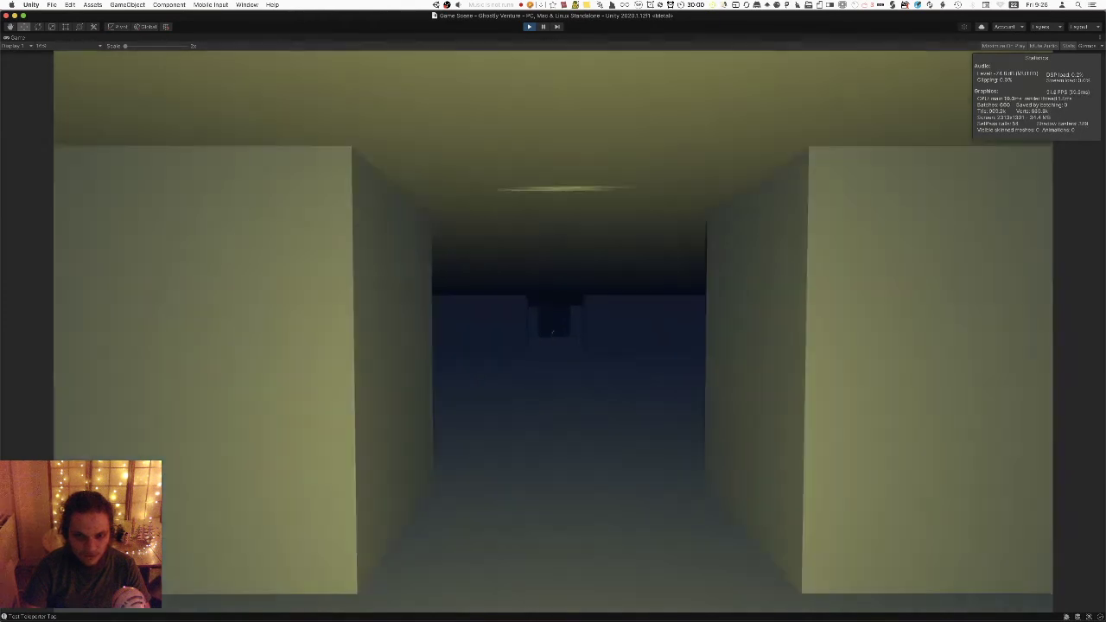
# Walk across the adjoining maze rooms and inspect the doorway that opens onto the outside.
pyautogui.press('w')
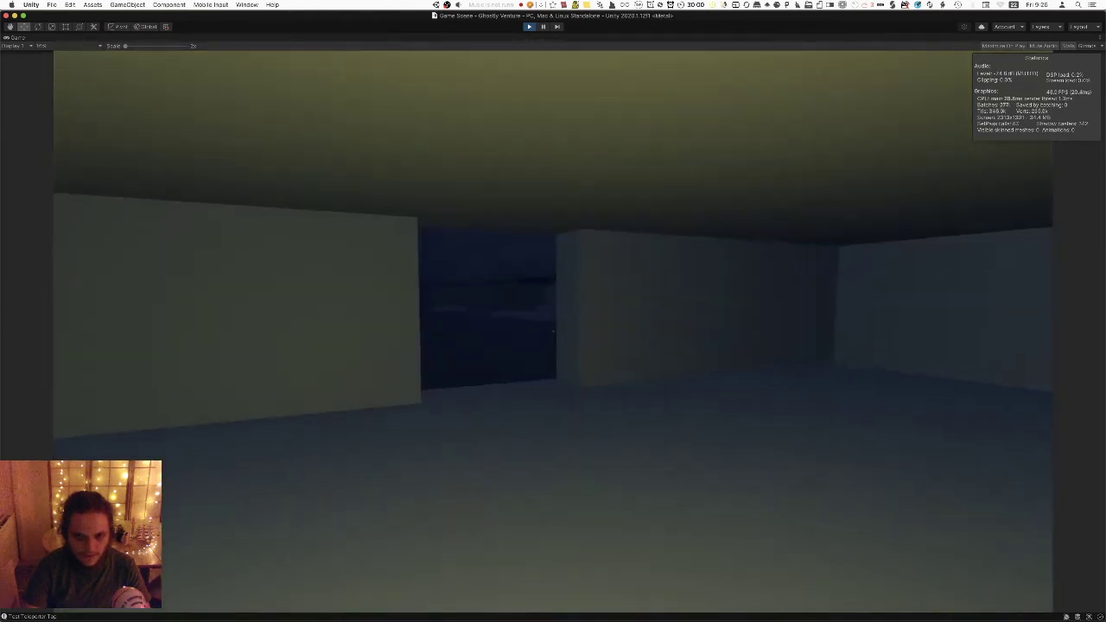
pyautogui.press('w')
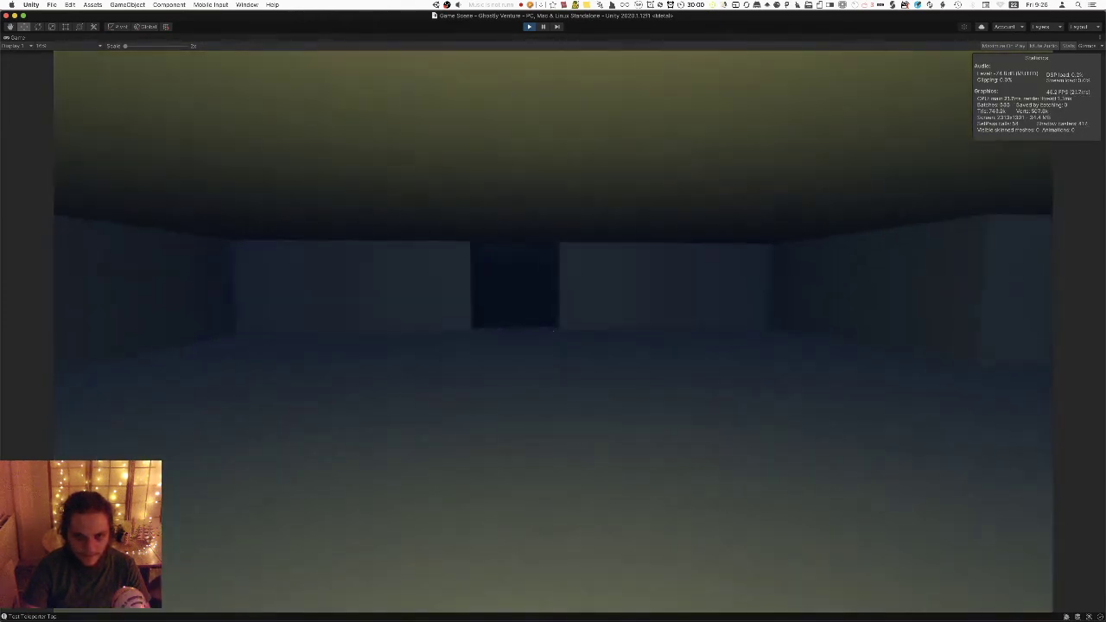
pyautogui.press('w')
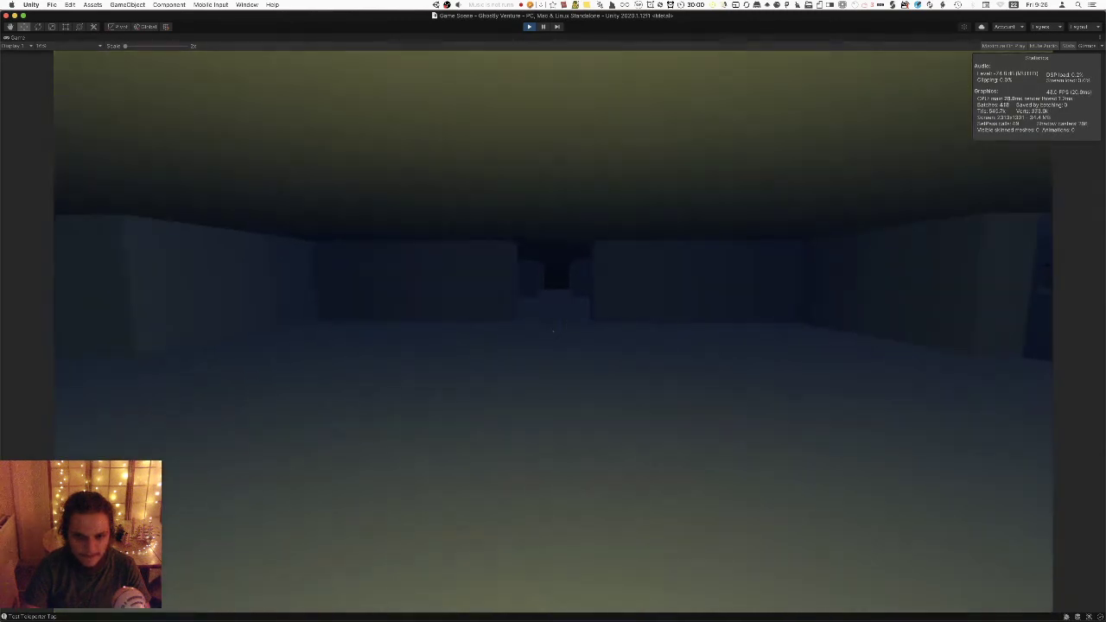
pyautogui.press('w')
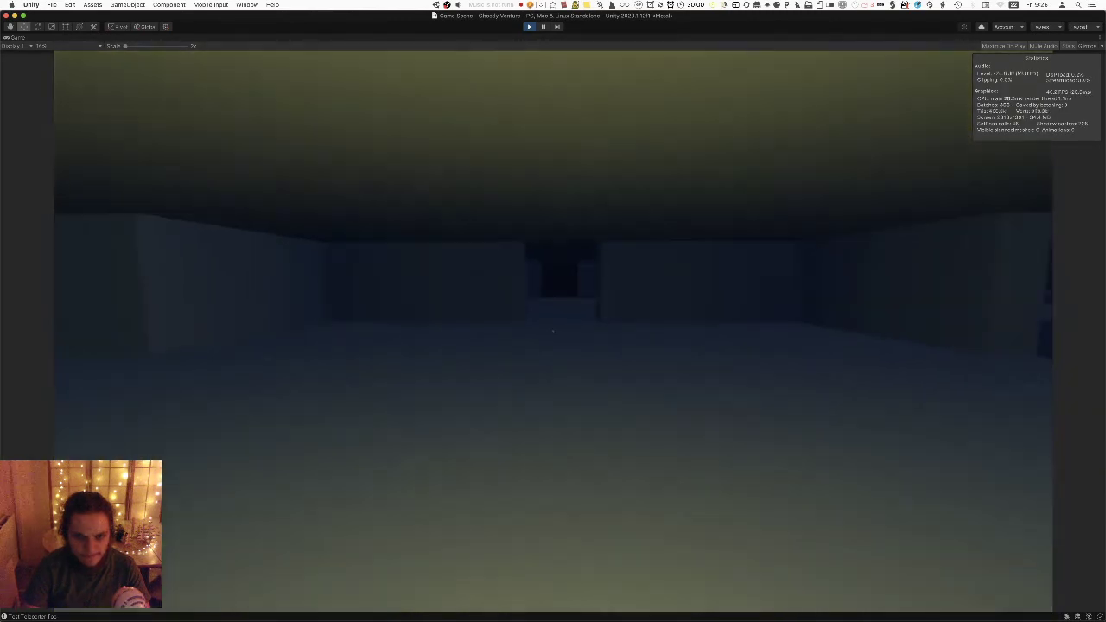
pyautogui.press('w')
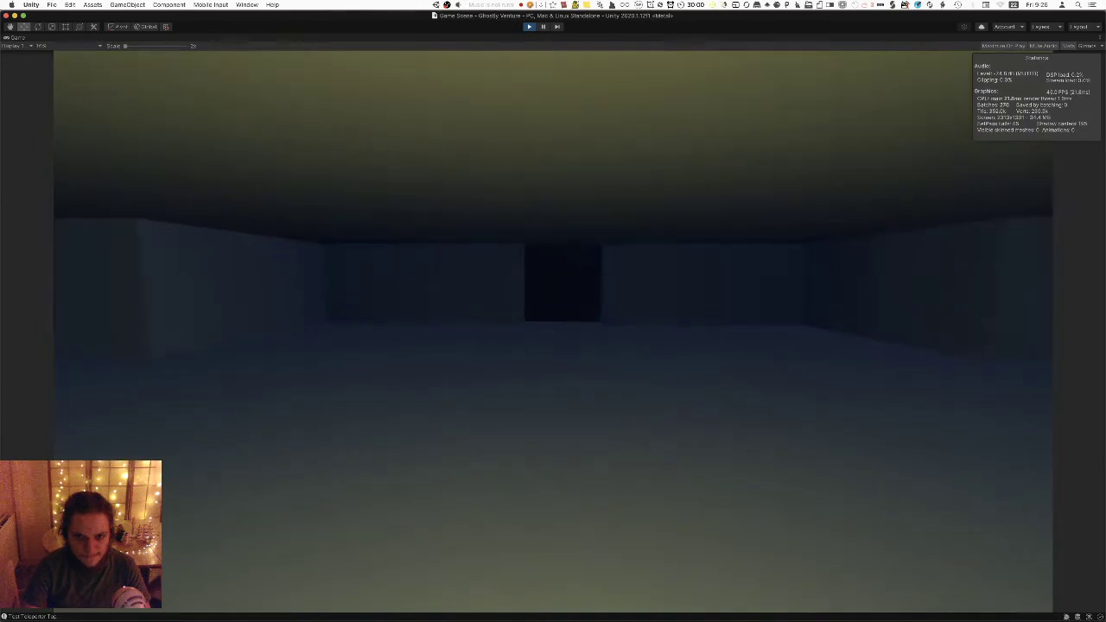
pyautogui.press('w')
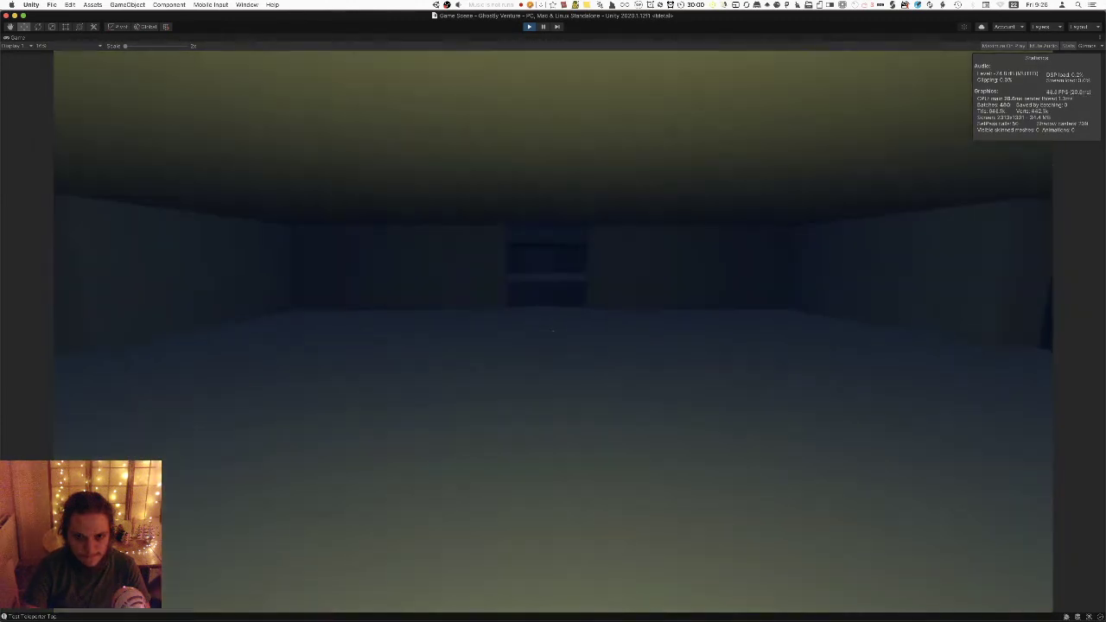
pyautogui.press('w')
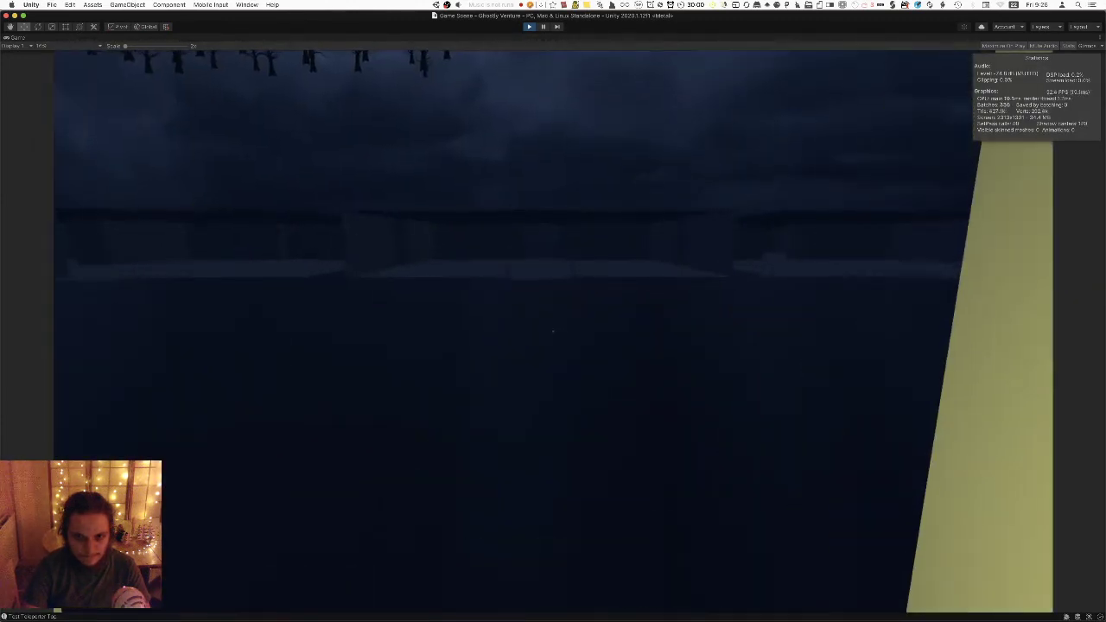
pyautogui.press('w')
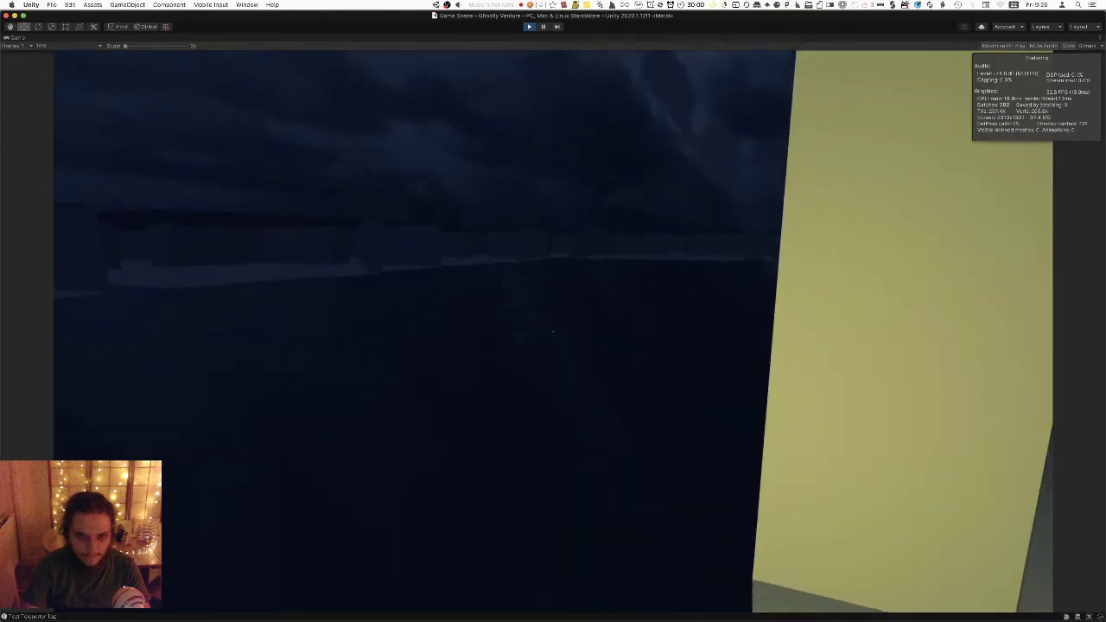
# Return inside the maze, review more rooms and the overall layout, and stop the running game.
pyautogui.press('w')
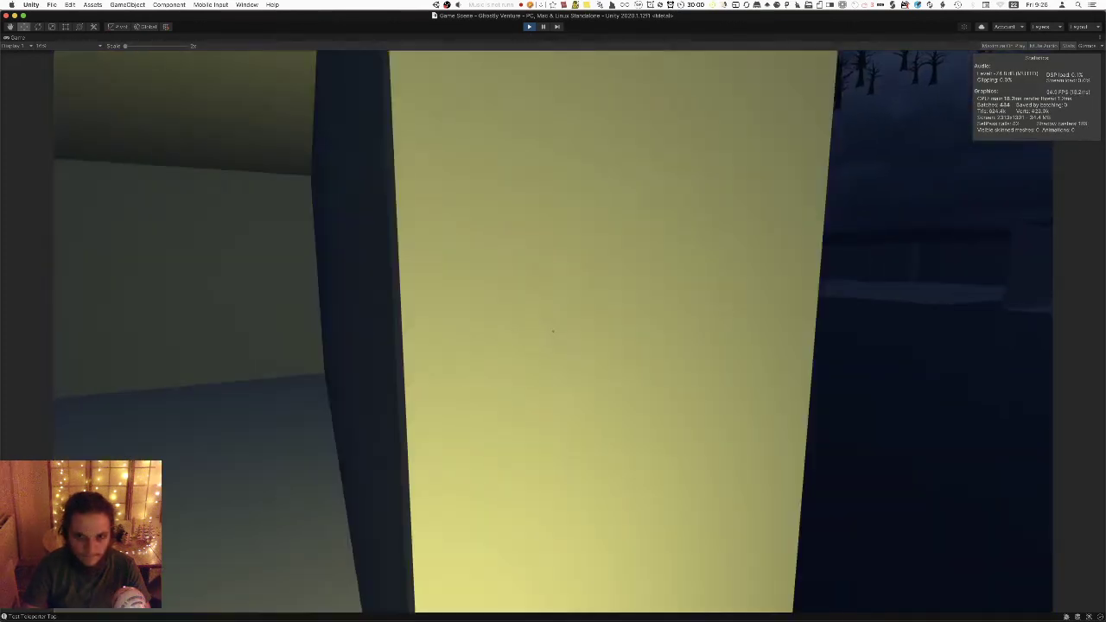
pyautogui.press('w')
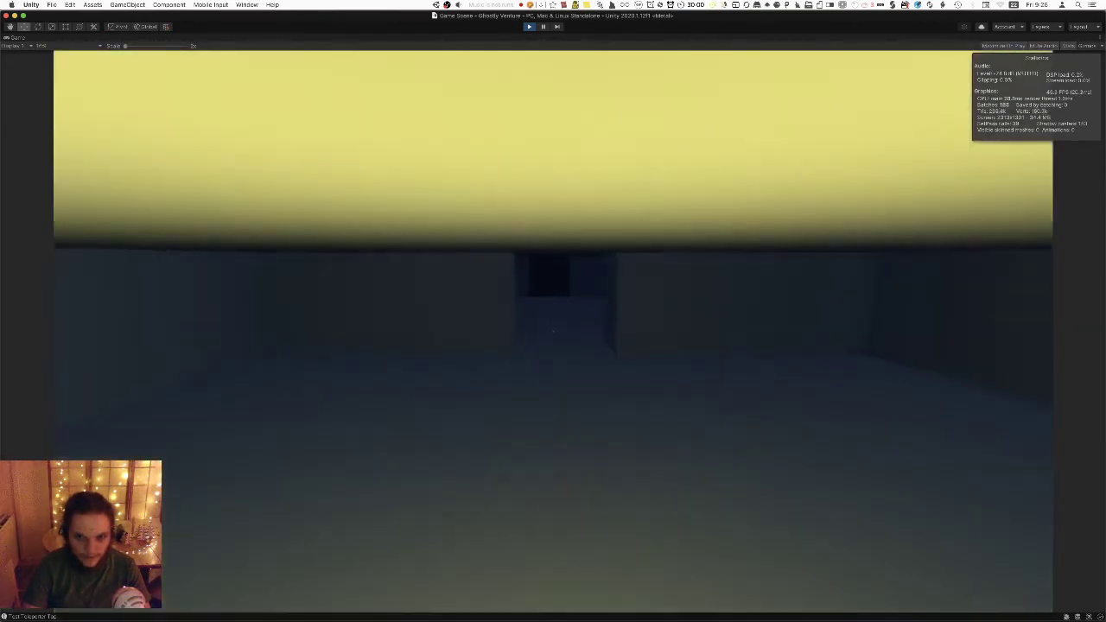
pyautogui.press('w')
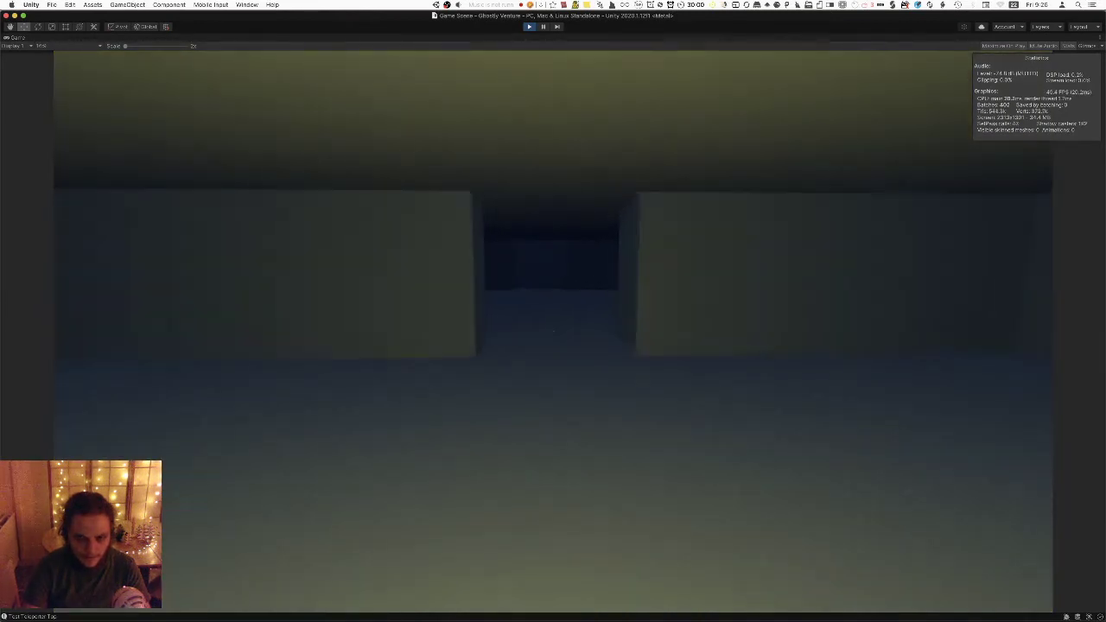
pyautogui.press('w')
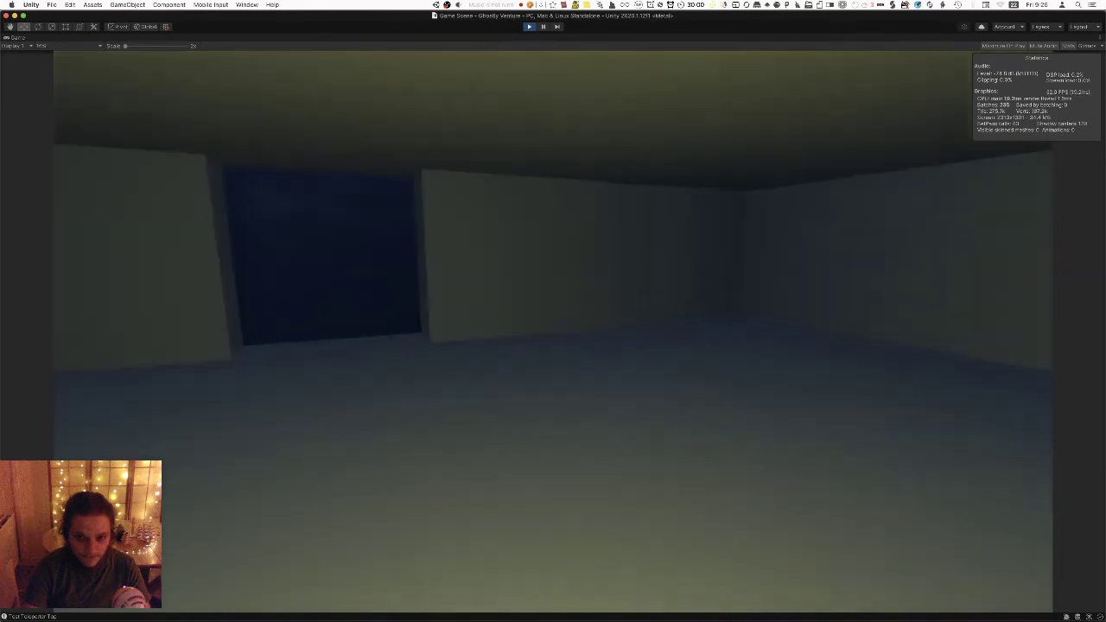
pyautogui.press('w')
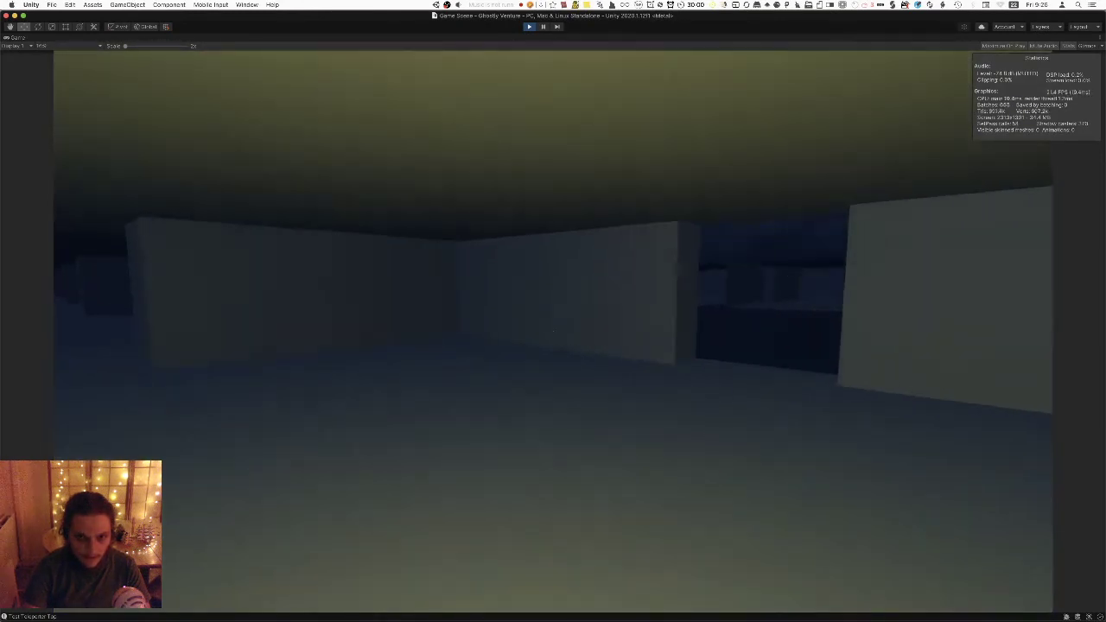
pyautogui.press('w')
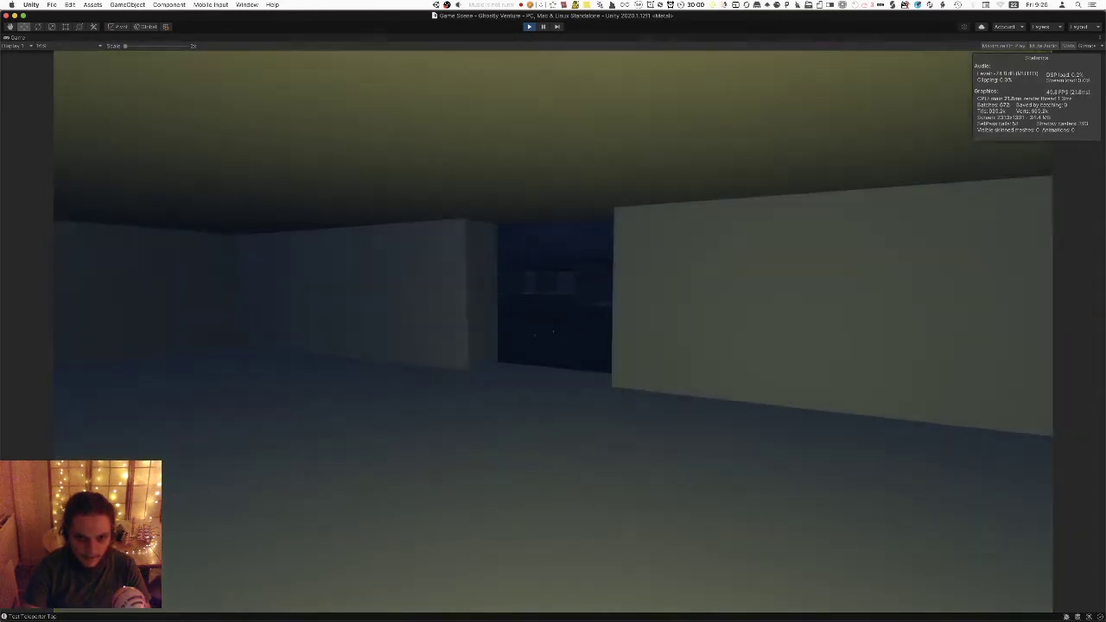
pyautogui.press('w')
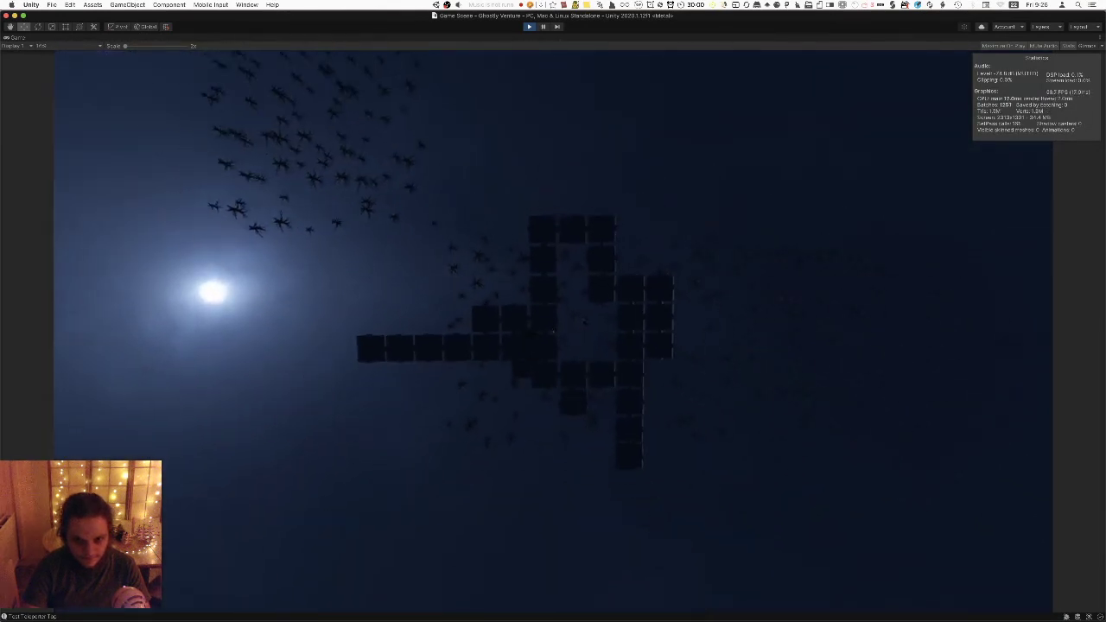
pyautogui.press('super+p')
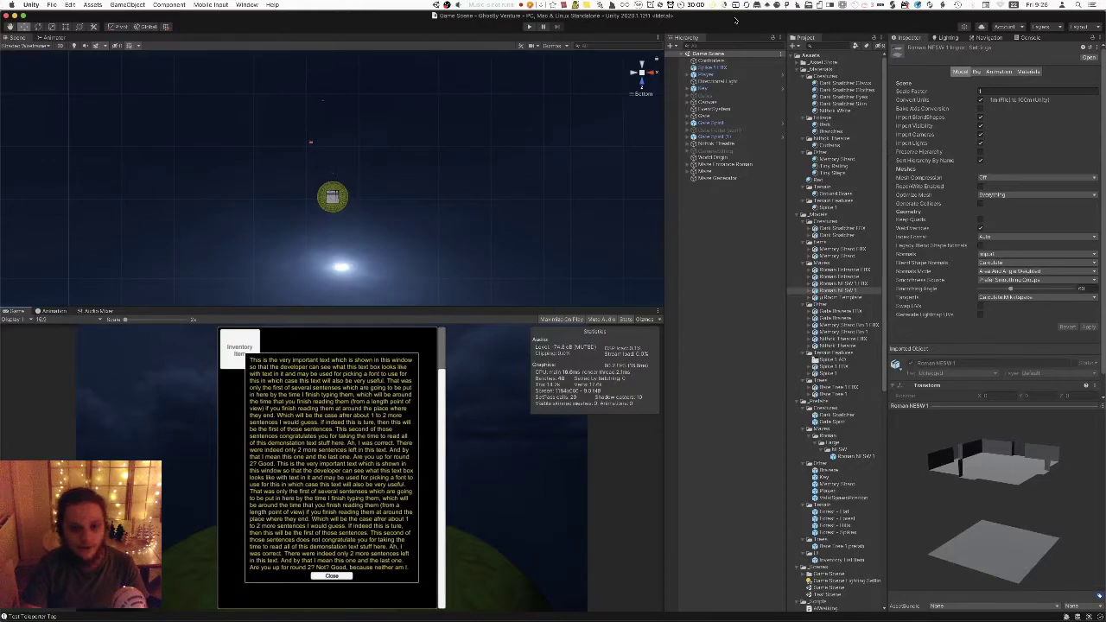
# Switch back to Blender and inspect the east end of the guide plane's horizontal strip in Edit Mode.
pyautogui.press('super+Tab')
pyautogui.scroll(1, 535, 266)
pyautogui.scroll(-2, 525, 271)
pyautogui.keyDown('shift'); pyautogui.moveTo(568, 336); pyautogui.dragTo(465, 133, button='middle'); pyautogui.keyUp('shift')
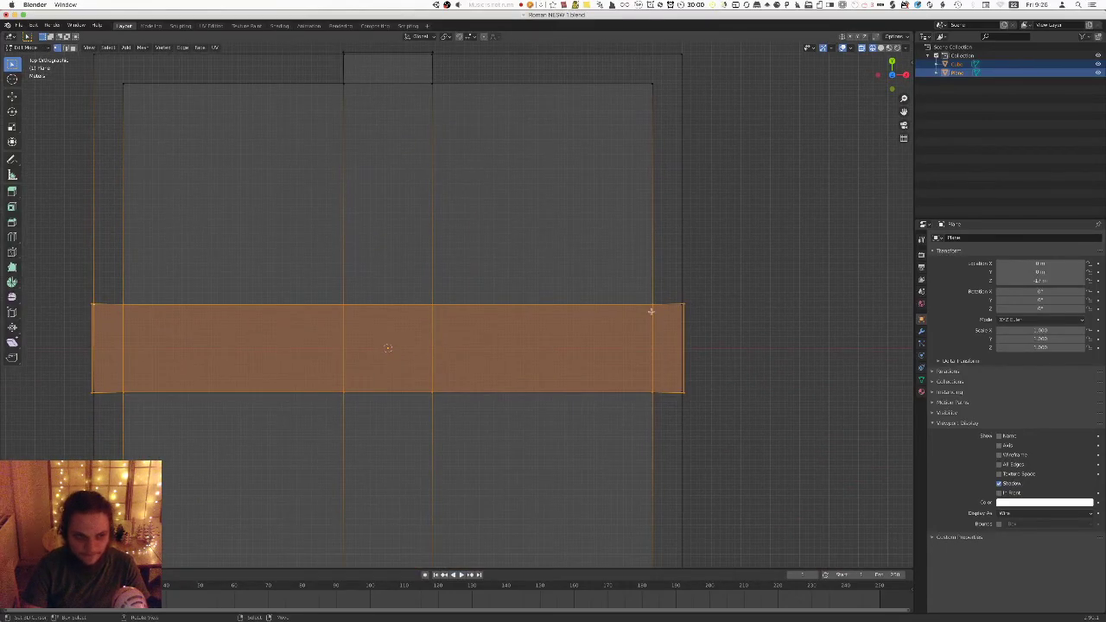
pyautogui.scroll(2, 651, 312)
pyautogui.keyDown('shift'); pyautogui.moveTo(680, 309); pyautogui.dragTo(486, 275, button='middle'); pyautogui.keyUp('shift')
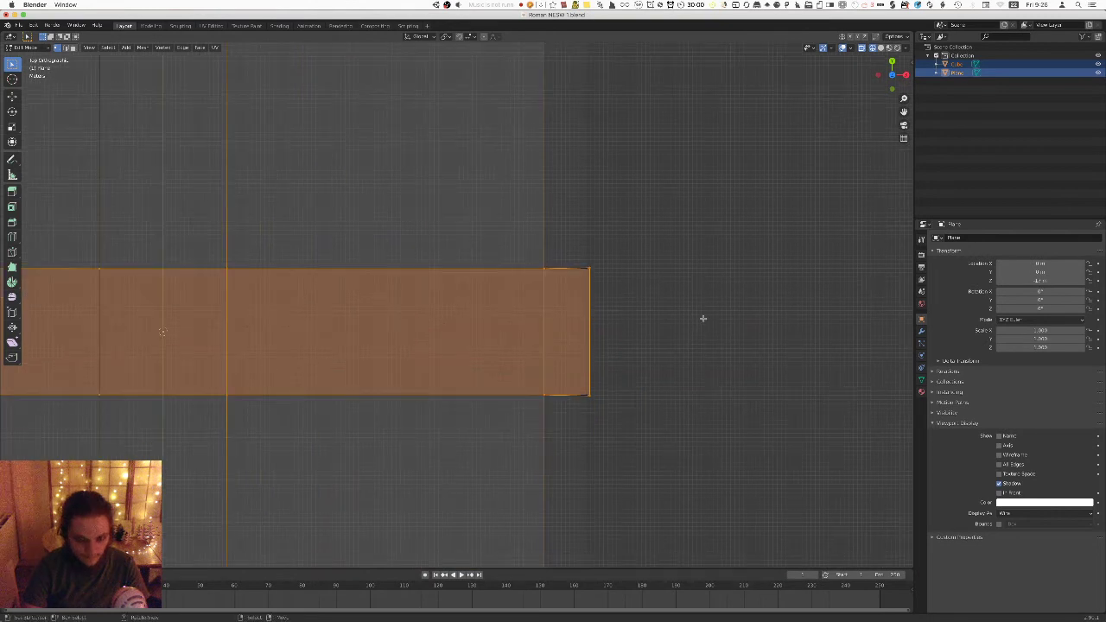
pyautogui.press('s')
pyautogui.press('y')
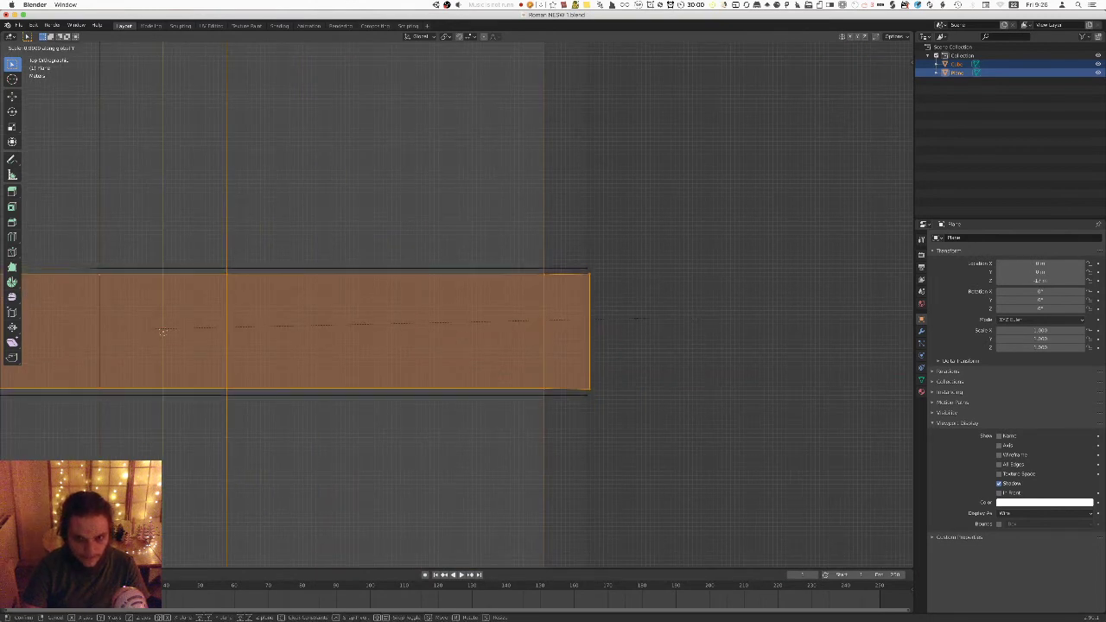
pyautogui.press('Escape')
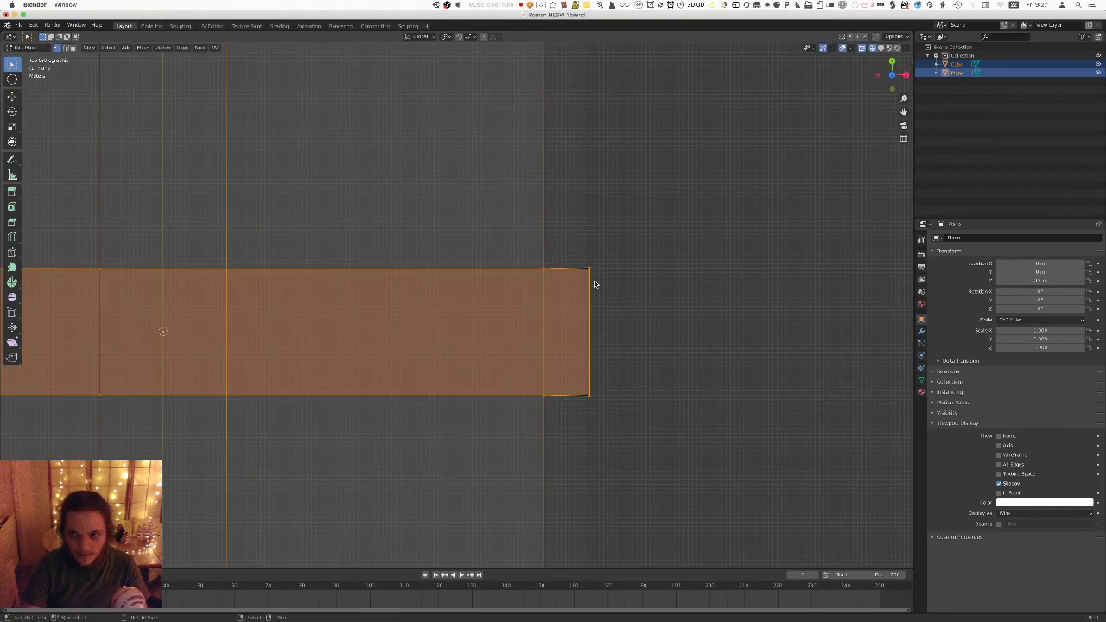
# Select the guide plane's horizontal strip and scale it by 0.7 along Y.
pyautogui.press('Tab')
pyautogui.press('Tab')
pyautogui.scroll(-6, 657, 299)
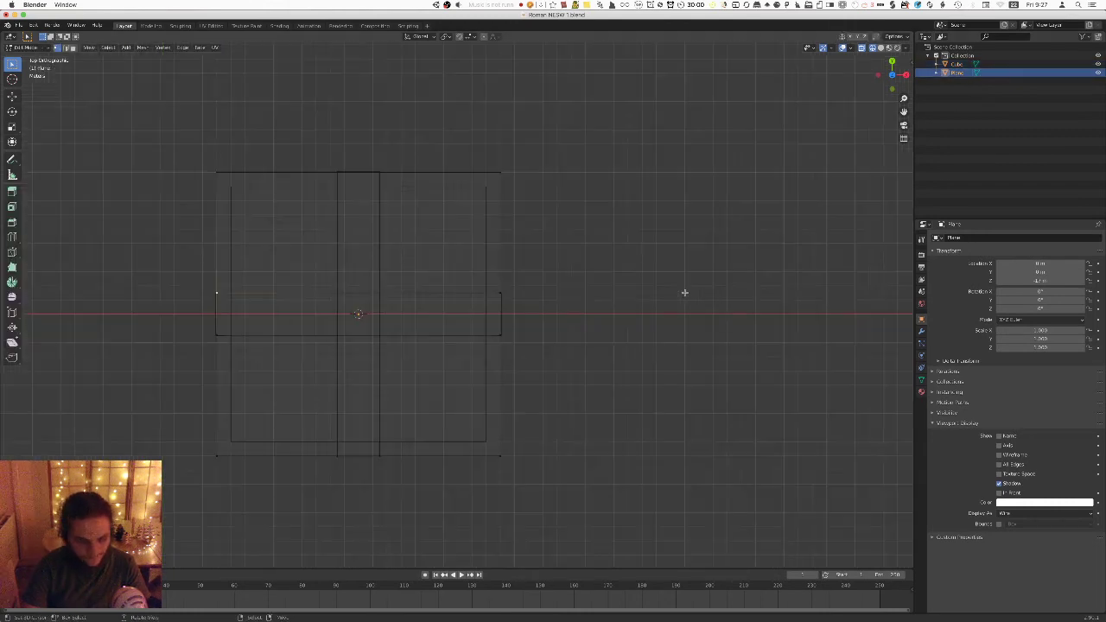
pyautogui.moveTo(596, 264); pyautogui.dragTo(160, 382)
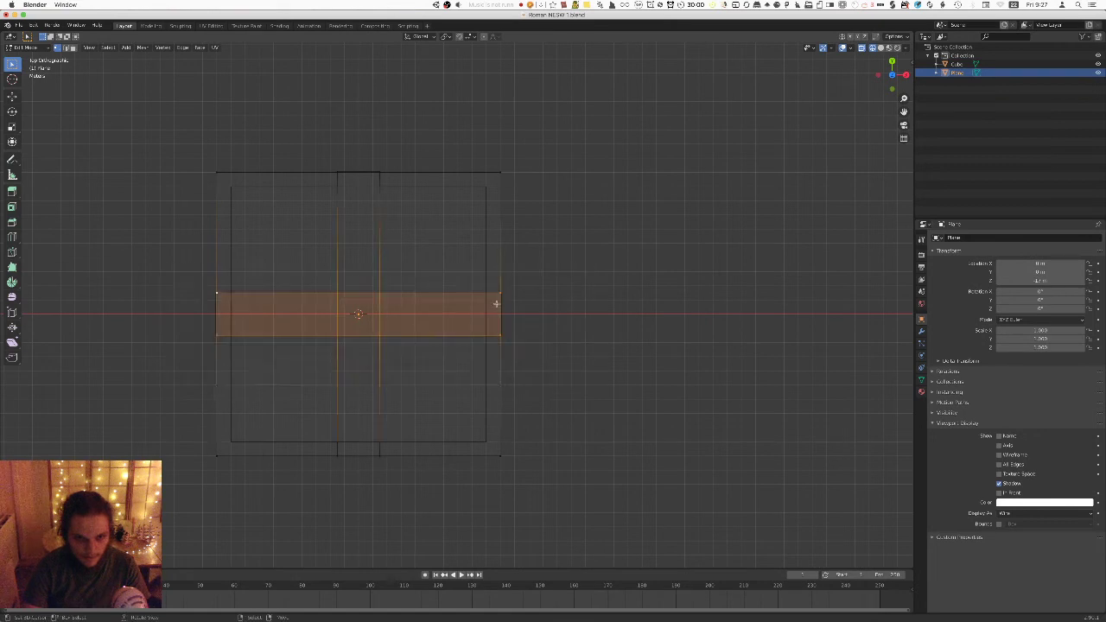
pyautogui.scroll(3, 536, 286)
pyautogui.scroll(5, 535, 286)
pyautogui.keyDown('shift'); pyautogui.moveTo(691, 336); pyautogui.dragTo(600, 334, button='middle'); pyautogui.keyUp('shift')
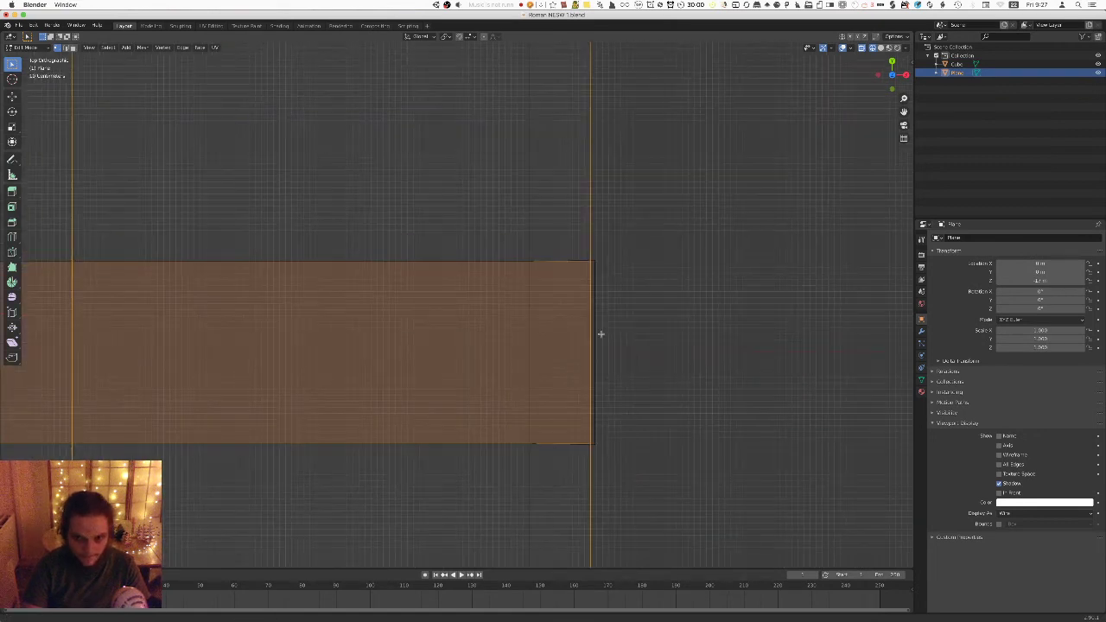
pyautogui.press('s')
pyautogui.press('y')
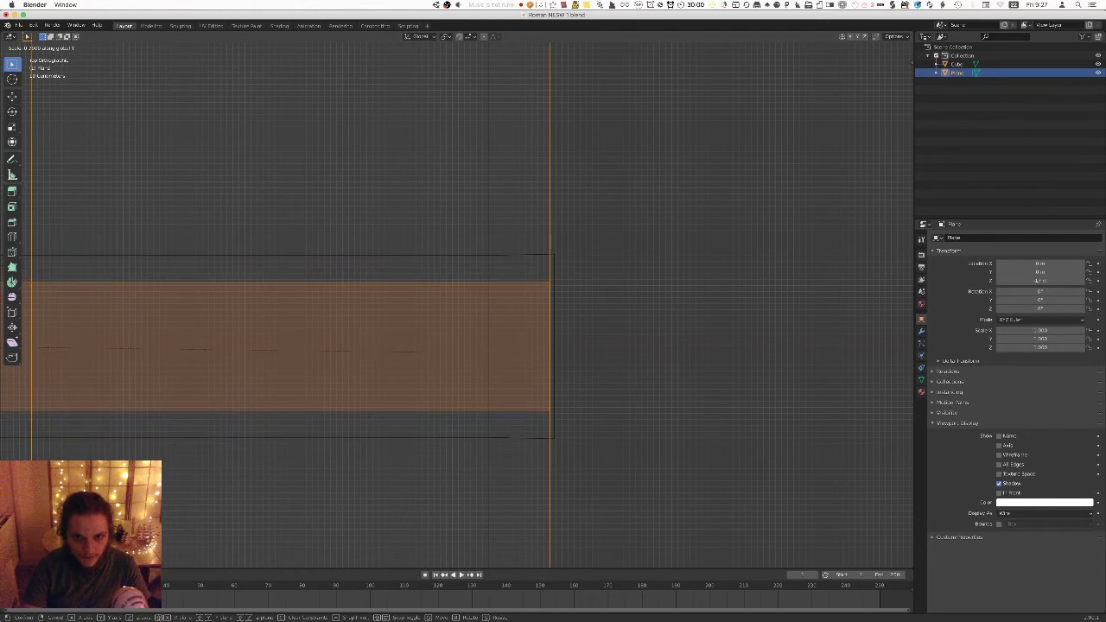
pyautogui.click(521, 358)
pyautogui.press('Tab')
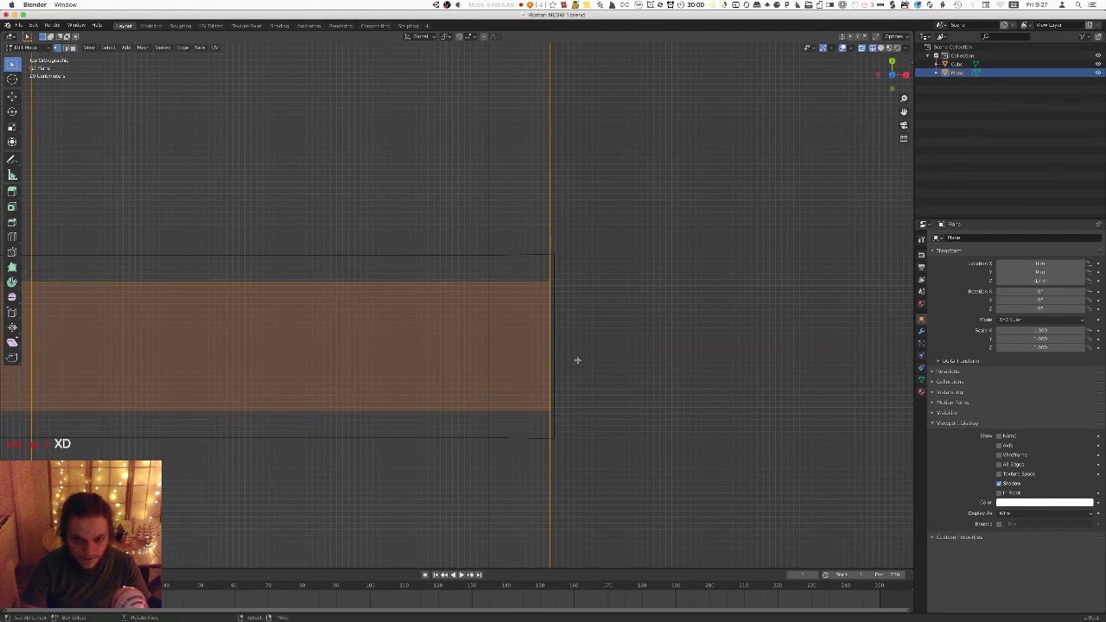
pyautogui.scroll(2, 577, 360)
pyautogui.press('s')
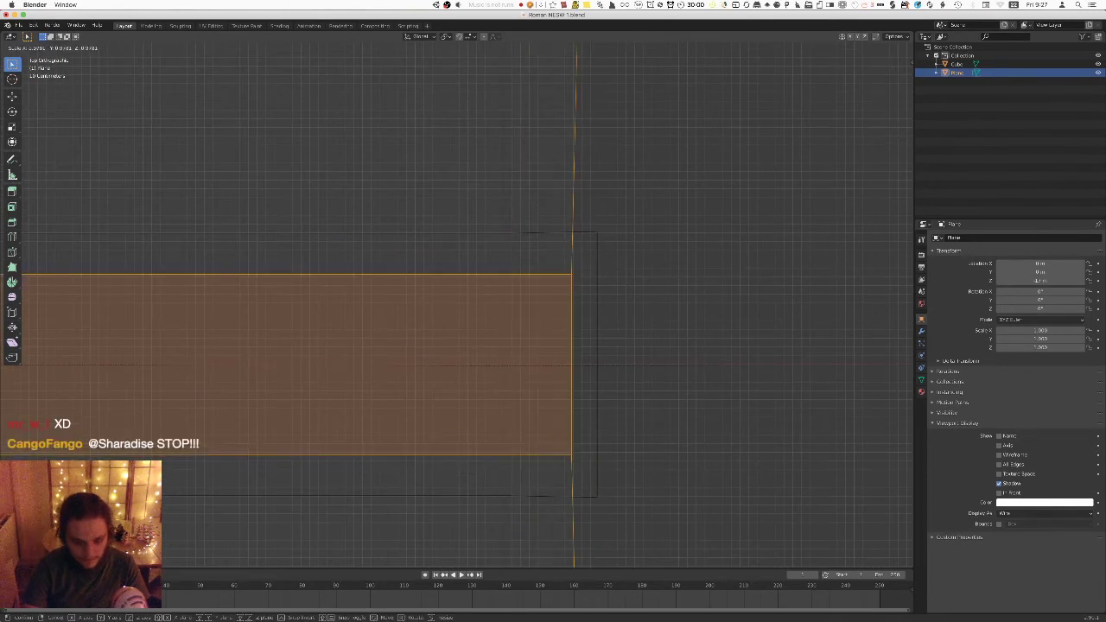
pyautogui.press('y')
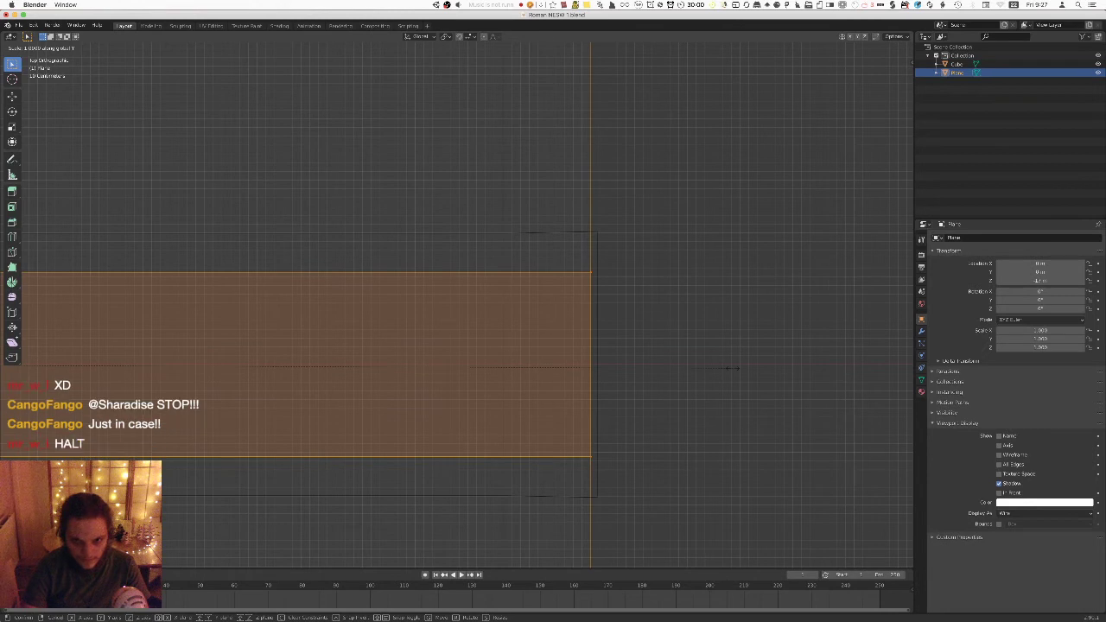
pyautogui.press('Escape')
# Inspect the west end of the guide plane's horizontal strip against the room's doorway outline.
pyautogui.scroll(-2, 673, 317)
pyautogui.keyDown('shift'); pyautogui.moveTo(476, 311); pyautogui.dragTo(816, 325, button='middle'); pyautogui.keyUp('shift')
pyautogui.scroll(-2, 701, 299)
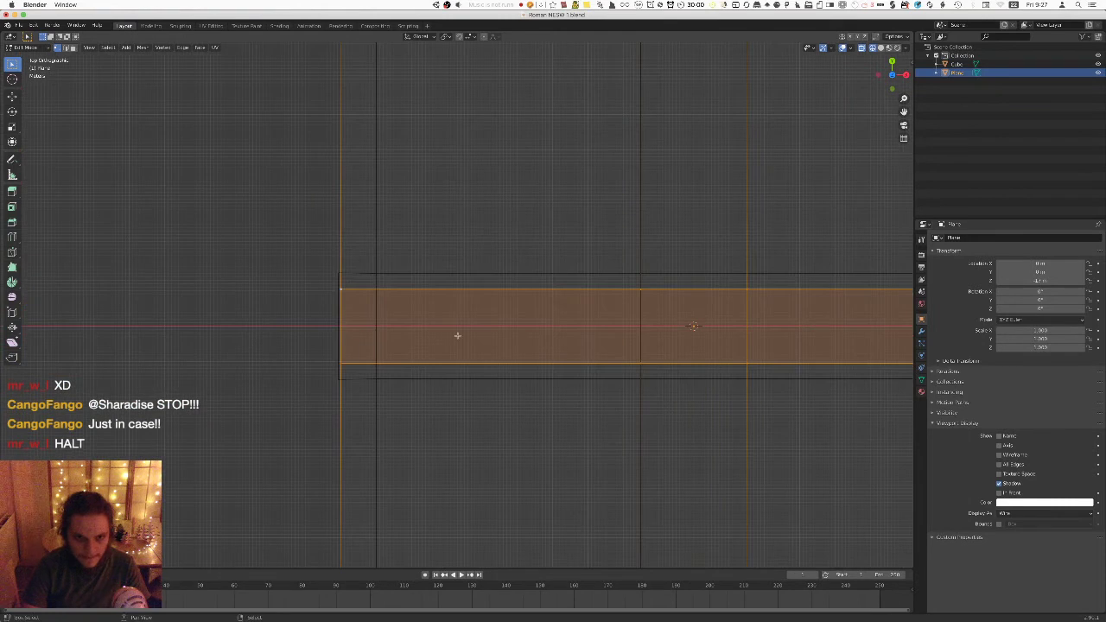
pyautogui.scroll(4, 457, 336)
pyautogui.keyDown('shift'); pyautogui.moveTo(343, 333); pyautogui.dragTo(453, 333, button='middle'); pyautogui.keyUp('shift')
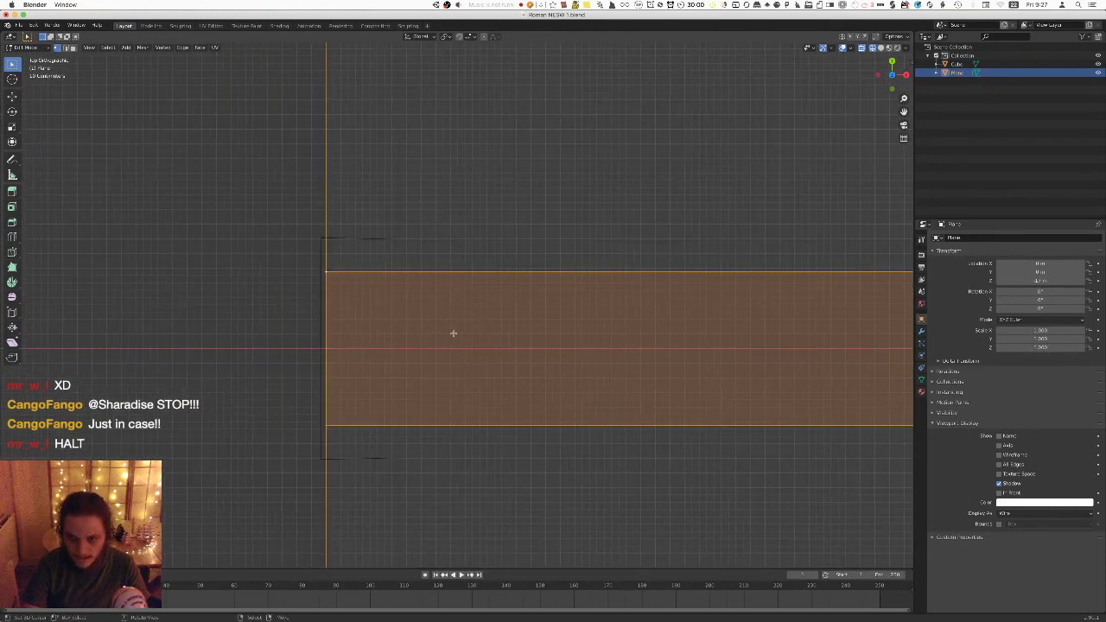
pyautogui.click(326, 275)
pyautogui.scroll(-6, 315, 256)
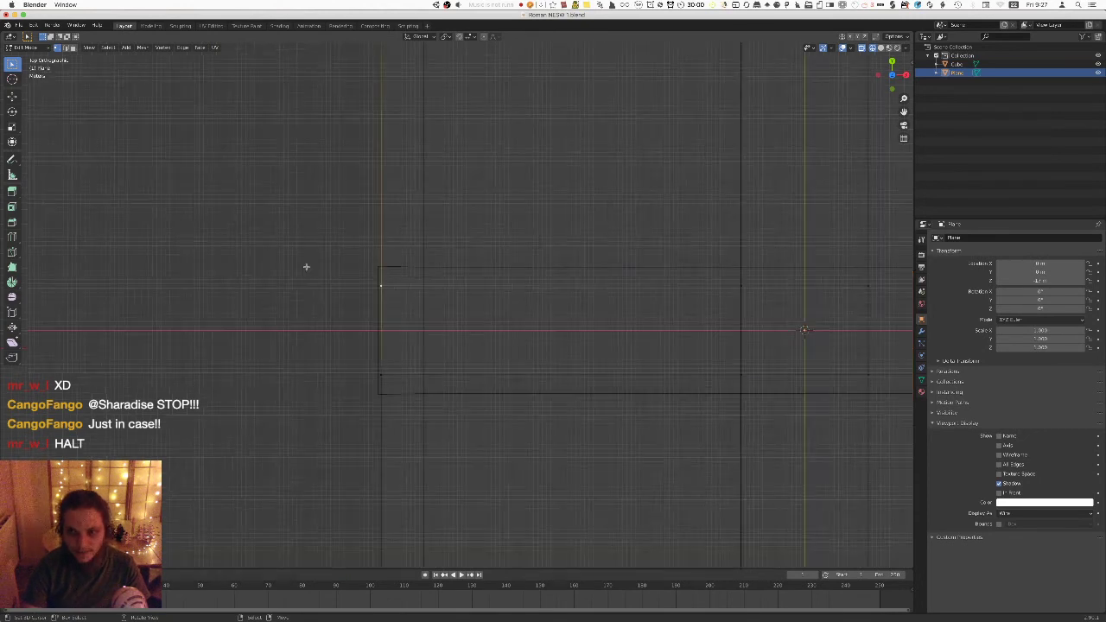
# Add a new plane within the guide mesh and scale it by 10 to the room's full extent.
pyautogui.press('a')
pyautogui.hotkey('shift', 'a')
pyautogui.click(496, 314)
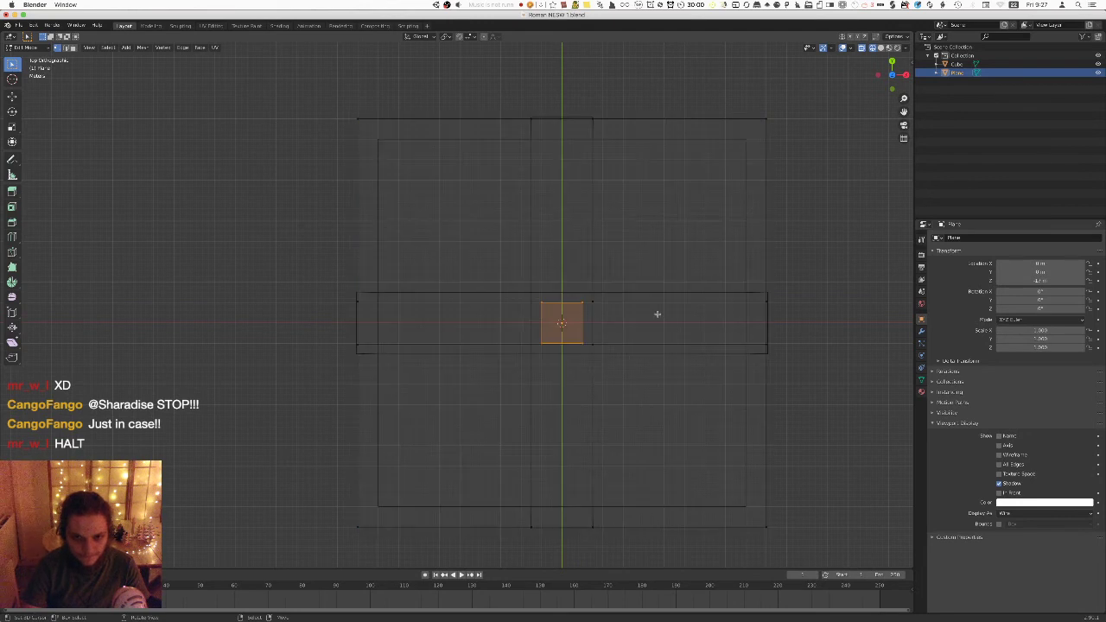
pyautogui.write('s10')
pyautogui.press('Return')
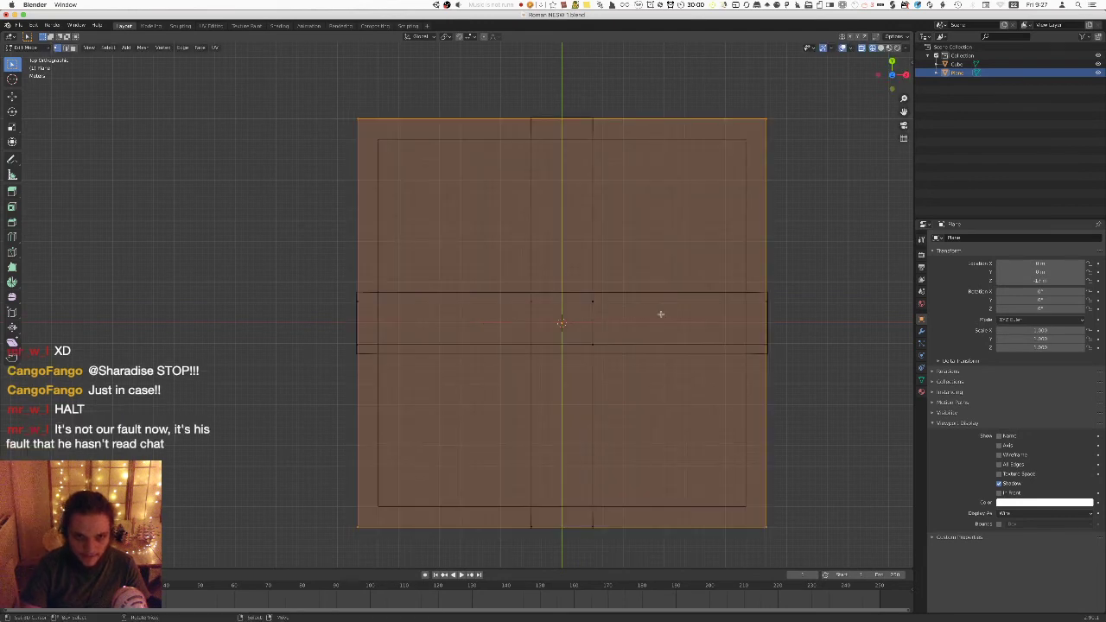
# Delete the old grid faces from the guide mesh, keeping only the new plane.
pyautogui.click(668, 262)
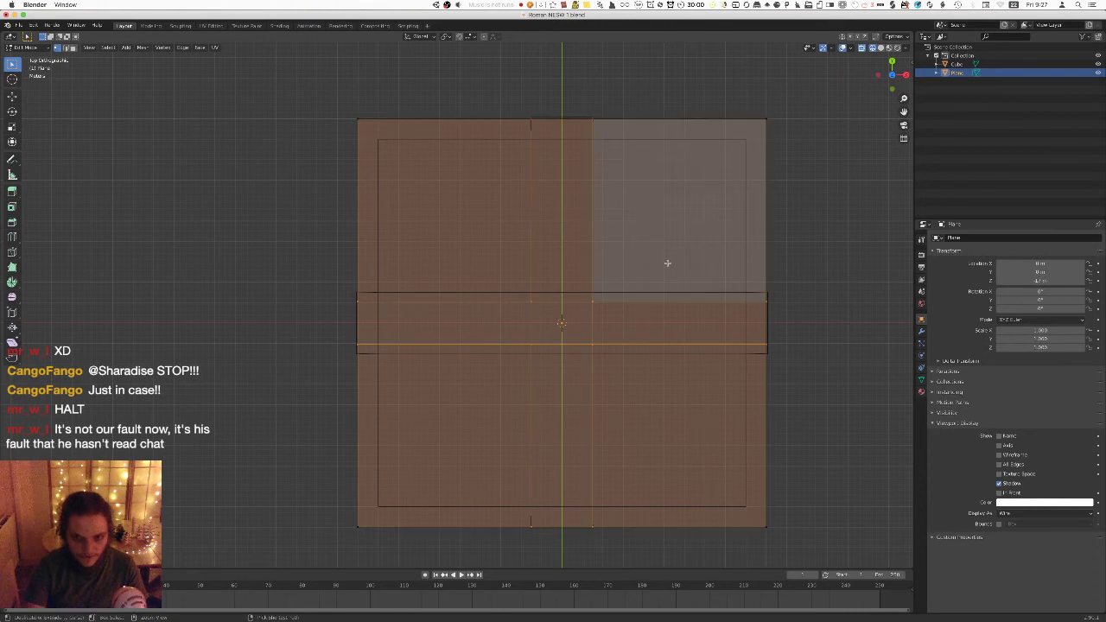
pyautogui.press('x')
pyautogui.click(667, 263)
# Add two evenly spaced loop cuts in each direction to divide the plane into a three-by-three grid.
pyautogui.hotkey('ctrl', 'r')
pyautogui.click(567, 135)
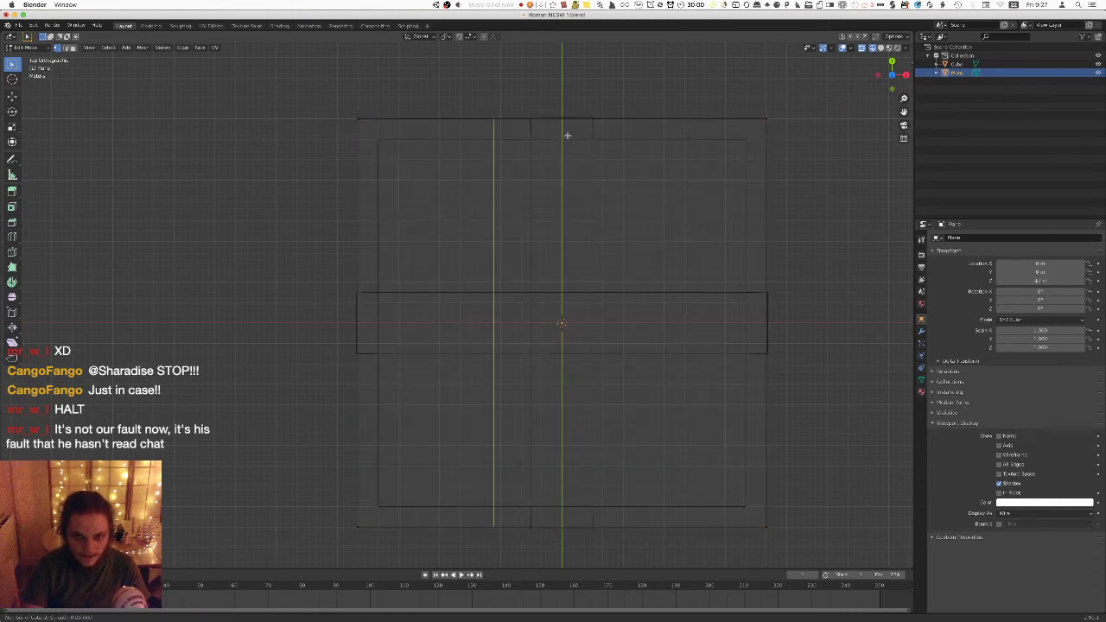
pyautogui.click(568, 135)
pyautogui.hotkey('ctrl', 'r')
pyautogui.click(769, 311)
pyautogui.click(769, 311)
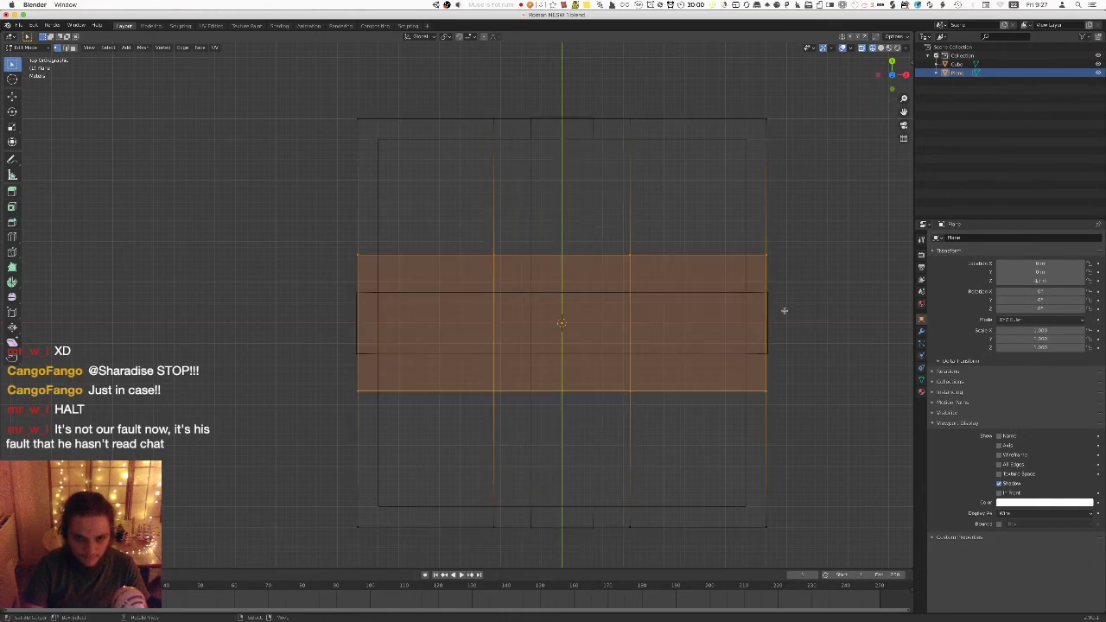
# Scale the guide plane's central horizontal strip by 0.3 along Y.
pyautogui.scroll(3, 297, 312)
pyautogui.keyDown('shift'); pyautogui.moveTo(447, 319); pyautogui.dragTo(570, 321, button='middle'); pyautogui.keyUp('shift')
pyautogui.press('s')
pyautogui.press('y')
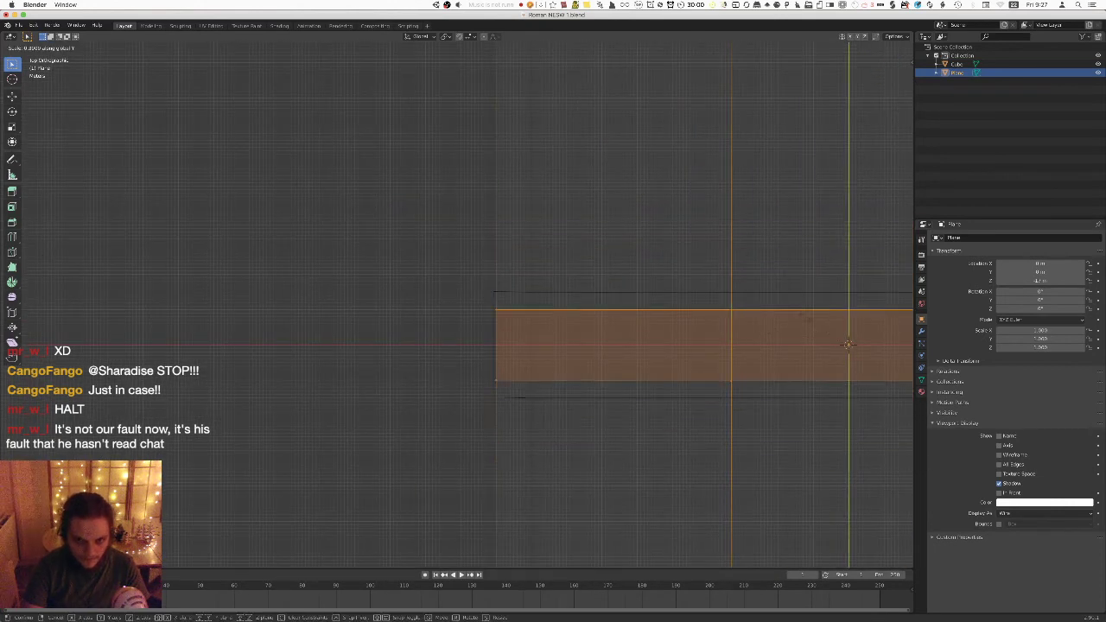
pyautogui.click(805, 317)
pyautogui.scroll(6, 495, 344)
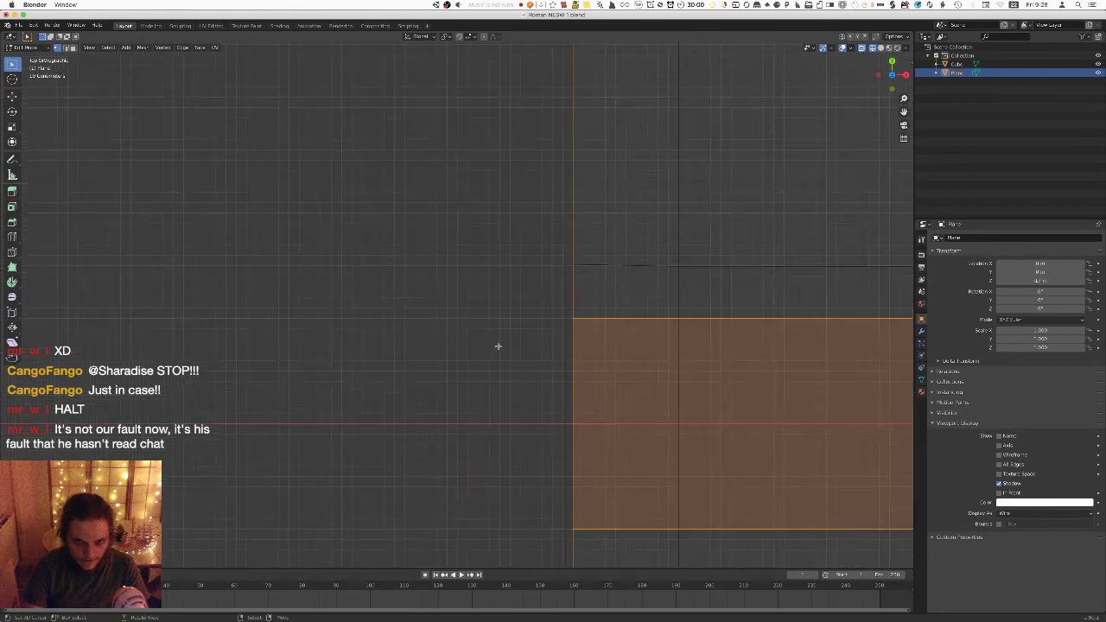
pyautogui.scroll(-6, 498, 347)
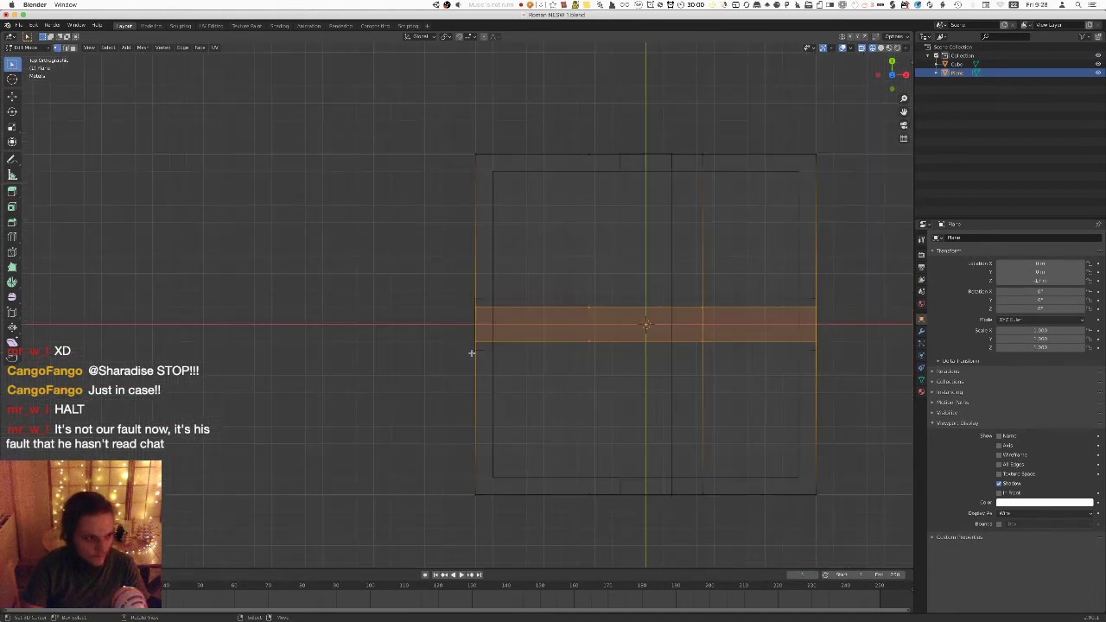
# Narrow the guide plane's central vertical strip along X to the horizontal strip's width and leave Edit Mode.
pyautogui.scroll(-1, 590, 302)
pyautogui.keyDown('shift'); pyautogui.moveTo(558, 302); pyautogui.dragTo(433, 330, button='middle'); pyautogui.keyUp('shift')
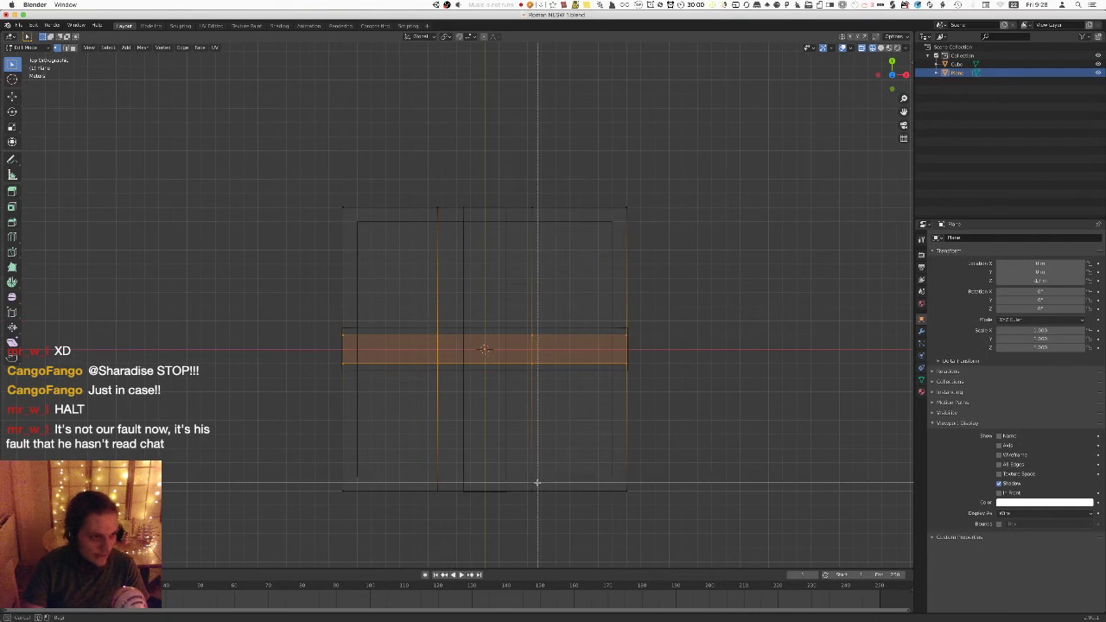
pyautogui.press('a')
pyautogui.hotkey('alt', 'a')
pyautogui.press('a')
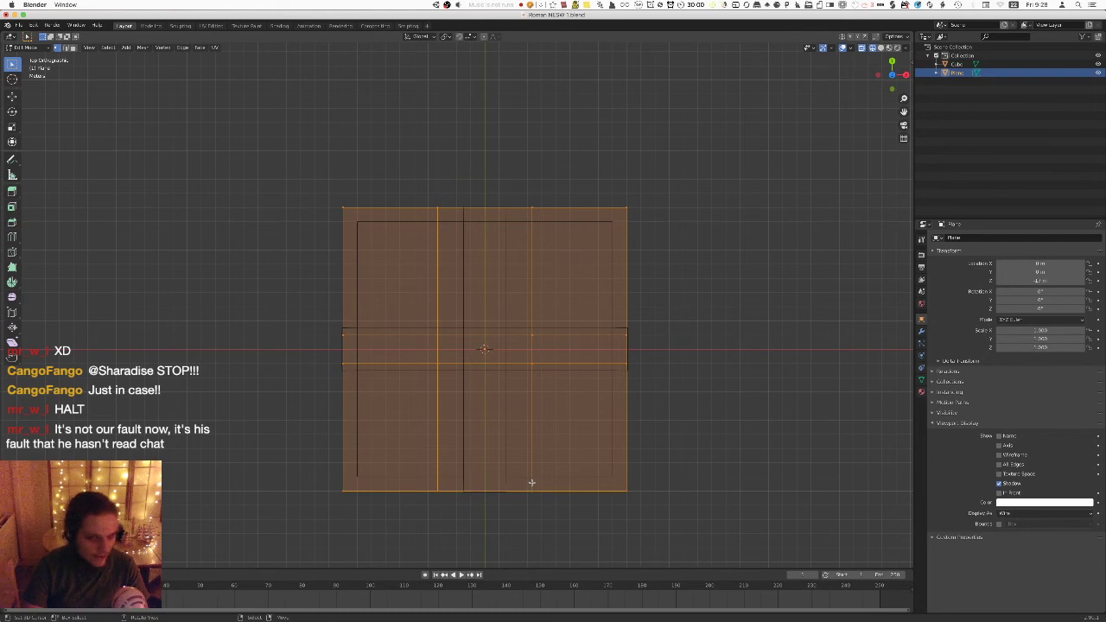
pyautogui.hotkey('alt', 'a')
pyautogui.moveTo(548, 522); pyautogui.dragTo(415, 159)
pyautogui.scroll(4, 517, 178)
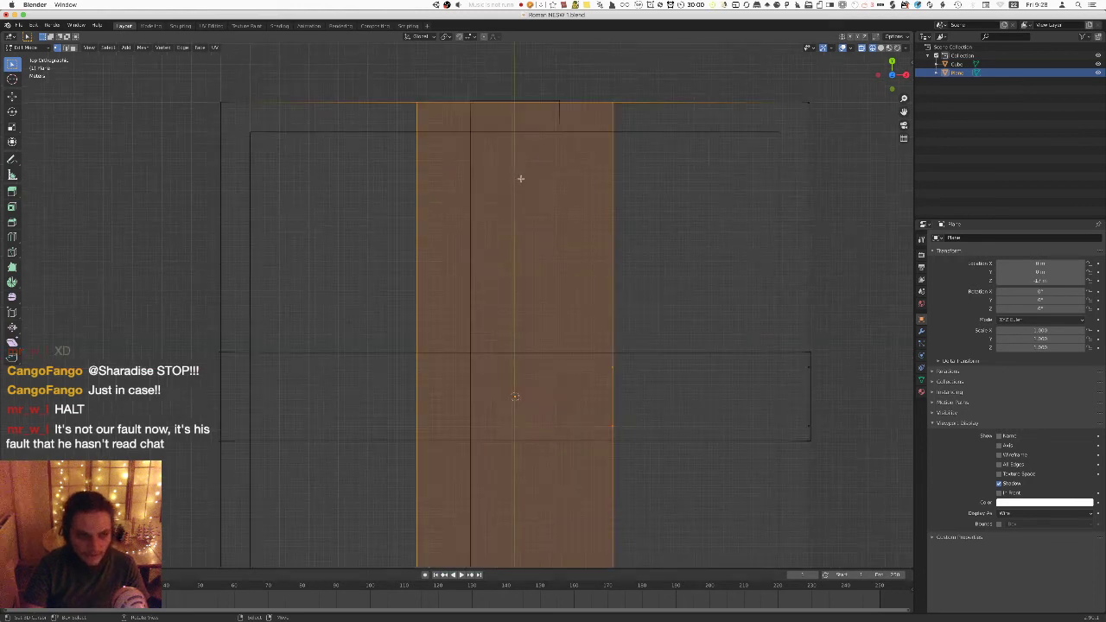
pyautogui.scroll(2, 520, 178)
pyautogui.keyDown('shift'); pyautogui.moveTo(525, 148); pyautogui.dragTo(528, 357, button='middle'); pyautogui.keyUp('shift')
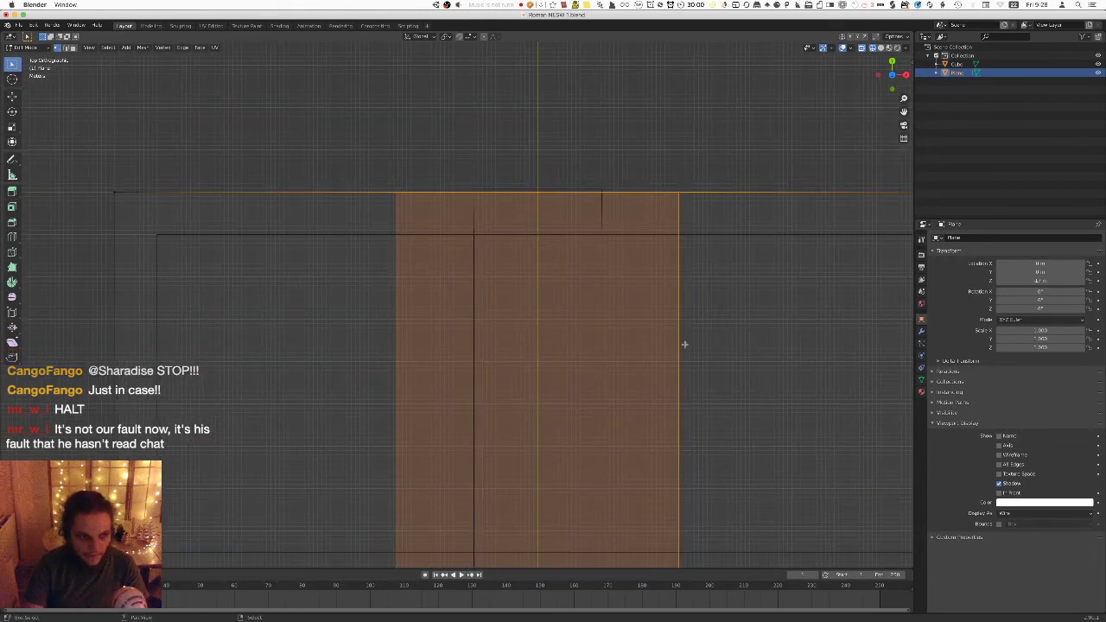
pyautogui.press('s')
pyautogui.press('x')
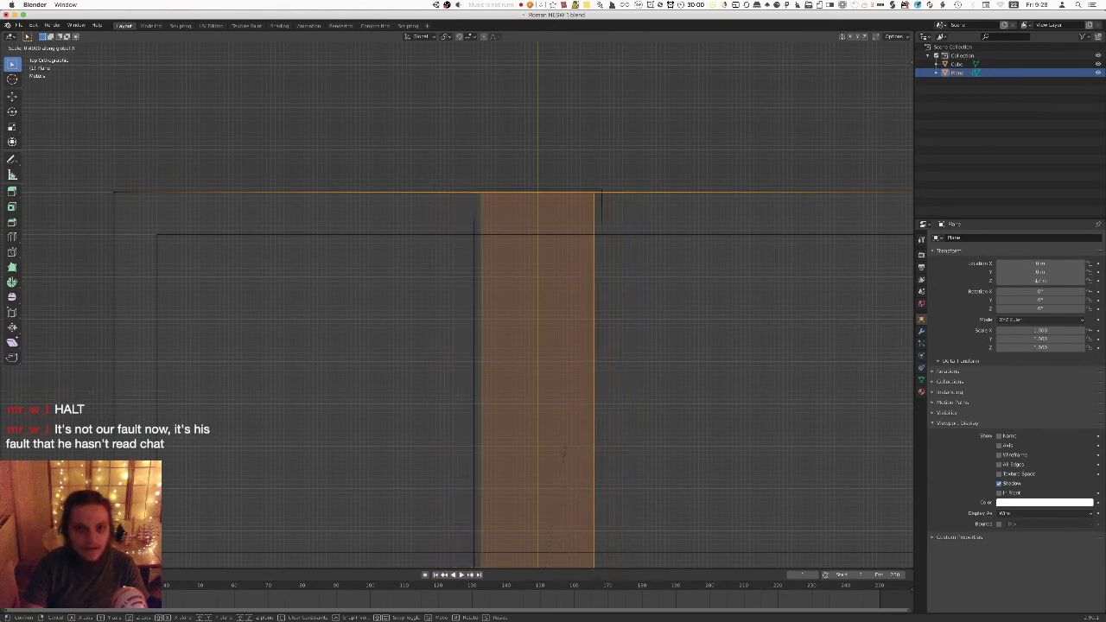
pyautogui.click(526, 408)
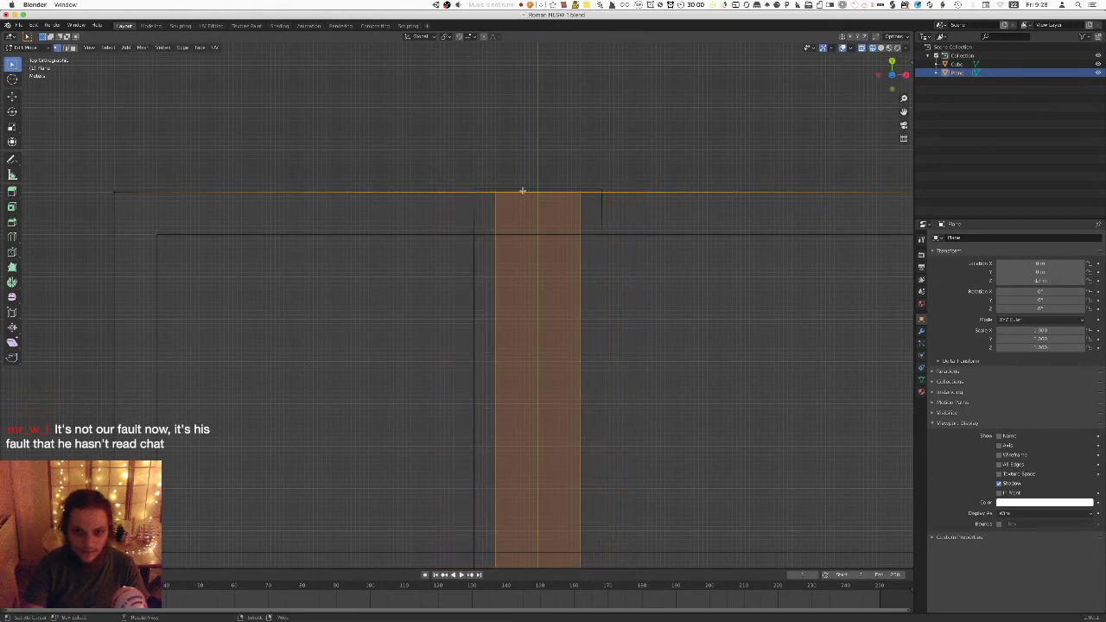
pyautogui.scroll(3, 522, 190)
pyautogui.scroll(-7, 546, 151)
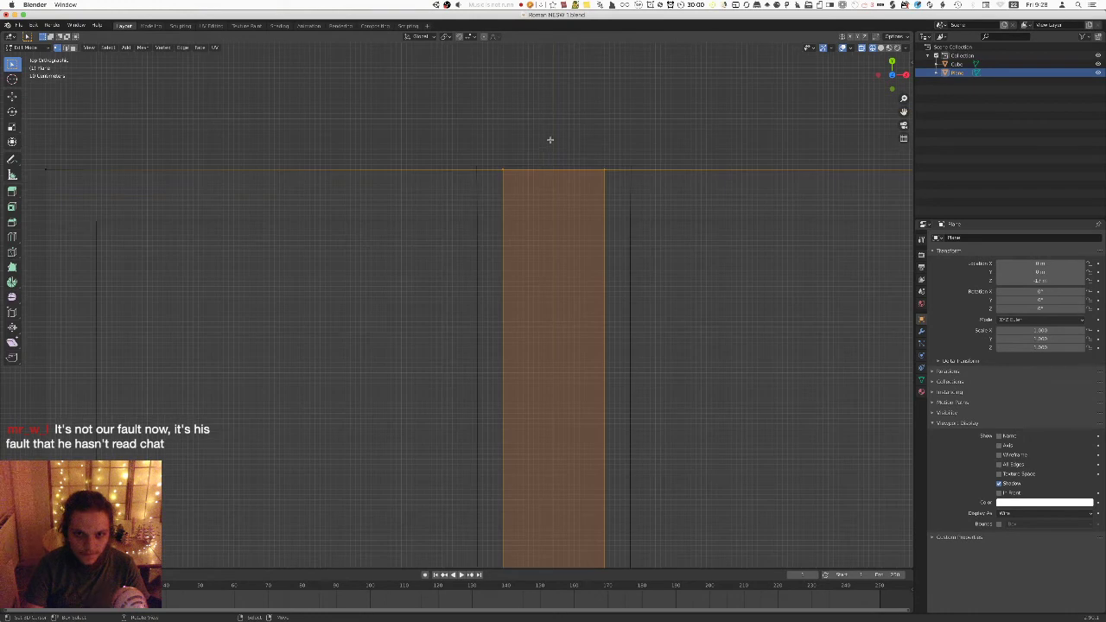
pyautogui.keyDown('shift'); pyautogui.moveTo(548, 331); pyautogui.dragTo(548, 214, button='middle'); pyautogui.keyUp('shift')
pyautogui.press('Tab')
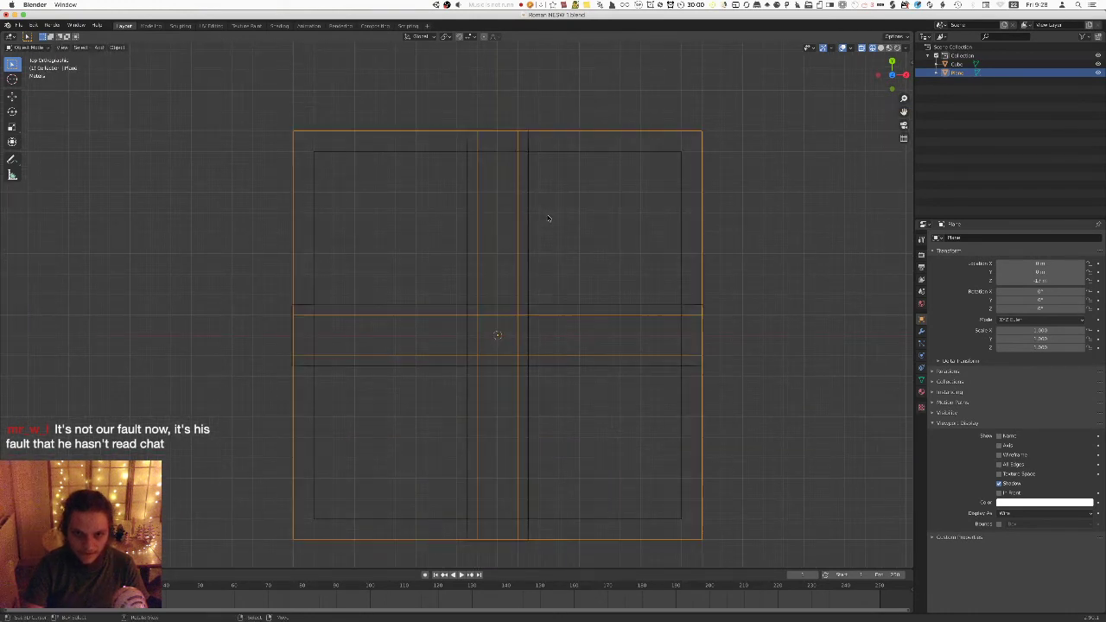
# Edit the room cube and scale its east-west doorway section by 0.7 along Y to match the guide strip.
pyautogui.click(524, 197)
pyautogui.press('Tab')
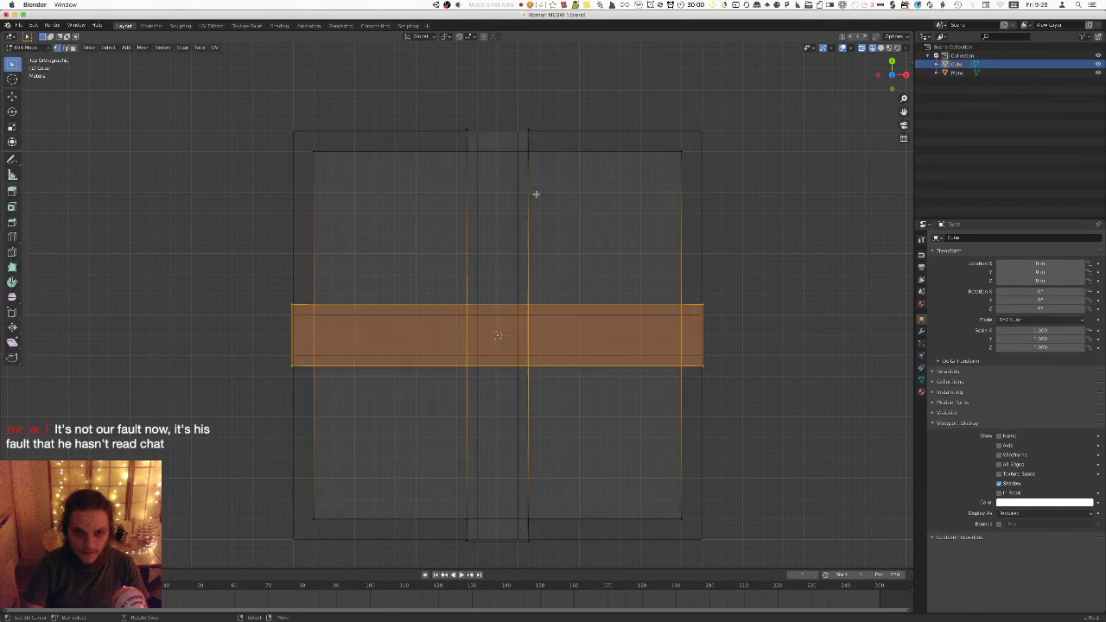
pyautogui.scroll(1, 763, 329)
pyautogui.keyDown('shift'); pyautogui.moveTo(778, 349); pyautogui.dragTo(630, 325, button='middle'); pyautogui.keyUp('shift')
pyautogui.scroll(3, 709, 319)
pyautogui.press('s')
pyautogui.press('x')
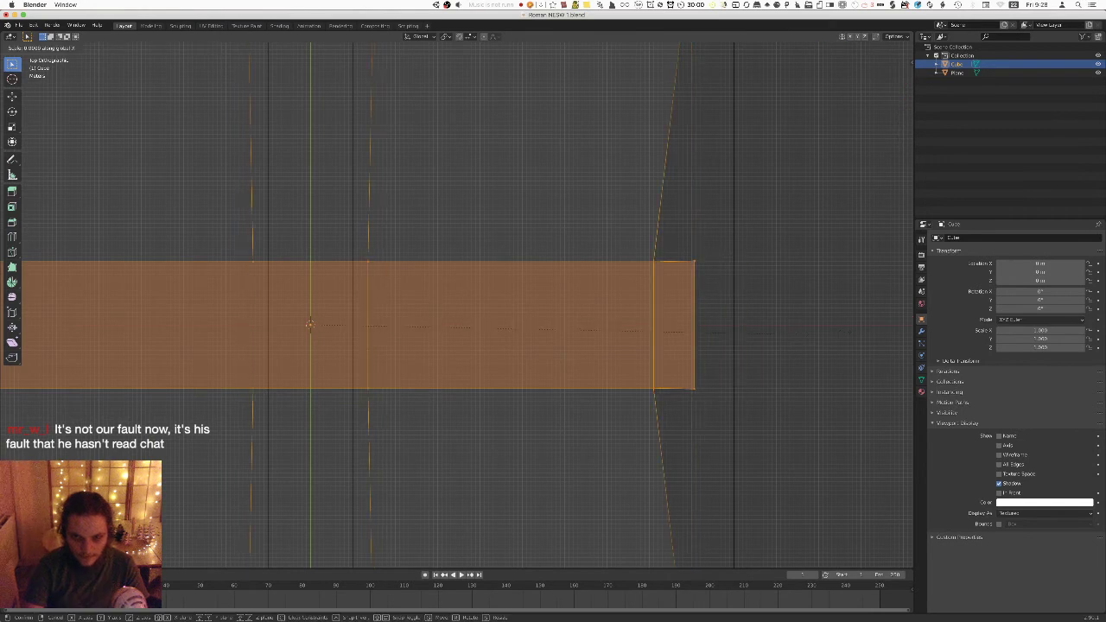
pyautogui.rightClick(837, 337)
pyautogui.press('s')
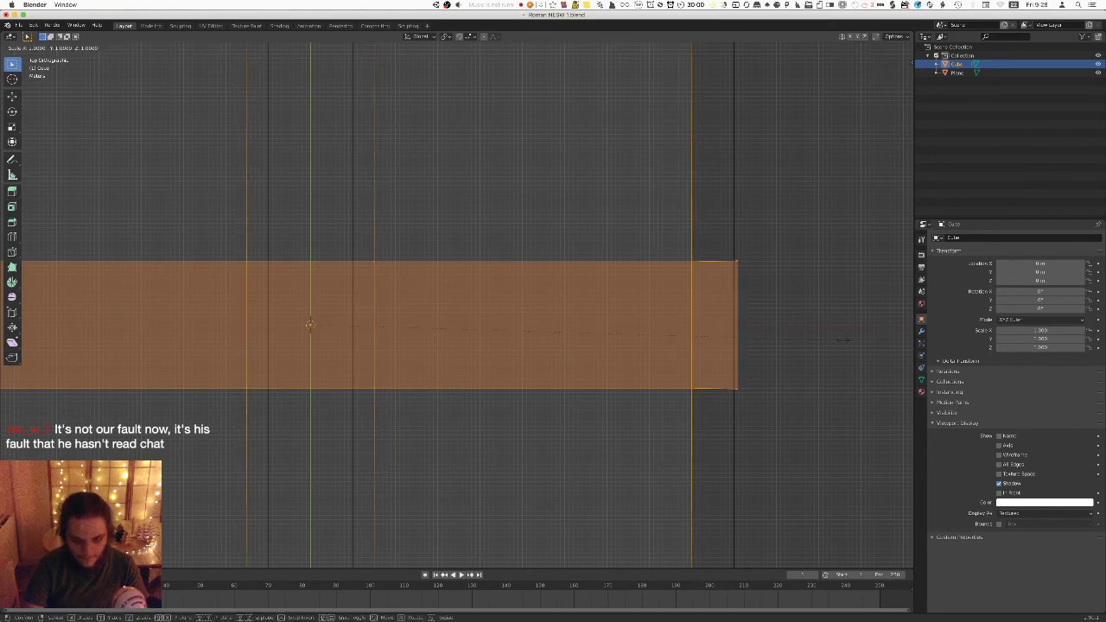
pyautogui.press('y')
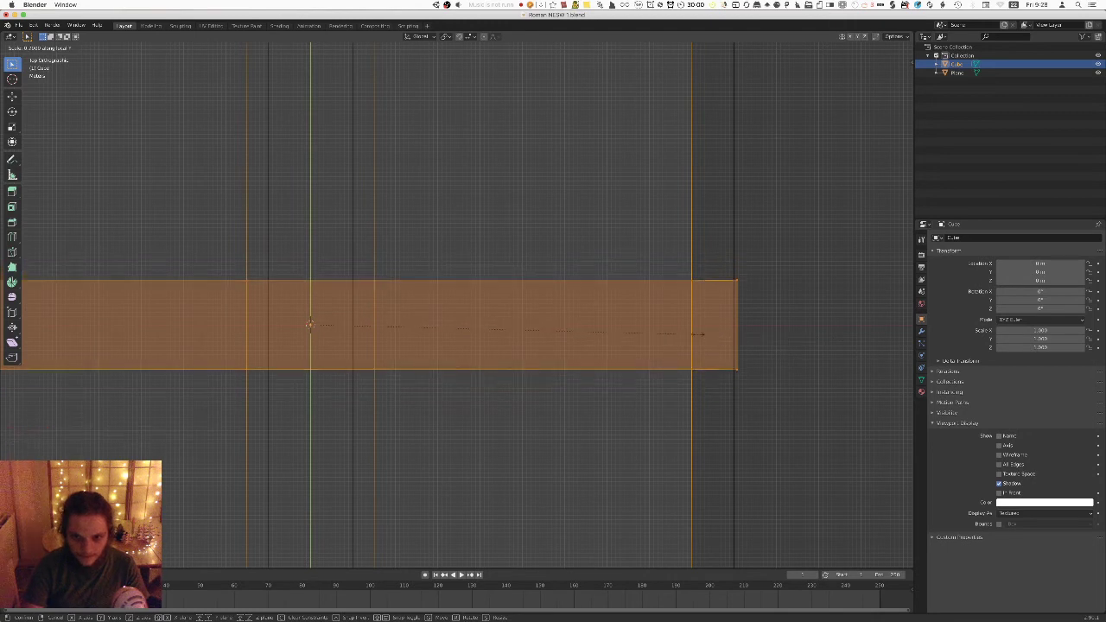
pyautogui.click(698, 333)
pyautogui.scroll(-4, 692, 311)
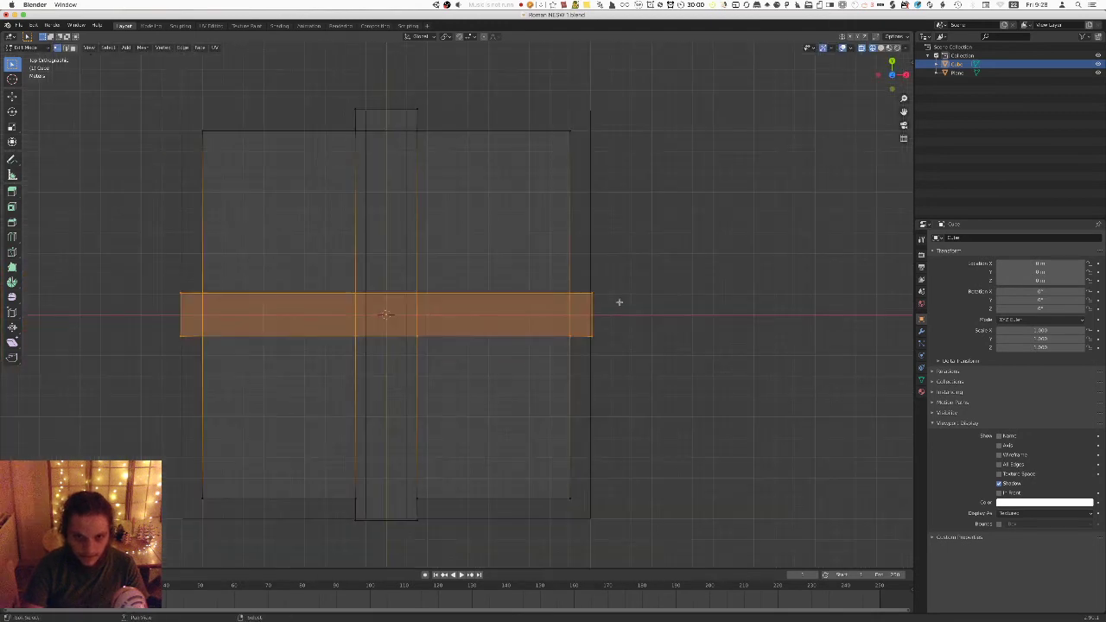
# Box-select the room cube's north-south doorway section, scale it by 0.7 along X and return to Object Mode.
pyautogui.keyDown('shift'); pyautogui.hscroll(-5, 622, 303); pyautogui.keyUp('shift')
pyautogui.hotkey('alt', 'a')
pyautogui.press('b')
pyautogui.moveTo(456, 76); pyautogui.dragTo(605, 545)
pyautogui.keyDown('shift'); pyautogui.scroll(5, 544, 226); pyautogui.keyUp('shift')
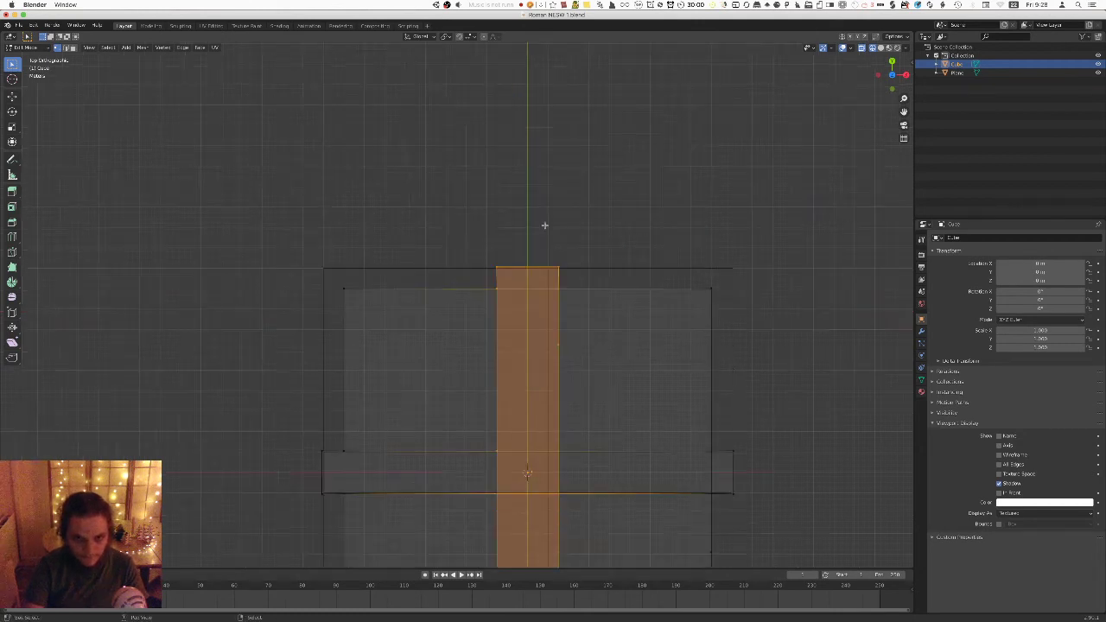
pyautogui.scroll(4, 545, 225)
pyautogui.press('s')
pyautogui.press('x')
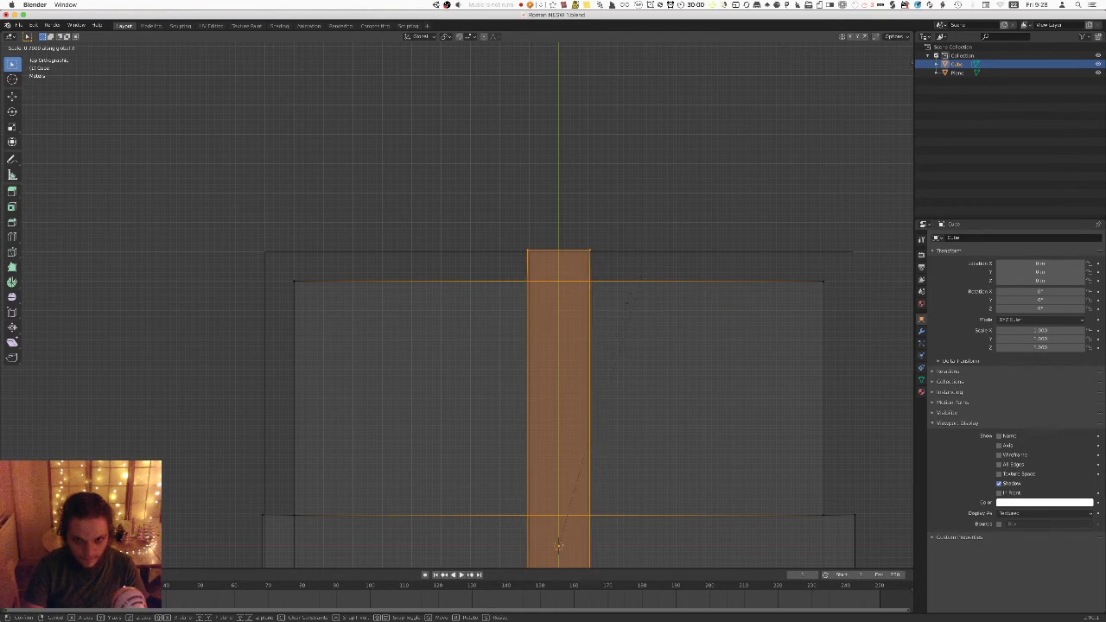
pyautogui.click(639, 275)
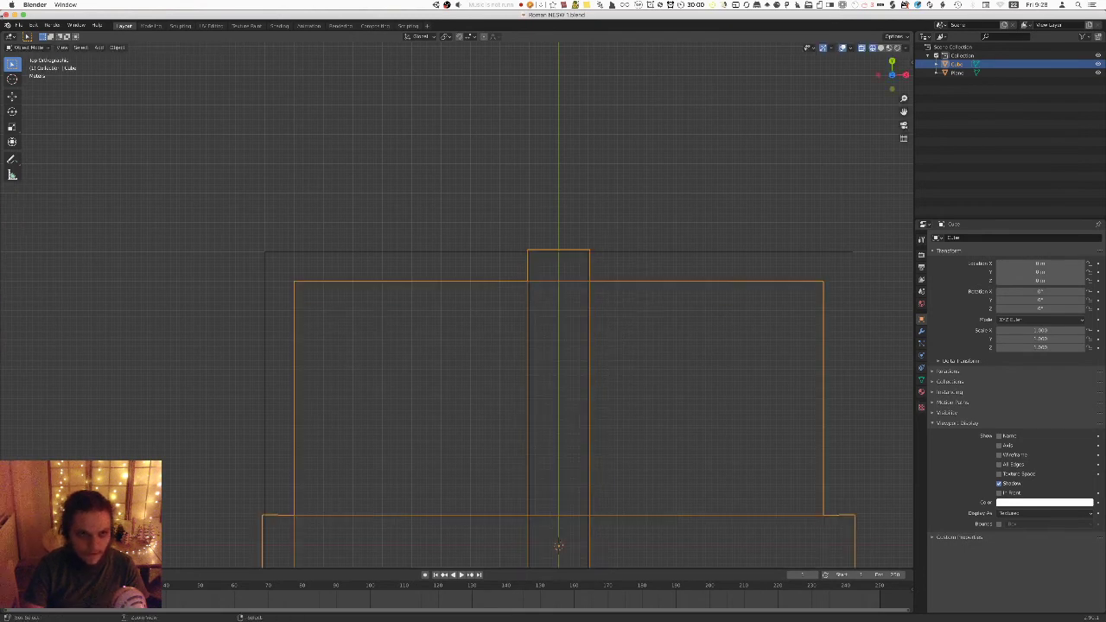
# Export the room as FBX to the mazes folder, overwriting the existing Roman NESW 1 FBX.fbx file.
pyautogui.click(18, 26)
pyautogui.moveTo(35, 152)
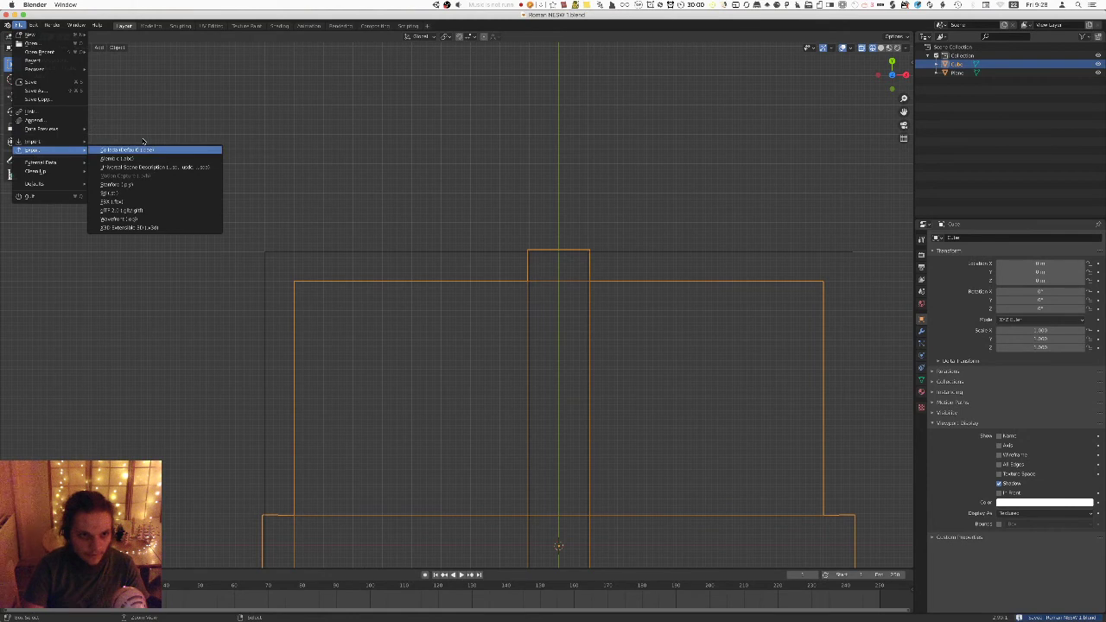
pyautogui.click(144, 193)
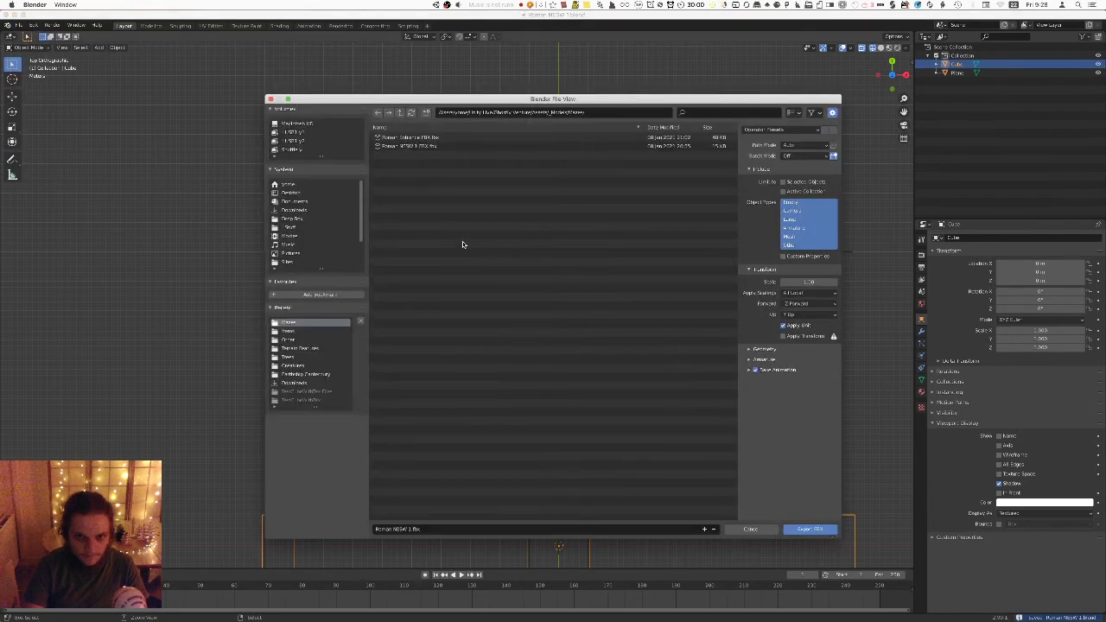
pyautogui.click(419, 147)
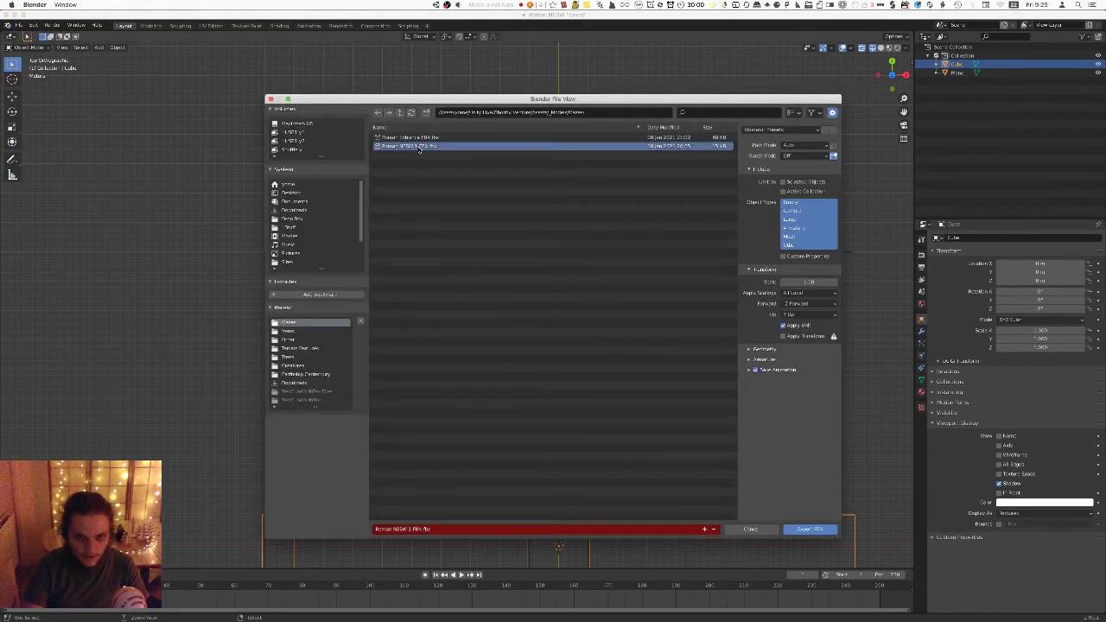
pyautogui.click(822, 531)
# Switch to Unity, play-test the game and walk through the building's entrance down into the maze rooms.
pyautogui.press('super+Tab')
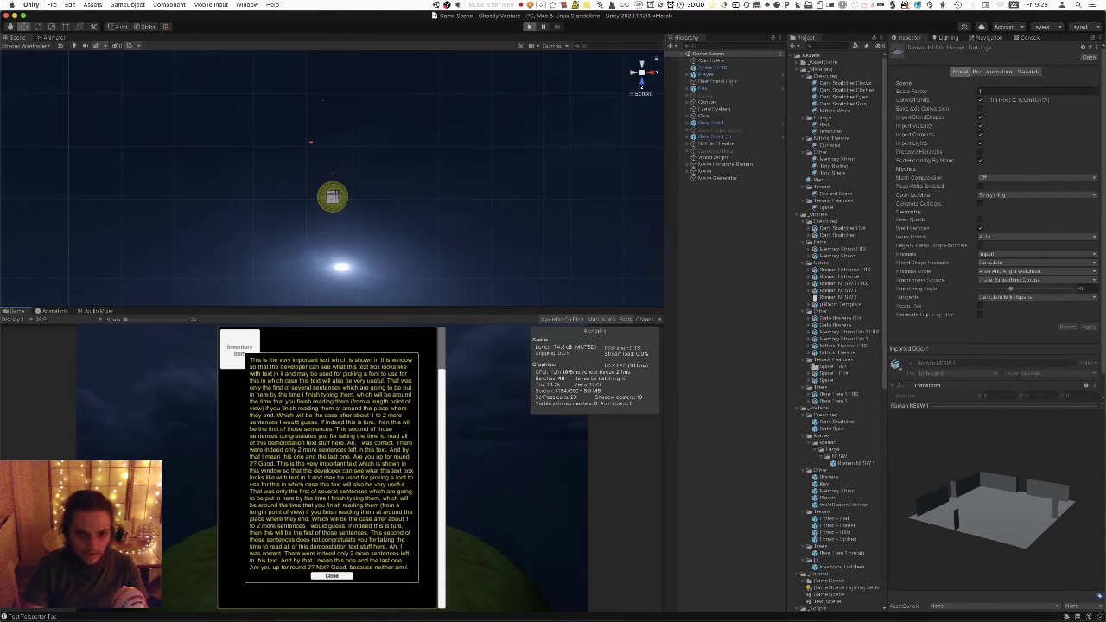
pyautogui.press('super+p')
pyautogui.press('w')
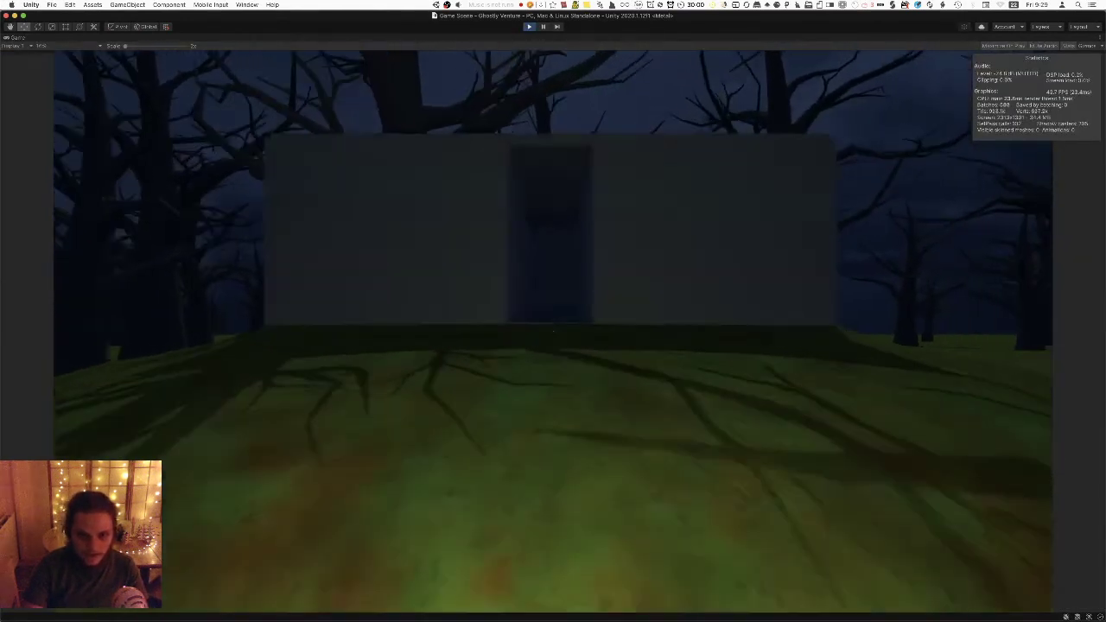
pyautogui.press('w')
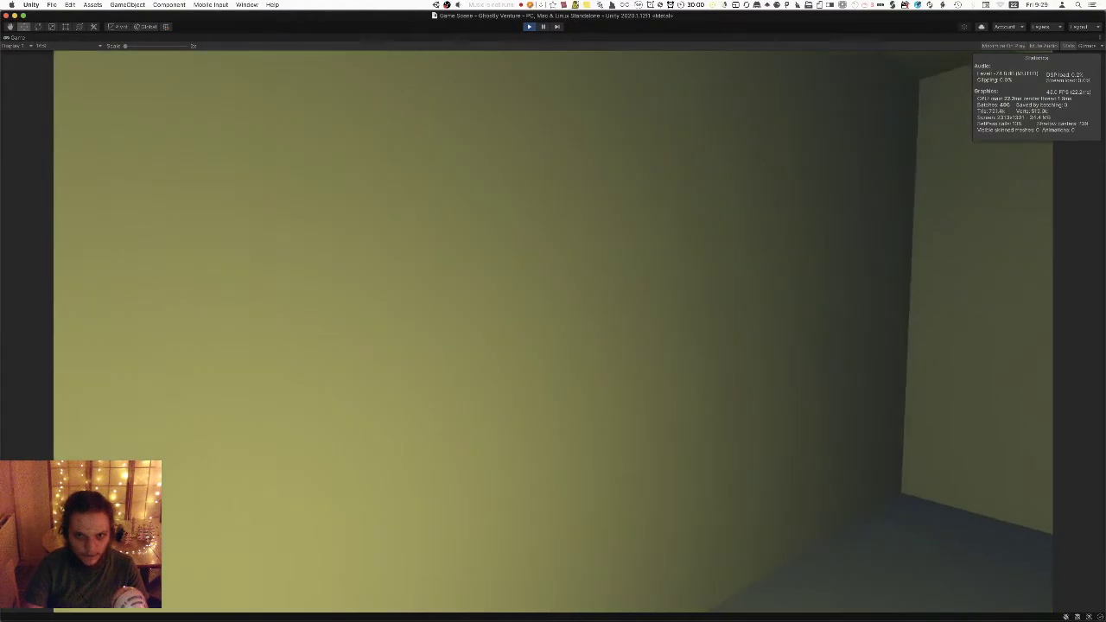
pyautogui.press('w')
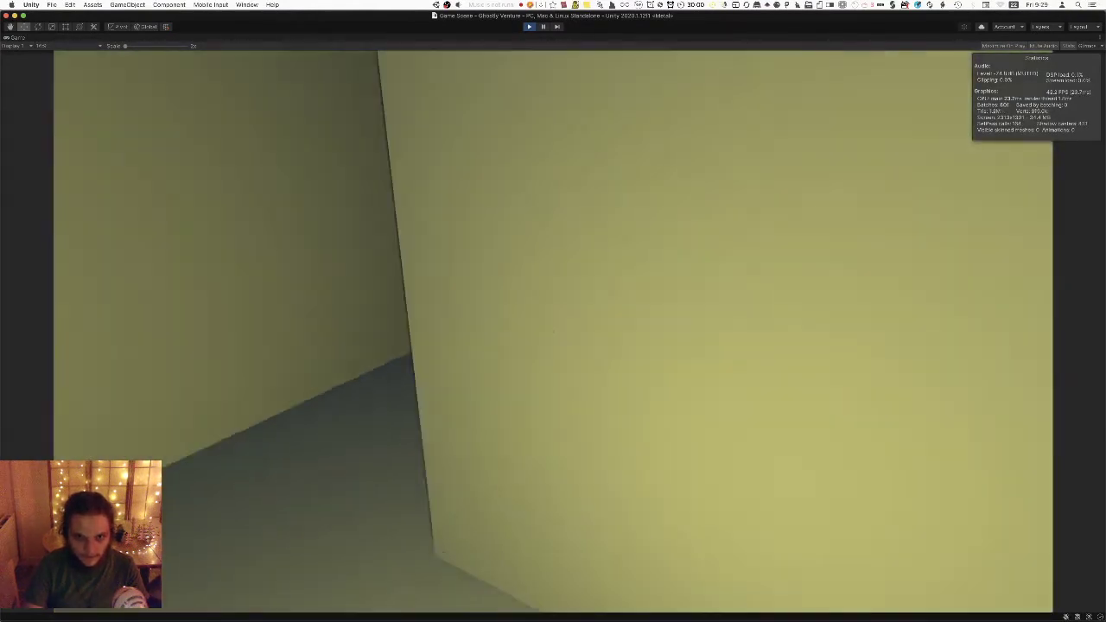
pyautogui.press('w')
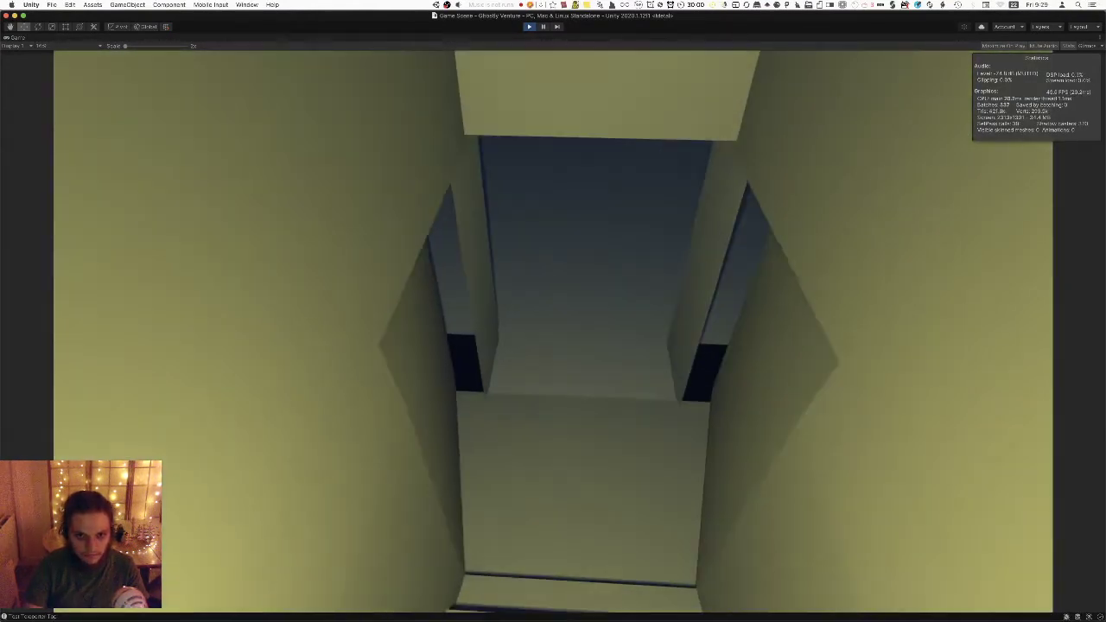
pyautogui.press('w')
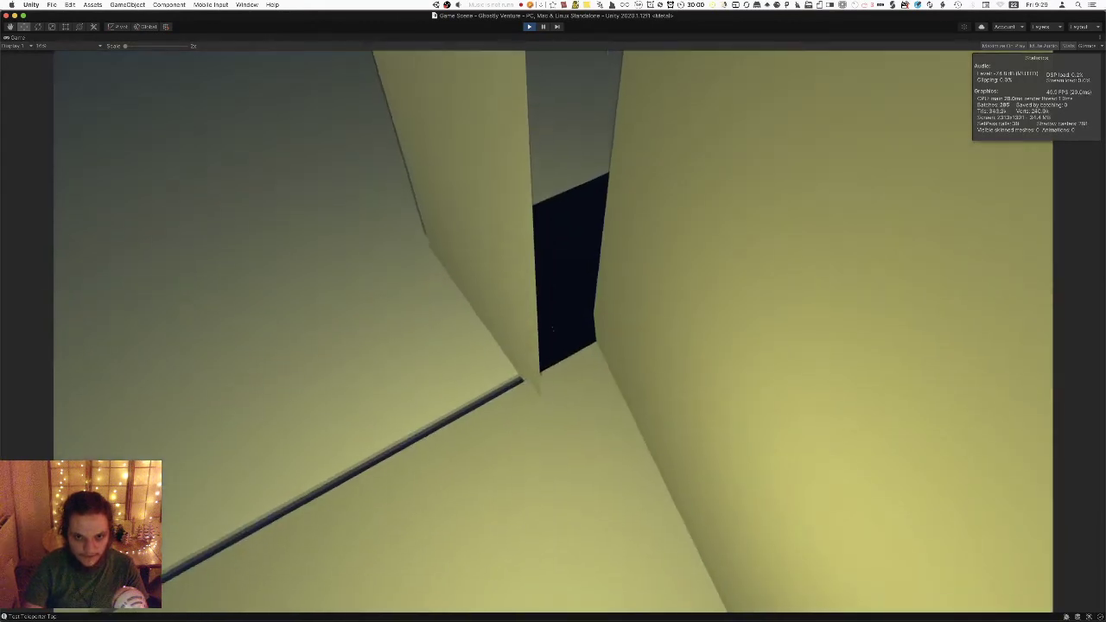
pyautogui.press('w')
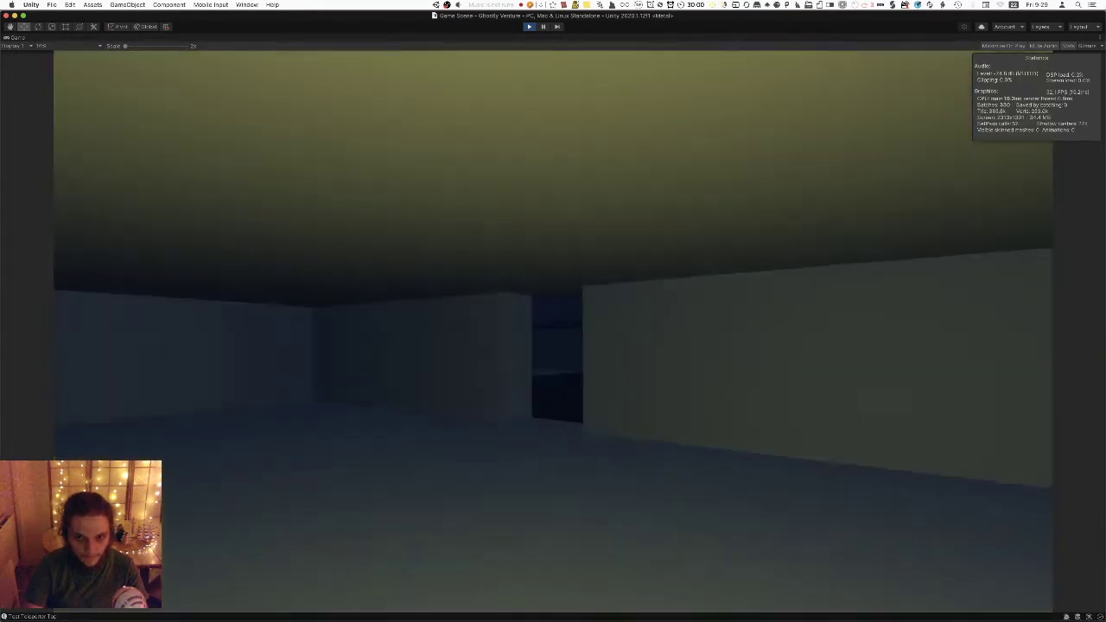
pyautogui.press('w')
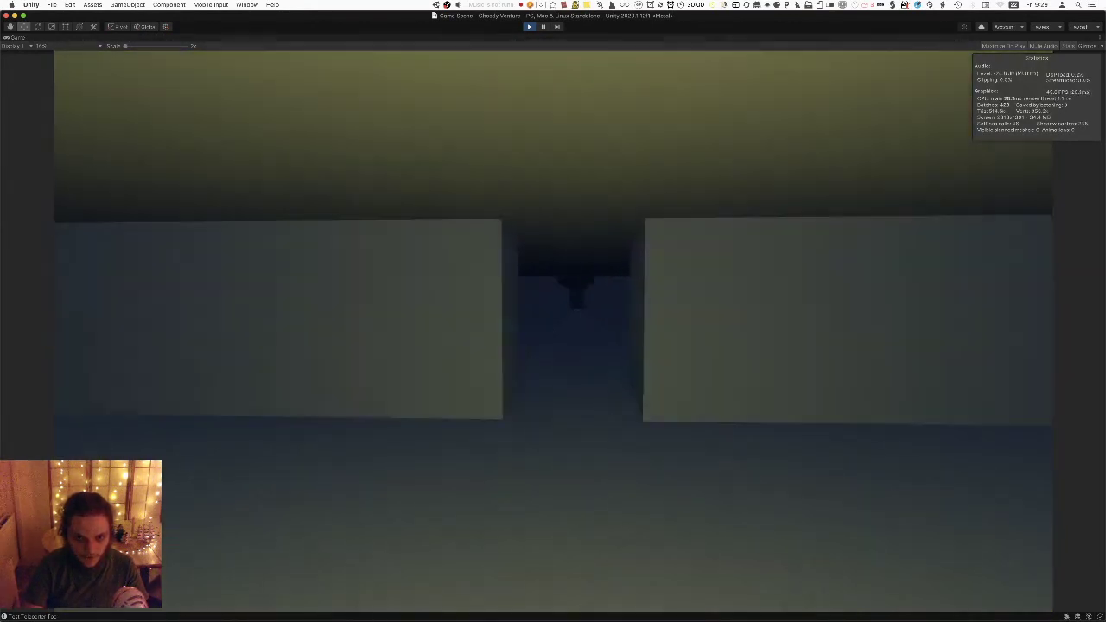
# Walk up to and around the narrowed doorways in the maze to judge their width, and stop the play test.
pyautogui.press('w')
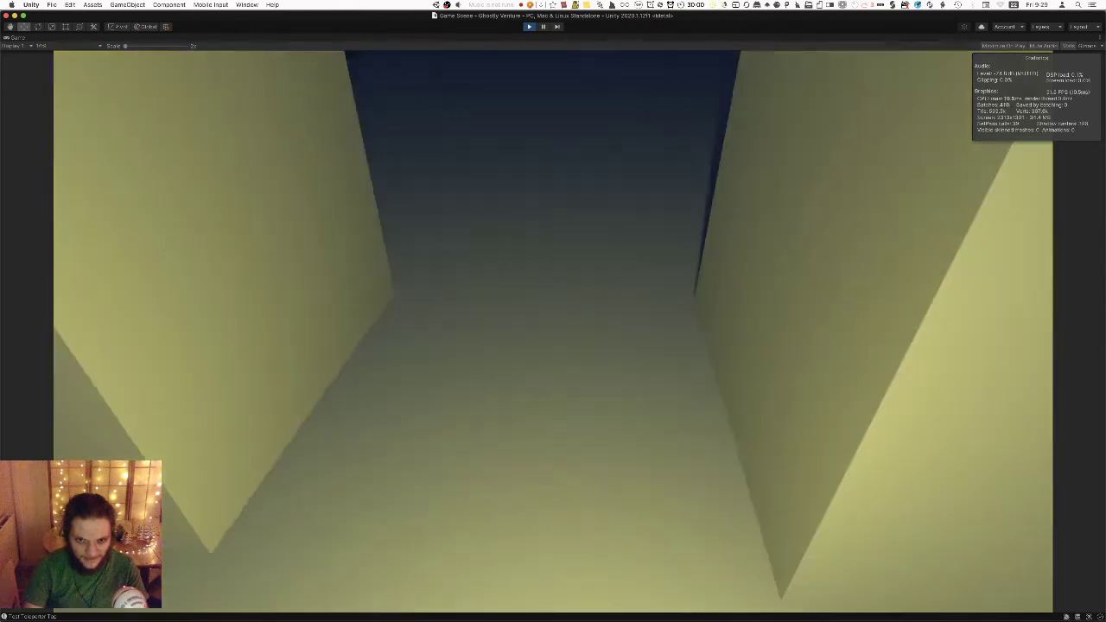
pyautogui.press('w')
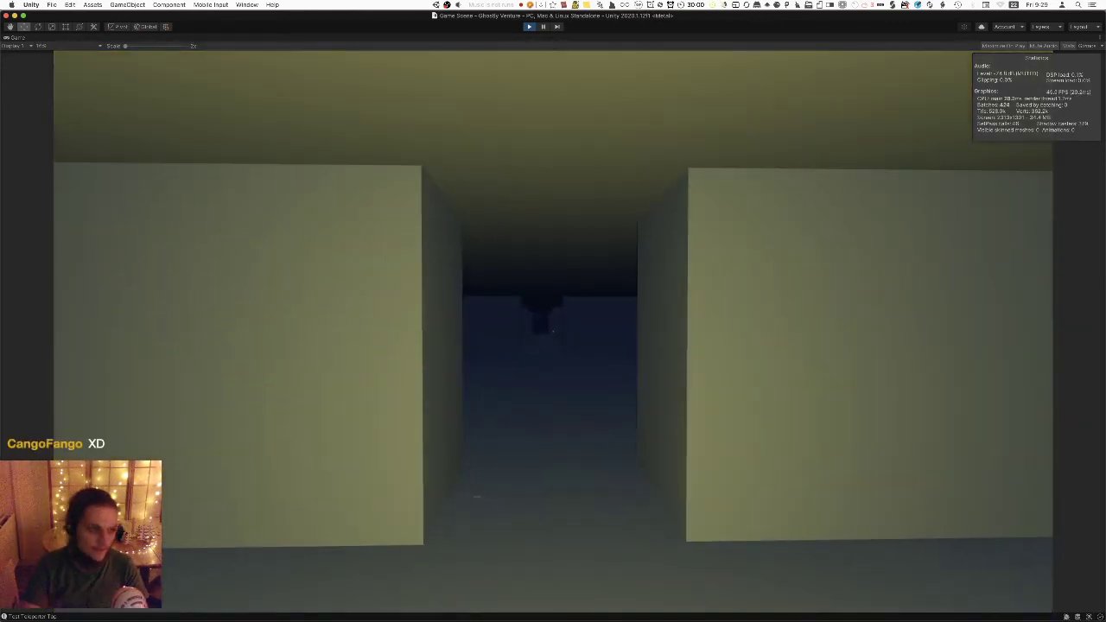
pyautogui.press('w')
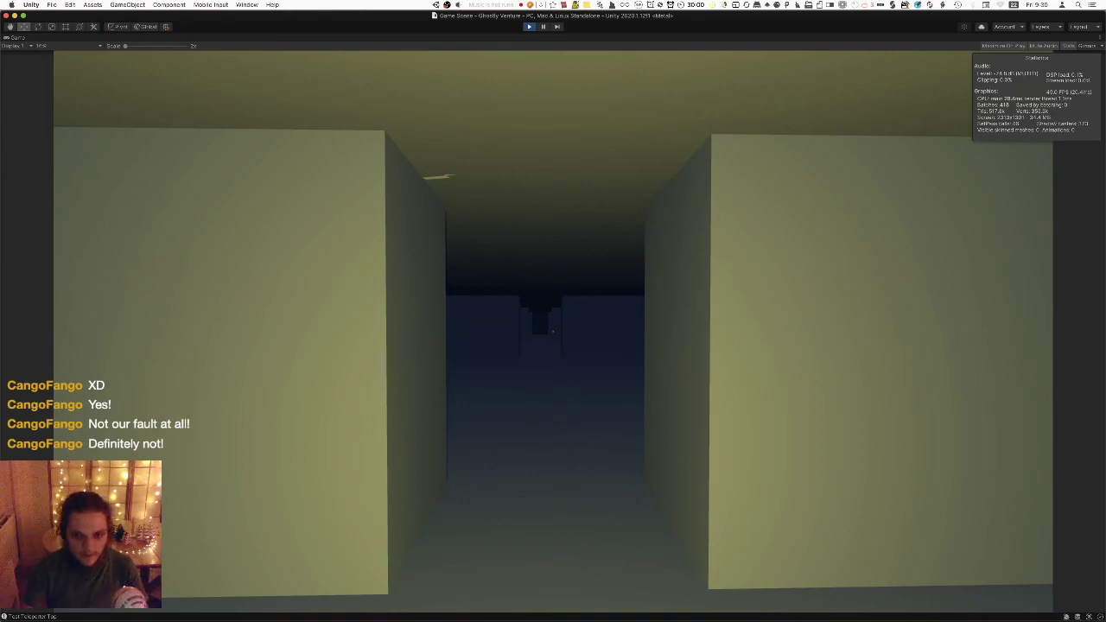
pyautogui.press('w')
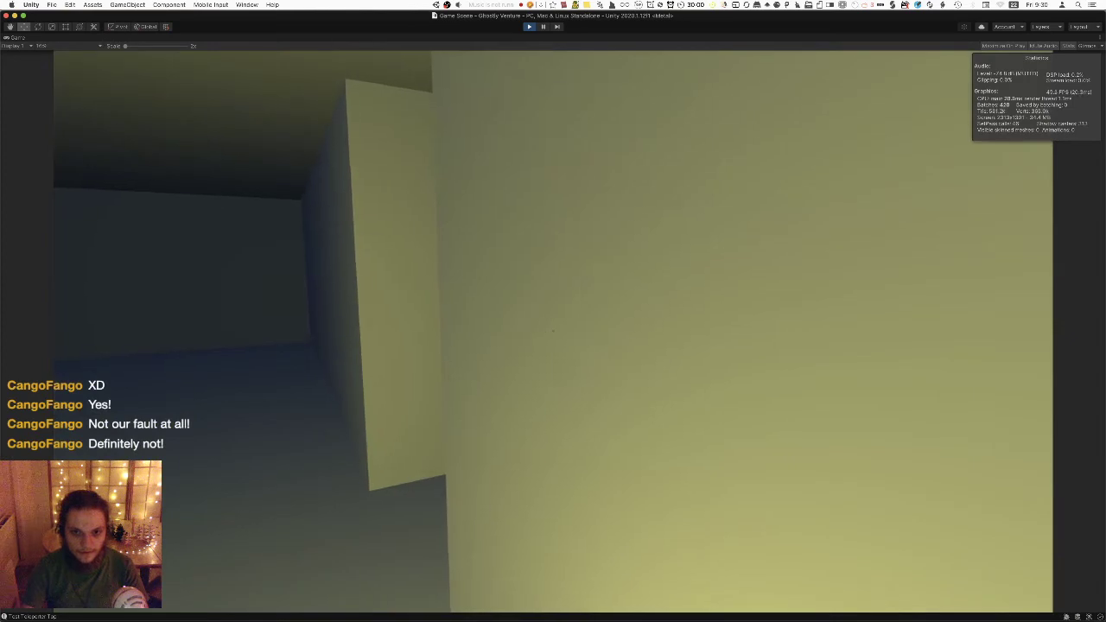
pyautogui.press('w')
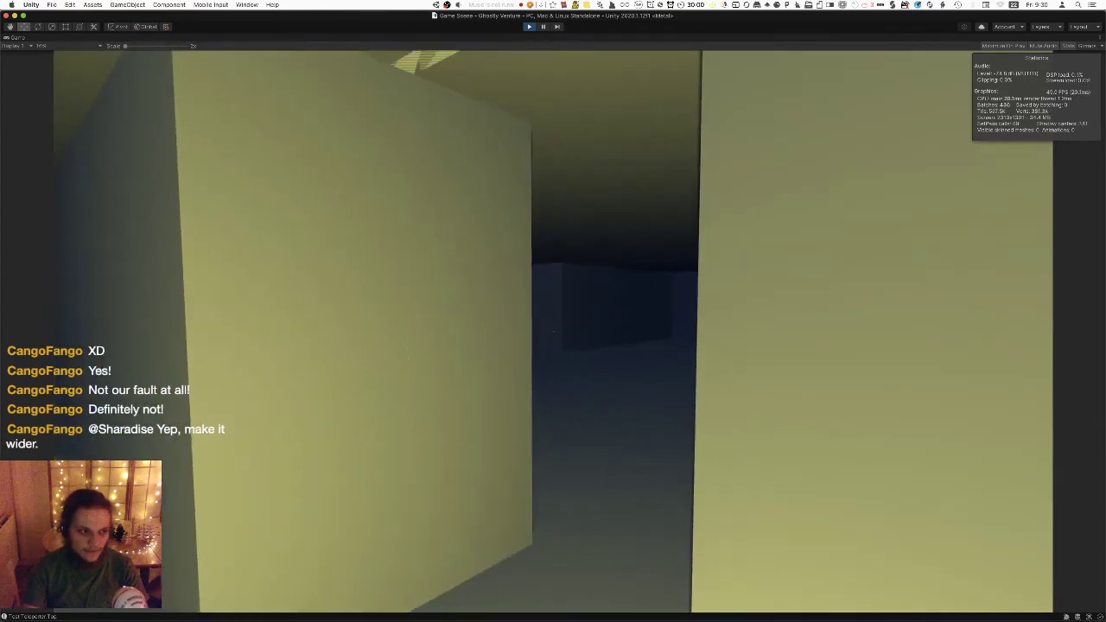
pyautogui.press('w')
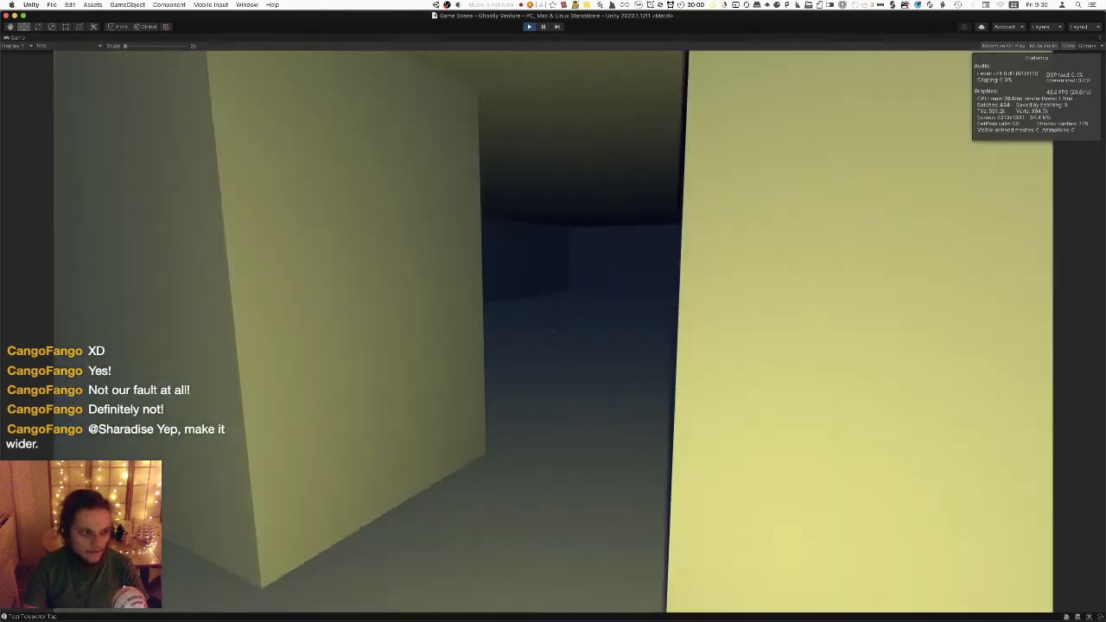
pyautogui.press('w')
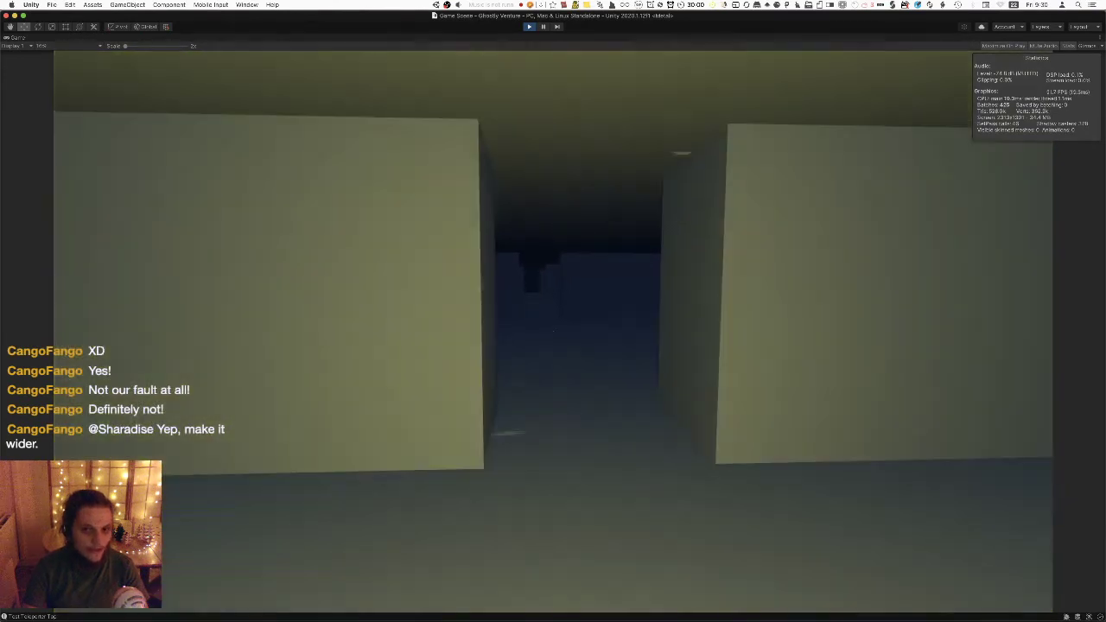
pyautogui.press('s')
pyautogui.press('d')
pyautogui.press('w')
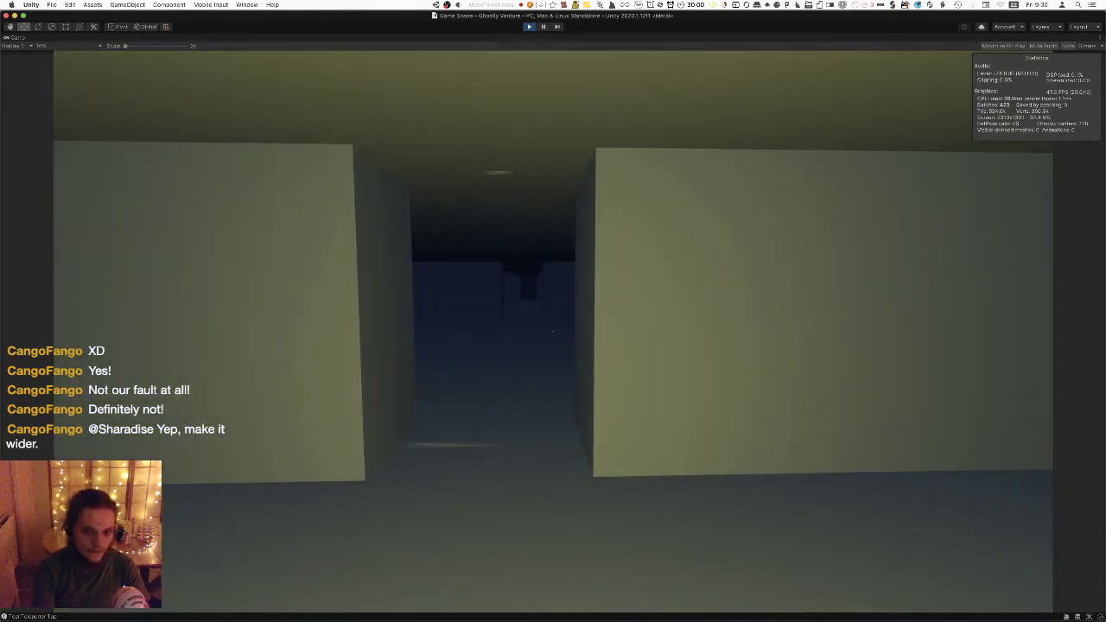
pyautogui.press('super+p')
# Switch back to Blender and examine the width of the room cube's doorway sections against the guide plane in top view.
pyautogui.press('super+Tab')
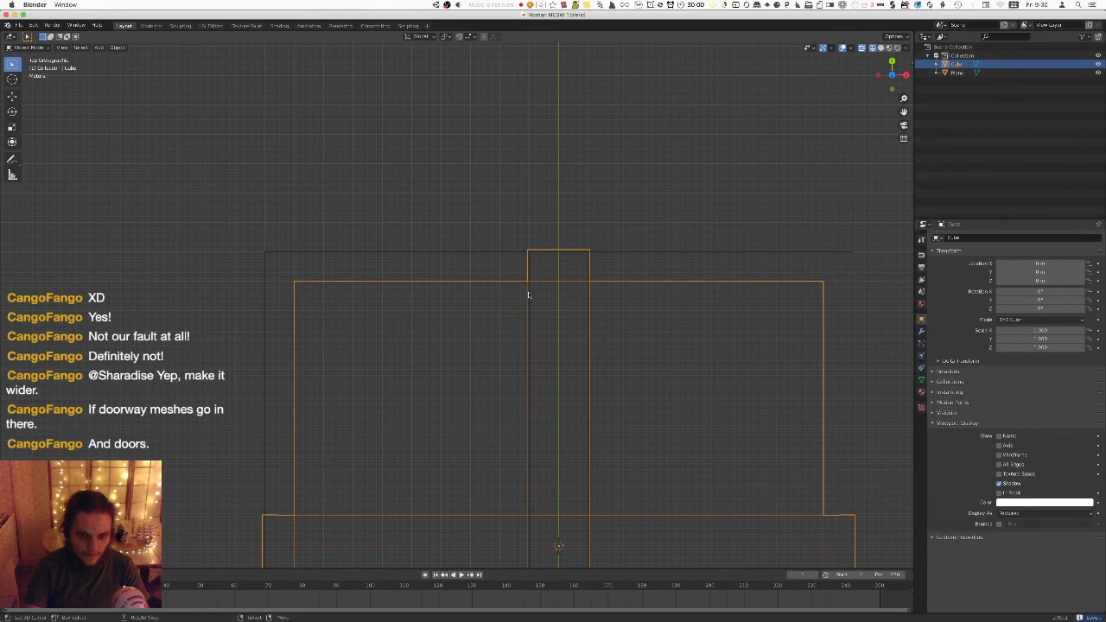
pyautogui.scroll(-5, 518, 268)
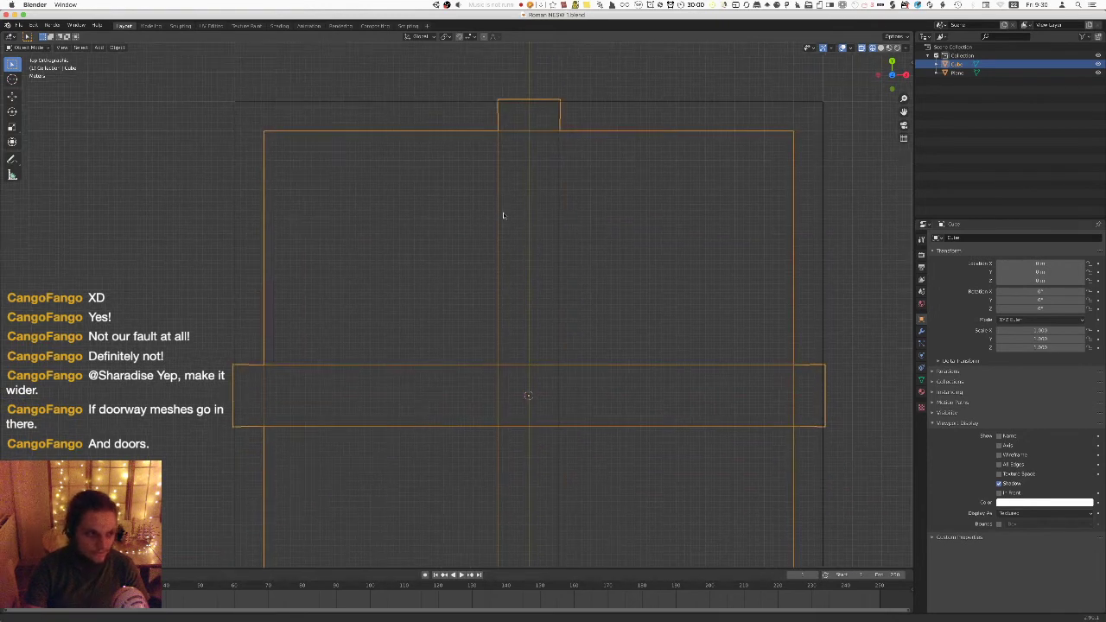
pyautogui.keyDown('shift'); pyautogui.moveTo(504, 216); pyautogui.dragTo(487, 292, button='middle'); pyautogui.keyUp('shift')
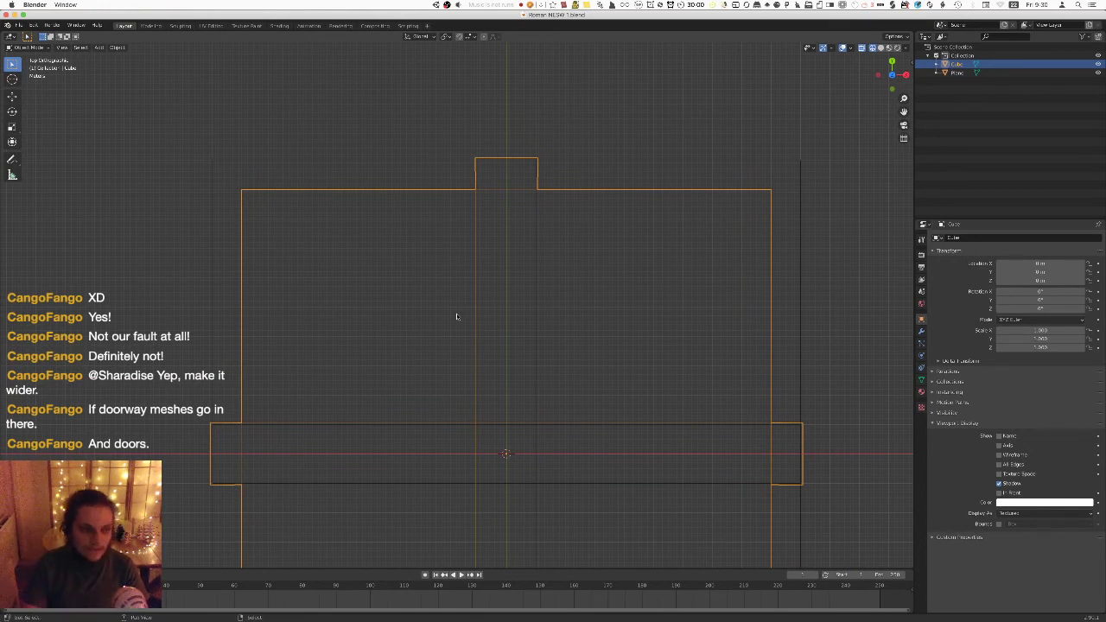
pyautogui.keyDown('shift'); pyautogui.moveTo(565, 314); pyautogui.dragTo(488, 242, button='middle'); pyautogui.keyUp('shift')
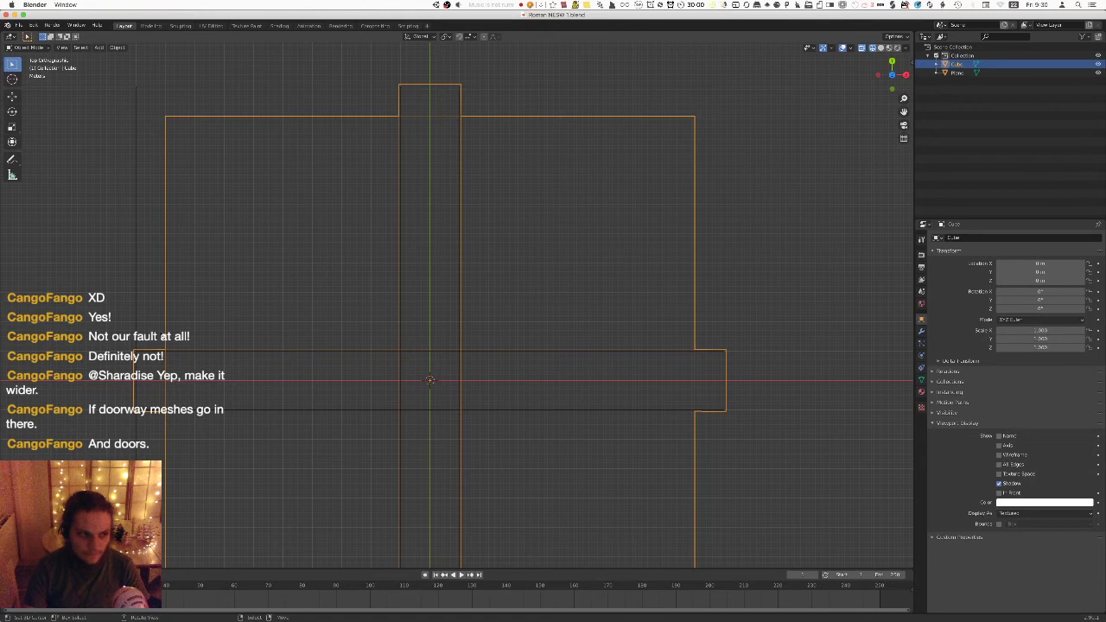
pyautogui.keyDown('shift'); pyautogui.moveTo(427, 136); pyautogui.dragTo(472, 349, button='middle'); pyautogui.keyUp('shift')
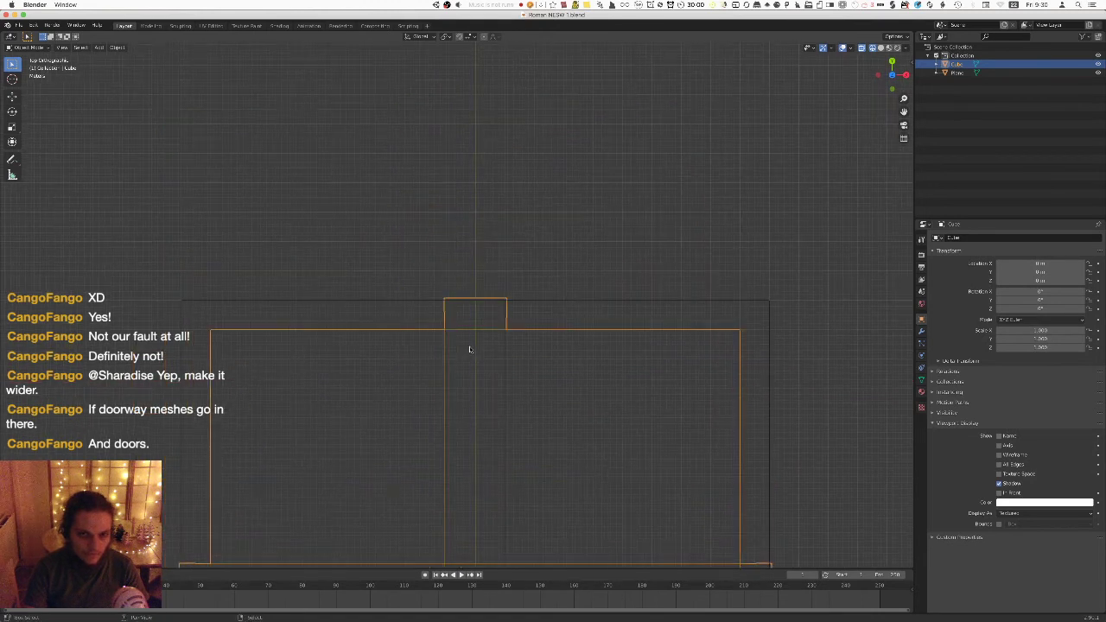
pyautogui.scroll(5, 450, 274)
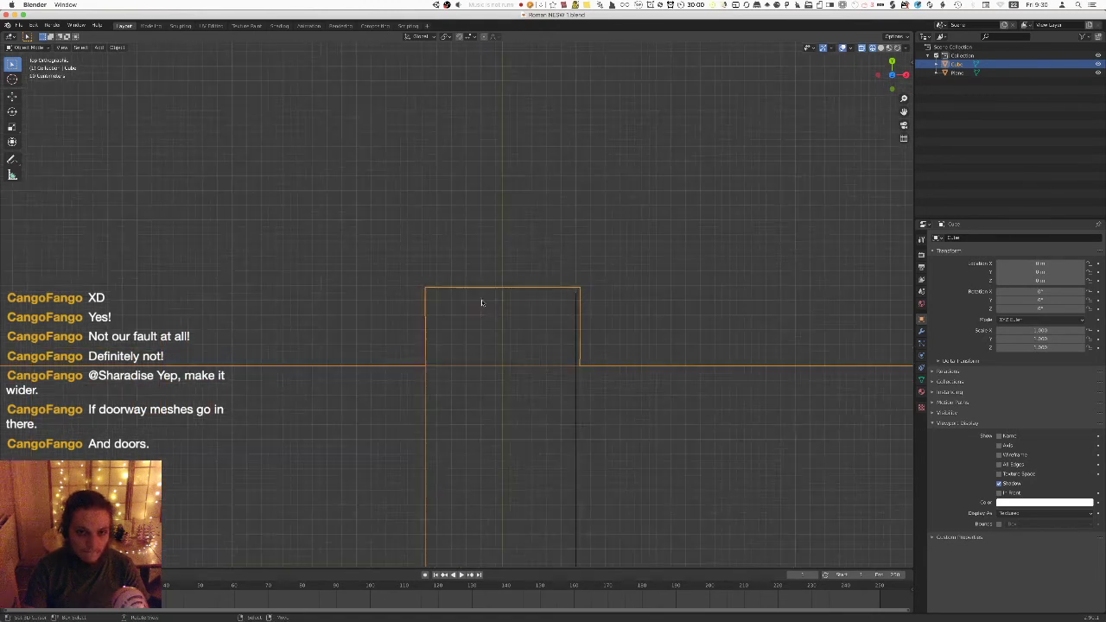
pyautogui.scroll(-2, 482, 302)
pyautogui.scroll(-1, 481, 302)
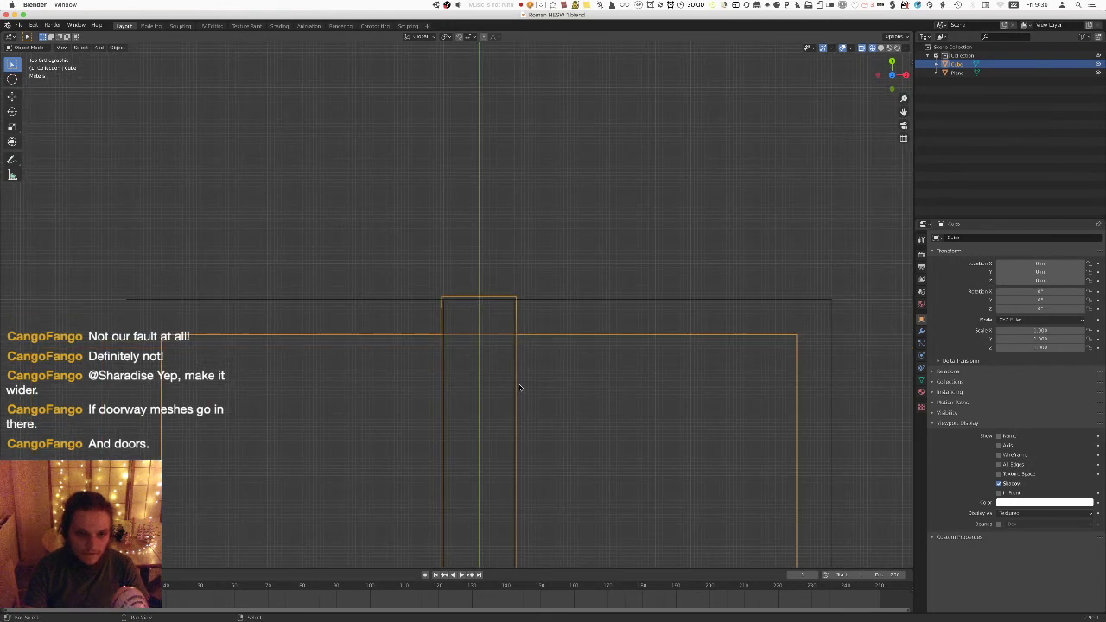
pyautogui.keyDown('shift'); pyautogui.moveTo(520, 388); pyautogui.dragTo(537, 217, button='middle'); pyautogui.keyUp('shift')
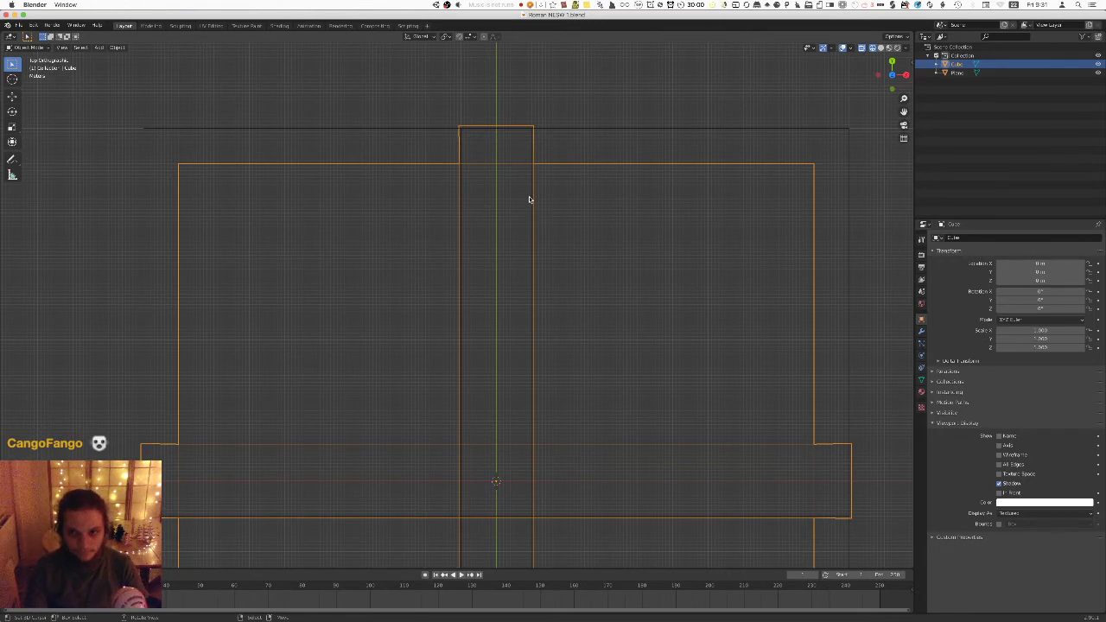
pyautogui.scroll(-3, 503, 128)
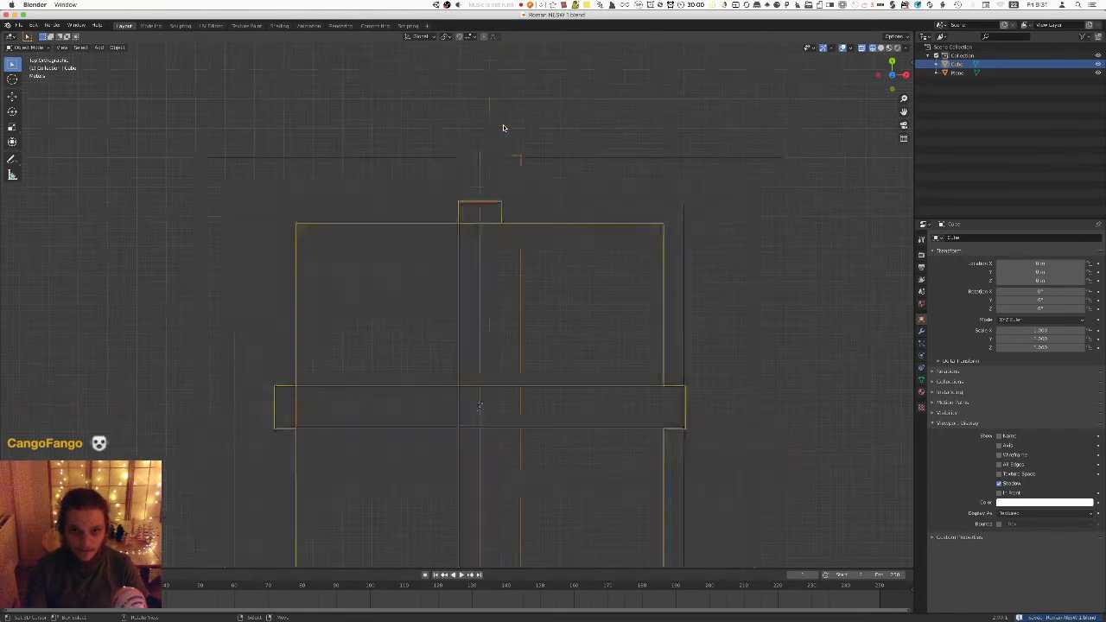
# In Unity, replace the μ Room Template model with a duplicate of Roman NESW 1 renamed μ Room Template.
pyautogui.keyDown('shift'); pyautogui.moveTo(484, 398); pyautogui.dragTo(500, 264, button='middle'); pyautogui.keyUp('shift')
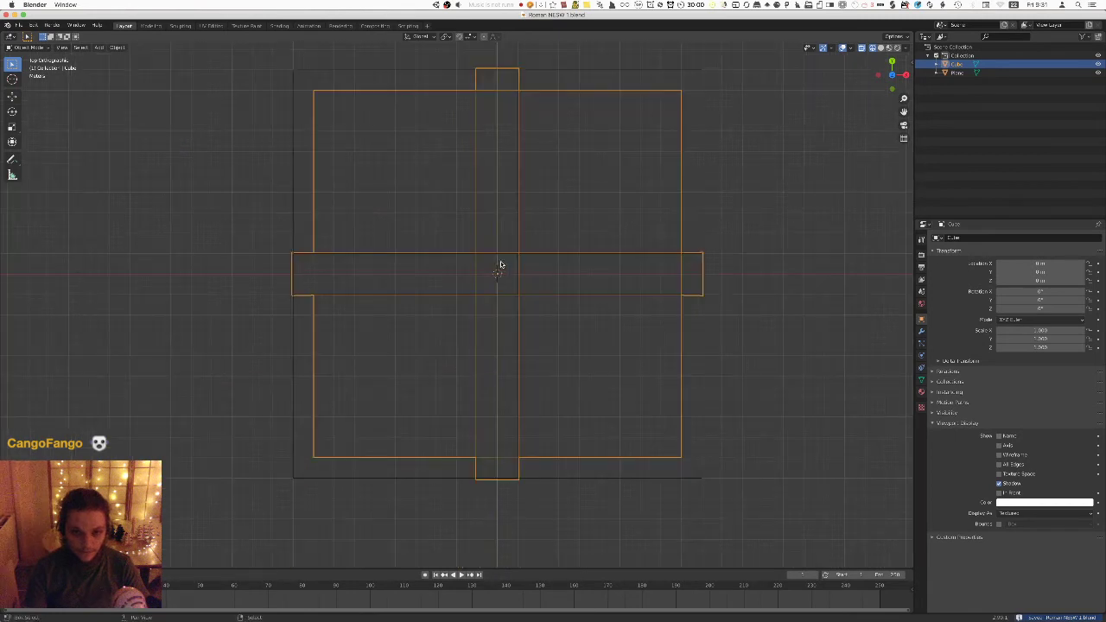
pyautogui.press('super+Tab')
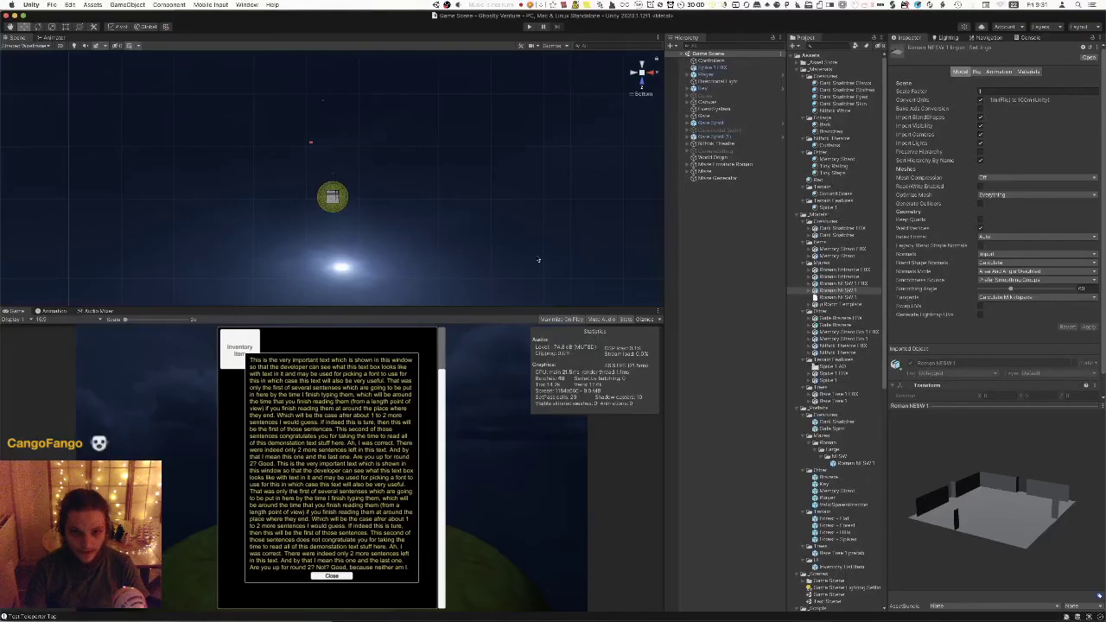
pyautogui.click(865, 277)
pyautogui.click(868, 290)
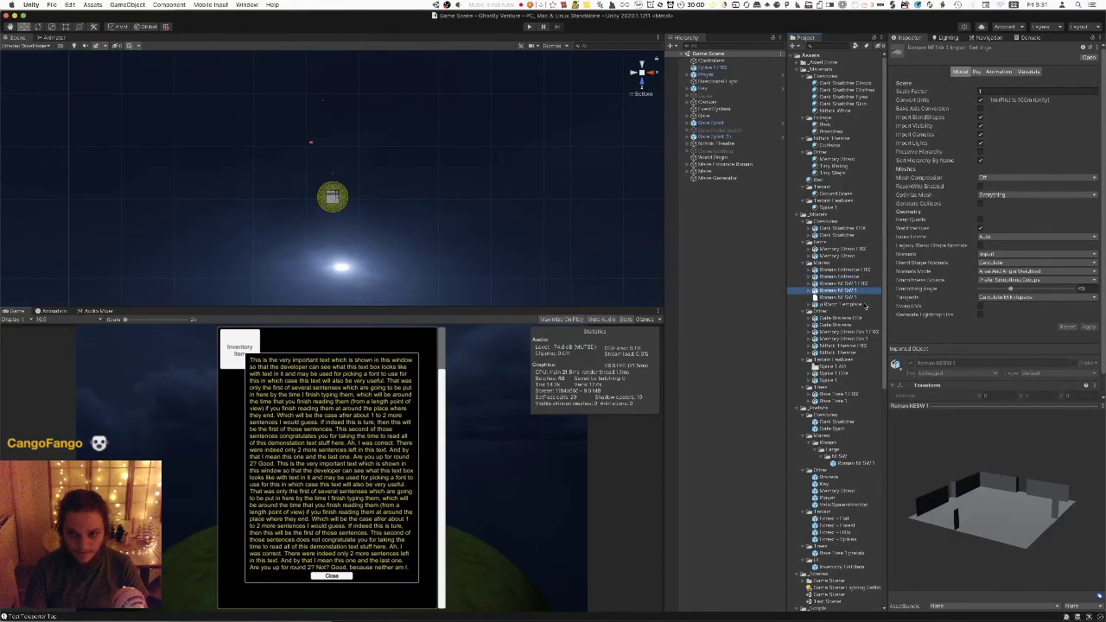
pyautogui.click(867, 305)
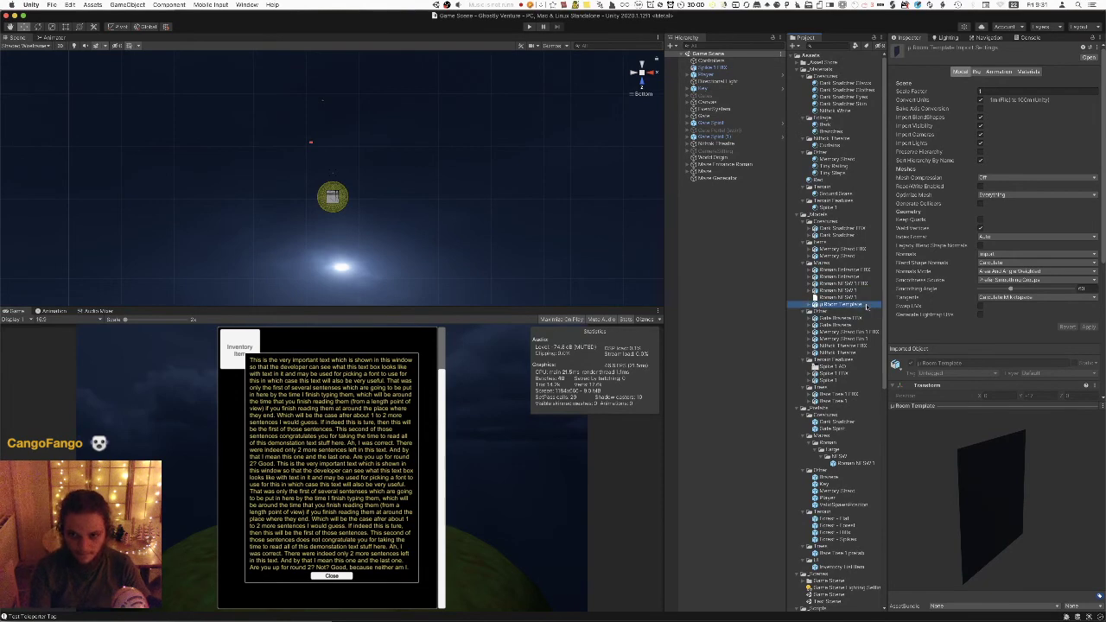
pyautogui.click(851, 297)
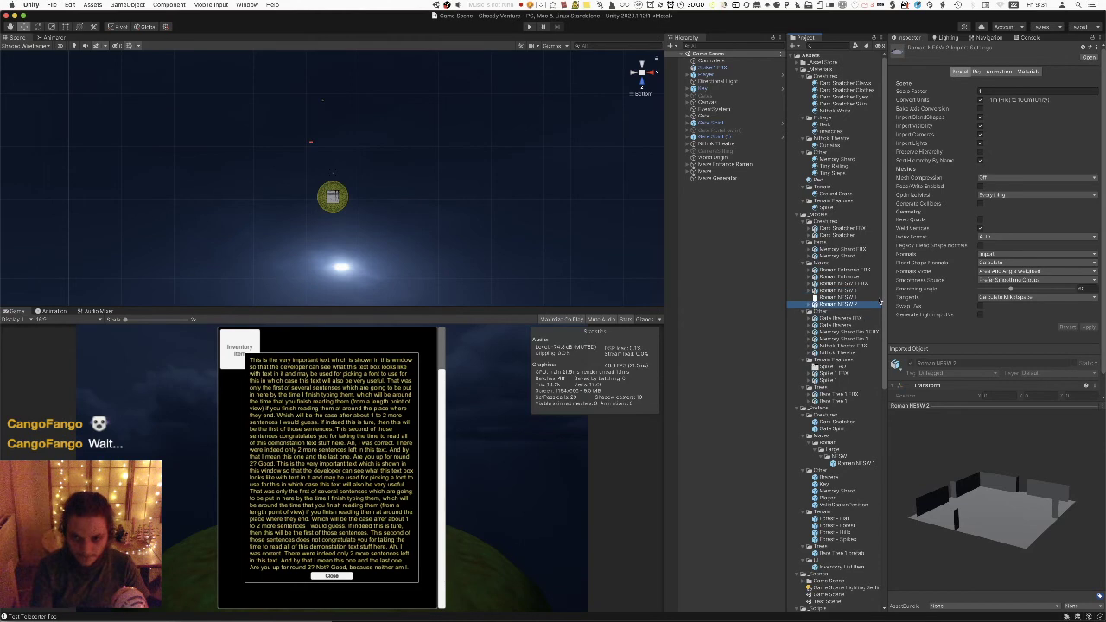
pyautogui.click(863, 304)
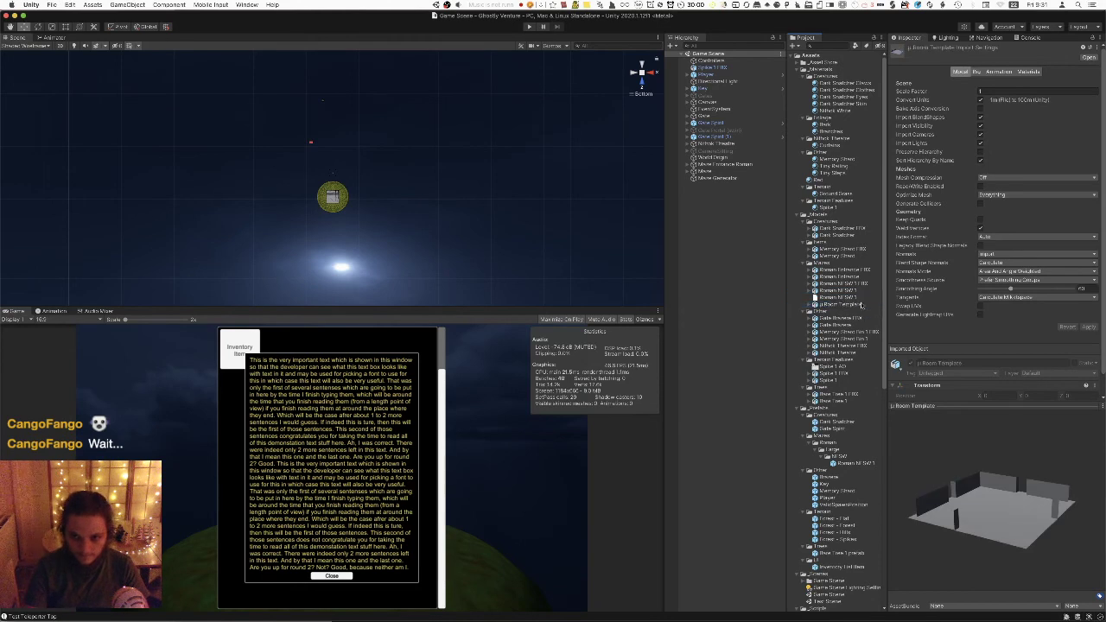
# Open μ Room Template in Blender, delete its Cube wall object so only the plane remains, then save and quit.
pyautogui.doubleClick(856, 291)
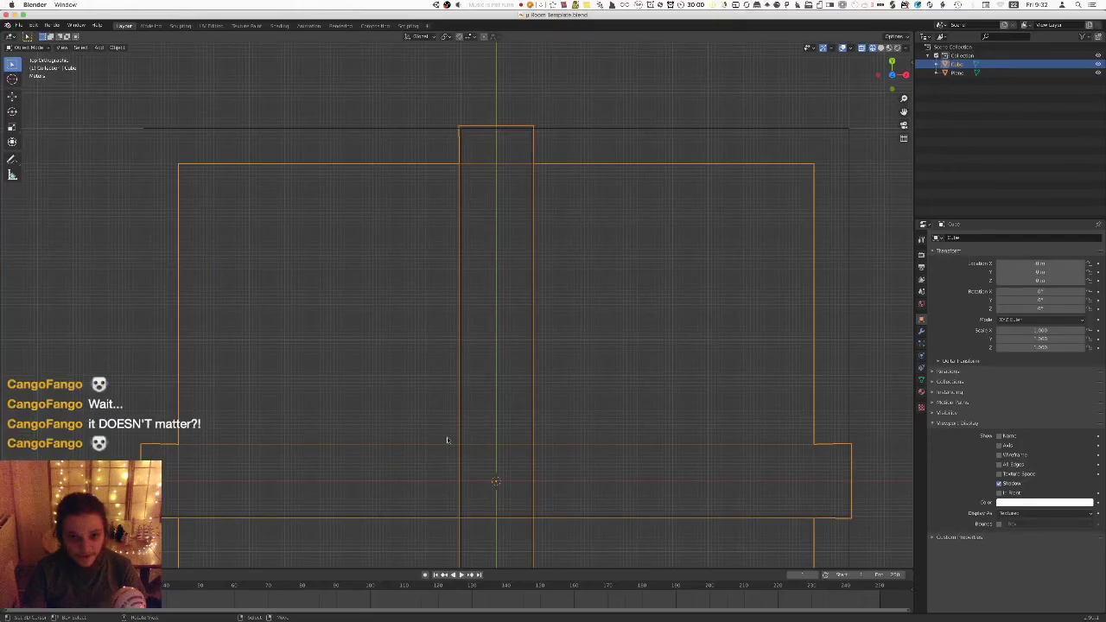
pyautogui.scroll(-2, 415, 277)
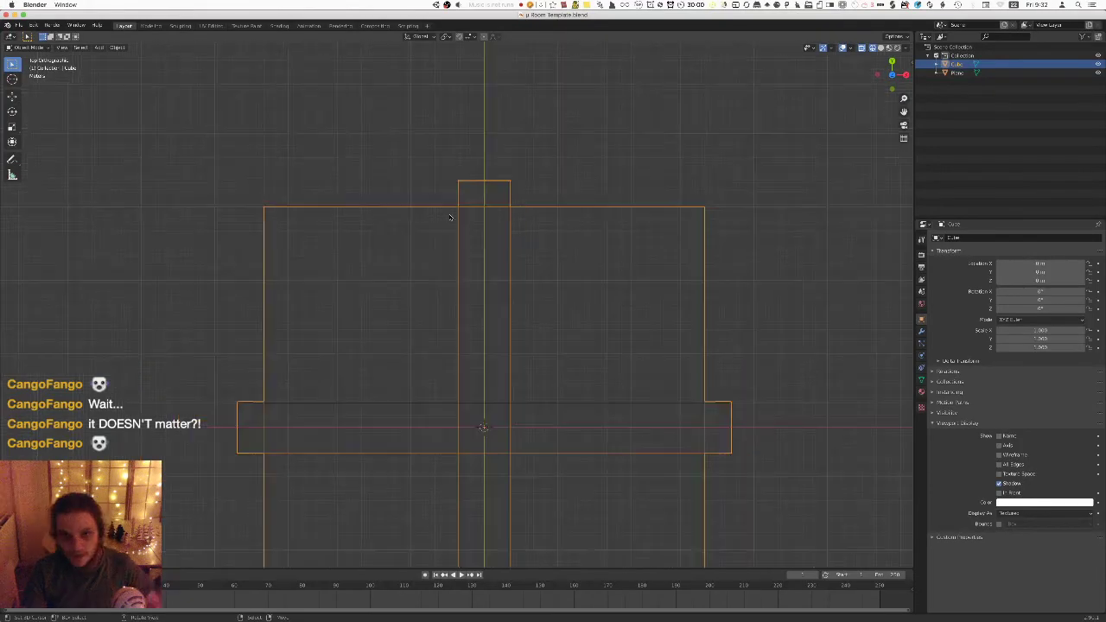
pyautogui.press('x')
pyautogui.click(597, 274)
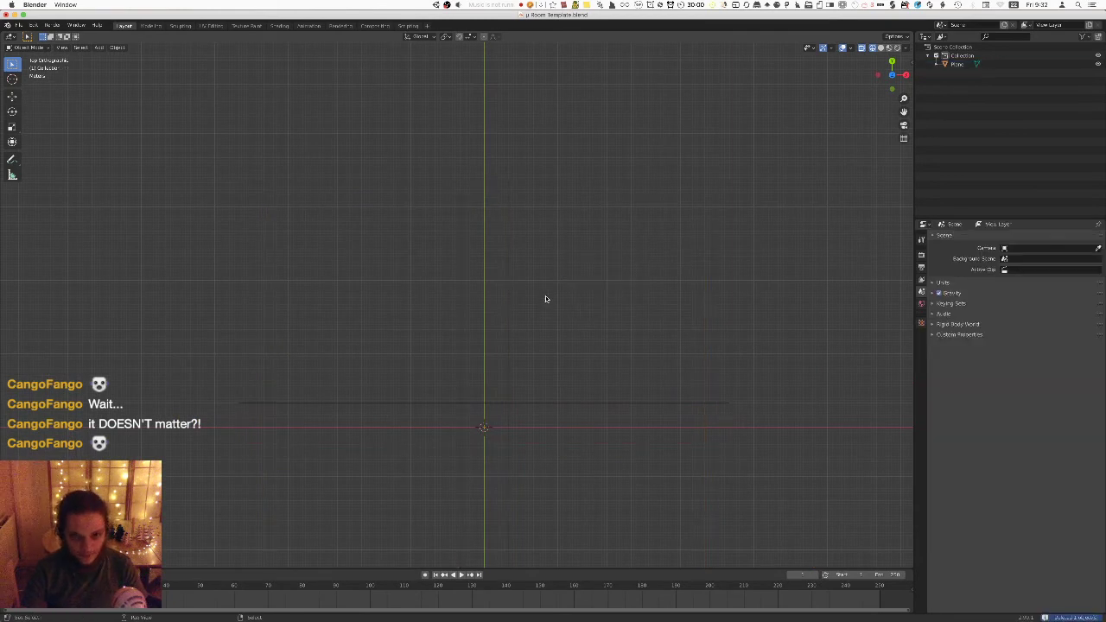
pyautogui.press('Home')
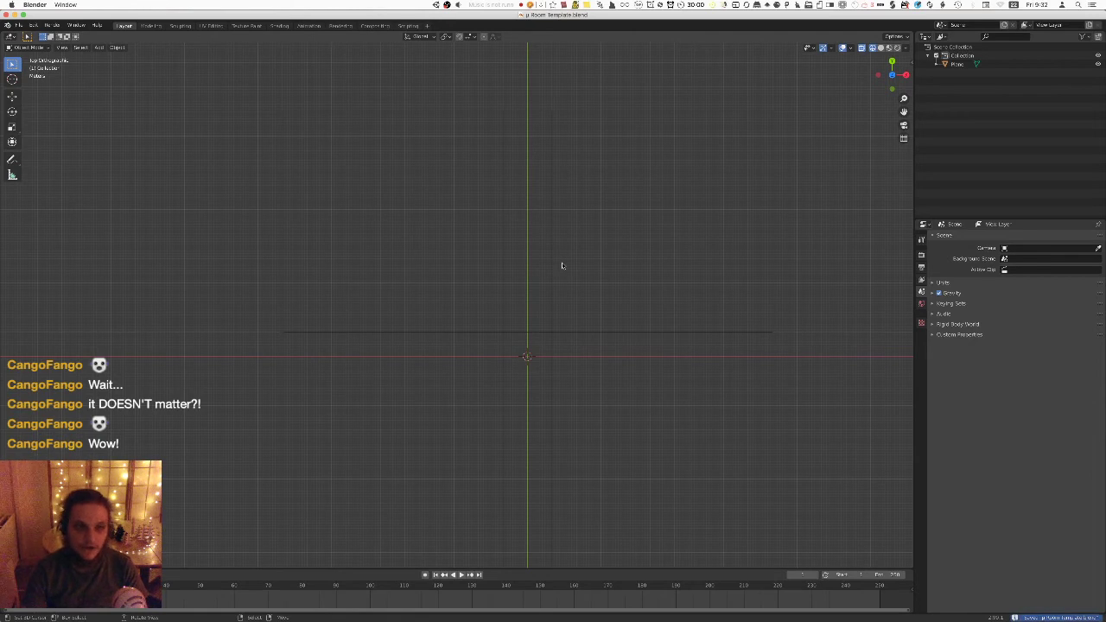
pyautogui.press('super+q')
pyautogui.click(921, 412)
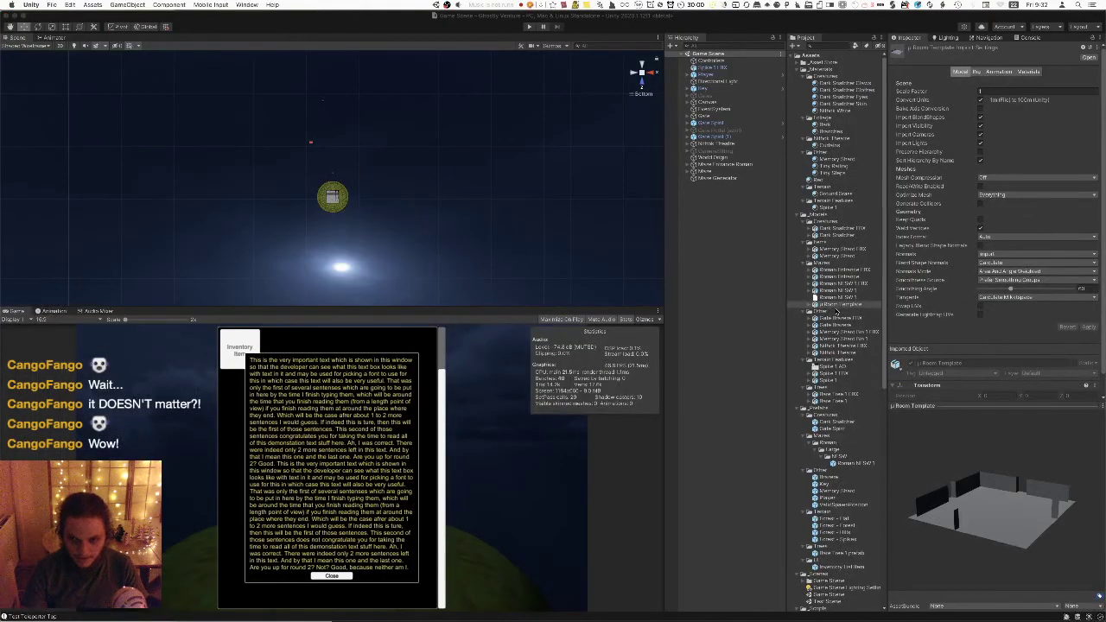
# Delete the leftover backup files from Unity's Mazes models folder, including the one for Roman NESW 1.
pyautogui.press('super+BackSpace')
pyautogui.click(864, 299)
pyautogui.press('super+BackSpace')
# Launch Blender with a new scene and delete the default camera, cube and light.
pyautogui.moveTo(936, 616)
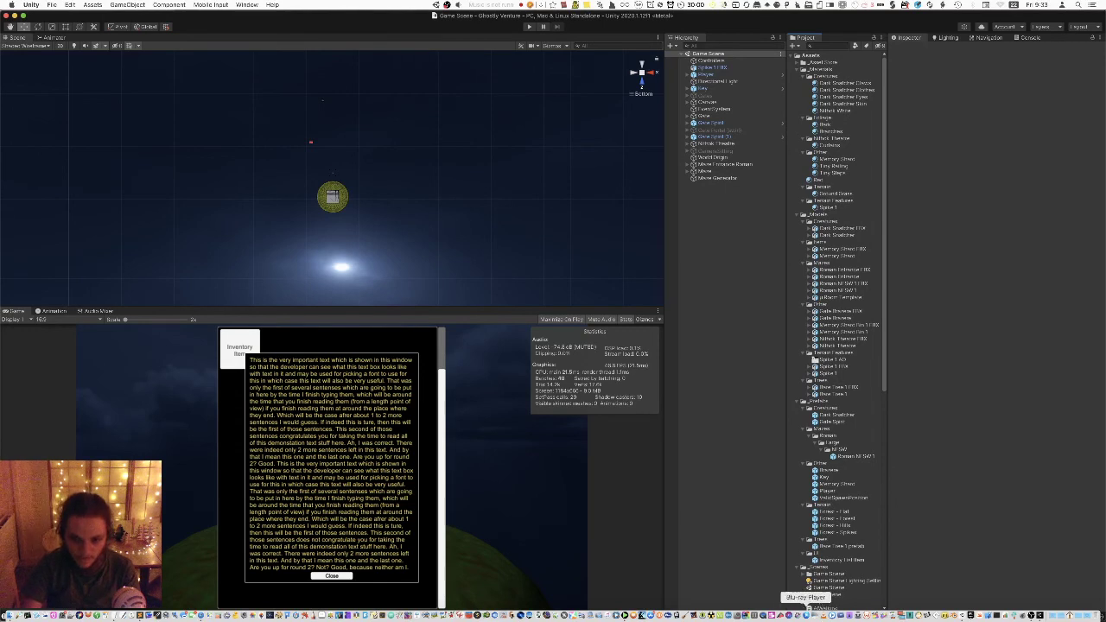
pyautogui.click(954, 616)
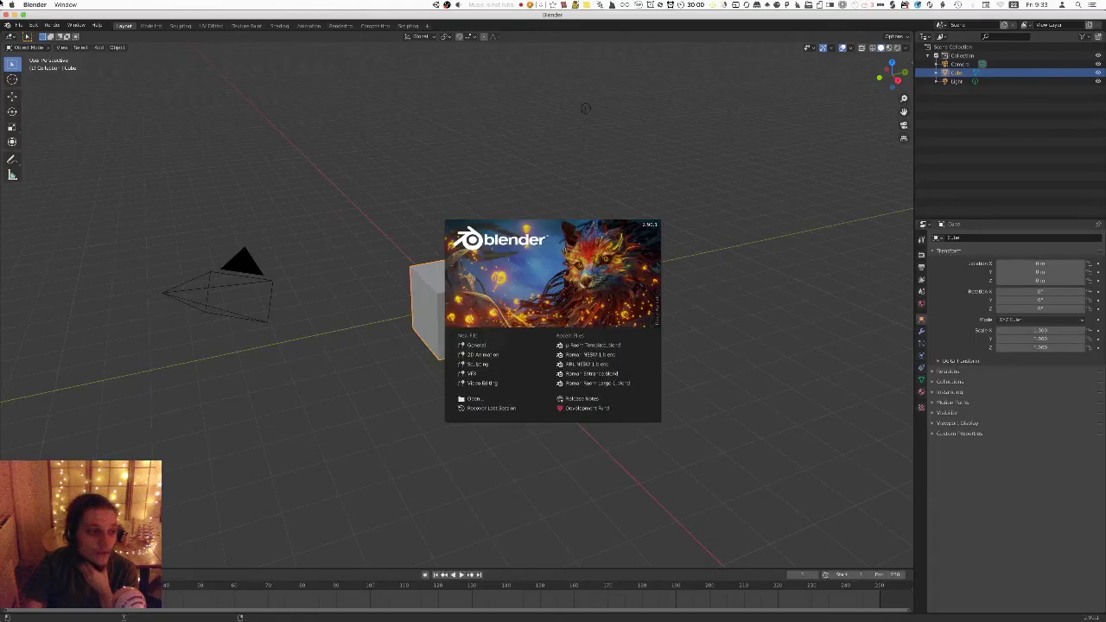
pyautogui.click(509, 232)
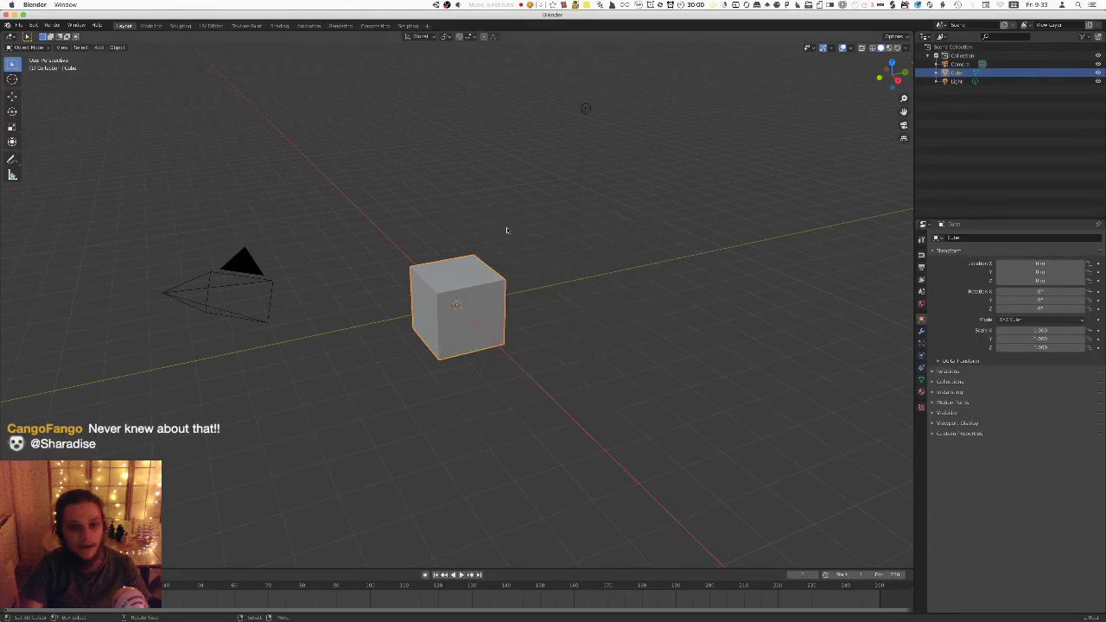
pyautogui.press('a')
pyautogui.hotkey('alt', 'a')
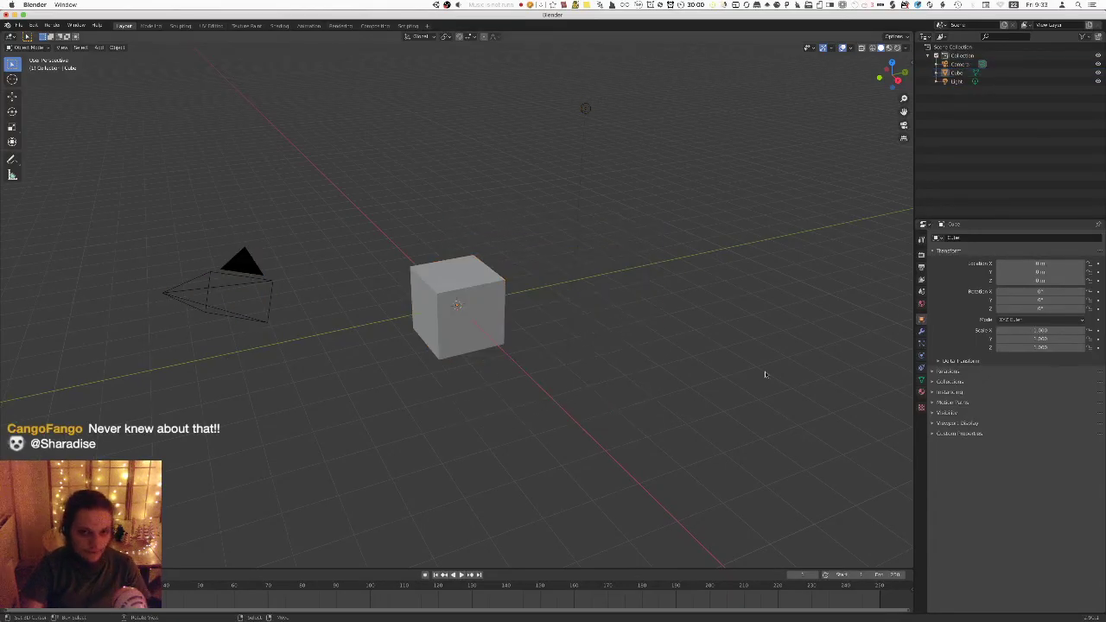
pyautogui.press('a')
pyautogui.press('x')
pyautogui.click(666, 381)
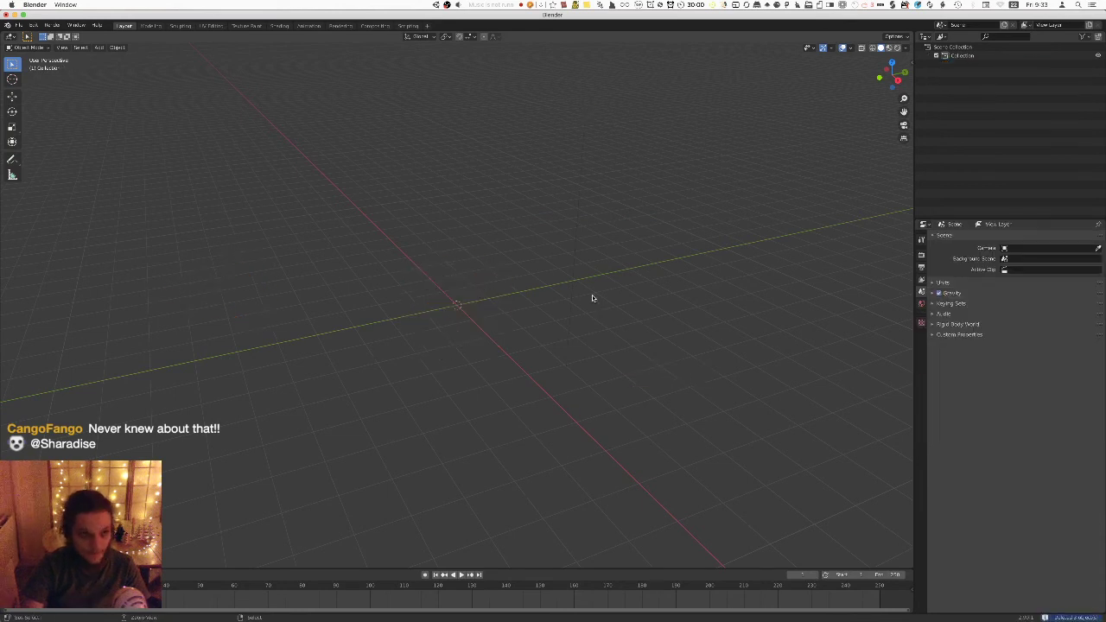
# Save the empty scene in the Mazes models folder as Roman Tile Set.blend.
pyautogui.press('super+s')
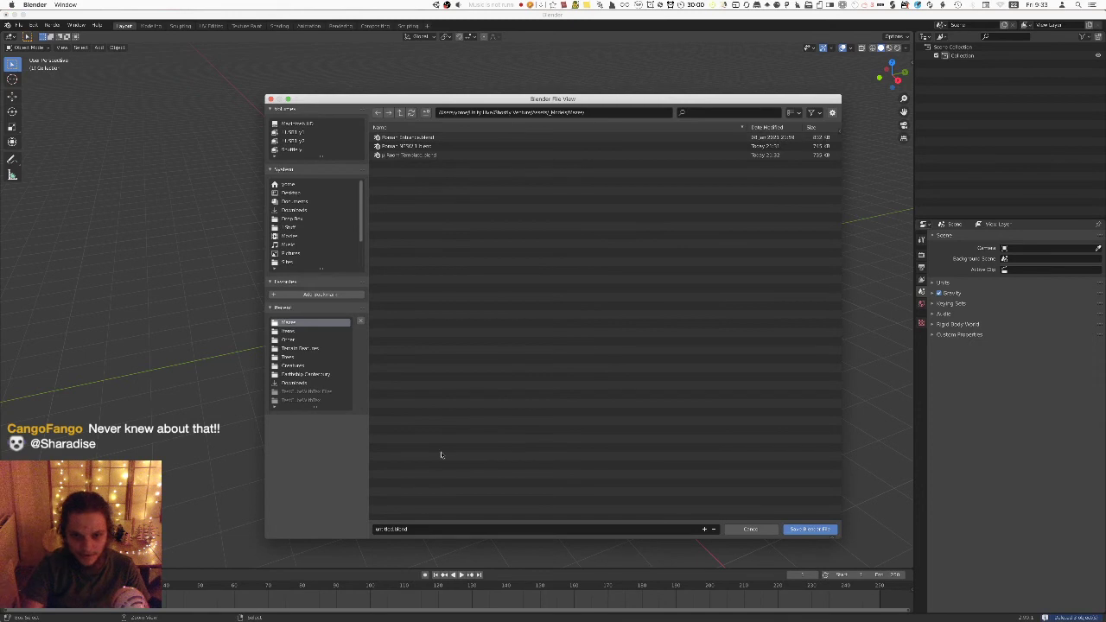
pyautogui.click(505, 529)
pyautogui.write('Roman')
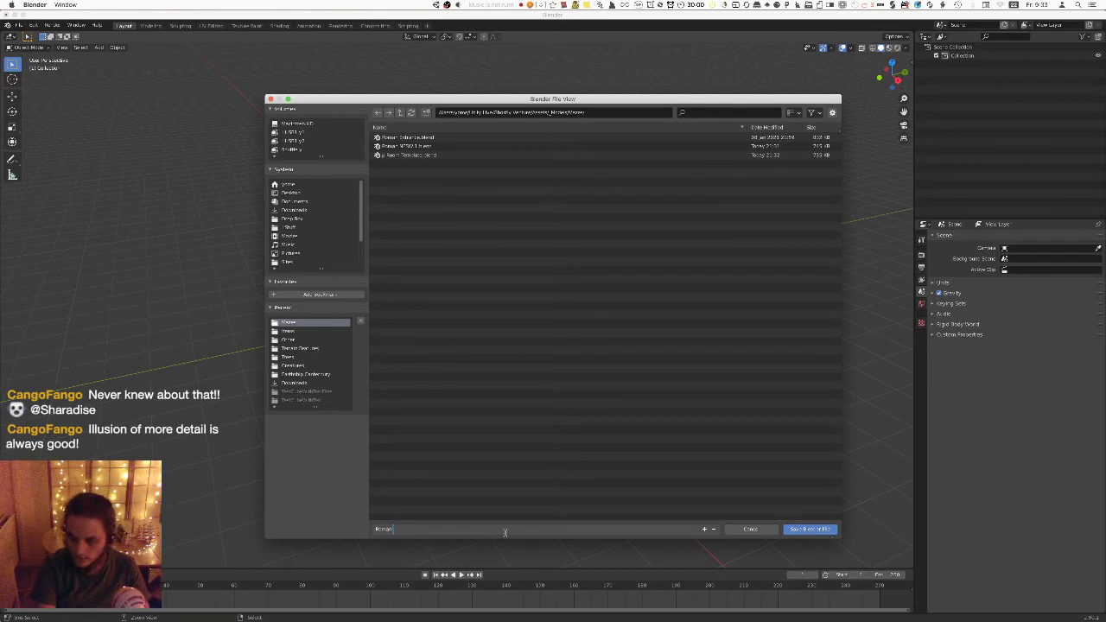
pyautogui.write('Tile Sc')
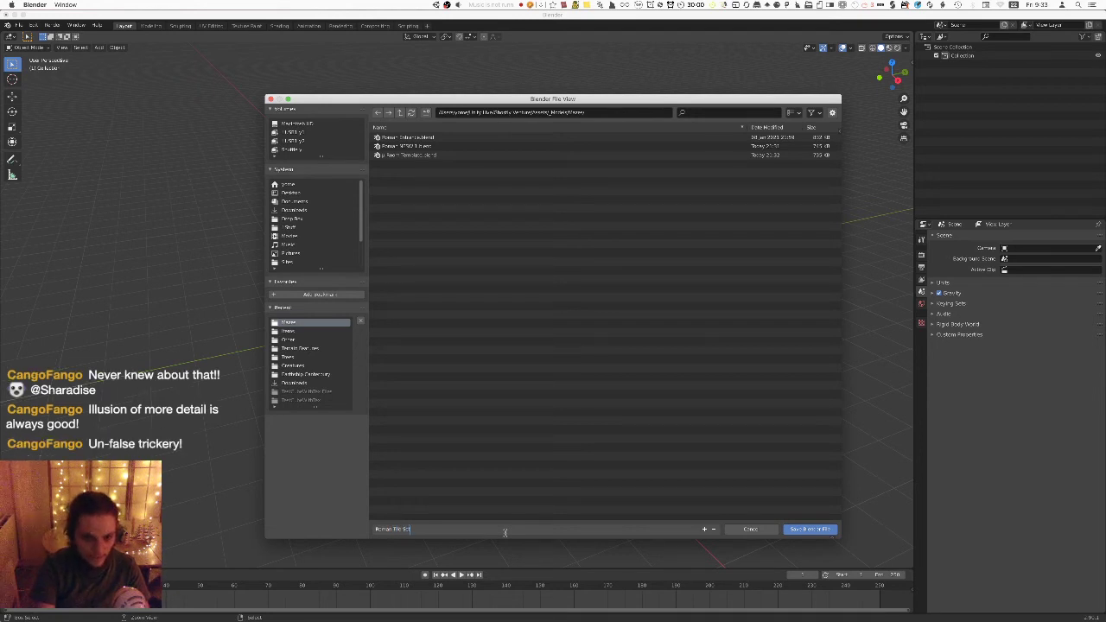
pyautogui.write('t')
pyautogui.press('Return')
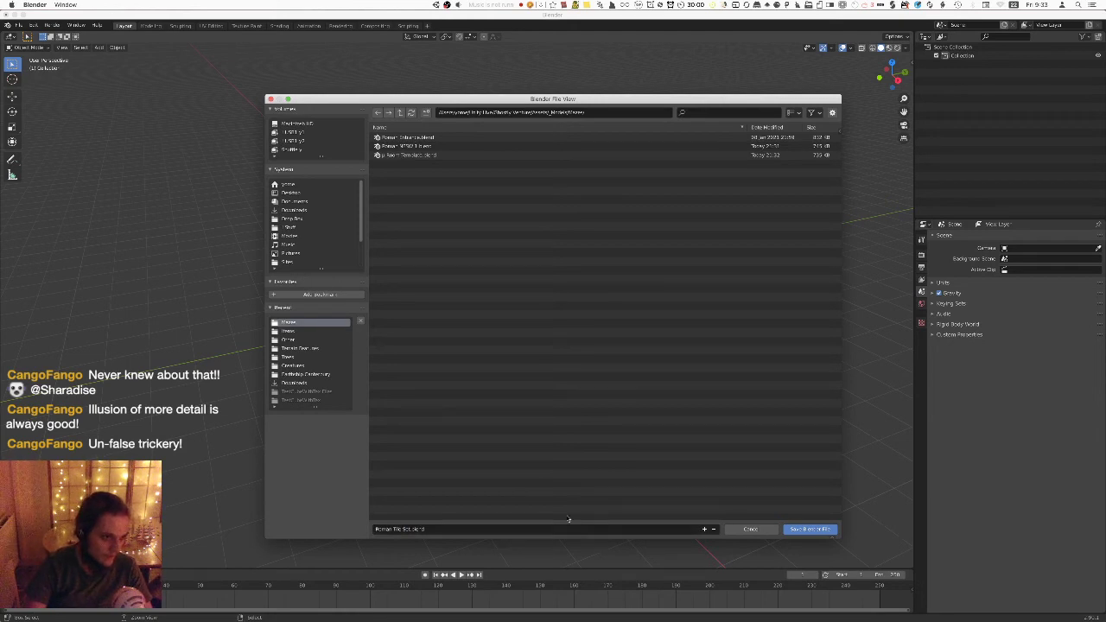
pyautogui.click(801, 529)
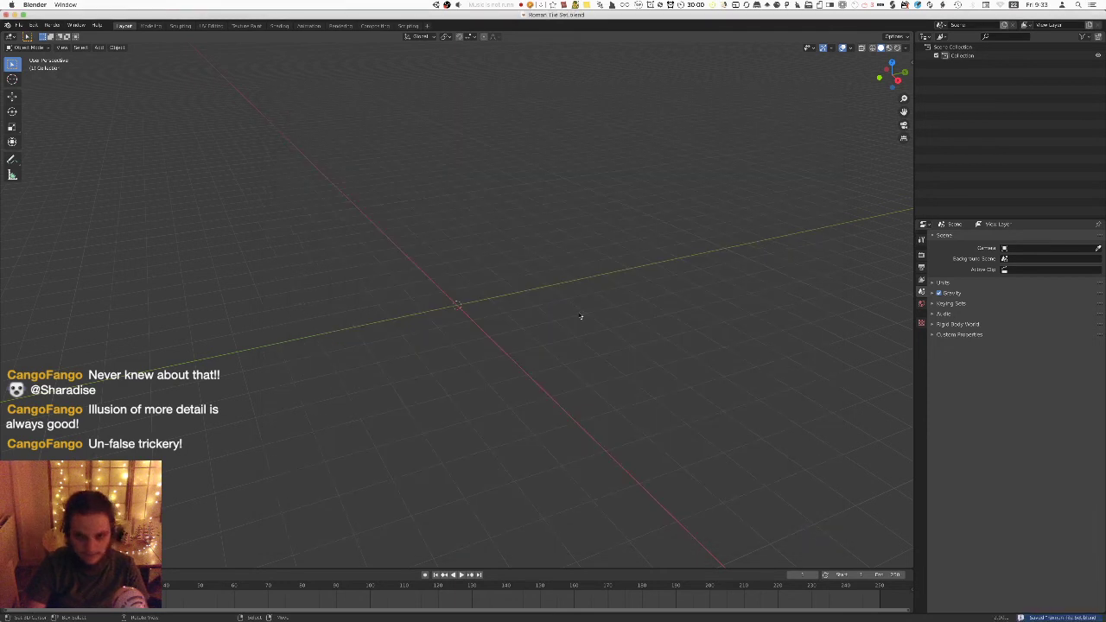
pyautogui.hotkey('shift', 'a')
pyautogui.moveTo(581, 311)
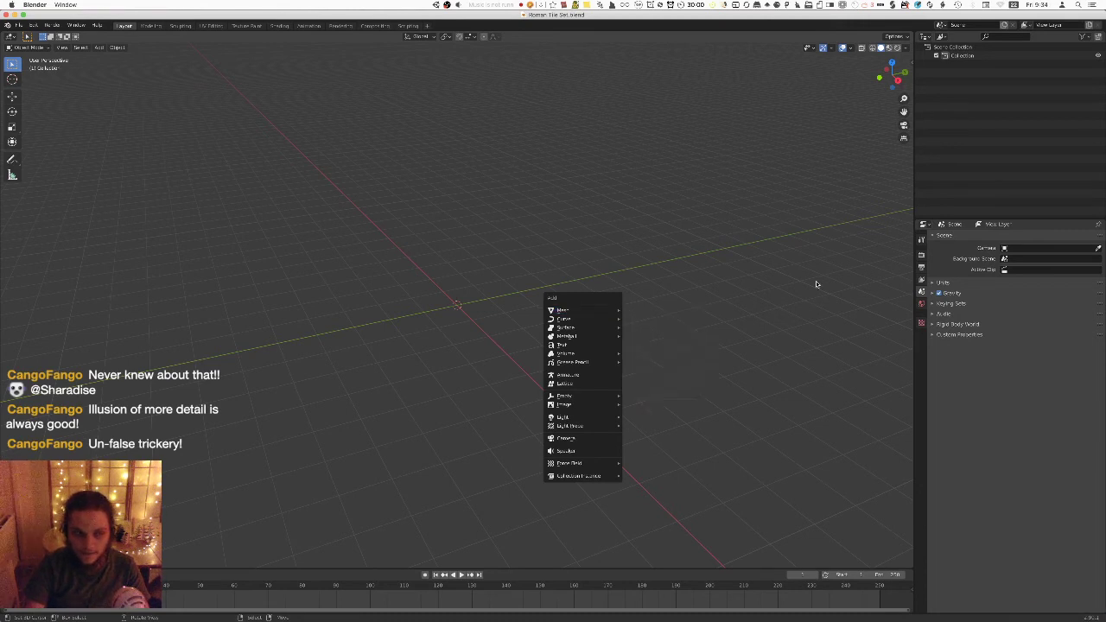
pyautogui.rightClick(1006, 153)
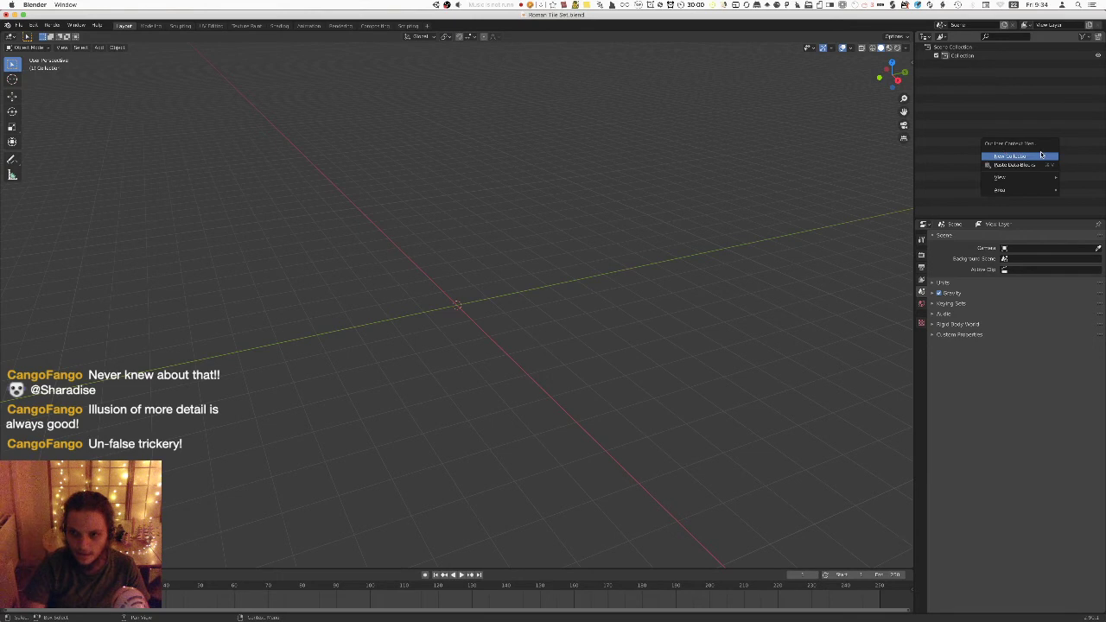
pyautogui.rightClick(1013, 110)
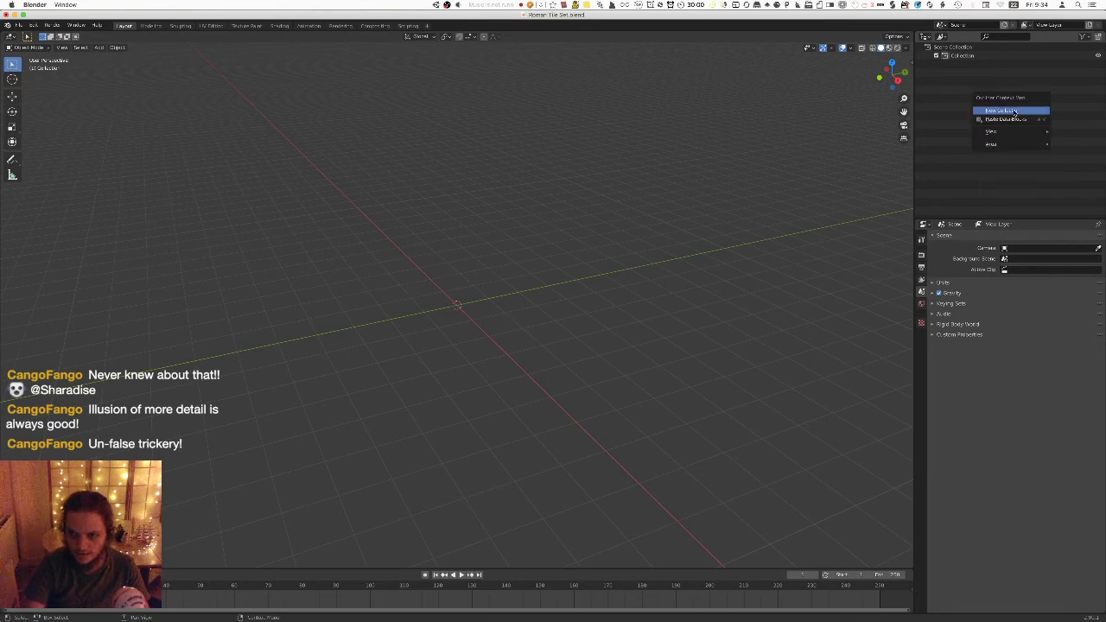
pyautogui.moveTo(1027, 146)
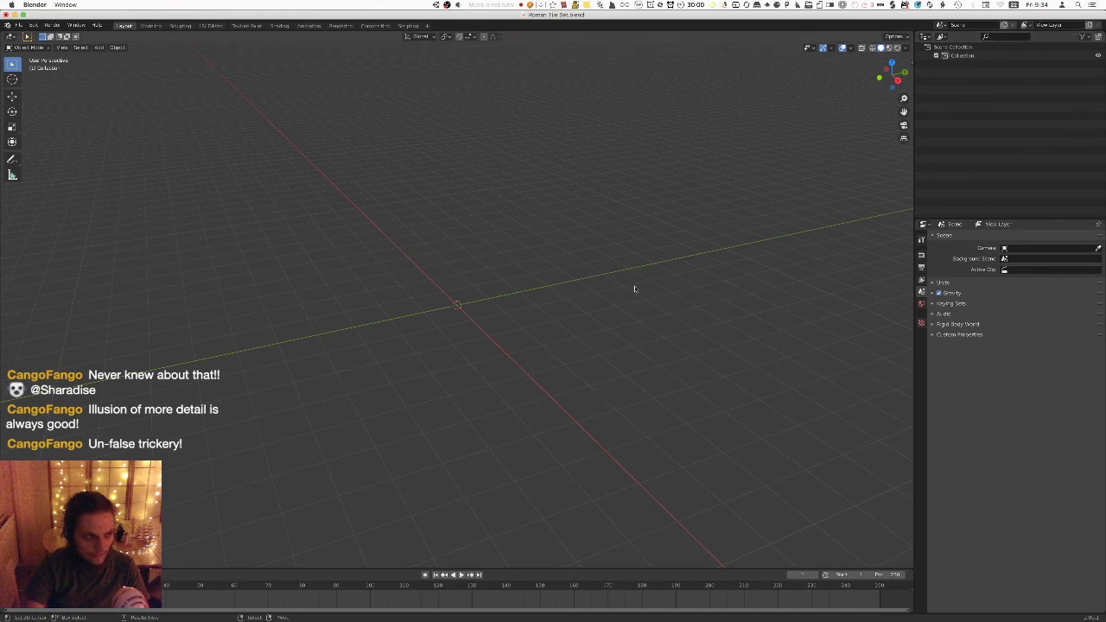
# Add a cube mesh at the origin and name it Roman Wall Segment 1.
pyautogui.hotkey('shift', 'a')
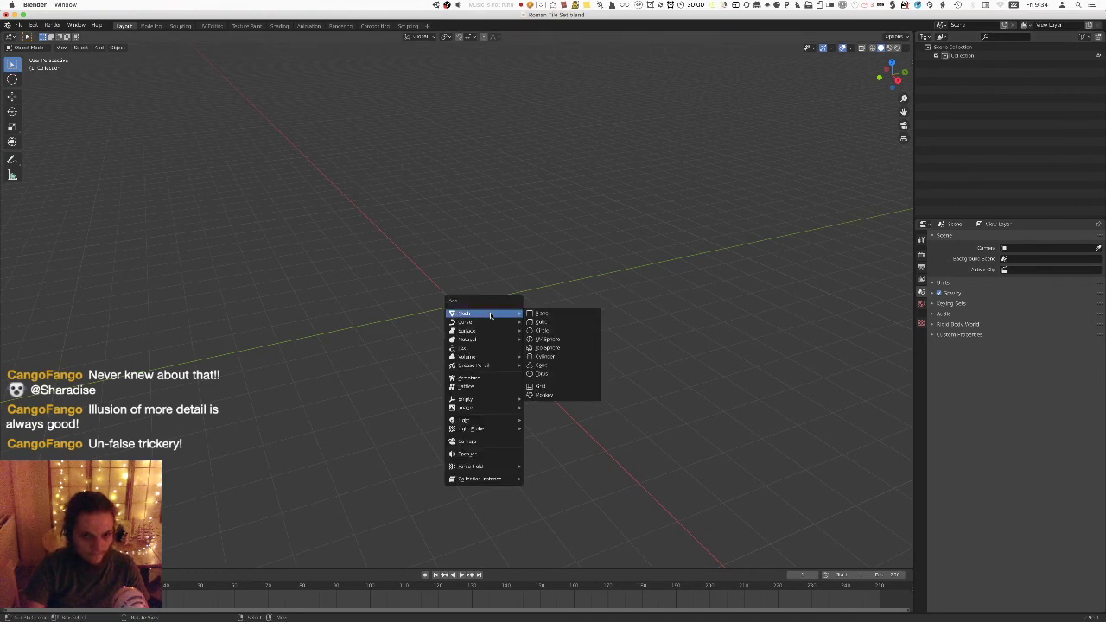
pyautogui.click(558, 325)
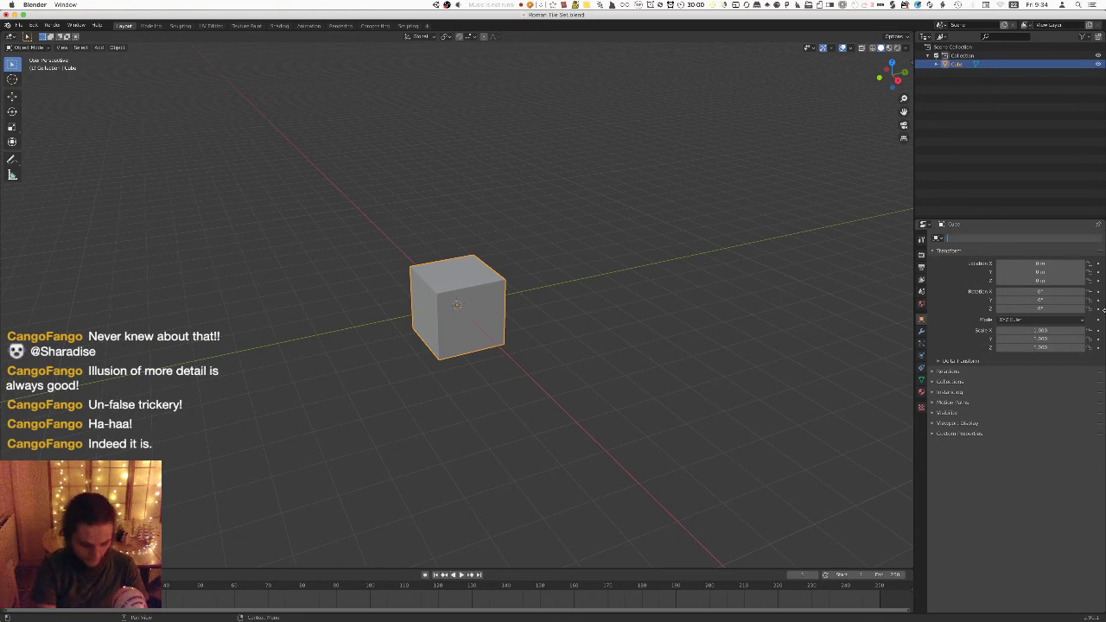
pyautogui.write('Roman')
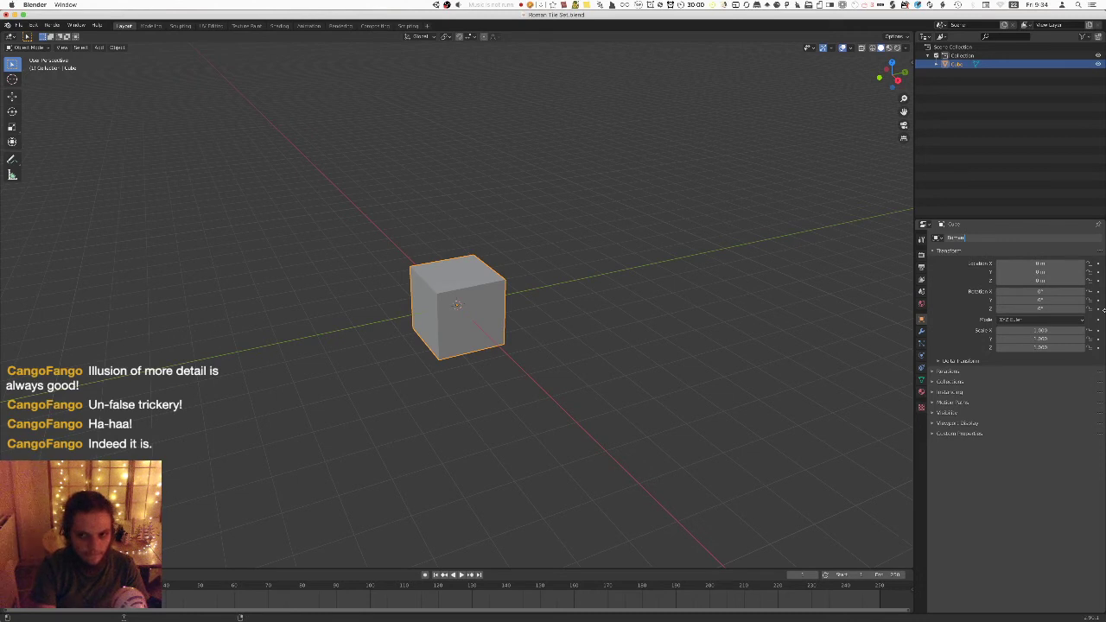
pyautogui.write('Wall')
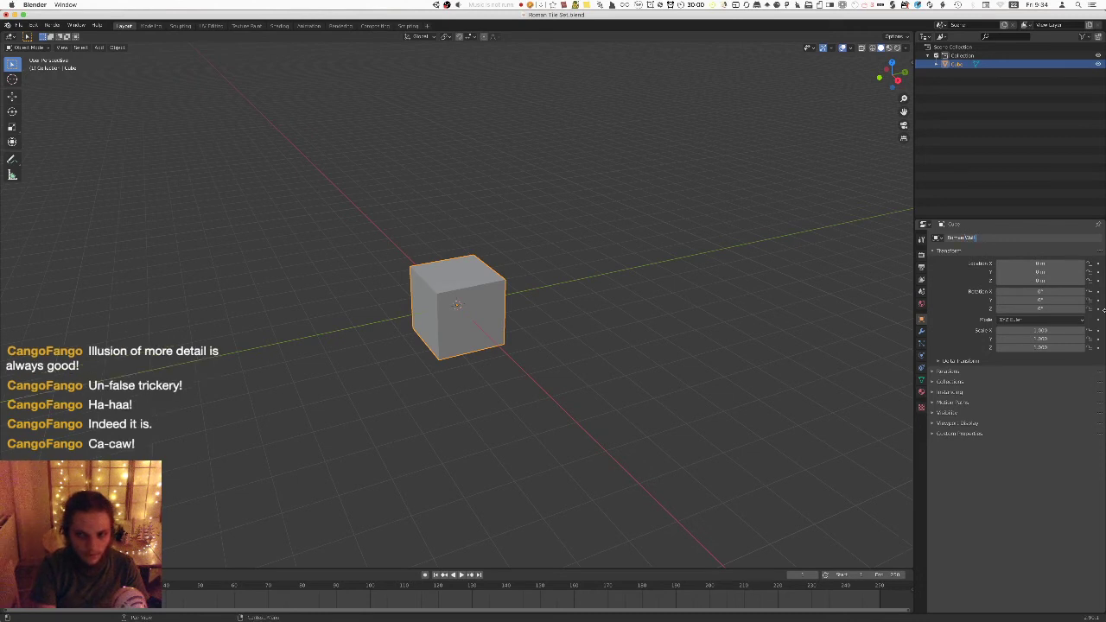
pyautogui.write(' Segment.1')
pyautogui.press('Return')
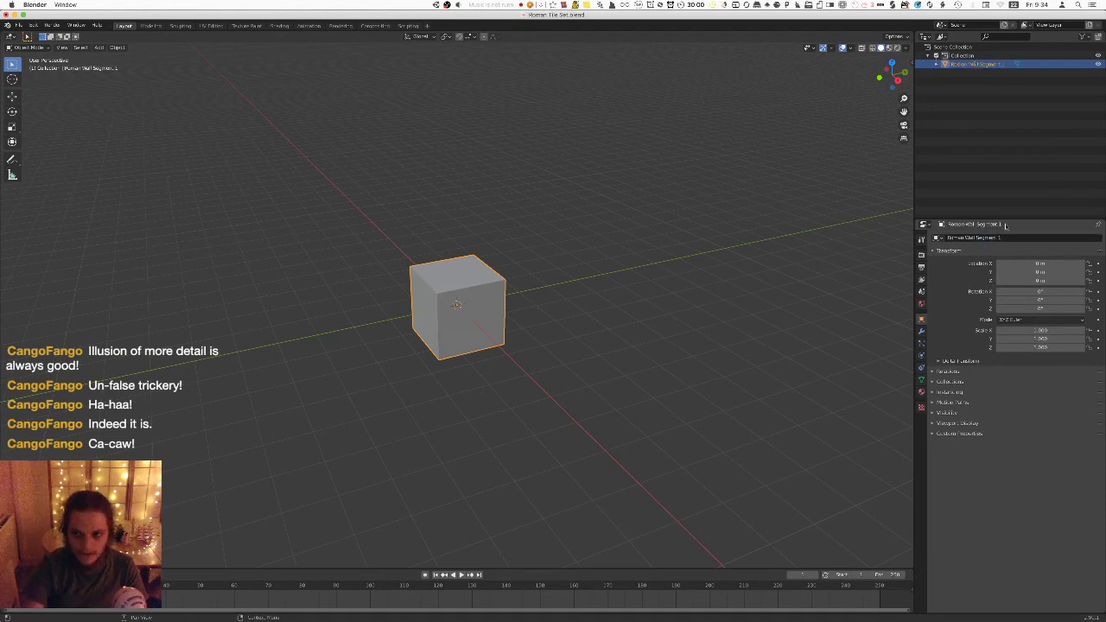
# Rename the cube as Roman Wall Segment 2x3 1.
pyautogui.press('BackSpace')
pyautogui.press('BackSpace')
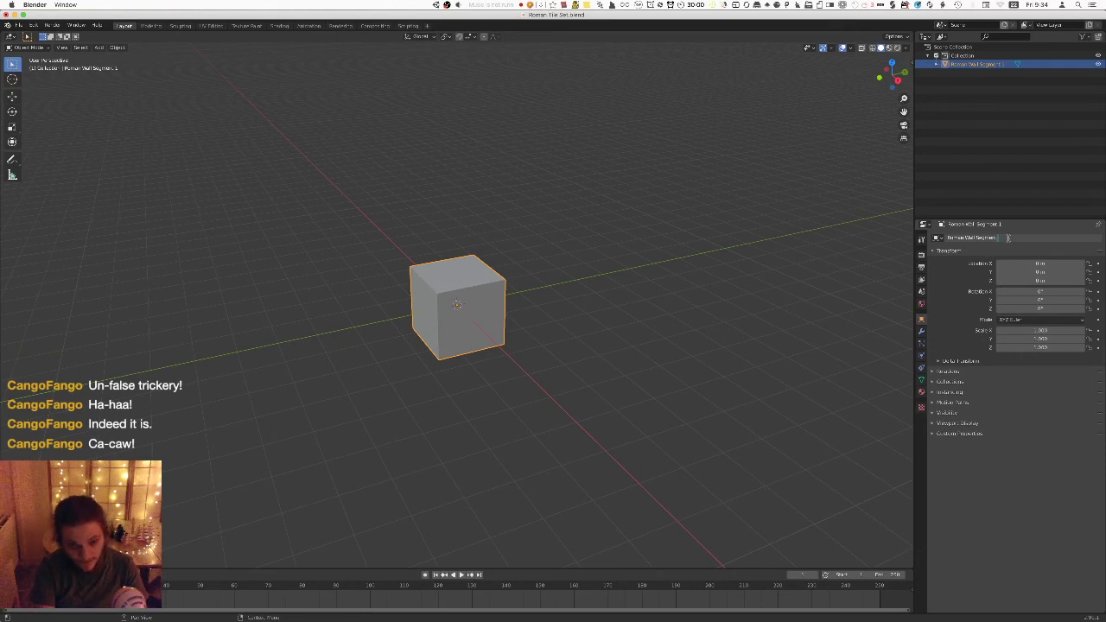
pyautogui.write('2x3')
pyautogui.press('Return')
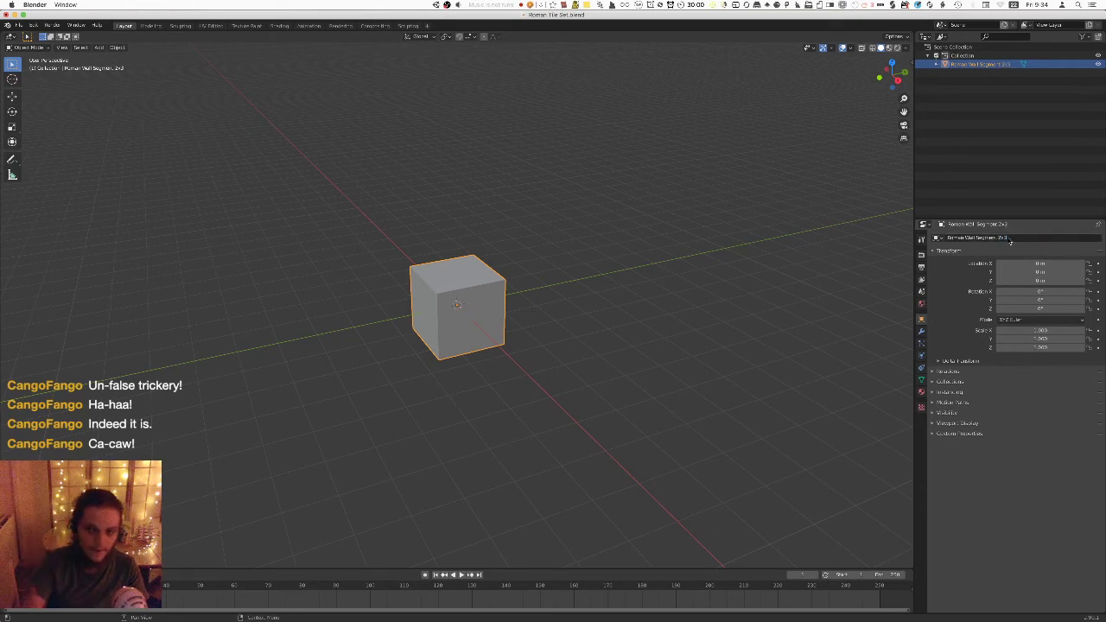
pyautogui.write('1')
pyautogui.press('Return')
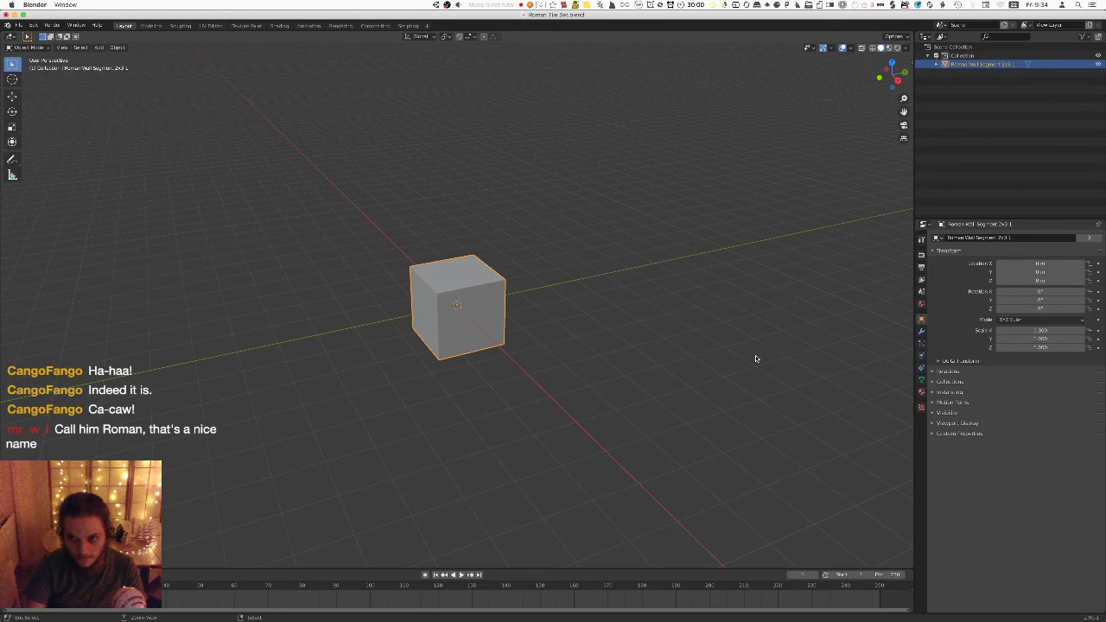
# Copy the cube's object name to the clipboard and delete the cube from the scene.
pyautogui.rightClick(1090, 239)
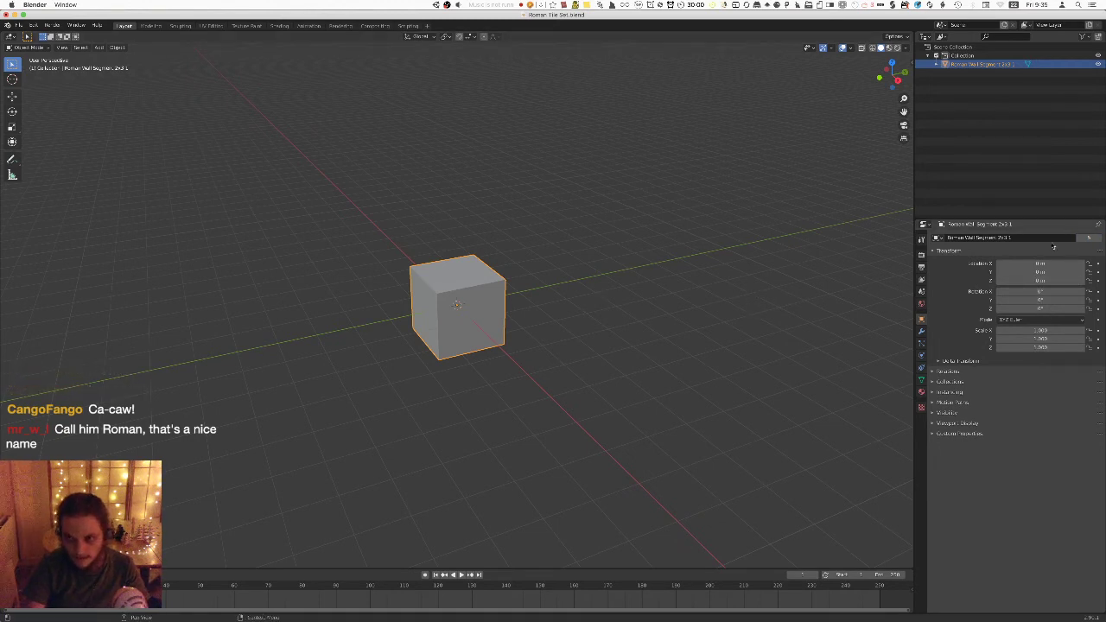
pyautogui.click(979, 237)
pyautogui.press('super+c')
pyautogui.click(470, 312)
pyautogui.press('x')
pyautogui.click(470, 311)
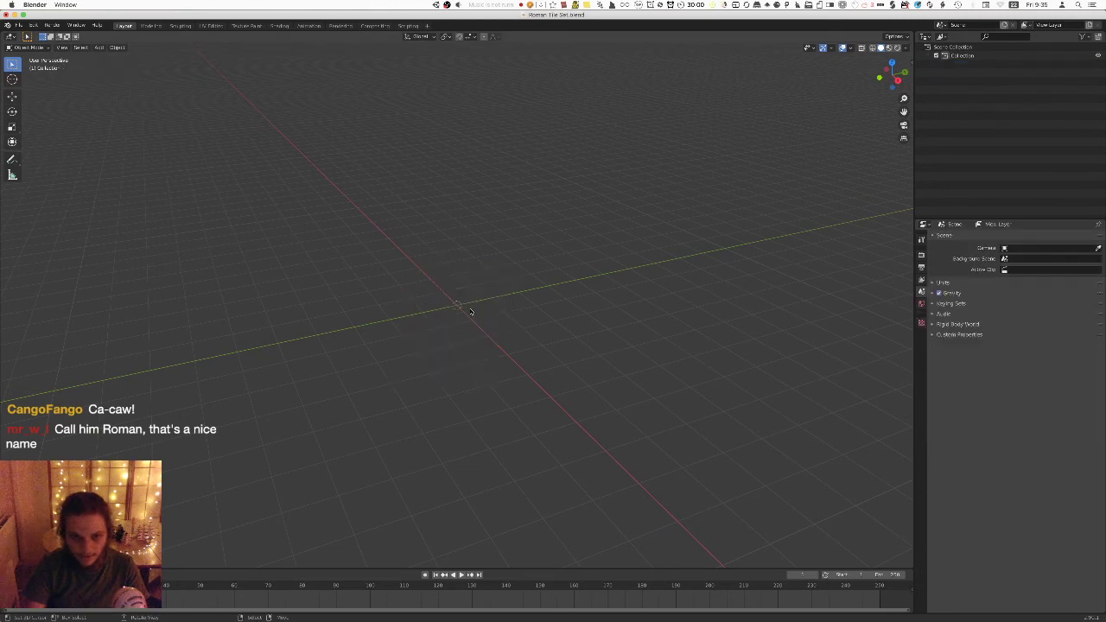
# Add a new cube mesh at the origin and paste the copied name Roman Wall Segment 2x3 1 as its object name.
pyautogui.hotkey('shift', 'a')
pyautogui.moveTo(472, 310)
pyautogui.click(544, 321)
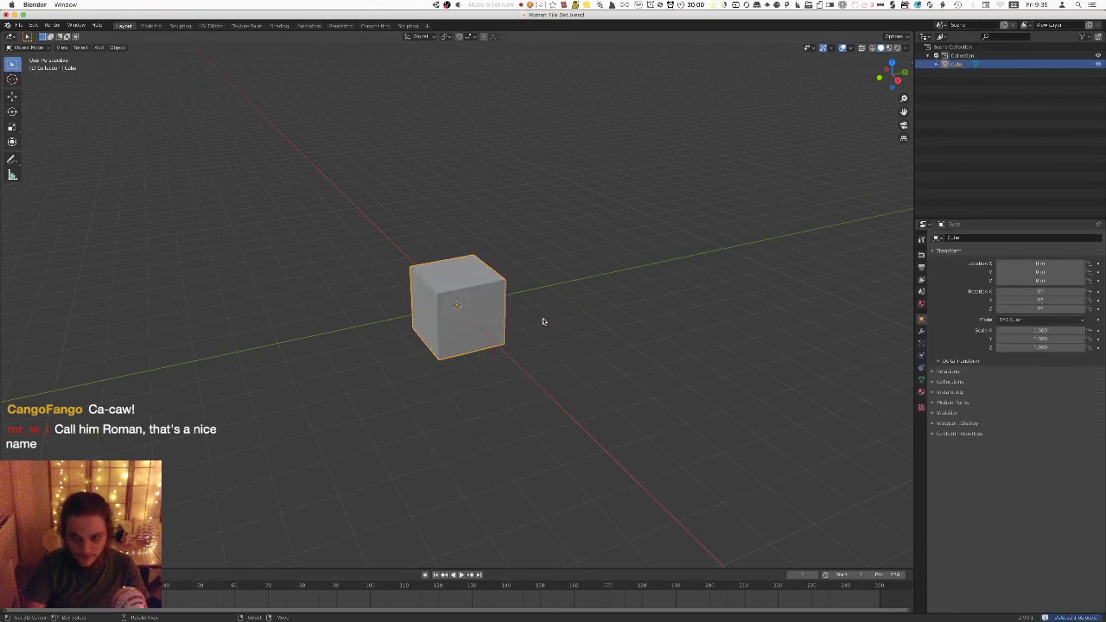
pyautogui.click(1033, 237)
pyautogui.press('super+v')
pyautogui.press('Return')
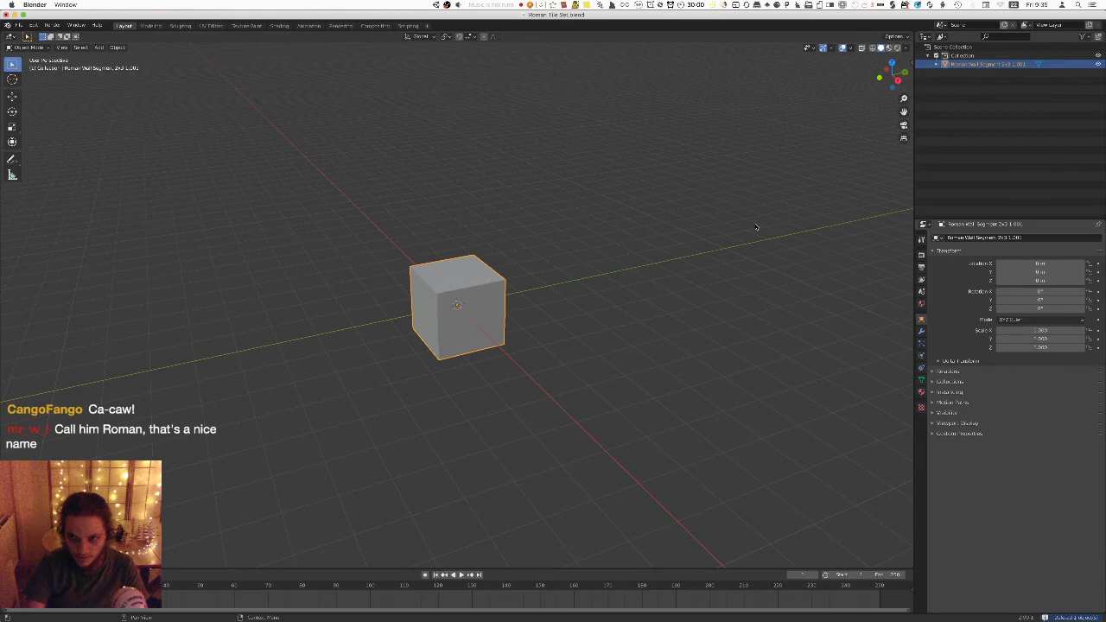
pyautogui.hotkey('ctrl', 'space')
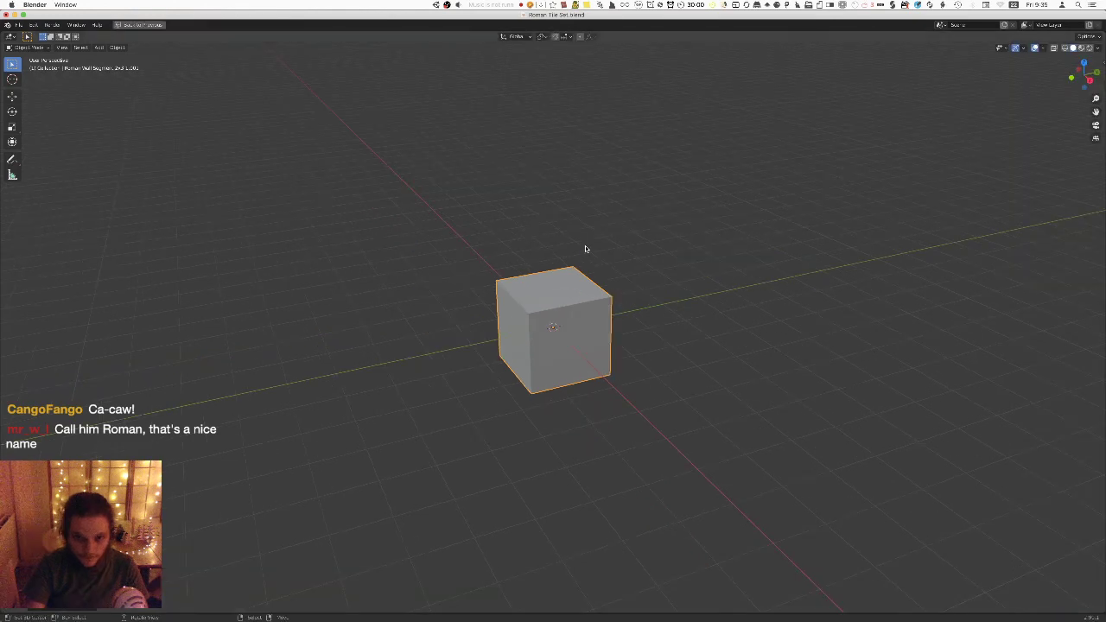
pyautogui.press('F3')
pyautogui.press('Escape')
pyautogui.hotkey('ctrl', 'space')
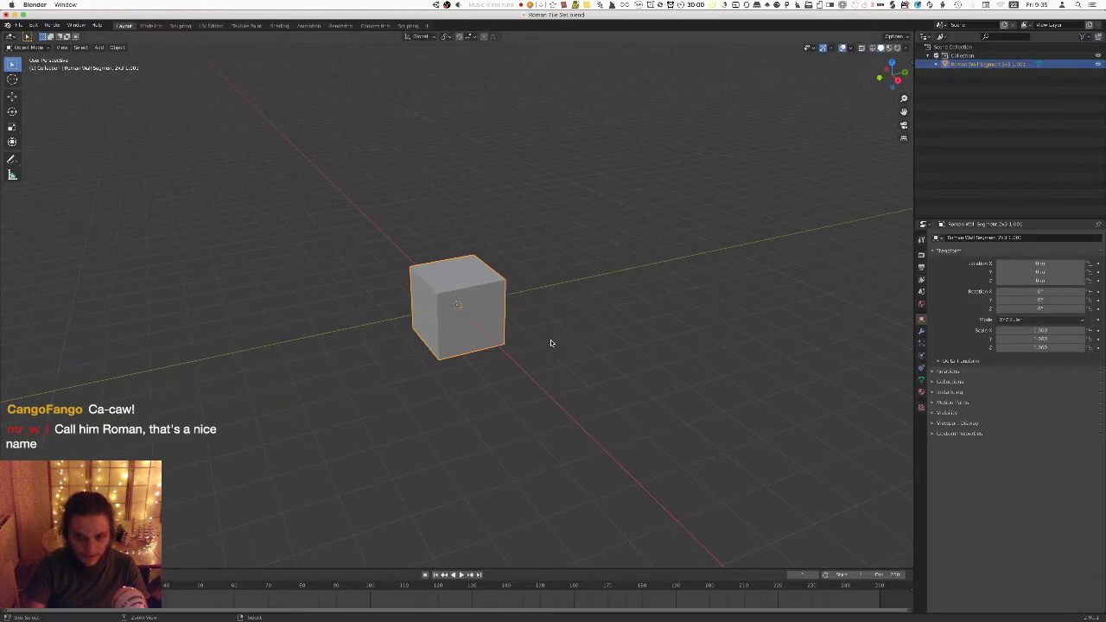
# Search the available commands for "group" and look through the Select Grouped options.
pyautogui.press('F3')
pyautogui.write('group')
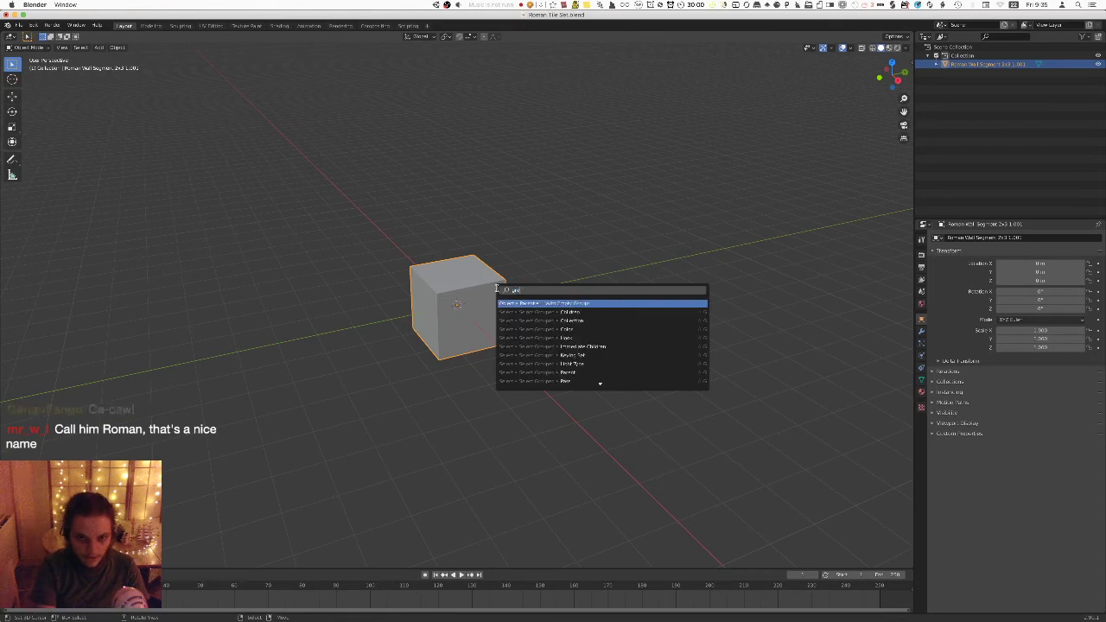
pyautogui.press('Down')
pyautogui.press('Down')
pyautogui.press('Down')
pyautogui.press('Down')
pyautogui.press('Down')
pyautogui.press('Down')
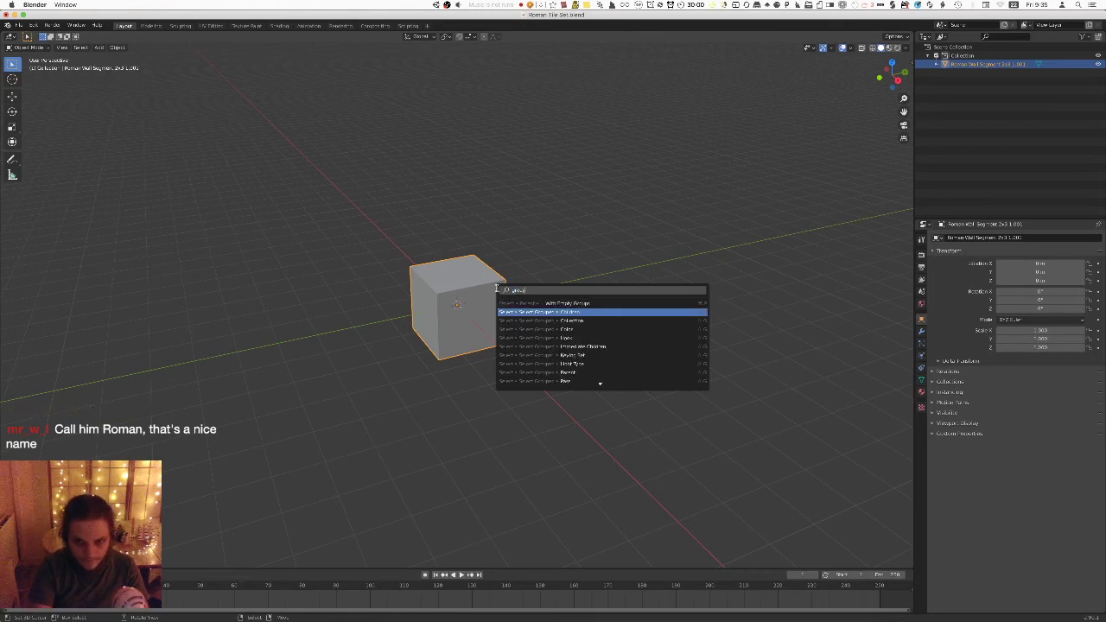
pyautogui.press('Down')
pyautogui.press('Down')
pyautogui.press('Down')
pyautogui.press('Down')
pyautogui.press('Down')
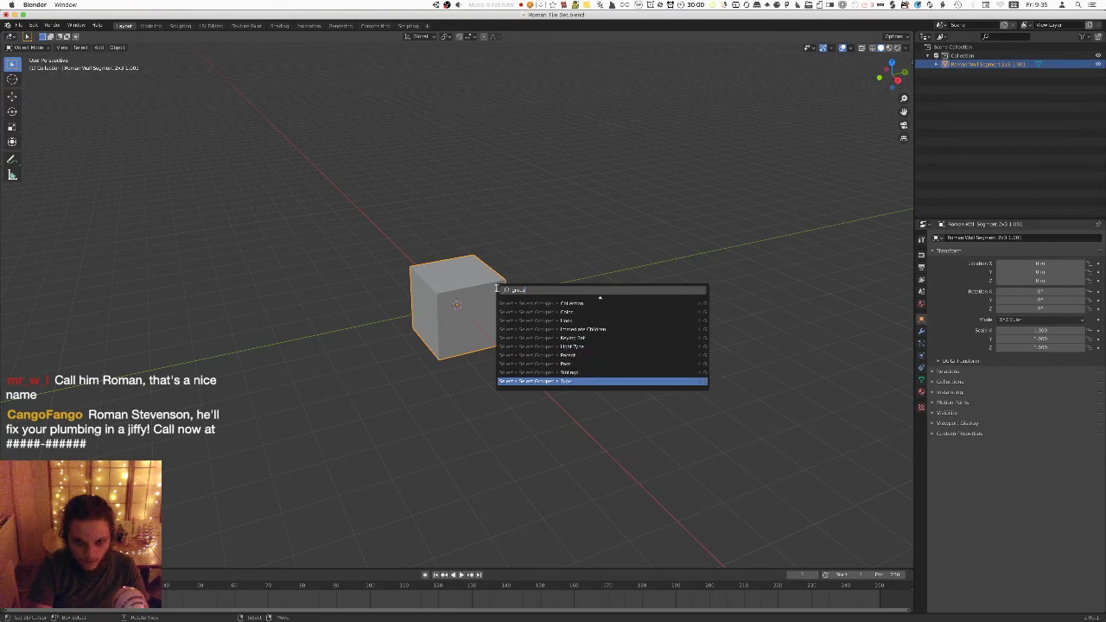
pyautogui.press('Return')
# Create a new collection in the scene and rename it Roman Wall Segments.
pyautogui.click(927, 56)
pyautogui.click(927, 56)
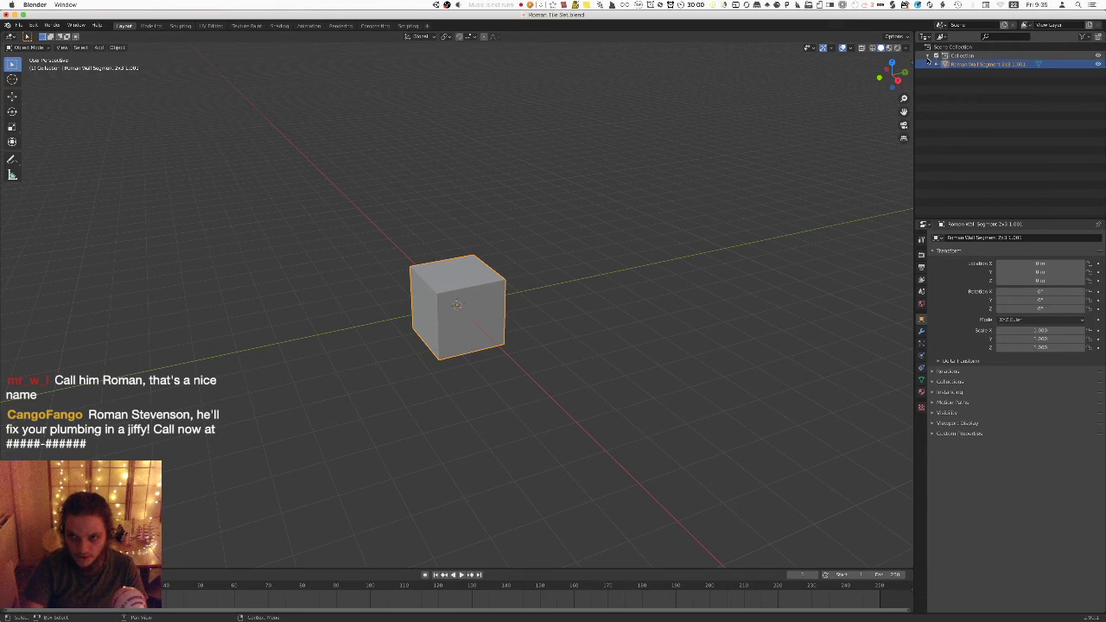
pyautogui.click(956, 98)
pyautogui.rightClick(956, 98)
pyautogui.click(974, 95)
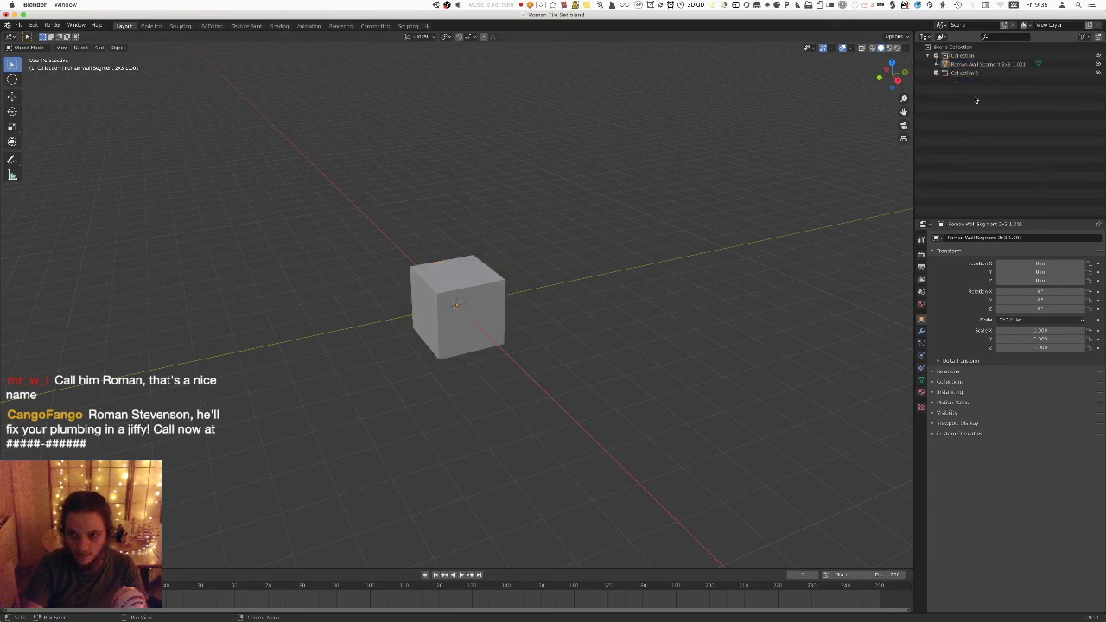
pyautogui.click(962, 74)
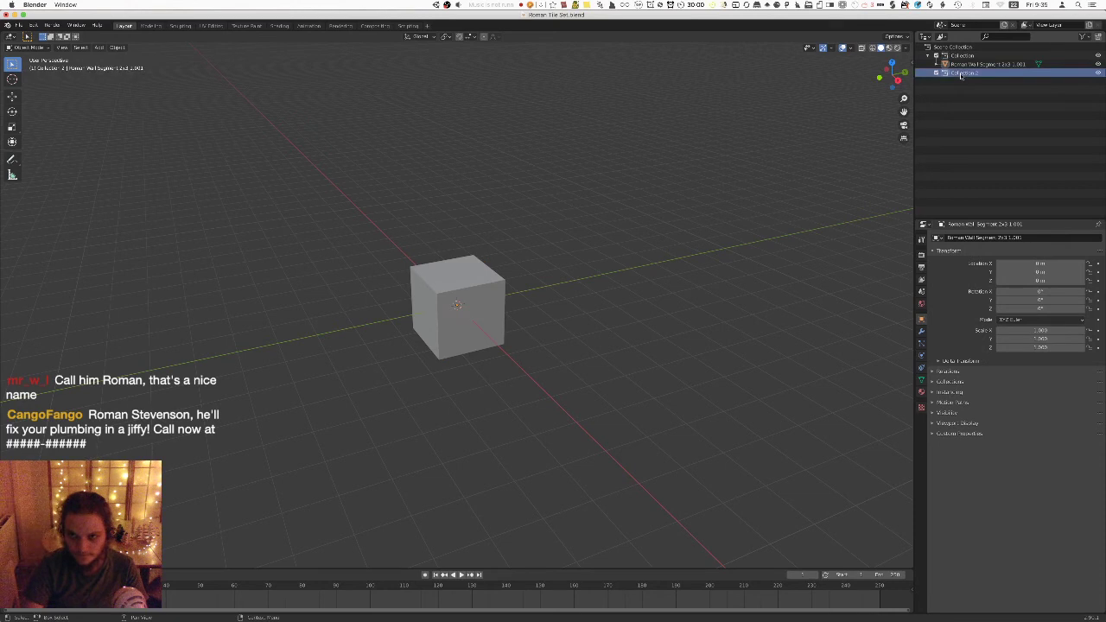
pyautogui.doubleClick(961, 74)
pyautogui.write('Roman Wal')
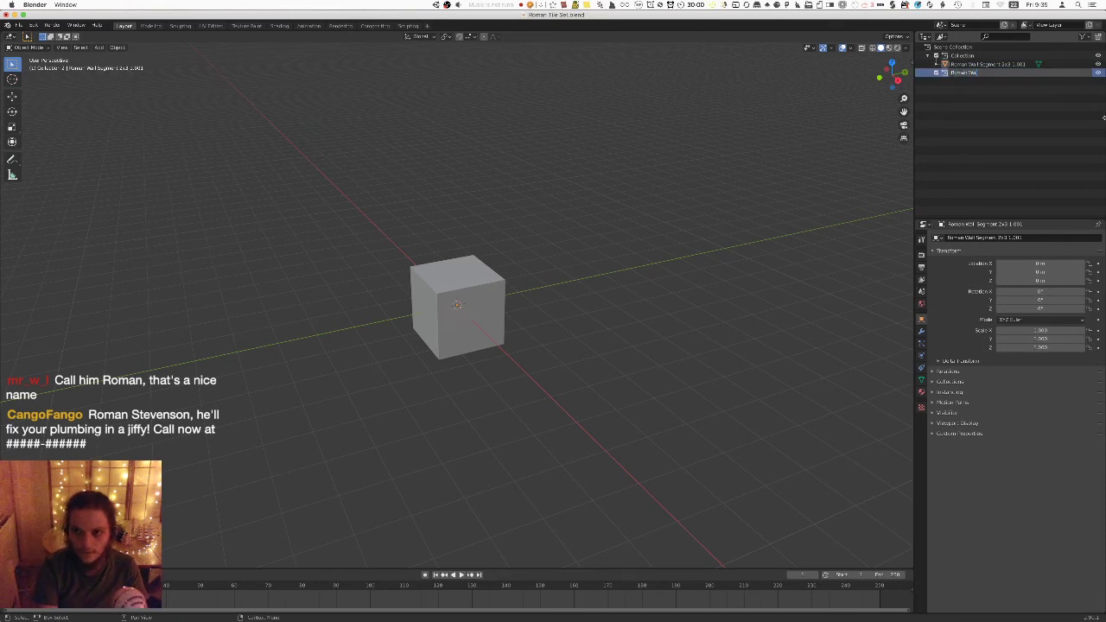
pyautogui.write('l Segment 1x')
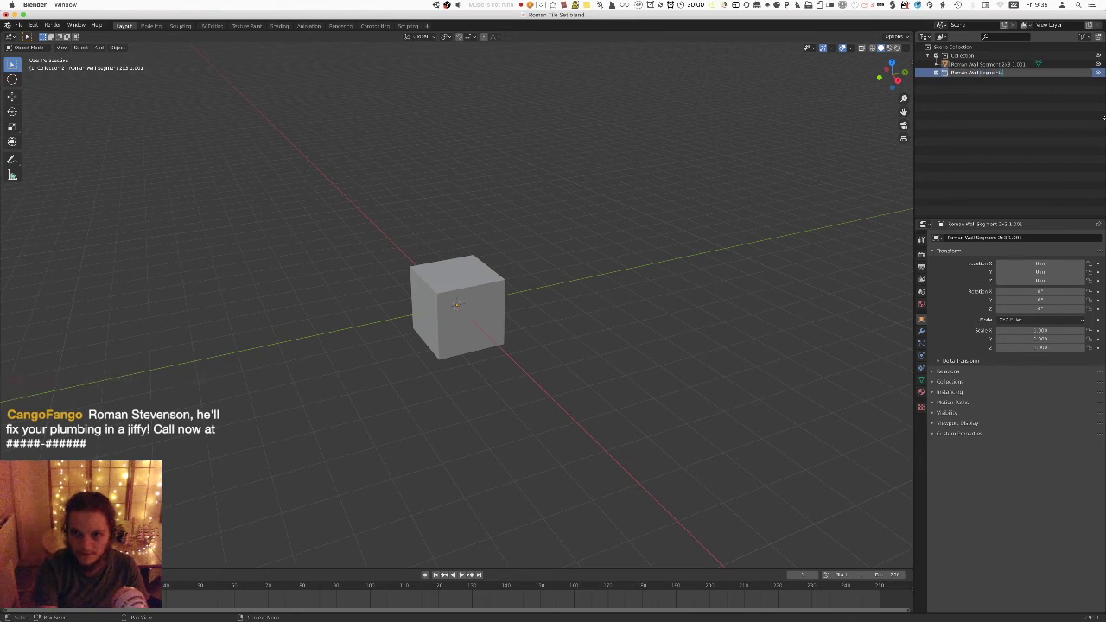
pyautogui.write('s')
pyautogui.press('Return')
# Move the wall segment cube from the default collection into the Roman Wall Segments collection.
pyautogui.click(960, 64)
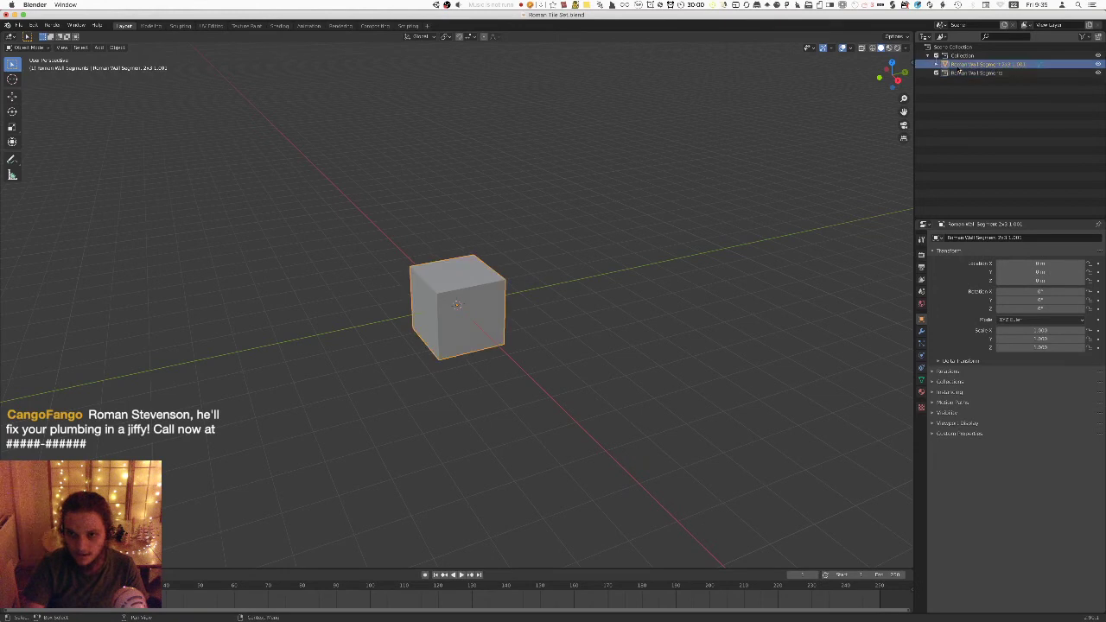
pyautogui.moveTo(959, 65); pyautogui.dragTo(959, 71)
pyautogui.scroll(1, 588, 322)
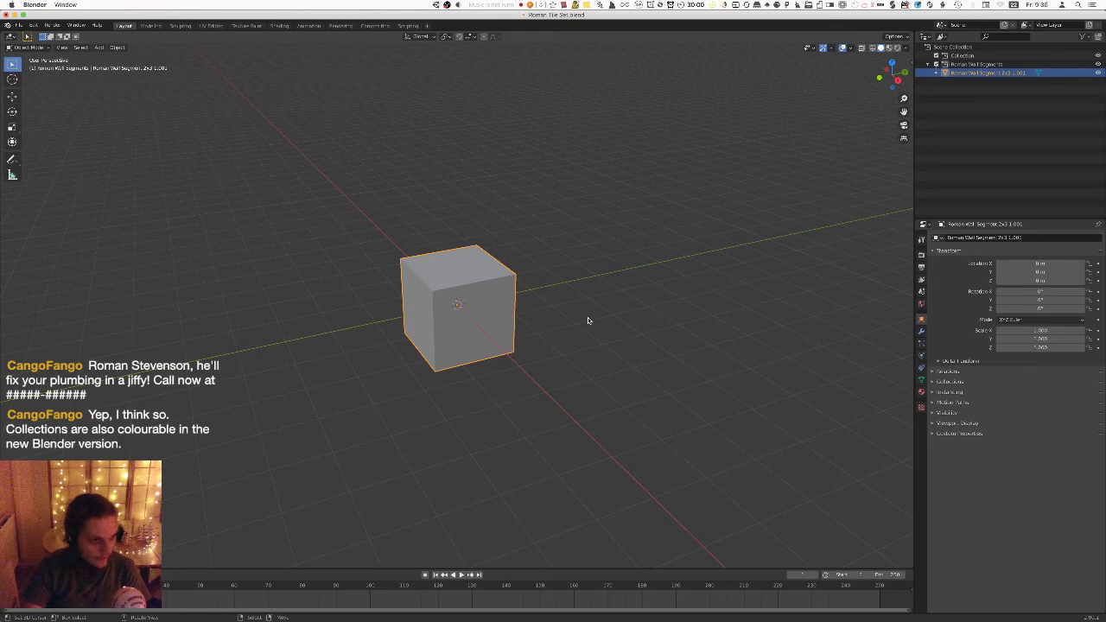
# In Edit Mode, viewed from the front, raise the cube's top vertices about 1 m along Z.
pyautogui.press('KP_1')
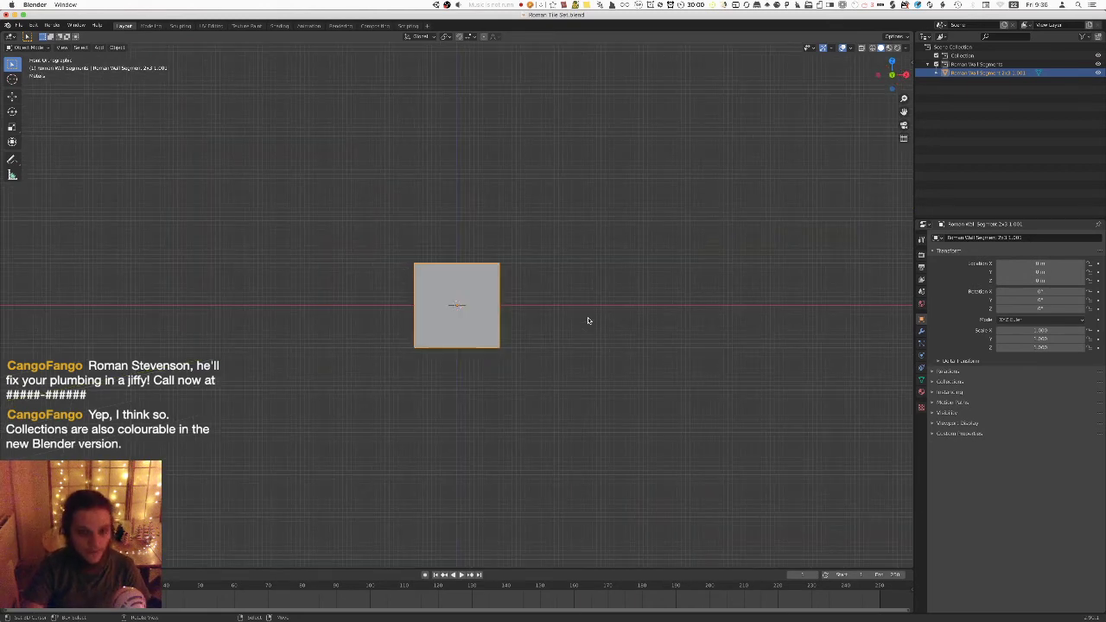
pyautogui.scroll(3, 654, 288)
pyautogui.press('Tab')
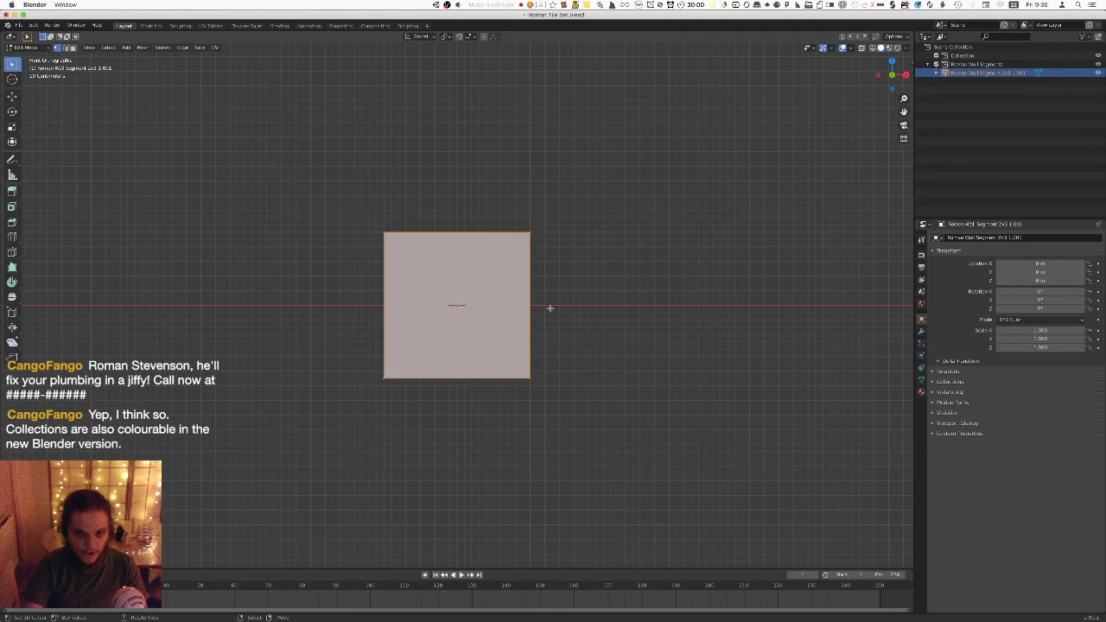
pyautogui.keyDown('shift'); pyautogui.moveTo(563, 260); pyautogui.dragTo(578, 322, button='middle'); pyautogui.keyUp('shift')
pyautogui.scroll(-1, 570, 320)
pyautogui.scroll(-4, 574, 321)
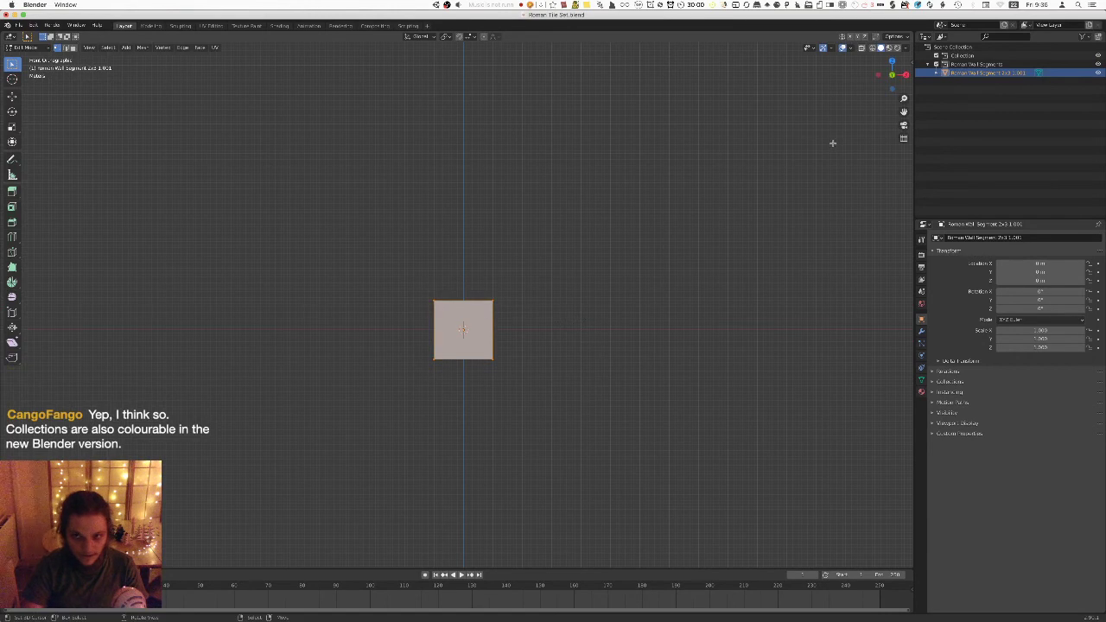
pyautogui.click(403, 295)
pyautogui.press('b')
pyautogui.moveTo(400, 281); pyautogui.dragTo(608, 358)
pyautogui.press('g')
pyautogui.press('z')
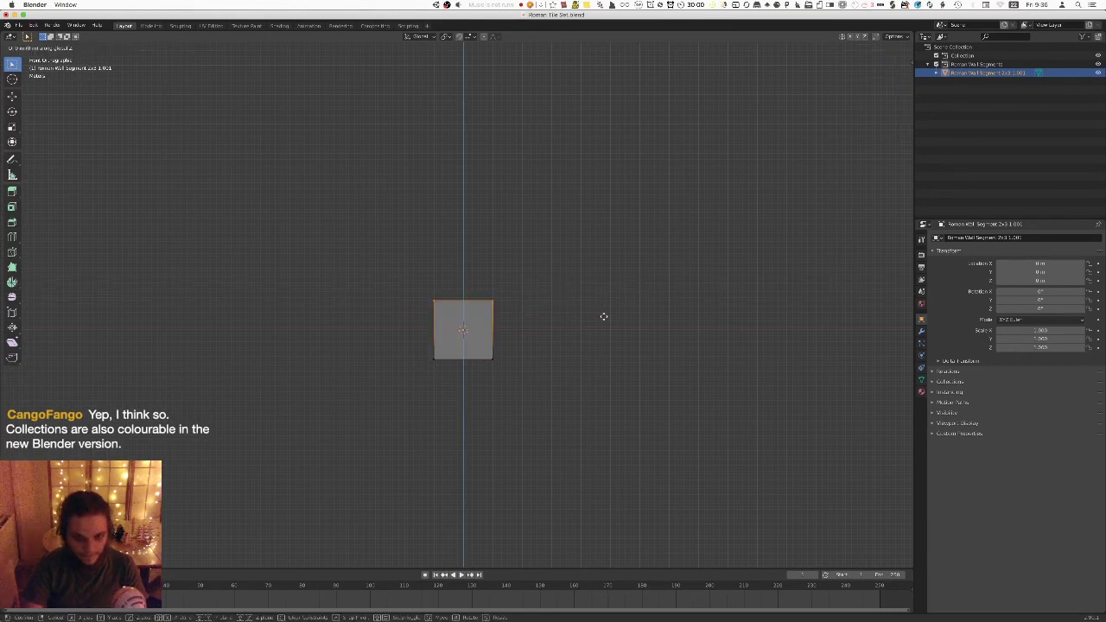
pyautogui.click(605, 292)
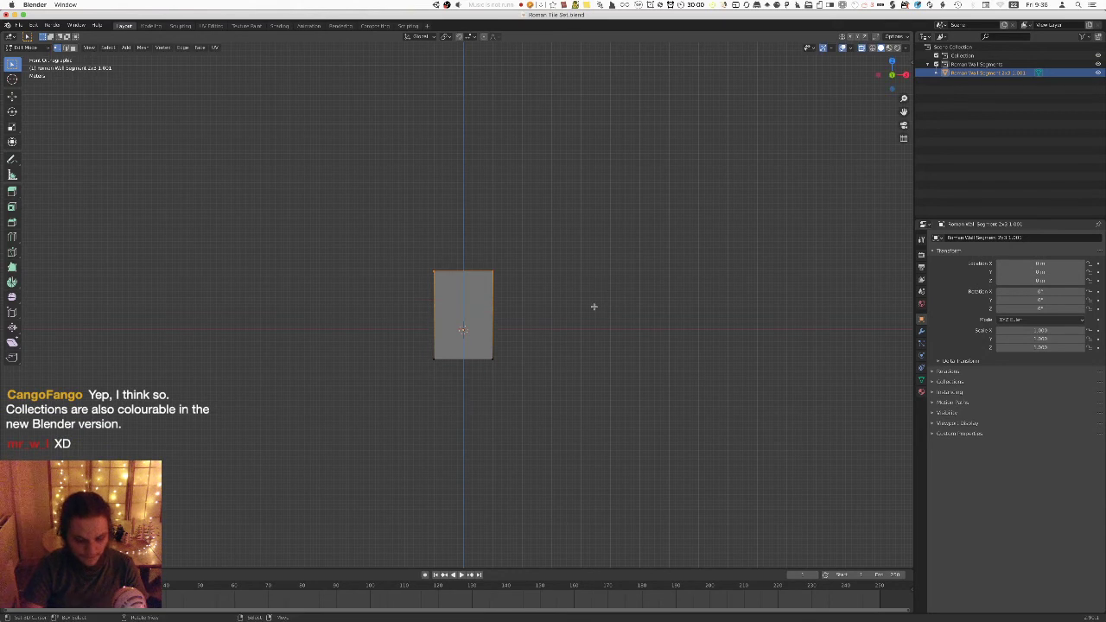
# Move the whole mesh up 1 m along Z so its base sits on the object origin.
pyautogui.press('a')
pyautogui.press('g')
pyautogui.press('z')
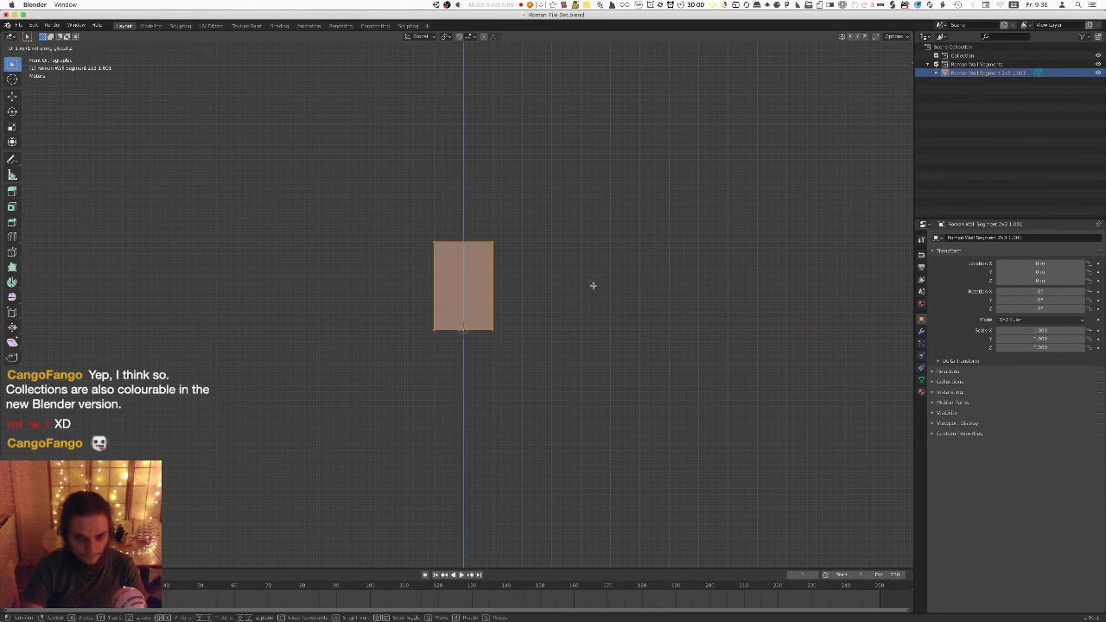
pyautogui.click(594, 286)
# Add two horizontal loop cuts around the block and scale them apart by 2.6 along Z.
pyautogui.scroll(5, 485, 299)
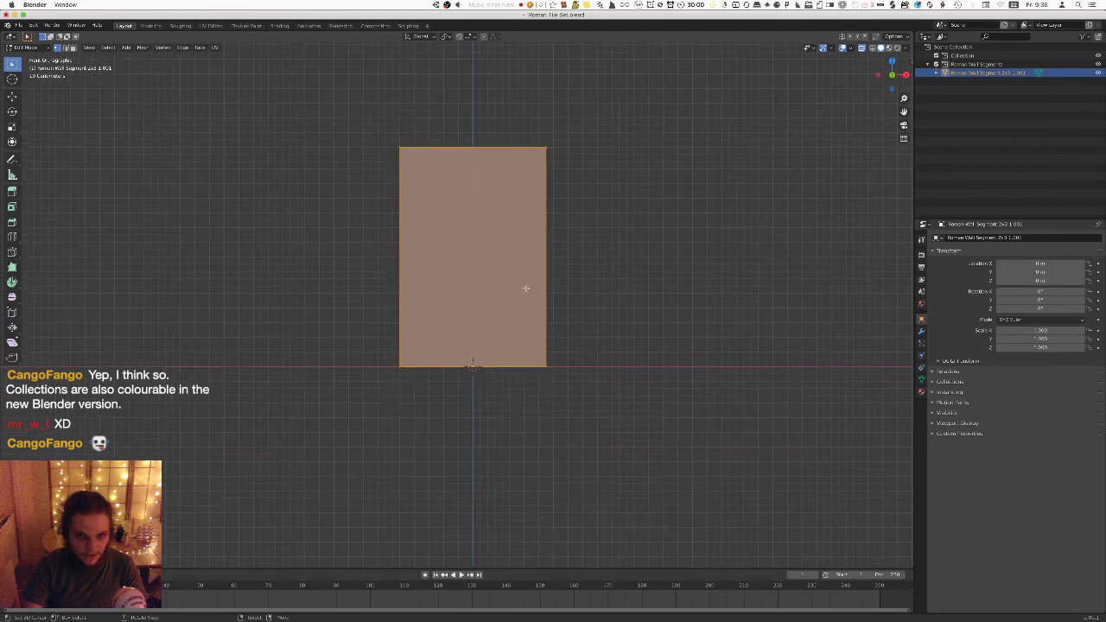
pyautogui.scroll(1, 510, 343)
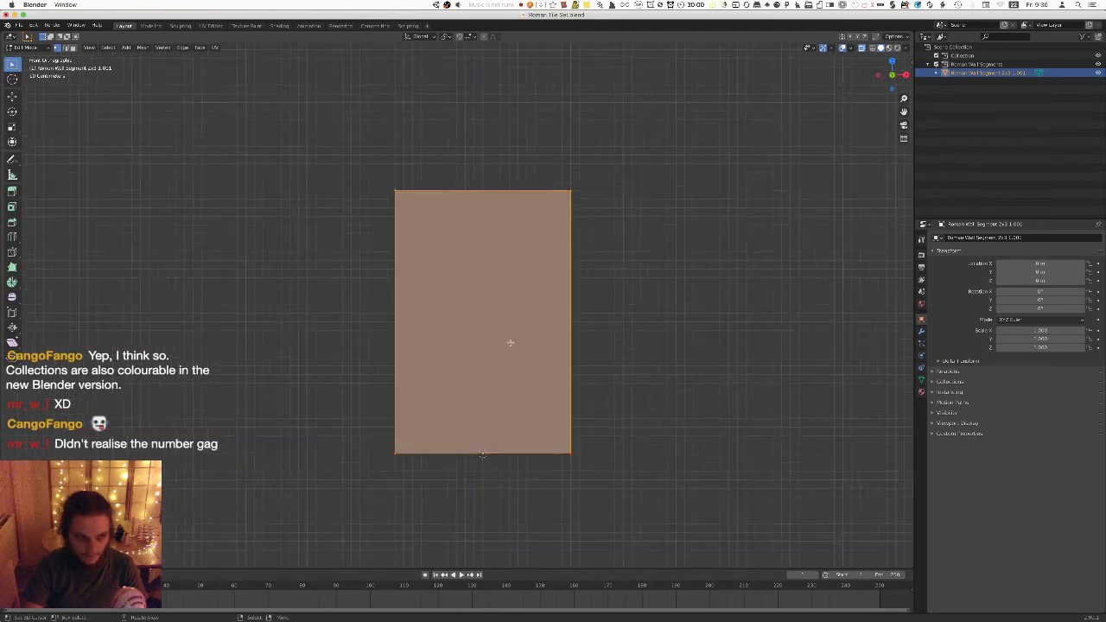
pyautogui.hotkey('ctrl', 'r')
pyautogui.scroll(1, 553, 280)
pyautogui.click(554, 280)
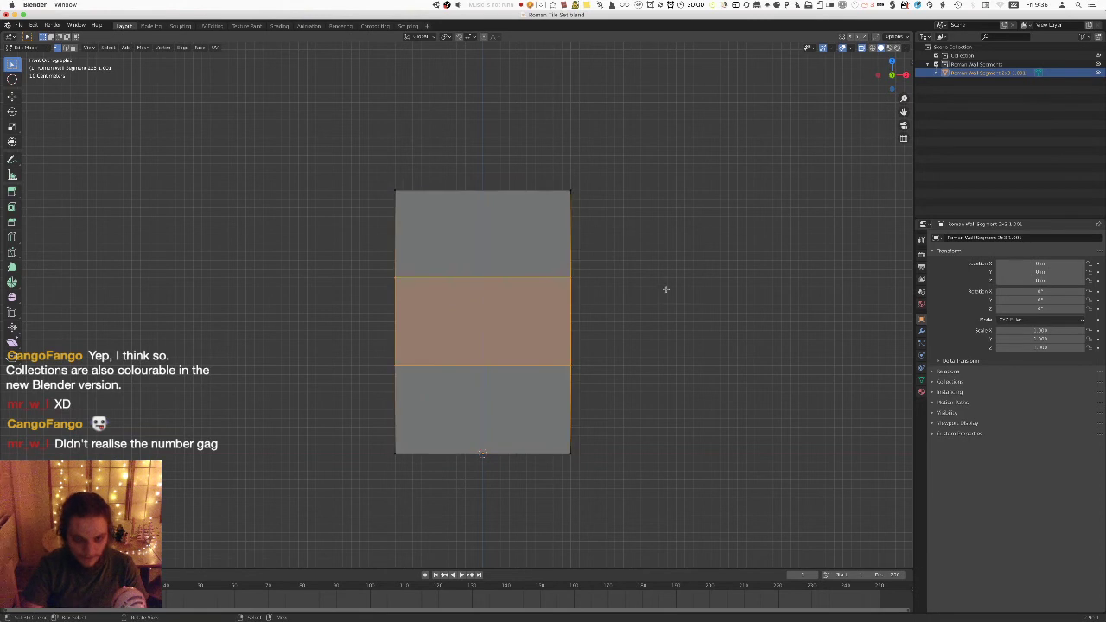
pyautogui.press('z')
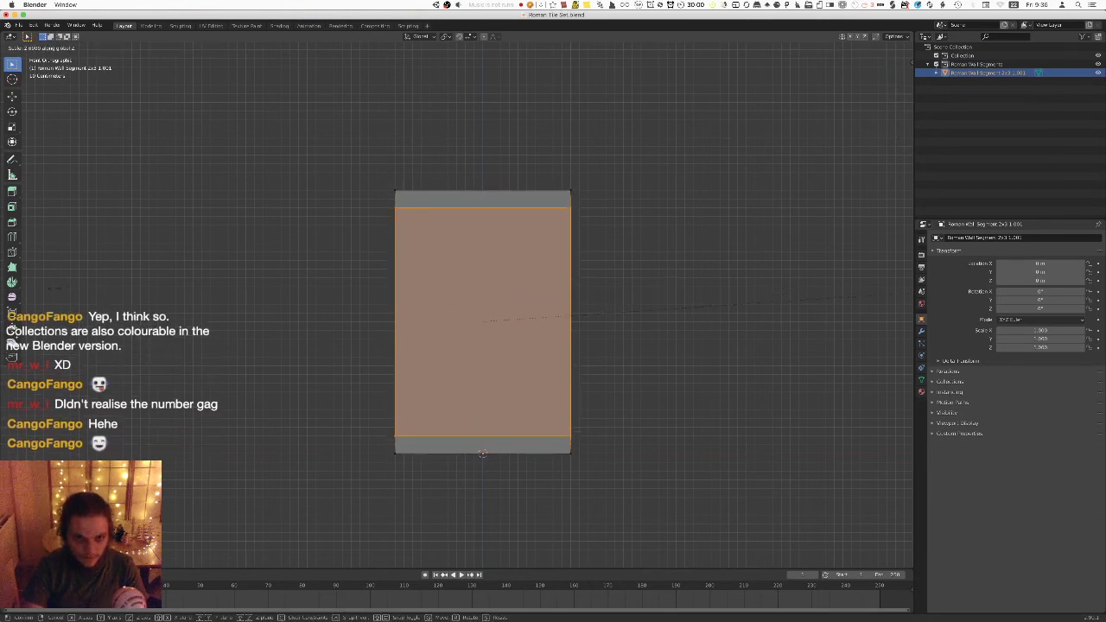
pyautogui.press('Return')
# Scale the entire mesh along X to about 0.2 from the top view, making a thin wall.
pyautogui.moveTo(640, 271); pyautogui.dragTo(589, 284, button='middle')
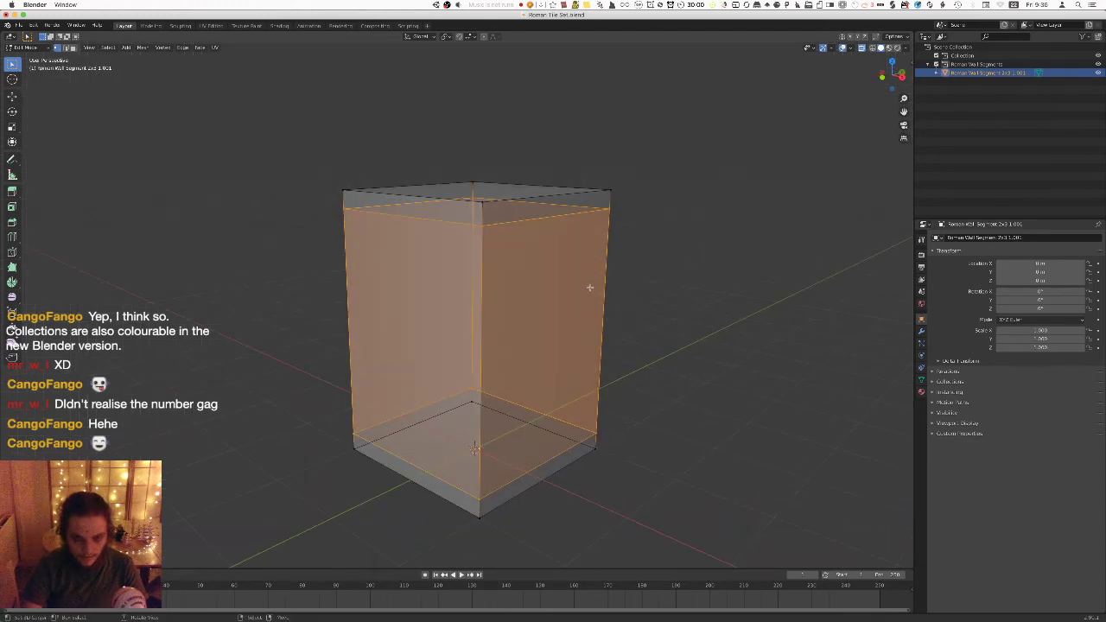
pyautogui.press('KP_7')
pyautogui.press('a')
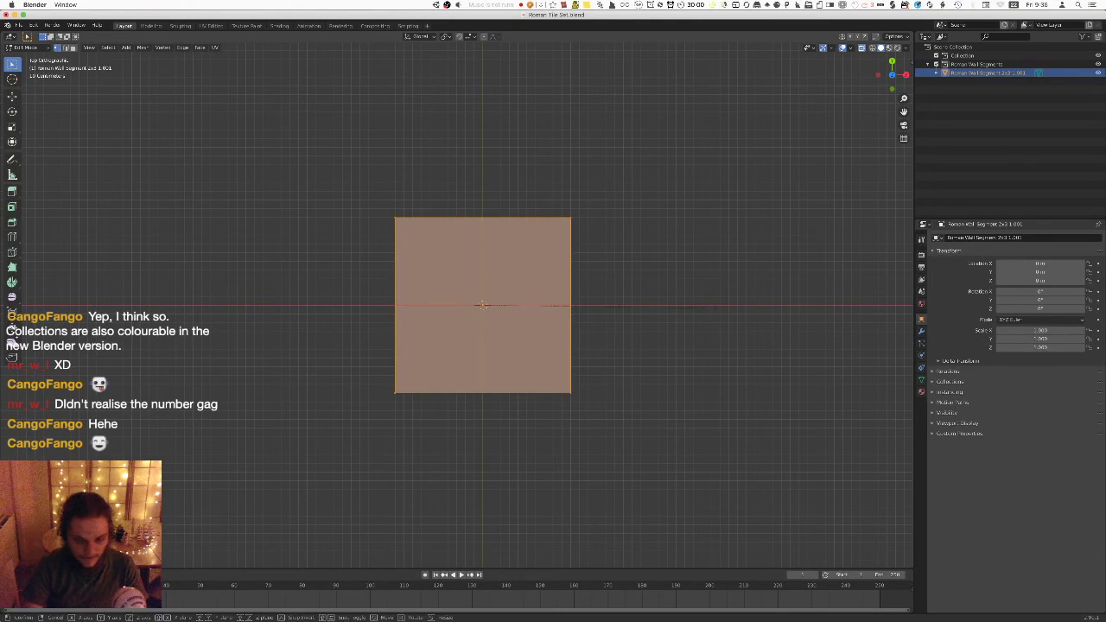
pyautogui.press('s')
pyautogui.press('x')
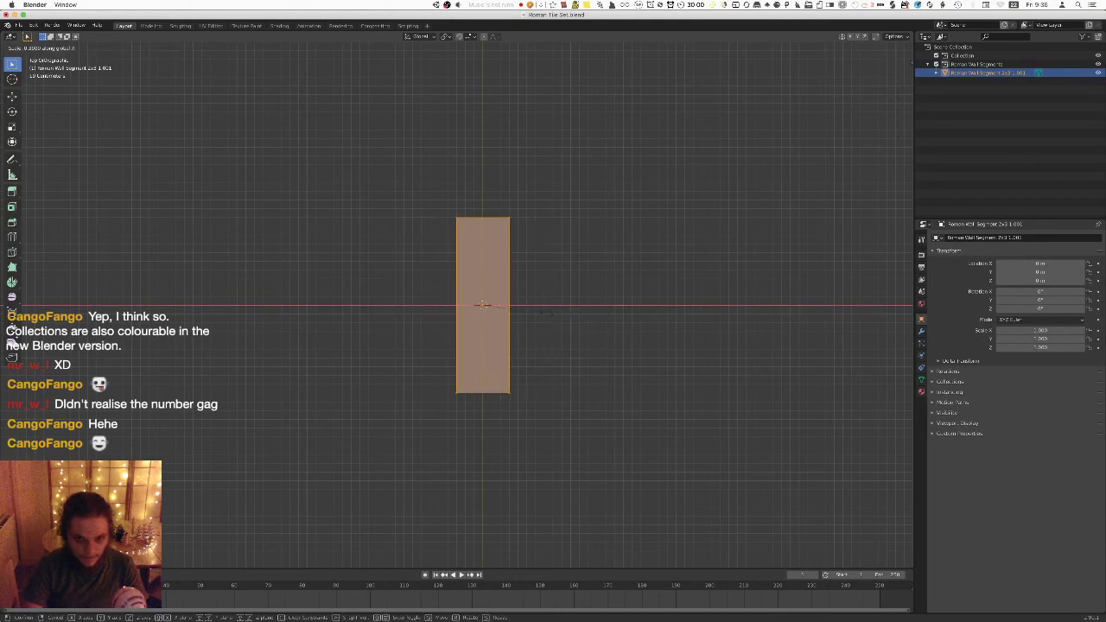
pyautogui.click(532, 315)
# Switch to face selection and select the tall middle faces on both long sides of the wall.
pyautogui.press('KP_1')
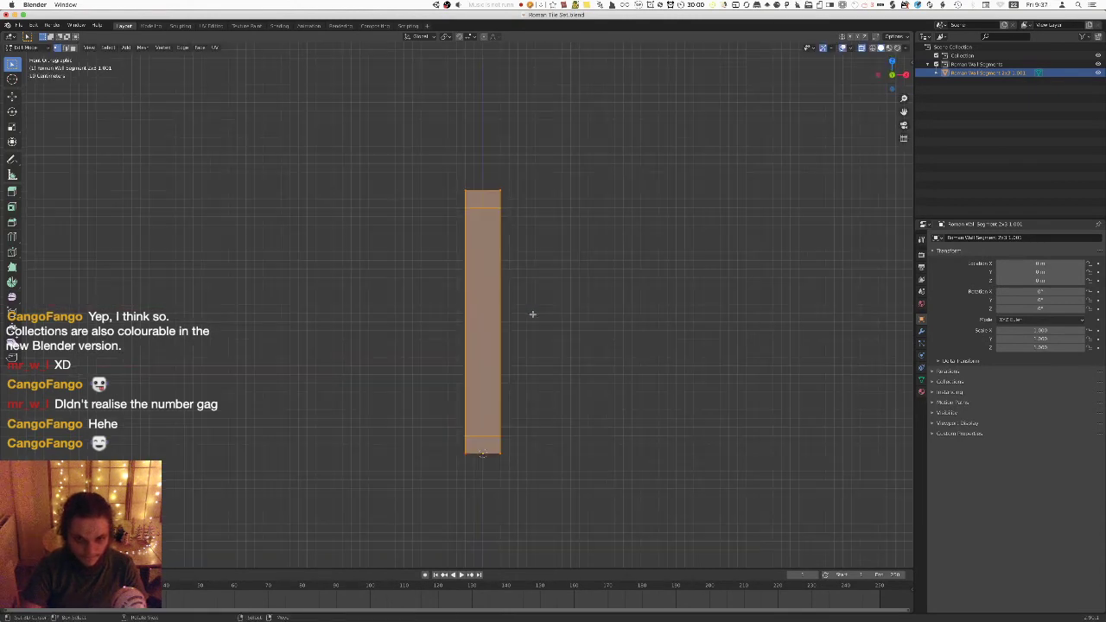
pyautogui.moveTo(555, 314); pyautogui.dragTo(506, 321, button='middle')
pyautogui.press('3')
pyautogui.rightClick(506, 321)
pyautogui.keyDown('shift'); pyautogui.rightClick(462, 324); pyautogui.keyUp('shift')
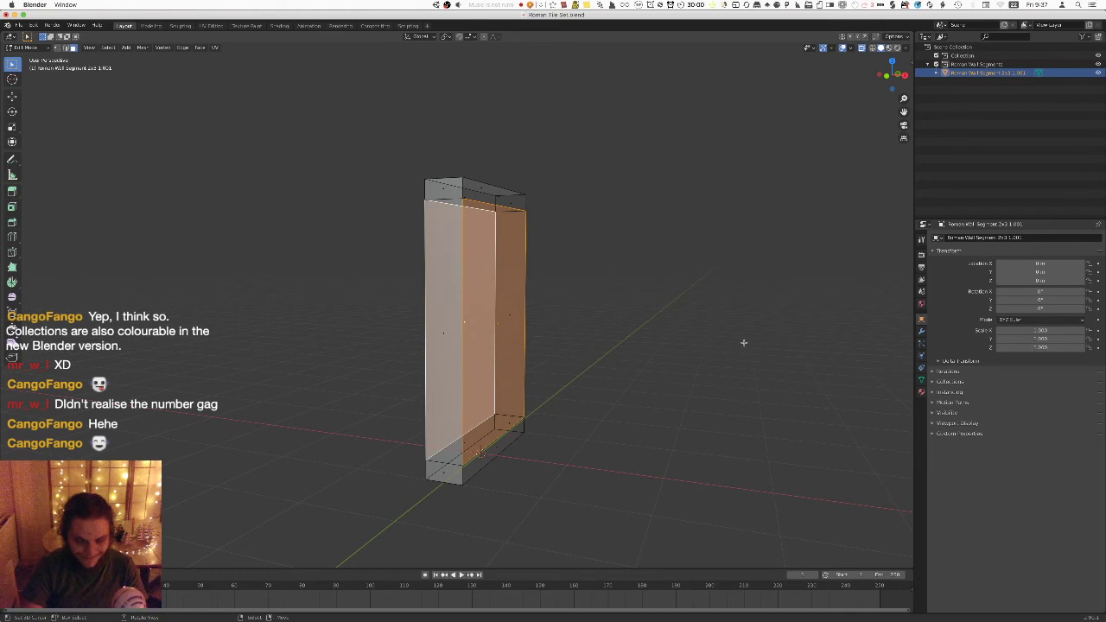
# Select the narrow lower and upper band faces on both long sides of the wall instead of the middle faces.
pyautogui.rightClick(489, 439)
pyautogui.moveTo(489, 439)
pyautogui.mouseDown(button='middle')
pyautogui.moveTo(524, 465)
pyautogui.moveTo(469, 447)
pyautogui.mouseUp(button='middle')
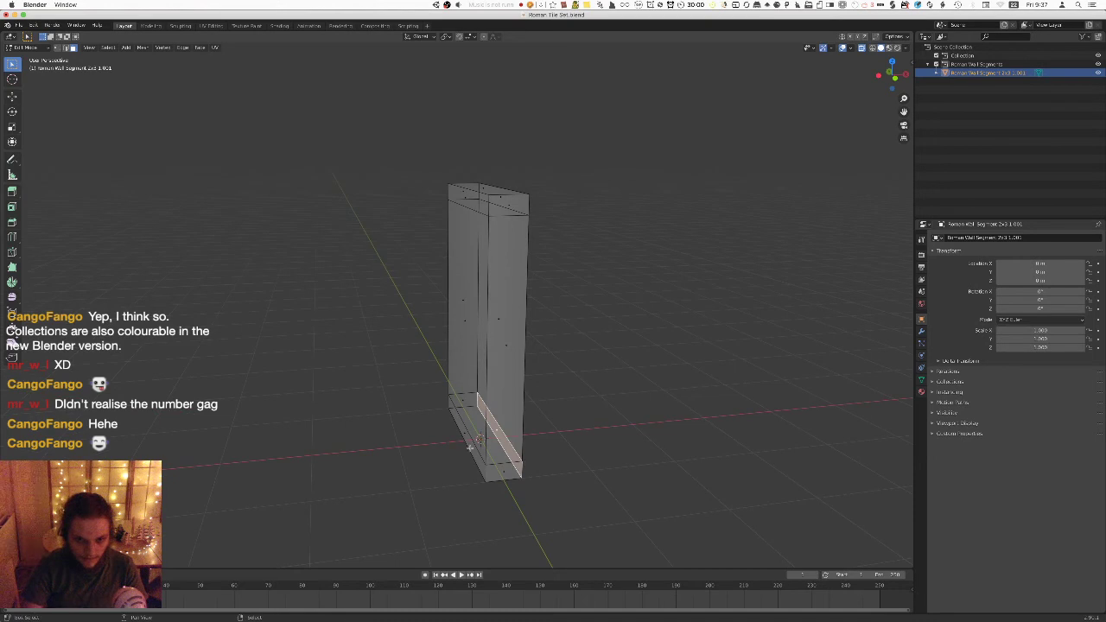
pyautogui.keyDown('shift'); pyautogui.rightClick(464, 432); pyautogui.keyUp('shift')
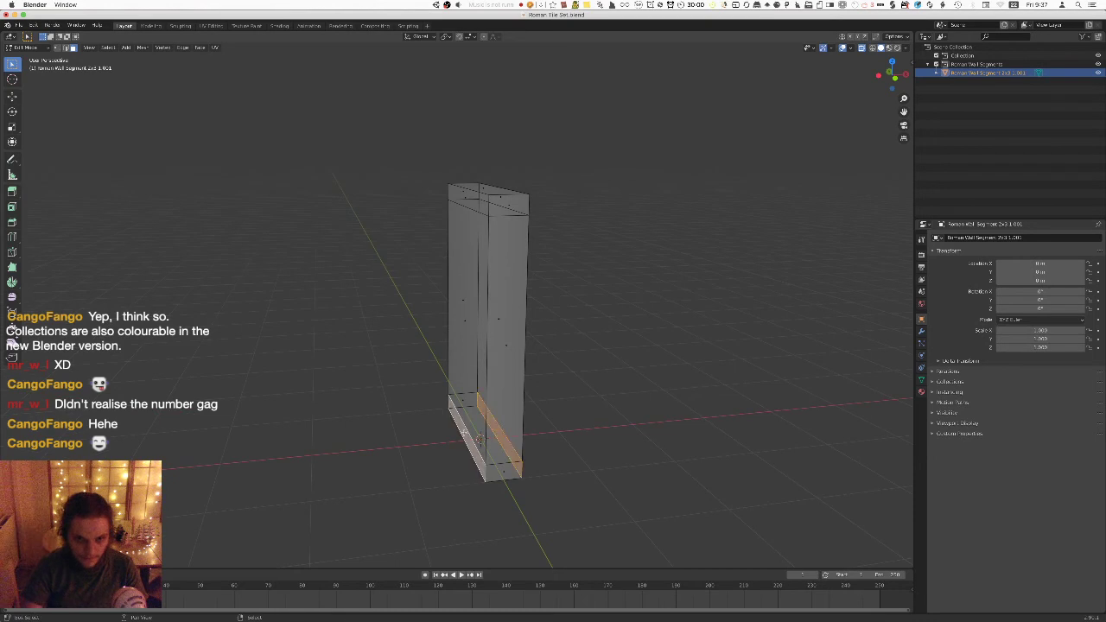
pyautogui.keyDown('shift'); pyautogui.rightClick(466, 201); pyautogui.keyUp('shift')
pyautogui.keyDown('shift'); pyautogui.rightClick(503, 199); pyautogui.keyUp('shift')
# Try to push the selected band faces outward by scaling them along X, up to a factor of 1.5.
pyautogui.press('s')
pyautogui.press('x')
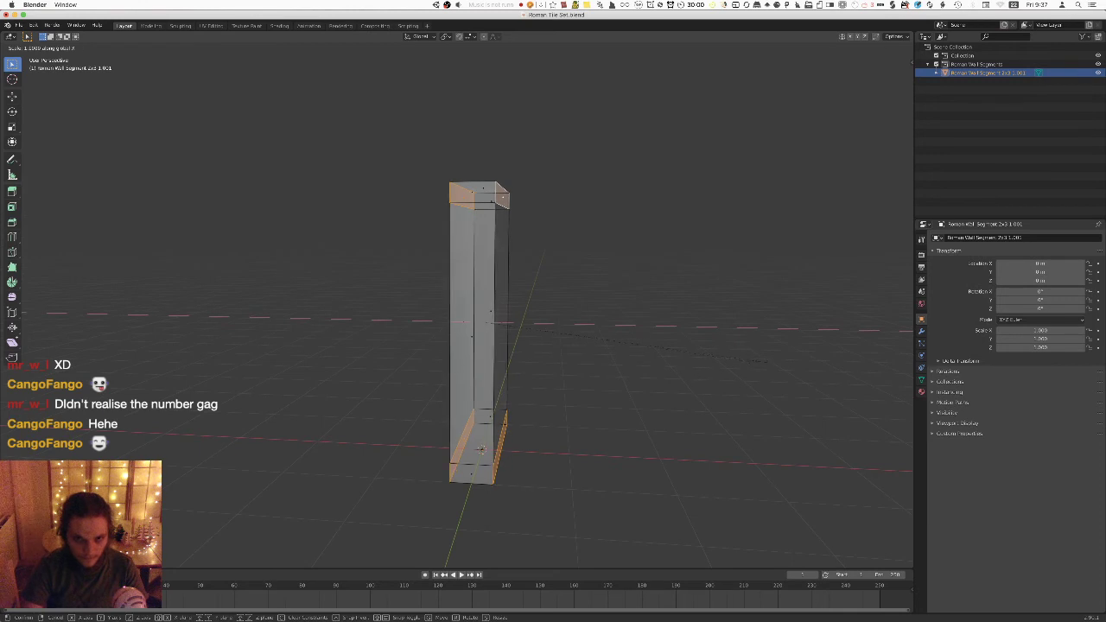
pyautogui.click(716, 363)
pyautogui.press('KP_1')
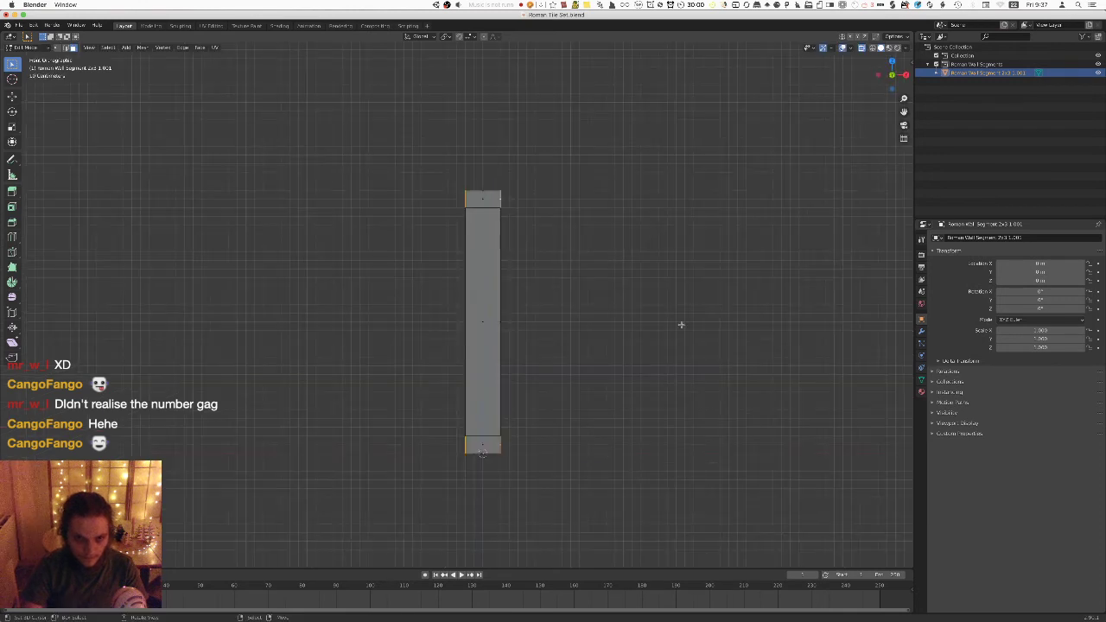
pyautogui.press('s')
pyautogui.press('x')
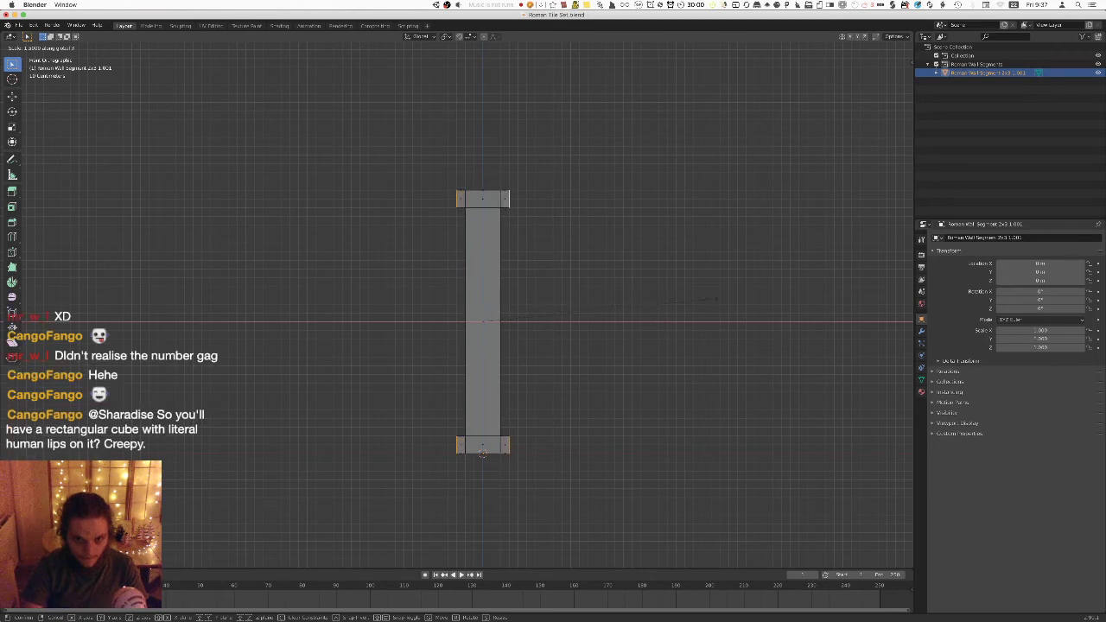
pyautogui.press('Escape')
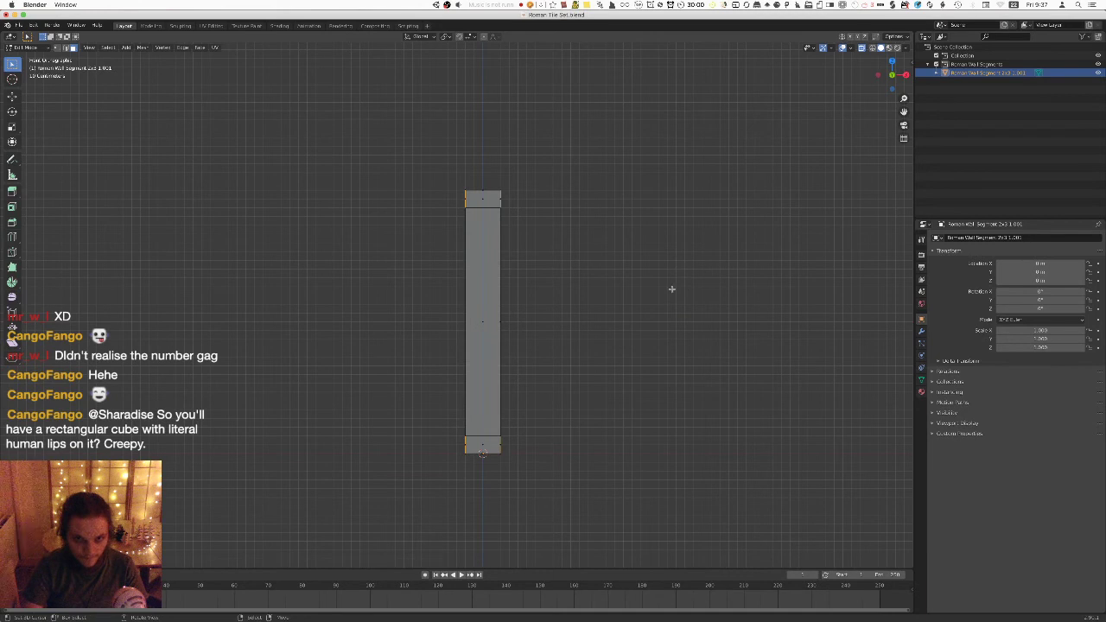
# Scale the selected band faces outward along X so the upper and lower trims protrude from both sides of the wall.
pyautogui.scroll(-1, 671, 291)
pyautogui.press('s')
pyautogui.press('x')
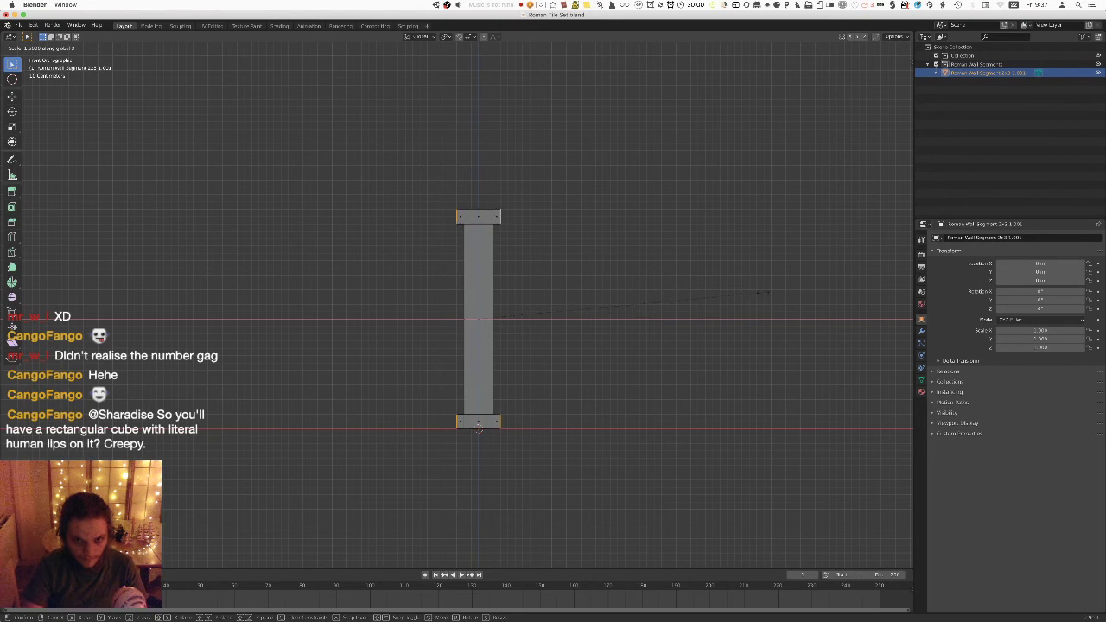
pyautogui.click(714, 294)
pyautogui.moveTo(694, 274); pyautogui.dragTo(532, 325, button='middle')
# Leave mesh editing with X-ray display turned off and save the Roman Tile Set file.
pyautogui.click(668, 354)
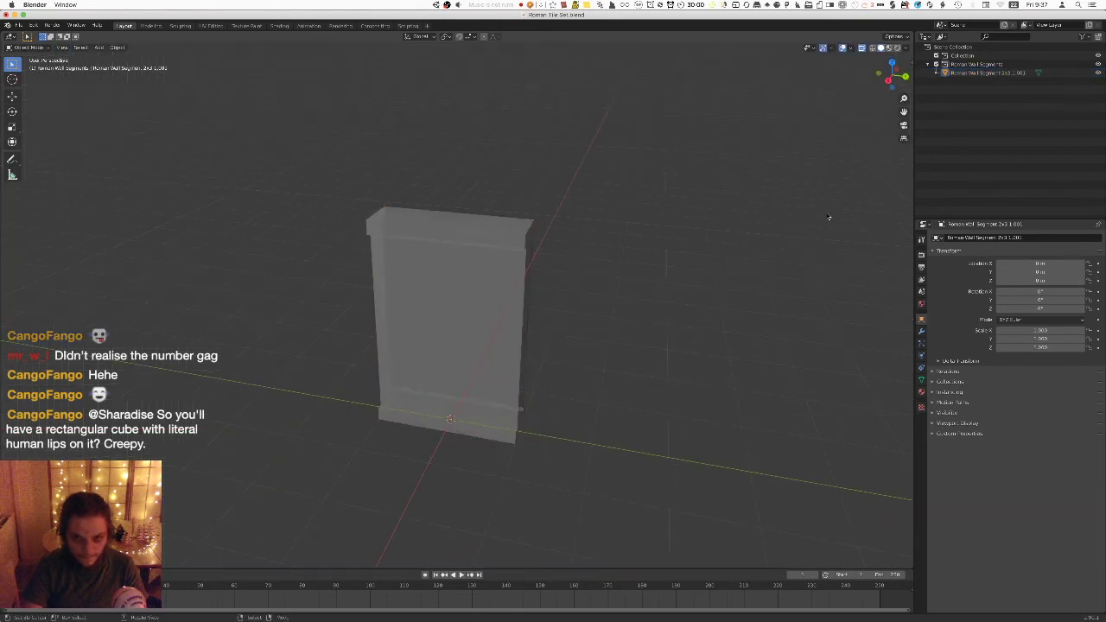
pyautogui.click(861, 48)
pyautogui.moveTo(621, 294); pyautogui.dragTo(519, 341, button='middle')
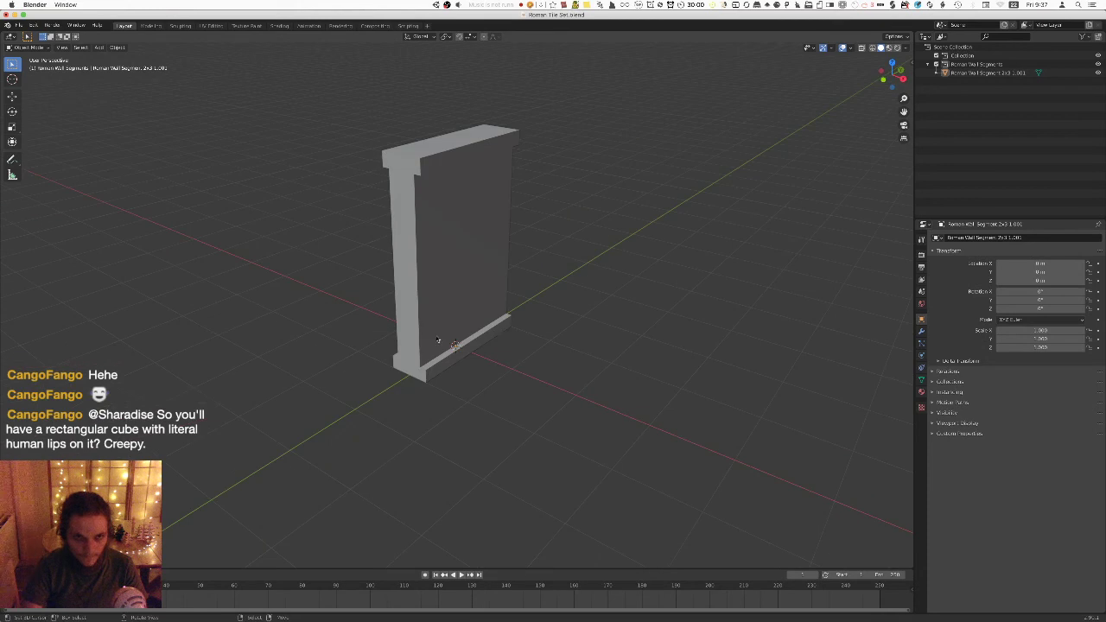
pyautogui.press('super+s')
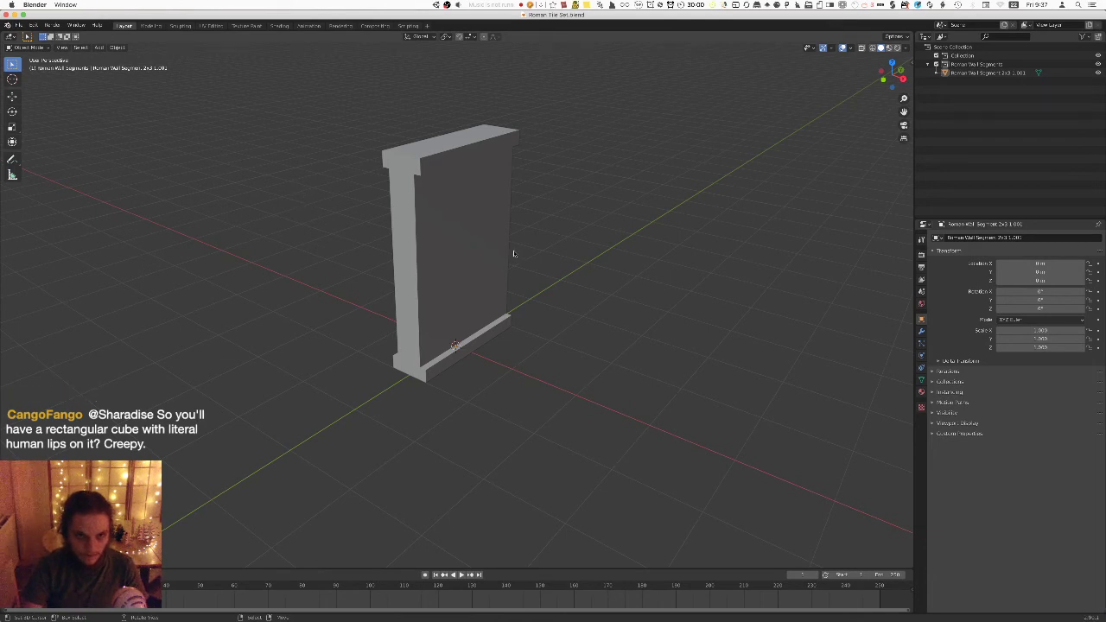
# Export the wall segment as "Roman Tile Set FBX.fbx" into the project's maze models folder.
pyautogui.click(471, 252)
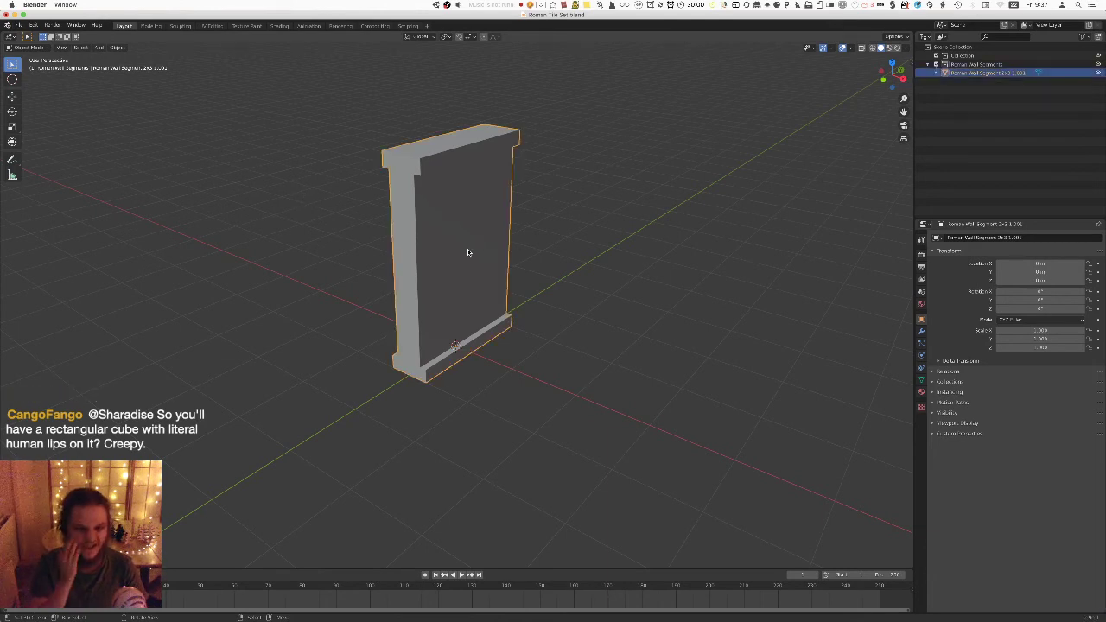
pyautogui.click(18, 25)
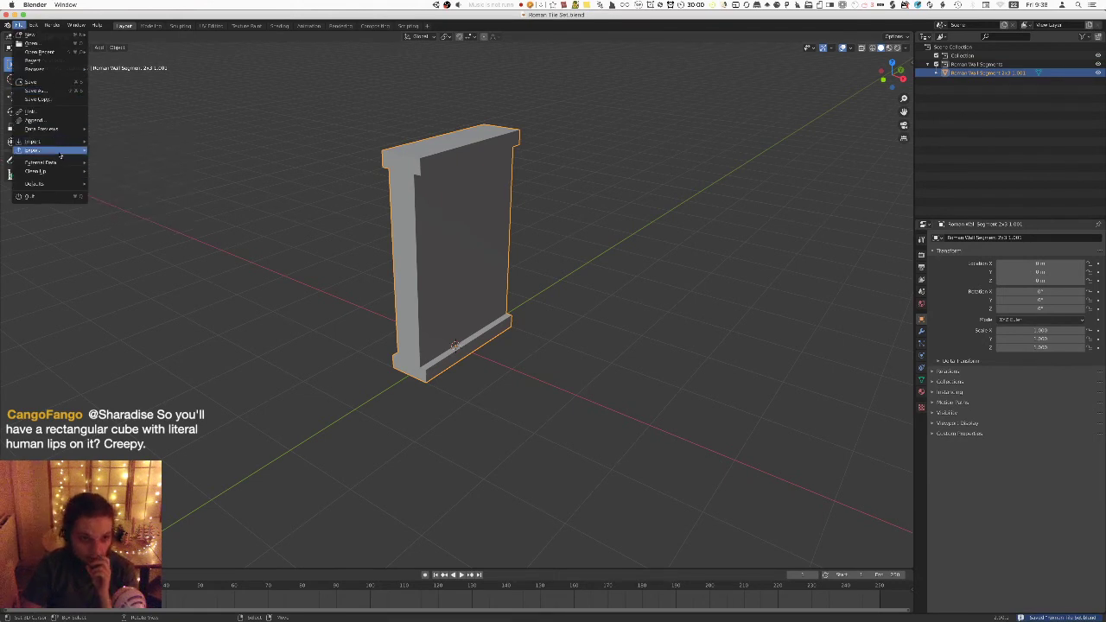
pyautogui.moveTo(61, 156)
pyautogui.click(117, 202)
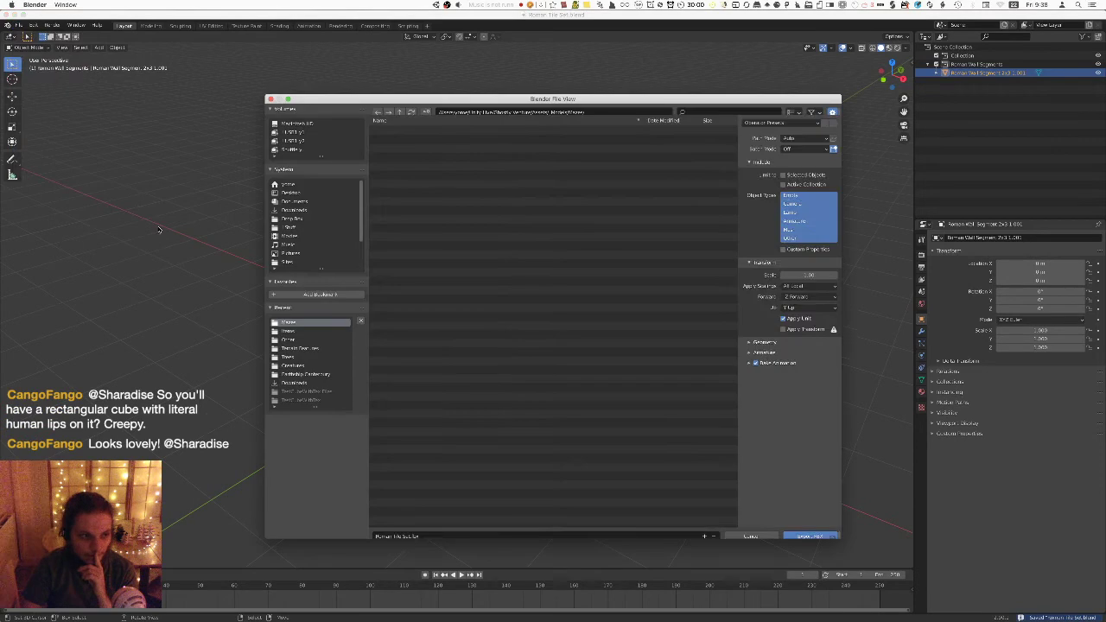
pyautogui.click(415, 529)
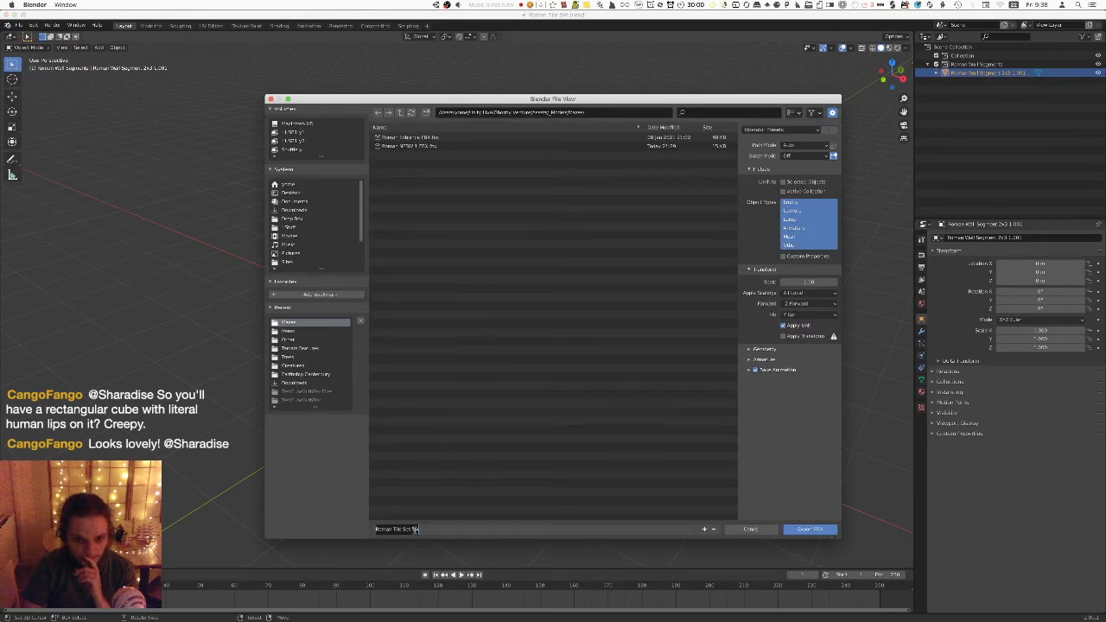
pyautogui.click(412, 529)
pyautogui.write('FBX')
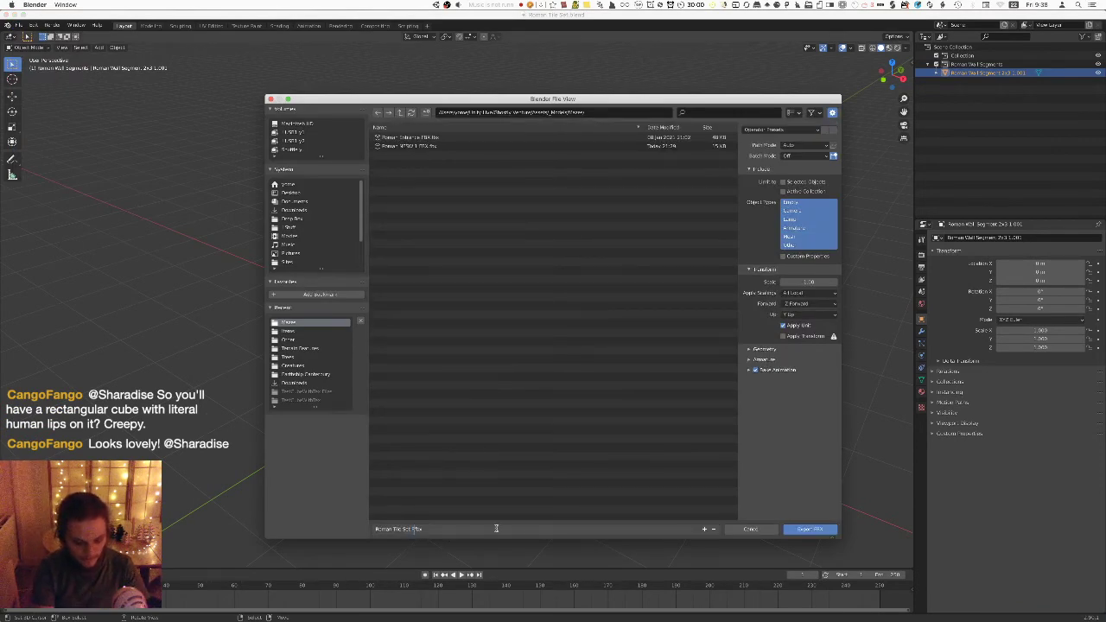
pyautogui.press('Return')
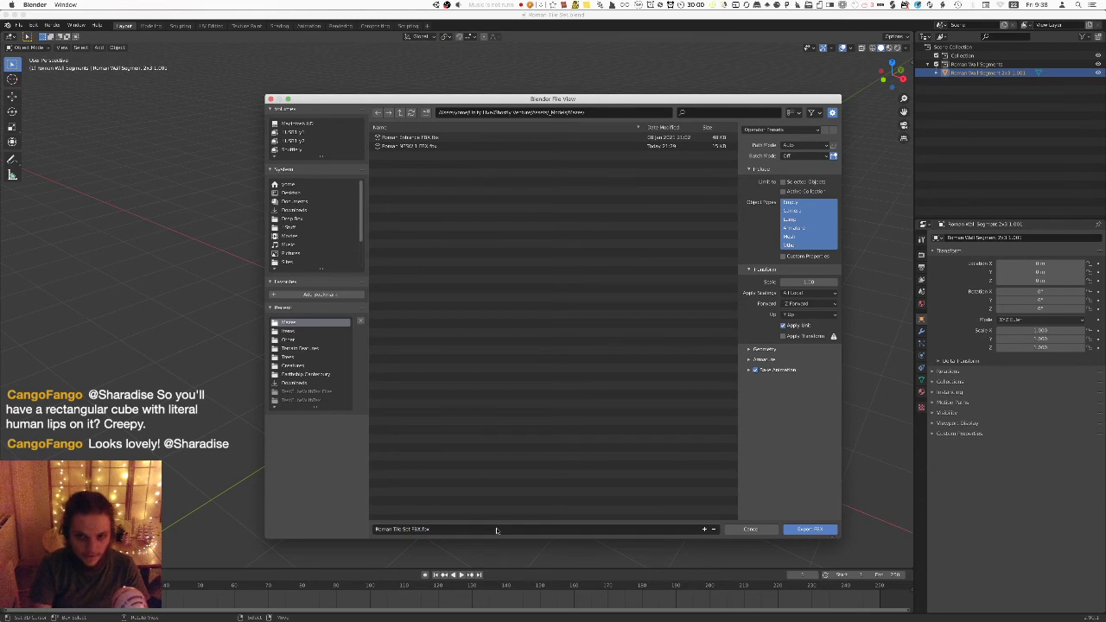
pyautogui.click(798, 529)
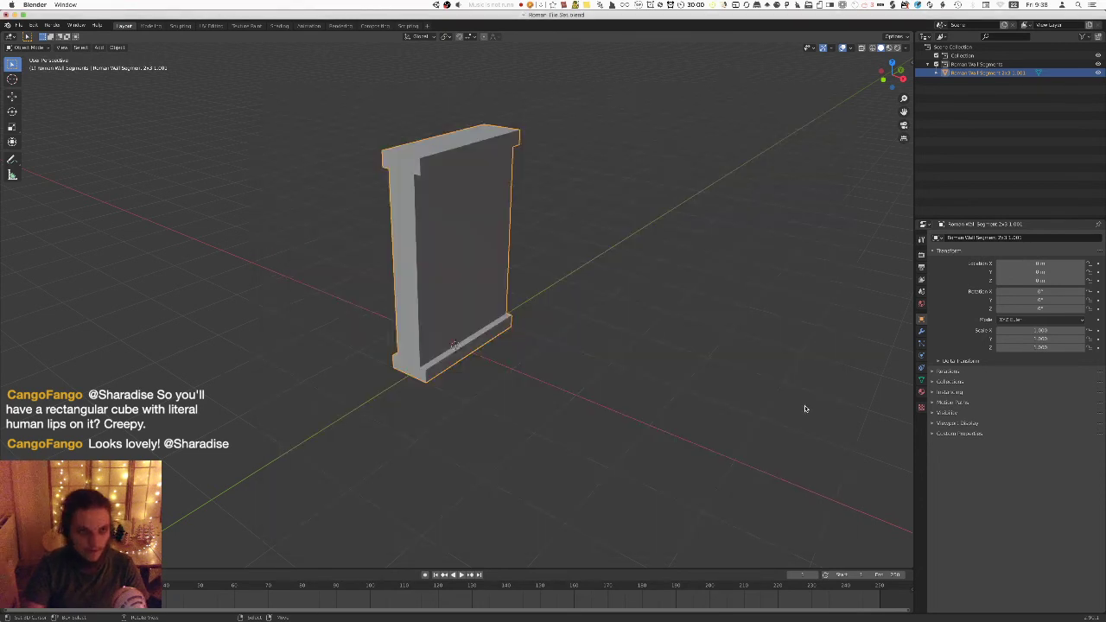
# Switch to Unity and create a new scene.
pyautogui.press('super+Tab')
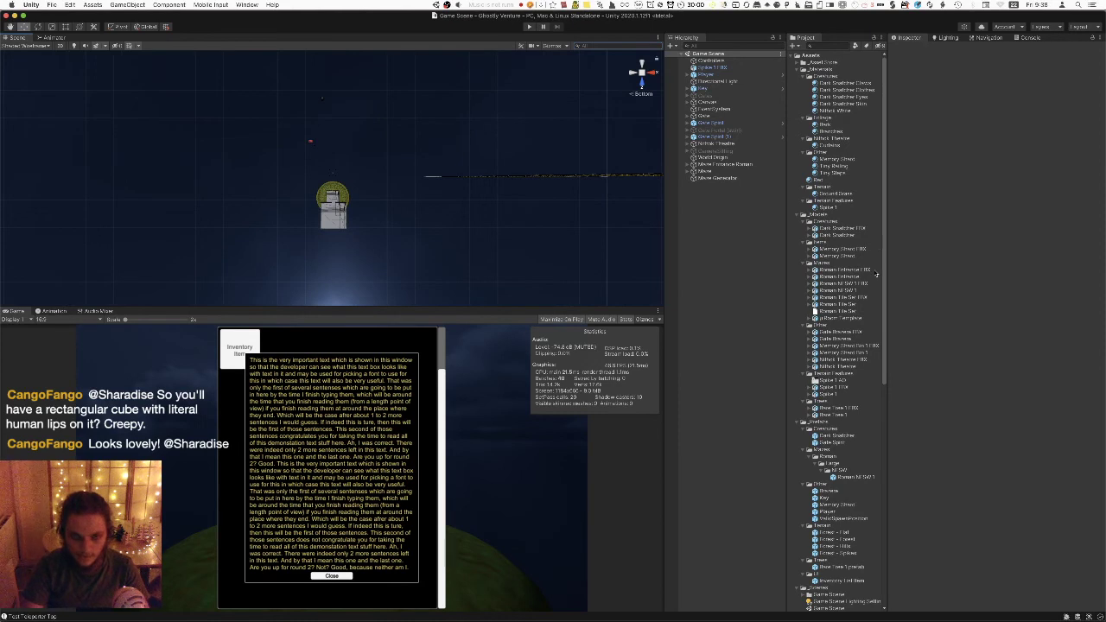
pyautogui.press('super+n')
pyautogui.moveTo(576, 121); pyautogui.dragTo(566, 289, button='right')
pyautogui.moveTo(574, 138); pyautogui.dragTo(581, 190, button='right')
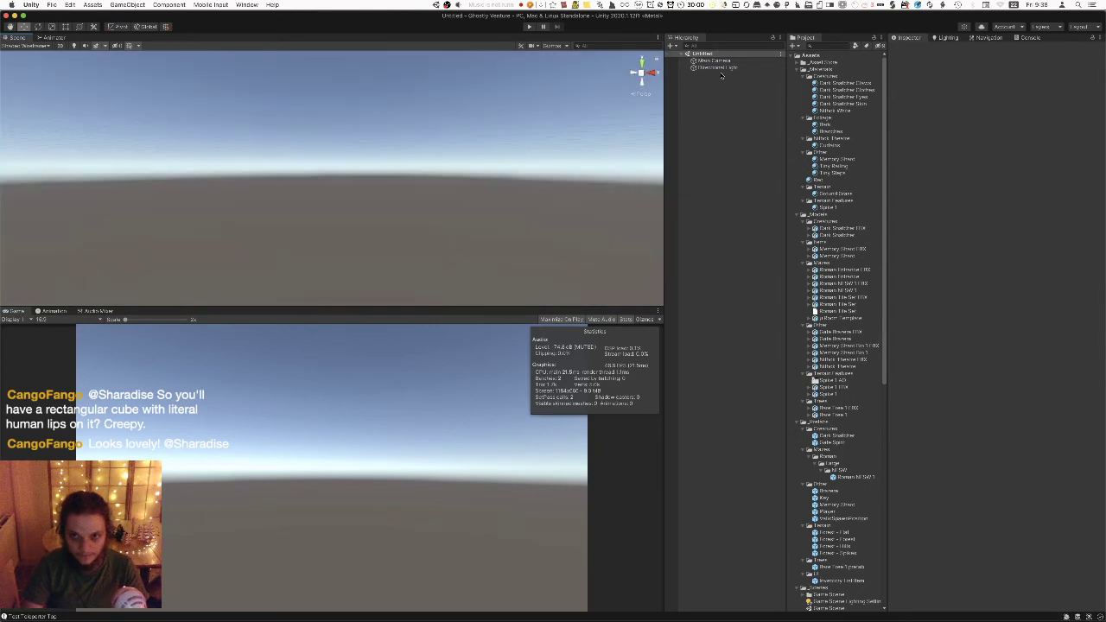
# Delete the directional light from the new scene.
pyautogui.click(718, 68)
pyautogui.click(462, 143)
pyautogui.click(731, 68)
pyautogui.press('super+BackSpace')
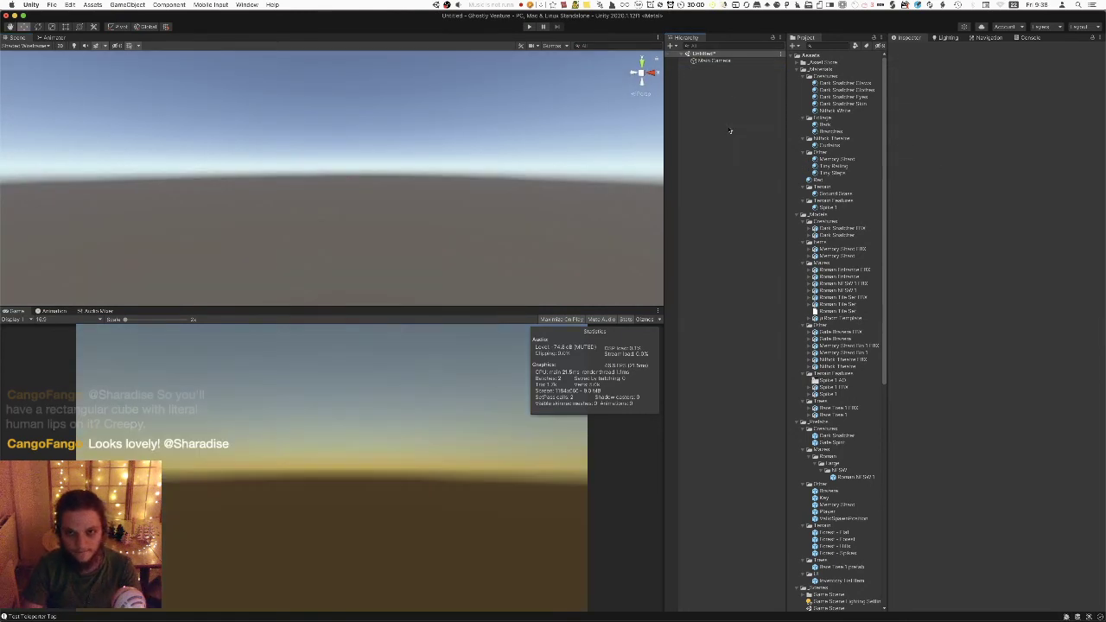
# Save the scene in the _Scenes folder as "Test Scene Tile Sets".
pyautogui.press('super+s')
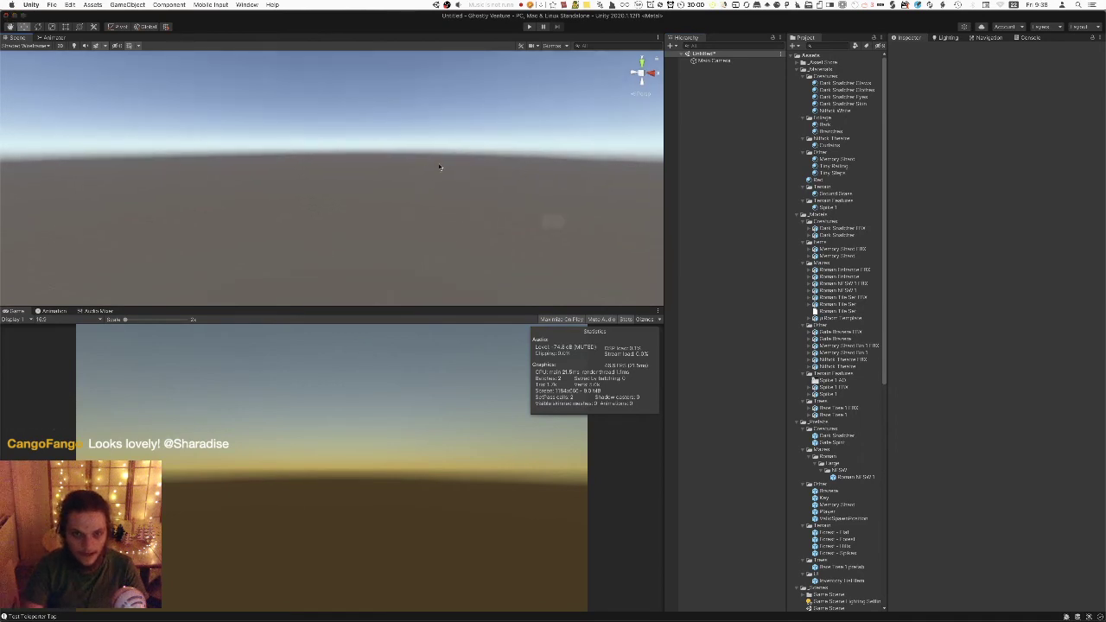
pyautogui.doubleClick(475, 249)
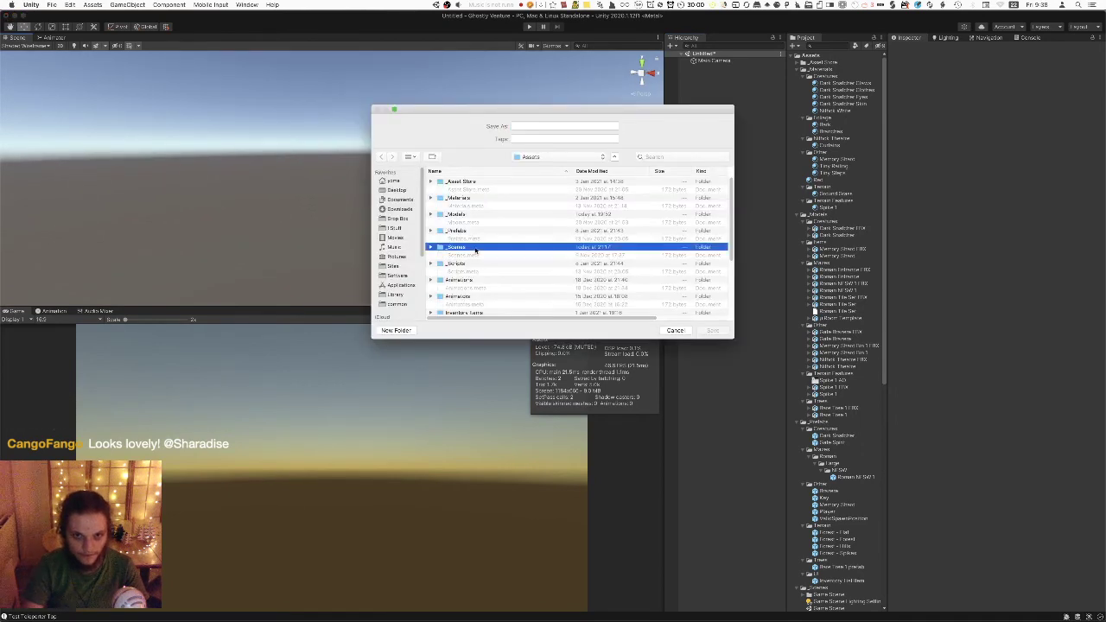
pyautogui.click(519, 125)
pyautogui.write('test Scene')
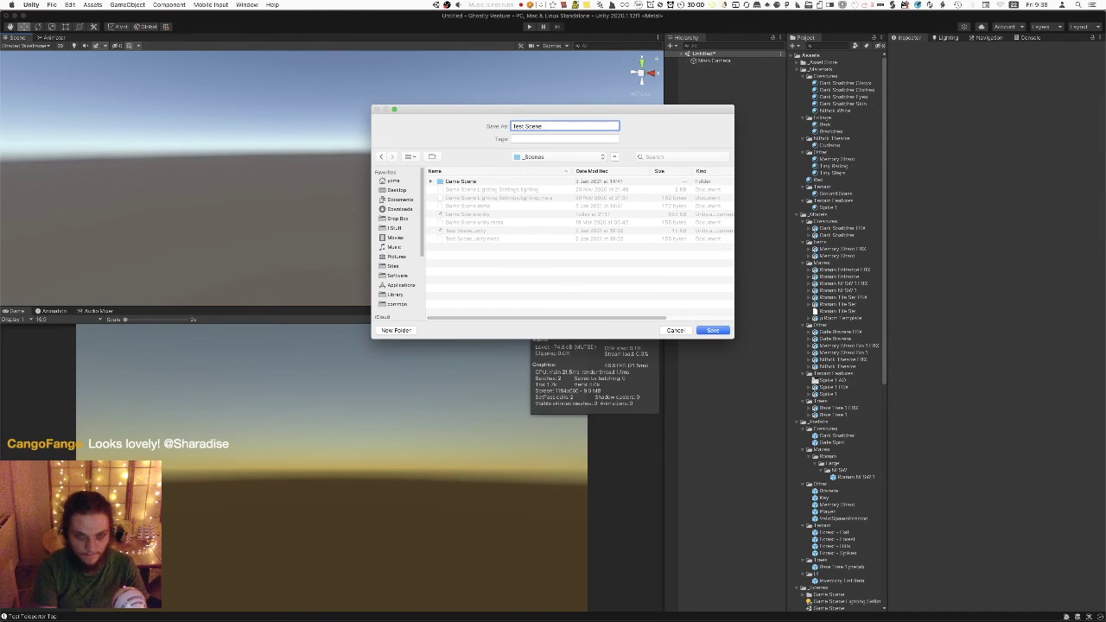
pyautogui.write(' Time')
pyautogui.press('BackSpace')
pyautogui.write('e Sets')
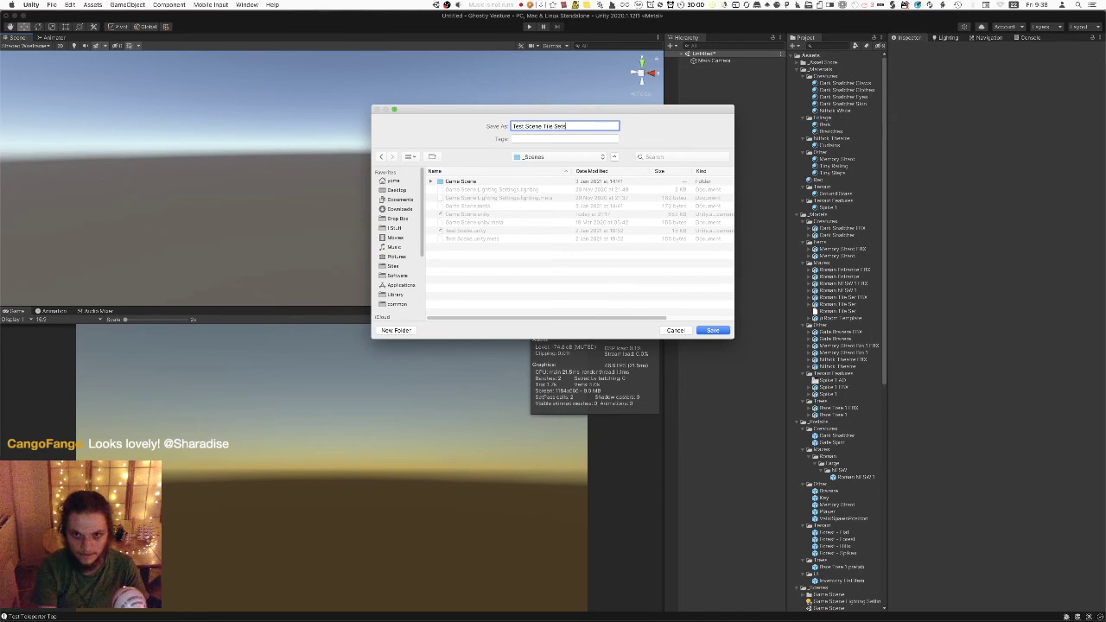
pyautogui.press('Return')
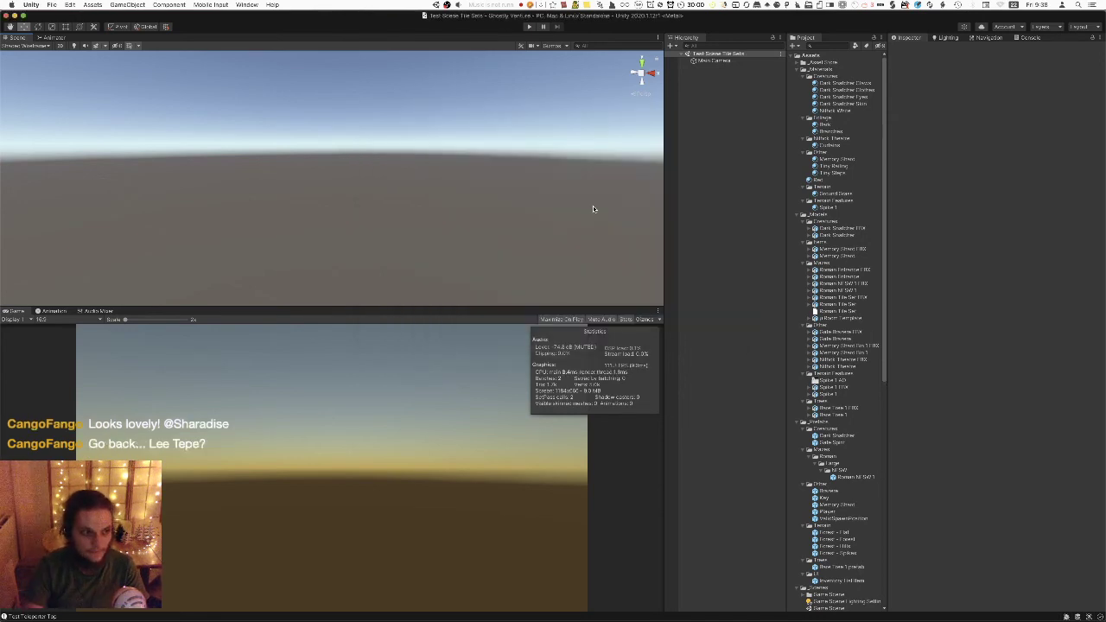
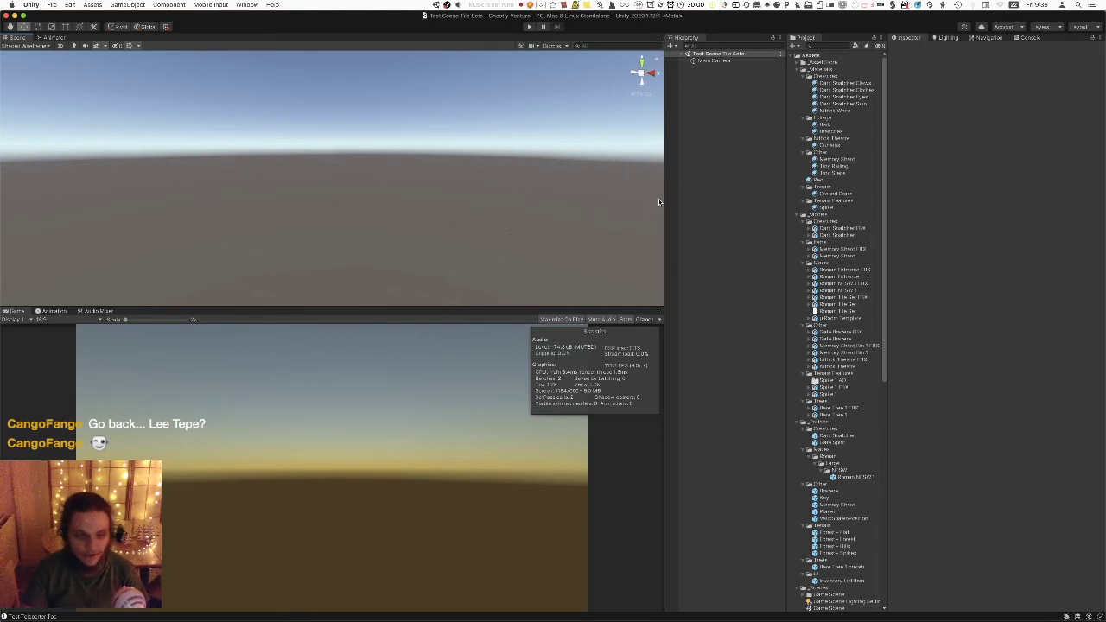
# Place the µ Room Template model in the scene and set its Y position to 0.
pyautogui.rightClick(716, 153)
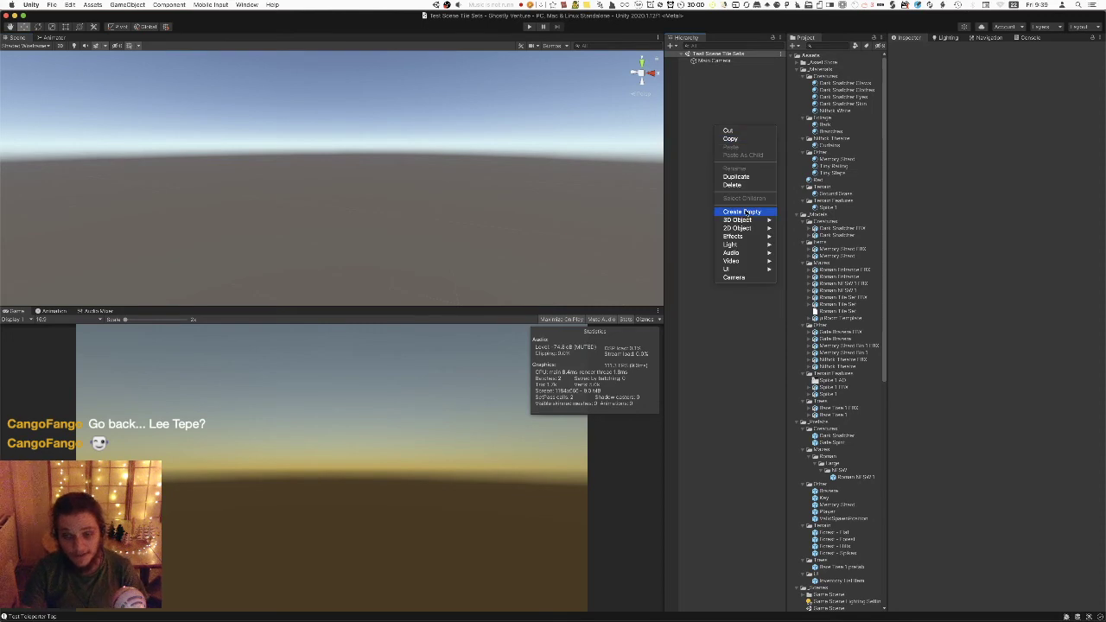
pyautogui.click(823, 345)
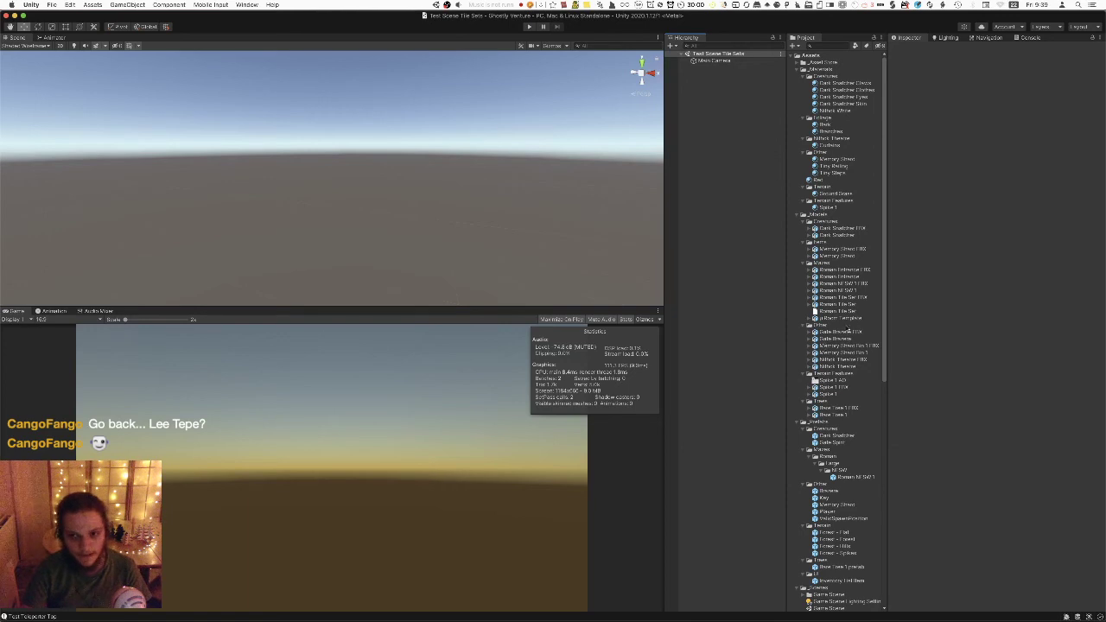
pyautogui.moveTo(853, 318); pyautogui.dragTo(477, 230)
pyautogui.scroll(-4, 484, 270)
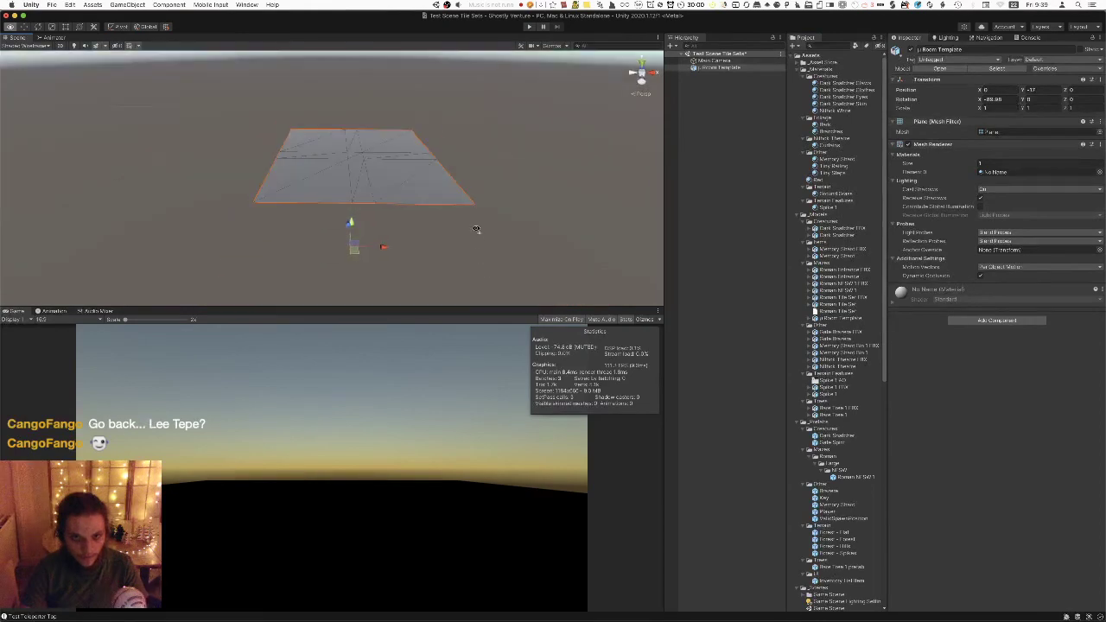
pyautogui.click(1031, 90)
pyautogui.write('0')
pyautogui.keyDown('alt'); pyautogui.moveTo(560, 163); pyautogui.dragTo(492, 177); pyautogui.keyUp('alt')
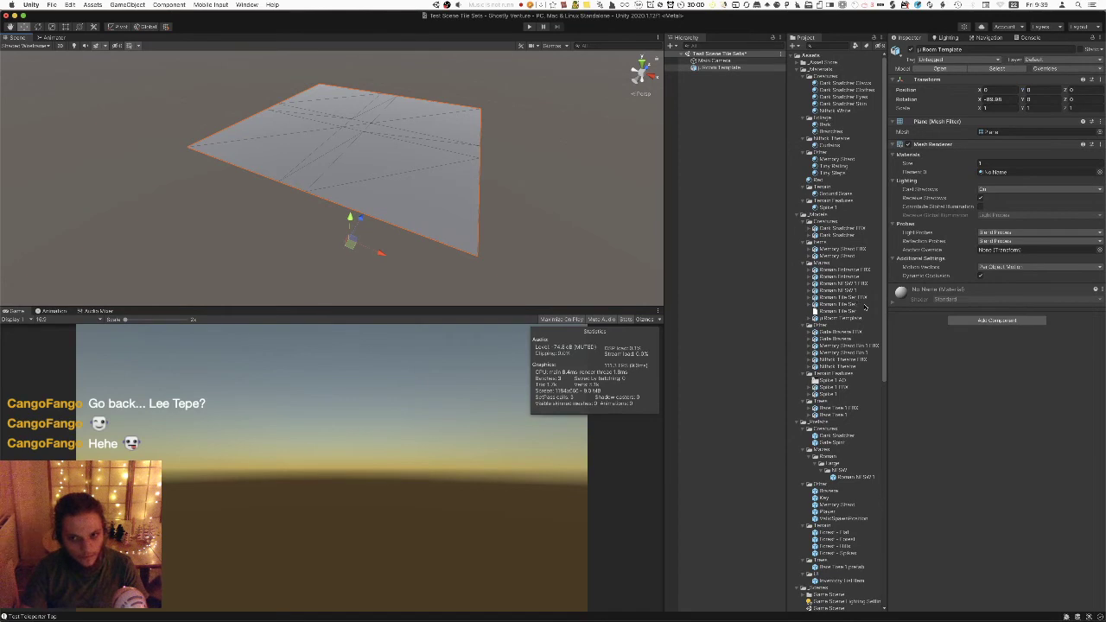
# Open the µ Room Template model in Blender, select its plane and view it from the front.
pyautogui.doubleClick(855, 318)
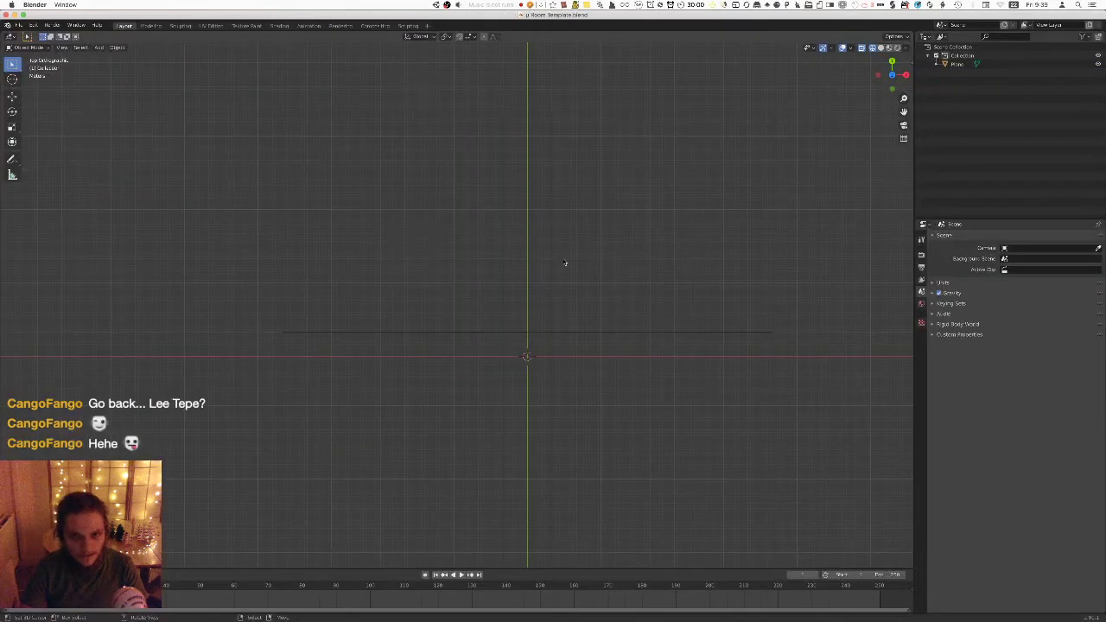
pyautogui.rightClick(553, 321)
pyautogui.scroll(-3, 560, 319)
pyautogui.moveTo(573, 314); pyautogui.dragTo(579, 258, button='middle')
pyautogui.scroll(-1, 559, 331)
pyautogui.scroll(-1, 583, 321)
pyautogui.press('KP_1')
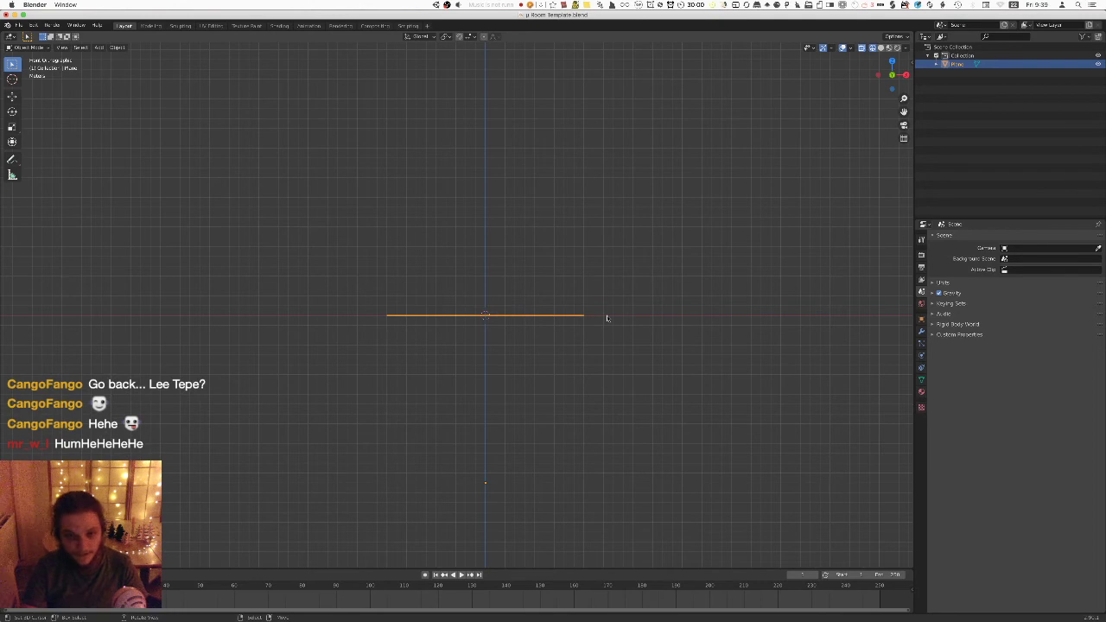
# Move the plane's entire mesh down along Z until it lies level with the object's origin point.
pyautogui.press('Tab')
pyautogui.press('a')
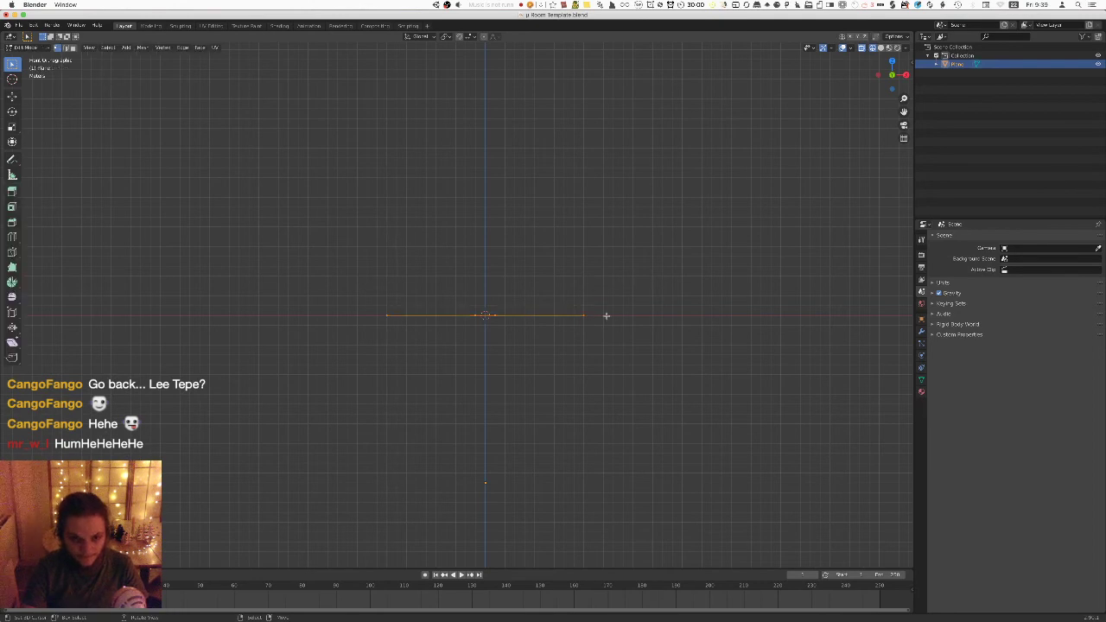
pyautogui.press('g')
pyautogui.press('z')
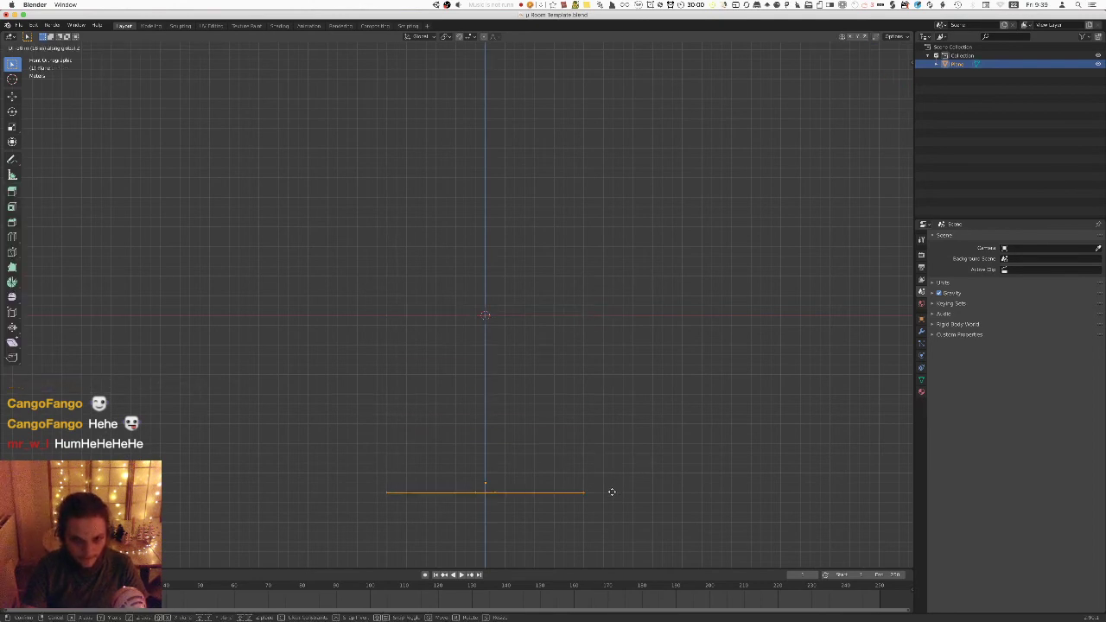
pyautogui.click(612, 491)
pyautogui.press('e')
pyautogui.press('z')
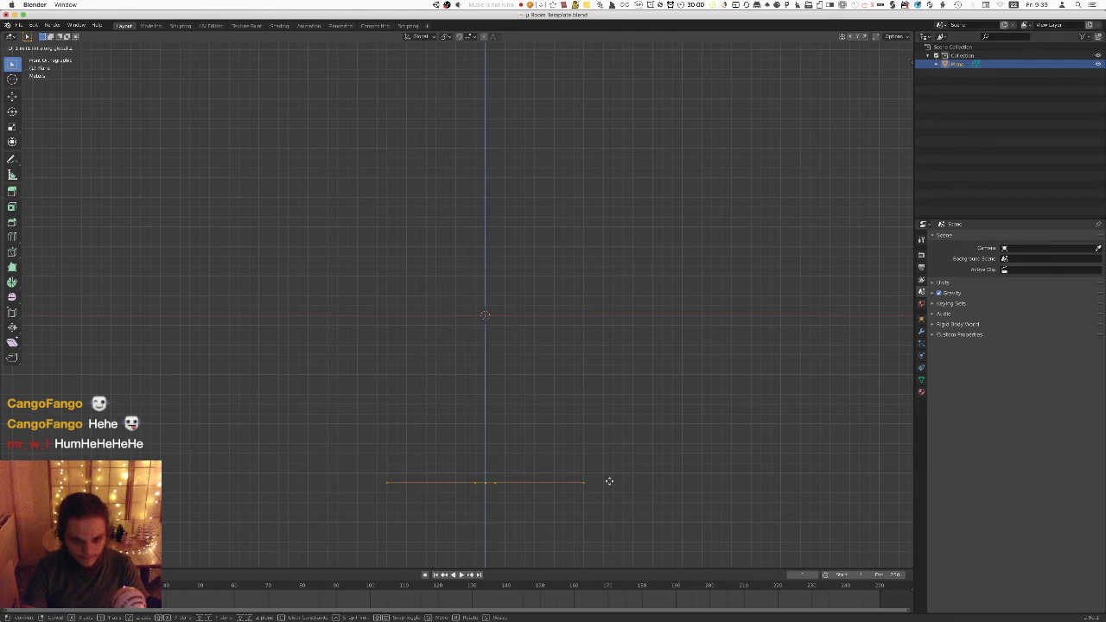
pyautogui.click(611, 481)
# Move the whole plane object up along Z to the world origin and save the file.
pyautogui.press('Tab')
pyautogui.press('g')
pyautogui.press('z')
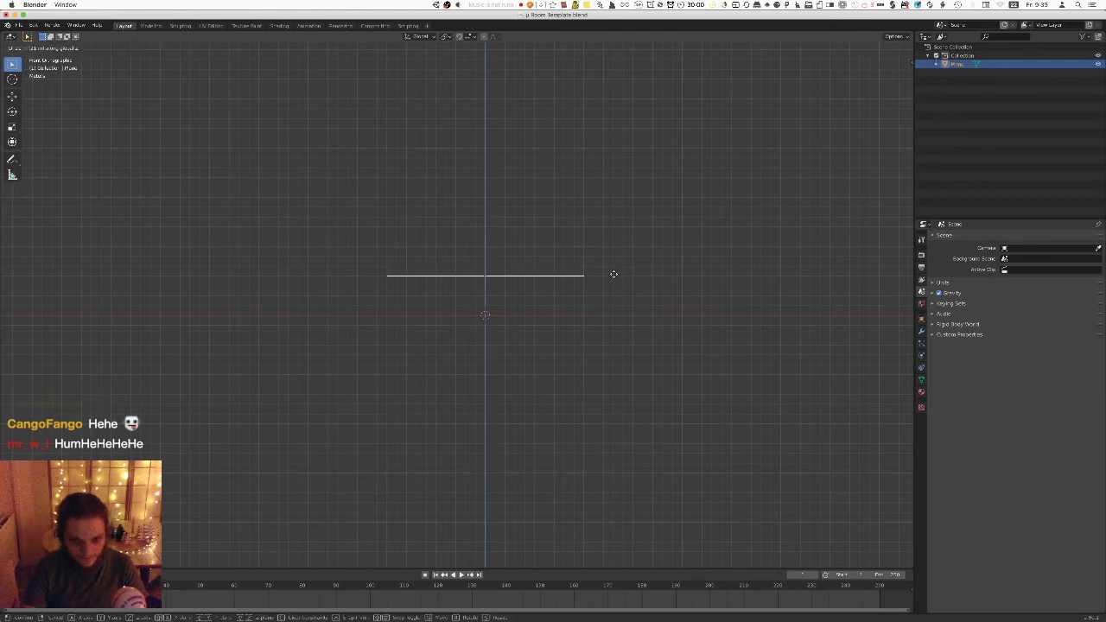
pyautogui.click(613, 311)
pyautogui.press('Tab')
pyautogui.press('Tab')
# Export the room template as "µ Room Template.fbx" into the maze models folder.
pyautogui.click(17, 25)
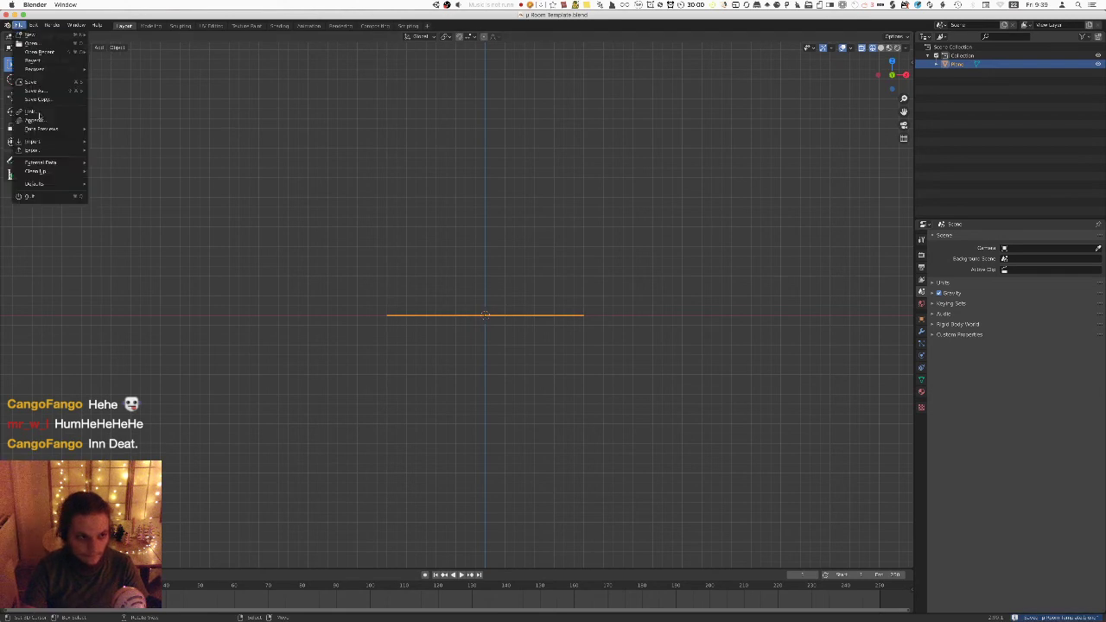
pyautogui.moveTo(52, 150)
pyautogui.click(112, 201)
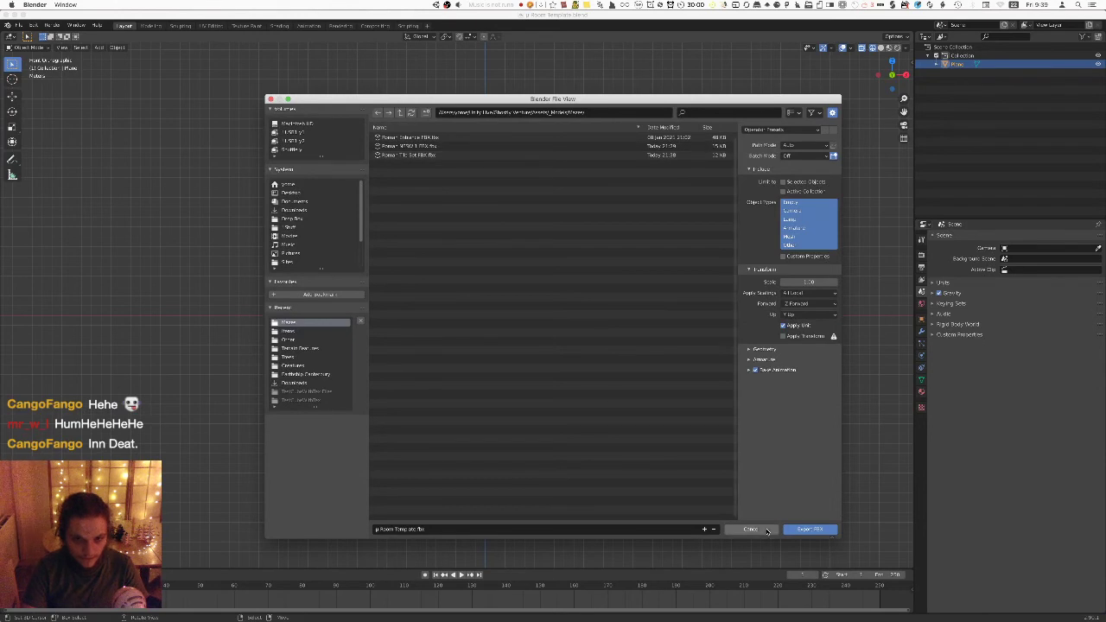
pyautogui.click(810, 529)
# Return to Unity and turn on scene lighting in the Scene view.
pyautogui.press('super+h')
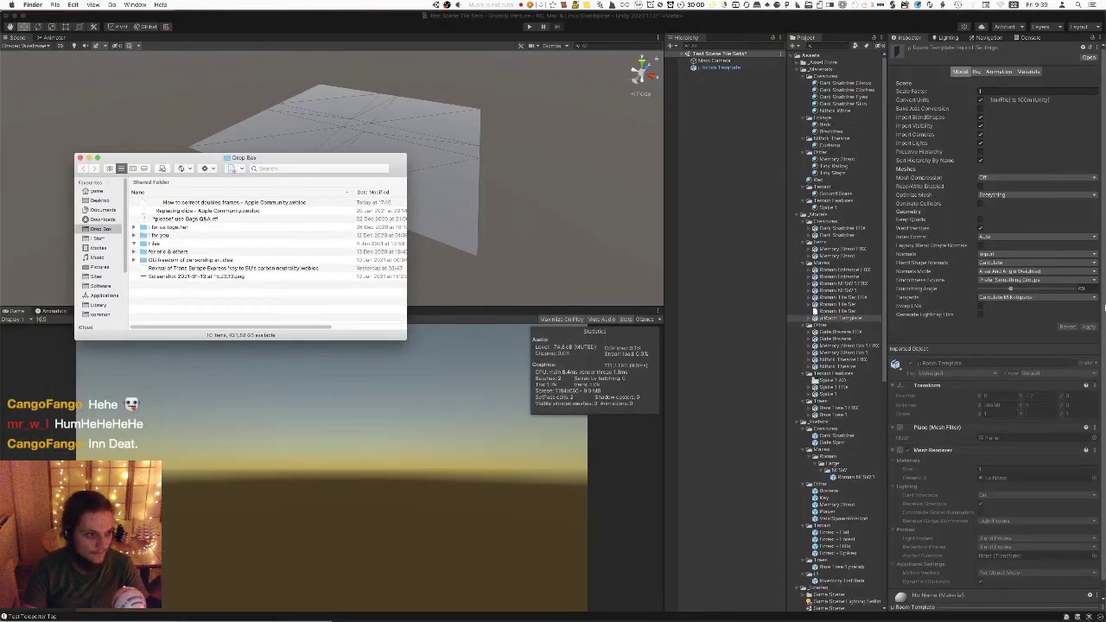
pyautogui.press('super+h')
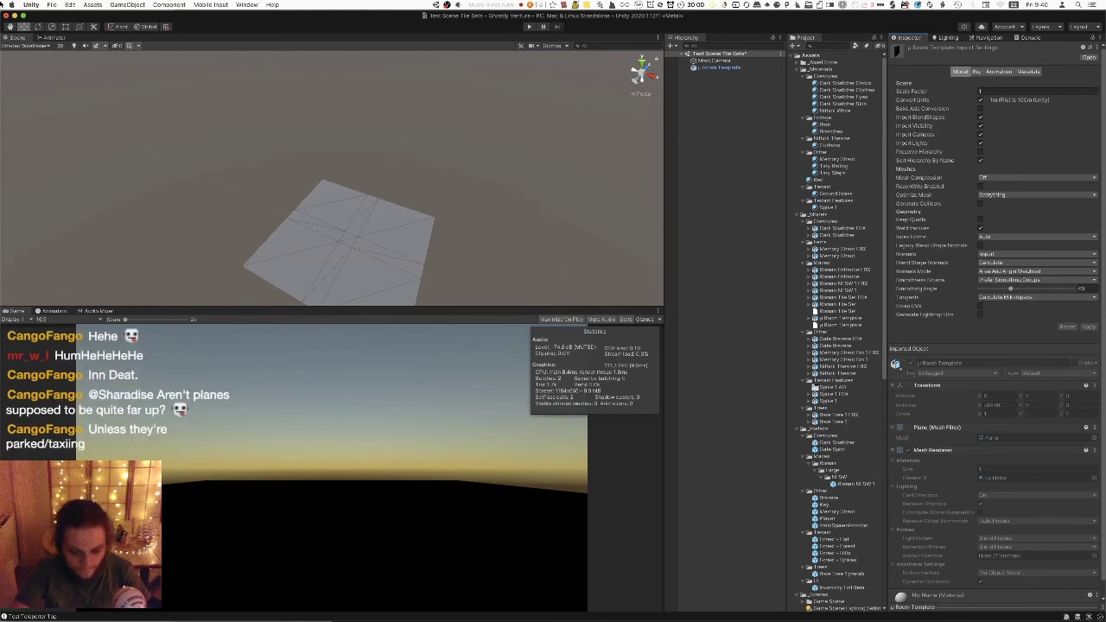
pyautogui.moveTo(311, 138); pyautogui.dragTo(218, 118, button='right')
pyautogui.click(73, 45)
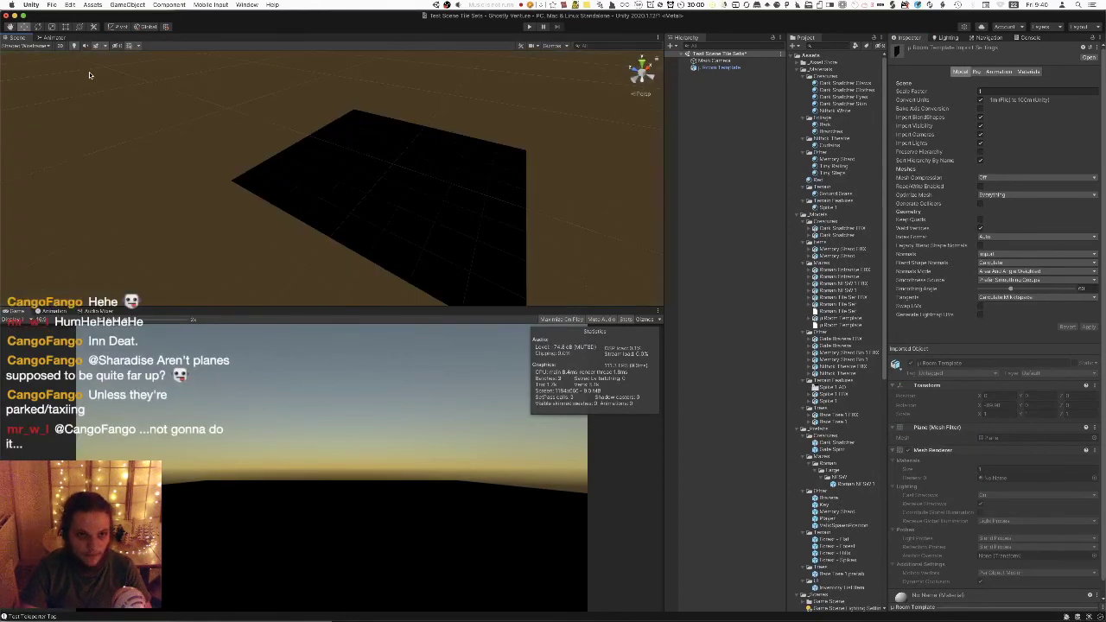
# Add a directional light to the scene and set its position to X 0, Y 10, Z 0.
pyautogui.rightClick(724, 107)
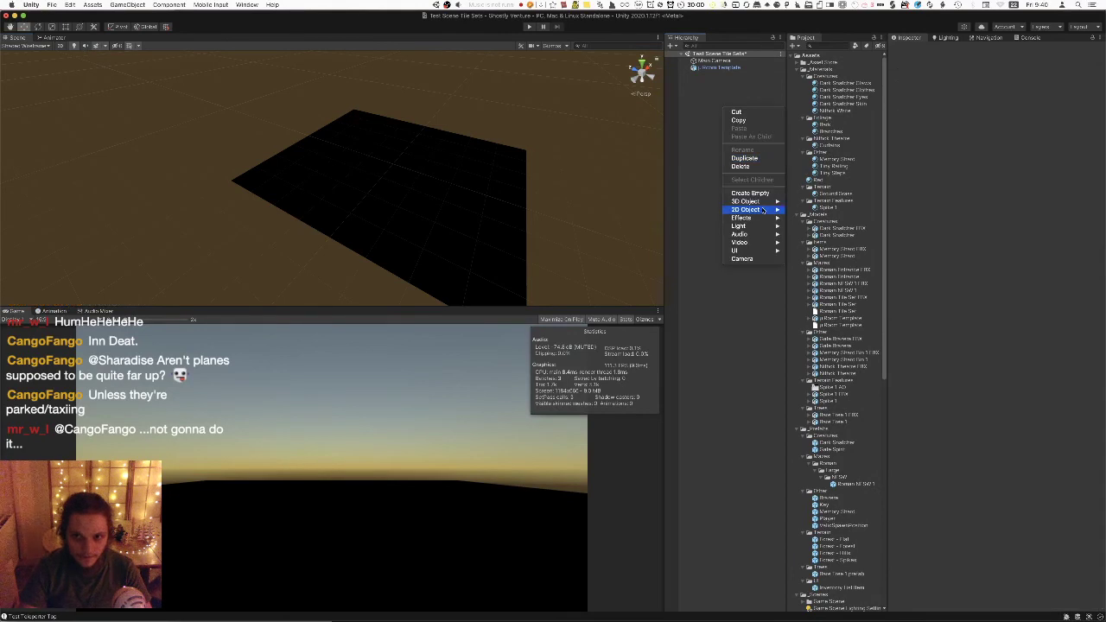
pyautogui.moveTo(765, 225)
pyautogui.click(817, 226)
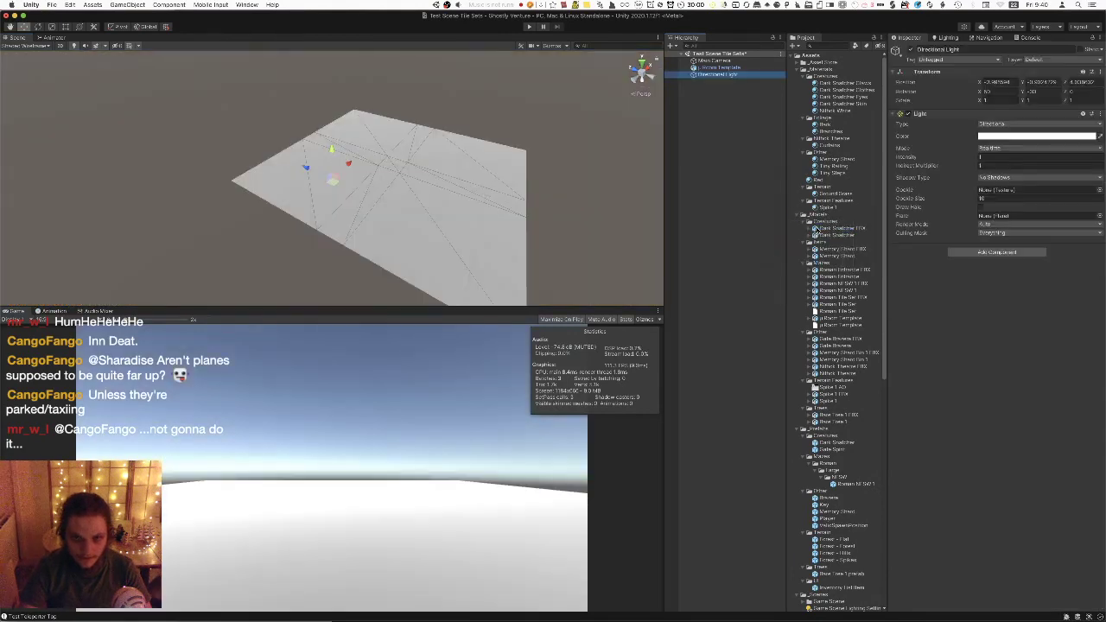
pyautogui.click(999, 82)
pyautogui.write('0')
pyautogui.press('Tab')
pyautogui.write('10')
pyautogui.press('Tab')
pyautogui.write('0')
# Enlarge the Scene view relative to the Game view and look over the lit room template plane.
pyautogui.moveTo(272, 225); pyautogui.dragTo(326, 218, button='right')
pyautogui.moveTo(454, 307); pyautogui.dragTo(461, 454)
pyautogui.moveTo(346, 239); pyautogui.dragTo(320, 262, button='right')
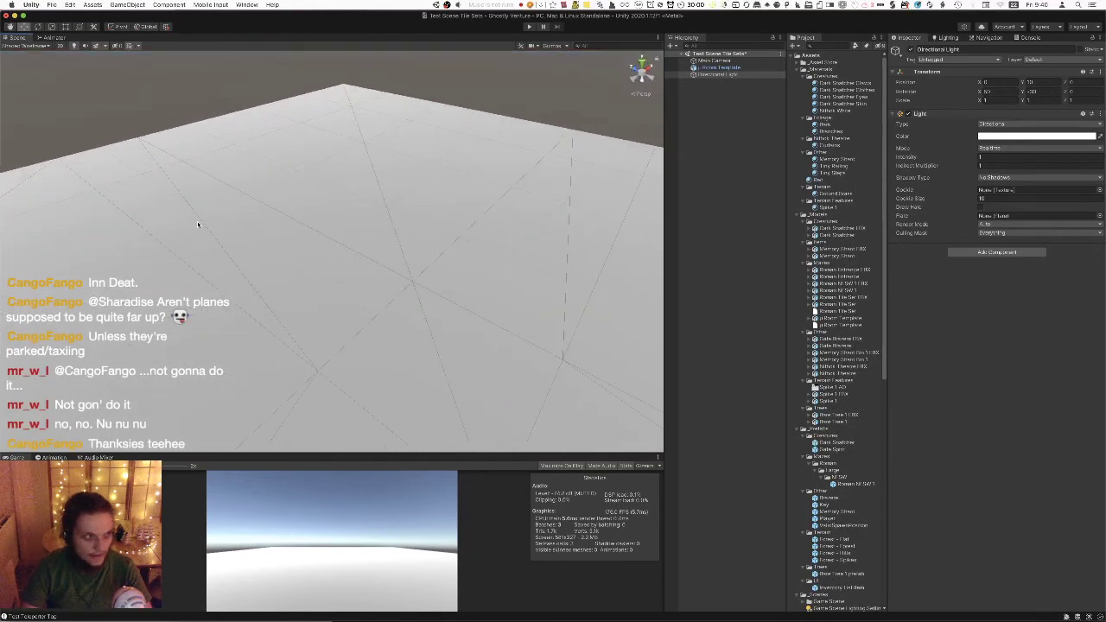
pyautogui.keyDown('alt'); pyautogui.scroll(5, 117, 176); pyautogui.keyUp('alt')
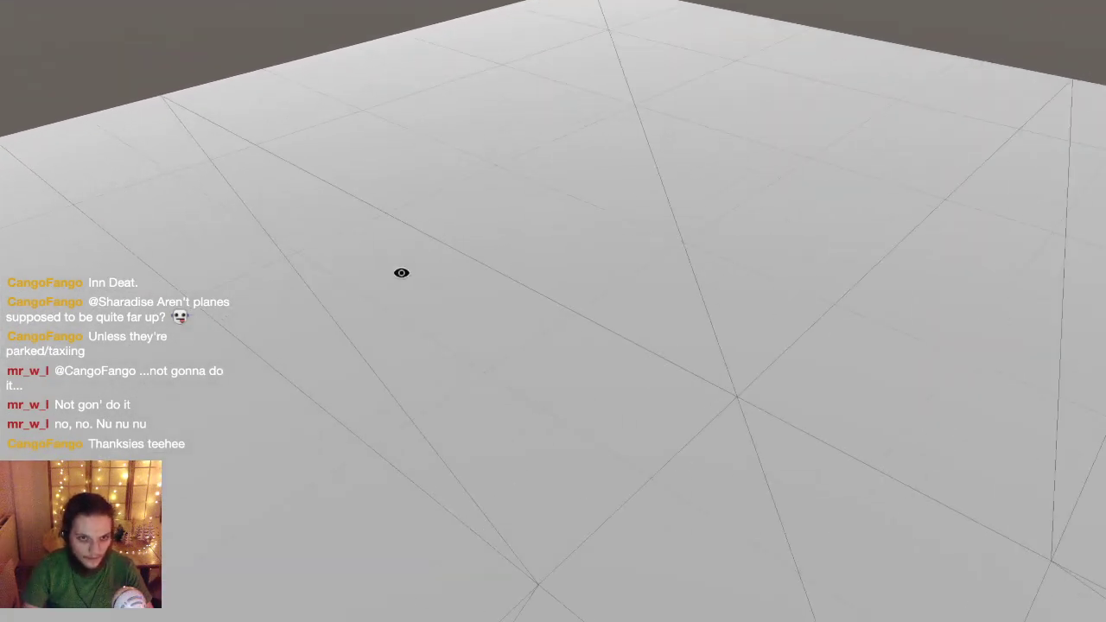
pyautogui.keyDown('alt'); pyautogui.scroll(-5, 231, 115); pyautogui.keyUp('alt')
pyautogui.moveTo(258, 291); pyautogui.dragTo(346, 232, button='right')
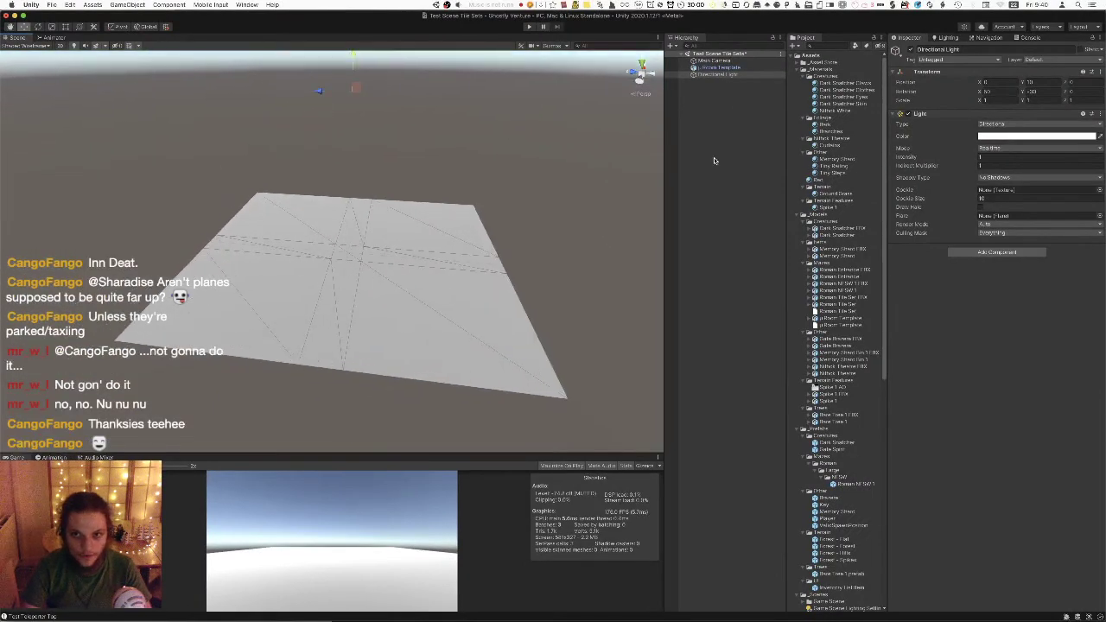
# Reorder the room template below the directional light in the hierarchy and create an empty object named "Roman NESW 1".
pyautogui.moveTo(713, 67); pyautogui.dragTo(730, 134)
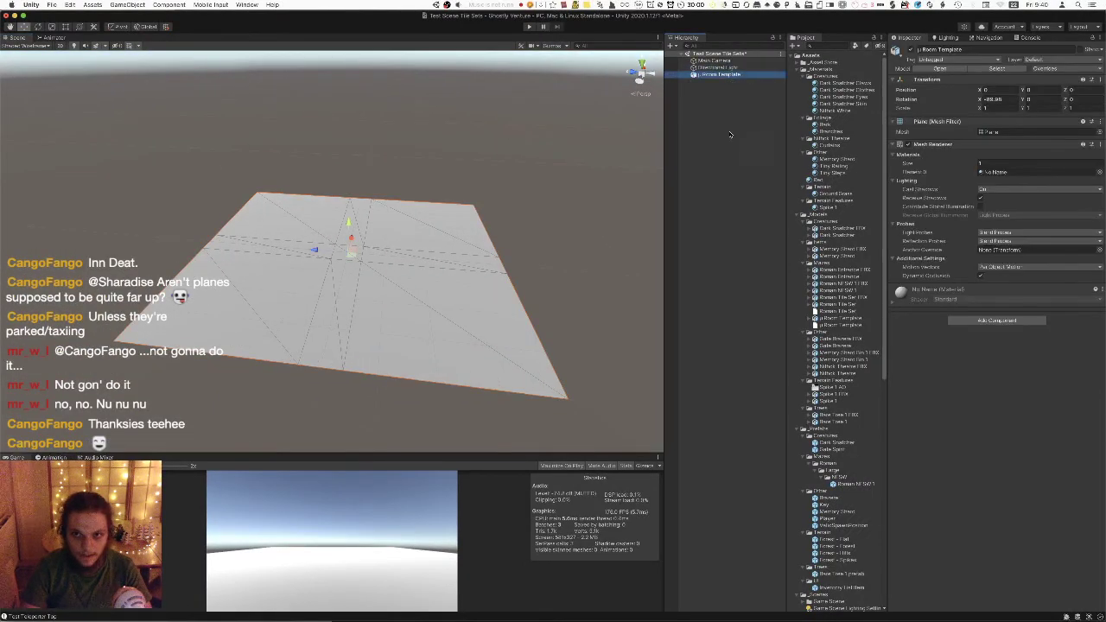
pyautogui.rightClick(729, 134)
pyautogui.click(753, 226)
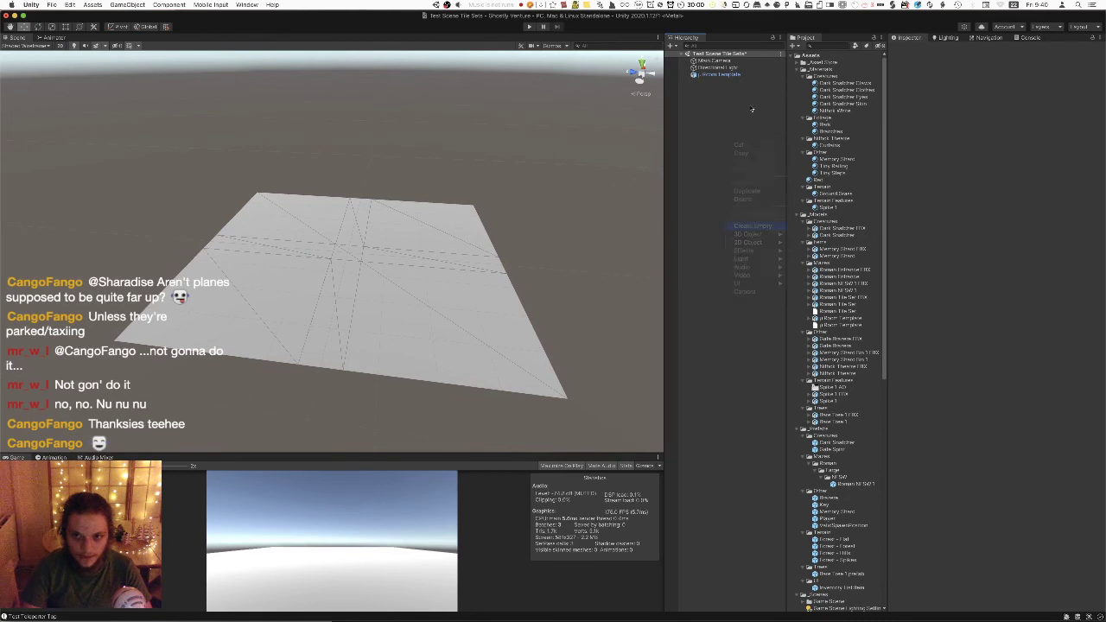
pyautogui.write('R')
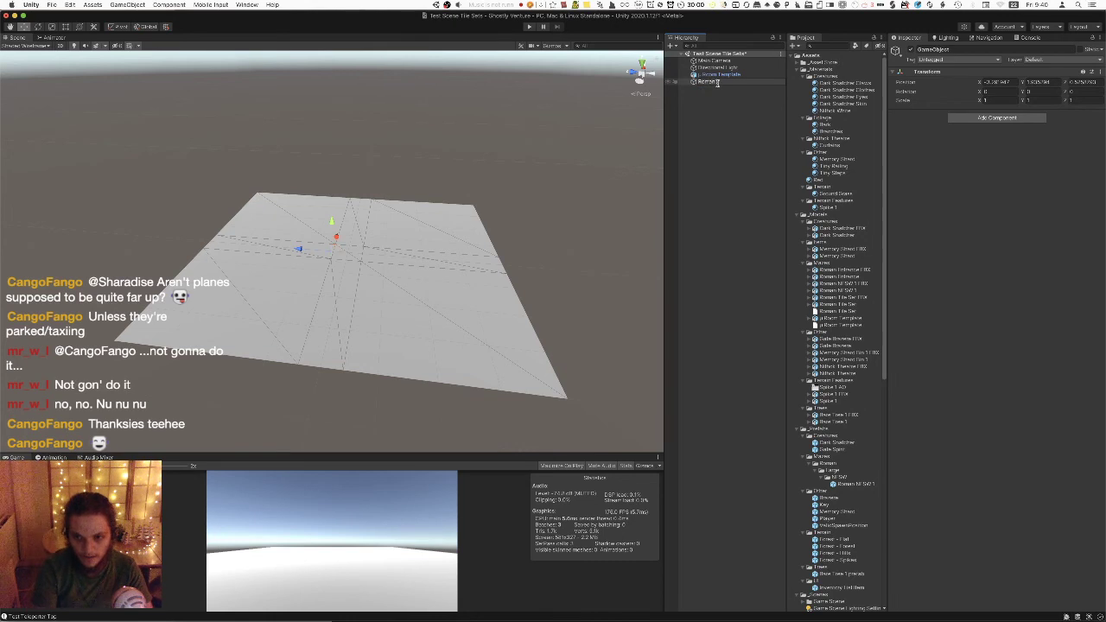
pyautogui.write('oman NESW 1')
pyautogui.press('Return')
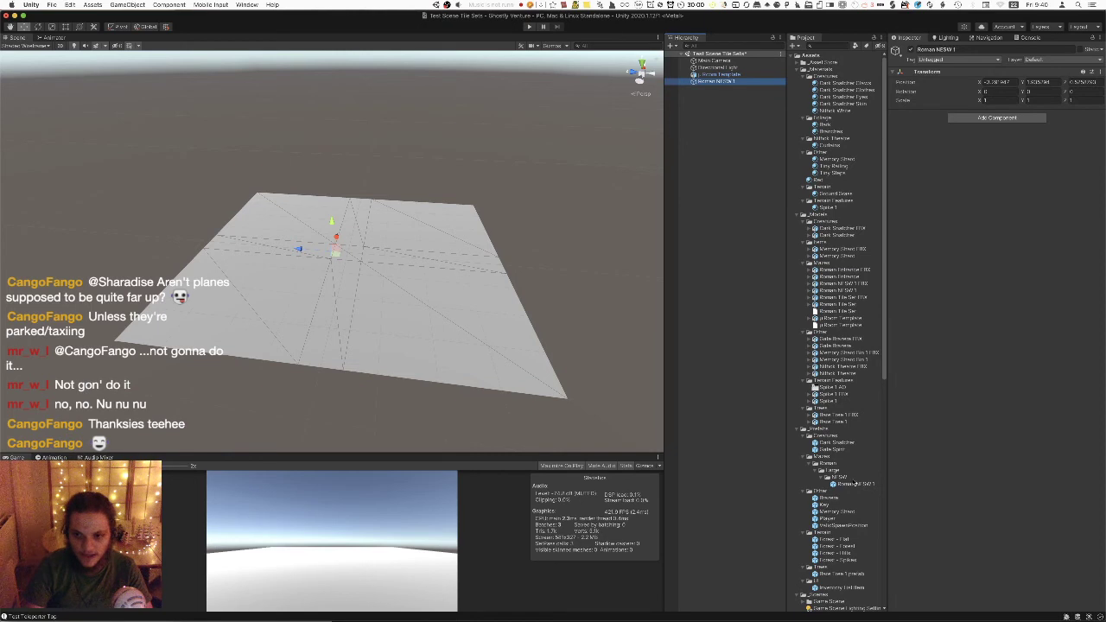
# Rename the existing Roman NESW 1 prefab in the project's maze prefabs as "Roman NESW old".
pyautogui.moveTo(853, 484); pyautogui.dragTo(843, 486)
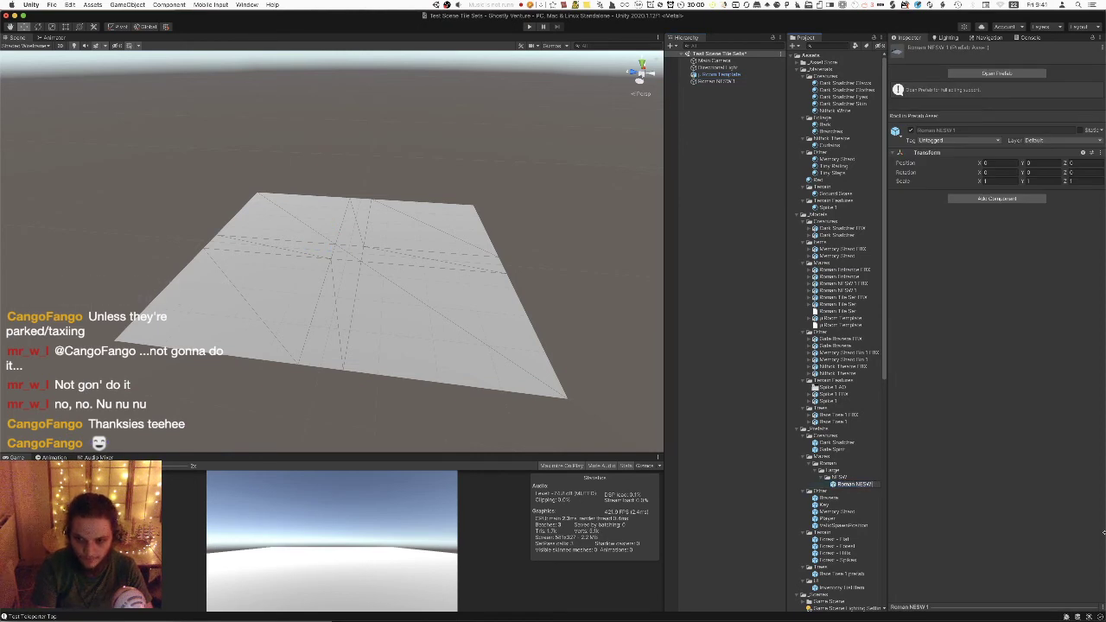
pyautogui.write('Old')
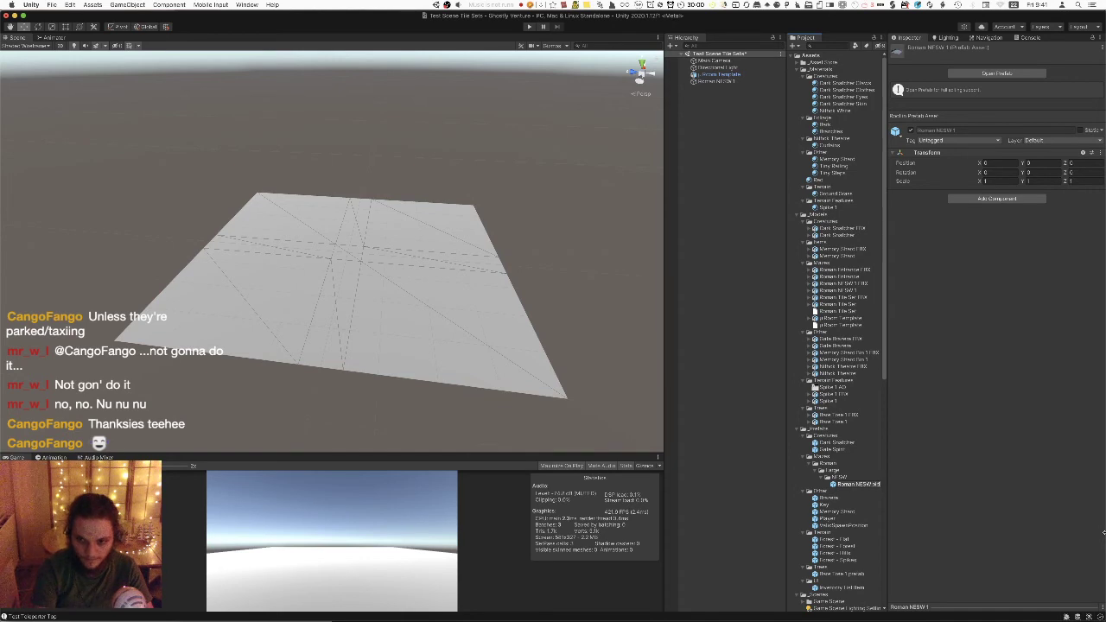
pyautogui.press('Return')
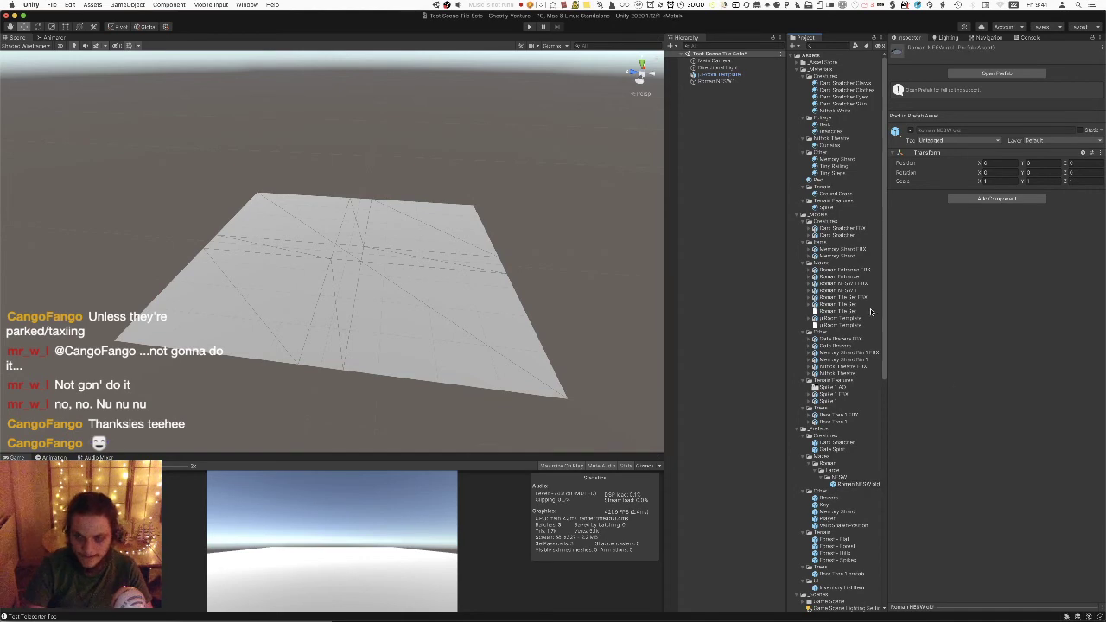
# Reorder the empty Roman NESW 1 object above the room template in the hierarchy.
pyautogui.click(420, 240)
pyautogui.scroll(3, 420, 242)
pyautogui.doubleClick(755, 80)
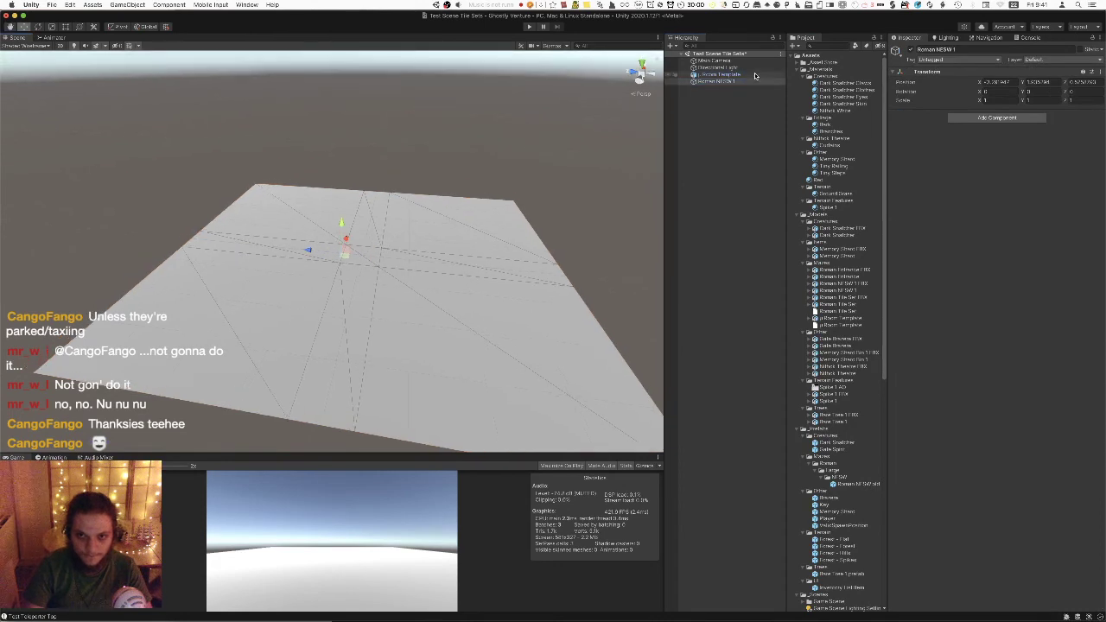
pyautogui.moveTo(749, 83); pyautogui.dragTo(748, 72)
pyautogui.moveTo(499, 153); pyautogui.dragTo(404, 144, button='right')
# Set the Roman NESW 1 object's position to X 0, Y 0, Z 0 and save the scene.
pyautogui.click(1010, 80)
pyautogui.write('0')
pyautogui.press('Tab')
pyautogui.write('0')
pyautogui.press('Tab')
pyautogui.write('0')
pyautogui.moveTo(455, 187); pyautogui.dragTo(392, 206, button='right')
pyautogui.press('super+s')
pyautogui.moveTo(455, 273); pyautogui.dragTo(458, 244, button='right')
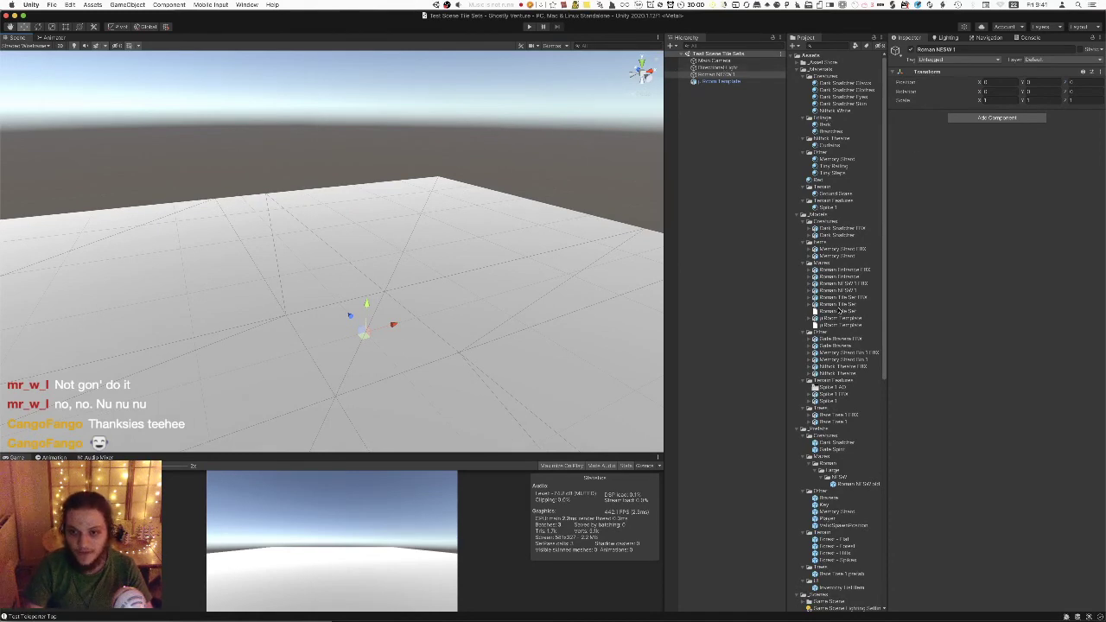
# Check the contents of the Roman Tile Set model asset and open its source file in Blender.
pyautogui.click(856, 304)
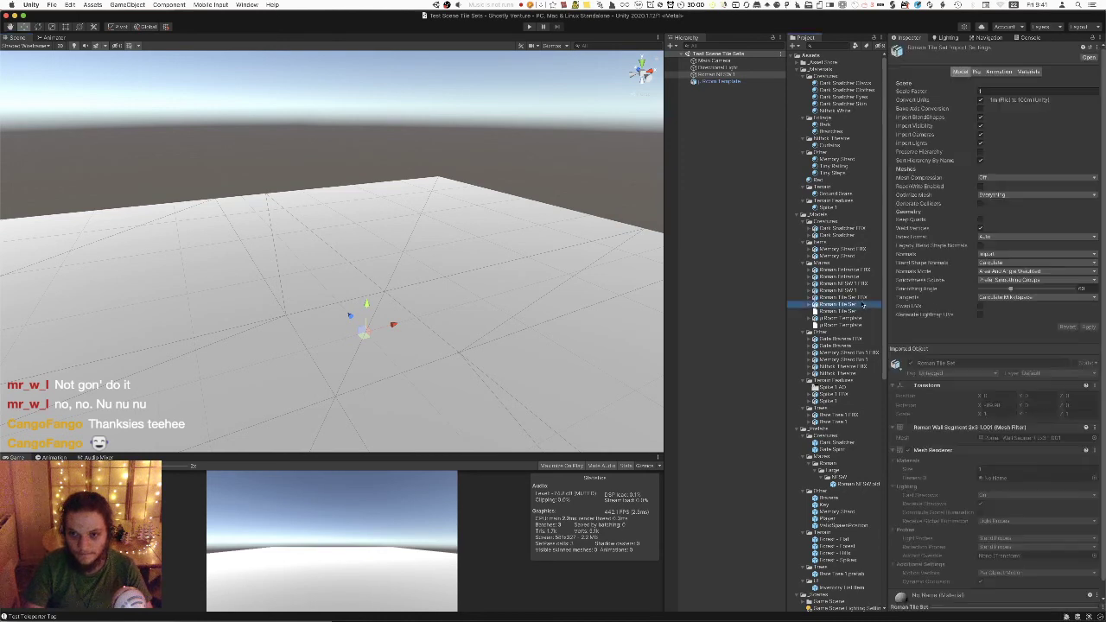
pyautogui.press('Right')
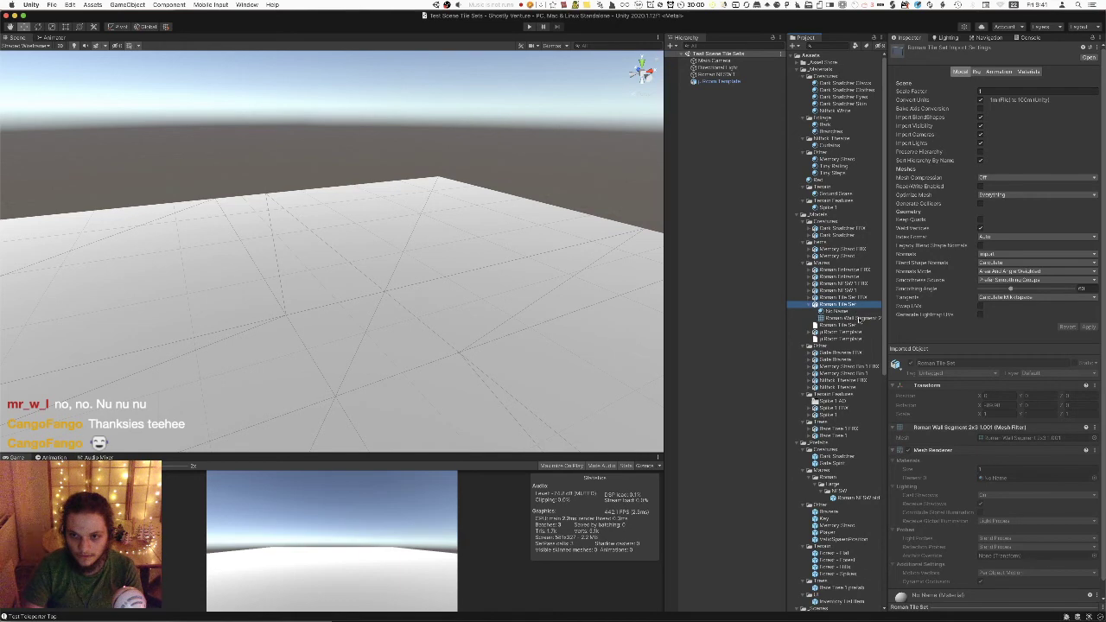
pyautogui.press('Left')
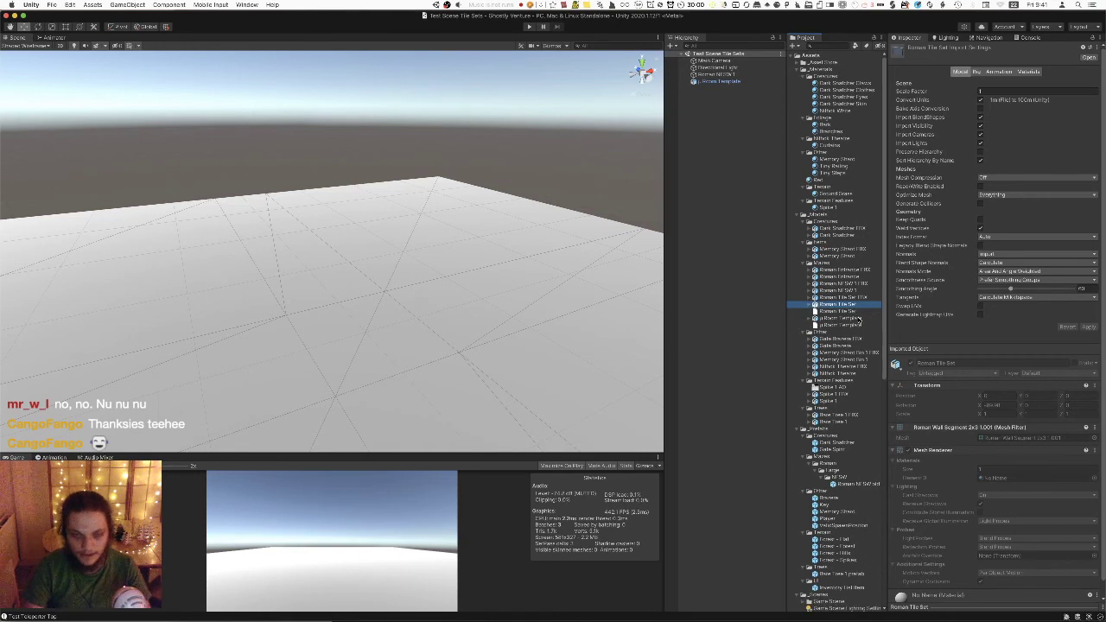
pyautogui.press('super+Tab')
pyautogui.press('super+shift+Tab')
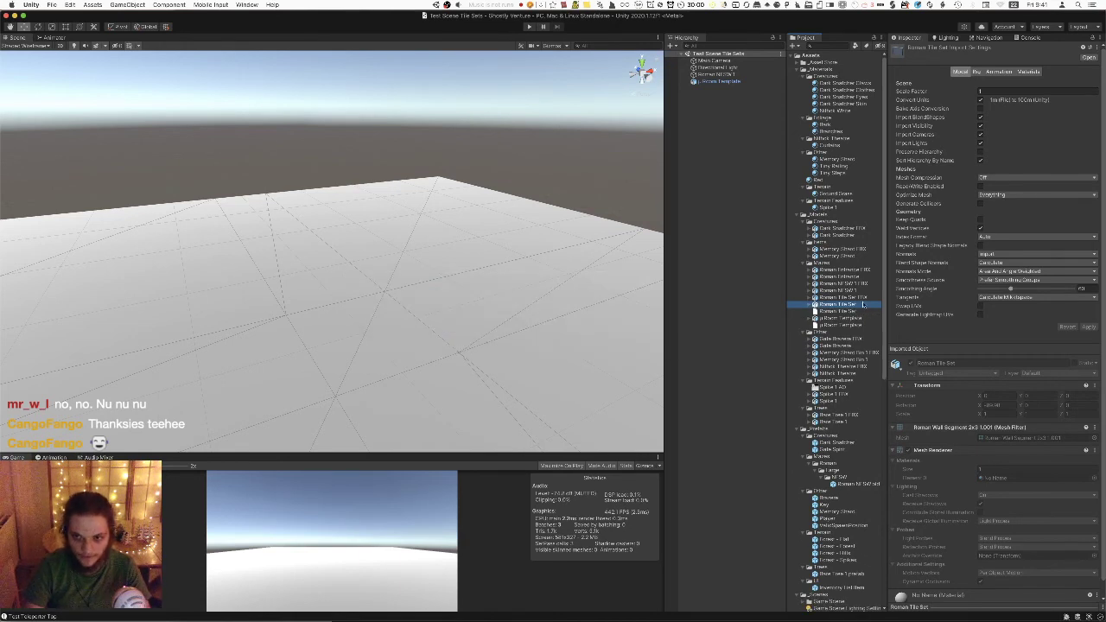
pyautogui.doubleClick(862, 307)
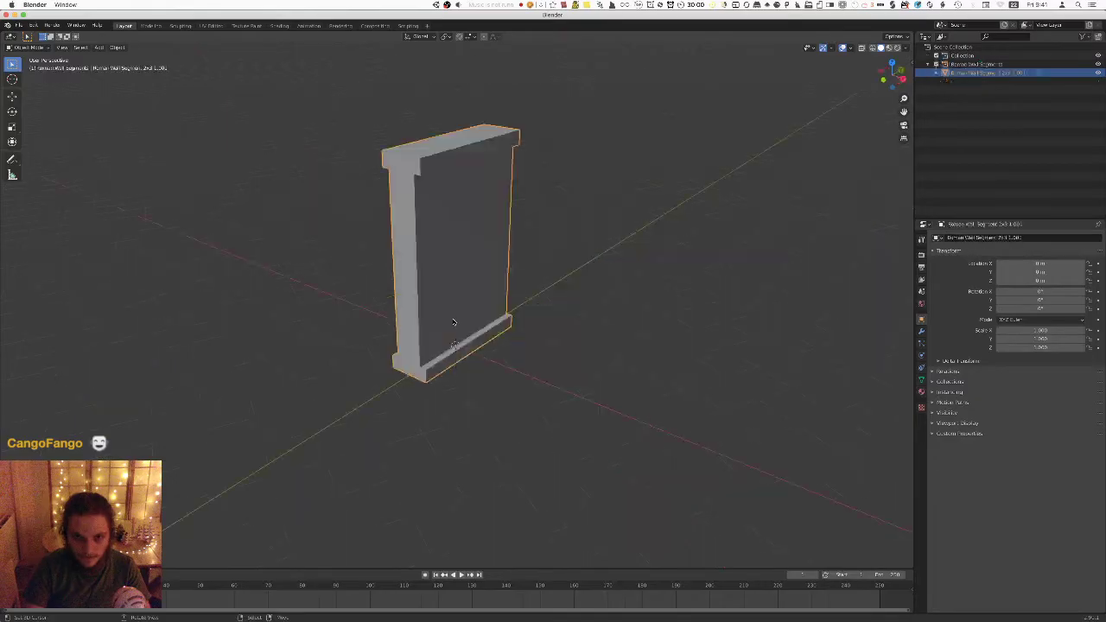
pyautogui.moveTo(453, 322); pyautogui.dragTo(490, 256, button='middle')
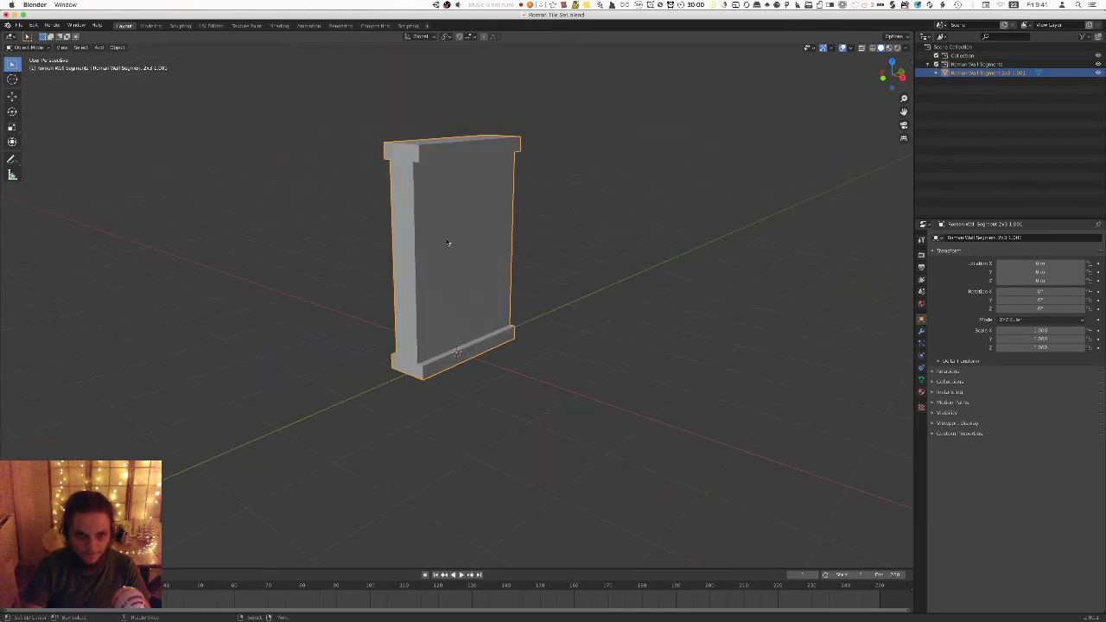
# Start an FBX export of the wall segment and limit it to selected objects.
pyautogui.click(18, 26)
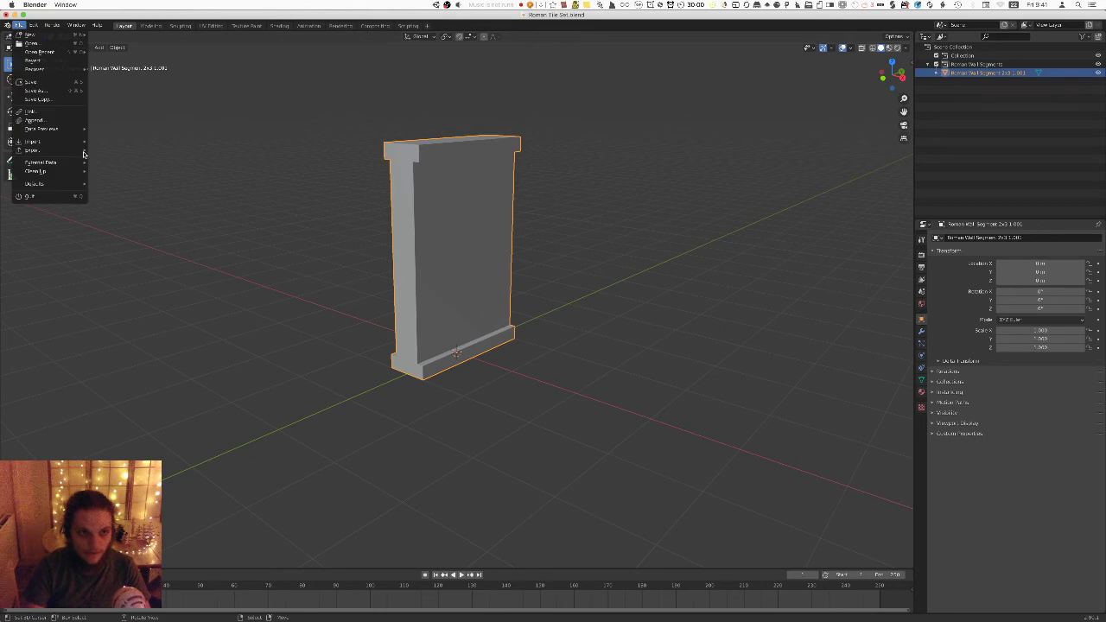
pyautogui.moveTo(69, 154)
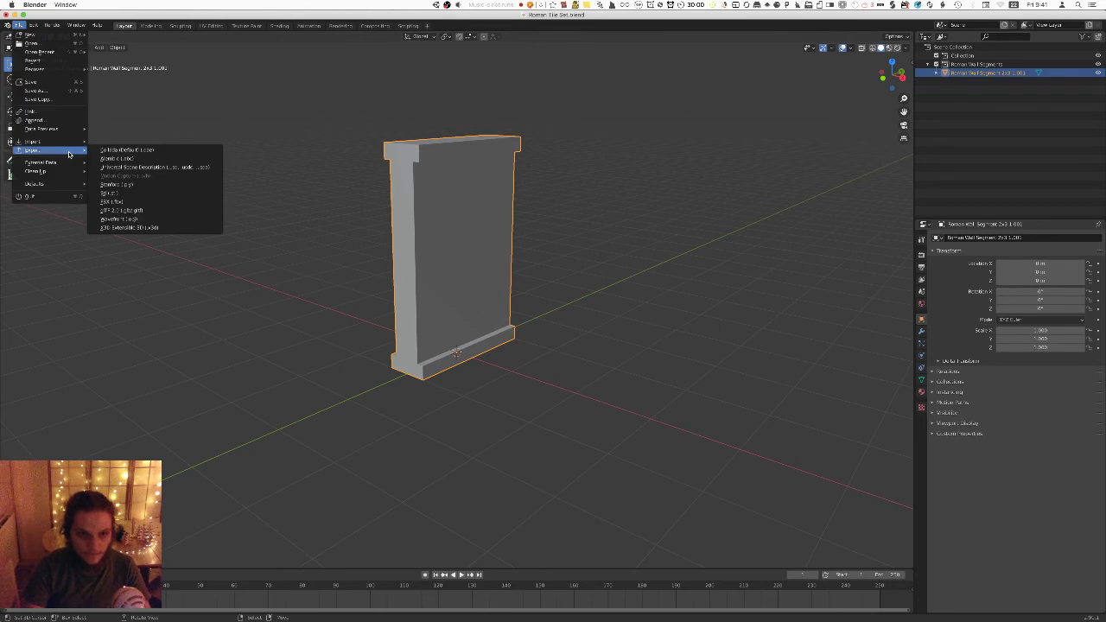
pyautogui.click(147, 202)
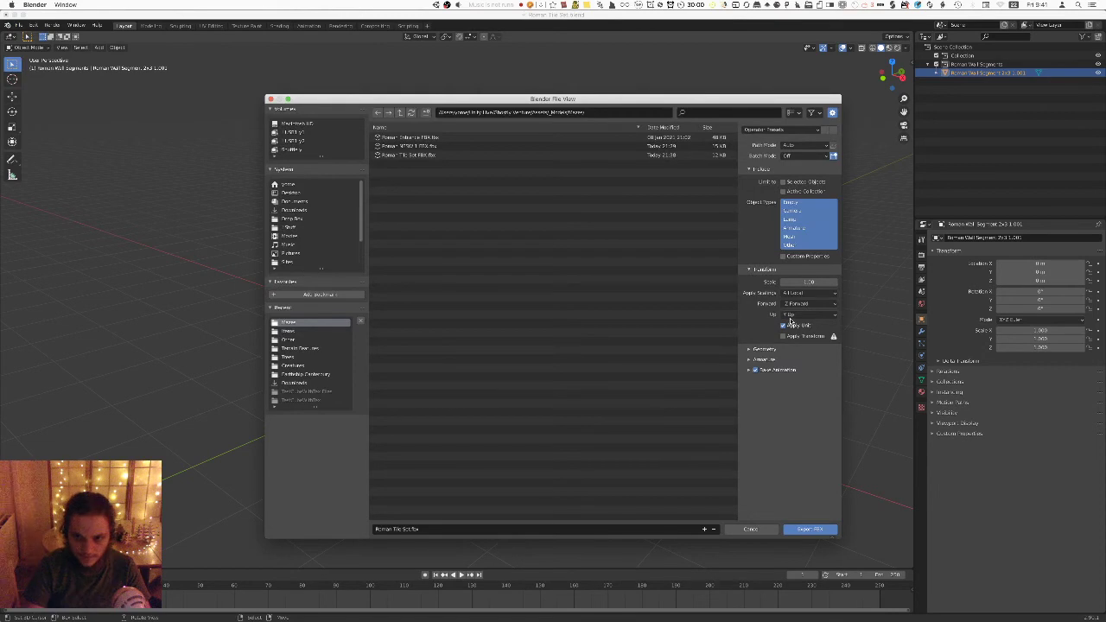
pyautogui.click(787, 182)
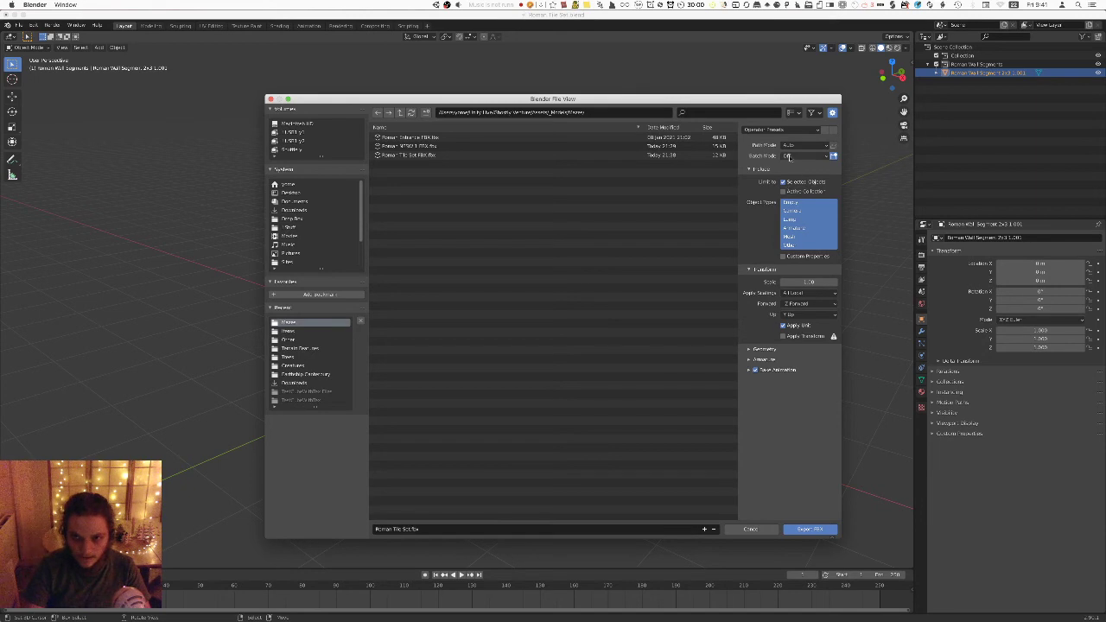
# Name the export file "Roman Wall Segment 2x3 1.fbx".
pyautogui.click(413, 533)
pyautogui.press('BackSpace')
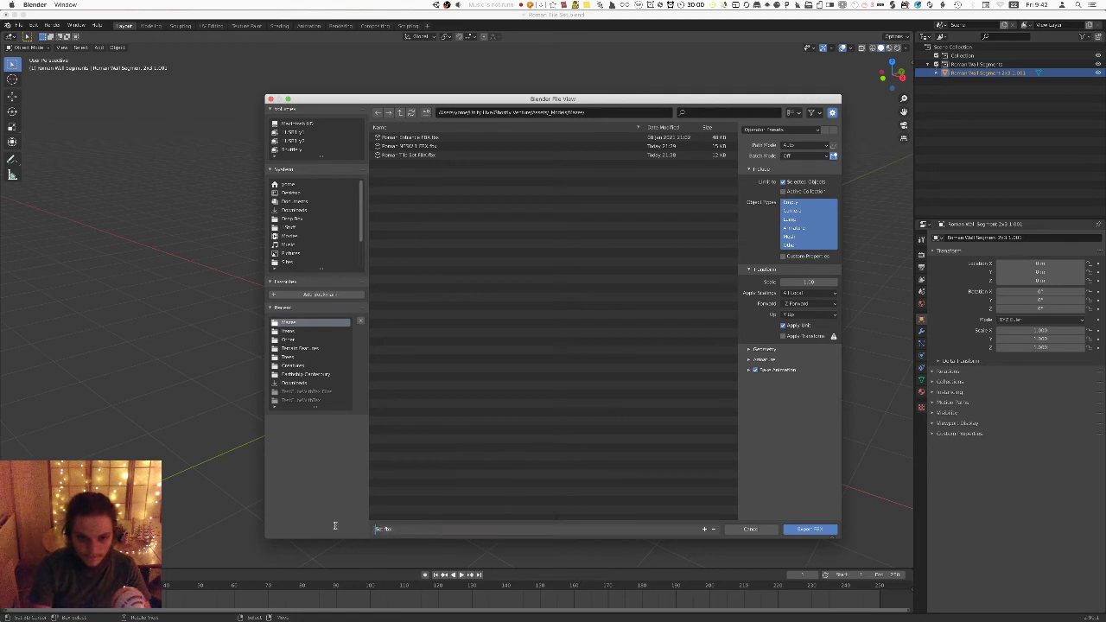
pyautogui.write('Roman')
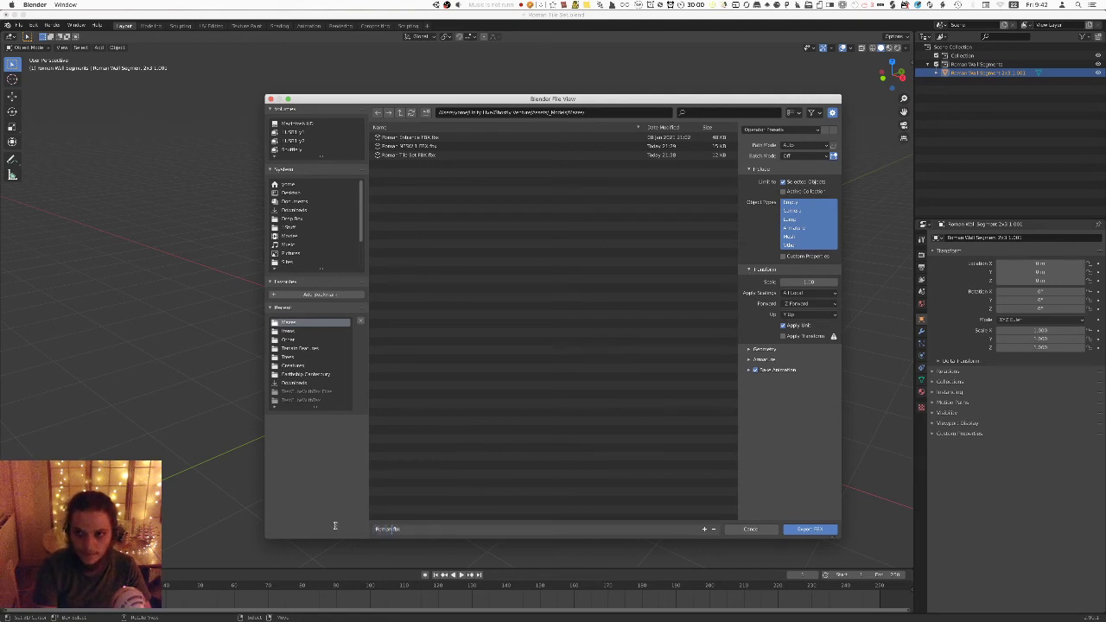
pyautogui.write(' Wall Segment 2')
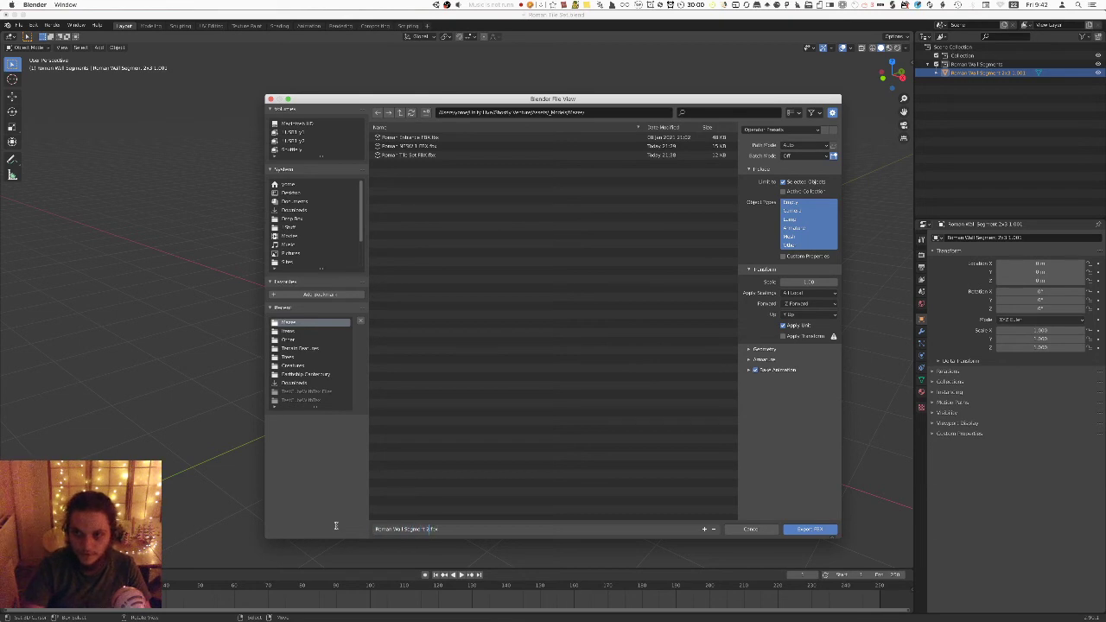
pyautogui.write('x3')
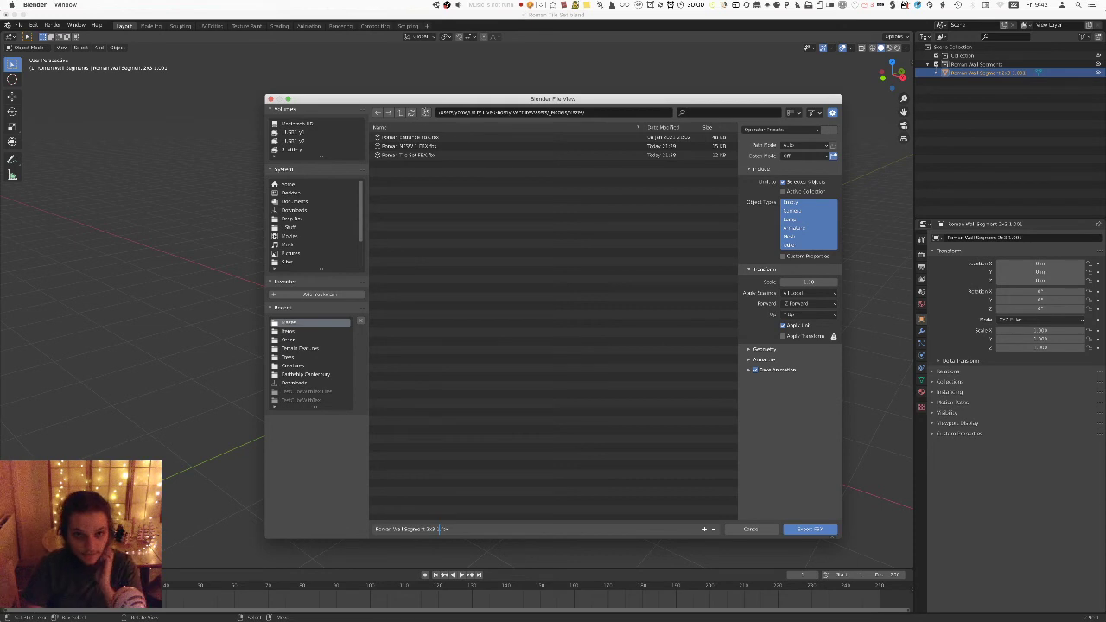
# Create a "Roman Tile Set" folder inside the maze models folder and open it as the export destination.
pyautogui.click(426, 113)
pyautogui.write('Roman Til')
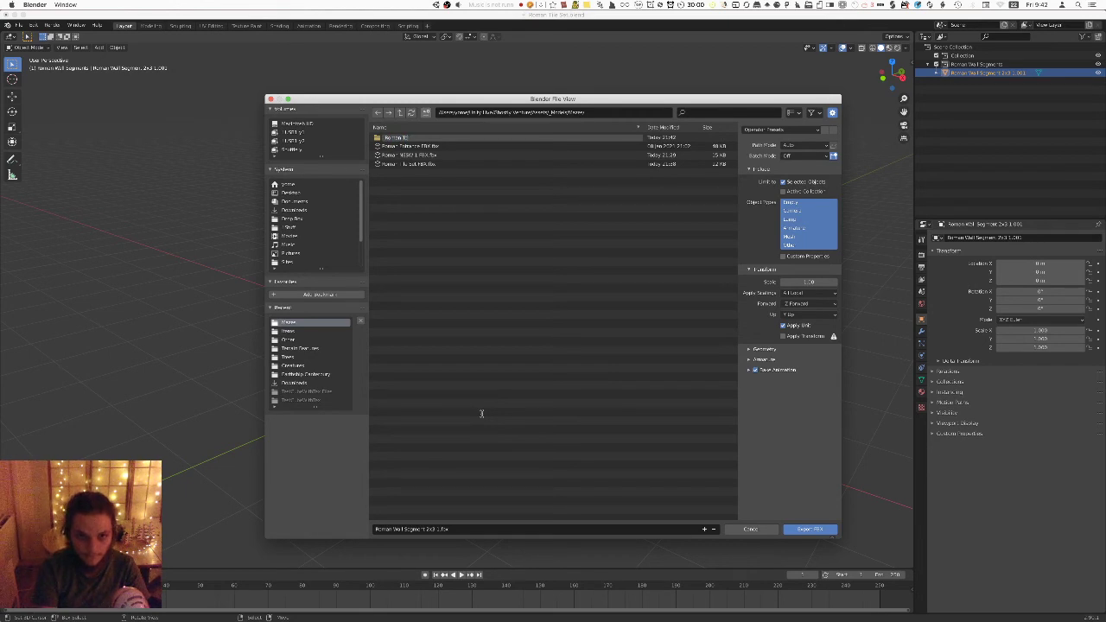
pyautogui.write('e Set')
pyautogui.press('Return')
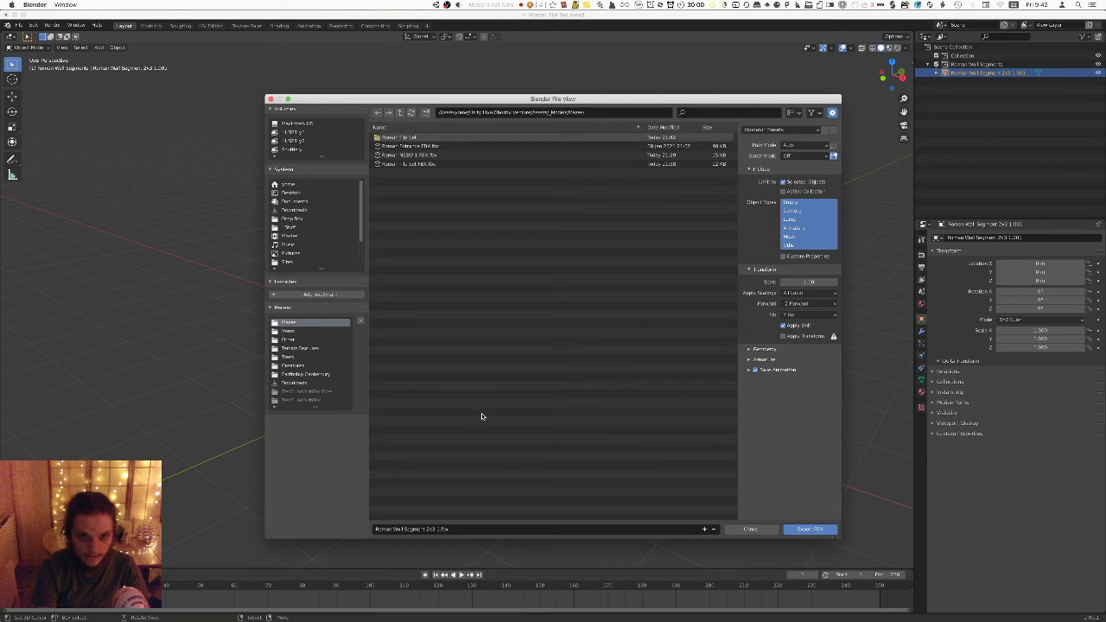
pyautogui.doubleClick(432, 138)
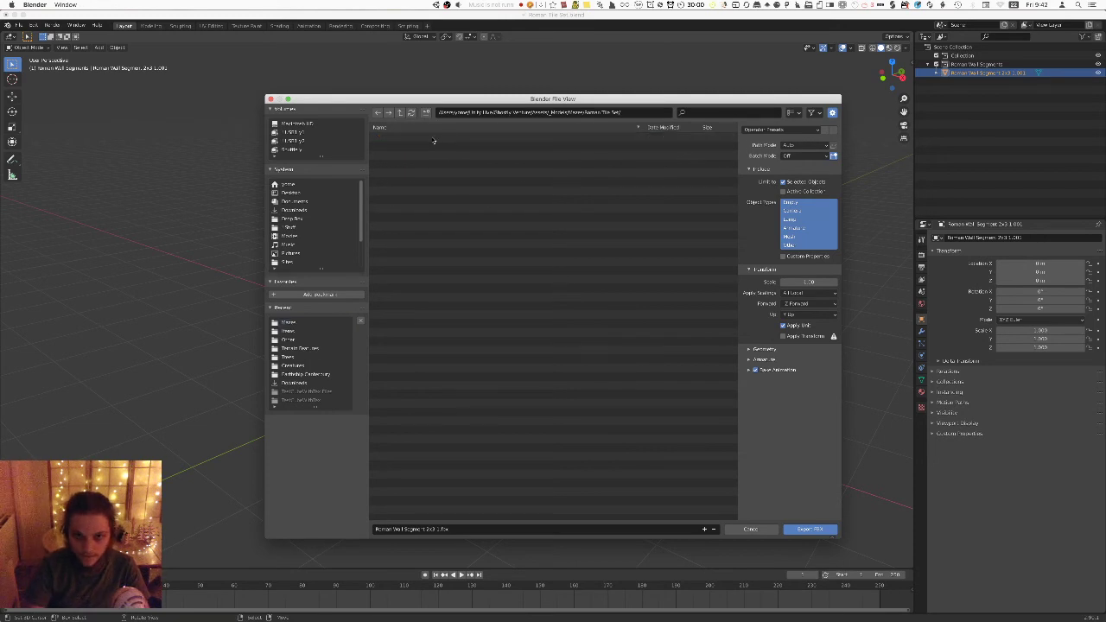
# Extend the file name to "Roman Wall Segment 2x3 1 FBX.fbx" and export the wall segment.
pyautogui.click(826, 531)
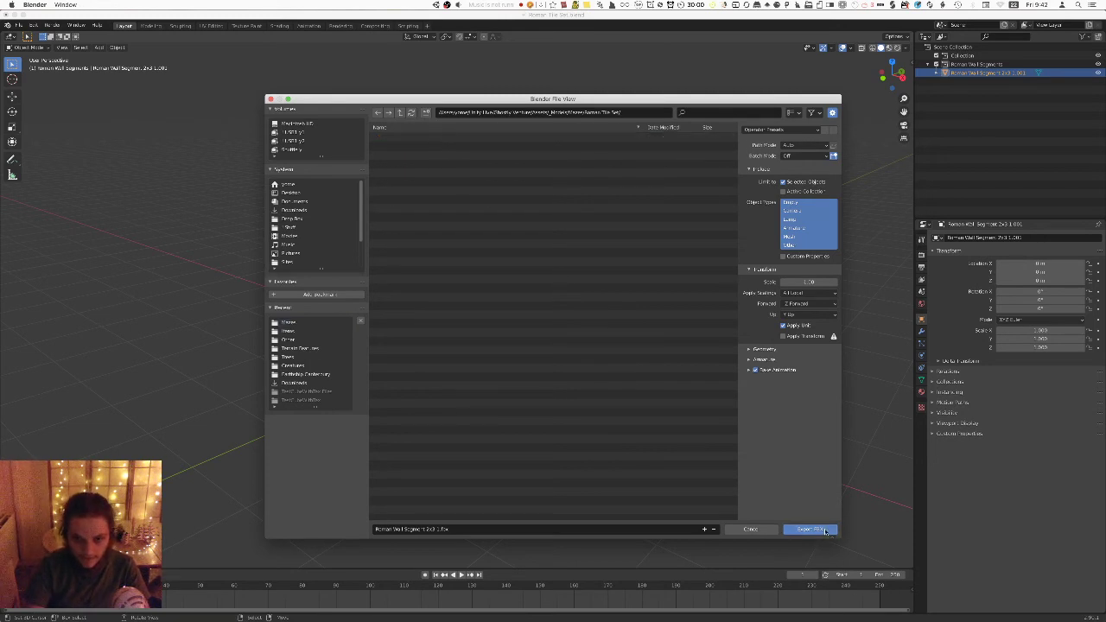
pyautogui.doubleClick(440, 530)
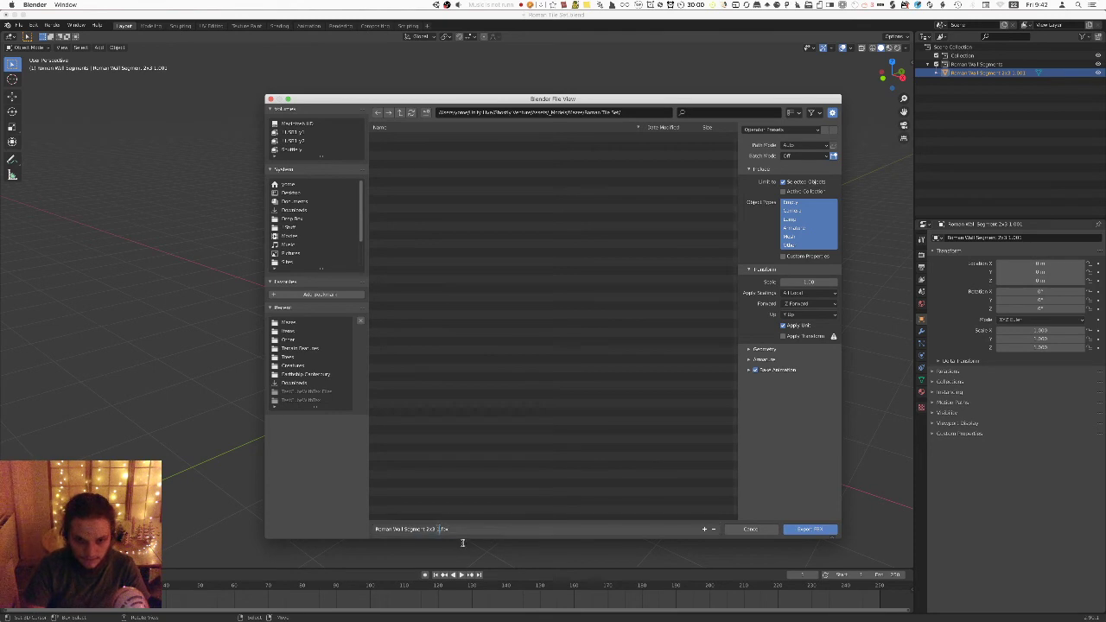
pyautogui.write('FBX')
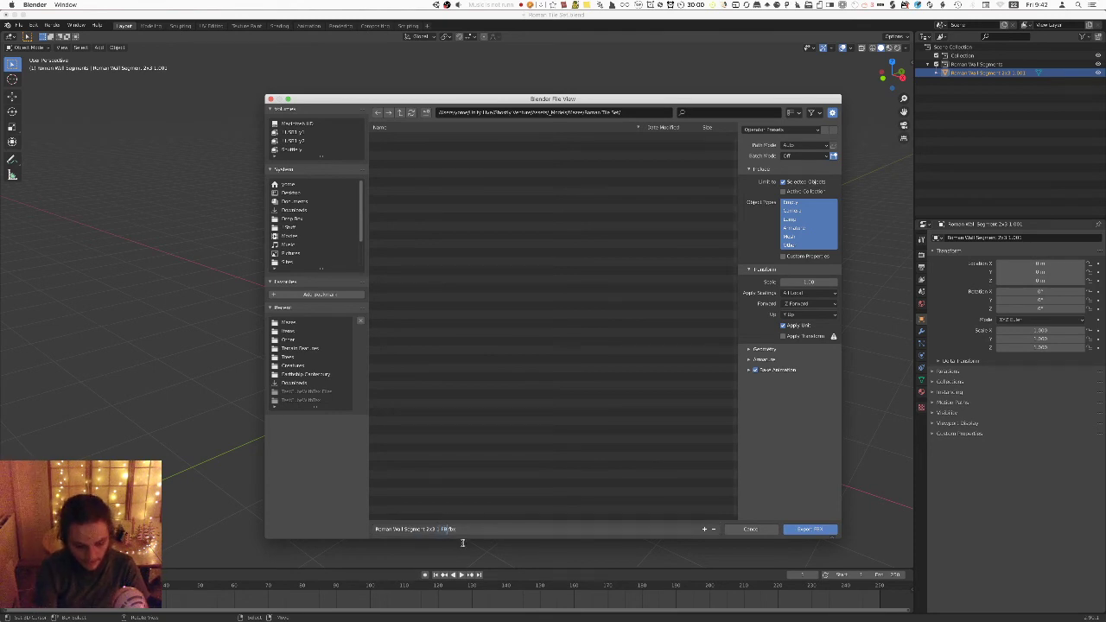
pyautogui.press('Return')
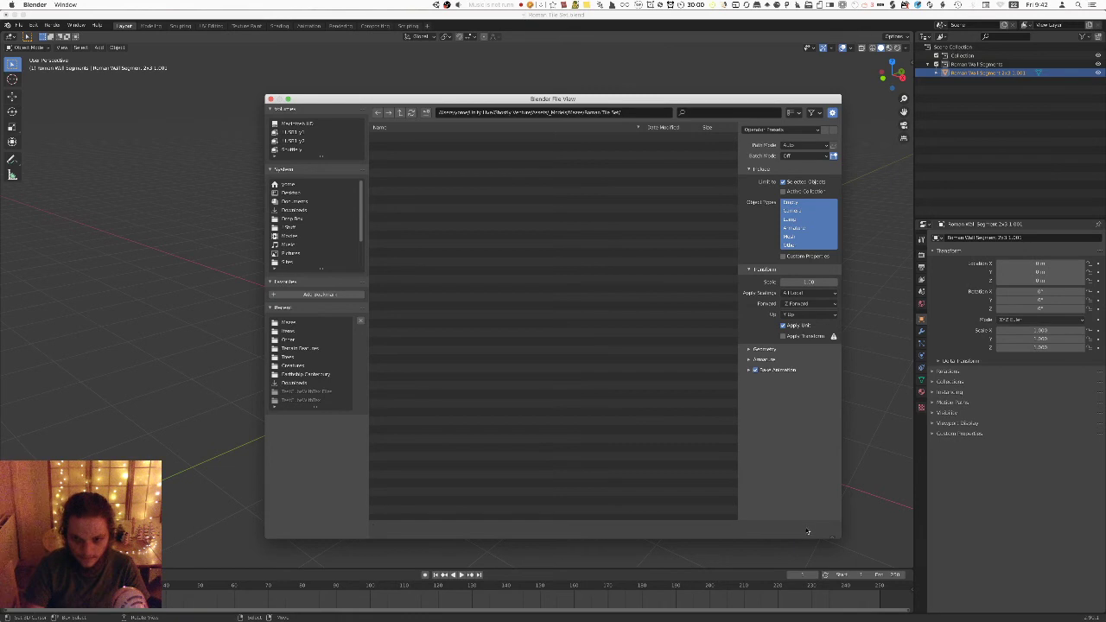
# Complete the FBX export of the wall segment and save the Blender file.
pyautogui.click(808, 529)
pyautogui.press('super+s')
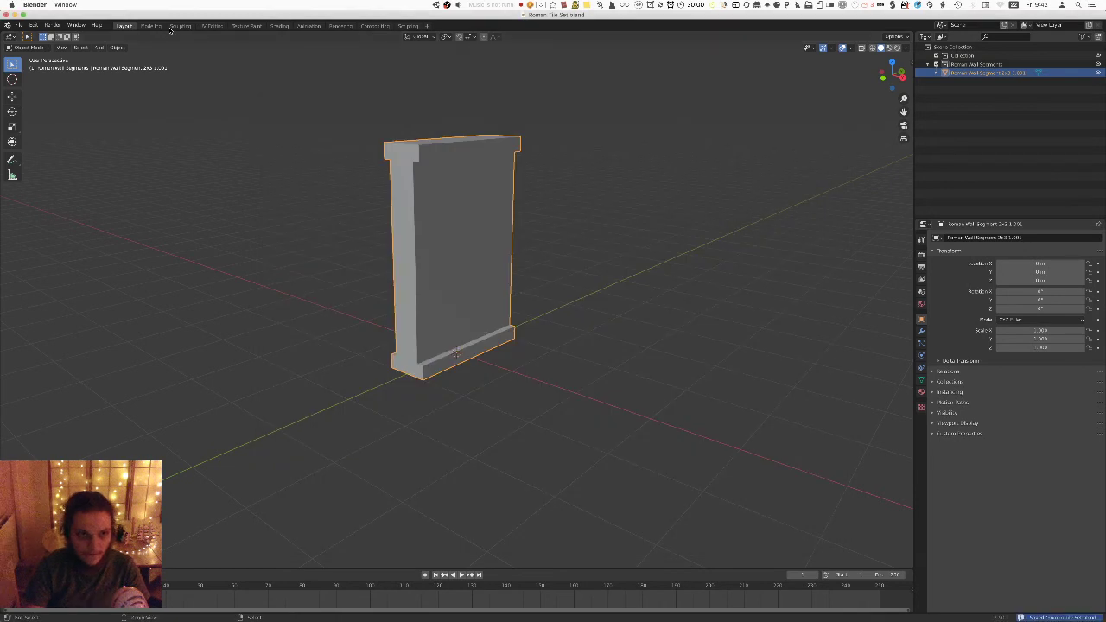
pyautogui.click(8, 15)
# Switch to Unity and place the wall segment model from the Roman Tile Set folder on the scene's floor.
pyautogui.click(1105, 248)
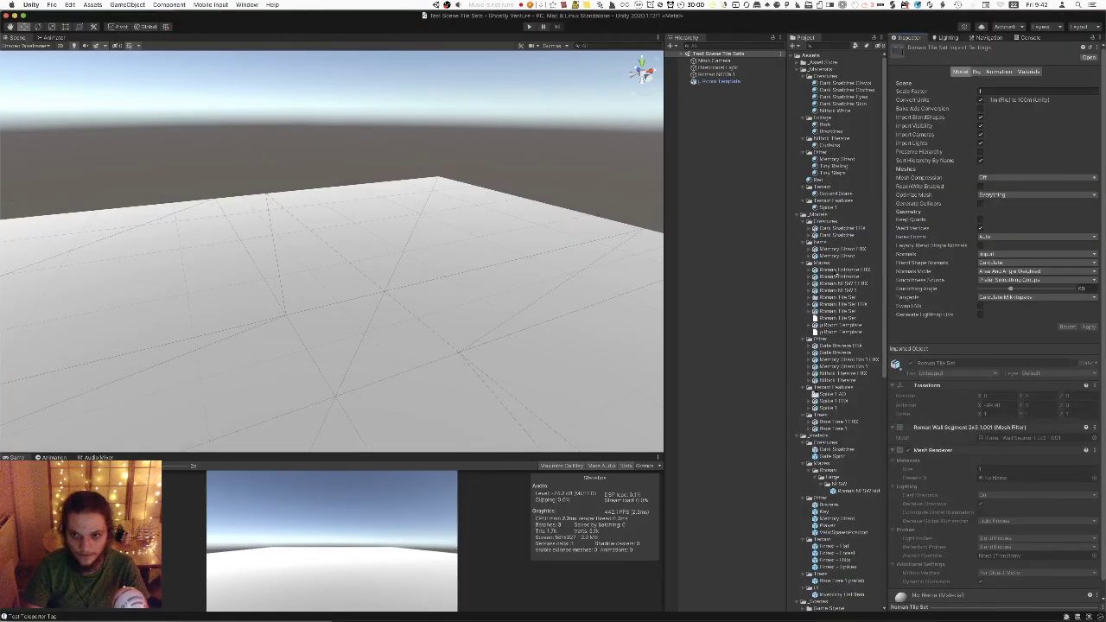
pyautogui.click(839, 298)
pyautogui.press('Right')
pyautogui.press('Down')
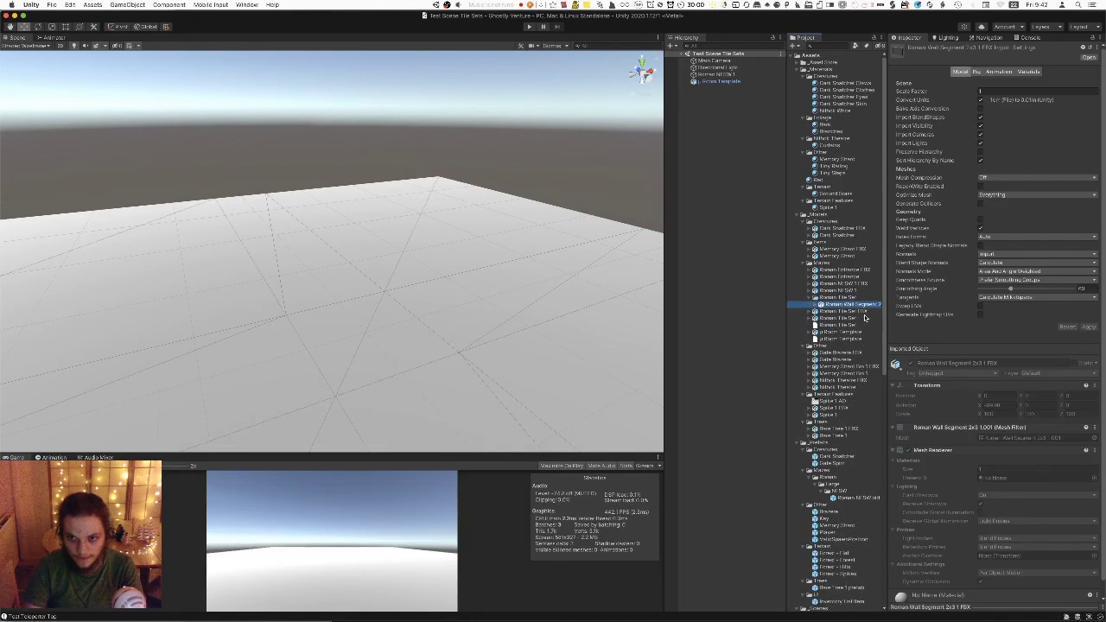
pyautogui.moveTo(867, 307); pyautogui.dragTo(407, 267)
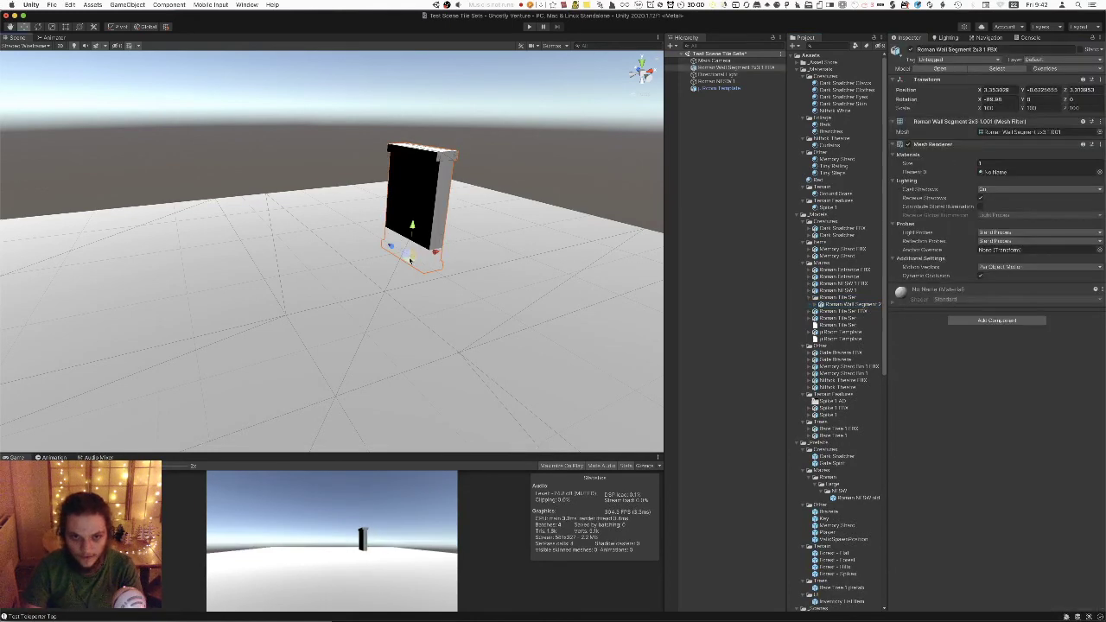
# Examine the placed wall segment from several sides and check how it sits on the floor.
pyautogui.press('f')
pyautogui.moveTo(451, 258)
pyautogui.mouseDown(button='right')
pyautogui.moveTo(467, 269)
pyautogui.moveTo(455, 271)
pyautogui.mouseUp(button='right')
pyautogui.press('s')
pyautogui.press('d')
pyautogui.moveTo(596, 142); pyautogui.dragTo(76, 127, button='right')
pyautogui.press('w')
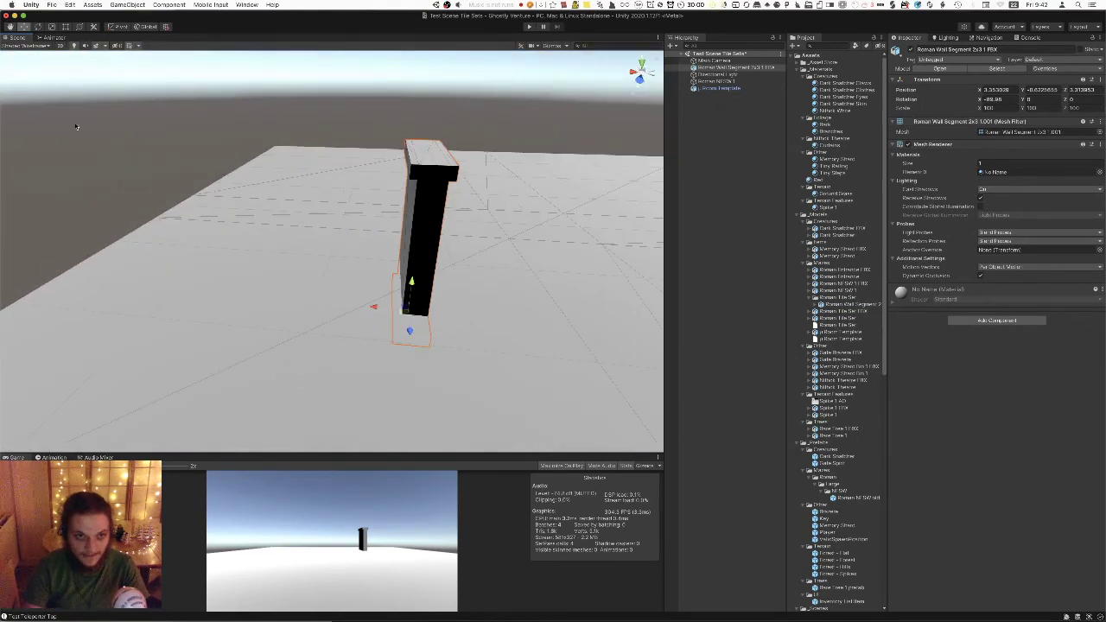
pyautogui.moveTo(149, 129); pyautogui.dragTo(50, 149, button='right')
pyautogui.press('d')
pyautogui.press('s')
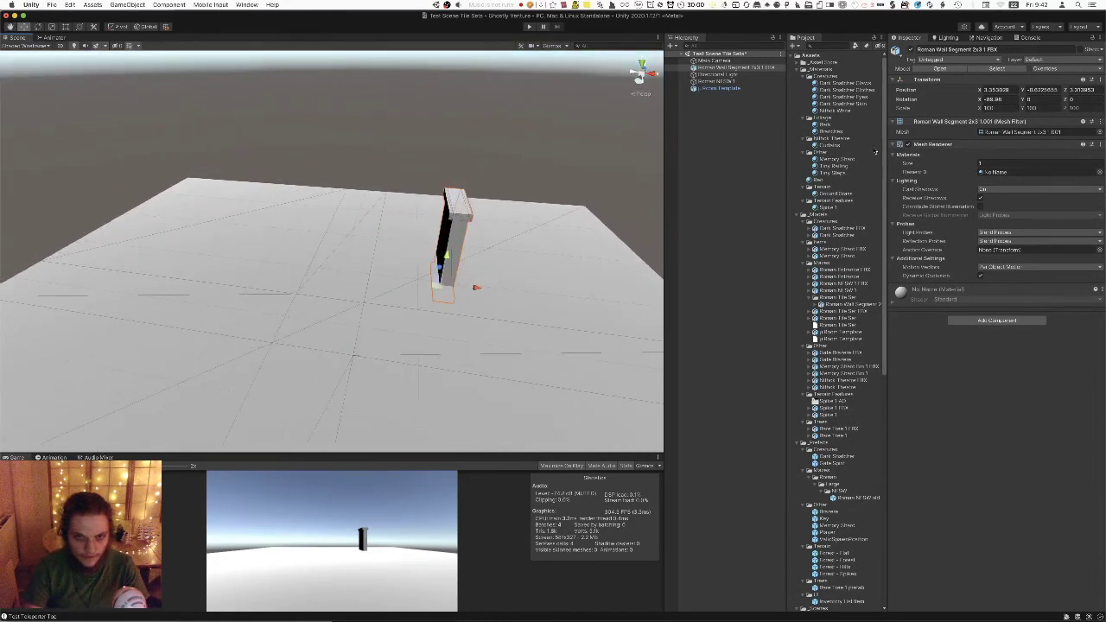
# Set the directional light's shadow type to Hard Shadows.
pyautogui.click(717, 74)
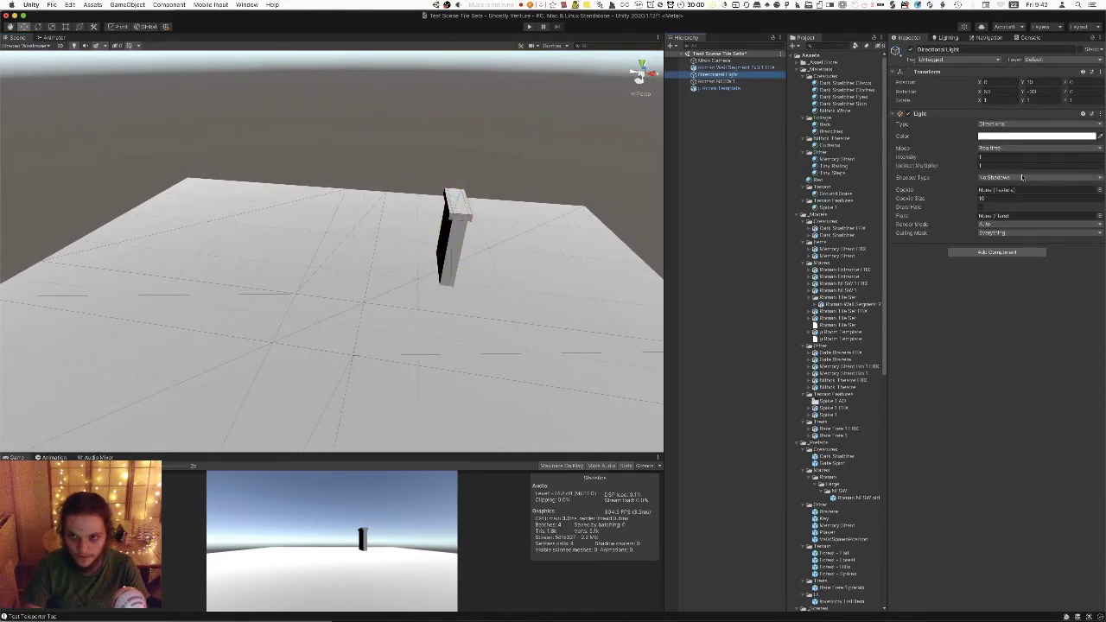
pyautogui.click(1006, 176)
pyautogui.click(1003, 188)
pyautogui.moveTo(548, 227)
pyautogui.mouseDown(button='right')
pyautogui.moveTo(585, 216)
pyautogui.moveTo(595, 230)
pyautogui.moveTo(519, 231)
pyautogui.moveTo(551, 223)
pyautogui.mouseUp(button='right')
# Parent the wall segment to the Roman NESW 1 object and set its position to 0, 0, 0.
pyautogui.click(497, 237)
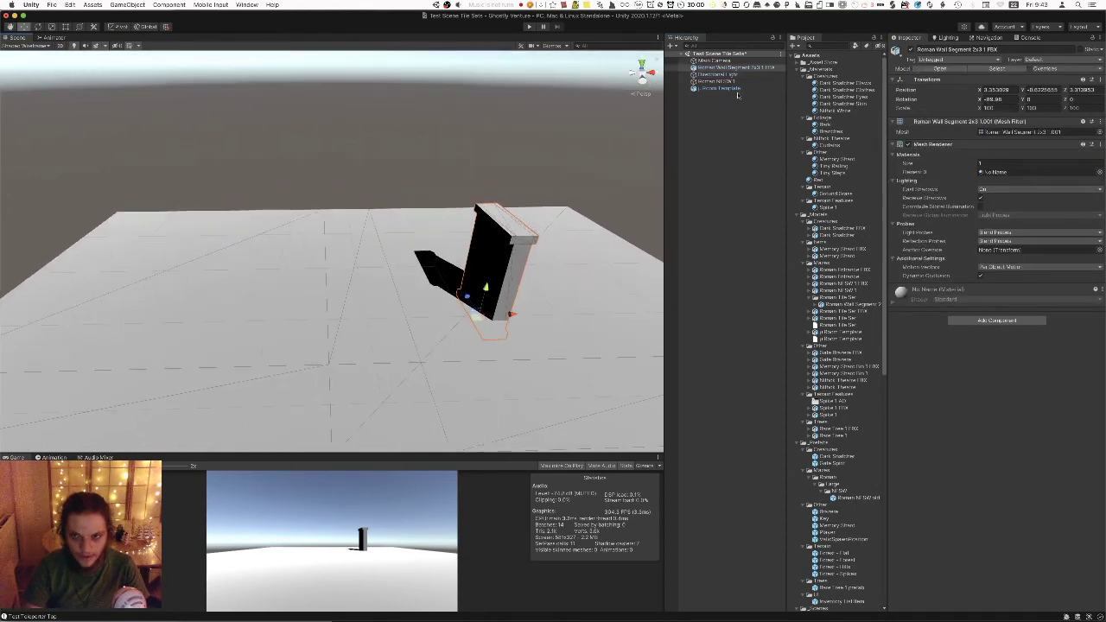
pyautogui.moveTo(721, 73); pyautogui.dragTo(717, 81)
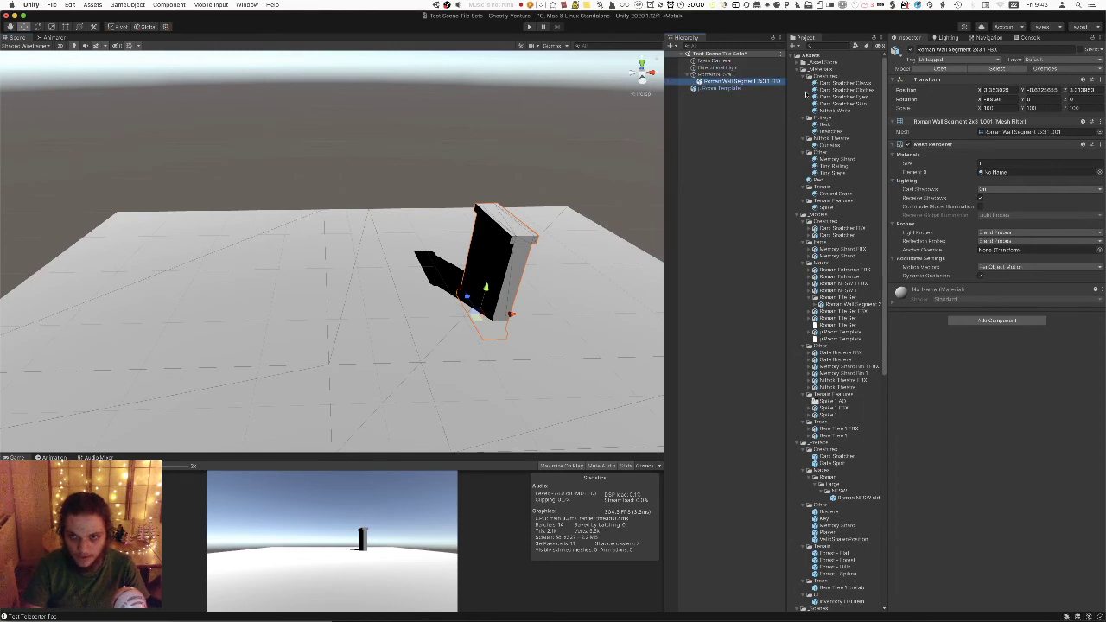
pyautogui.click(999, 90)
pyautogui.write('0')
pyautogui.press('Tab')
pyautogui.write('0')
pyautogui.press('Tab')
pyautogui.write('0')
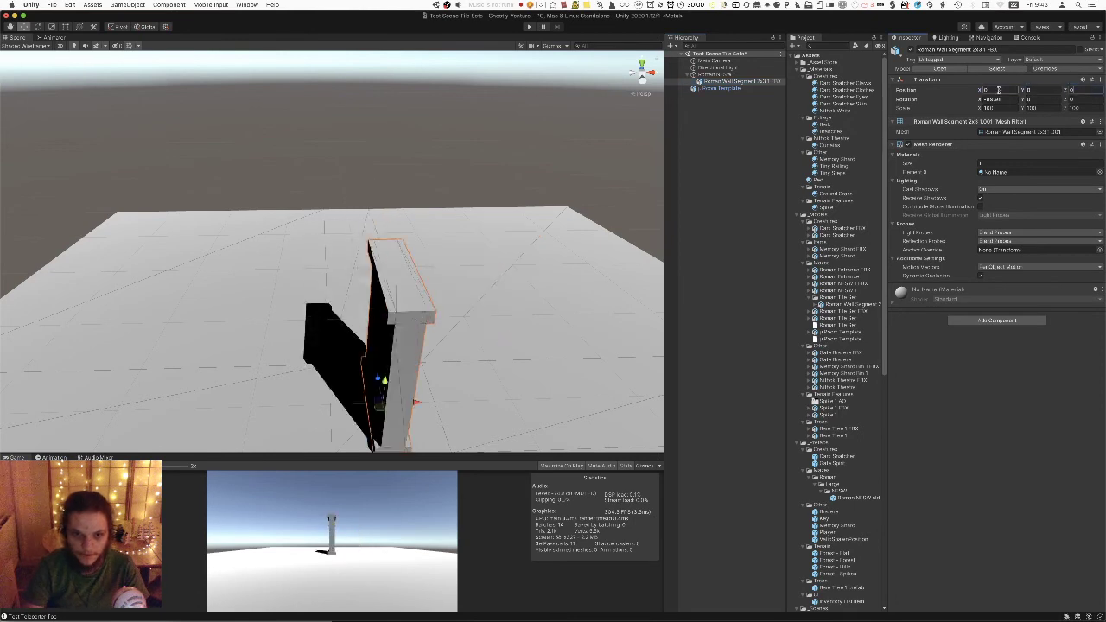
# Set the wall segment's X rotation to -90.
pyautogui.click(1001, 99)
pyautogui.write('-90')
pyautogui.moveTo(381, 191); pyautogui.dragTo(381, 333, button='right')
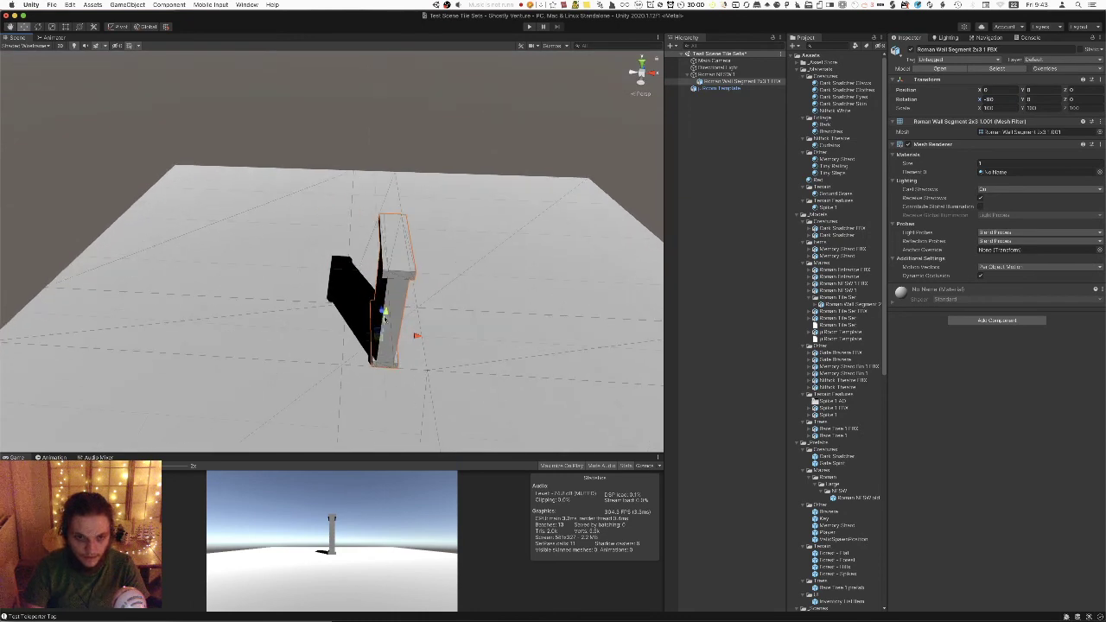
pyautogui.moveTo(381, 339)
pyautogui.mouseDown()
pyautogui.moveTo(344, 338)
pyautogui.moveTo(381, 339)
pyautogui.mouseUp()
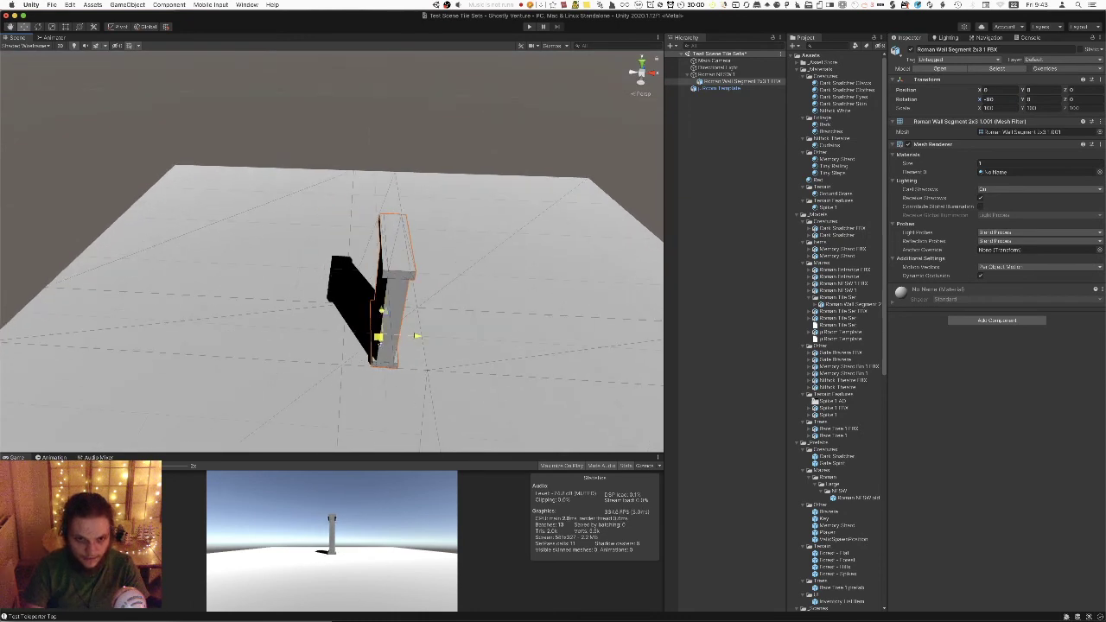
# Set the world grid size to 1 in the grid and snap settings.
pyautogui.click(49, 45)
pyautogui.click(49, 45)
pyautogui.click(69, 4)
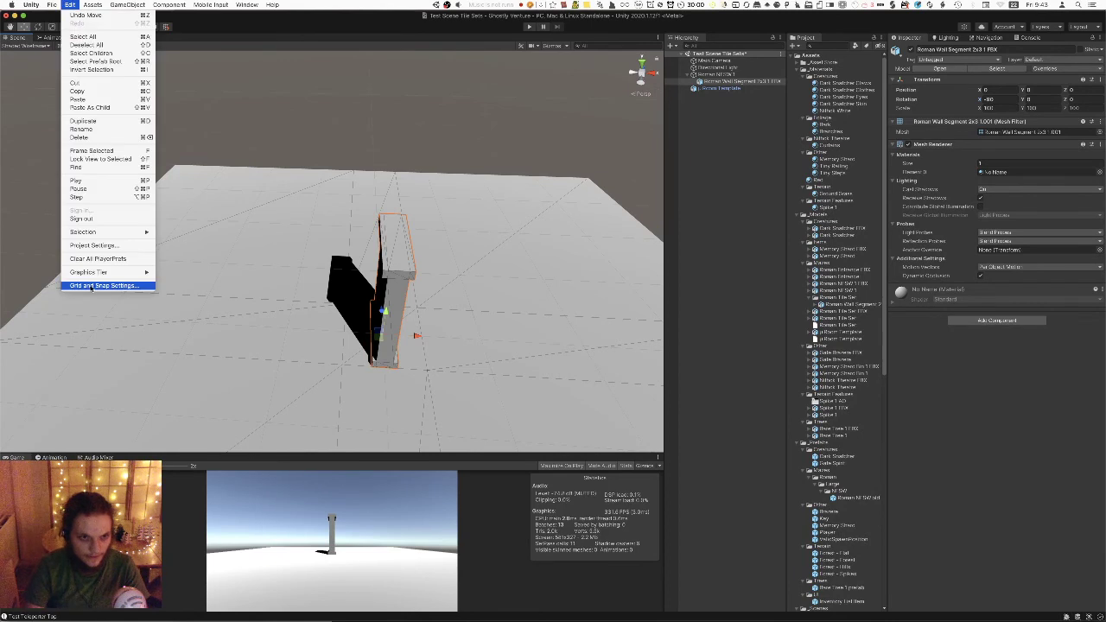
pyautogui.click(92, 286)
pyautogui.click(76, 43)
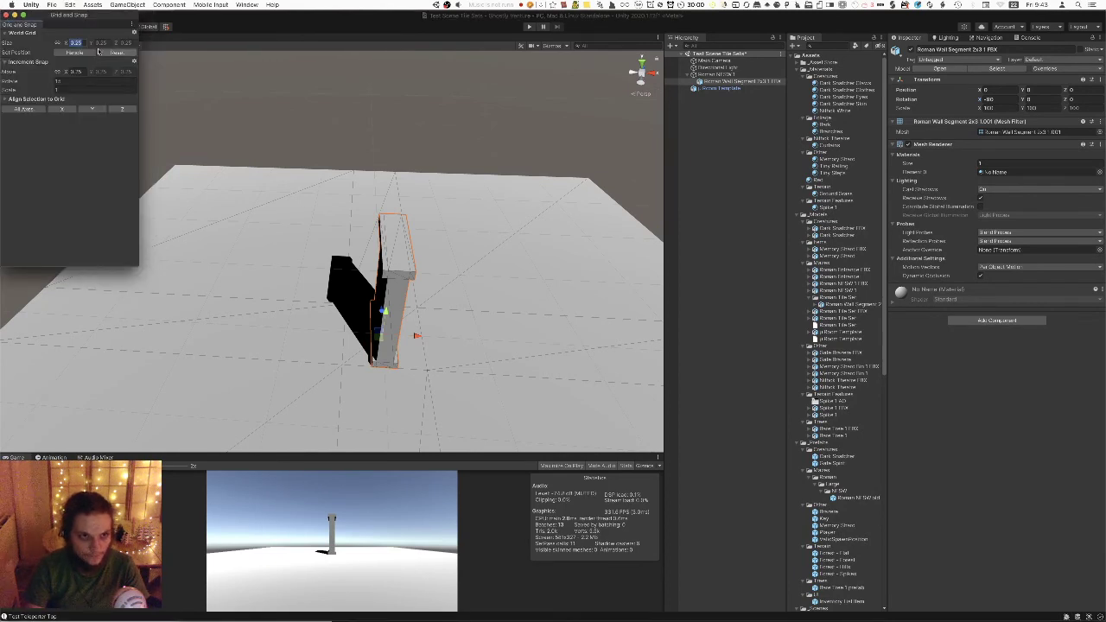
pyautogui.write('0.5')
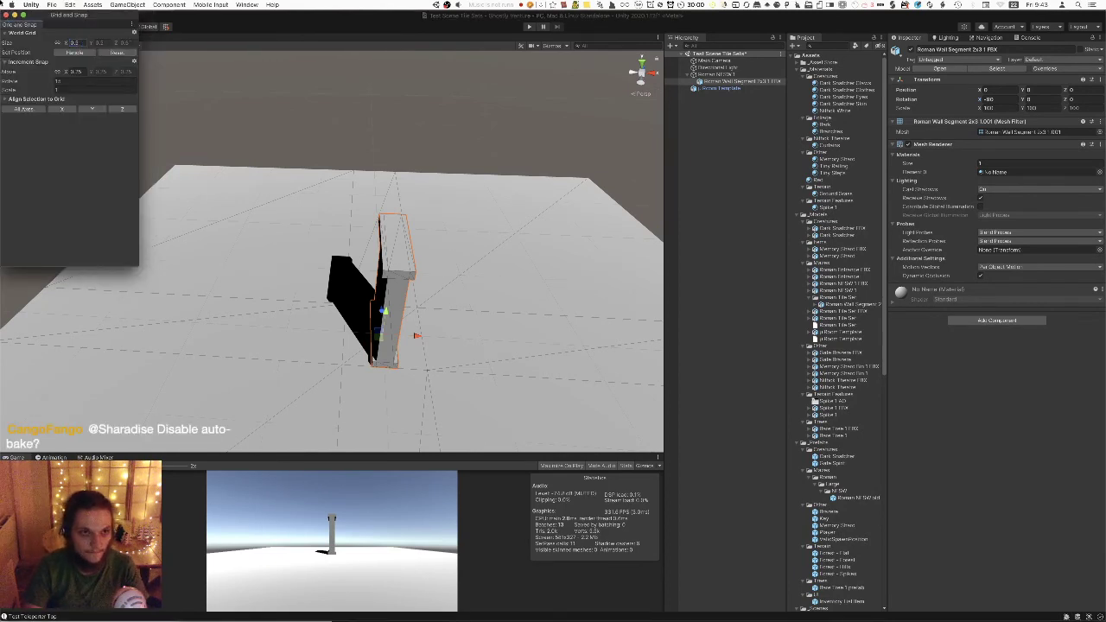
pyautogui.doubleClick(77, 42)
pyautogui.write('1')
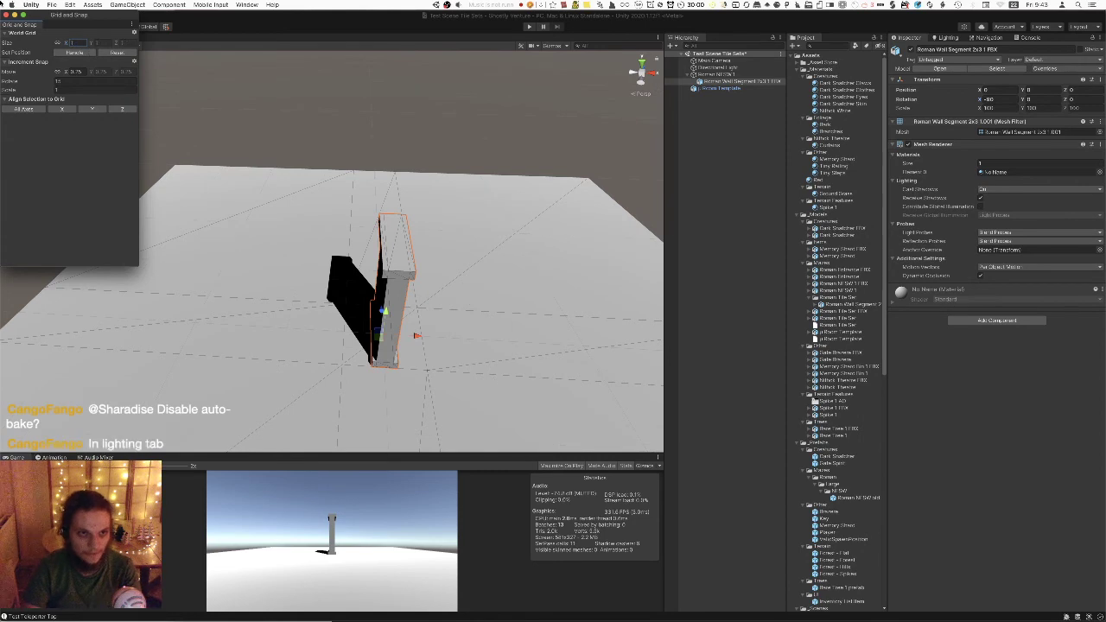
pyautogui.click(6, 16)
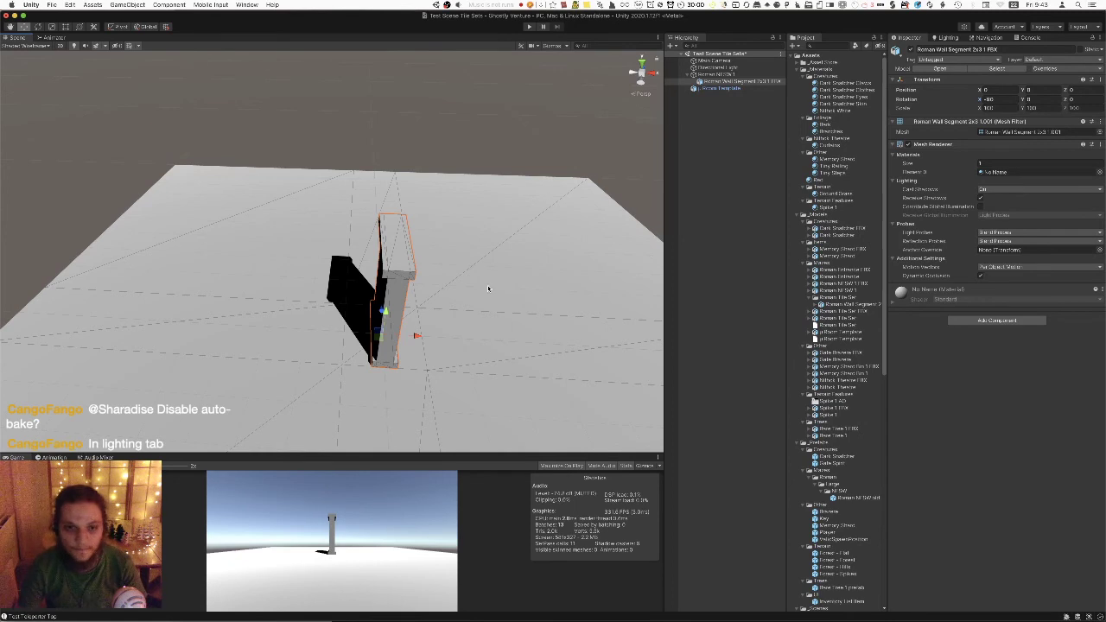
# Move the wall segment out to the edge of the floor and set its X position to 0.
pyautogui.moveTo(381, 338); pyautogui.dragTo(345, 183)
pyautogui.press('f')
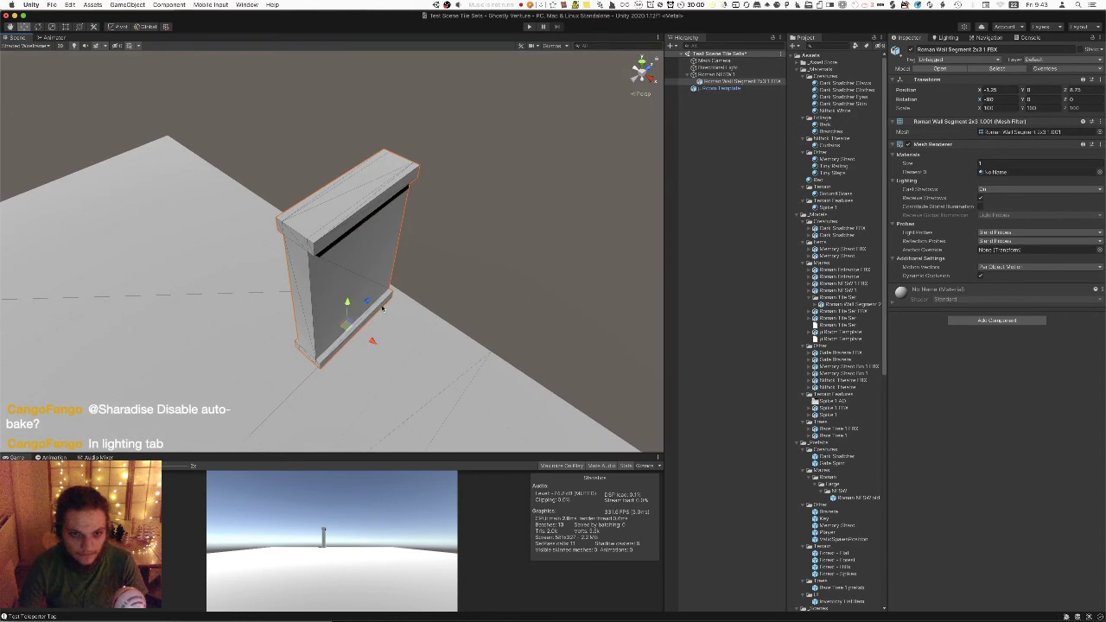
pyautogui.moveTo(354, 322); pyautogui.dragTo(345, 257)
pyautogui.click(992, 90)
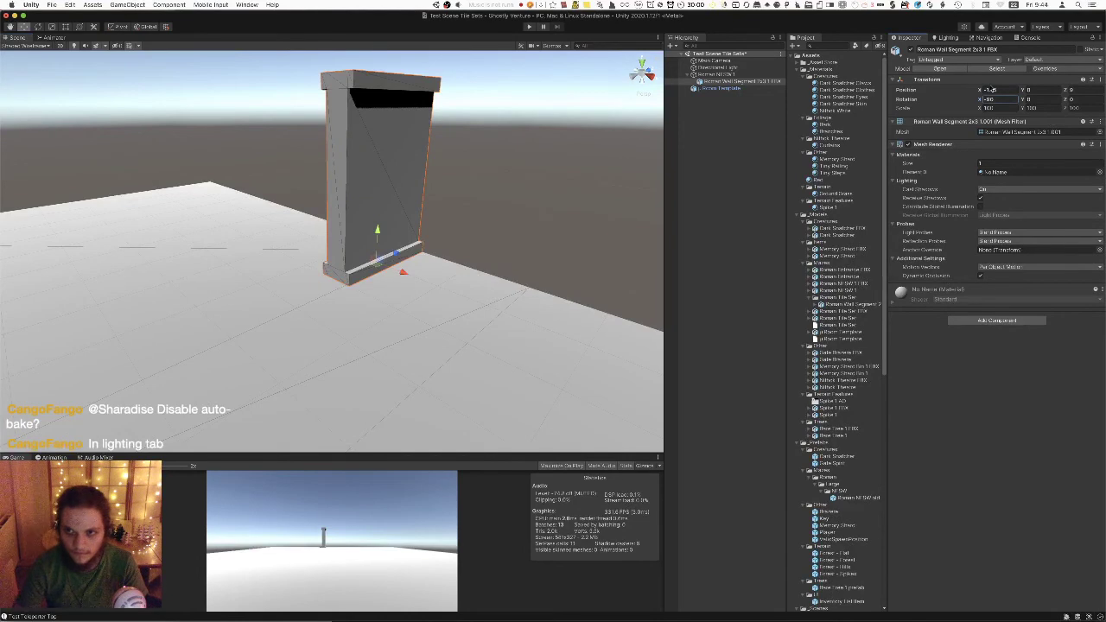
pyautogui.write('0')
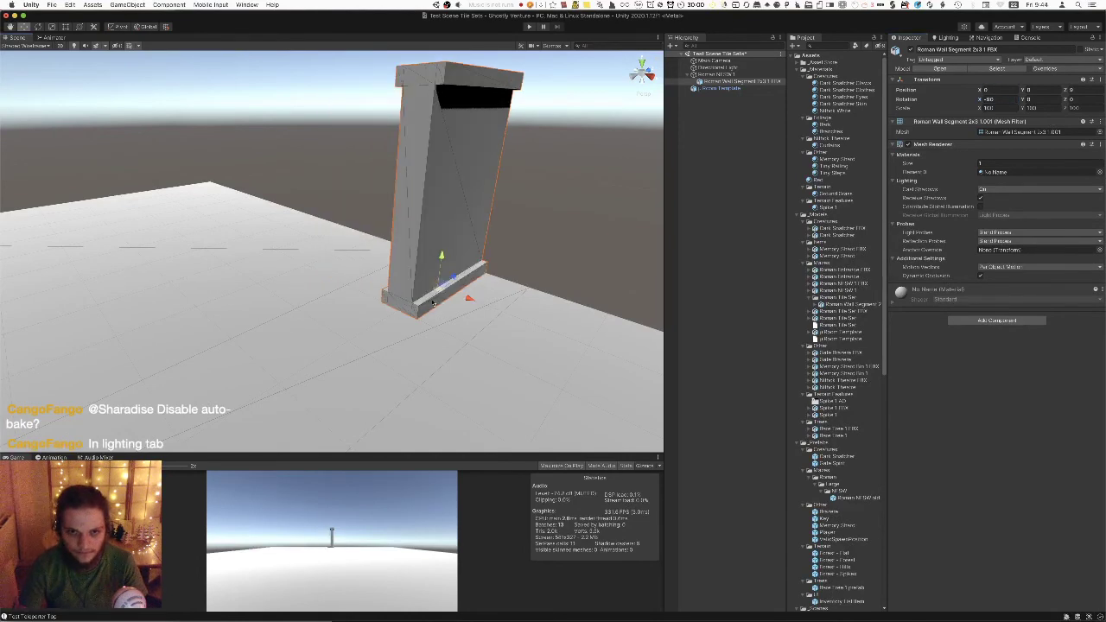
# Undo a trial sideways move of the wall segment, and check the grid size and move increment in the snap settings.
pyautogui.moveTo(440, 294); pyautogui.dragTo(395, 273)
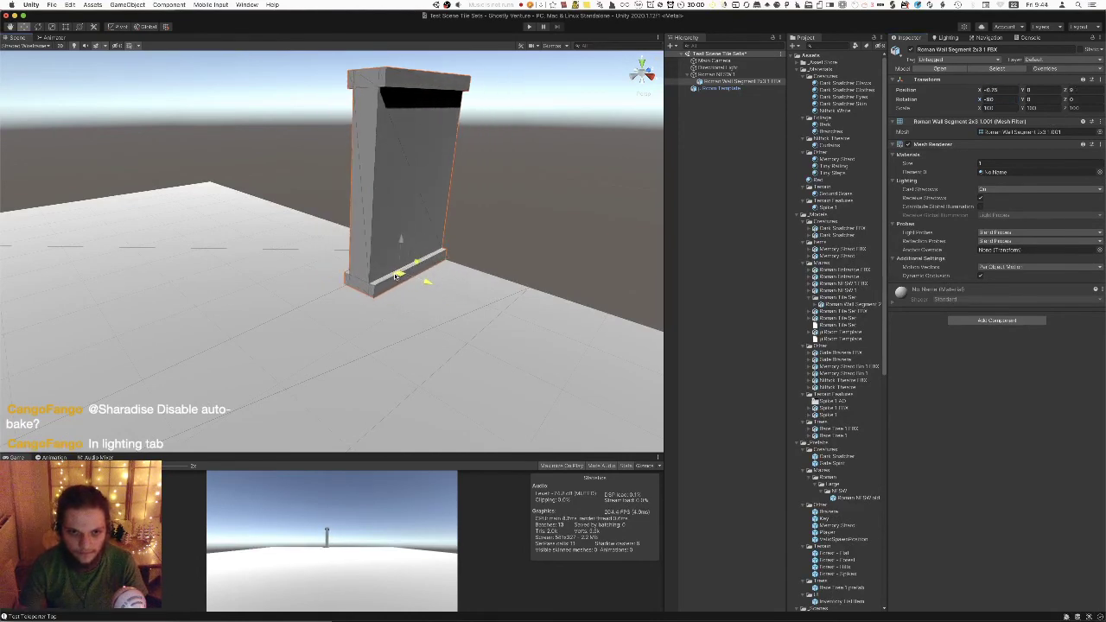
pyautogui.press('super+z')
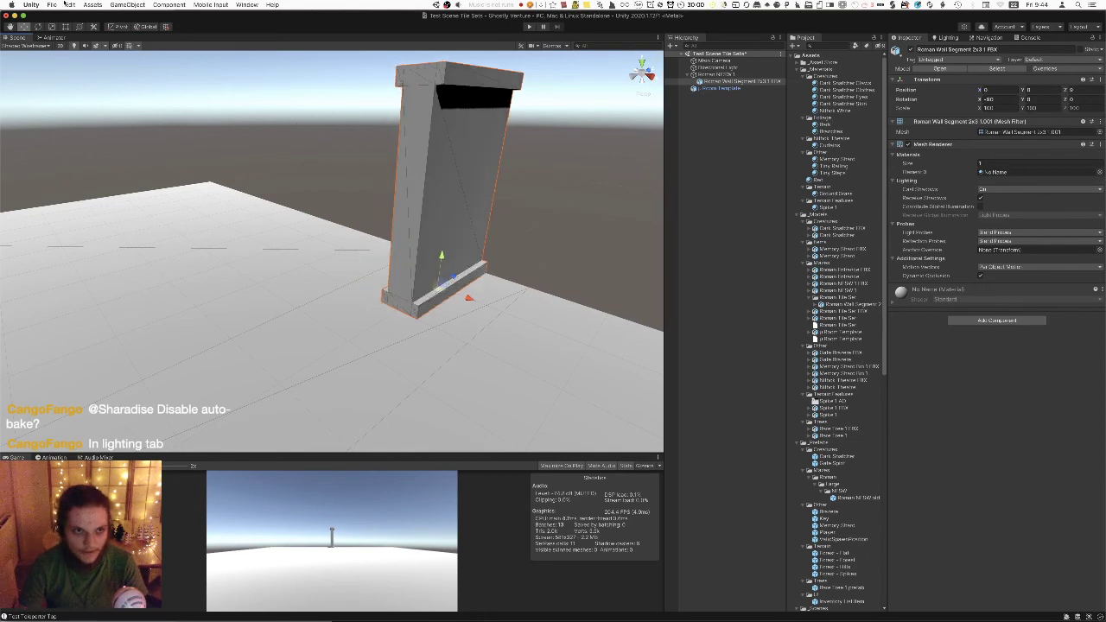
pyautogui.click(67, 4)
pyautogui.click(108, 286)
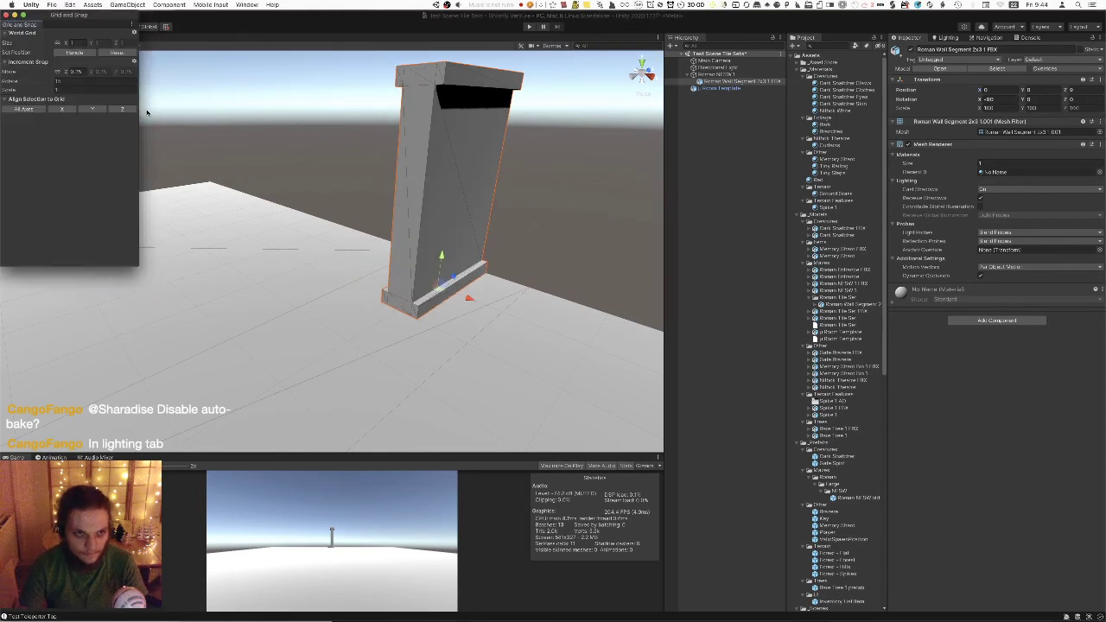
pyautogui.click(80, 42)
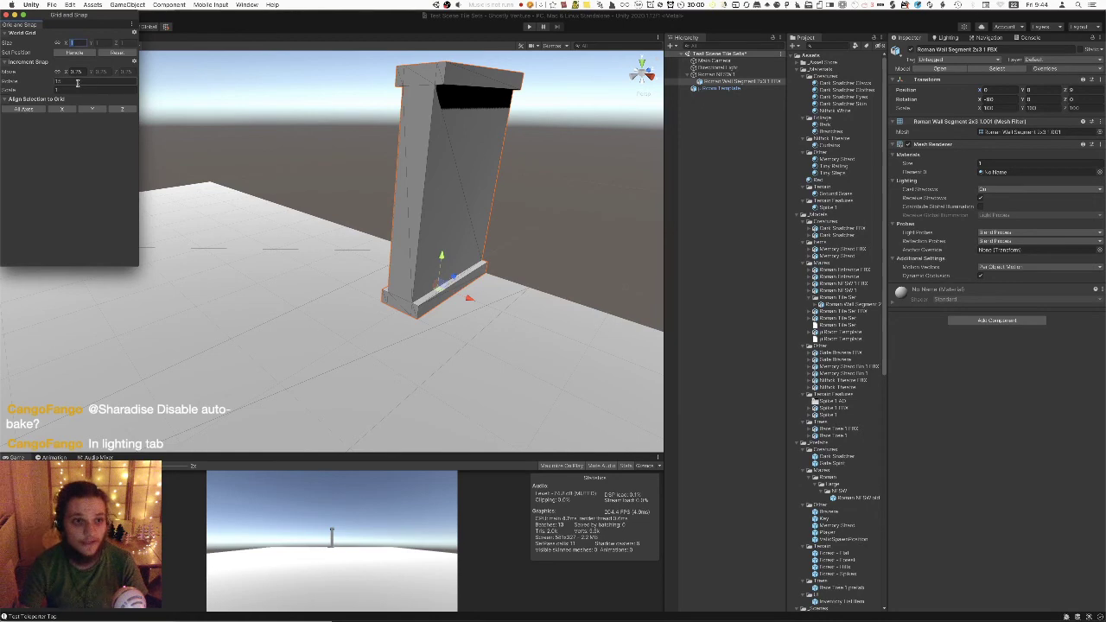
pyautogui.click(78, 71)
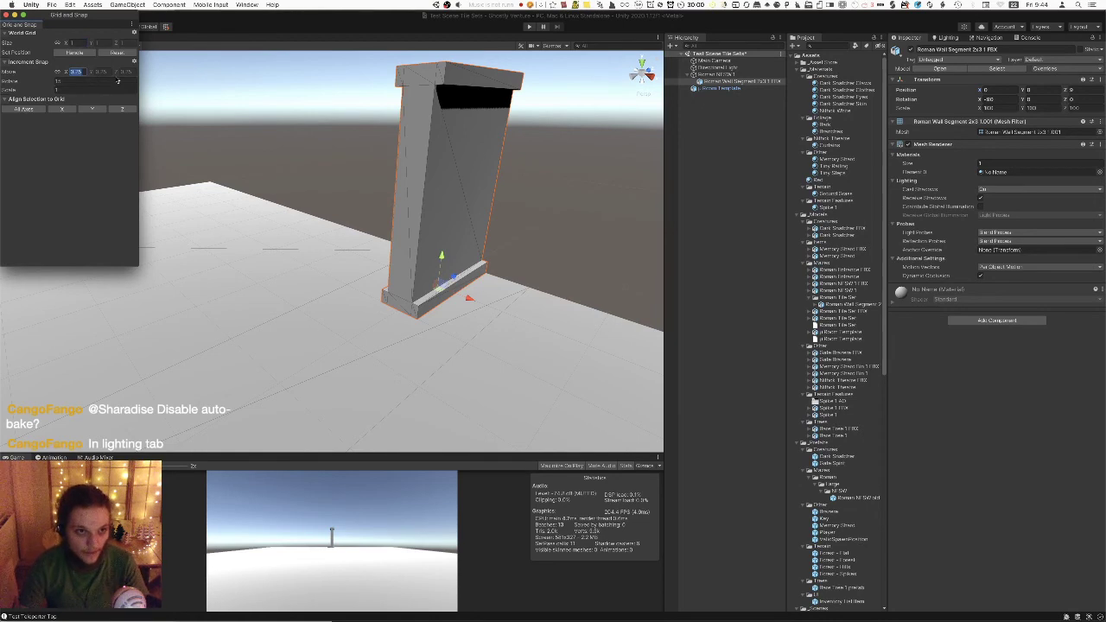
pyautogui.click(6, 14)
# Shift the wall segment to one side of the entrance and place a parallel duplicate on the other side.
pyautogui.moveTo(325, 213); pyautogui.dragTo(385, 249, button='right')
pyautogui.press('e')
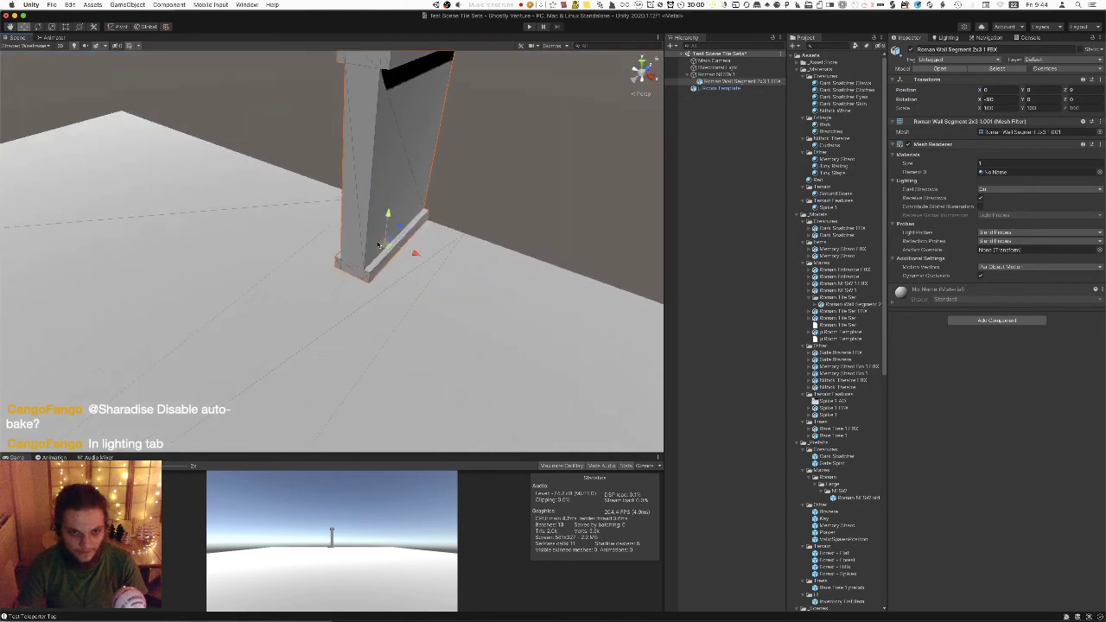
pyautogui.moveTo(385, 249); pyautogui.dragTo(326, 220)
pyautogui.moveTo(414, 244); pyautogui.dragTo(346, 252, button='right')
pyautogui.press('s')
pyautogui.press('super+d')
pyautogui.moveTo(452, 272); pyautogui.dragTo(504, 327)
# Duplicate the pair of entrance walls and move the copies to the opposite edge of the floor.
pyautogui.keyDown('shift'); pyautogui.click(440, 234); pyautogui.keyUp('shift')
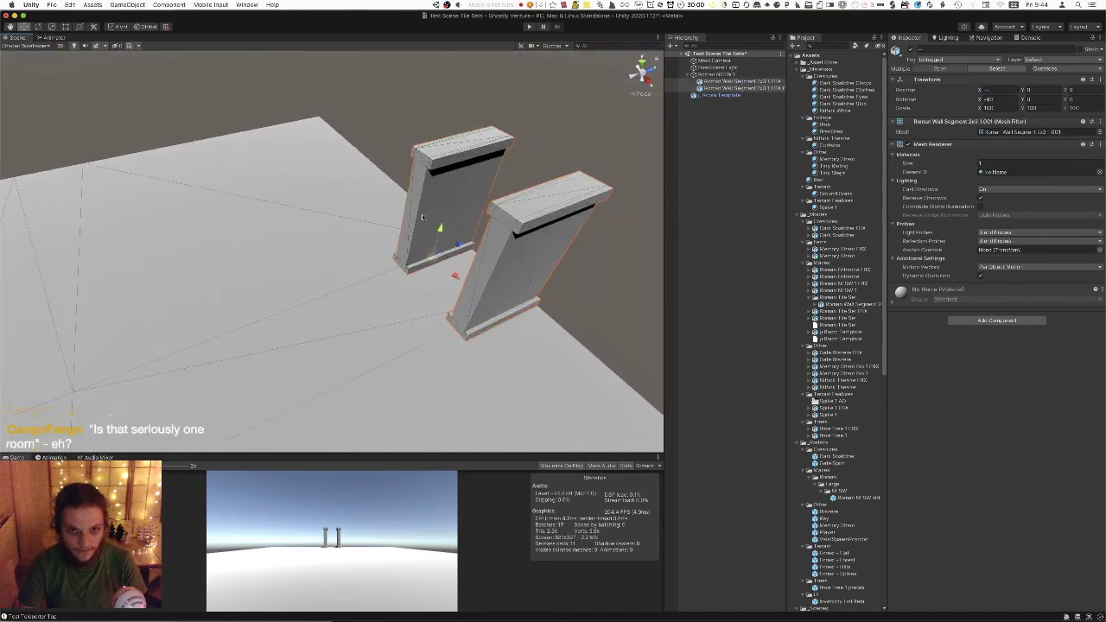
pyautogui.scroll(-10, 326, 230)
pyautogui.press('super+d')
pyautogui.moveTo(506, 240); pyautogui.dragTo(403, 254)
# Duplicate the entrance pair into the middle of the floor and try rotating the copies about their own pivots.
pyautogui.press('super+d')
pyautogui.scroll(5, 373, 198)
pyautogui.keyDown('alt'); pyautogui.moveTo(372, 198); pyautogui.dragTo(457, 242); pyautogui.keyUp('alt')
pyautogui.scroll(3, 413, 253)
pyautogui.press('e')
pyautogui.moveTo(311, 292); pyautogui.dragTo(239, 295)
pyautogui.press('super+z')
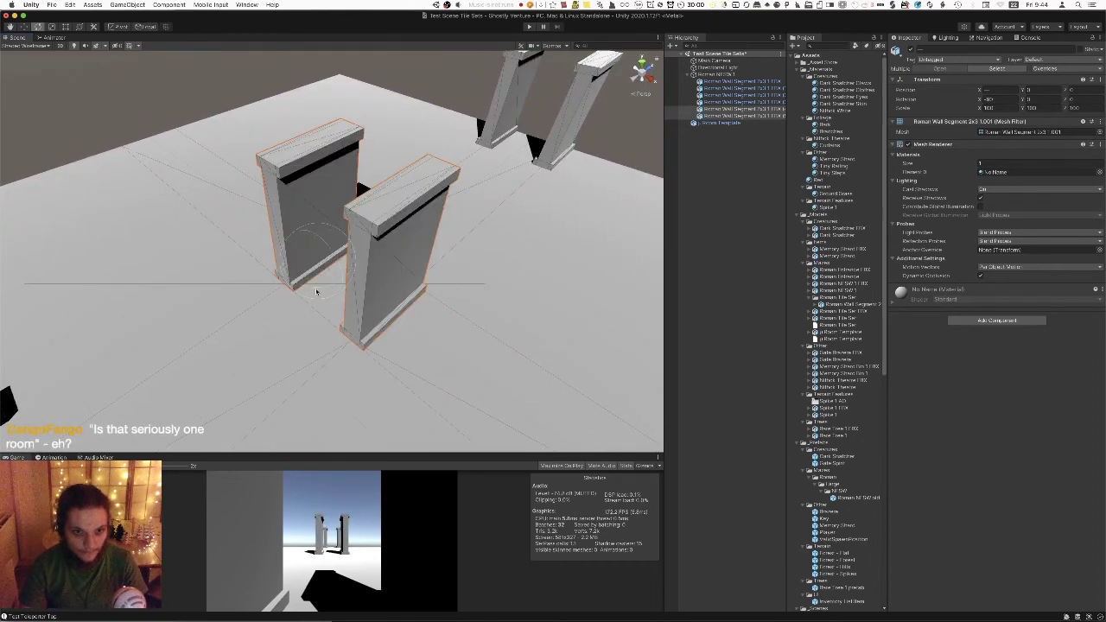
# Rotate the middle pair 90 degrees about its shared center and move it to the adjacent edge of the floor.
pyautogui.click(147, 27)
pyautogui.click(119, 27)
pyautogui.moveTo(352, 258); pyautogui.dragTo(250, 258)
pyautogui.moveTo(373, 250); pyautogui.dragTo(40, 71)
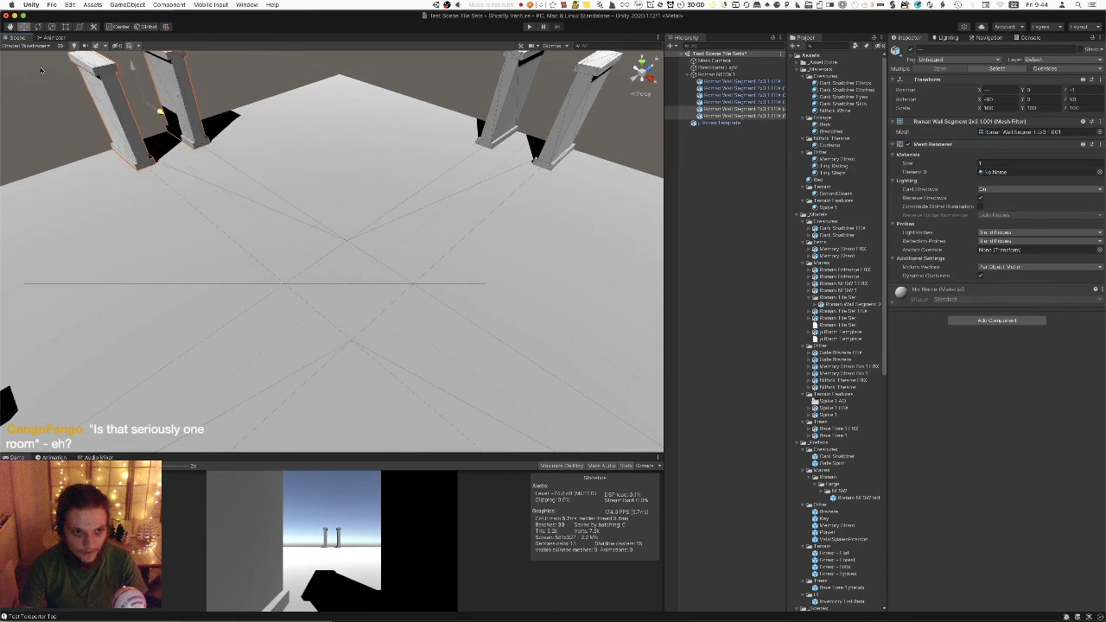
# Duplicate the rotated entrance pair and move the copies to the opposite edge of the floor.
pyautogui.scroll(-5, 276, 243)
pyautogui.keyDown('alt'); pyautogui.moveTo(277, 244); pyautogui.dragTo(306, 260); pyautogui.keyUp('alt')
pyautogui.press('super+d')
pyautogui.moveTo(211, 177); pyautogui.dragTo(264, 281)
# Turn a copy of one entrance wall to a Z rotation of -90 and join it perpendicular to the entrance wall's inner end.
pyautogui.click(247, 247)
pyautogui.click(234, 242)
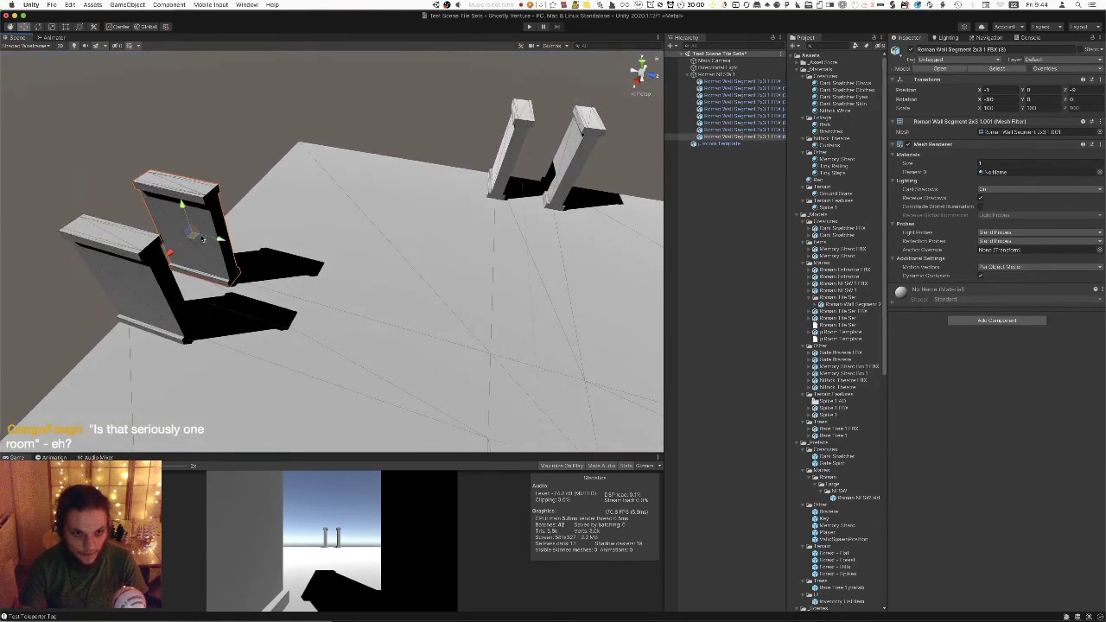
pyautogui.moveTo(238, 237); pyautogui.dragTo(313, 292)
pyautogui.press('e')
pyautogui.press('w')
pyautogui.moveTo(454, 231); pyautogui.dragTo(431, 201)
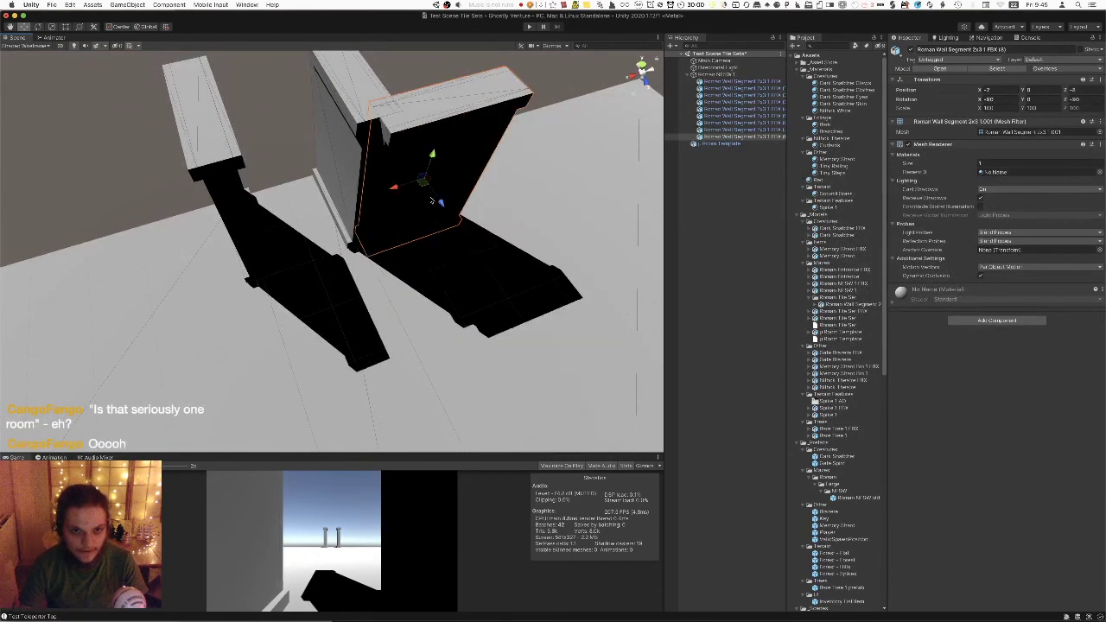
# Inspect the corner joint between the entrance wall and the perpendicular wall from several angles with the scene lighting toggled.
pyautogui.click(438, 73)
pyautogui.keyDown('alt'); pyautogui.moveTo(389, 142); pyautogui.dragTo(422, 117); pyautogui.keyUp('alt')
pyautogui.click(75, 47)
pyautogui.press('w')
pyautogui.moveTo(314, 218); pyautogui.dragTo(315, 252, button='right')
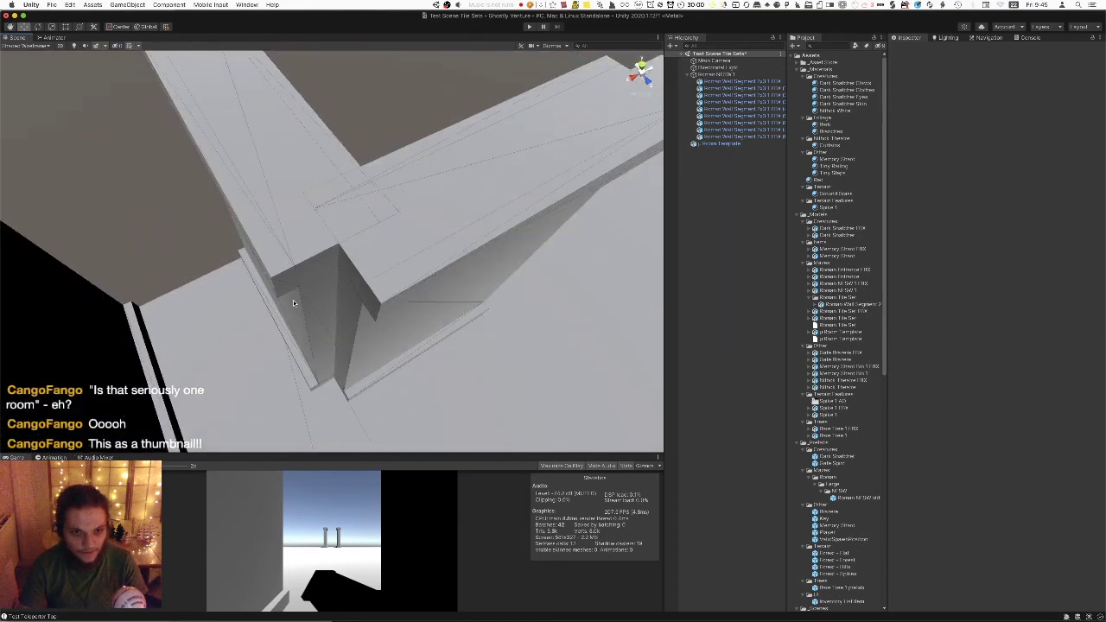
pyautogui.keyDown('alt'); pyautogui.moveTo(382, 201); pyautogui.dragTo(598, 287); pyautogui.keyUp('alt')
pyautogui.keyDown('alt'); pyautogui.moveTo(470, 275); pyautogui.dragTo(389, 266); pyautogui.keyUp('alt')
pyautogui.keyDown('alt'); pyautogui.moveTo(217, 267); pyautogui.dragTo(65, 72); pyautogui.keyUp('alt')
pyautogui.click(74, 46)
pyautogui.keyDown('alt'); pyautogui.moveTo(150, 118); pyautogui.dragTo(238, 189); pyautogui.keyUp('alt')
pyautogui.scroll(-5, 224, 180)
# Duplicate the perpendicular wall twice, lining the copies up end to end toward the corner of the room.
pyautogui.click(247, 236)
pyautogui.keyDown('alt'); pyautogui.moveTo(247, 236); pyautogui.dragTo(263, 290); pyautogui.keyUp('alt')
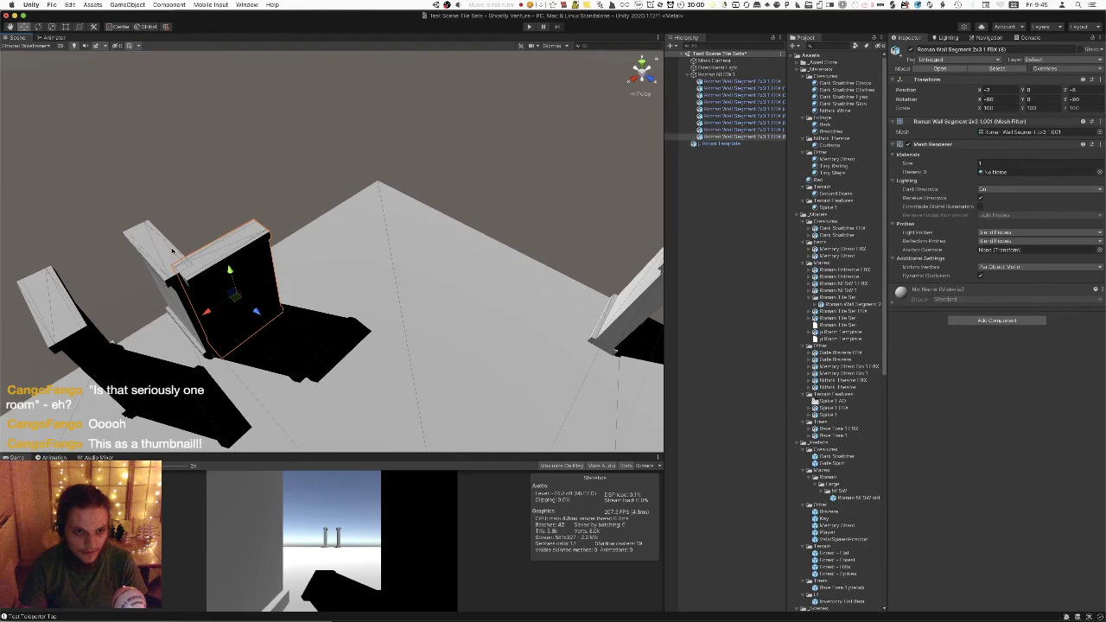
pyautogui.press('super+d')
pyautogui.moveTo(208, 318); pyautogui.dragTo(344, 233)
pyautogui.press('super+d')
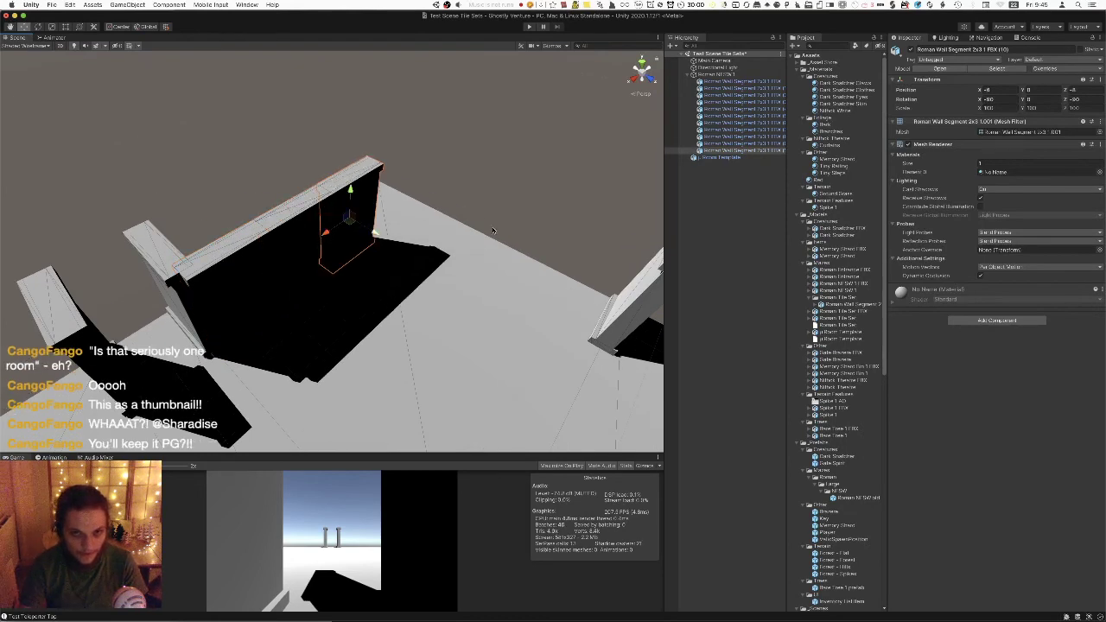
# Try lowering the directional light's realtime shadow strength and undo the change.
pyautogui.click(726, 67)
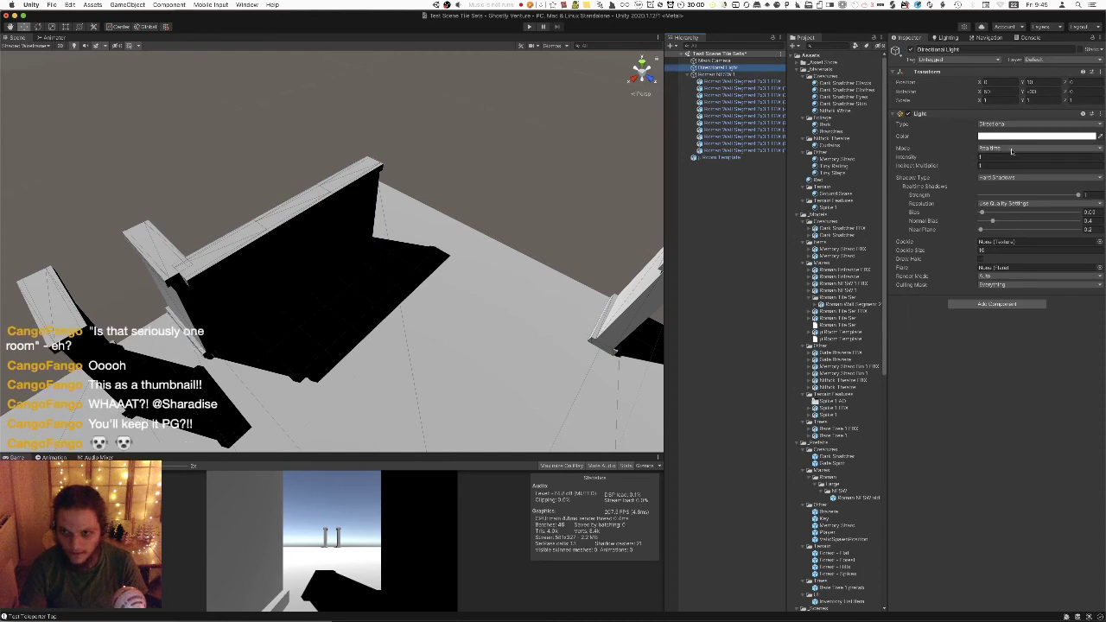
pyautogui.moveTo(1020, 196); pyautogui.dragTo(1005, 196)
pyautogui.keyDown('alt'); pyautogui.moveTo(457, 291); pyautogui.dragTo(421, 284); pyautogui.keyUp('alt')
pyautogui.press('super+z')
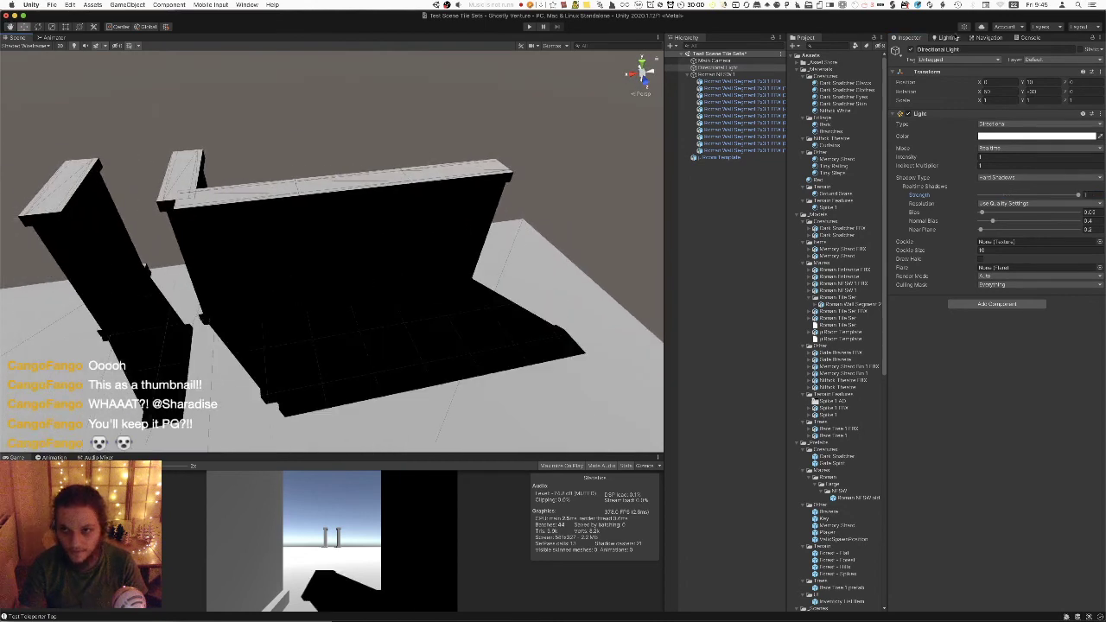
# Raise the environment lighting intensity multiplier to about 1.36 and generate the scene lighting.
pyautogui.click(951, 37)
pyautogui.click(949, 49)
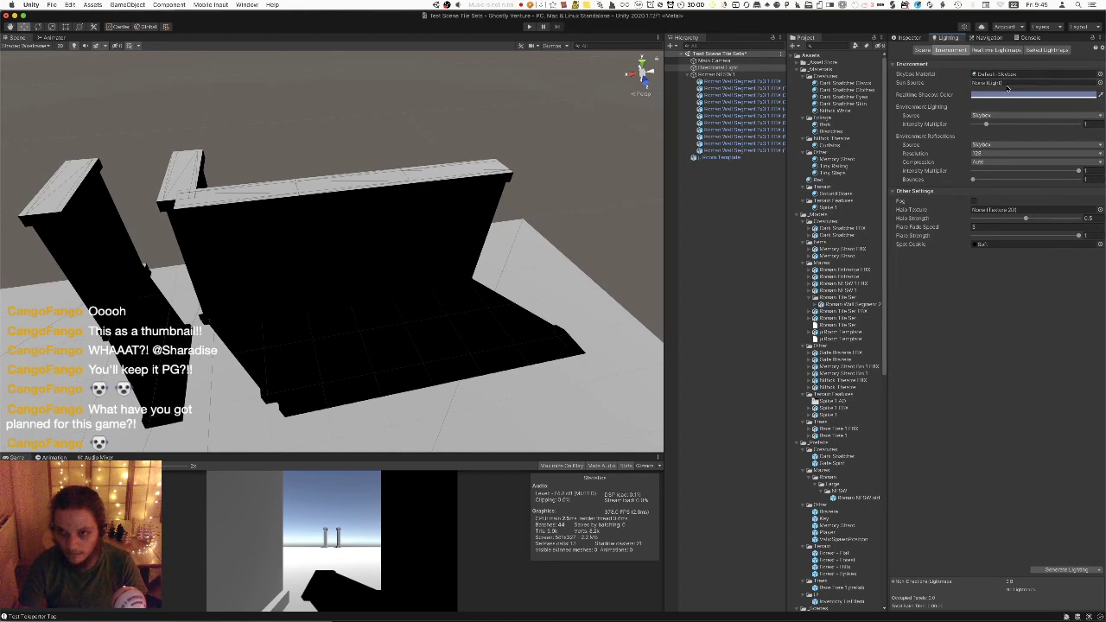
pyautogui.click(1034, 94)
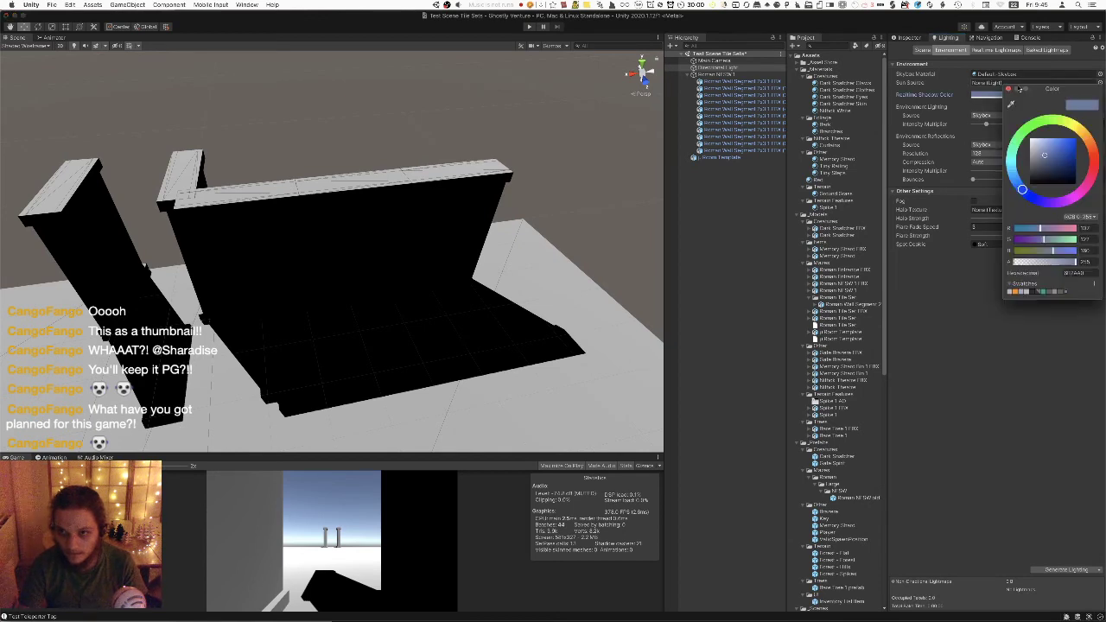
pyautogui.click(1008, 89)
pyautogui.moveTo(987, 125); pyautogui.dragTo(1043, 128)
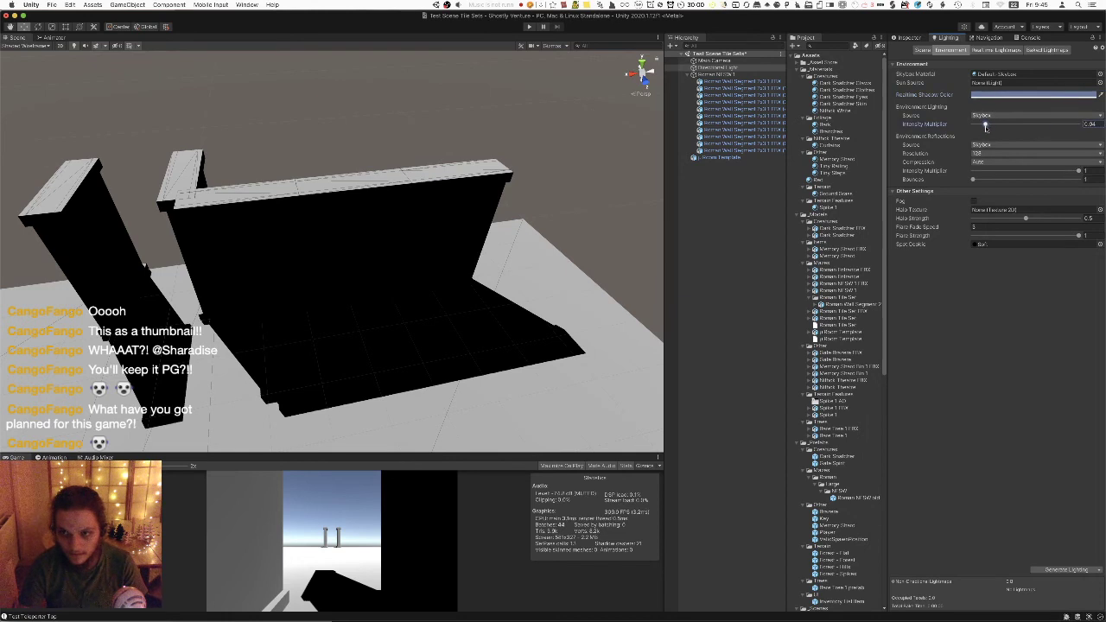
pyautogui.click(1070, 571)
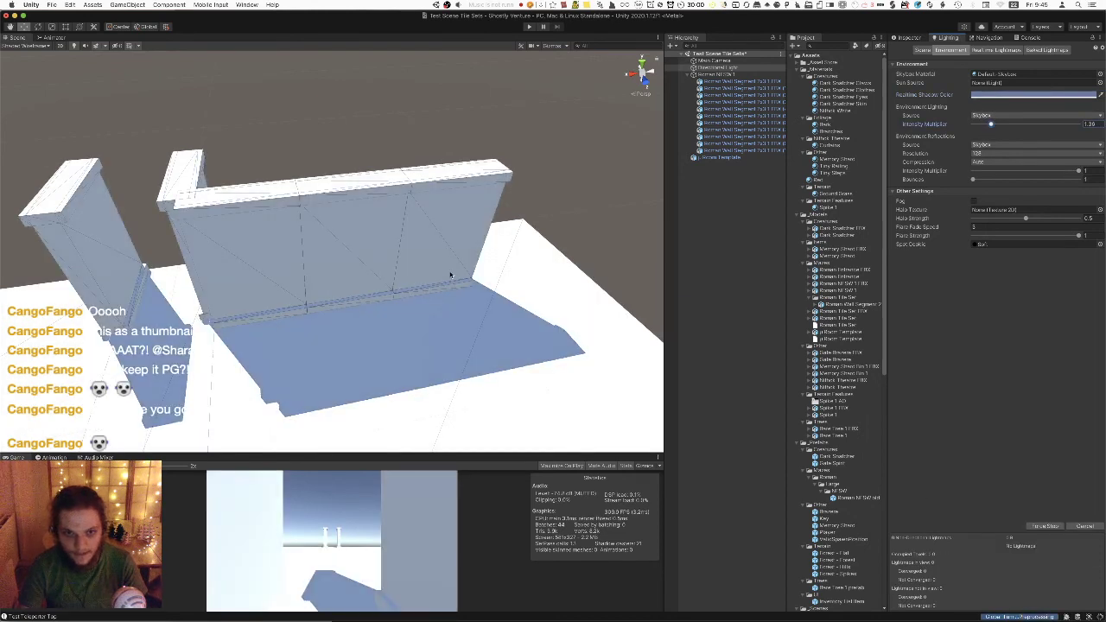
# Set the directional light's intensity to 0.2.
pyautogui.moveTo(418, 262); pyautogui.dragTo(715, 232, button='right')
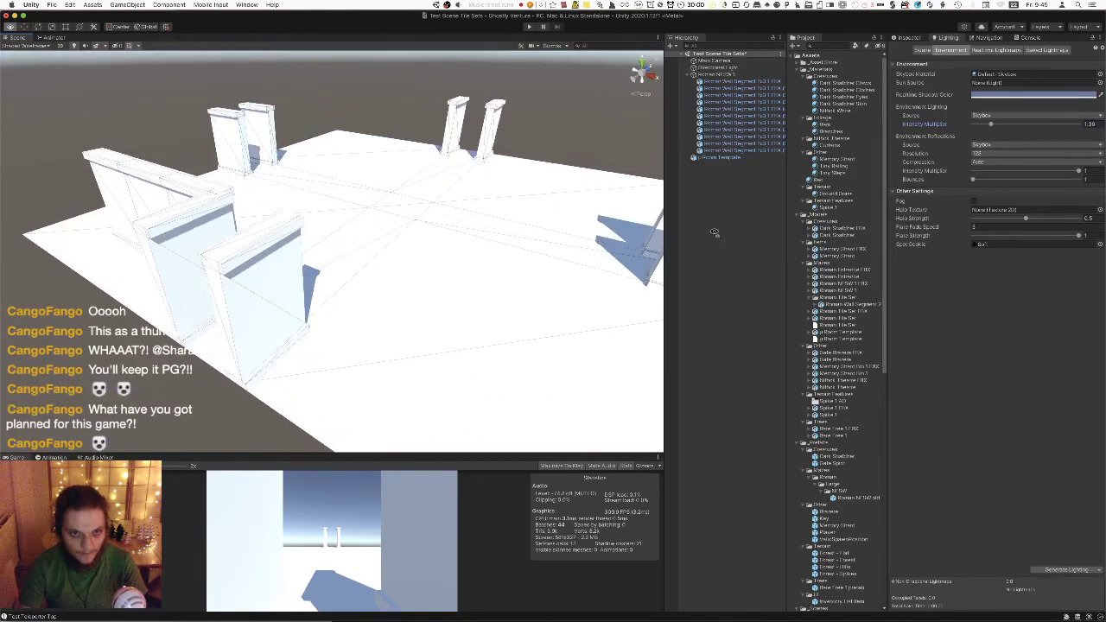
pyautogui.click(717, 67)
pyautogui.click(907, 37)
pyautogui.click(997, 156)
pyautogui.write('0.')
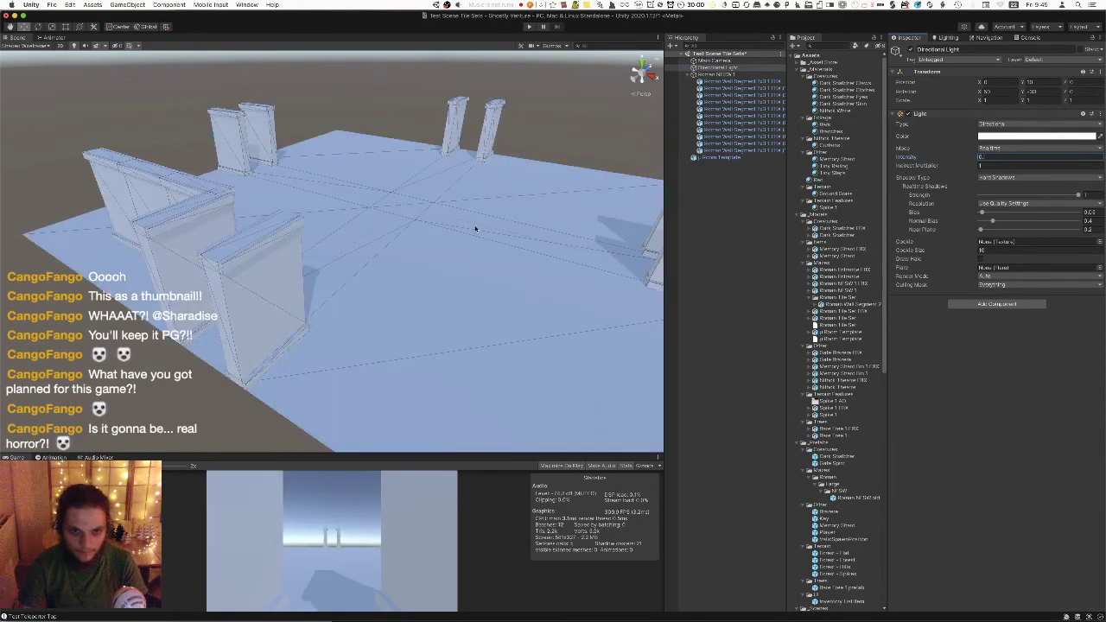
pyautogui.doubleClick(997, 157)
pyautogui.write('2')
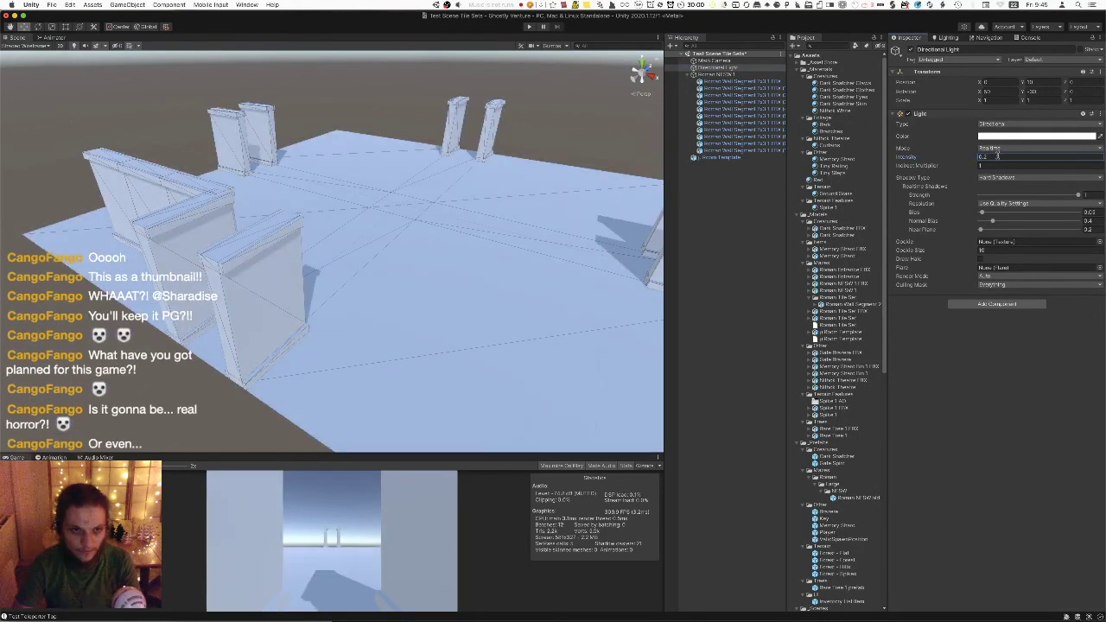
# Duplicate the end segment of the perpendicular wall run and extend the run toward the floor's corner.
pyautogui.click(374, 189)
pyautogui.moveTo(374, 189); pyautogui.dragTo(155, 139, button='right')
pyautogui.moveTo(304, 180); pyautogui.dragTo(329, 207, button='right')
pyautogui.click(333, 227)
pyautogui.press('super+d')
pyautogui.moveTo(328, 205)
pyautogui.mouseDown()
pyautogui.moveTo(395, 201)
pyautogui.moveTo(373, 189)
pyautogui.moveTo(352, 240)
pyautogui.moveTo(328, 210)
pyautogui.mouseUp()
# Try placing one more wall segment copy beside the end of the run and delete it.
pyautogui.click(329, 207)
pyautogui.press('super+d')
pyautogui.moveTo(381, 187); pyautogui.dragTo(441, 221)
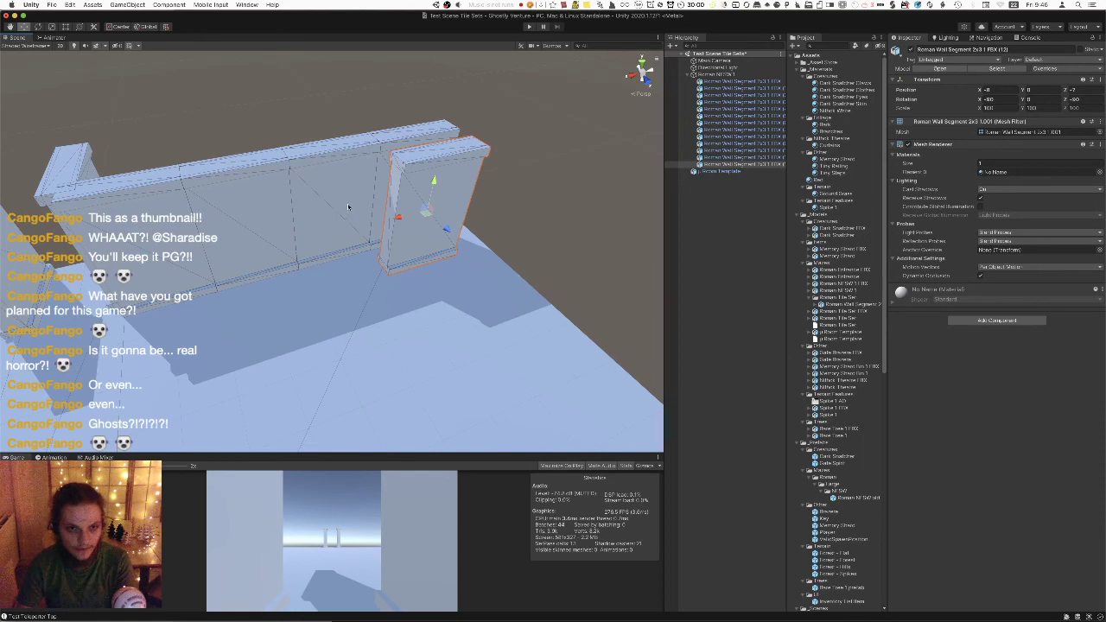
pyautogui.press('super+BackSpace')
# Duplicate the four-segment wall run, turn the copies perpendicular to it and move them along the adjacent side to close the corner.
pyautogui.click(395, 182)
pyautogui.keyDown('shift'); pyautogui.click(396, 183); pyautogui.keyUp('shift')
pyautogui.keyDown('alt'); pyautogui.moveTo(396, 183); pyautogui.dragTo(392, 234); pyautogui.keyUp('alt')
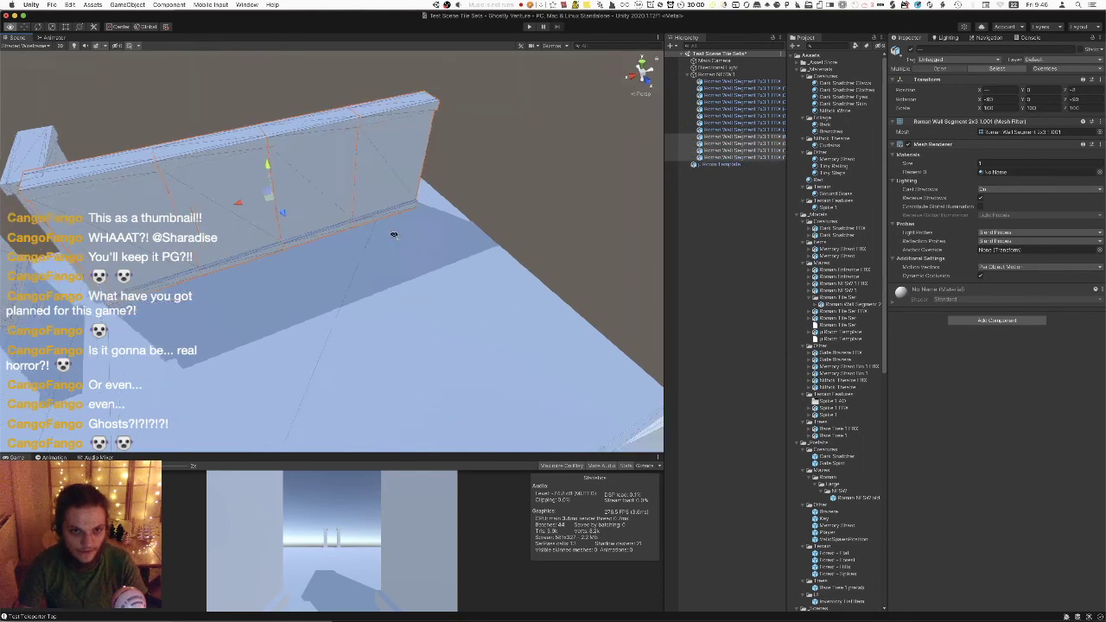
pyautogui.scroll(-5, 393, 234)
pyautogui.press('super+d')
pyautogui.moveTo(305, 234); pyautogui.dragTo(452, 309)
pyautogui.press('e')
pyautogui.press('w')
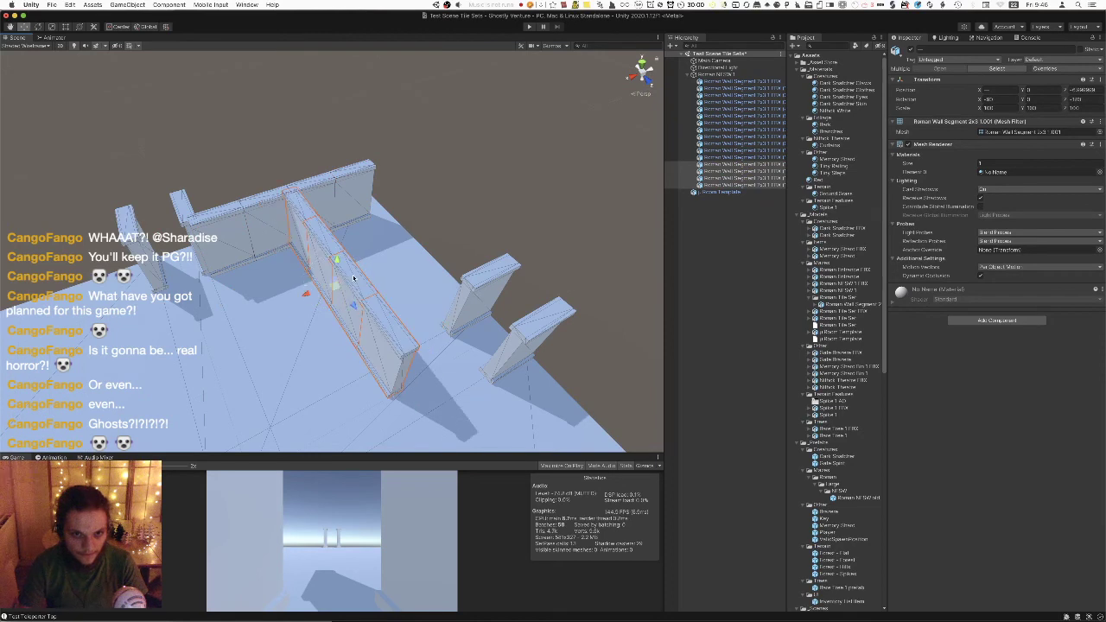
pyautogui.moveTo(338, 293); pyautogui.dragTo(392, 241)
pyautogui.moveTo(392, 241); pyautogui.dragTo(403, 222, button='right')
# Examine the corner where the two wall runs meet from inside, above and a distance.
pyautogui.click(452, 187)
pyautogui.press('w')
pyautogui.moveTo(452, 188); pyautogui.dragTo(528, 165, button='right')
pyautogui.press('s')
pyautogui.press('a')
pyautogui.press('a')
pyautogui.press('d')
pyautogui.press('a')
pyautogui.press('d')
pyautogui.press('w')
pyautogui.moveTo(383, 234); pyautogui.dragTo(364, 380, button='right')
pyautogui.press('s')
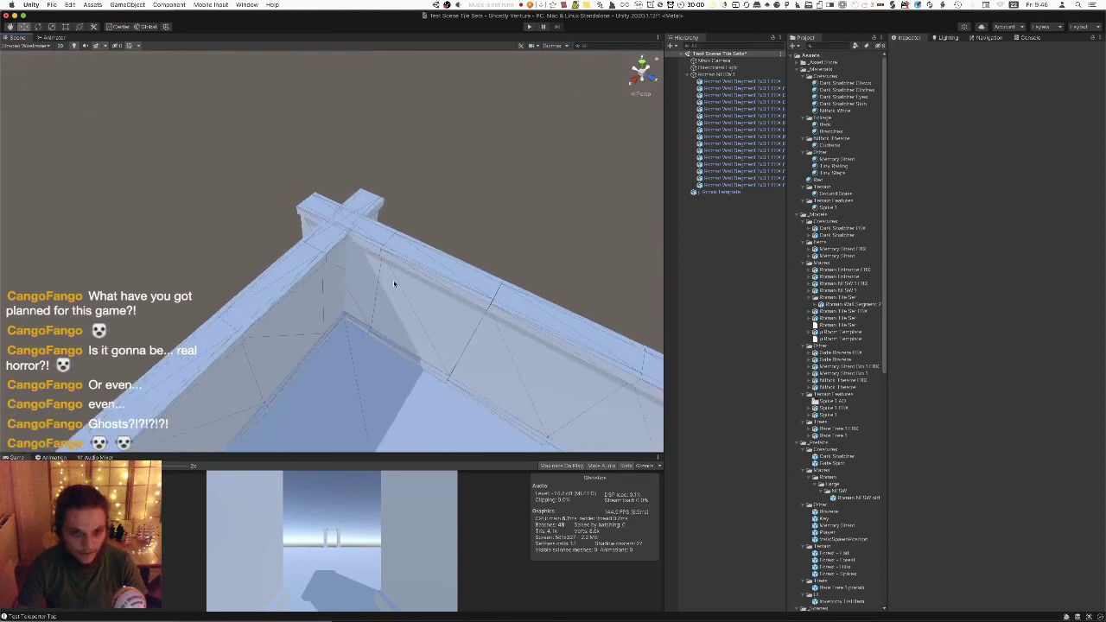
pyautogui.moveTo(402, 259)
pyautogui.mouseDown(button='right')
pyautogui.moveTo(415, 279)
pyautogui.moveTo(399, 242)
pyautogui.mouseUp(button='right')
pyautogui.press('w')
pyautogui.moveTo(370, 192); pyautogui.dragTo(403, 216, button='right')
pyautogui.press('s')
pyautogui.press('w')
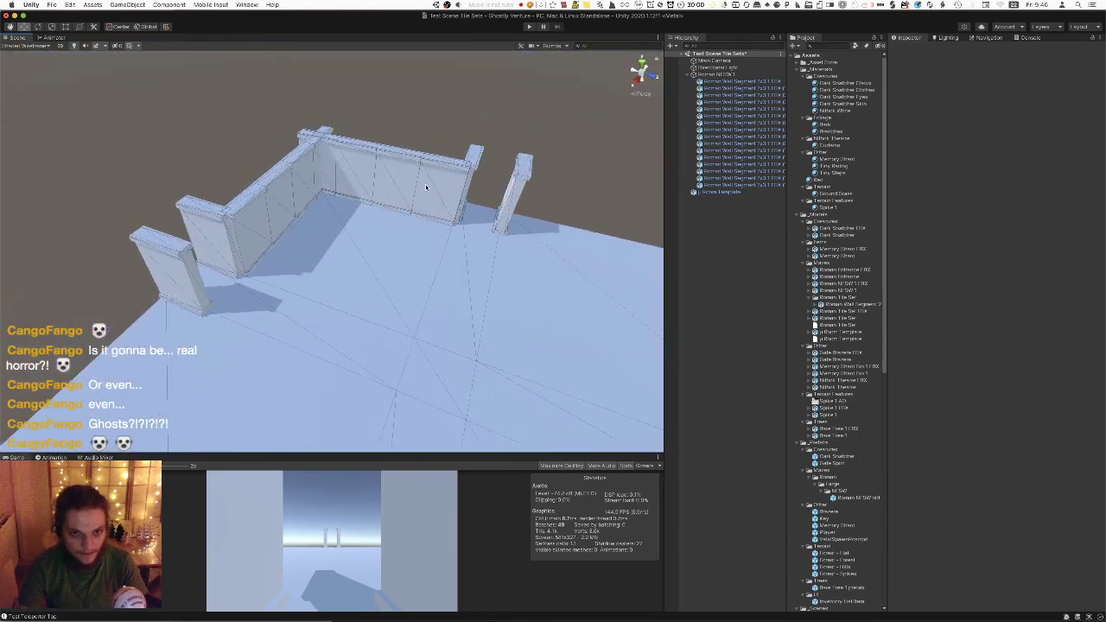
# Duplicate the eight wall segments of the finished corner and rotate and move the copies into an adjacent corner of the room.
pyautogui.click(437, 184)
pyautogui.keyDown('shift'); pyautogui.click(393, 179); pyautogui.keyUp('shift')
pyautogui.keyDown('shift'); pyautogui.click(344, 174); pyautogui.keyUp('shift')
pyautogui.keyDown('shift'); pyautogui.click(316, 165); pyautogui.keyUp('shift')
pyautogui.keyDown('shift'); pyautogui.click(306, 171); pyautogui.keyUp('shift')
pyautogui.keyDown('shift'); pyautogui.click(293, 180); pyautogui.keyUp('shift')
pyautogui.keyDown('shift'); pyautogui.click(278, 191); pyautogui.keyUp('shift')
pyautogui.keyDown('shift'); pyautogui.click(253, 222); pyautogui.keyUp('shift')
pyautogui.moveTo(277, 227); pyautogui.dragTo(294, 199, button='right')
pyautogui.press('s')
pyautogui.press('super+d')
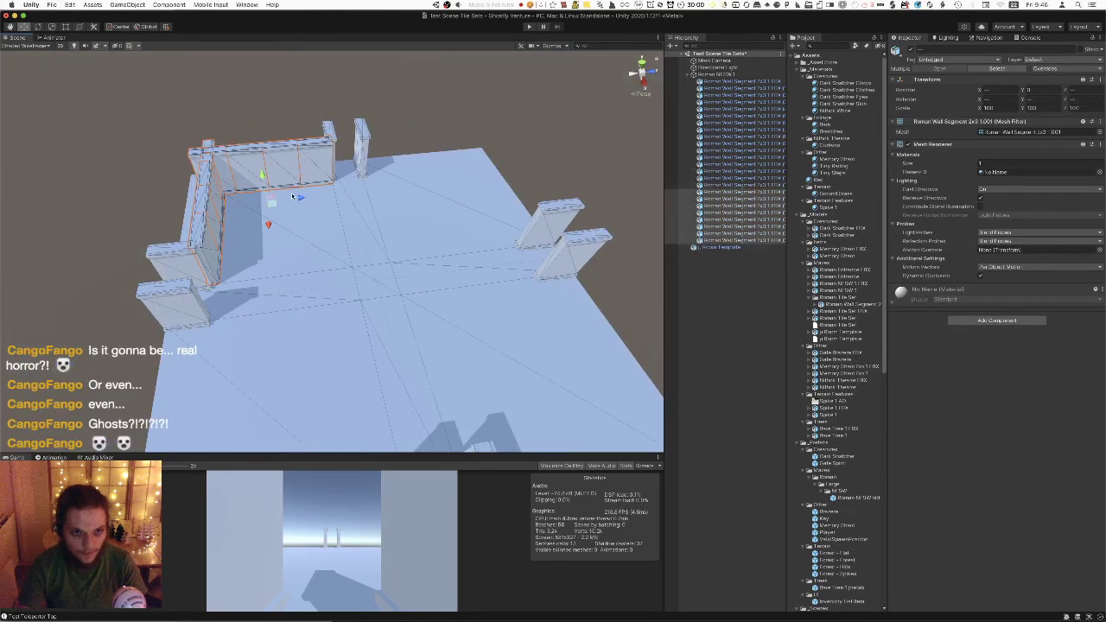
pyautogui.moveTo(300, 201); pyautogui.dragTo(334, 211)
pyautogui.press('e')
# Duplicate the eight-segment corner again and rotate and move this second copy into another open corner of the room.
pyautogui.moveTo(391, 246); pyautogui.dragTo(581, 227, button='right')
pyautogui.press('a')
pyautogui.press('s')
pyautogui.press('w')
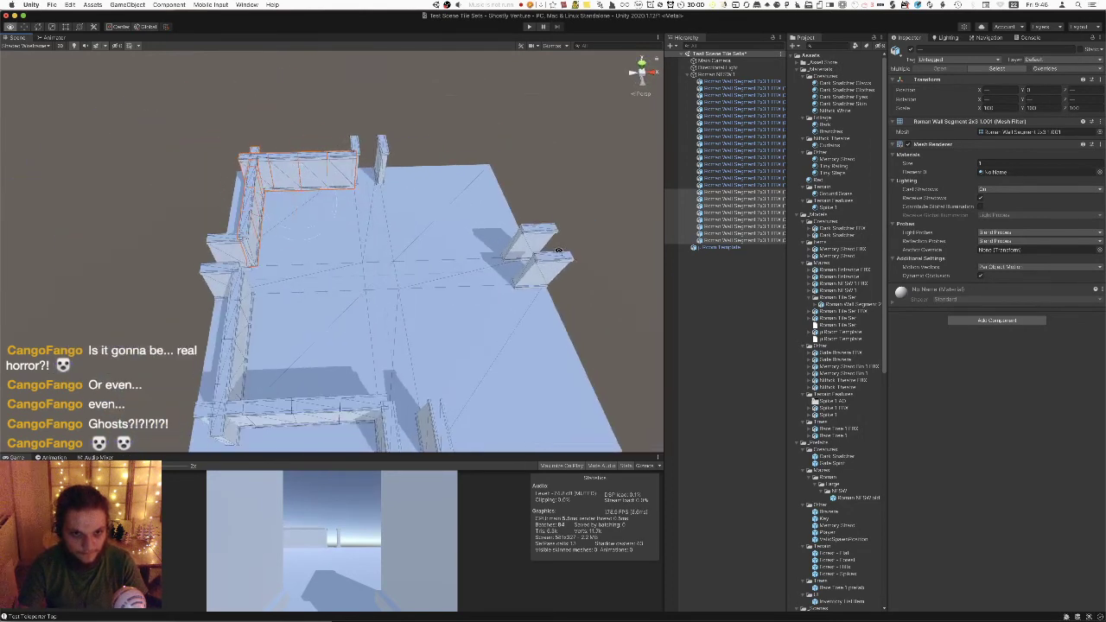
pyautogui.press('w')
pyautogui.press('super+d')
pyautogui.moveTo(332, 201); pyautogui.dragTo(356, 216)
pyautogui.press('e')
pyautogui.press('w')
pyautogui.moveTo(490, 198); pyautogui.dragTo(474, 202)
# Duplicate the corner walls a third time and place the copy in the last open corner, completing the room outline.
pyautogui.keyDown('alt'); pyautogui.moveTo(353, 254); pyautogui.dragTo(646, 251); pyautogui.keyUp('alt')
pyautogui.press('super+d')
pyautogui.moveTo(262, 240); pyautogui.dragTo(415, 199)
pyautogui.press('w')
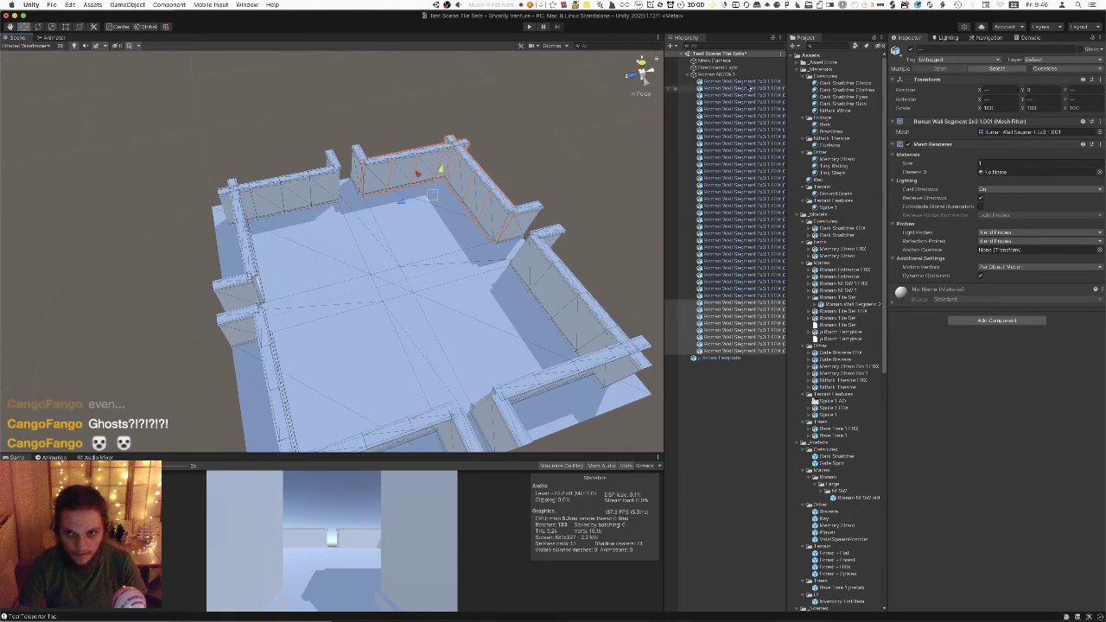
# Add a Box Collider to all Roman wall segments at once.
pyautogui.keyDown('shift'); pyautogui.click(746, 82); pyautogui.keyUp('shift')
pyautogui.click(957, 322)
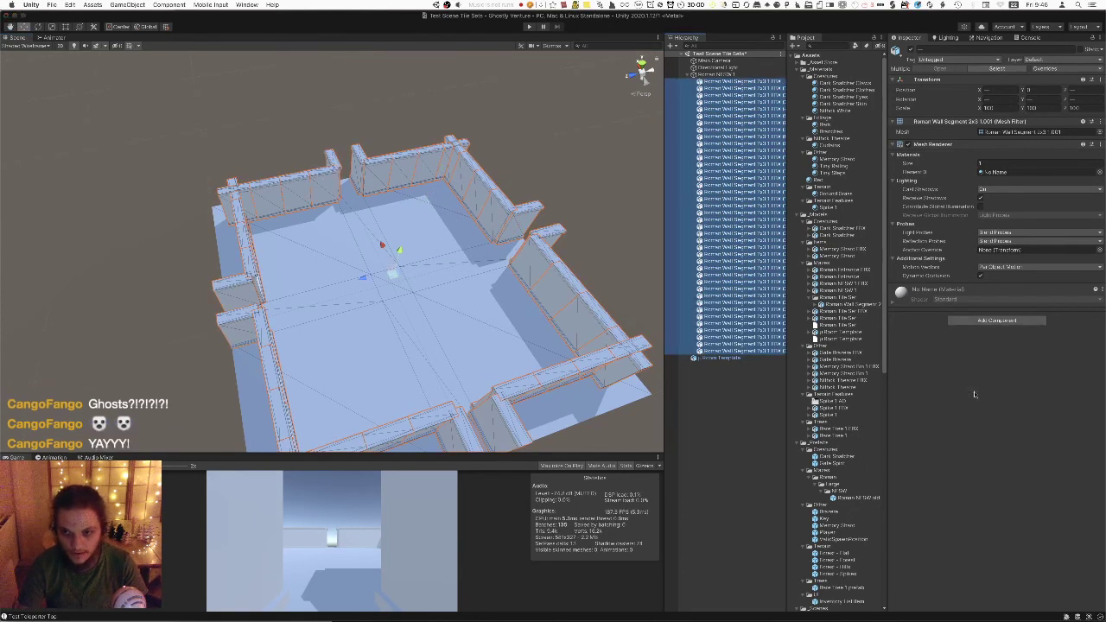
pyautogui.click(981, 428)
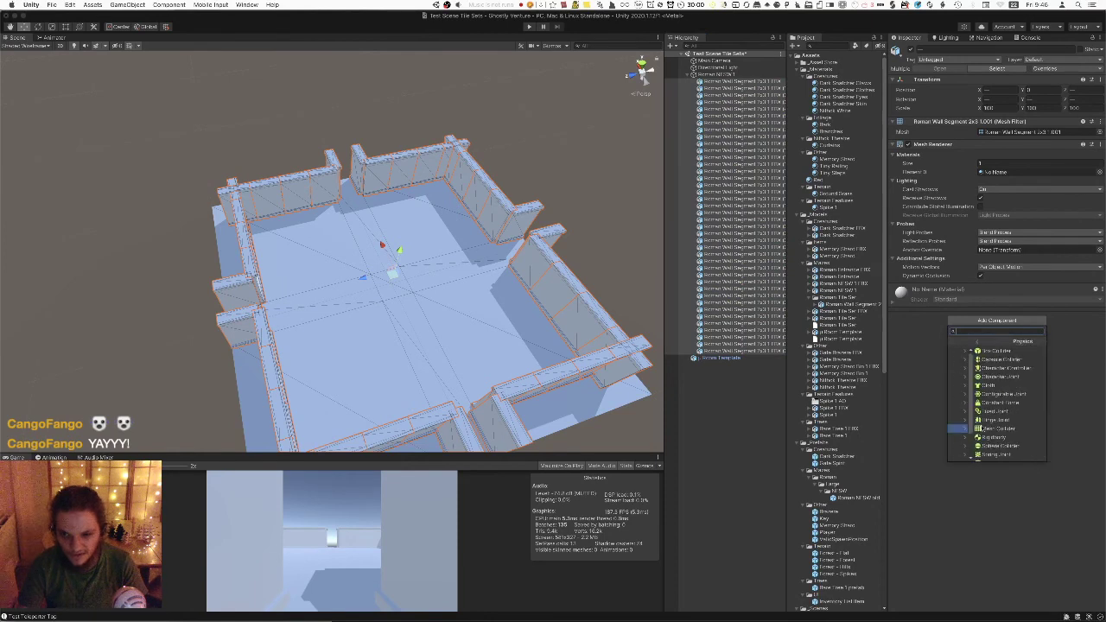
pyautogui.click(973, 351)
pyautogui.scroll(10, 395, 173)
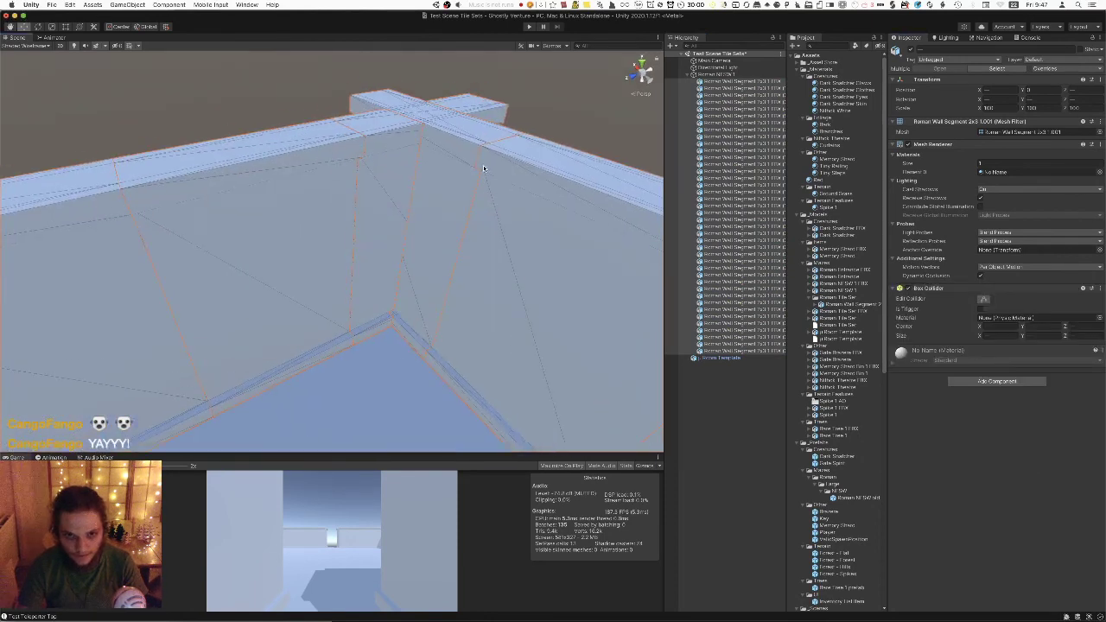
# Try adjusting the X size of the Box Collider on one corner wall segment while checking its fit.
pyautogui.click(707, 157)
pyautogui.press('f')
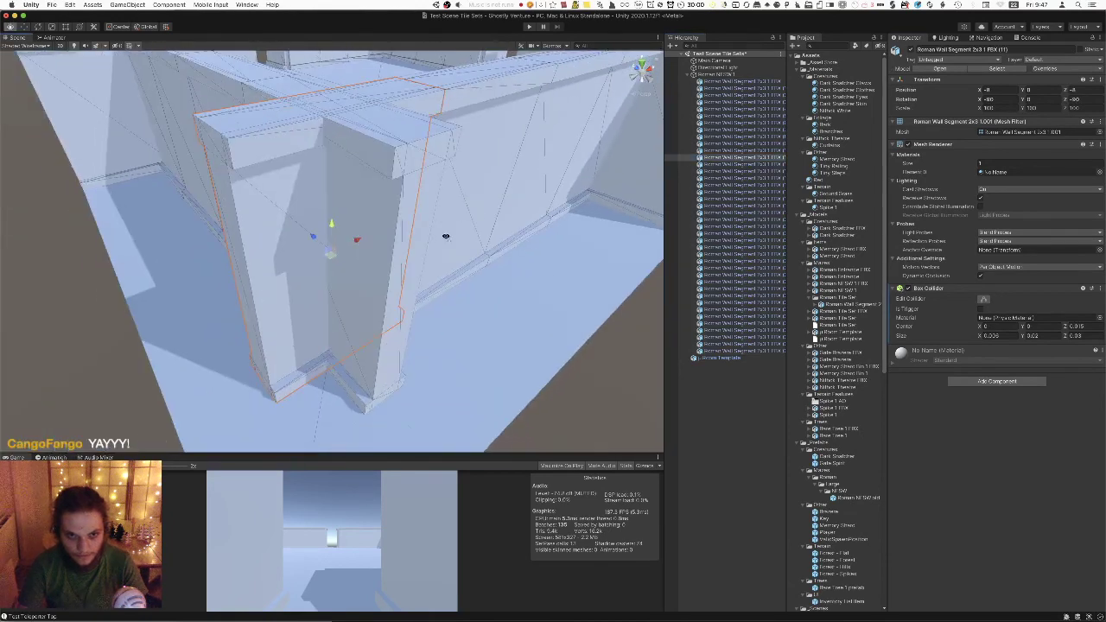
pyautogui.keyDown('alt'); pyautogui.moveTo(446, 236); pyautogui.dragTo(508, 115); pyautogui.keyUp('alt')
pyautogui.moveTo(508, 115); pyautogui.dragTo(523, 213, button='right')
pyautogui.moveTo(982, 336); pyautogui.dragTo(994, 338)
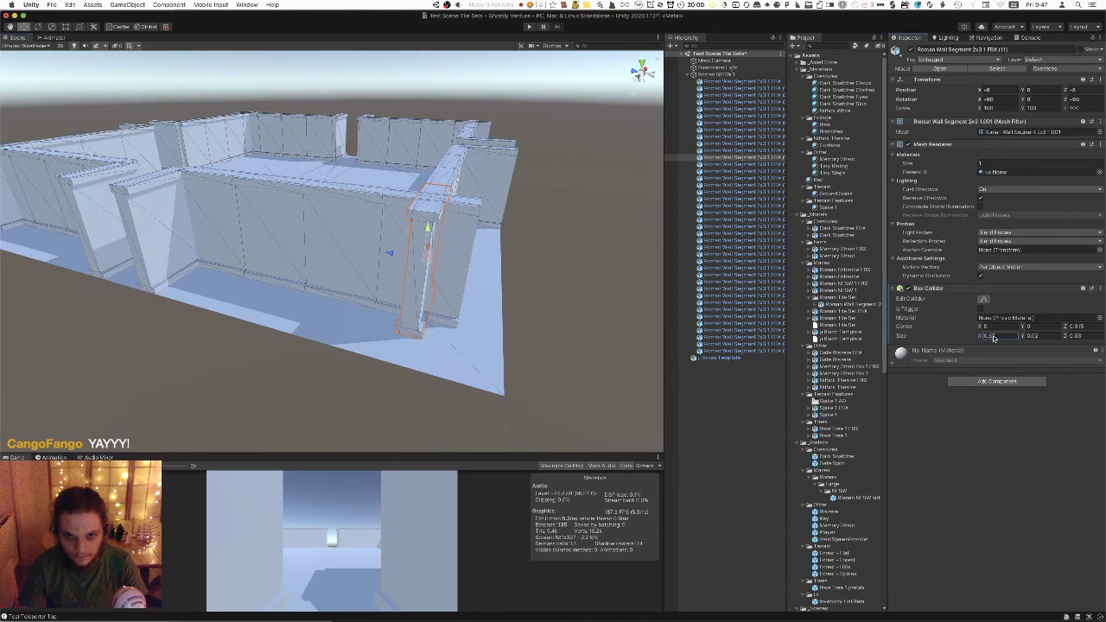
pyautogui.moveTo(1104, 343)
pyautogui.mouseDown()
pyautogui.moveTo(1104, 300)
pyautogui.moveTo(1105, 335)
pyautogui.mouseUp()
pyautogui.keyDown('alt'); pyautogui.moveTo(624, 300); pyautogui.dragTo(489, 295); pyautogui.keyUp('alt')
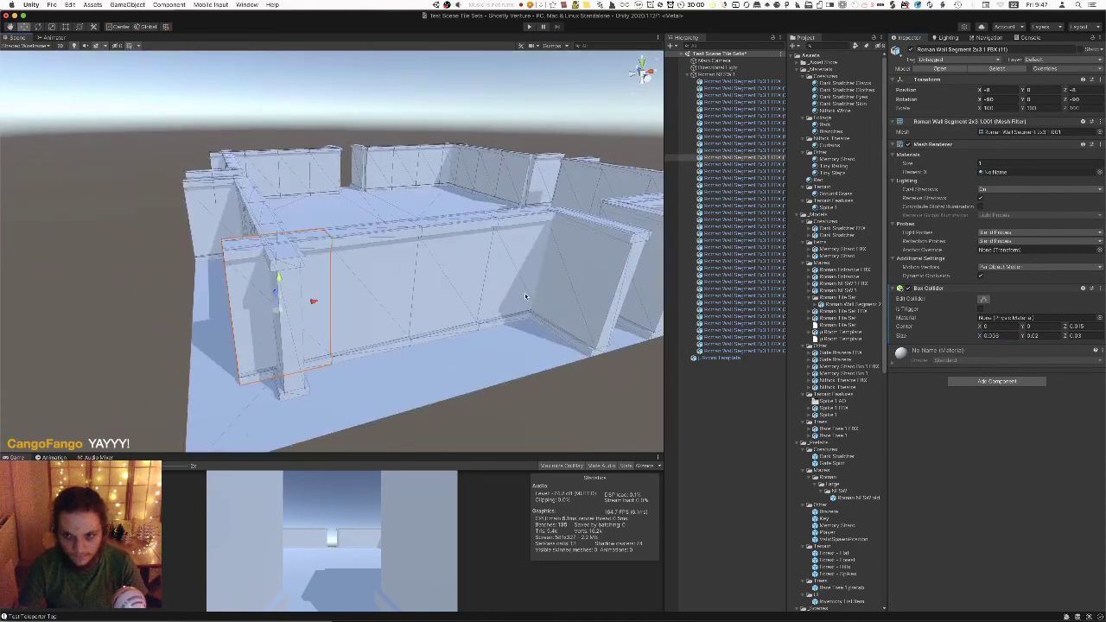
# Undo the collider changes back to all wall segments selected without a Box Collider.
pyautogui.press('super+z')
pyautogui.press('super+z')
pyautogui.press('super+z')
# Add a Mesh Collider to all wall segments and enable its Convex option.
pyautogui.click(1020, 321)
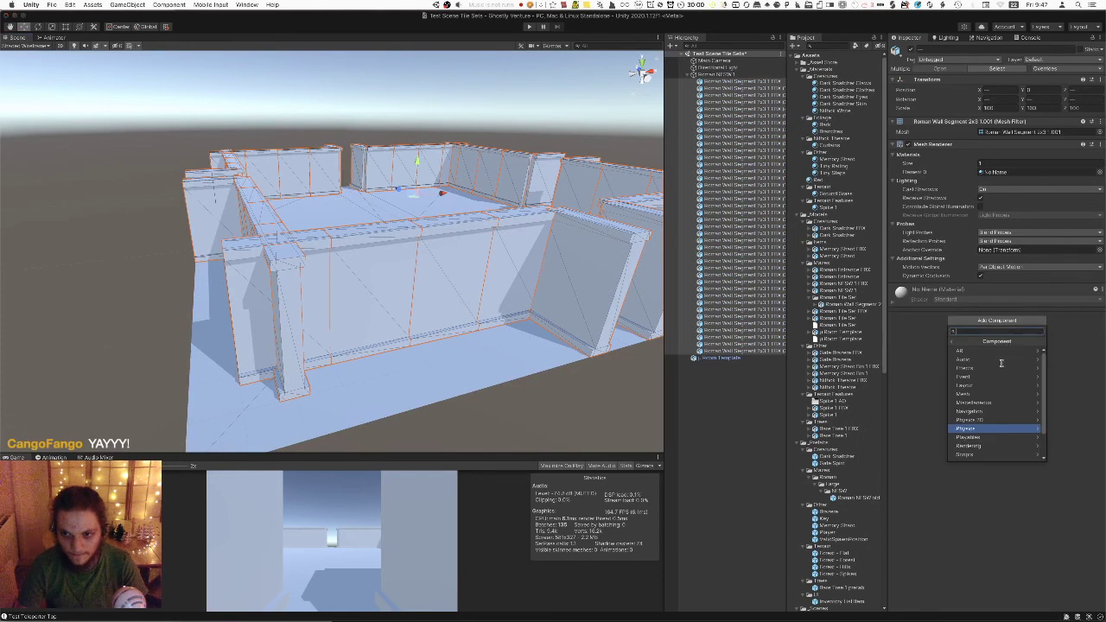
pyautogui.click(988, 428)
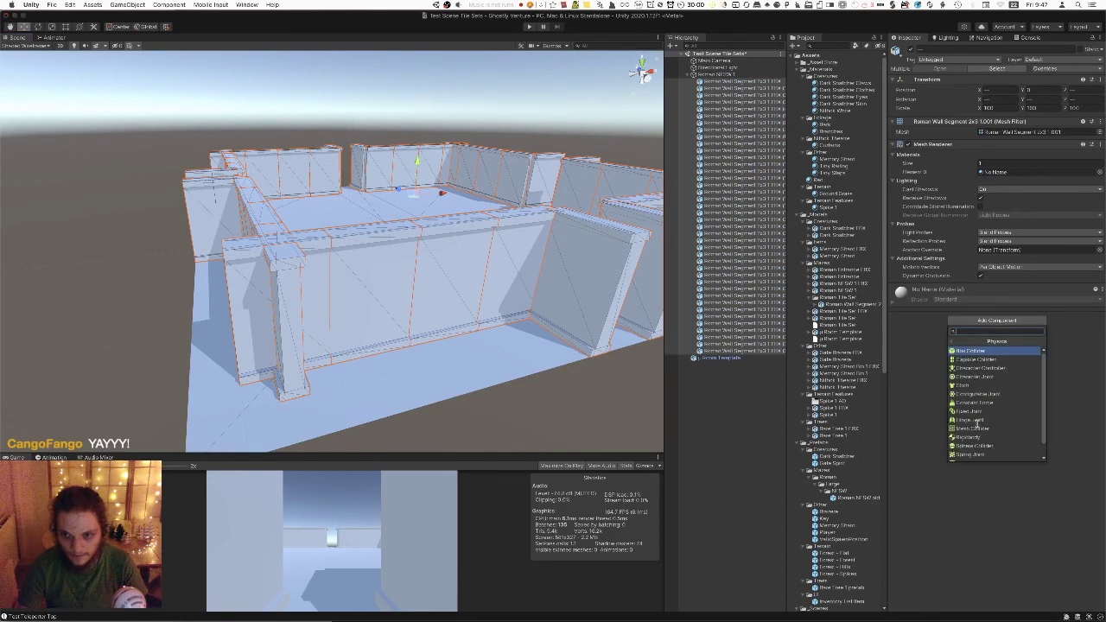
pyautogui.click(981, 429)
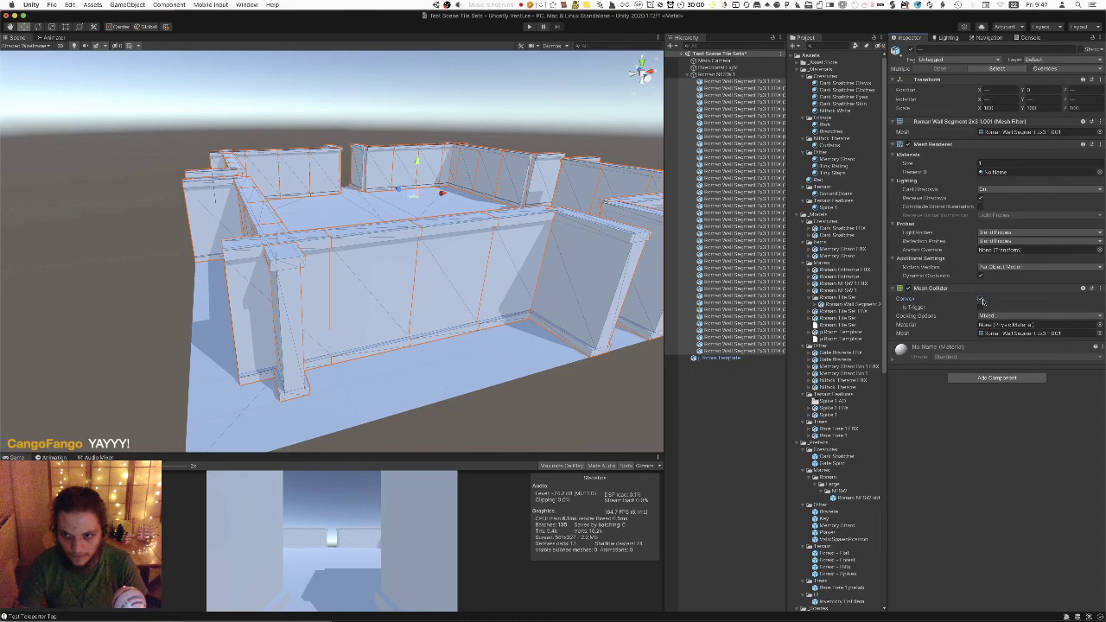
pyautogui.click(982, 299)
# Examine the convex Mesh Collider's outline on the entrance wall segment.
pyautogui.moveTo(459, 262); pyautogui.dragTo(473, 225, button='right')
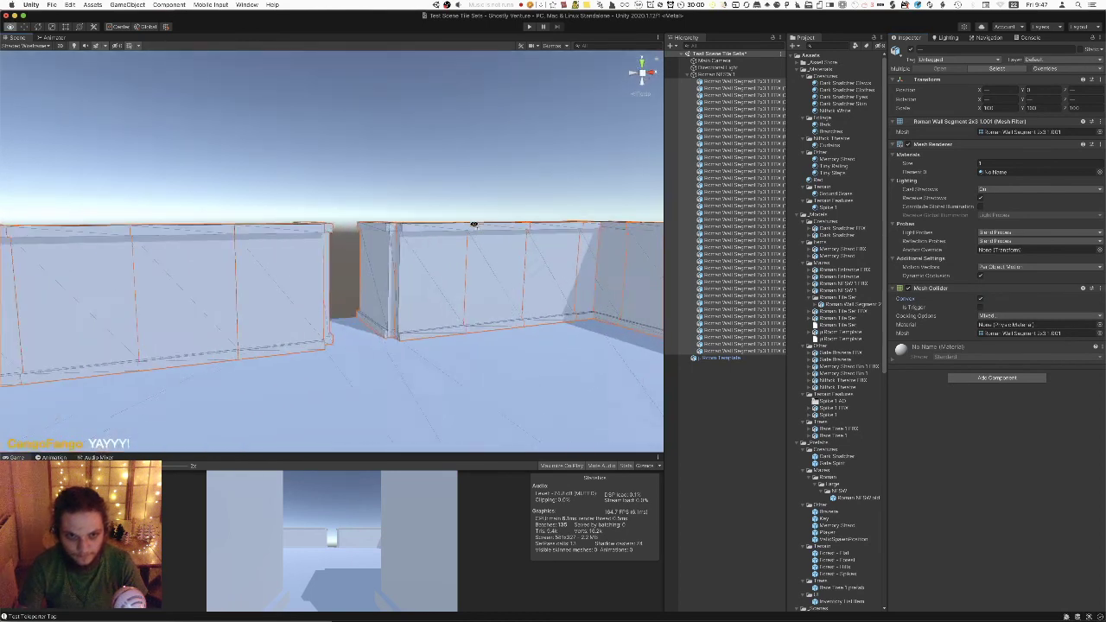
pyautogui.scroll(5, 474, 225)
pyautogui.click(365, 257)
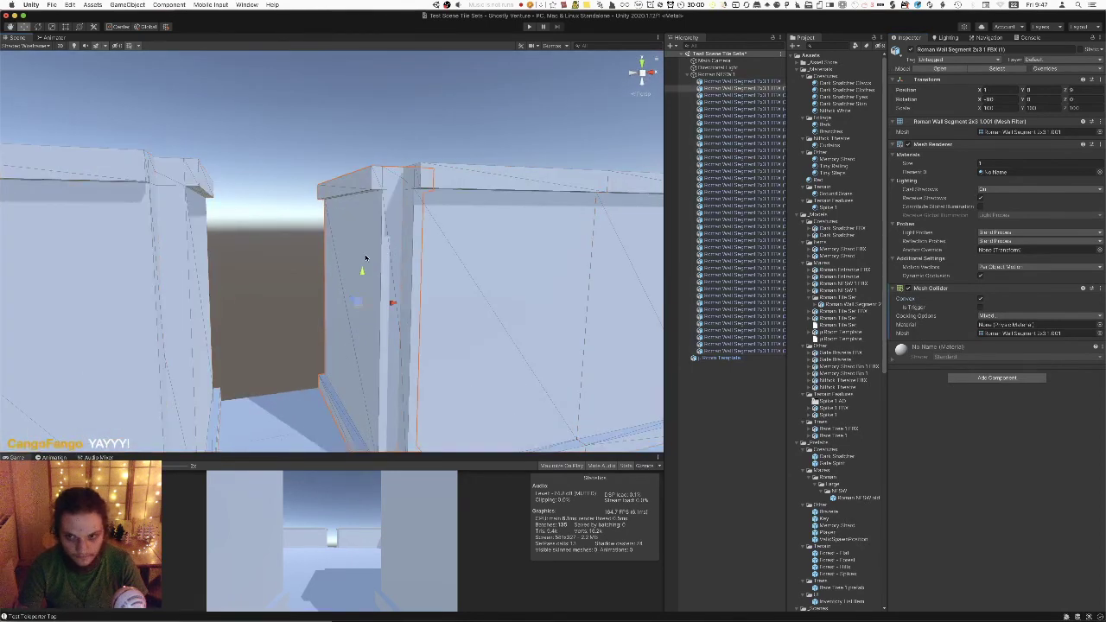
pyautogui.click(419, 240)
pyautogui.click(377, 245)
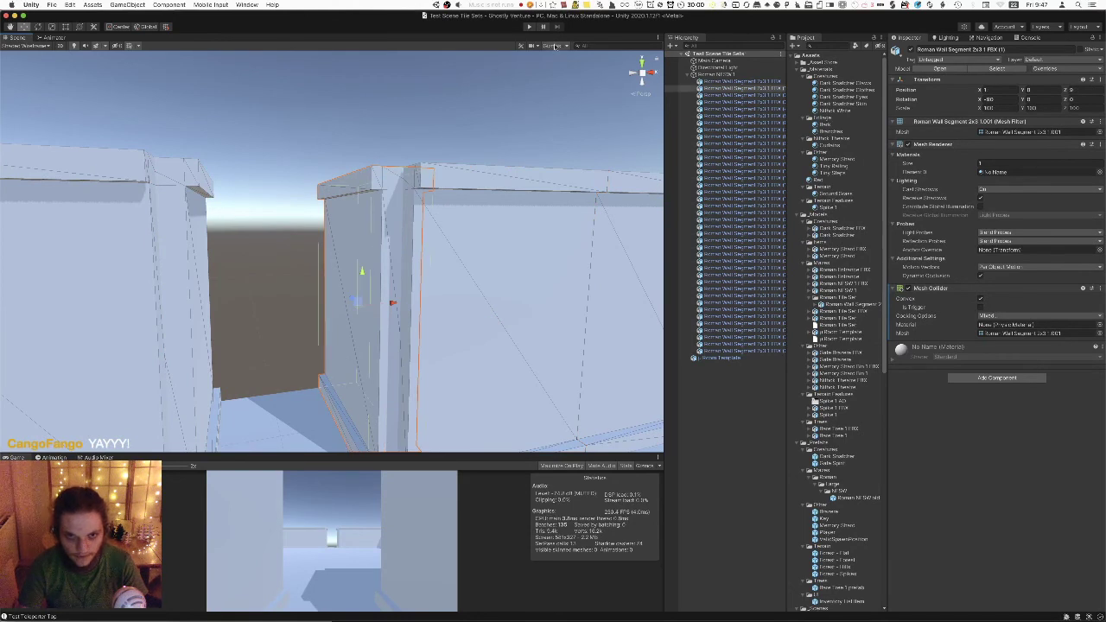
pyautogui.moveTo(481, 109); pyautogui.dragTo(434, 161, button='right')
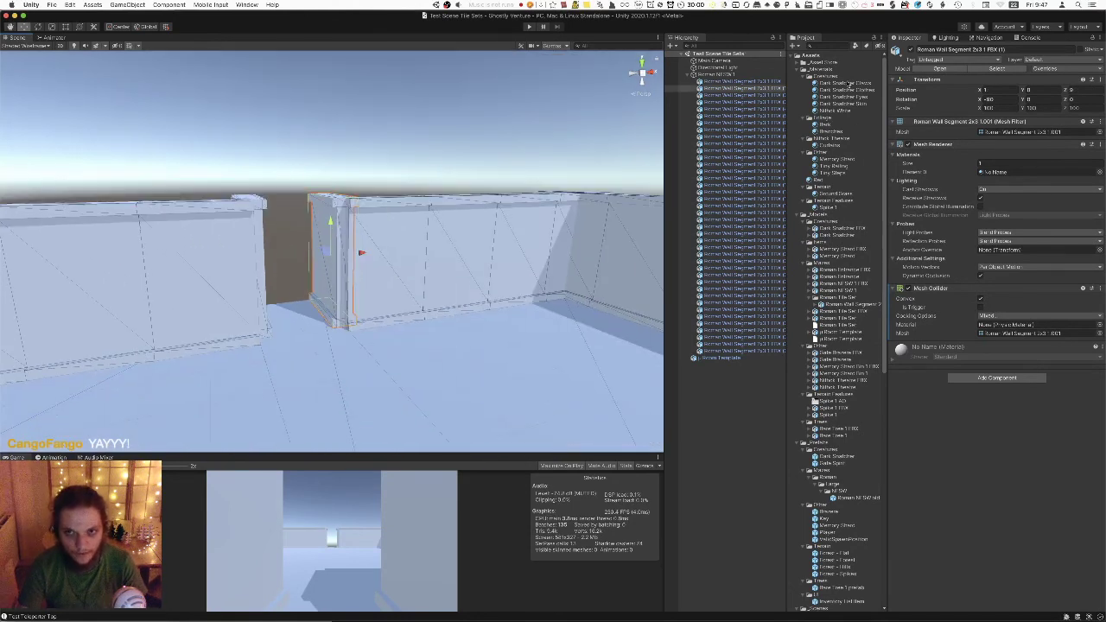
# Replace the Mesh Collider on all Roman wall segments with a Box Collider.
pyautogui.click(734, 81)
pyautogui.keyDown('shift'); pyautogui.click(735, 350); pyautogui.keyUp('shift')
pyautogui.click(981, 298)
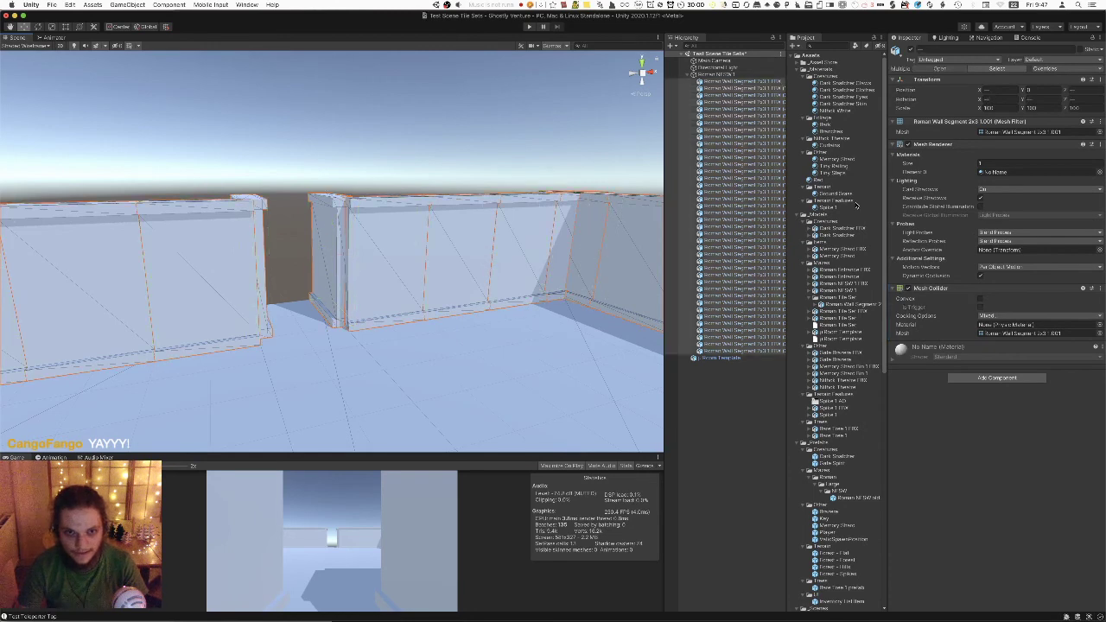
pyautogui.click(986, 321)
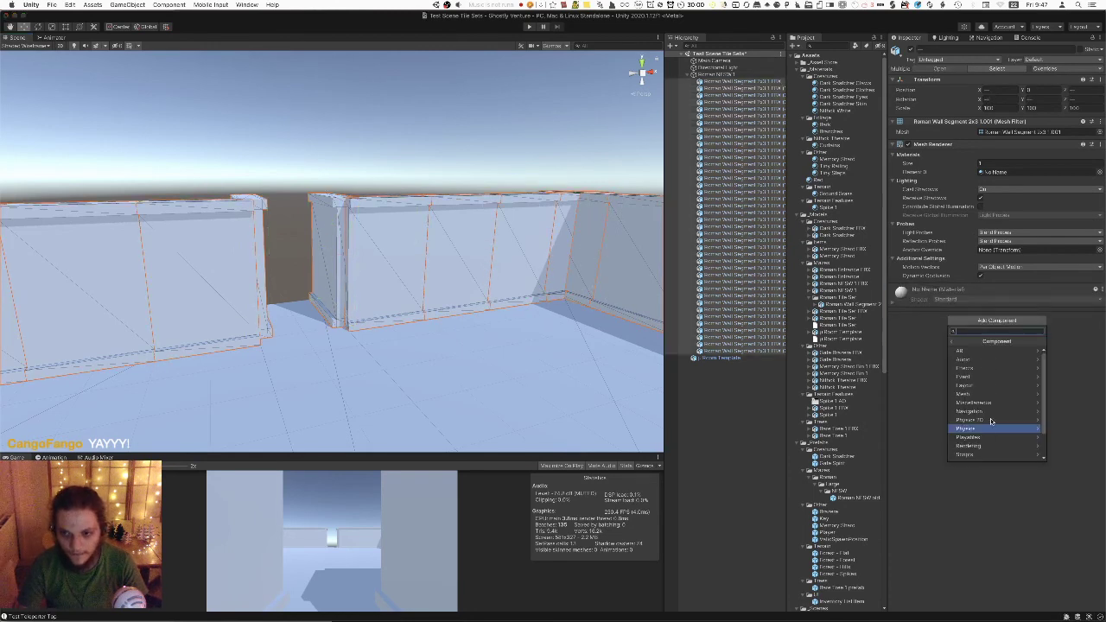
pyautogui.click(987, 429)
pyautogui.click(979, 352)
# Duplicate the Room Template floor plane and place the copy inside the Roman NESW 1 group.
pyautogui.moveTo(516, 275); pyautogui.dragTo(658, 273, button='right')
pyautogui.keyDown('alt'); pyautogui.moveTo(657, 273); pyautogui.dragTo(596, 275); pyautogui.keyUp('alt')
pyautogui.click(471, 143)
pyautogui.keyDown('alt'); pyautogui.moveTo(472, 143); pyautogui.dragTo(473, 203); pyautogui.keyUp('alt')
pyautogui.scroll(-5, 464, 212)
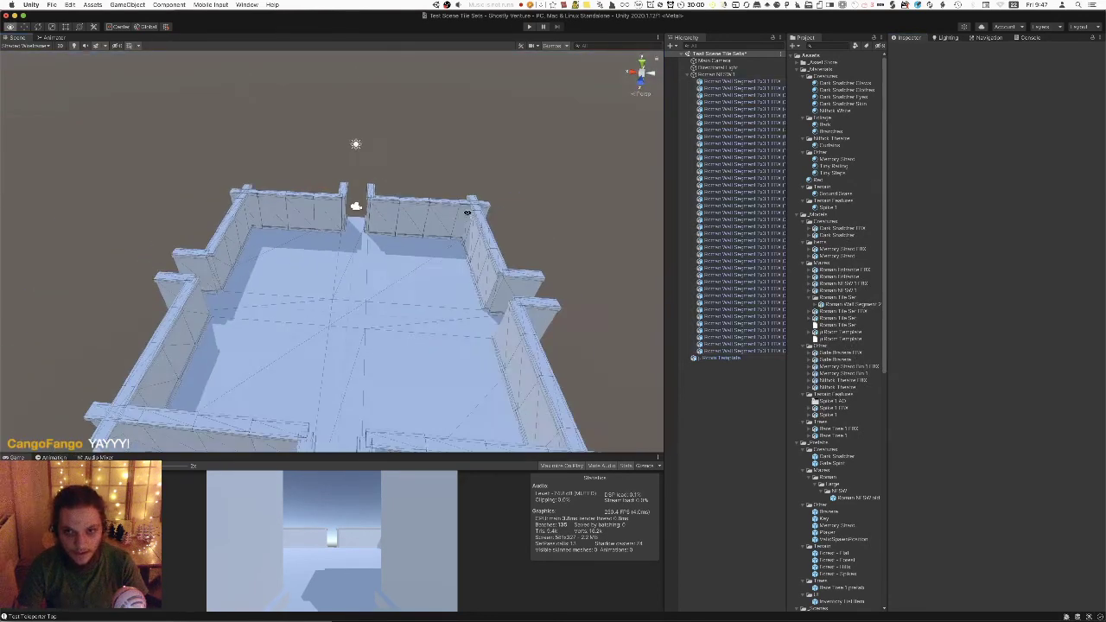
pyautogui.click(723, 357)
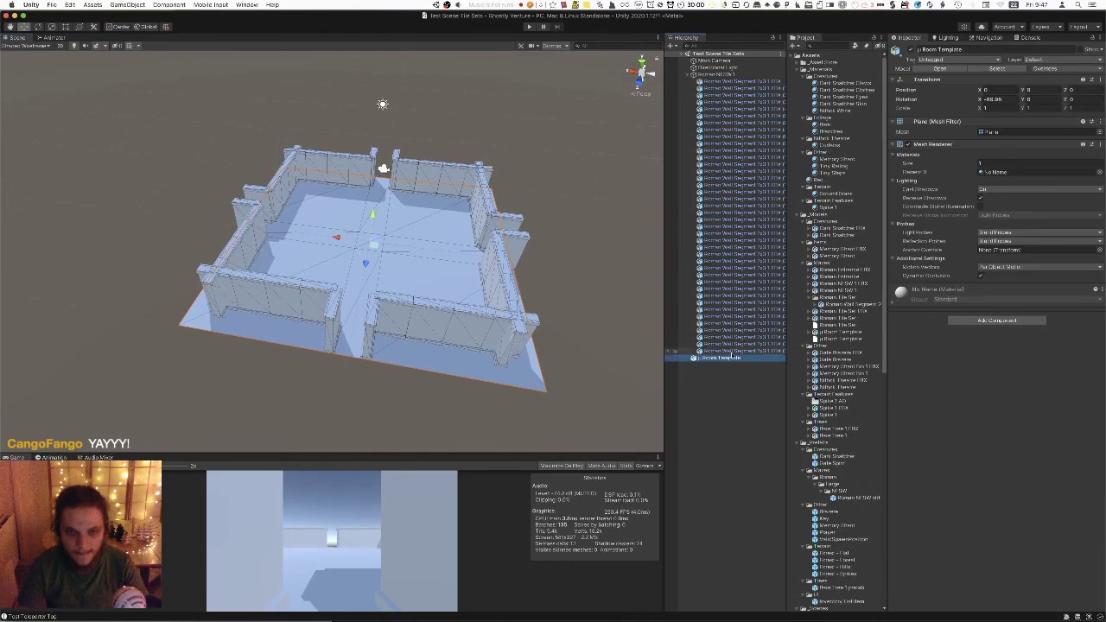
pyautogui.press('f')
pyautogui.press('super+d')
pyautogui.moveTo(754, 365); pyautogui.dragTo(761, 352)
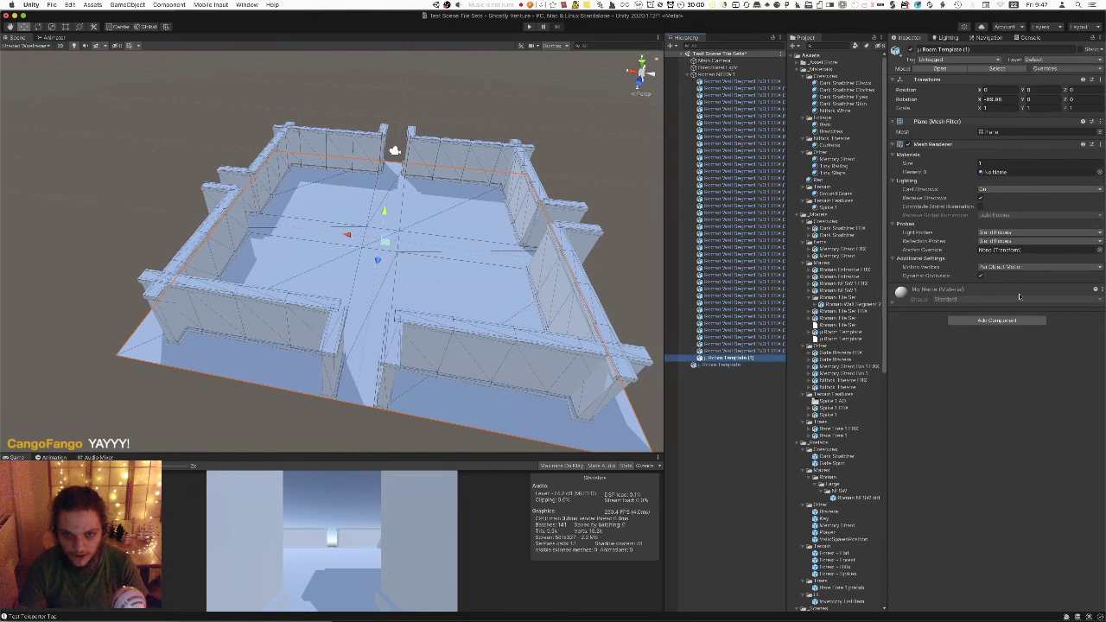
# Add a Box Collider to the Room Template floor copy and set its Z size to 0.1.
pyautogui.click(1001, 320)
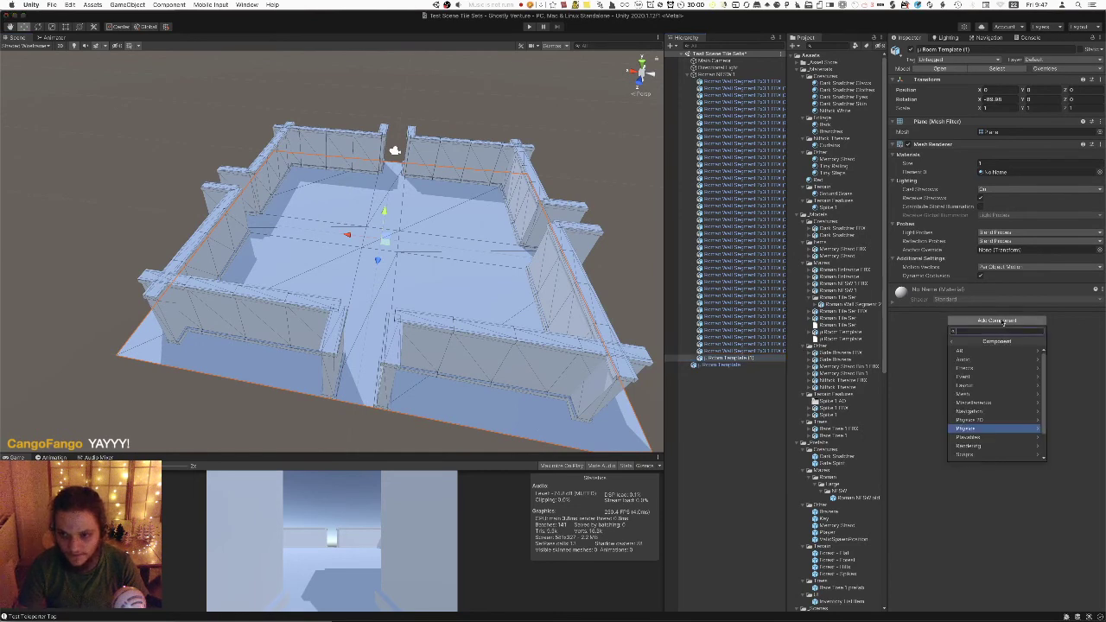
pyautogui.click(992, 430)
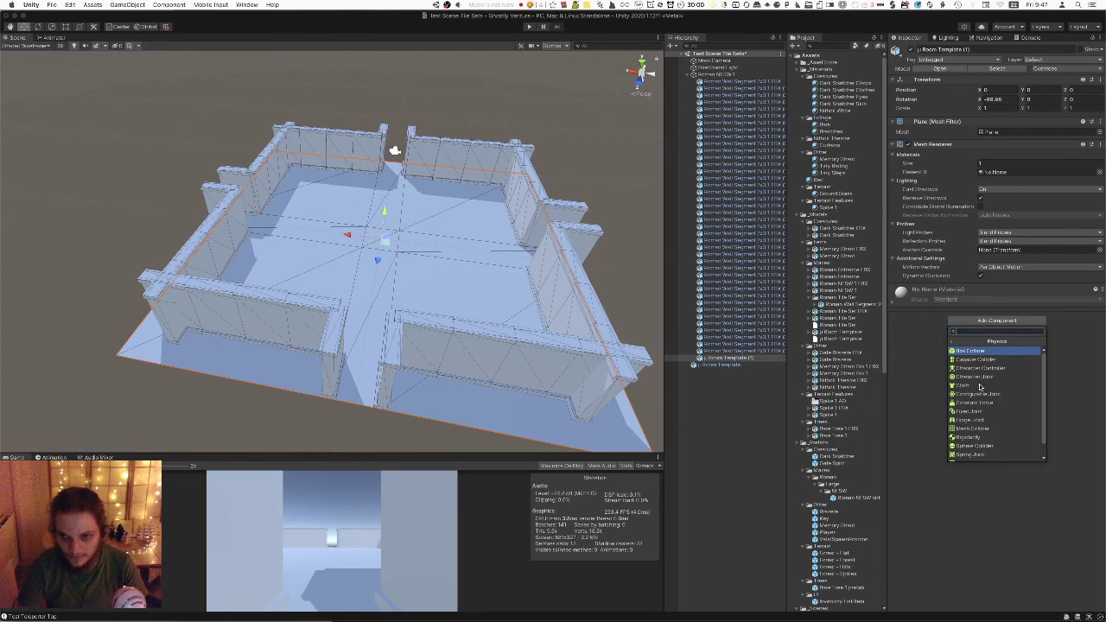
pyautogui.click(976, 353)
pyautogui.press('w')
pyautogui.moveTo(410, 250); pyautogui.dragTo(434, 179, button='right')
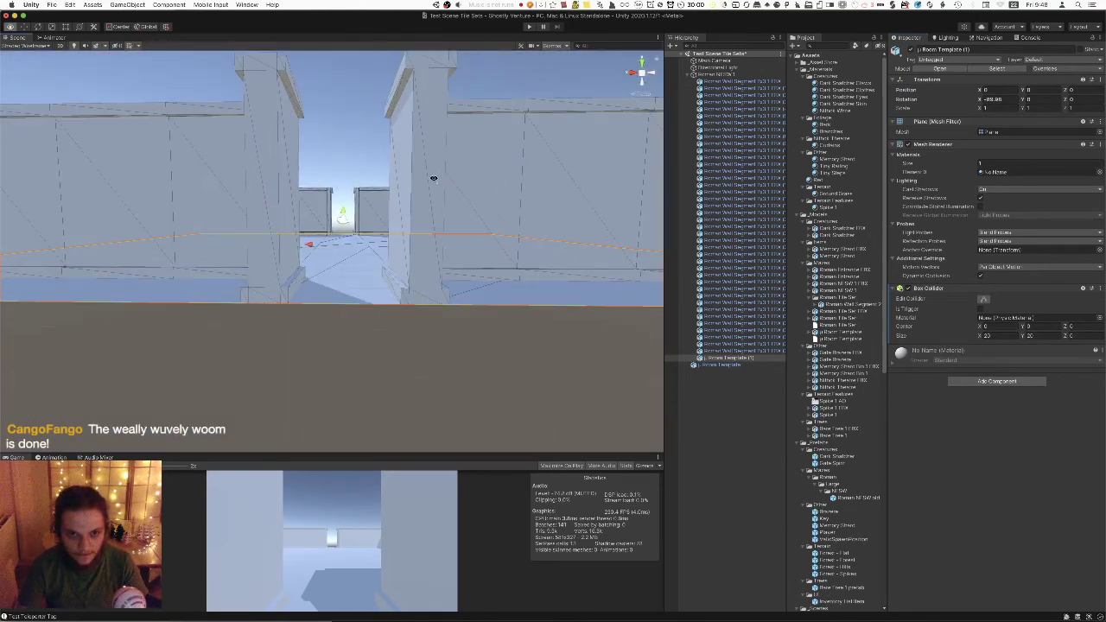
pyautogui.write('.1')
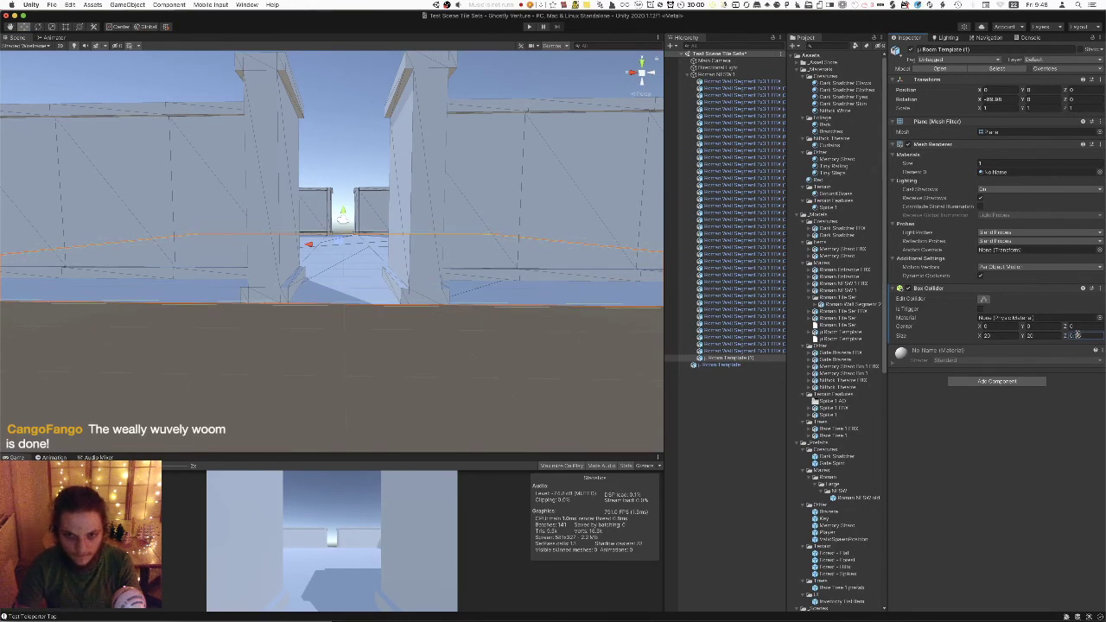
pyautogui.write('0.1')
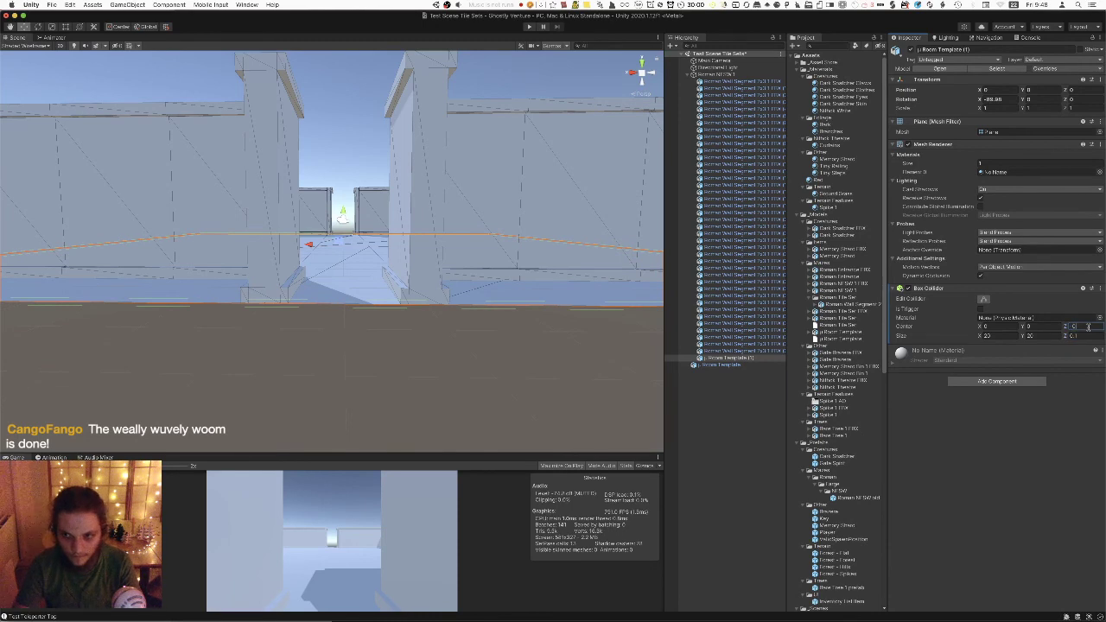
# Set the Z center of the floor's Box Collider to -0.05 and save the scene.
pyautogui.click(1089, 327)
pyautogui.write('-0.5')
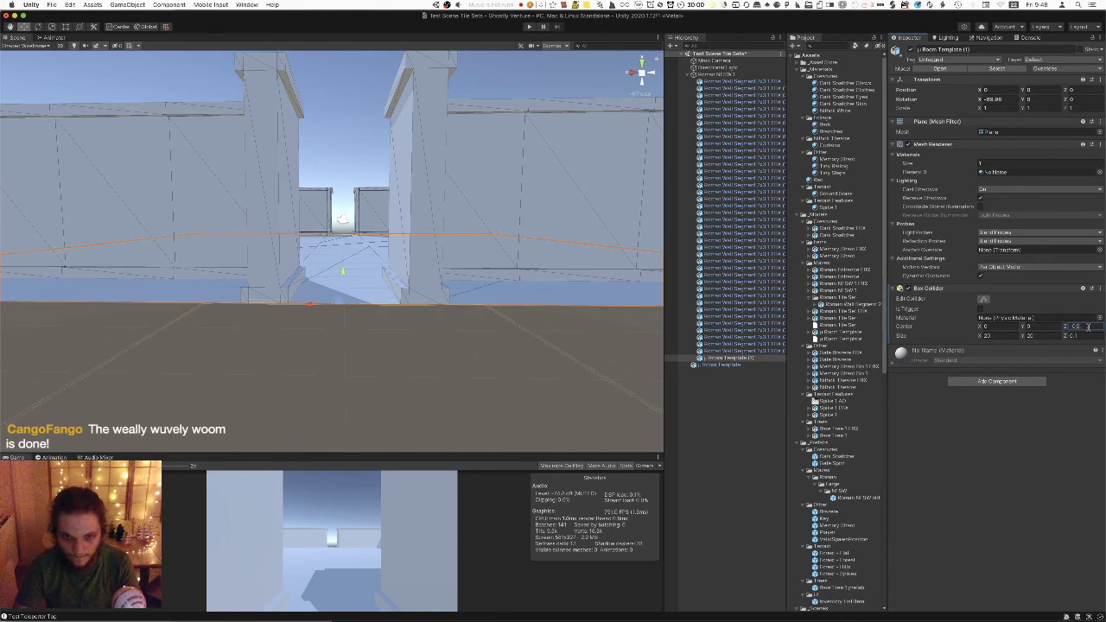
pyautogui.press('BackSpace')
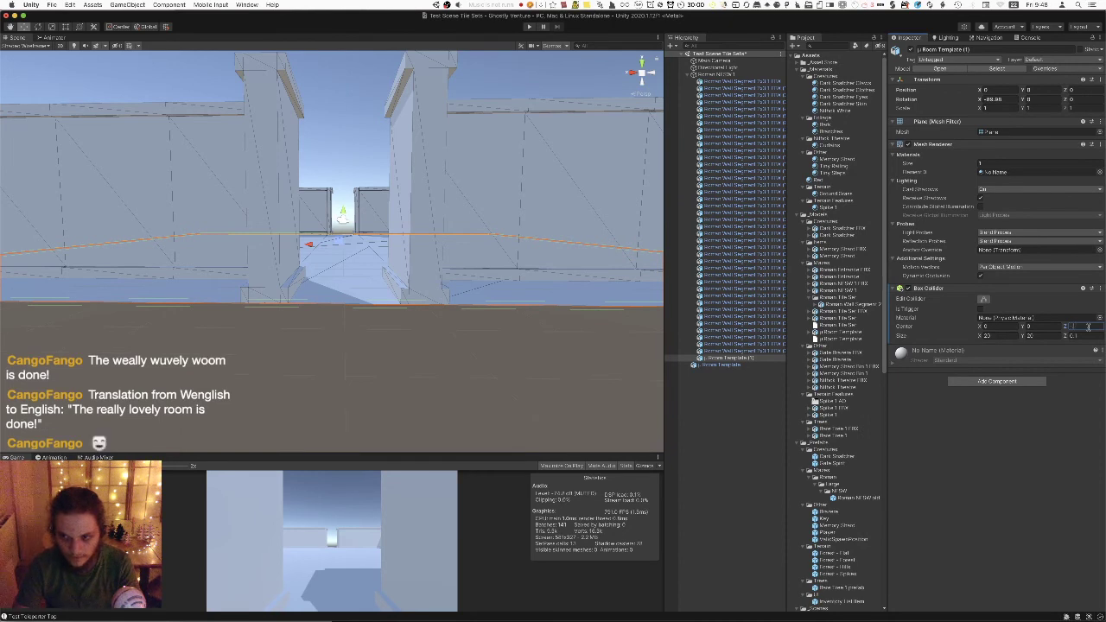
pyautogui.write('5')
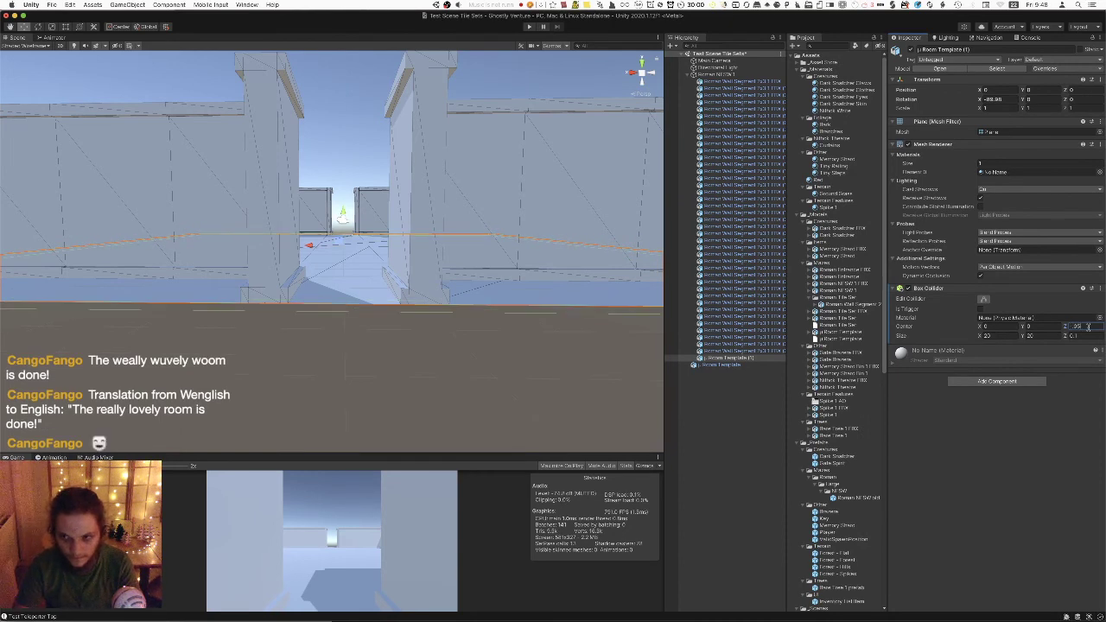
pyautogui.keyDown('alt'); pyautogui.moveTo(317, 244); pyautogui.dragTo(311, 260); pyautogui.keyUp('alt')
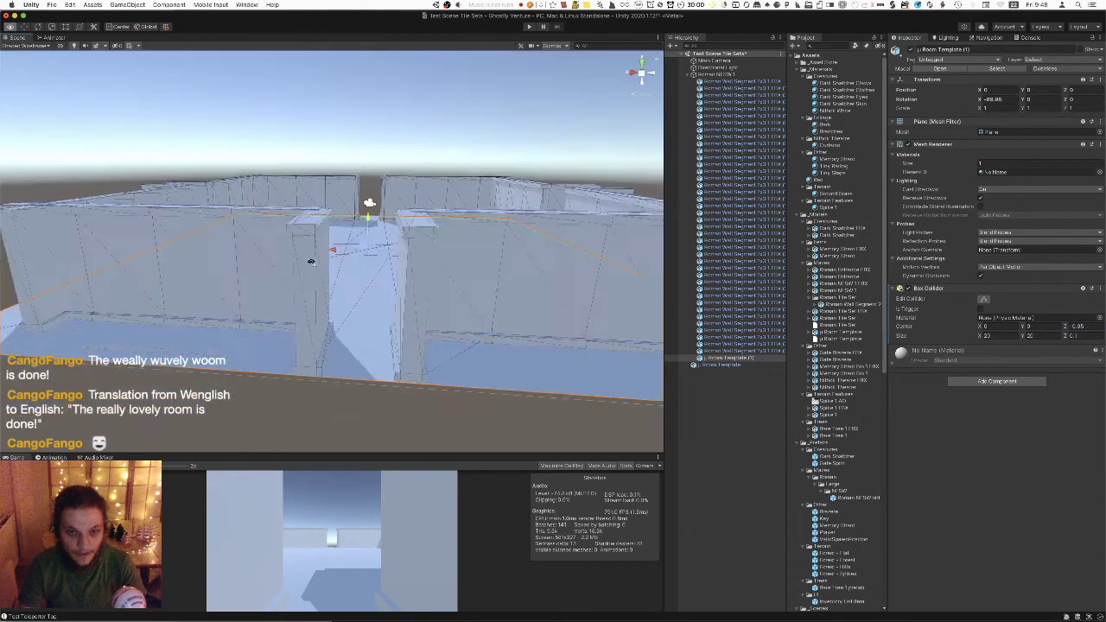
pyautogui.scroll(-5, 363, 231)
pyautogui.click(366, 230)
pyautogui.keyDown('alt'); pyautogui.moveTo(365, 229); pyautogui.dragTo(355, 210); pyautogui.keyUp('alt')
pyautogui.scroll(4, 313, 233)
pyautogui.press('super+s')
# Store the Roman NESW 1 group as a prefab in the NESW folder under the large Roman mazes.
pyautogui.click(739, 81)
pyautogui.click(738, 76)
pyautogui.scroll(-2, 823, 162)
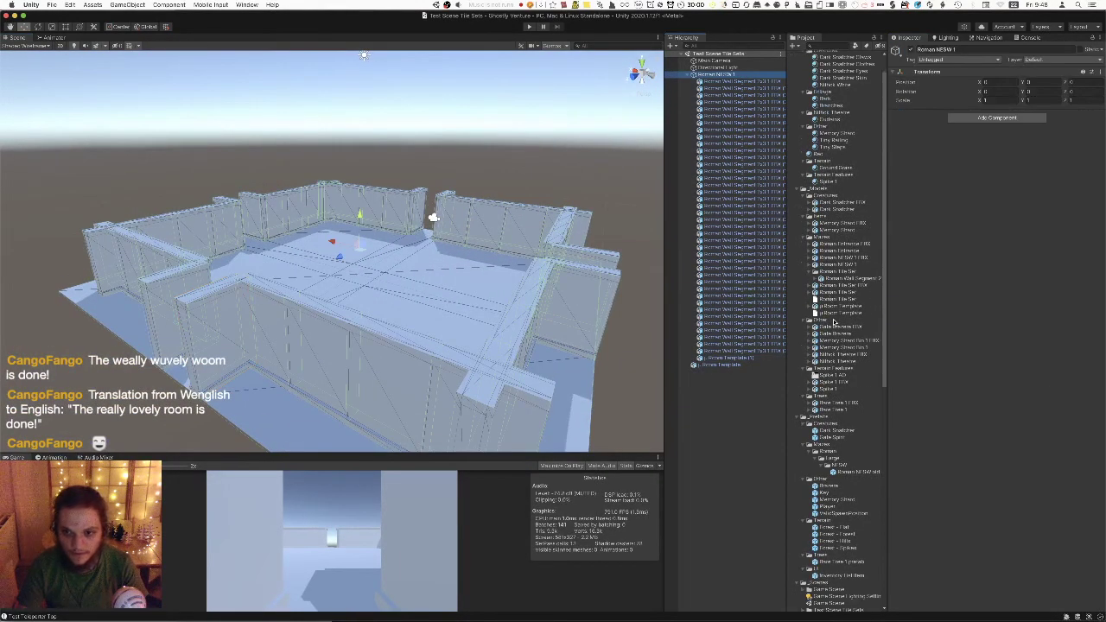
pyautogui.moveTo(715, 74); pyautogui.dragTo(845, 470)
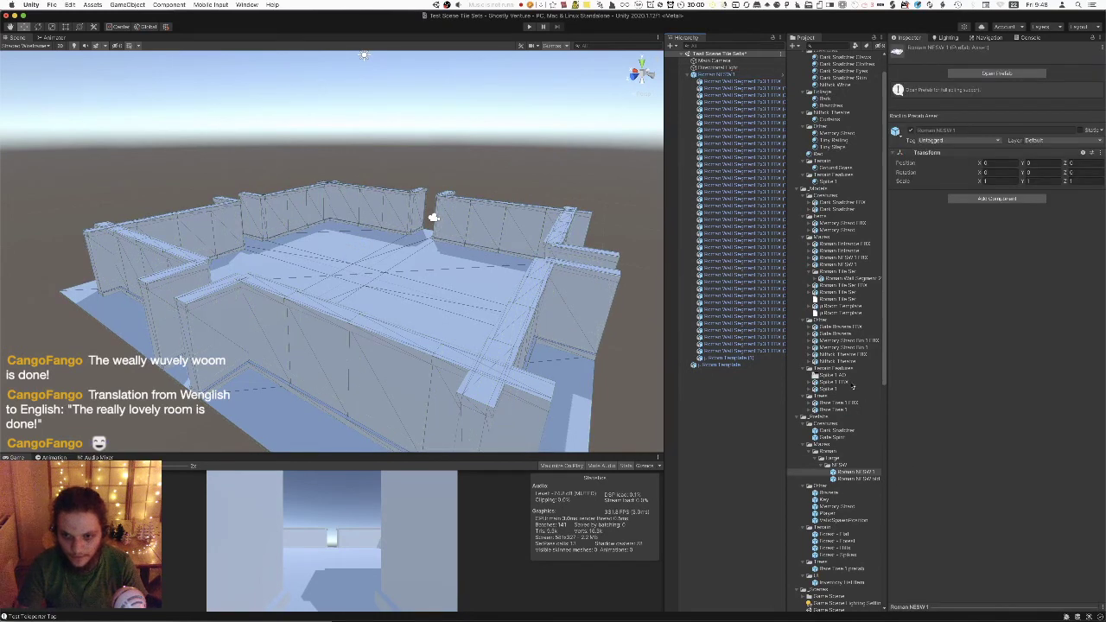
# Open the Game Scene and select its Maze Generator object.
pyautogui.scroll(-5, 840, 480)
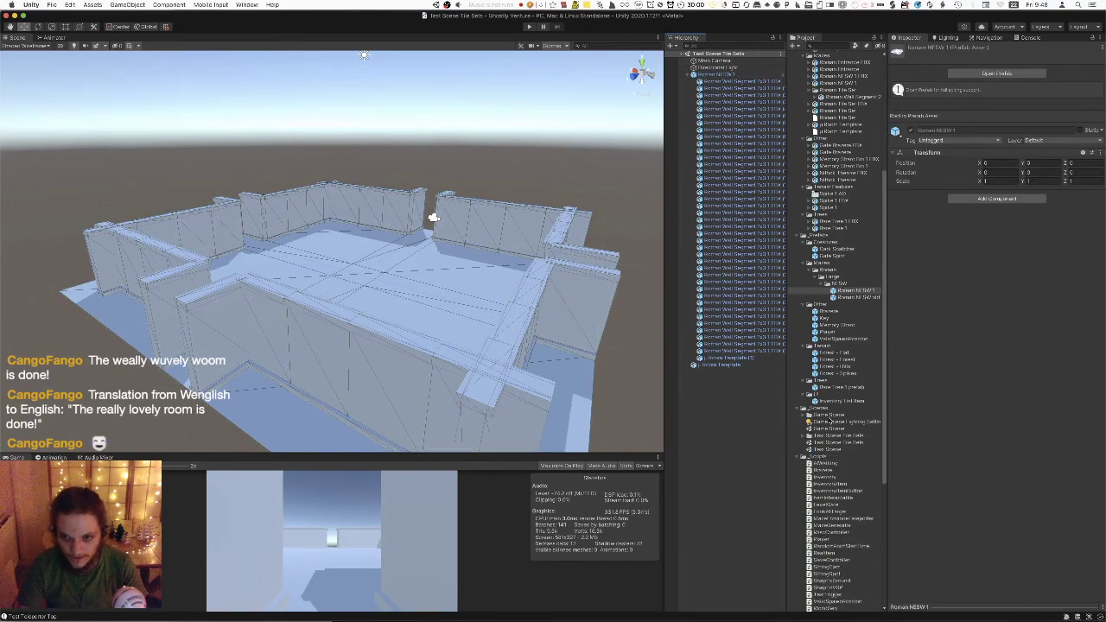
pyautogui.doubleClick(831, 429)
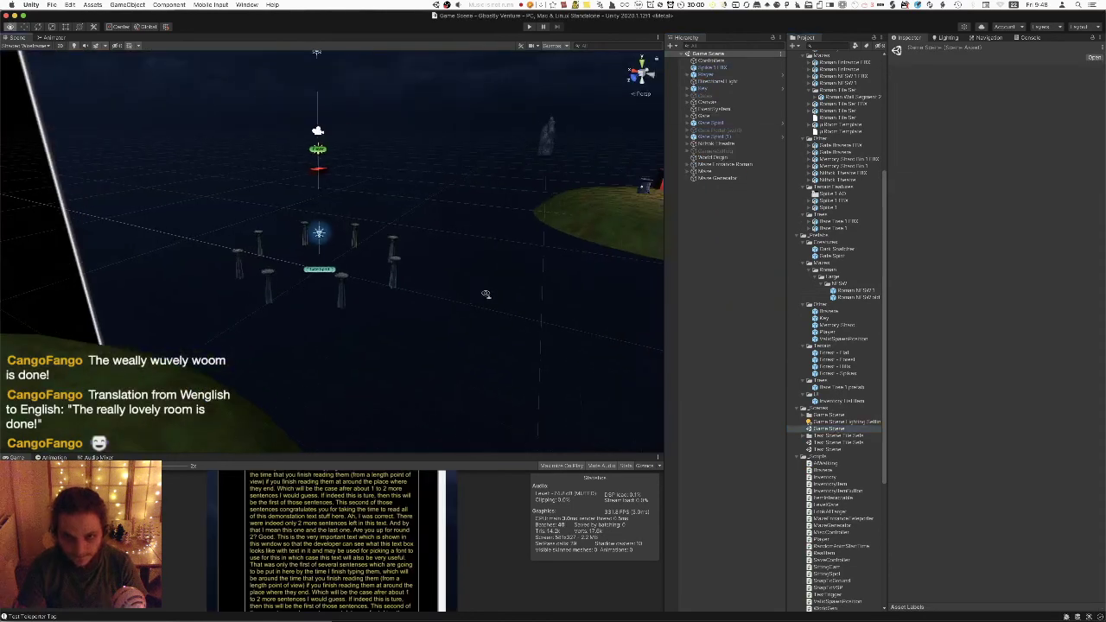
pyautogui.click(718, 178)
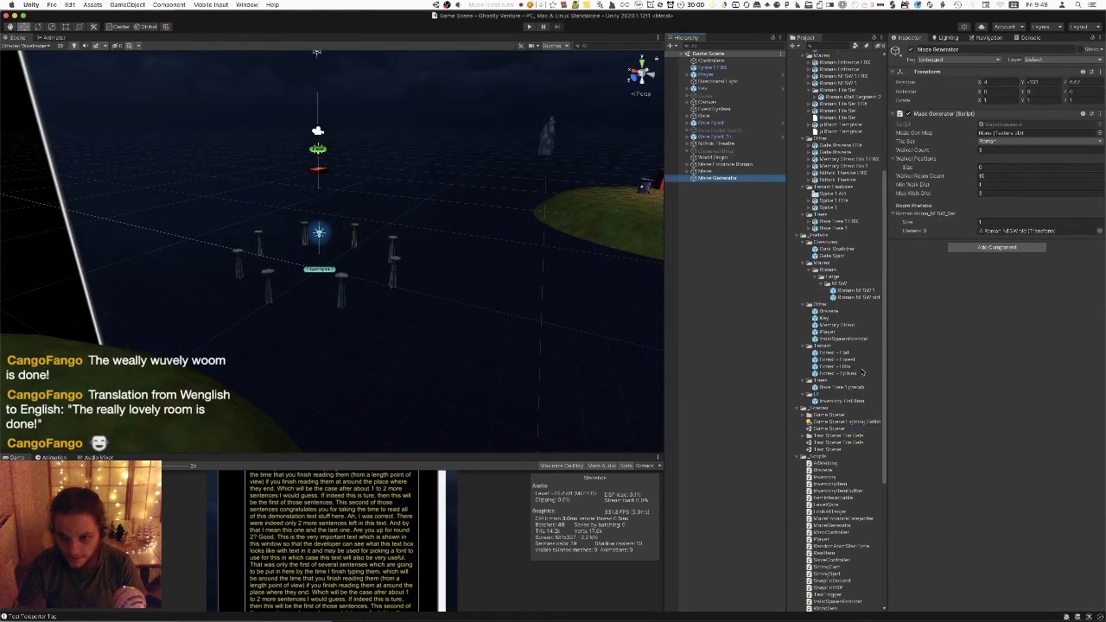
# Set the Roman NESW room prefab set's size to 2 and assign the Roman NESW 1 prefab to Element 0.
pyautogui.click(1025, 222)
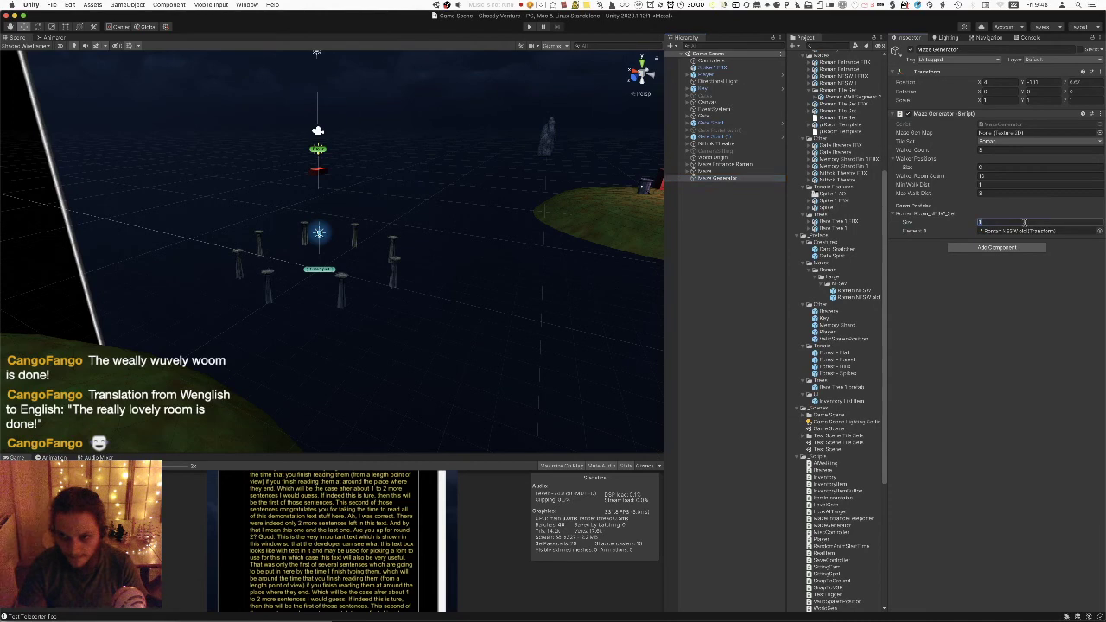
pyautogui.write('2')
pyautogui.press('Return')
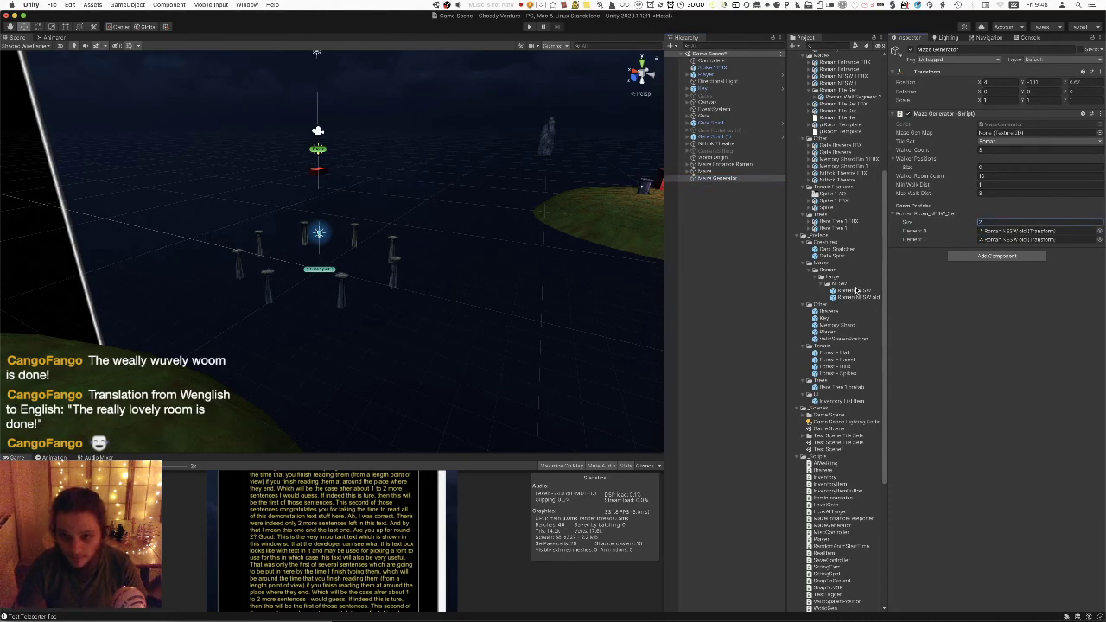
pyautogui.moveTo(857, 291); pyautogui.dragTo(1055, 229)
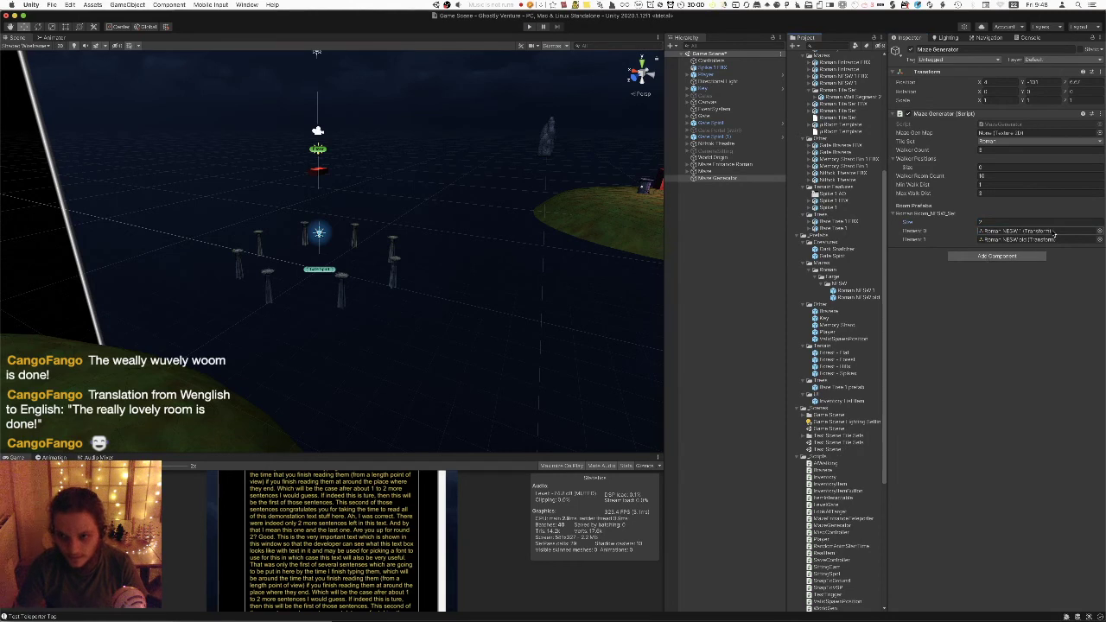
# Switch to Sublime Text and examine how MazeGenerator.cs instantiates rooms from romanRoom_NESW_Set.
pyautogui.press('super+Tab')
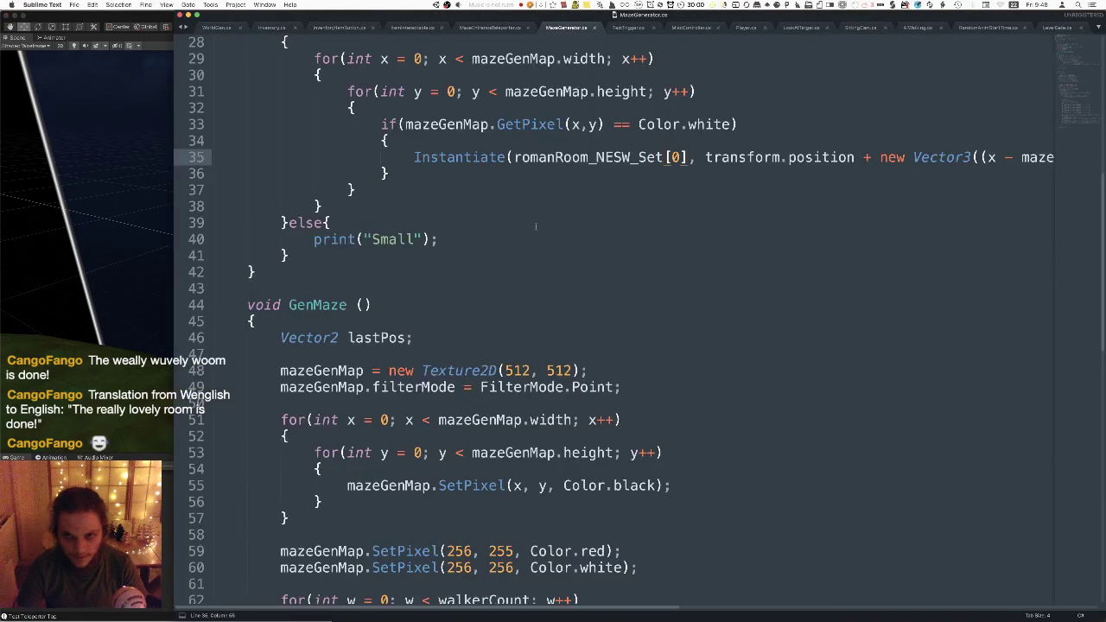
pyautogui.scroll(-2, 561, 249)
pyautogui.scroll(5, 561, 244)
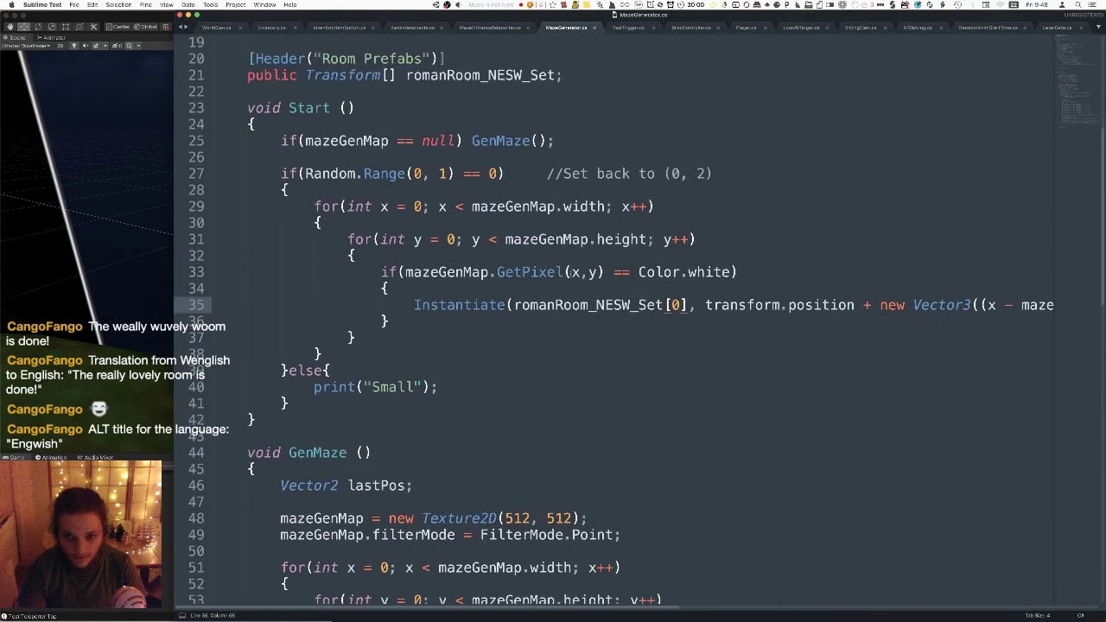
pyautogui.hscroll(5, 560, 295)
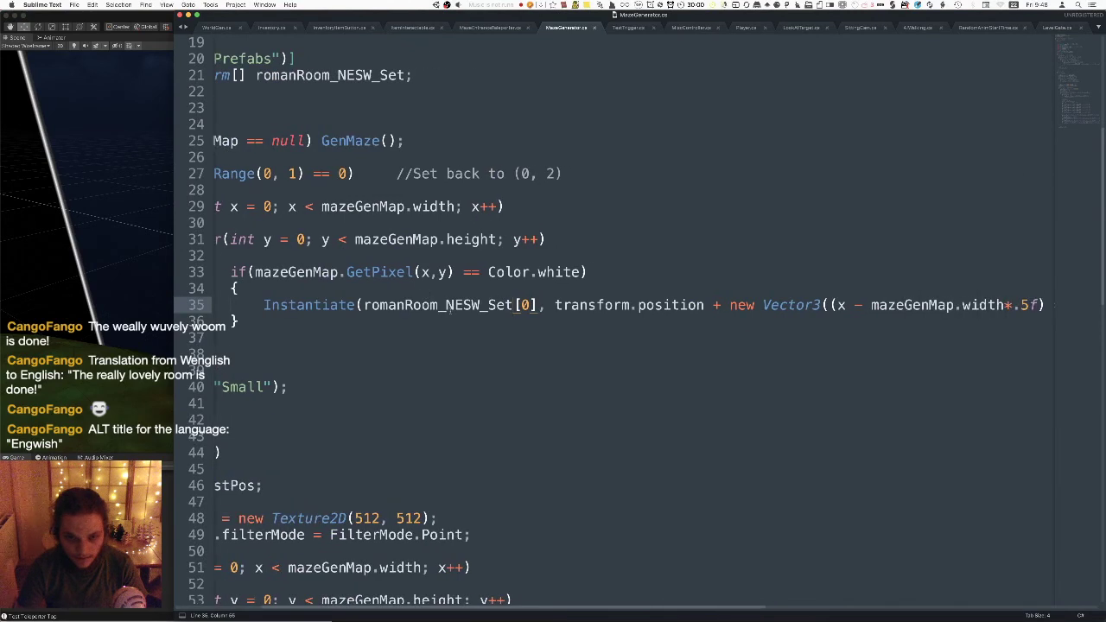
pyautogui.hscroll(-5, 448, 309)
pyautogui.scroll(1, 449, 308)
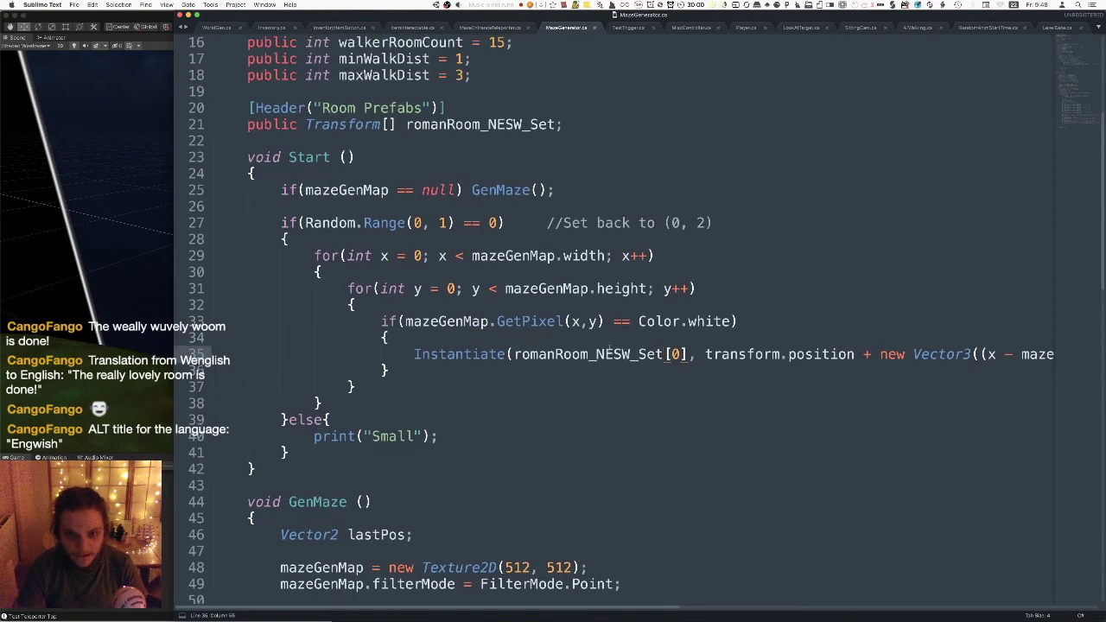
pyautogui.tripleClick(645, 355)
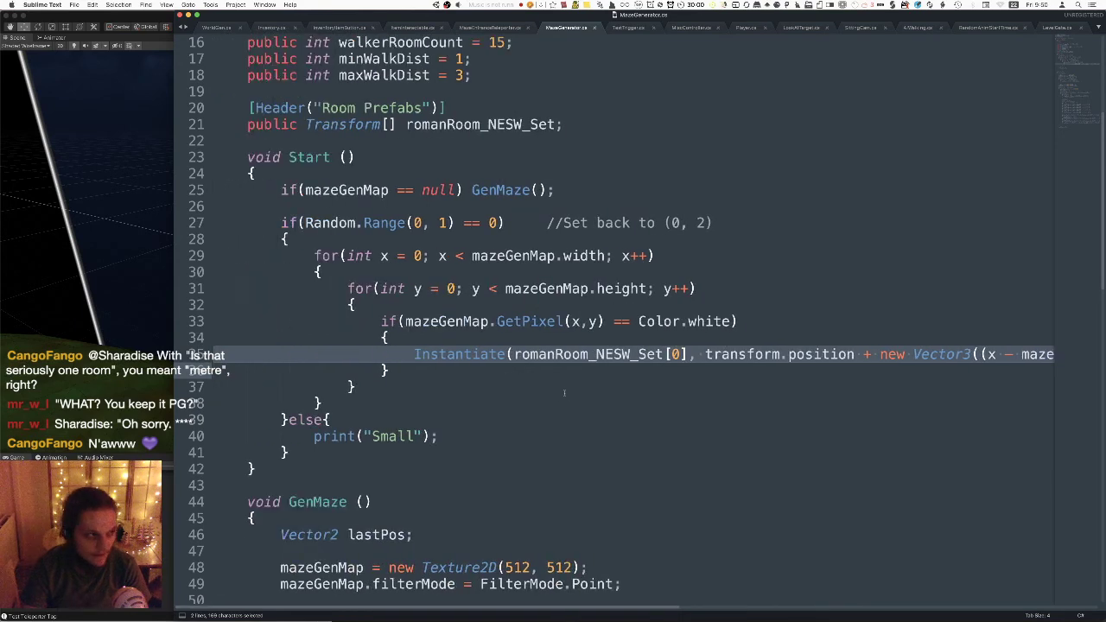
pyautogui.doubleClick(553, 361)
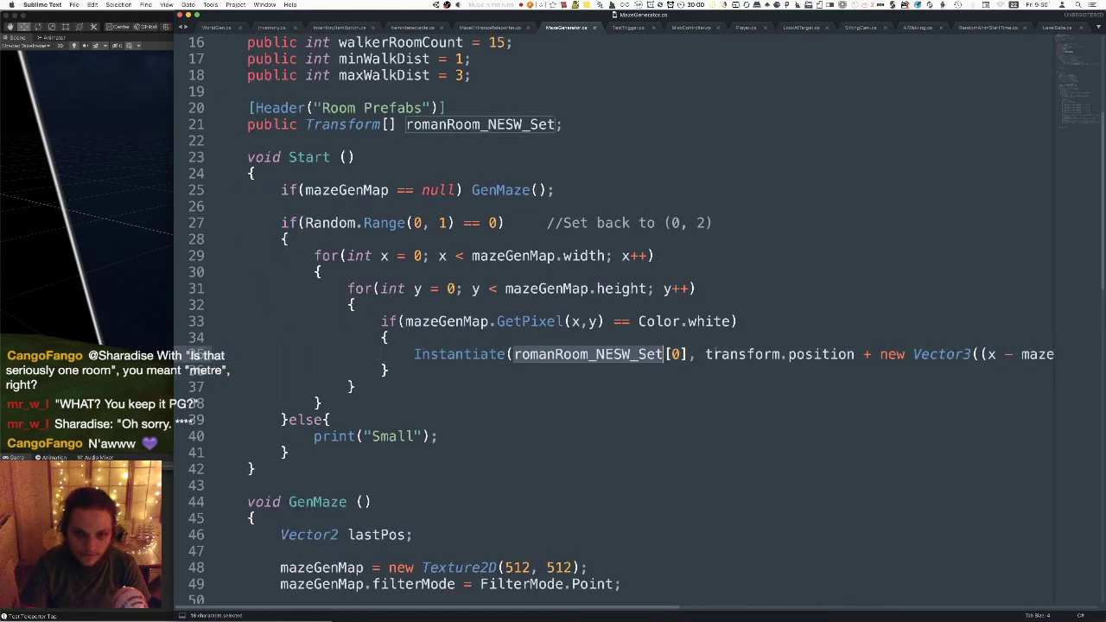
# Replace the fixed index 0 of romanRoom_NESW_Set in the Instantiate call with Random.Range and an opening bracket.
pyautogui.doubleClick(675, 354)
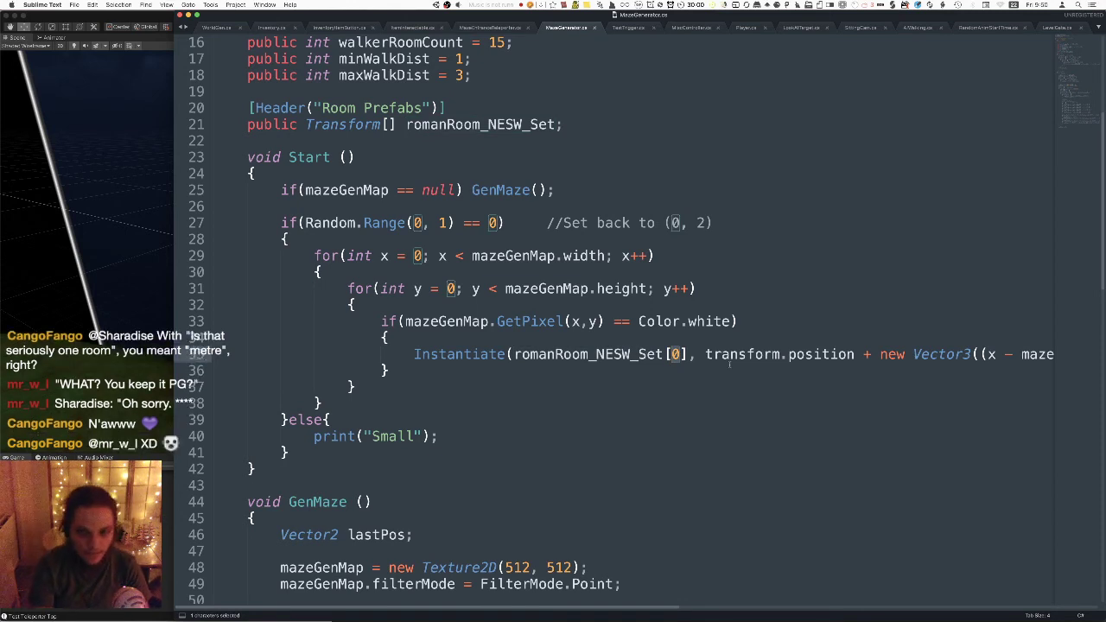
pyautogui.press('BackSpace')
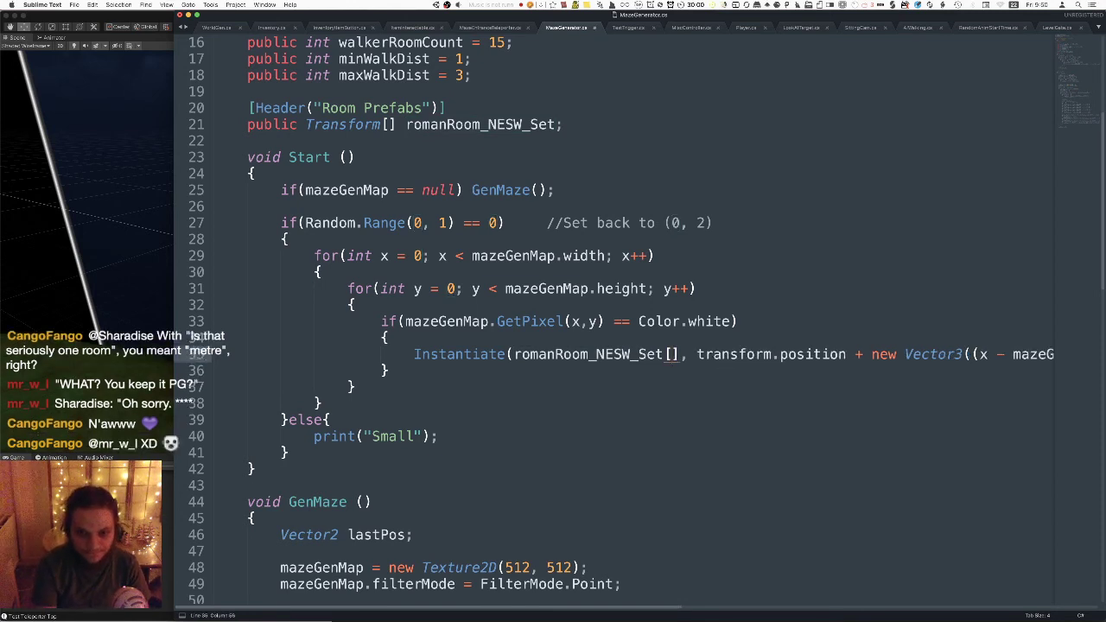
pyautogui.write('Random.Rang')
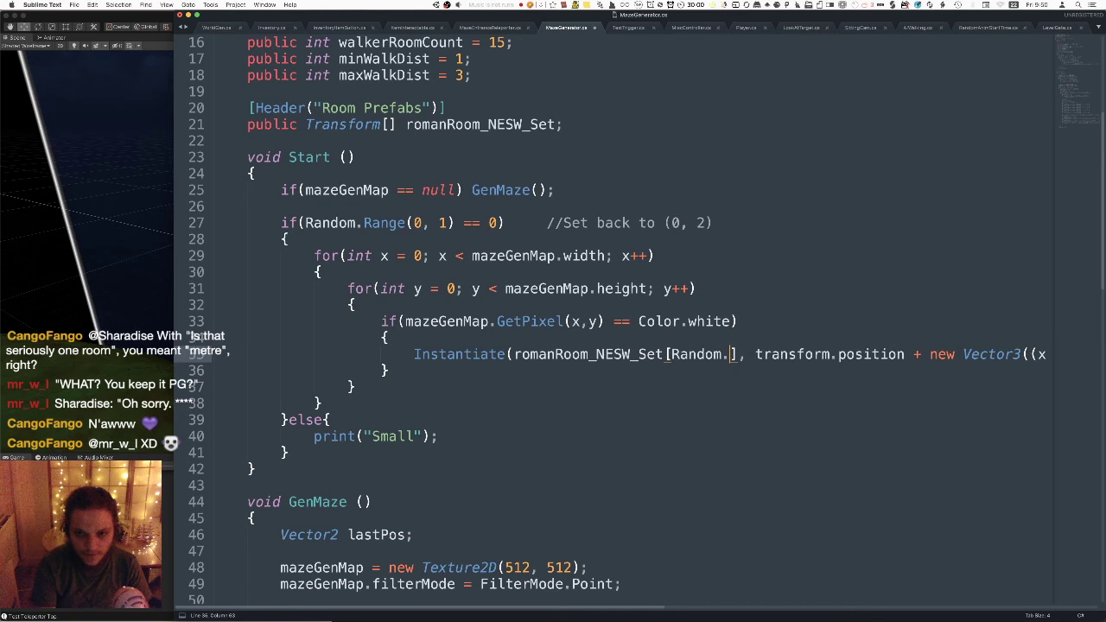
pyautogui.write('e')
pyautogui.press('Return')
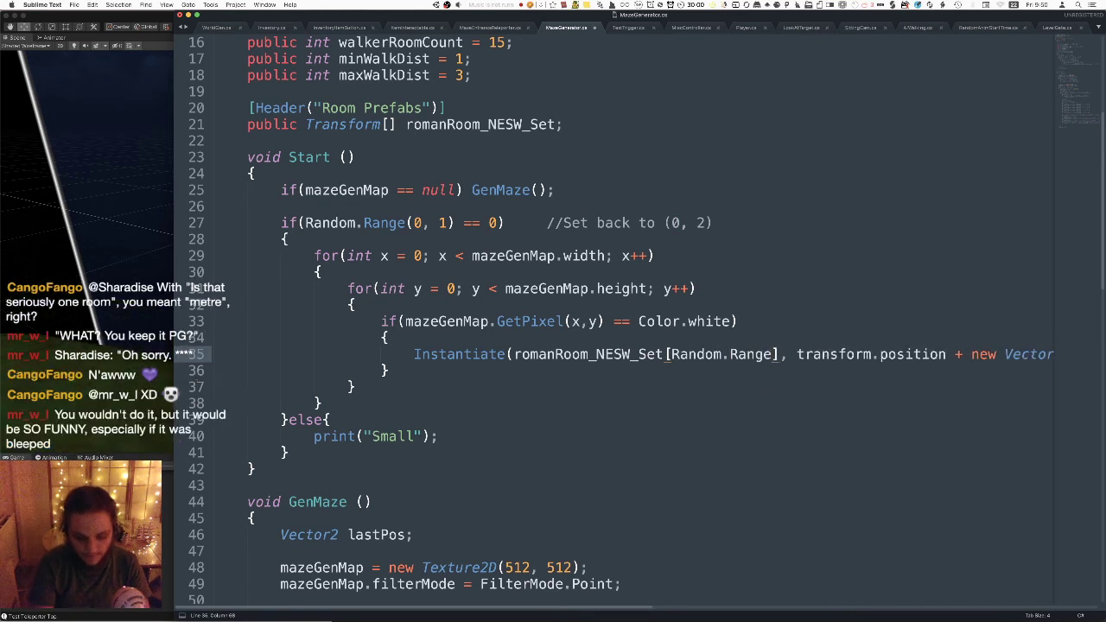
pyautogui.write('[')
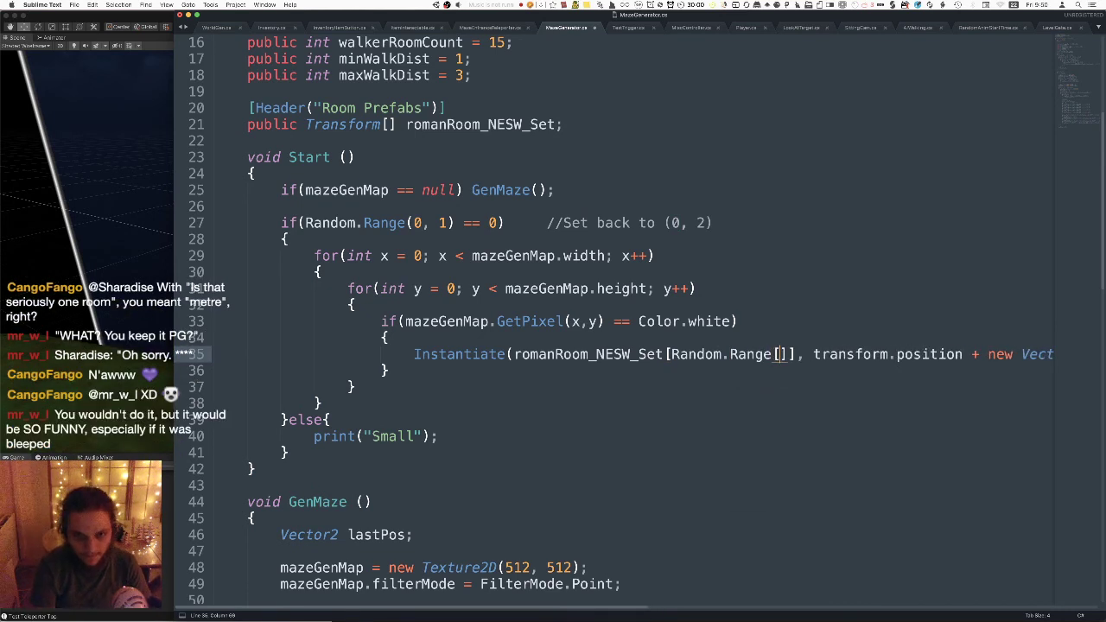
pyautogui.write('rom')
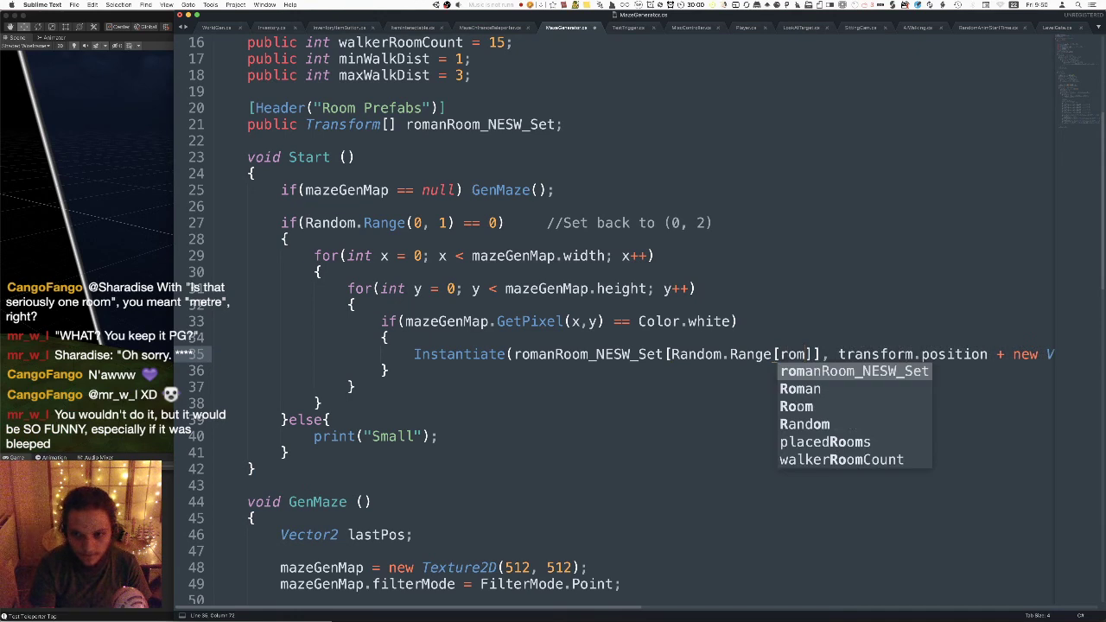
pyautogui.press('Return')
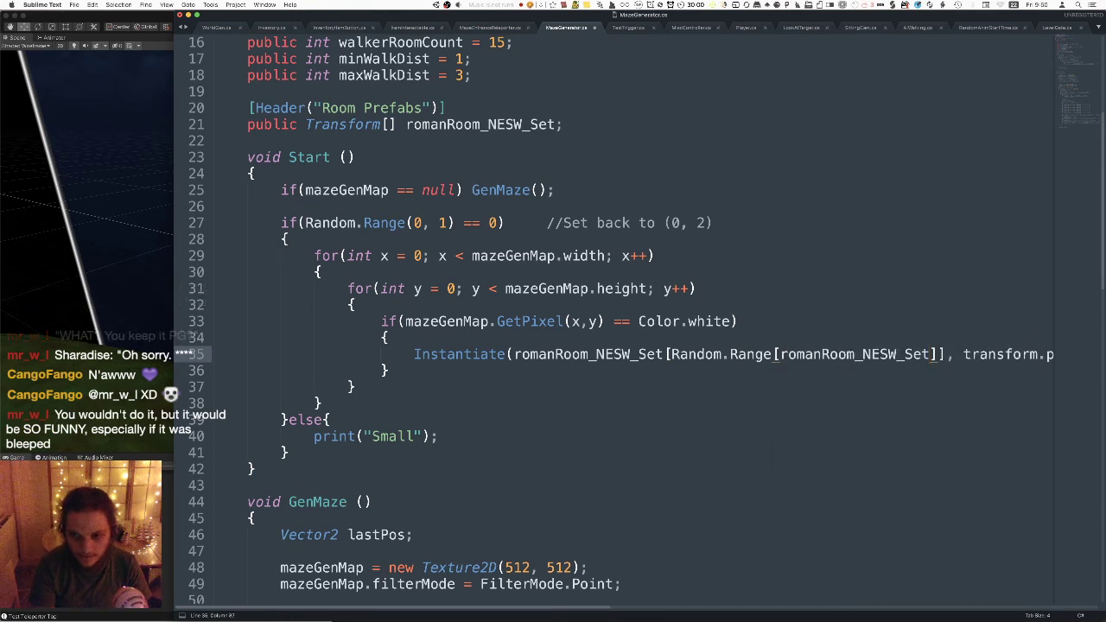
pyautogui.write(']')
pyautogui.press('BackSpace')
pyautogui.press('BackSpace')
pyautogui.press('BackSpace')
pyautogui.press('BackSpace')
pyautogui.press('BackSpace')
pyautogui.press('BackSpace')
pyautogui.press('BackSpace')
pyautogui.press('BackSpace')
pyautogui.press('BackSpace')
pyautogui.press('BackSpace')
pyautogui.press('BackSpace')
pyautogui.press('BackSpace')
pyautogui.press('BackSpace')
pyautogui.press('BackSpace')
pyautogui.press('BackSpace')
pyautogui.press('BackSpace')
pyautogui.press('BackSpace')
pyautogui.press('BackSpace')
pyautogui.press('BackSpace')
pyautogui.press('BackSpace')
# Enter 0 and romanRoom_NESW_Set.Length as the Random.Range arguments and save the script.
pyautogui.write('0, ro')
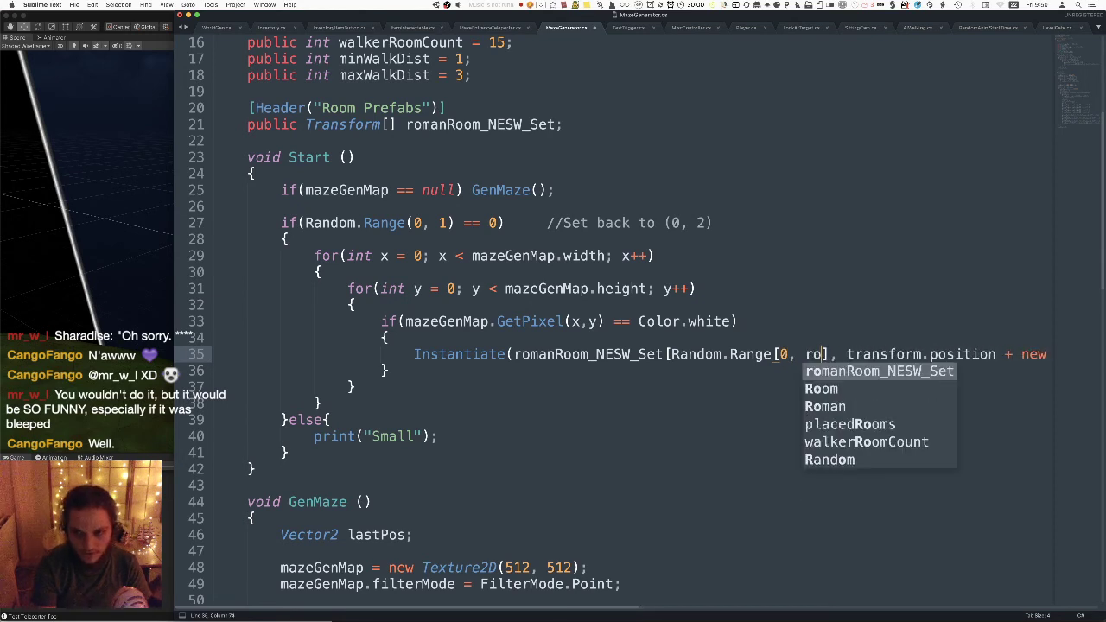
pyautogui.press('Tab')
pyautogui.write('.')
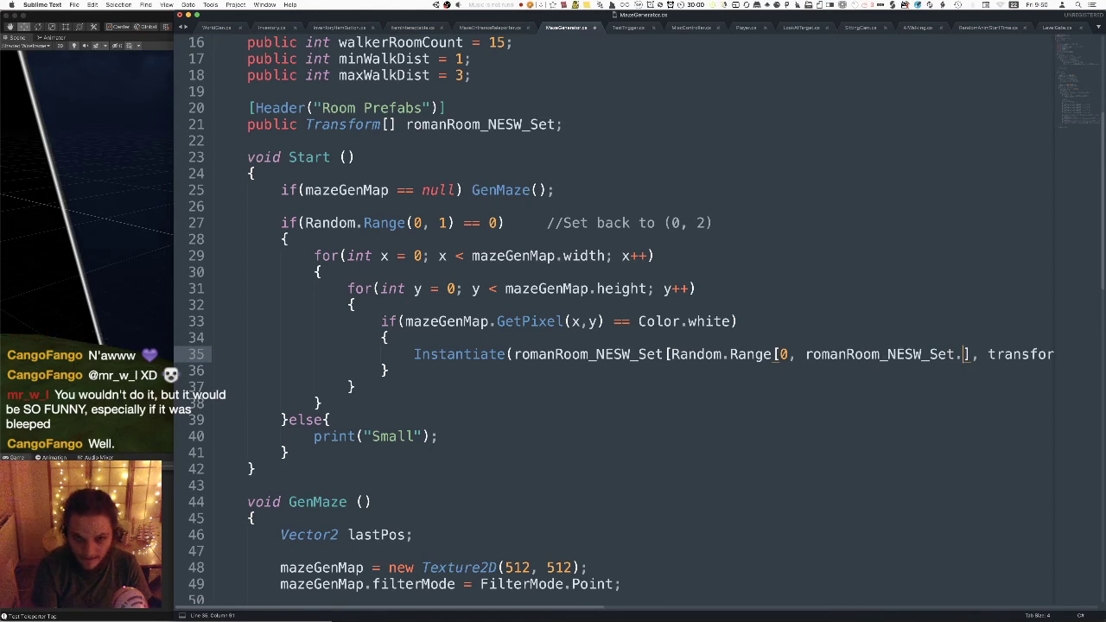
pyautogui.hotkey('ctrl', 'space')
pyautogui.press('Escape')
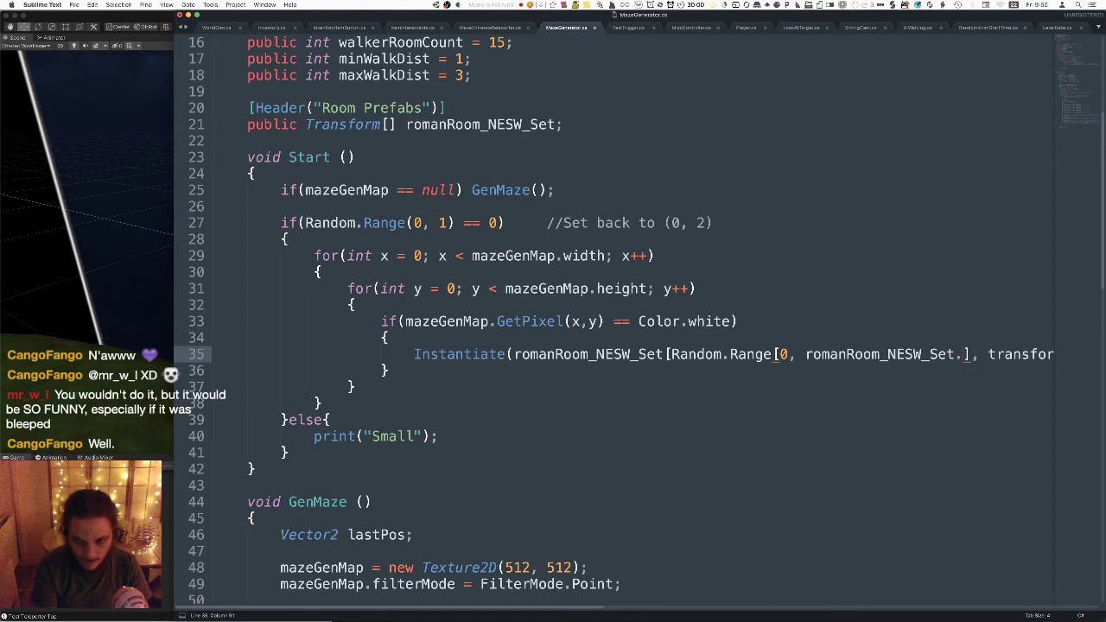
pyautogui.write('Le')
pyautogui.write('ngth')
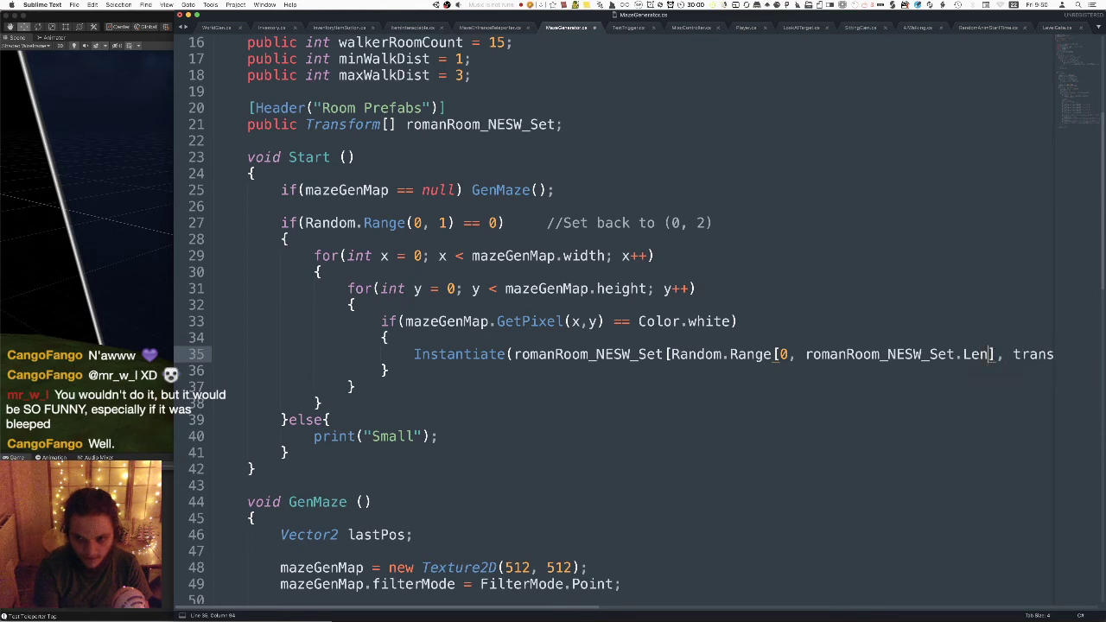
pyautogui.press('super+s')
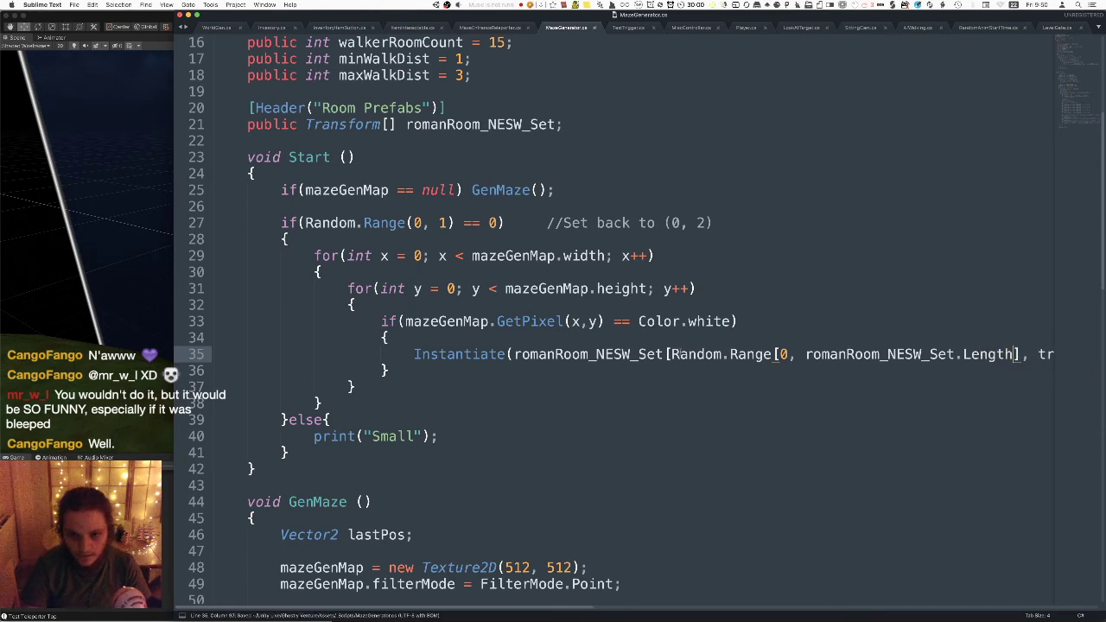
# Correct the square brackets around the Random.Range arguments to parentheses, close the romanRoom_NESW_Set index bracket, and save MazeGenerator.cs.
pyautogui.press('super+Tab')
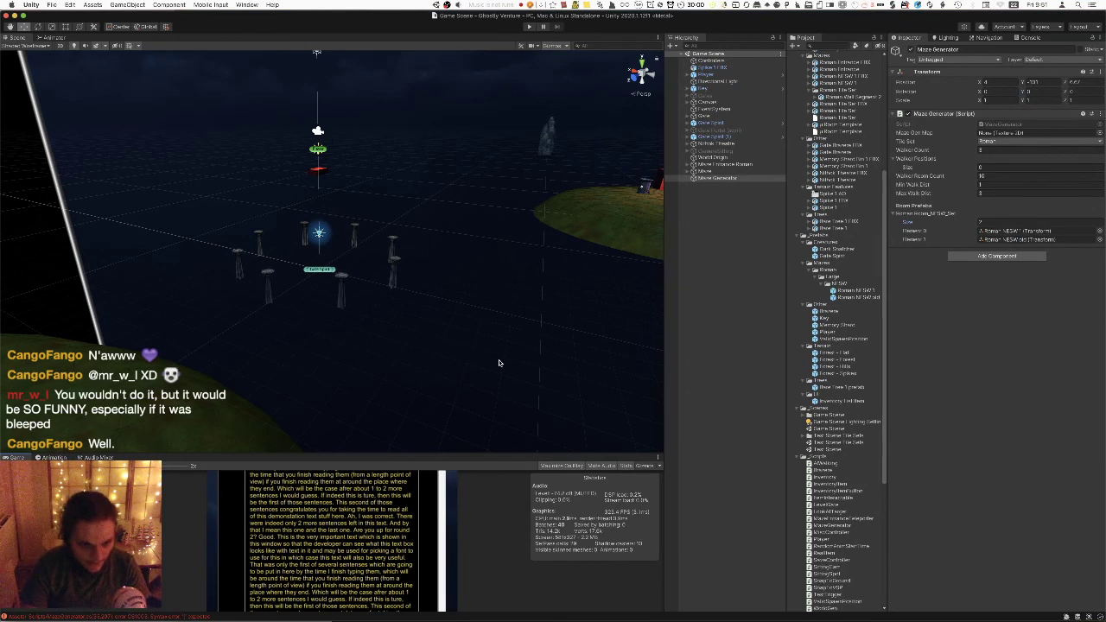
pyautogui.press('super+Tab')
pyautogui.hscroll(3, 650, 357)
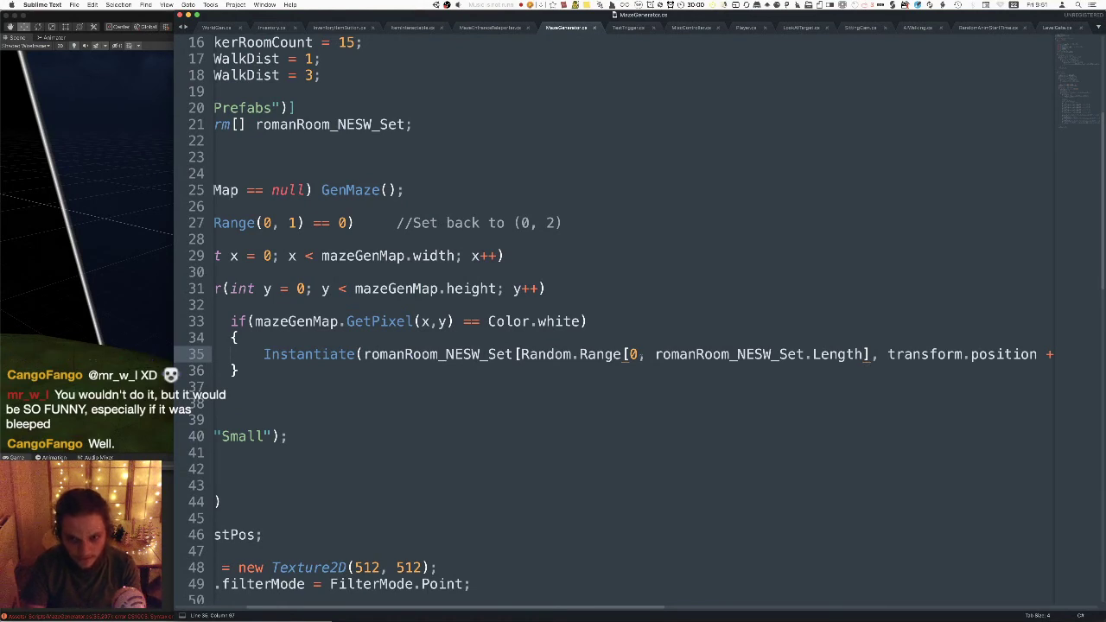
pyautogui.press('BackSpace')
pyautogui.write('(')
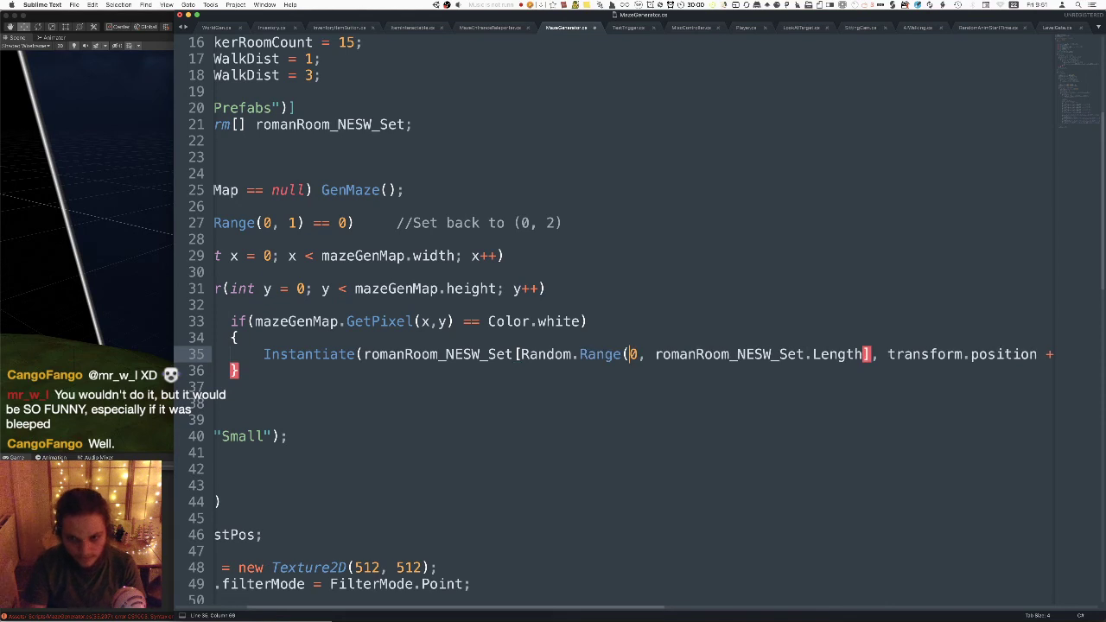
pyautogui.write(')')
pyautogui.press('super+s')
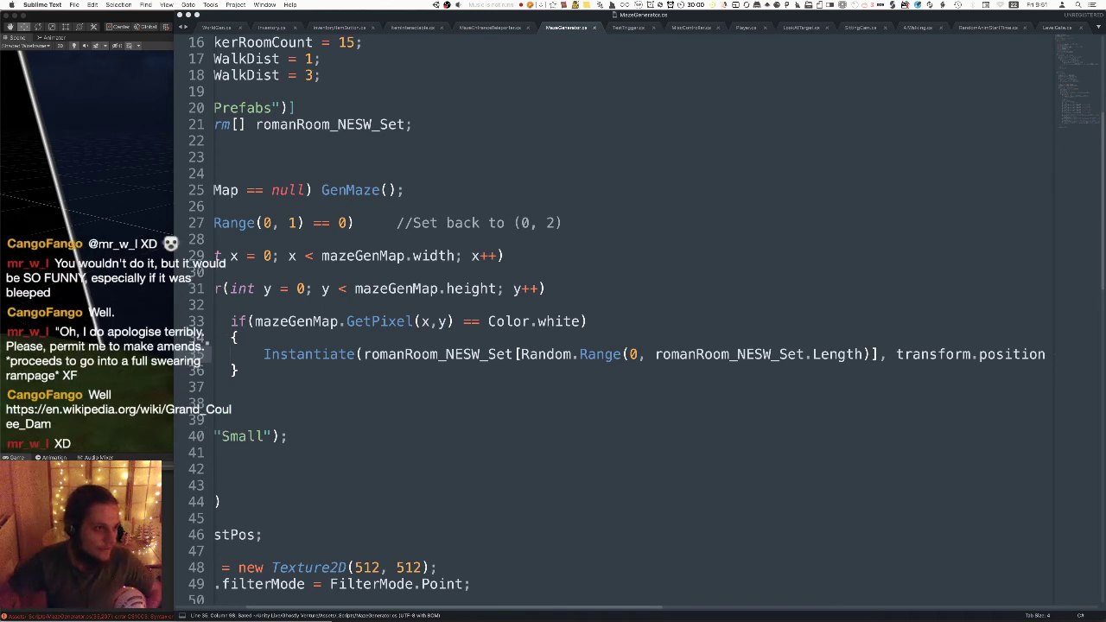
# Switch to Unity and, in Play mode, walk the player through the entrance building and down into the generated Roman maze.
pyautogui.press('super+Tab')
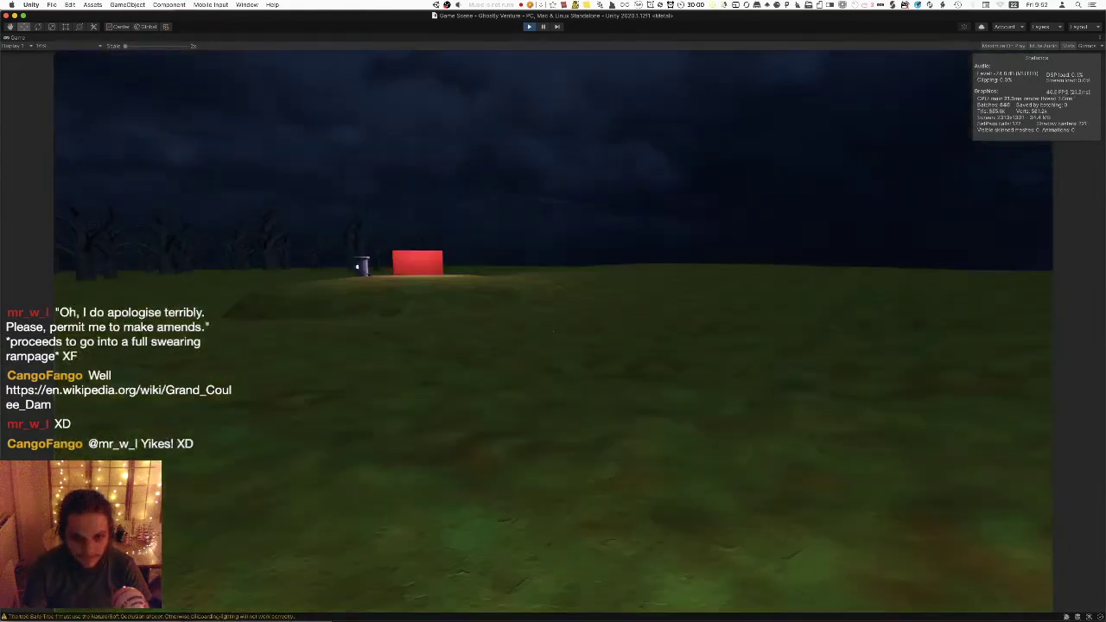
pyautogui.press('w')
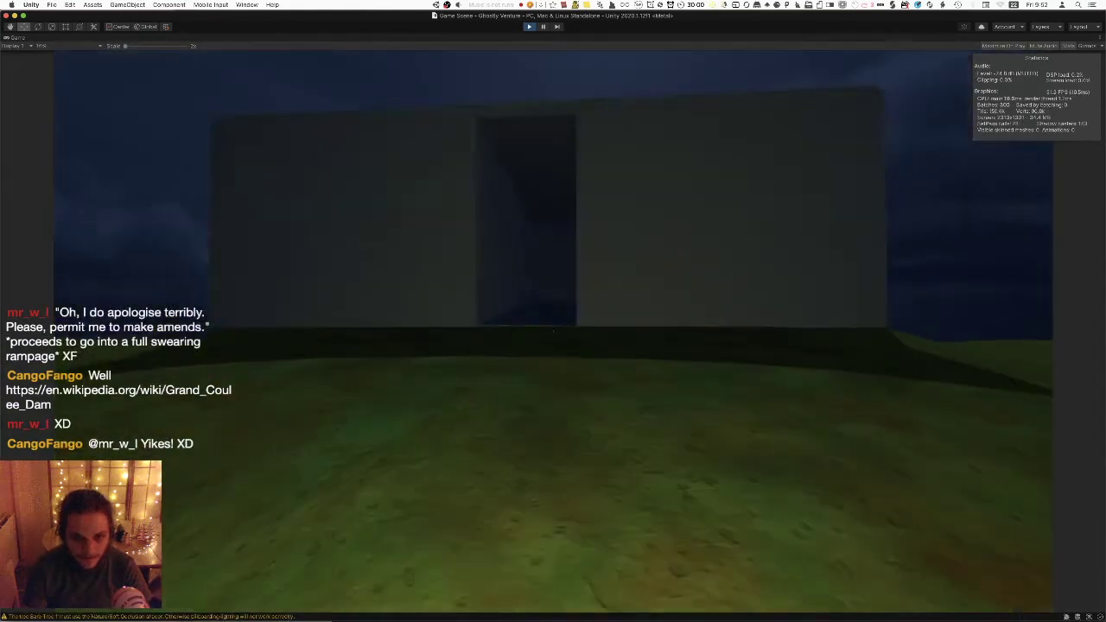
pyautogui.press('w')
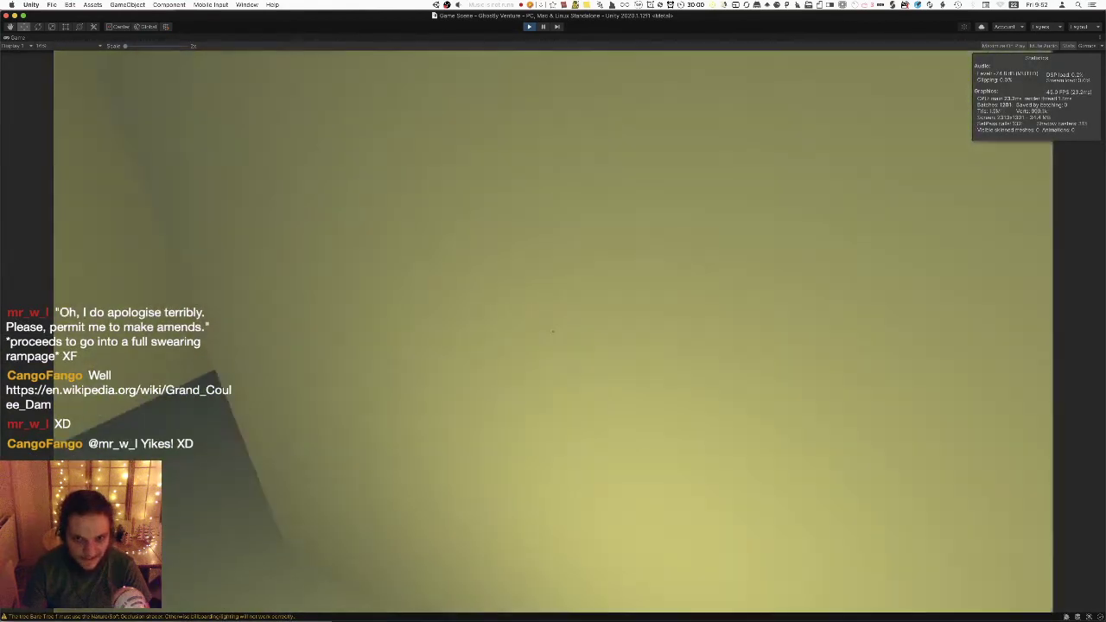
pyautogui.press('w')
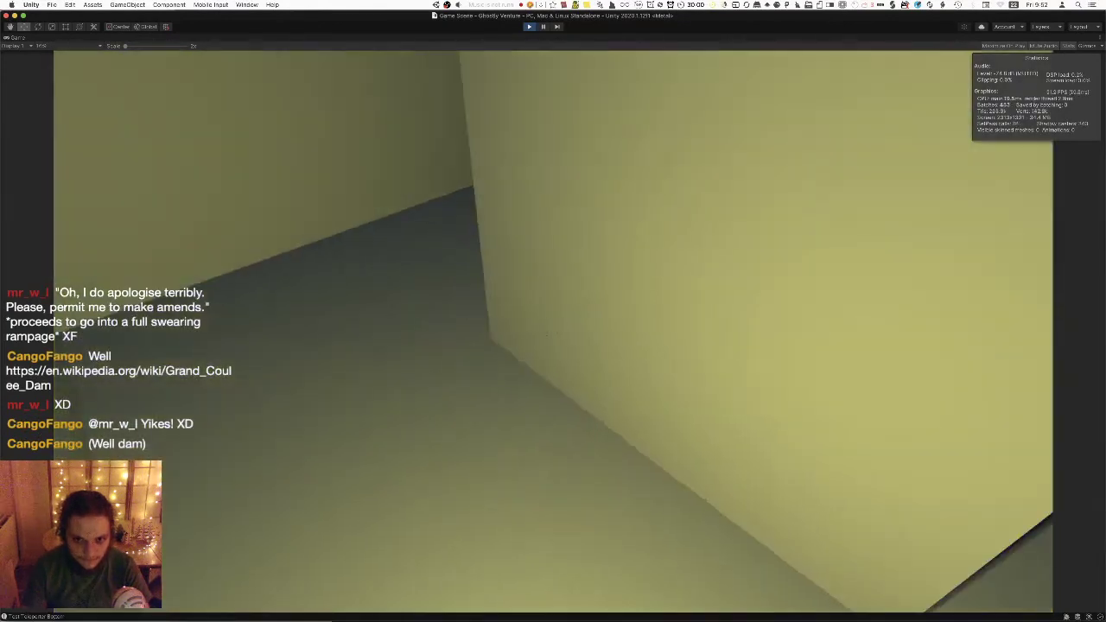
pyautogui.press('w')
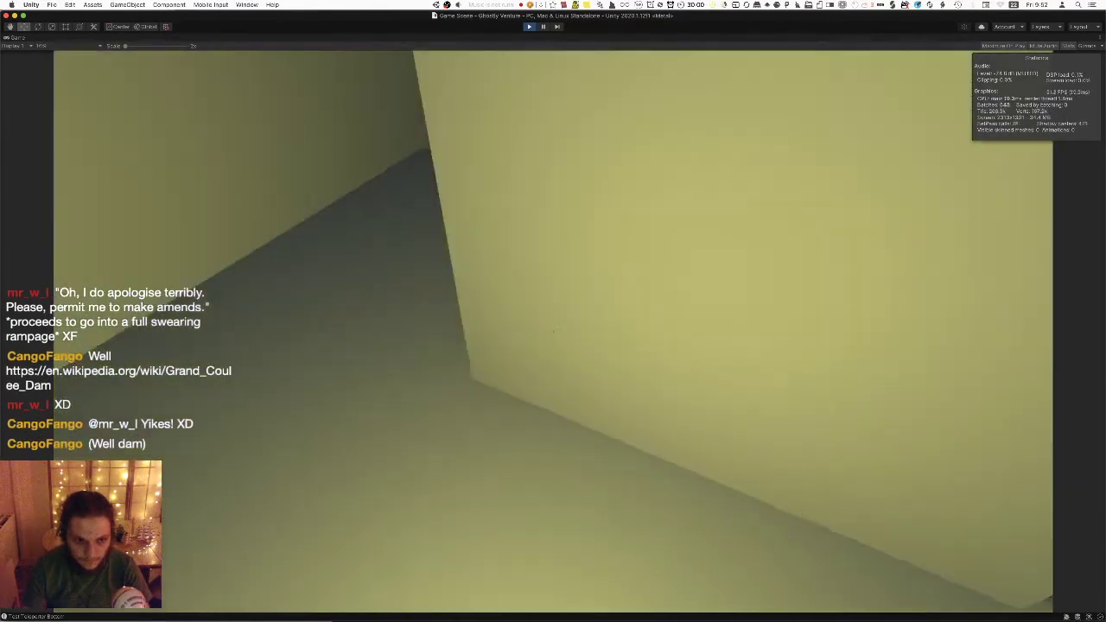
pyautogui.press('w')
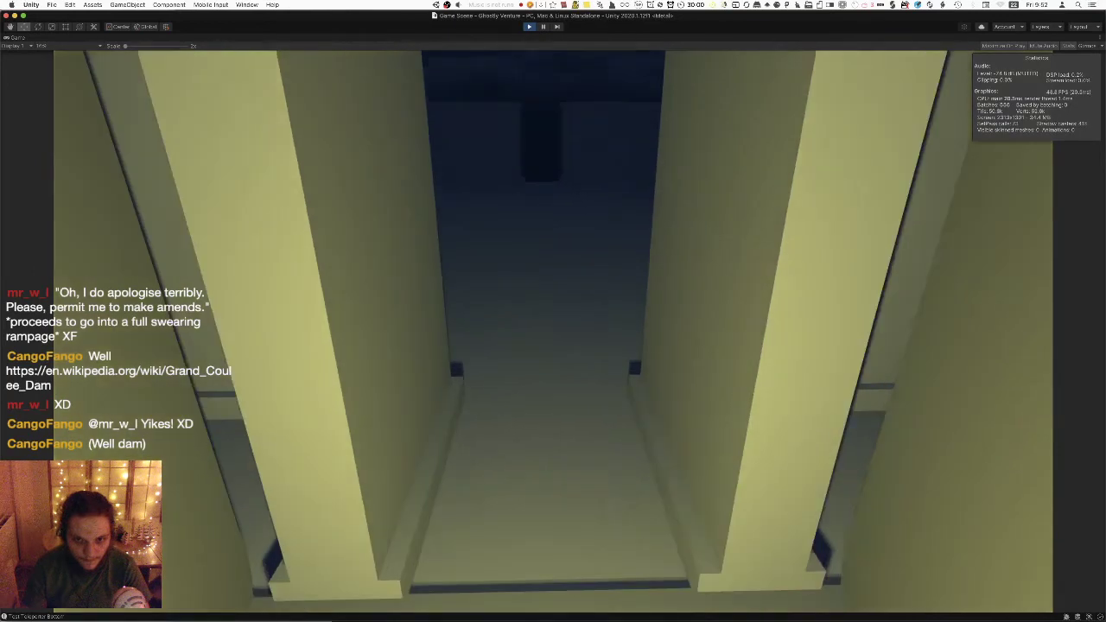
# Walk around the open-roofed Roman room and jump beside its walls to inspect their height, trims and corners.
pyautogui.press('w')
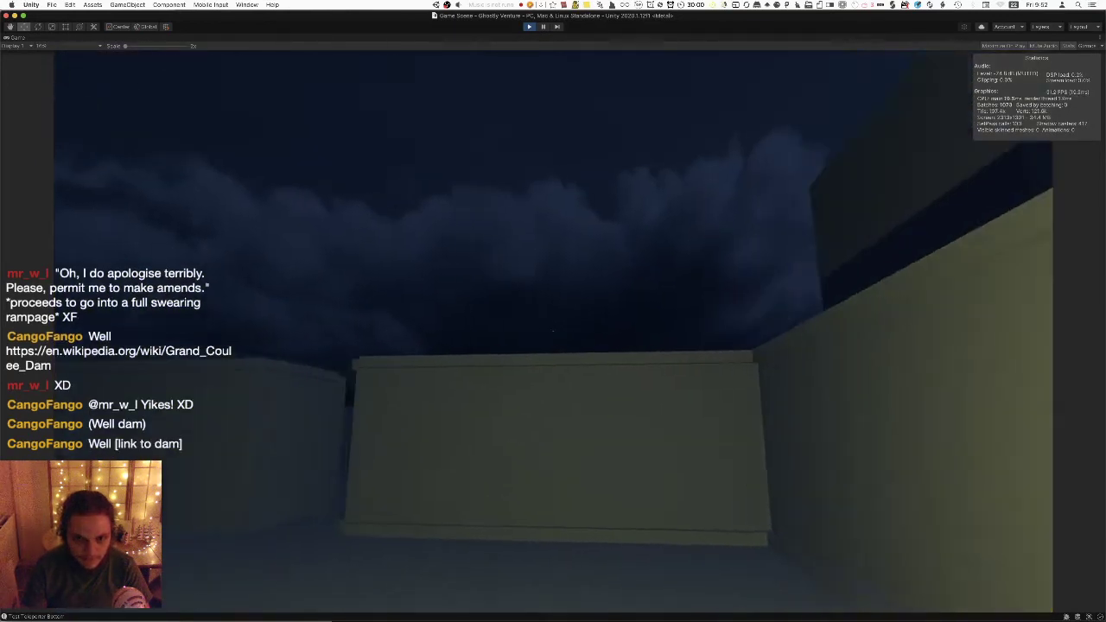
pyautogui.press('w')
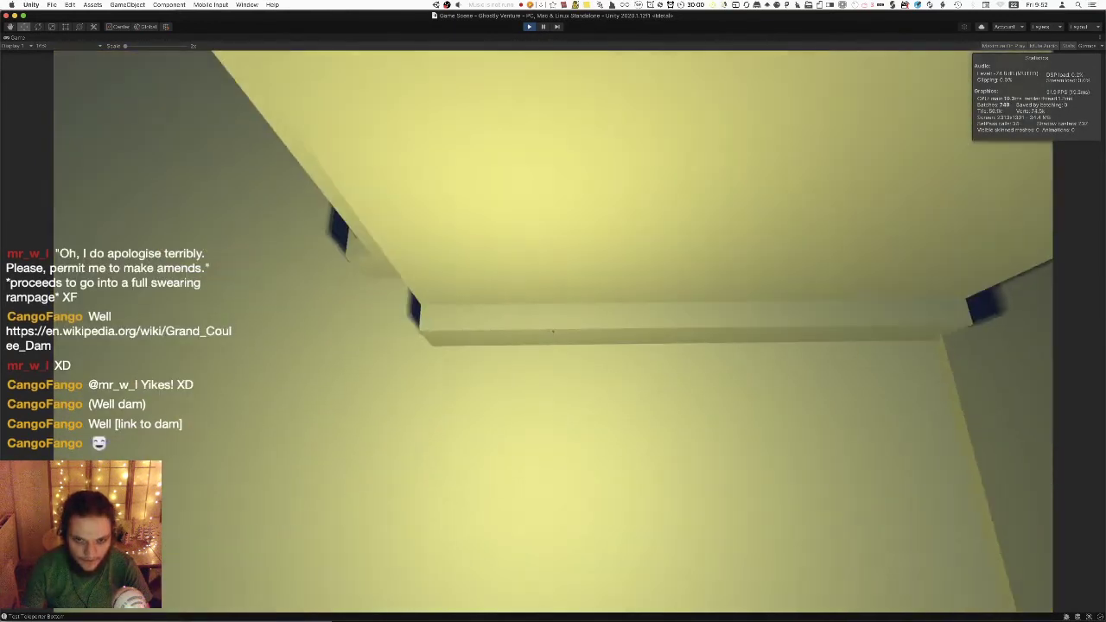
pyautogui.press('w')
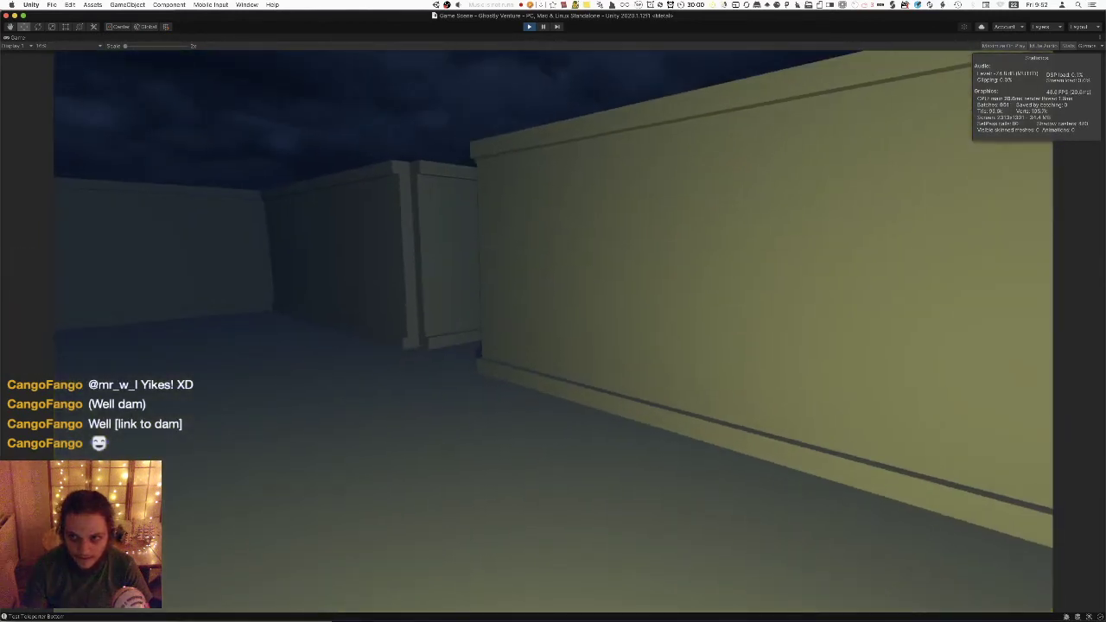
pyautogui.press('w')
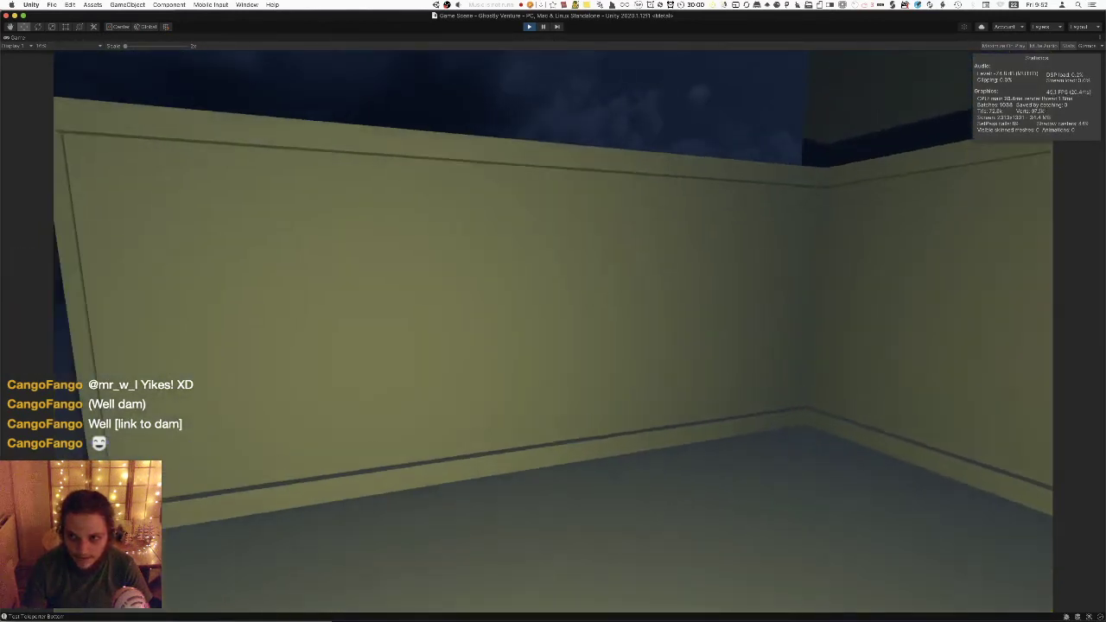
pyautogui.press('space')
pyautogui.press('space')
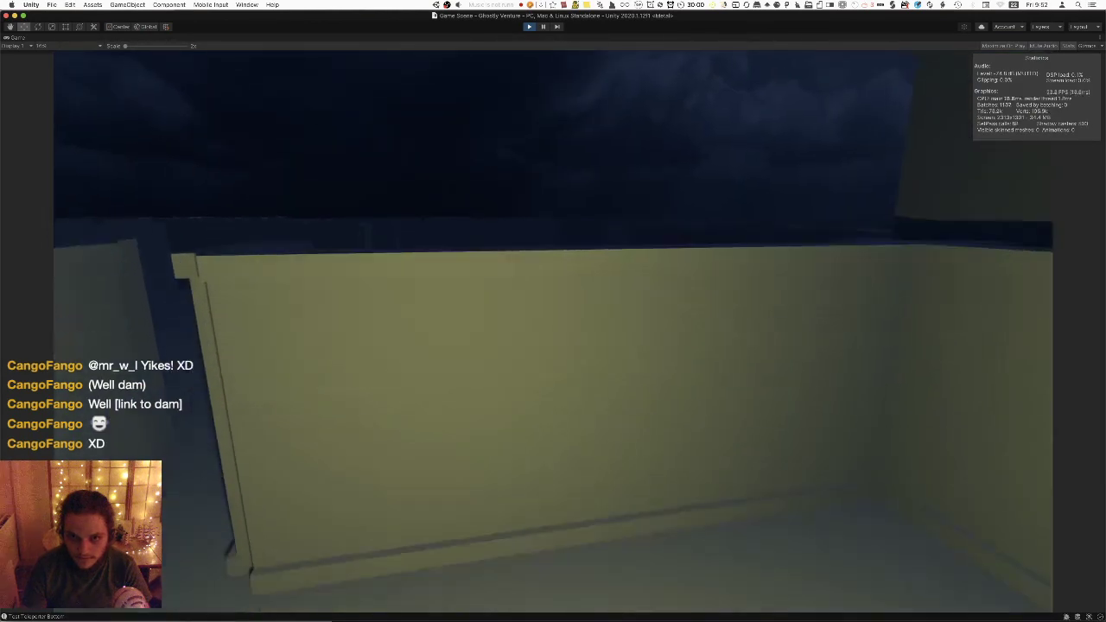
pyautogui.press('space')
pyautogui.press('w')
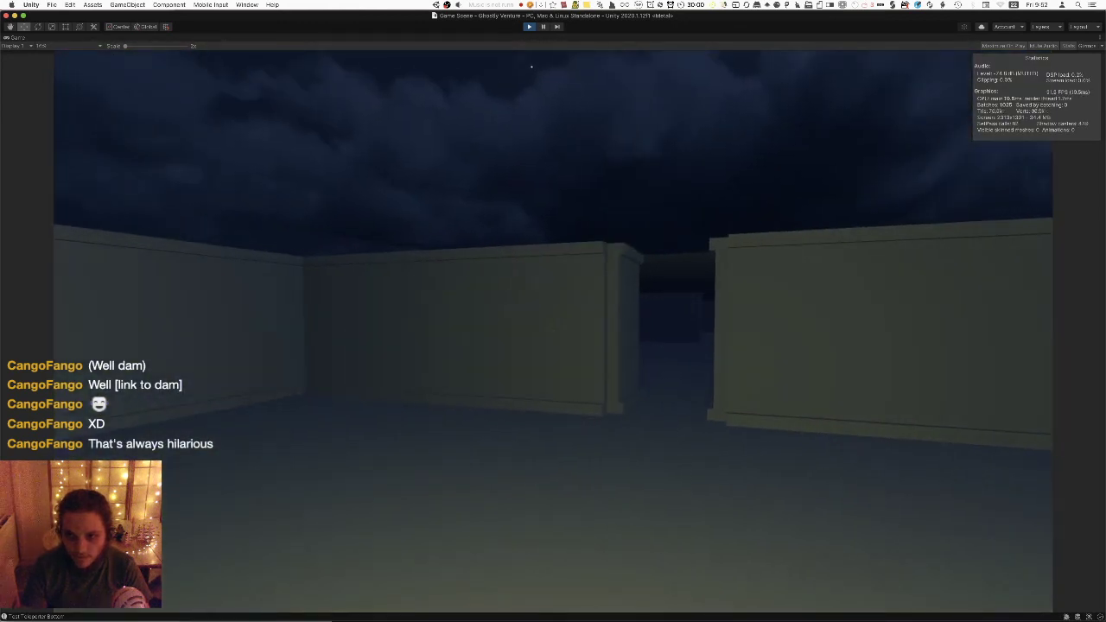
# Follow the room's walls and doorways, check the entrance stairs, and jump up to examine the gap behind the wall.
pyautogui.press('w')
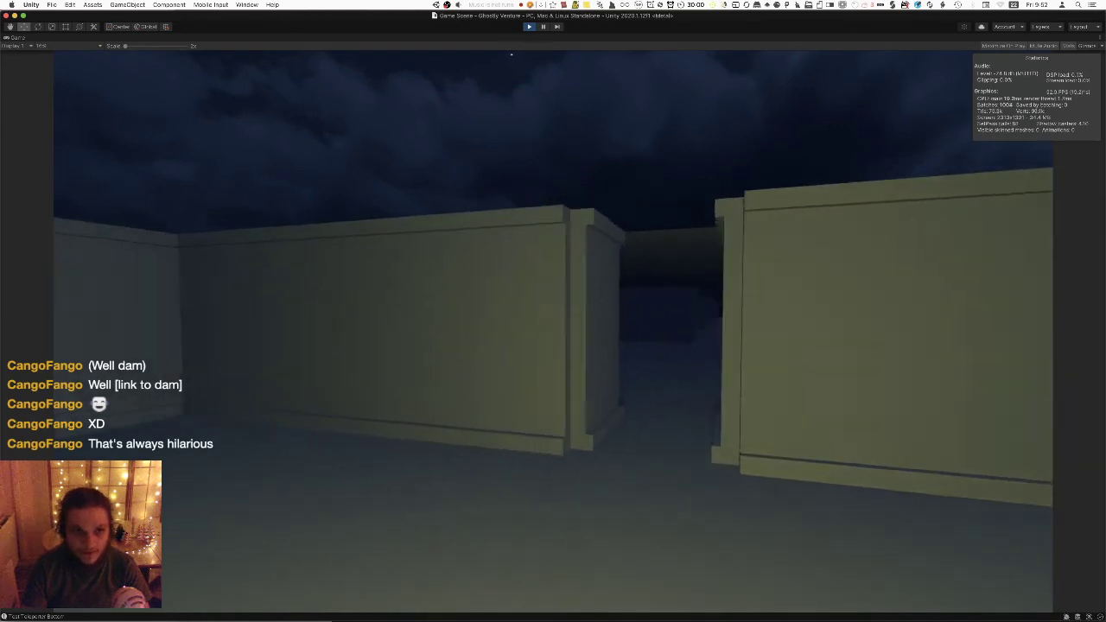
pyautogui.press('w')
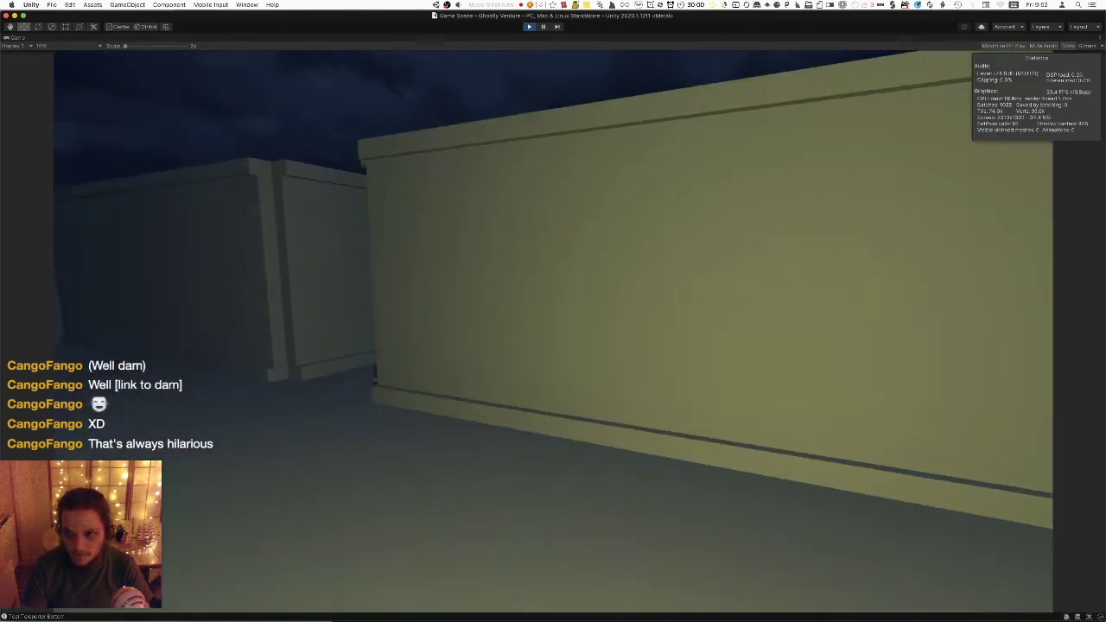
pyautogui.press('w')
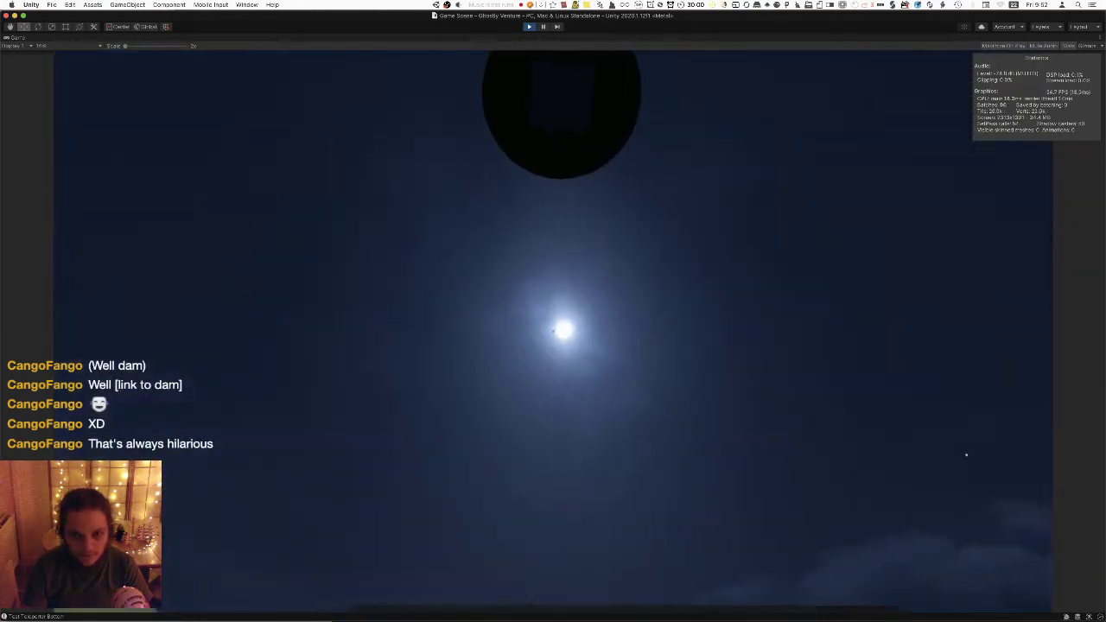
pyautogui.press('w')
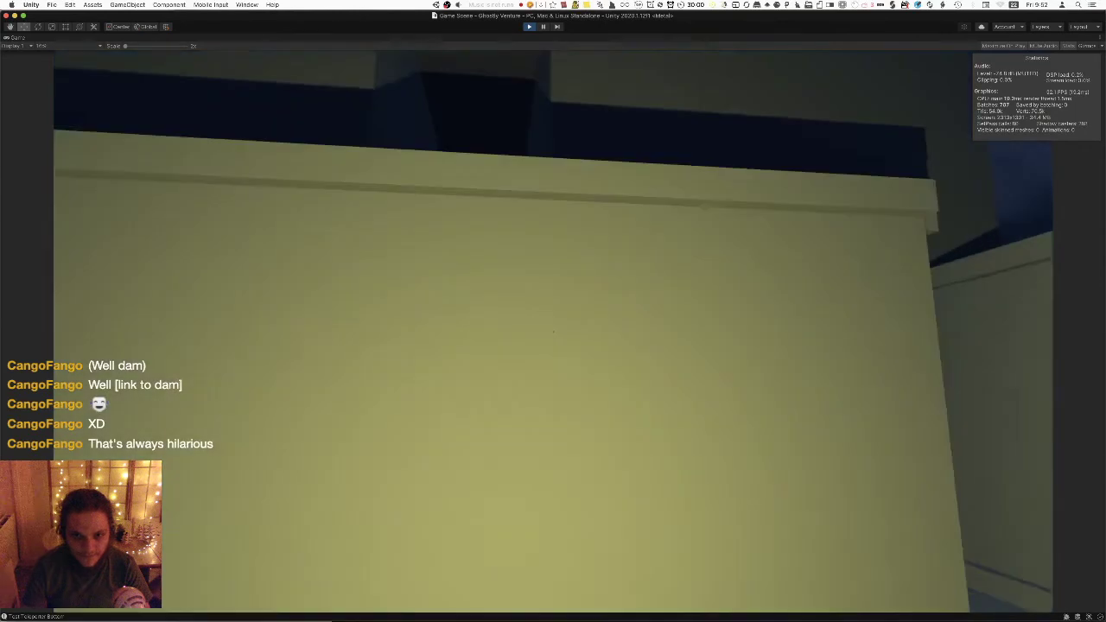
pyautogui.press('w')
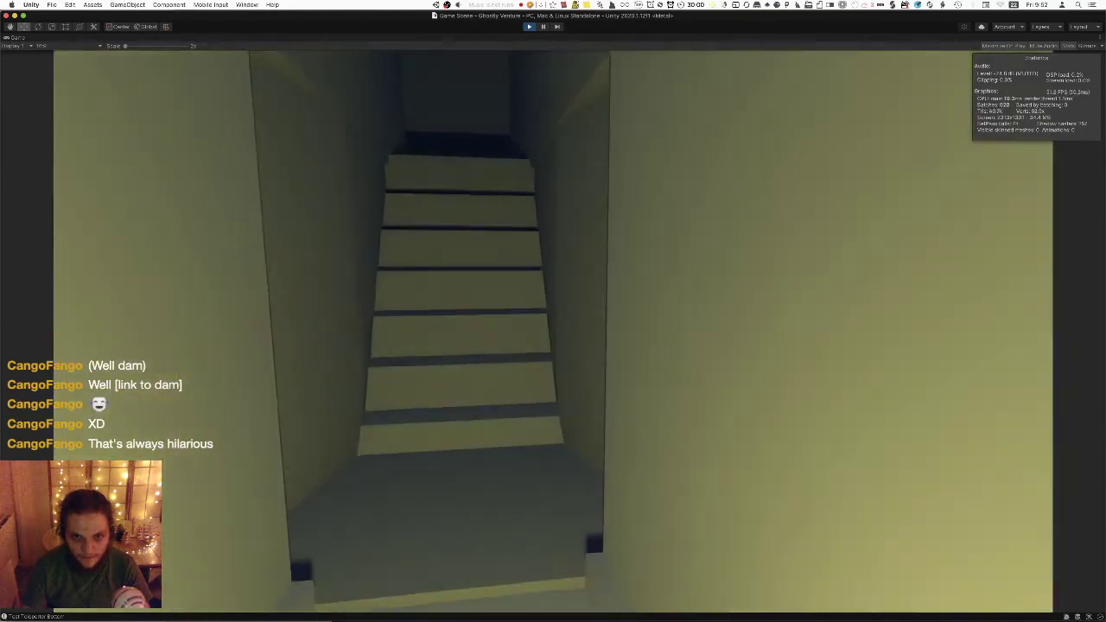
pyautogui.press('space')
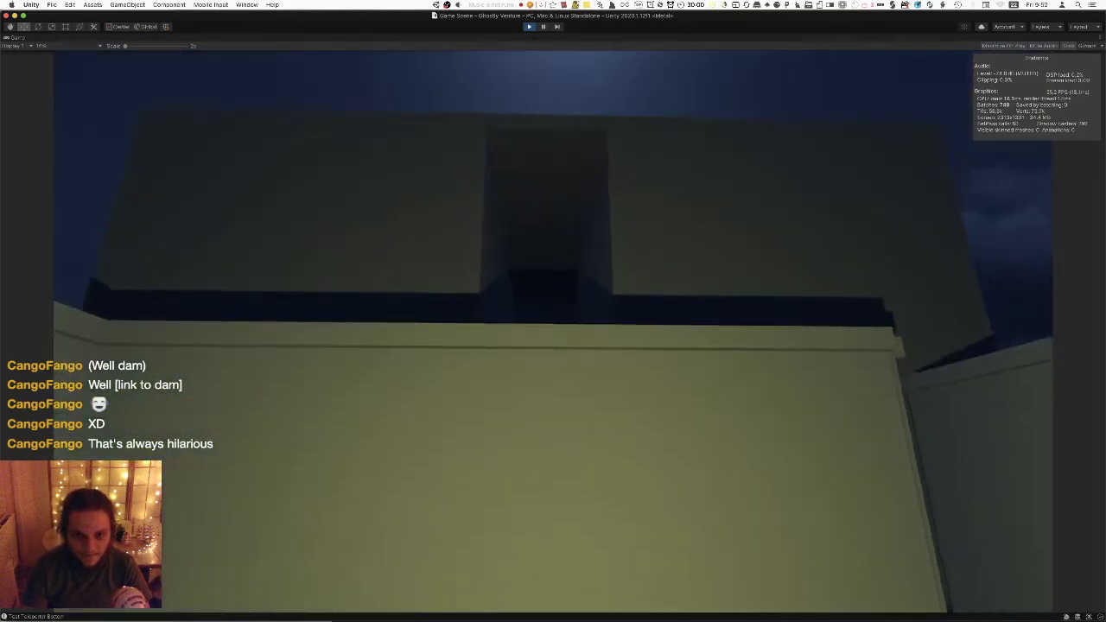
pyautogui.press('w')
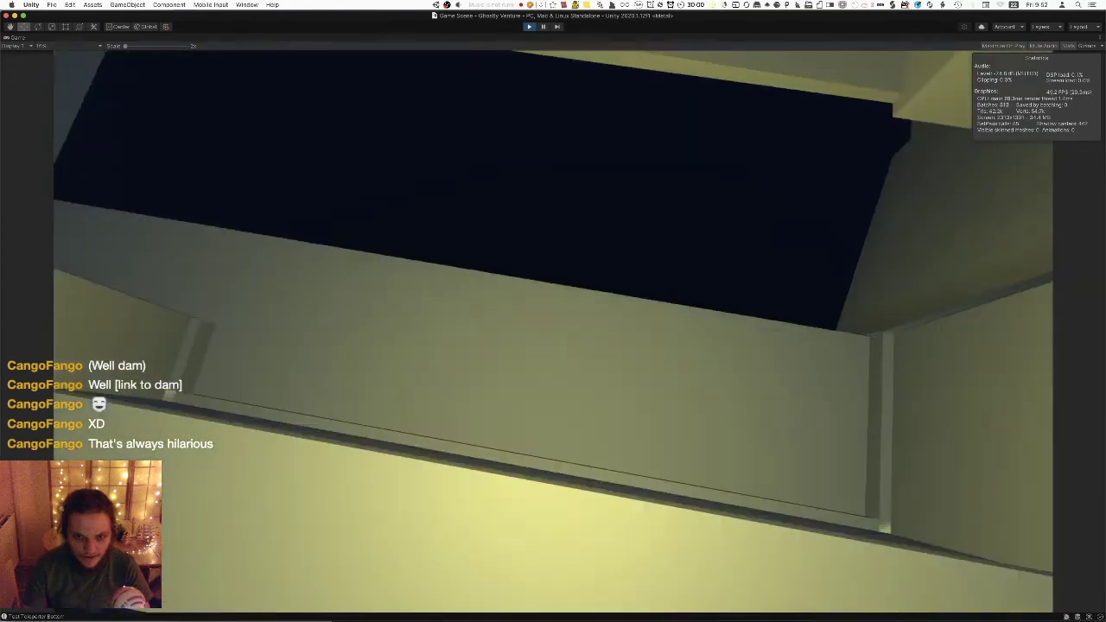
# Walk back through the entrance passage to the surface and re-enter the maze to examine the rooms from there.
pyautogui.press('w')
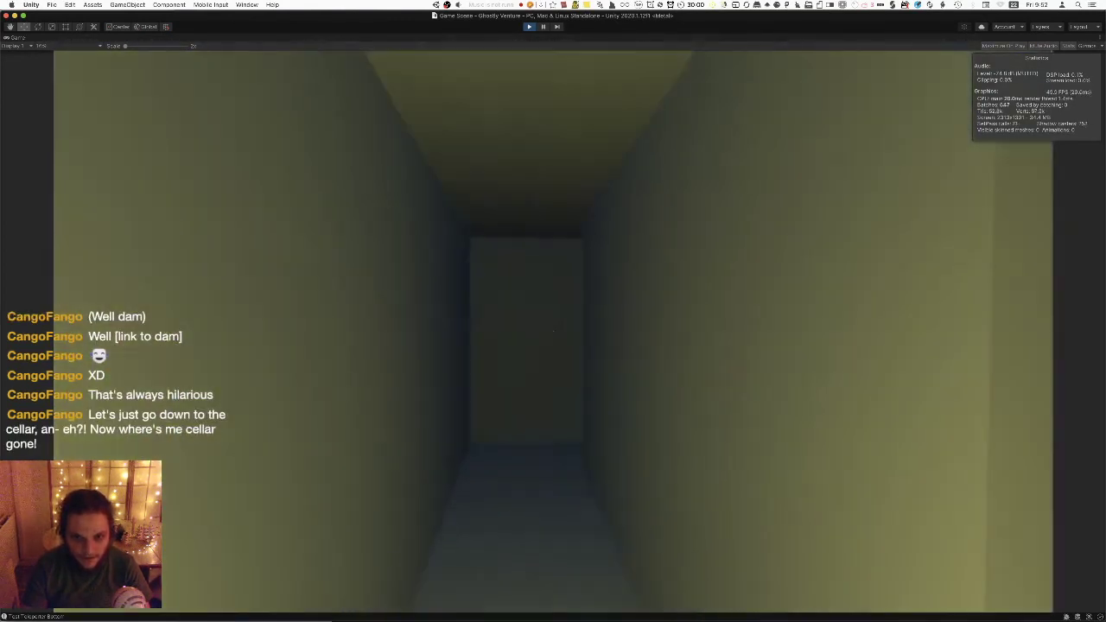
pyautogui.press('w')
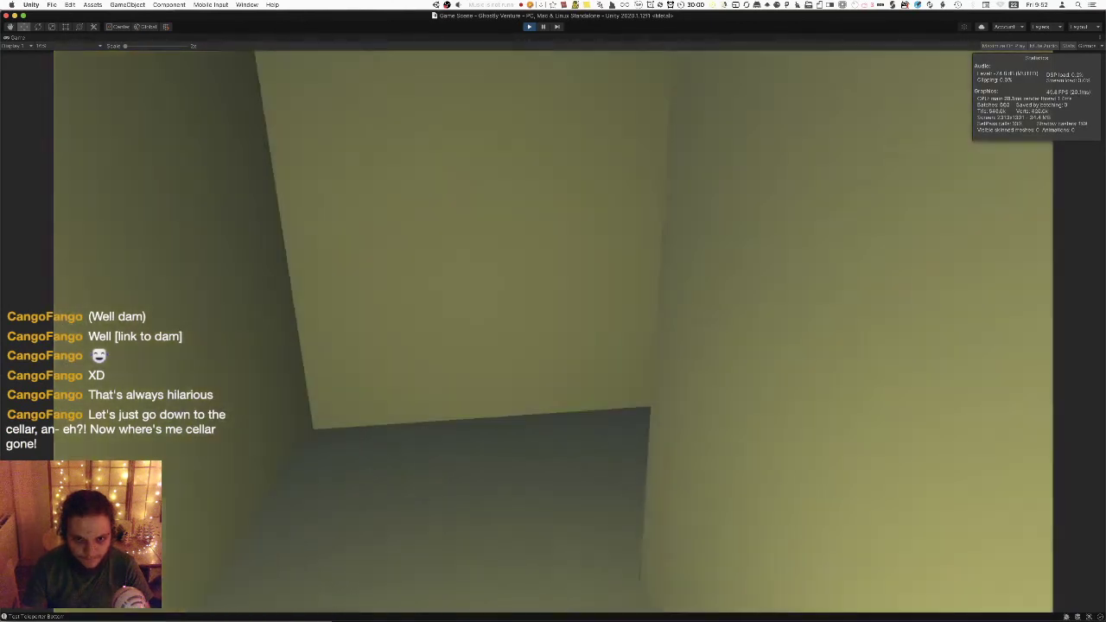
pyautogui.press('w')
pyautogui.press('w')
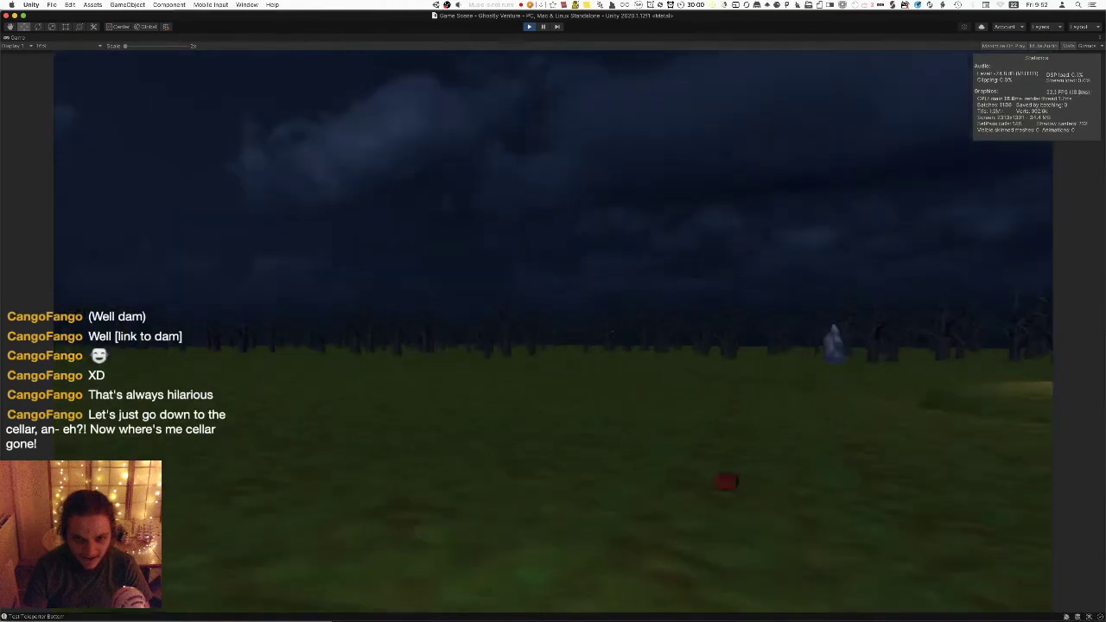
pyautogui.press('w')
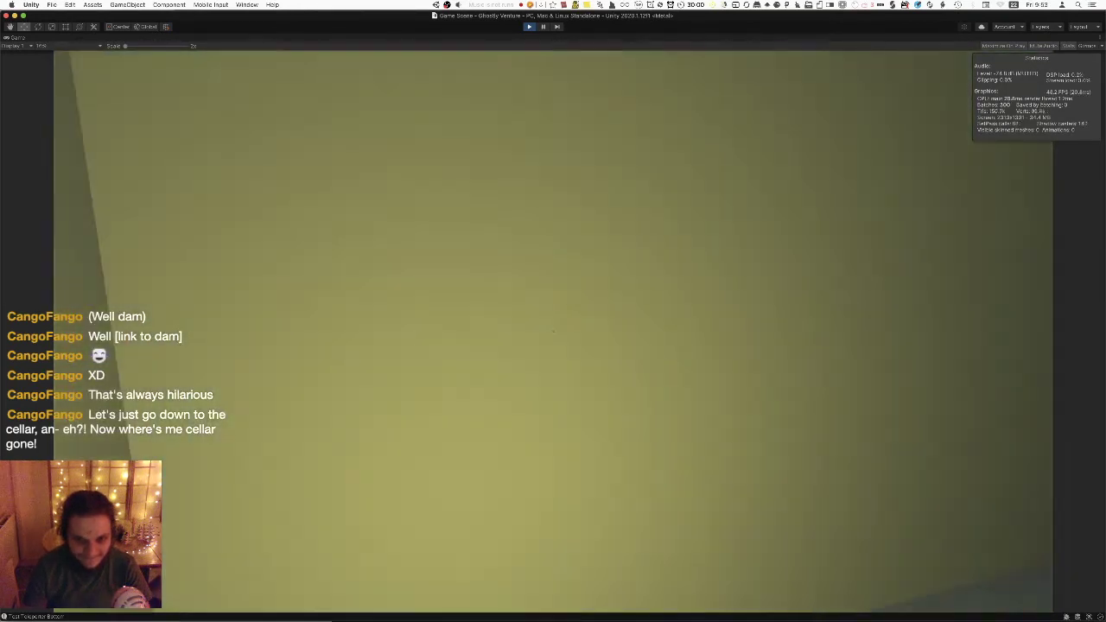
pyautogui.press('w')
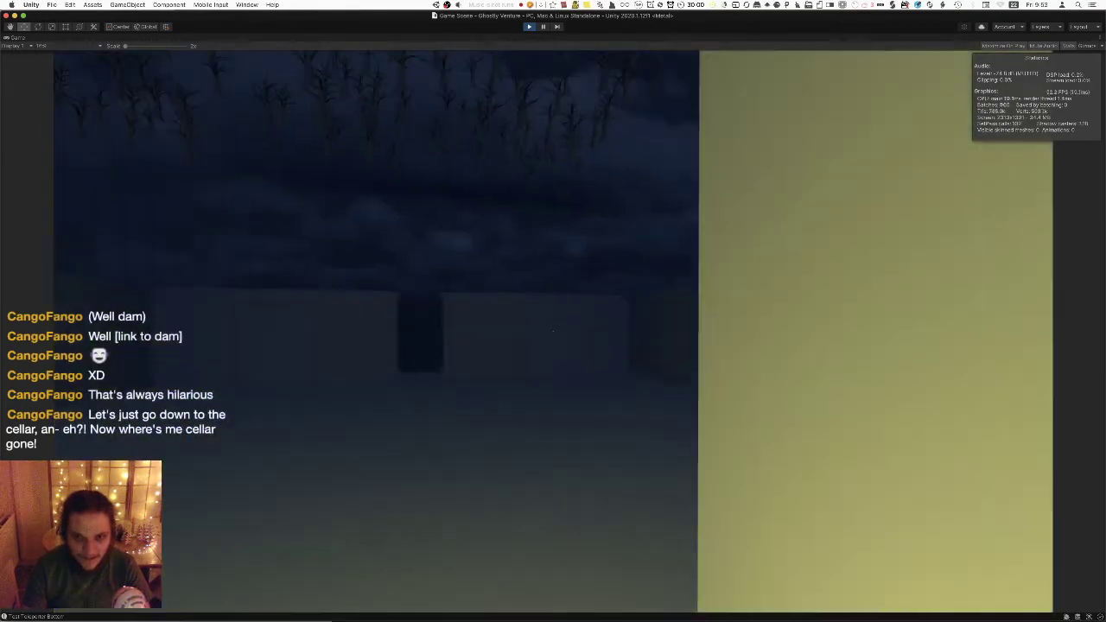
# Walk the player through the consecutive roofed and open-roofed rooms to check how the maze's doorways line up.
pyautogui.press('w')
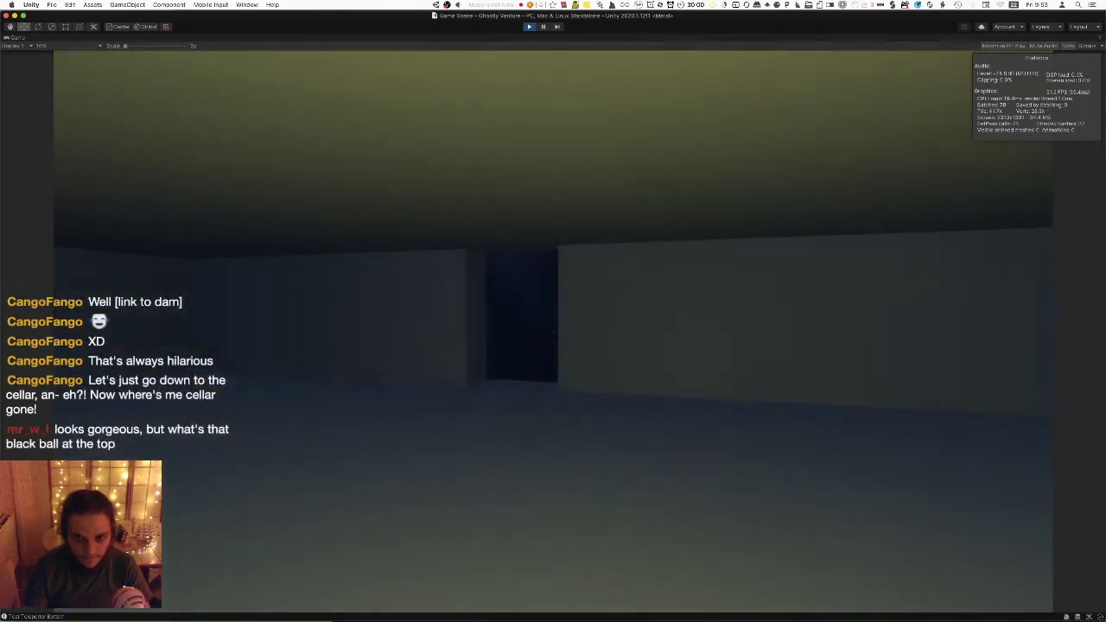
pyautogui.press('w')
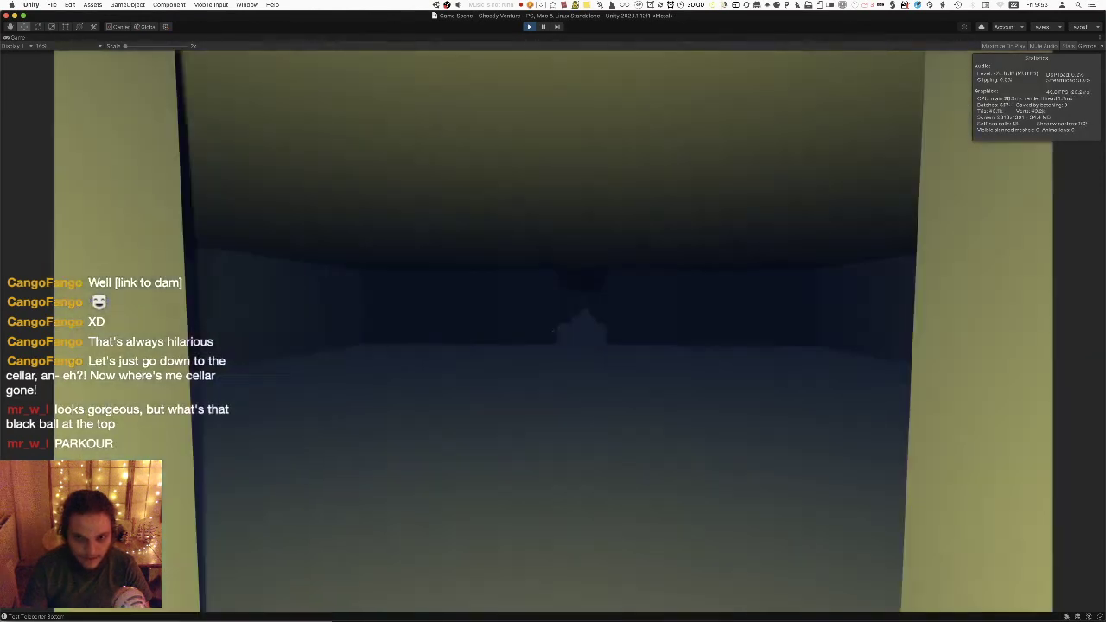
pyautogui.press('w')
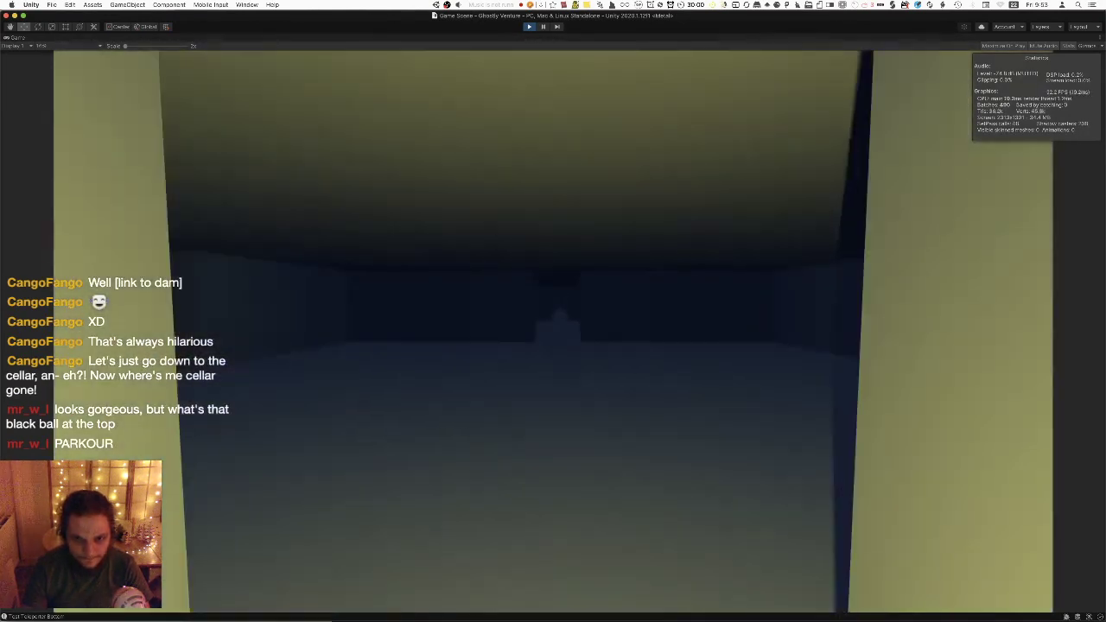
pyautogui.press('w')
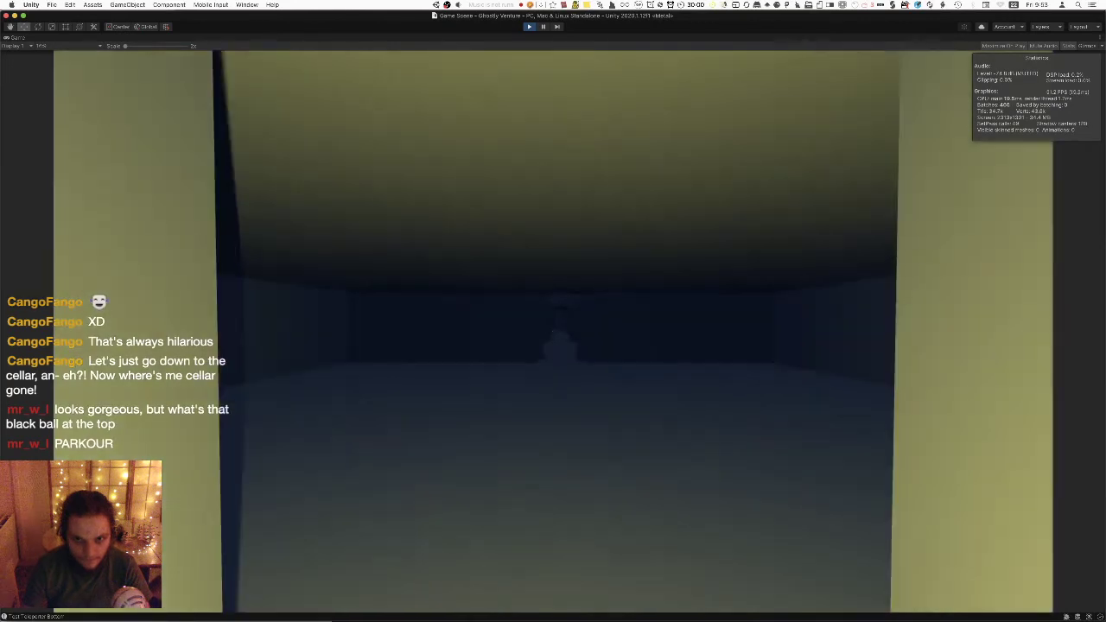
pyautogui.press('w')
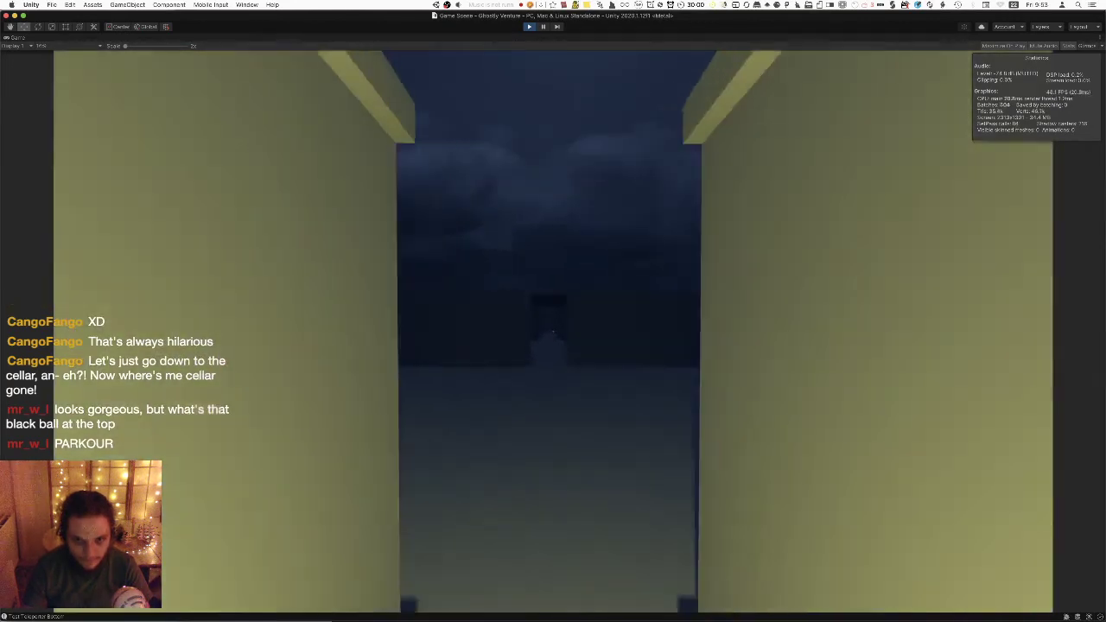
pyautogui.press('w')
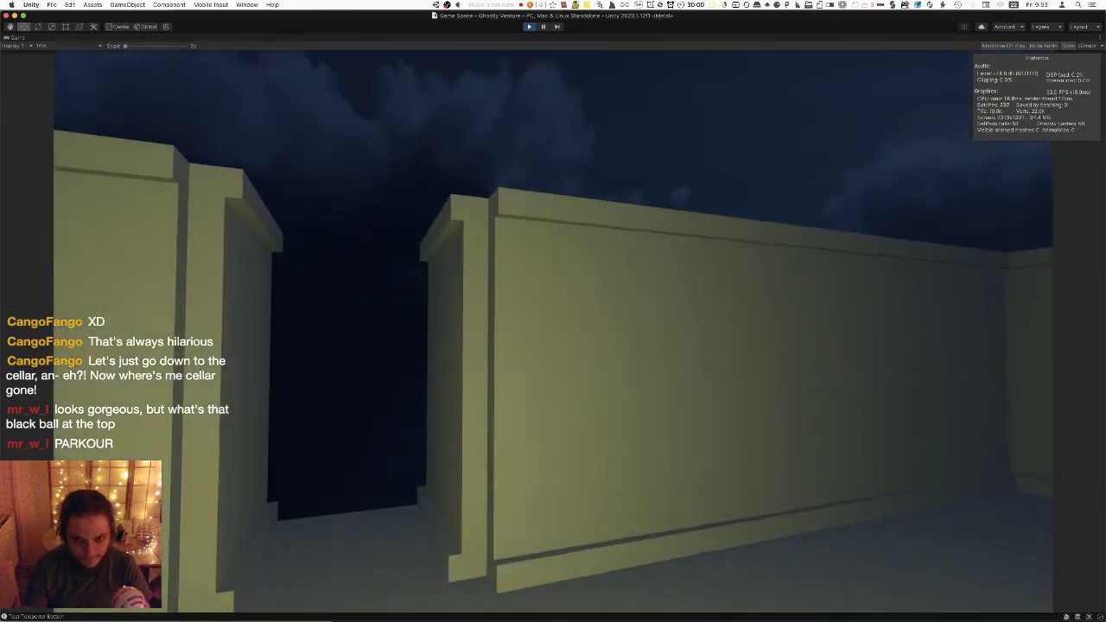
# Approach the doorway that opens onto darkness, jump inside it to inspect the wall trim, and walk around the adjoining open-roofed room.
pyautogui.press('w')
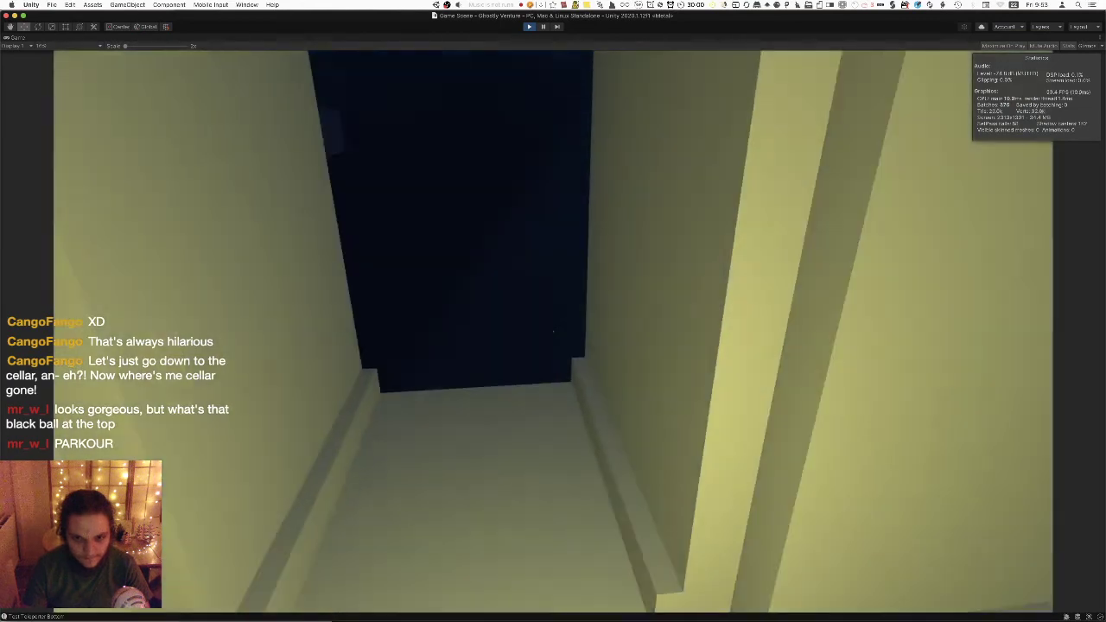
pyautogui.press('space')
pyautogui.press('space')
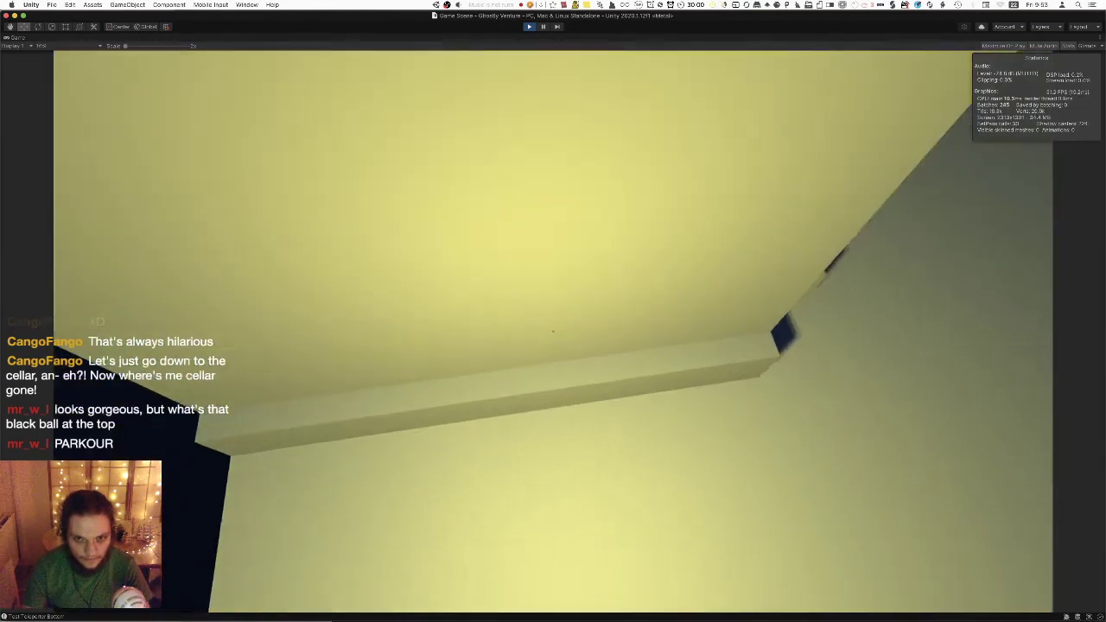
pyautogui.press('w')
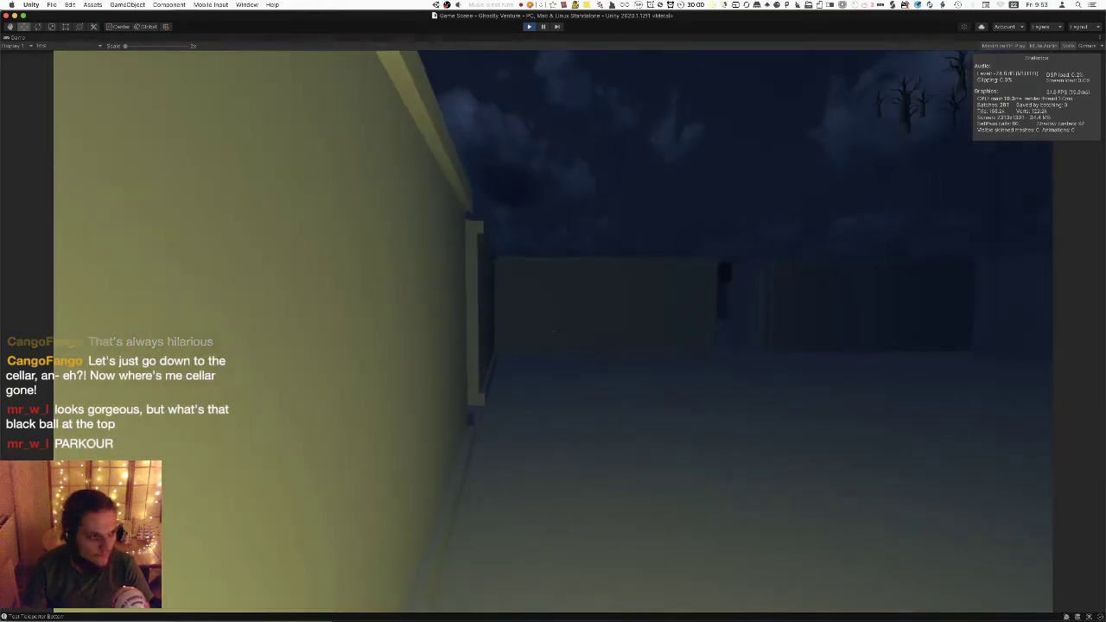
pyautogui.press('w')
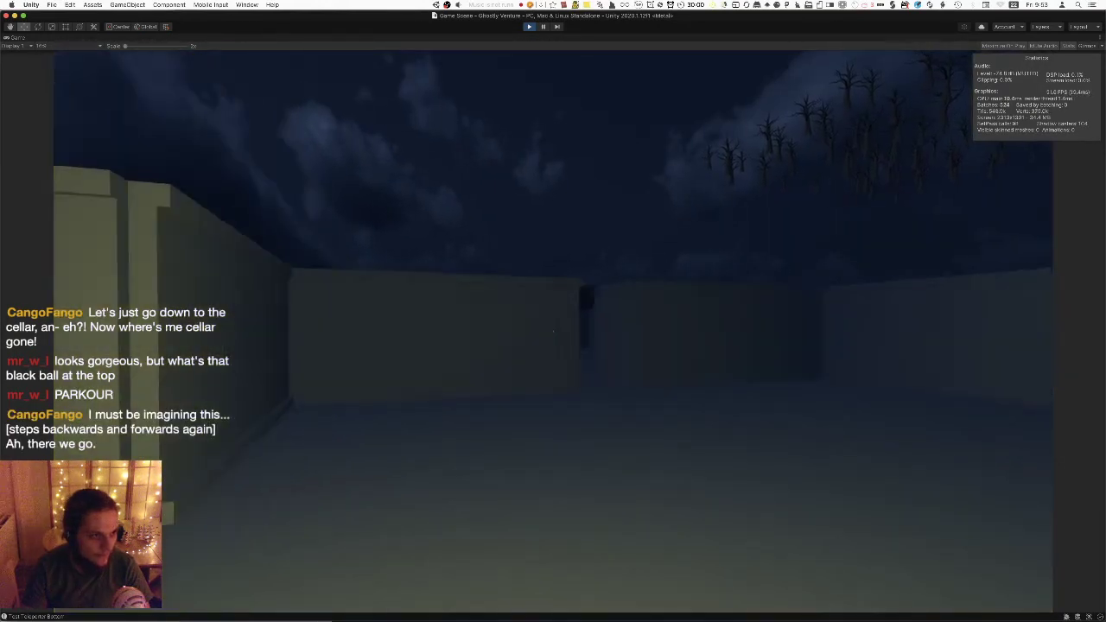
pyautogui.press('s')
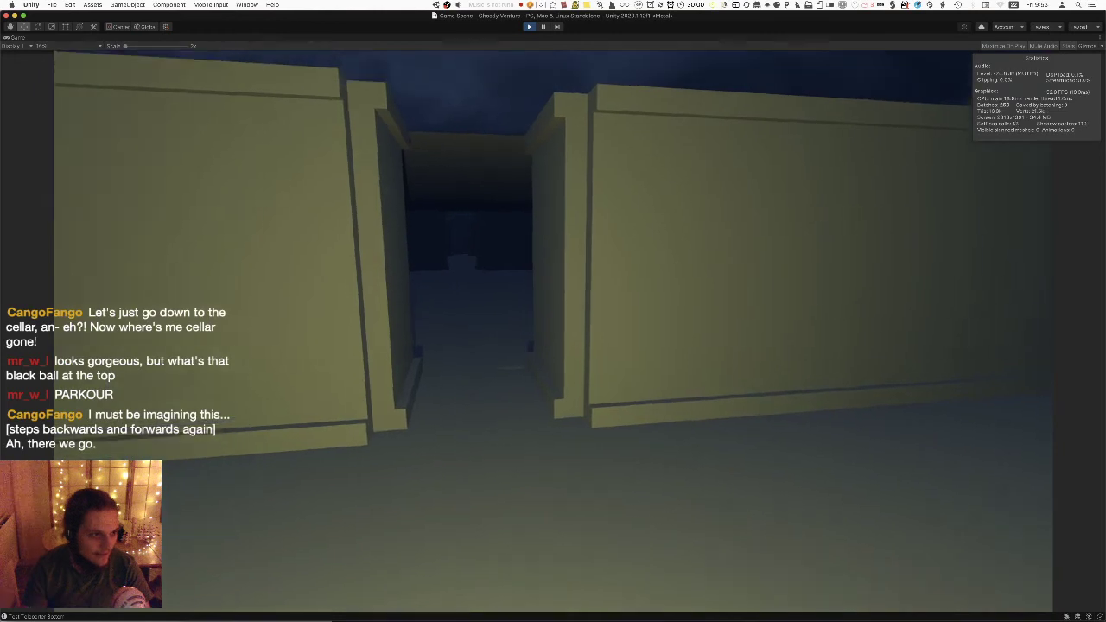
# Cross more roofed and open-roofed rooms through their connecting doorways, and look up at the dark disc in the sky.
pyautogui.press('w')
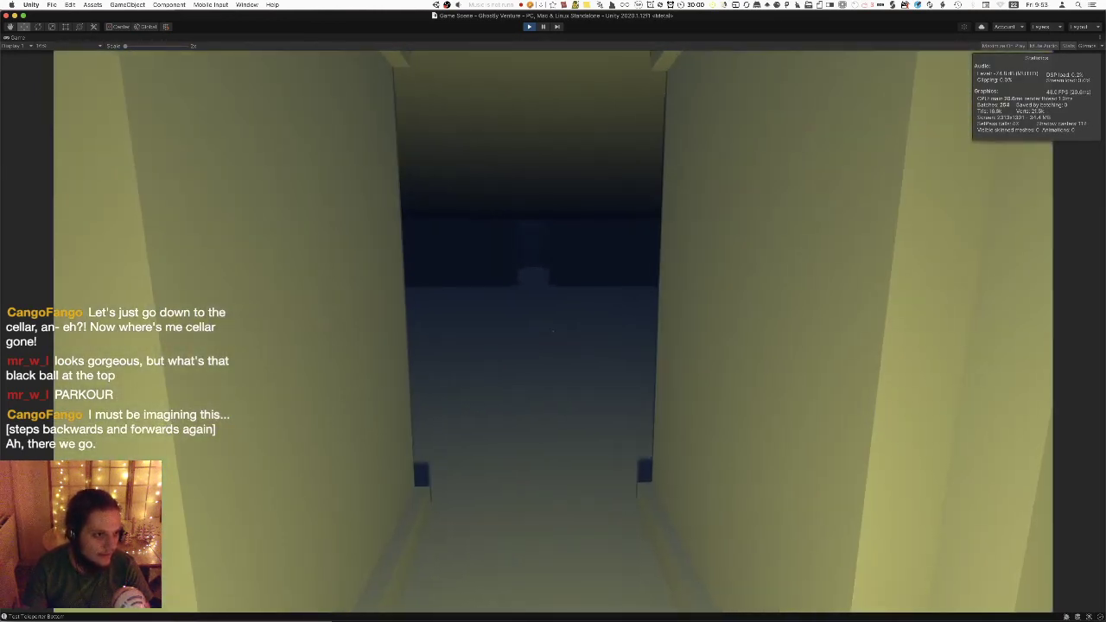
pyautogui.press('w')
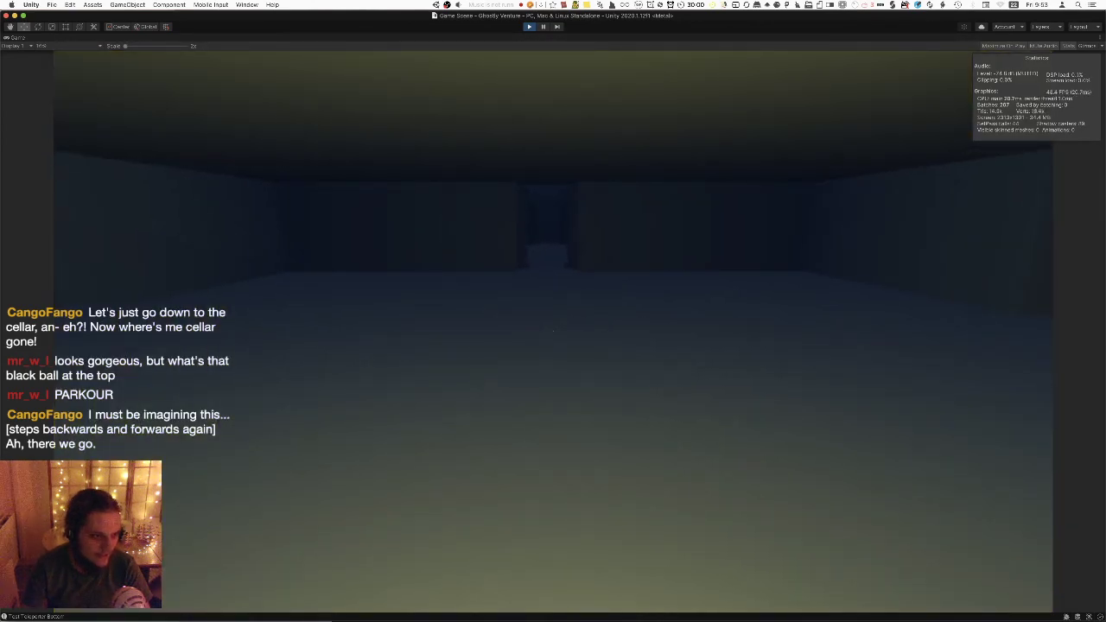
pyautogui.press('w')
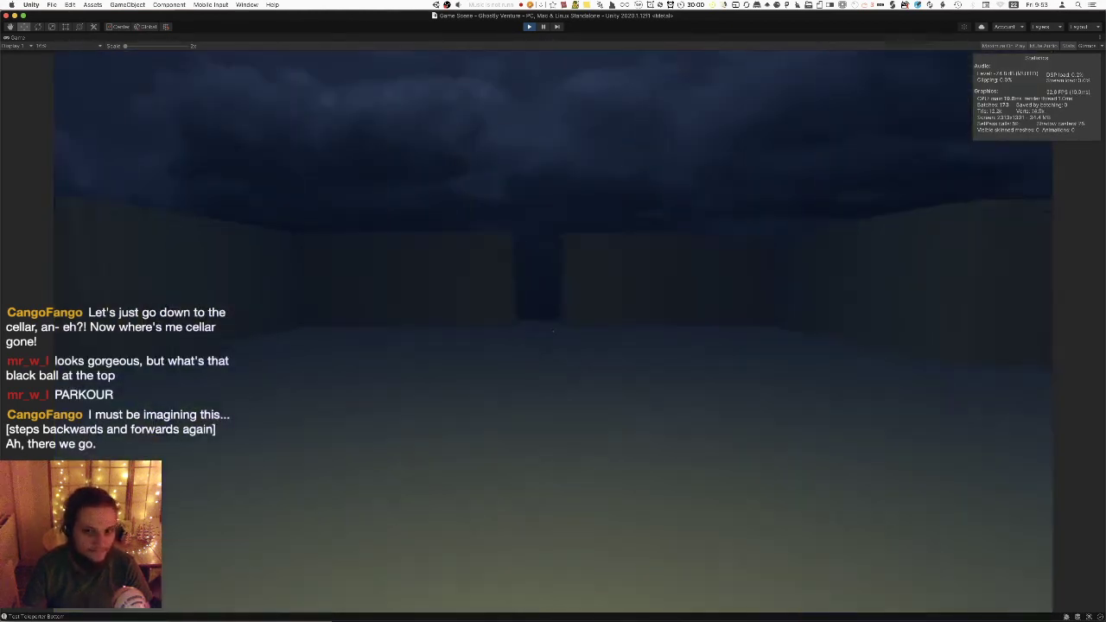
pyautogui.press('w')
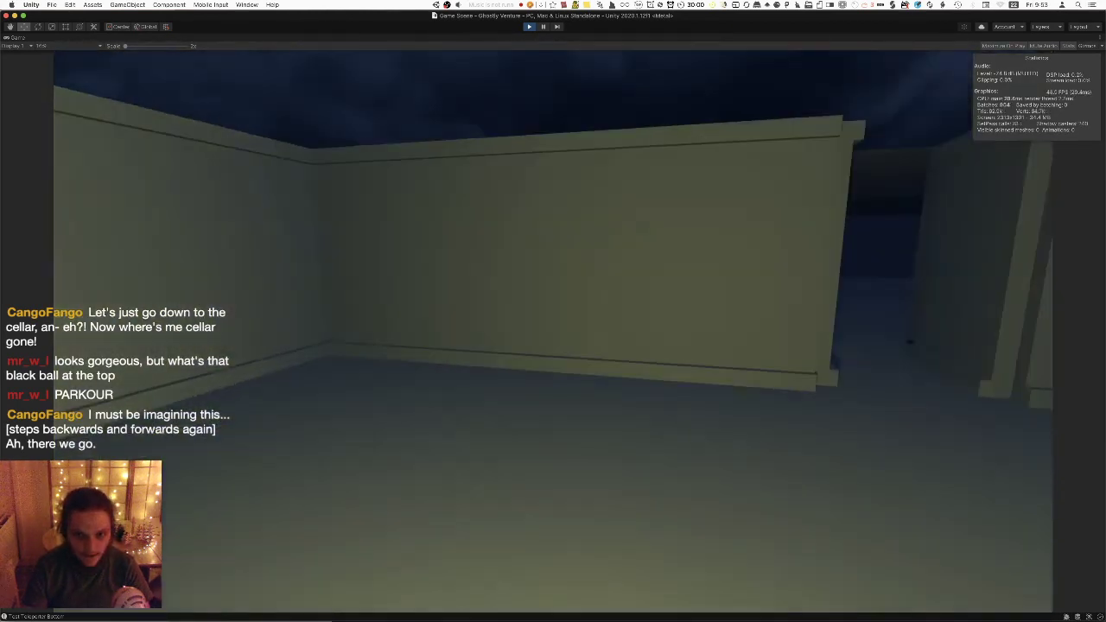
pyautogui.press('w')
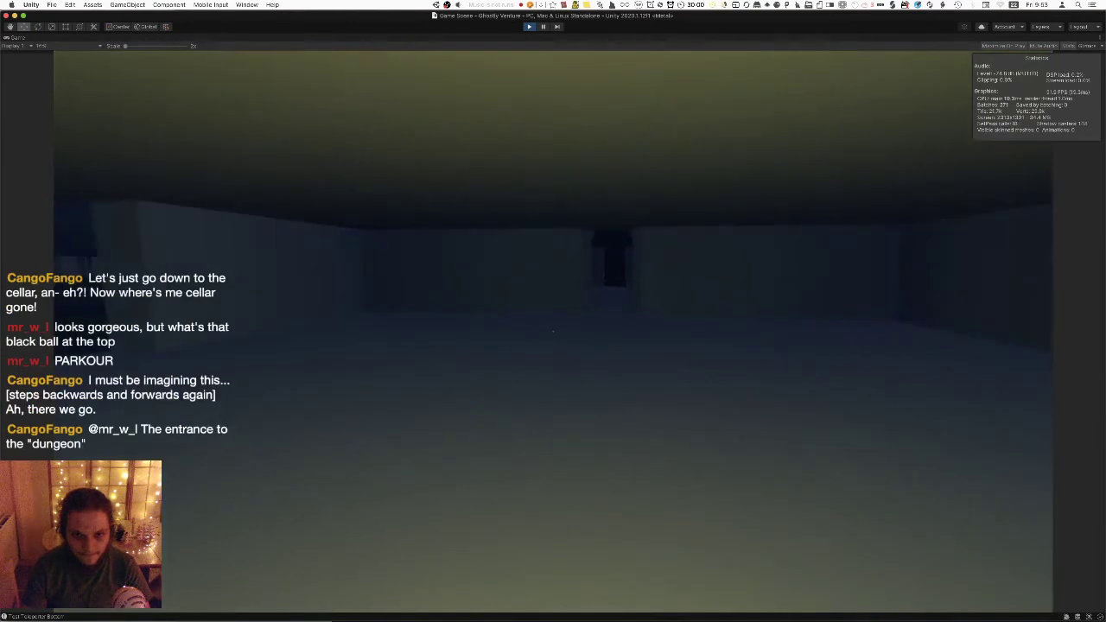
pyautogui.press('w')
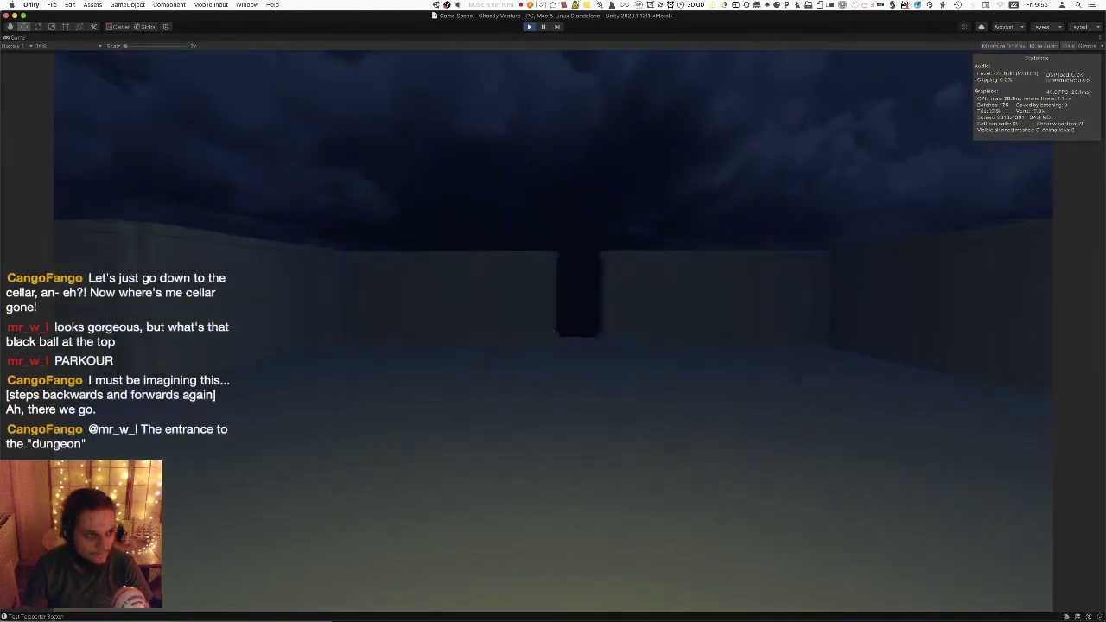
pyautogui.press('w')
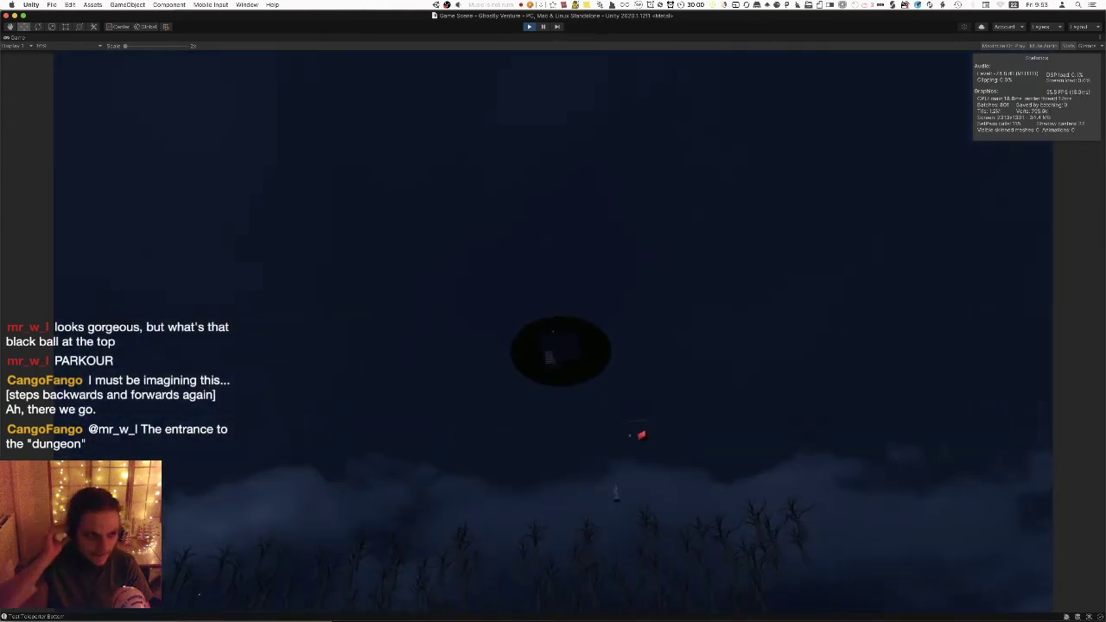
# Walk back along the long row of maze rooms to find the room with the entrance stairs.
pyautogui.press('w')
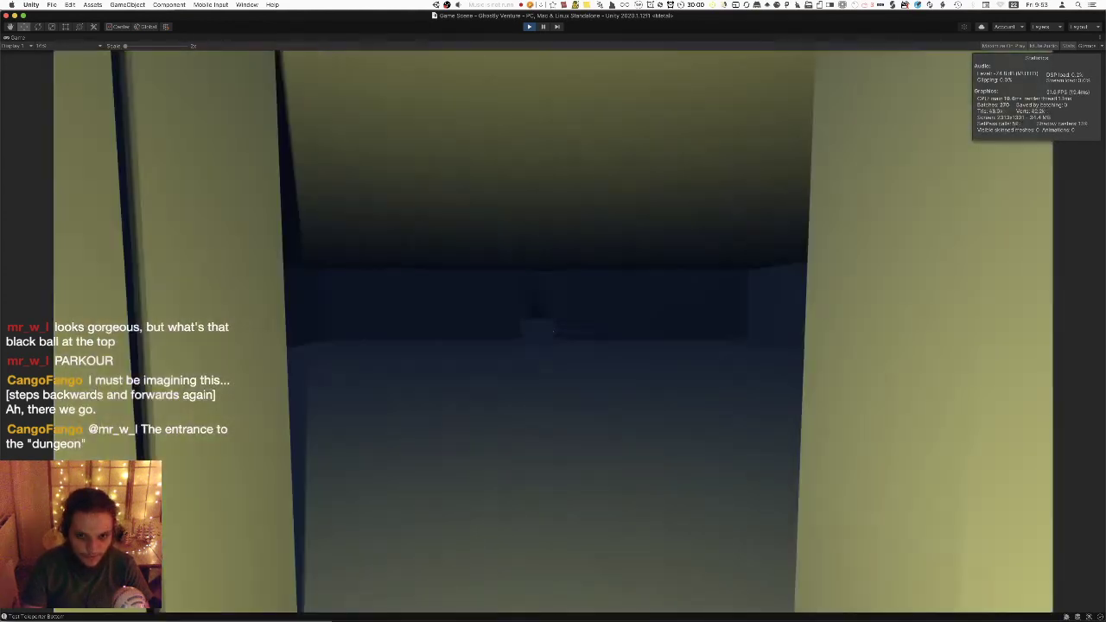
pyautogui.press('w')
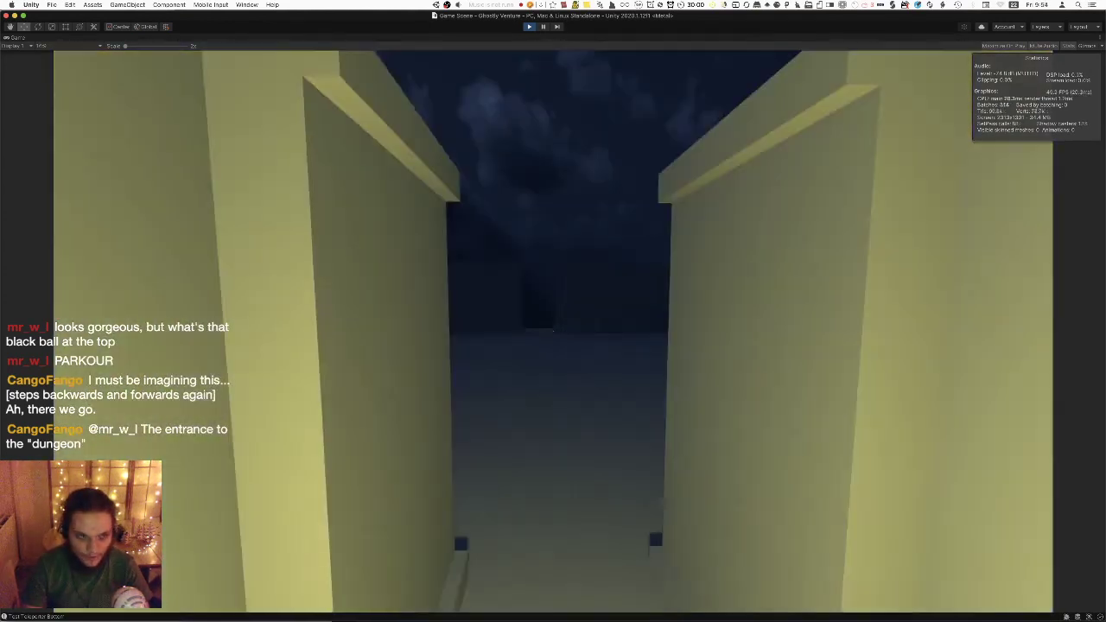
pyautogui.press('w')
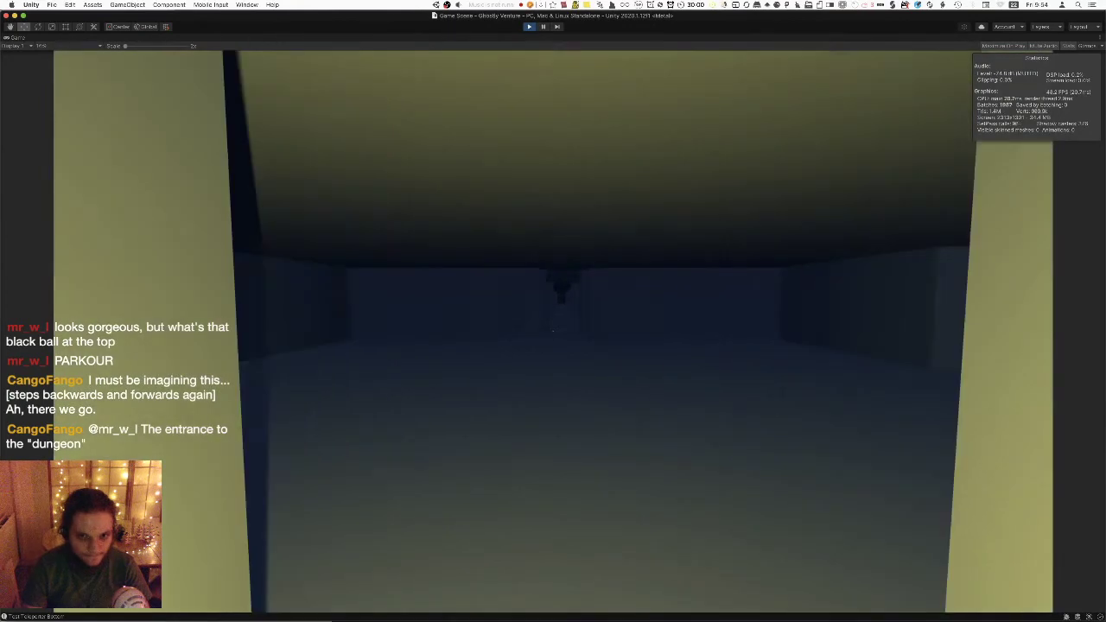
pyautogui.press('w')
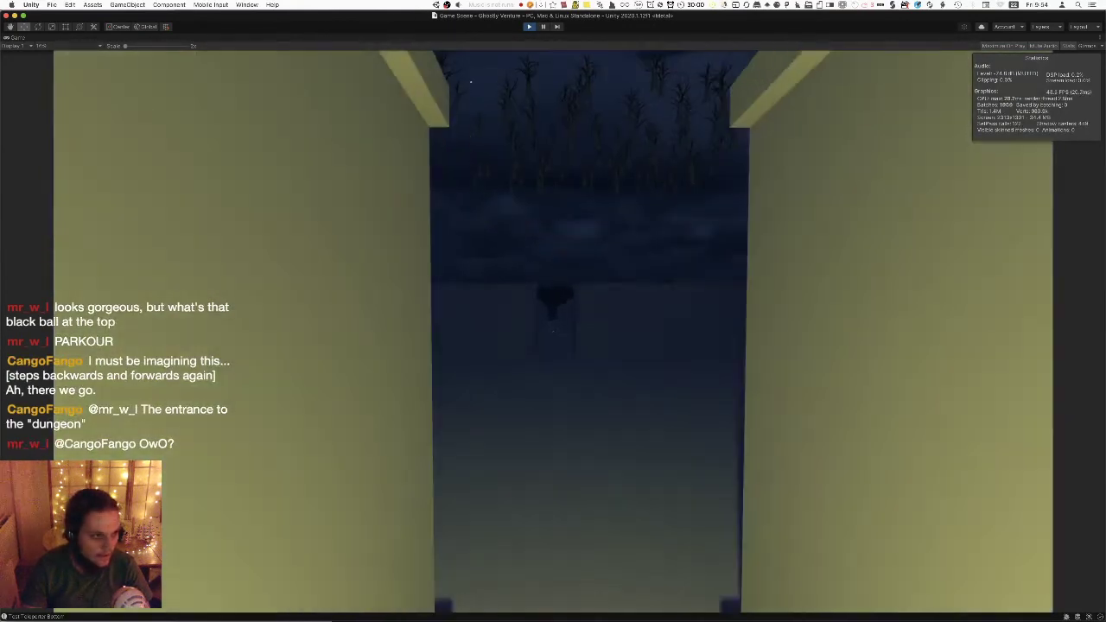
pyautogui.press('w')
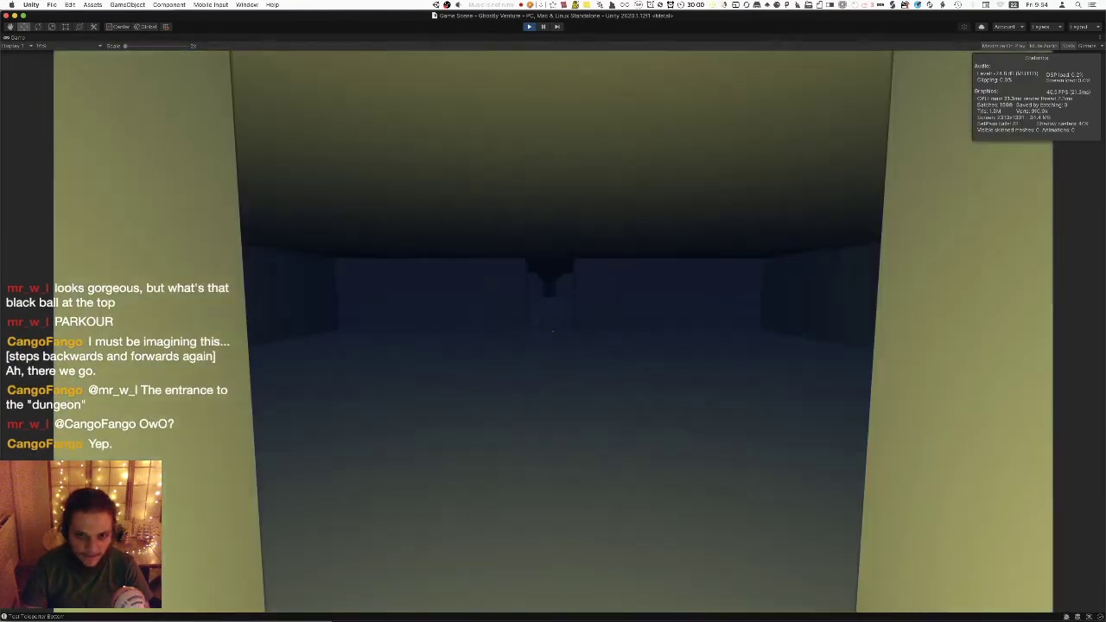
pyautogui.press('w')
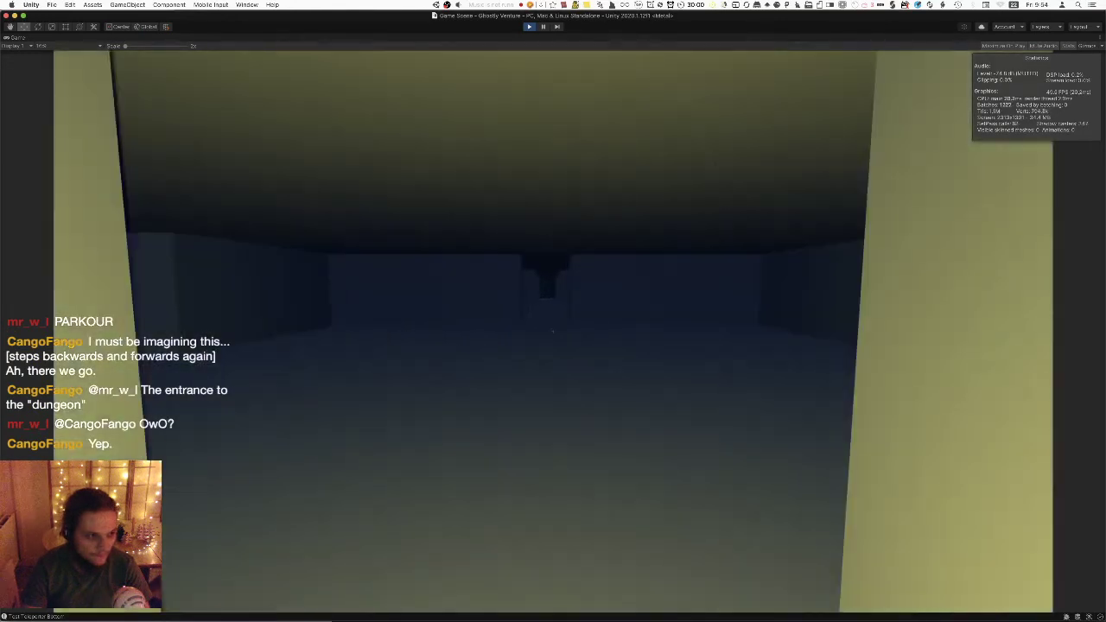
pyautogui.press('w')
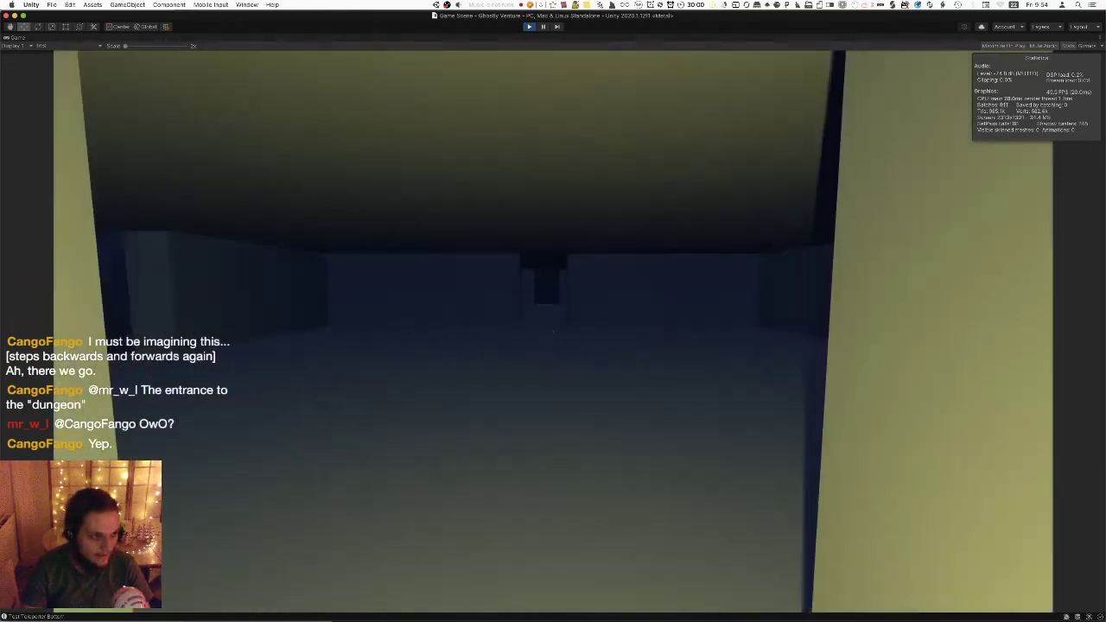
pyautogui.press('w')
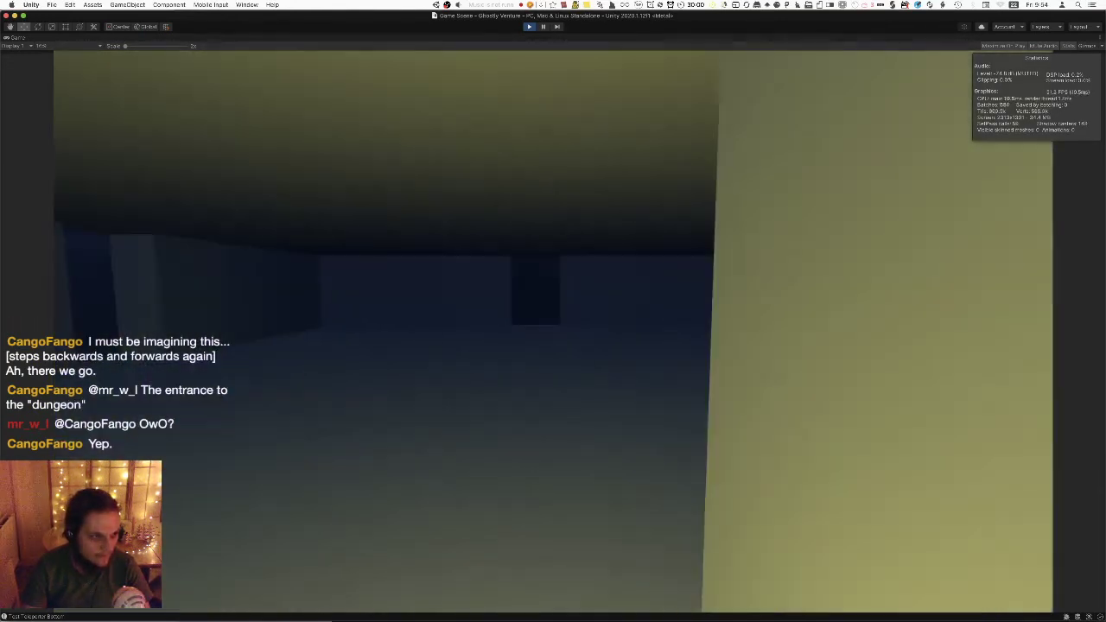
pyautogui.press('w')
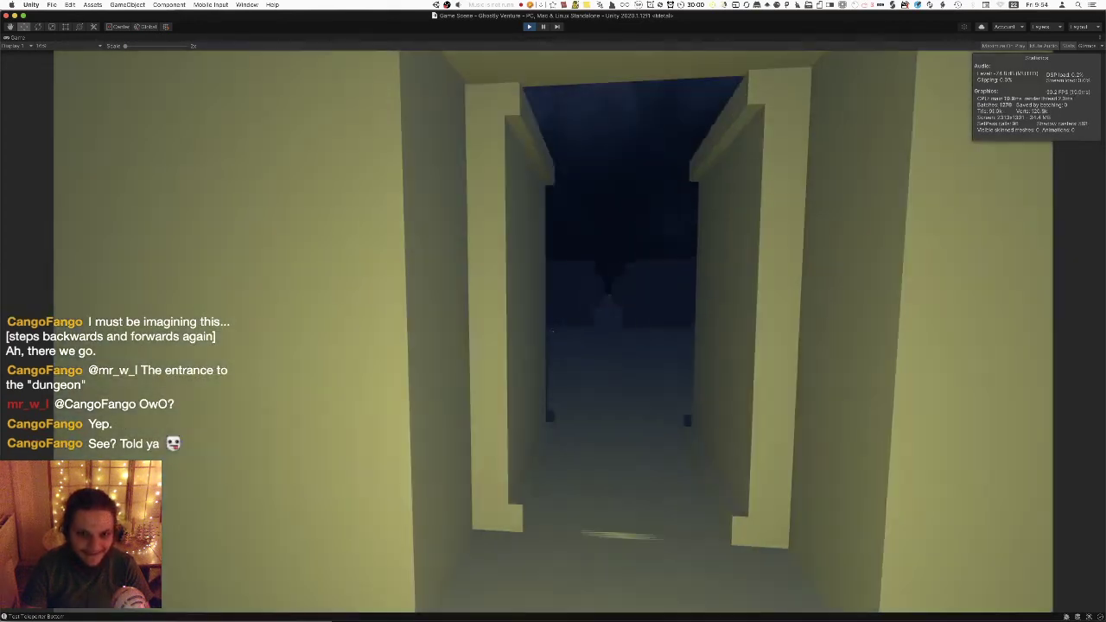
# Climb the entrance stairs out of the maze and examine the outside wall of the entrance building.
pyautogui.press('w')
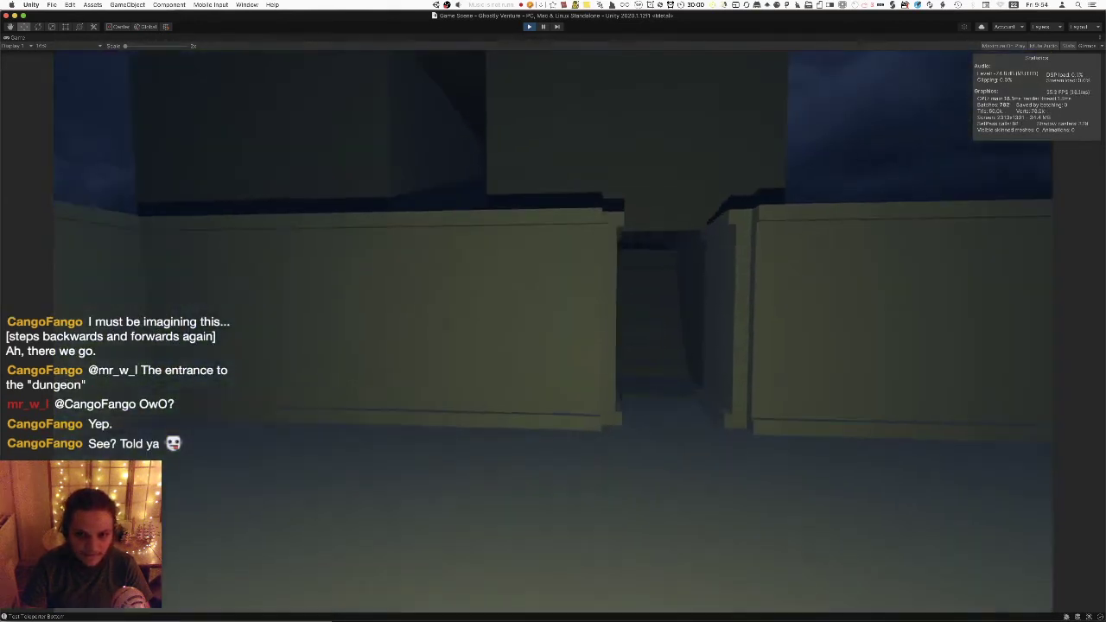
pyautogui.press('w')
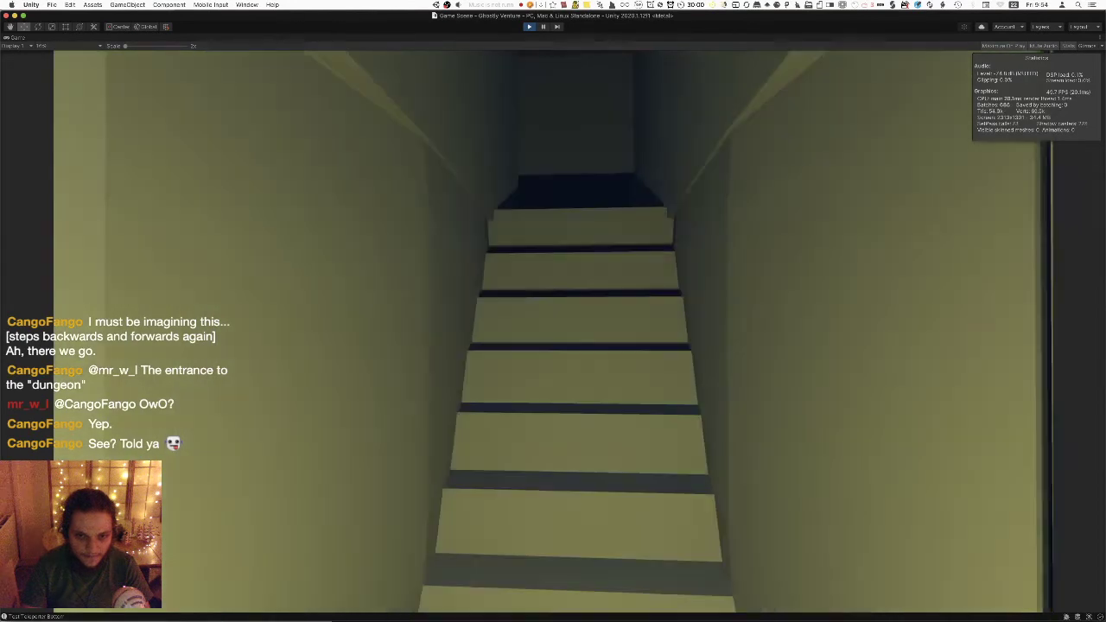
pyautogui.press('w')
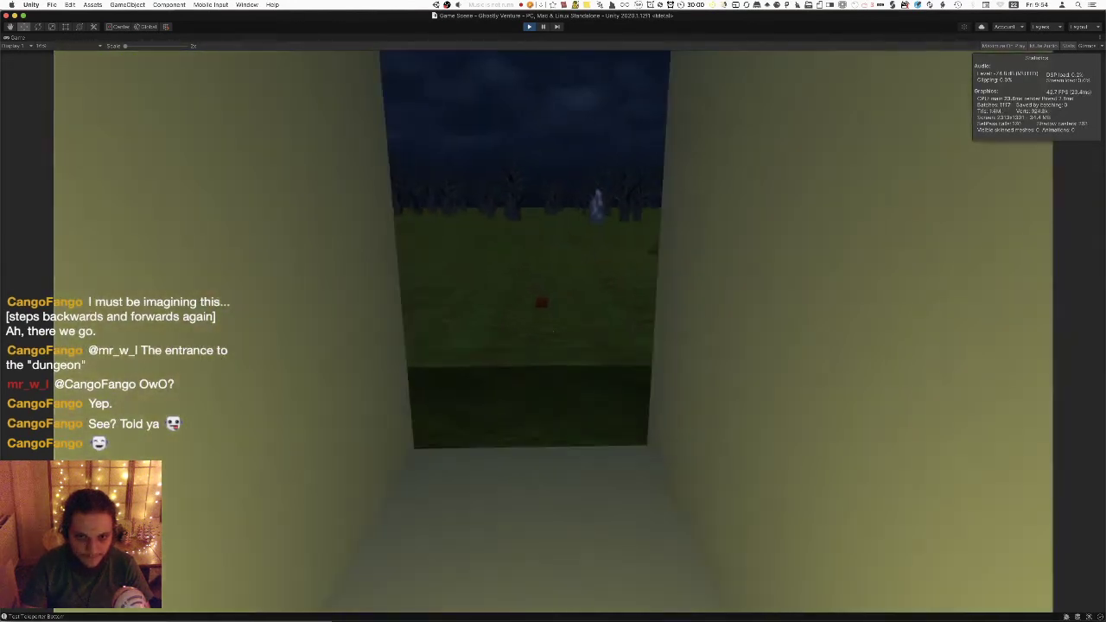
pyautogui.press('w')
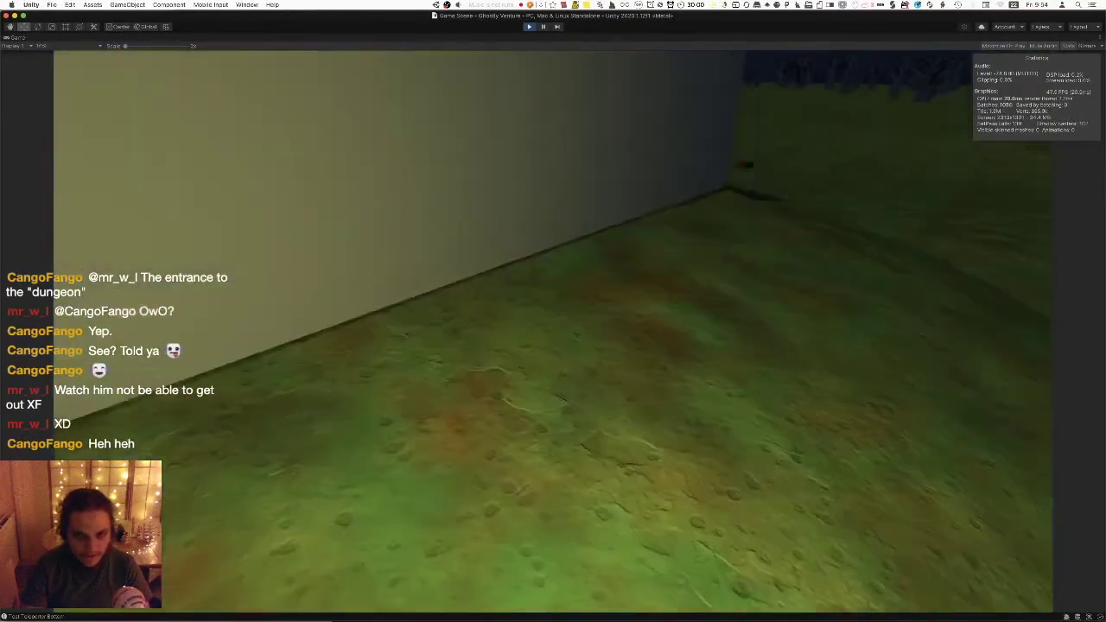
# Descend the entrance stairs into the first maze room again, and climb back out onto the grass to test the exit route.
pyautogui.press('w')
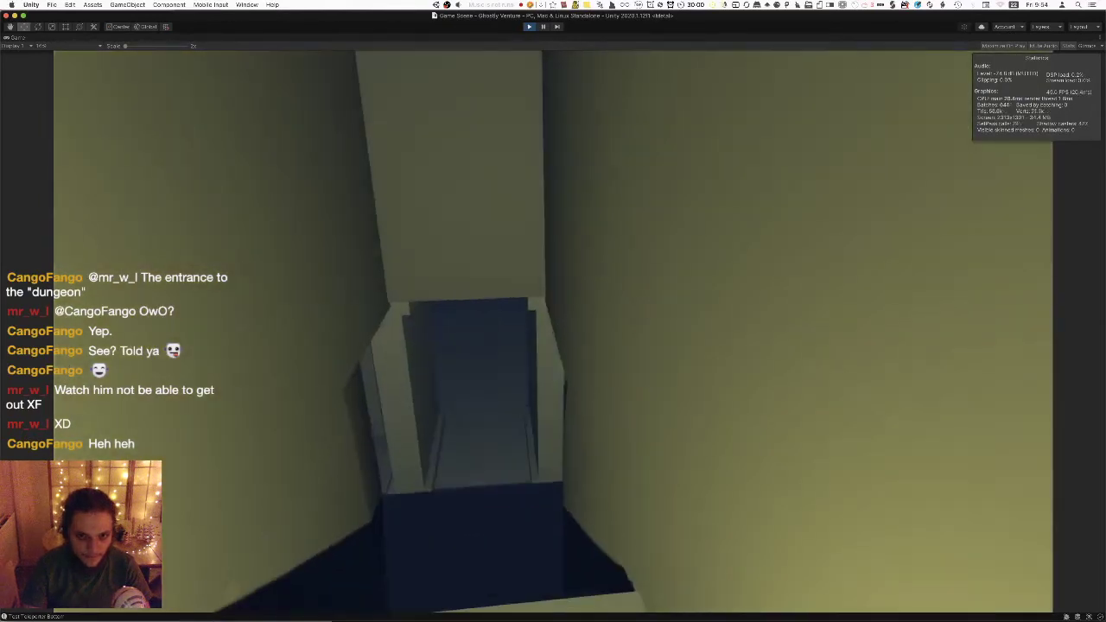
pyautogui.press('w')
pyautogui.press('w')
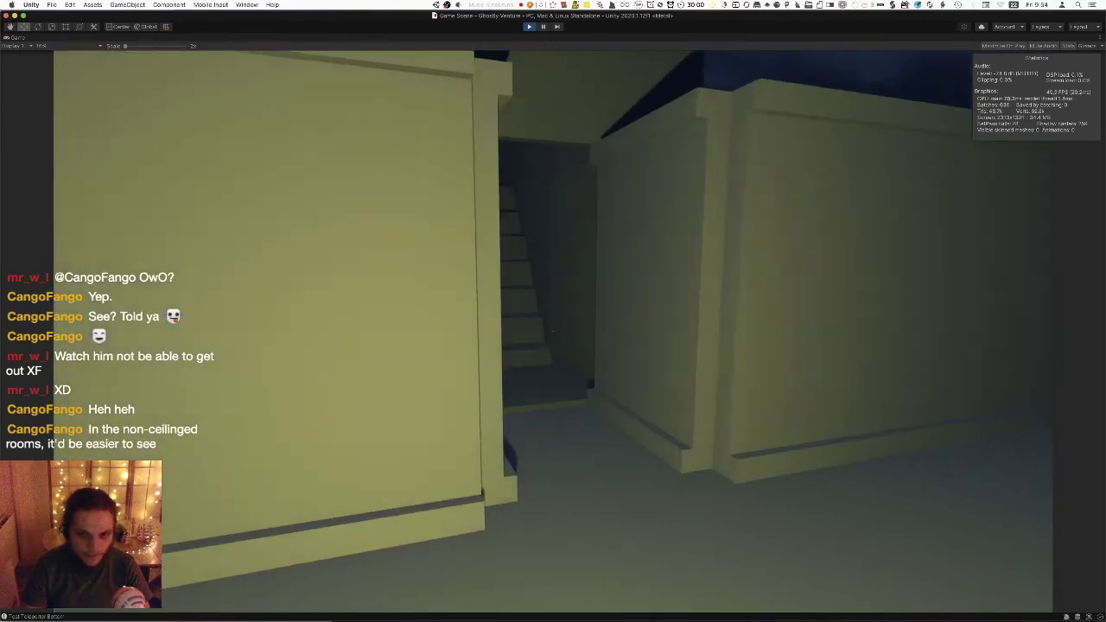
pyautogui.press('w')
pyautogui.press('w')
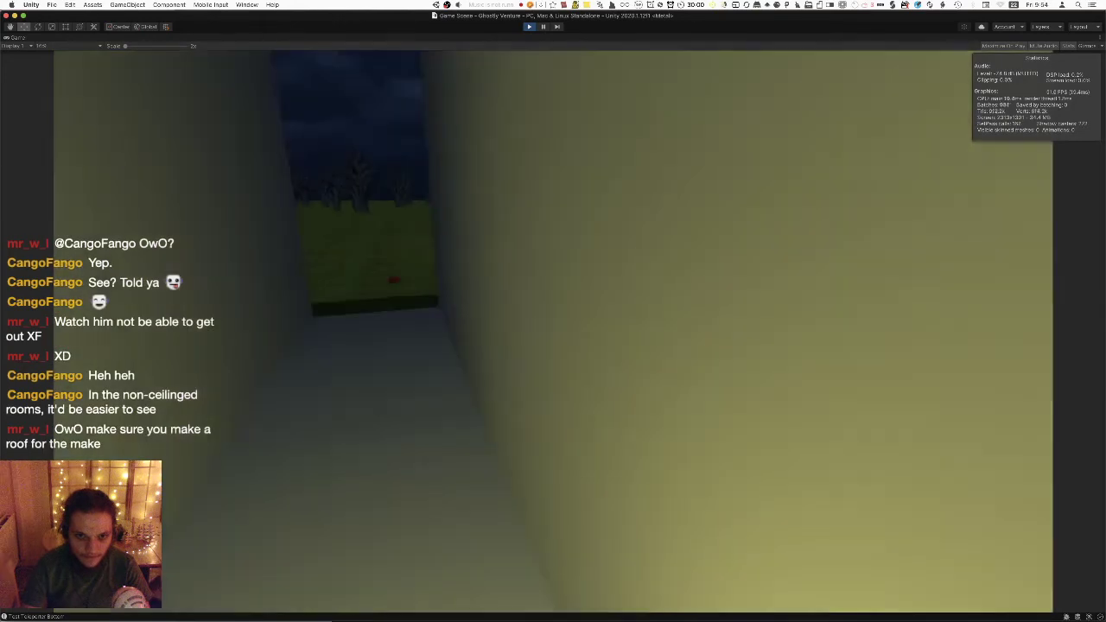
pyautogui.press('w')
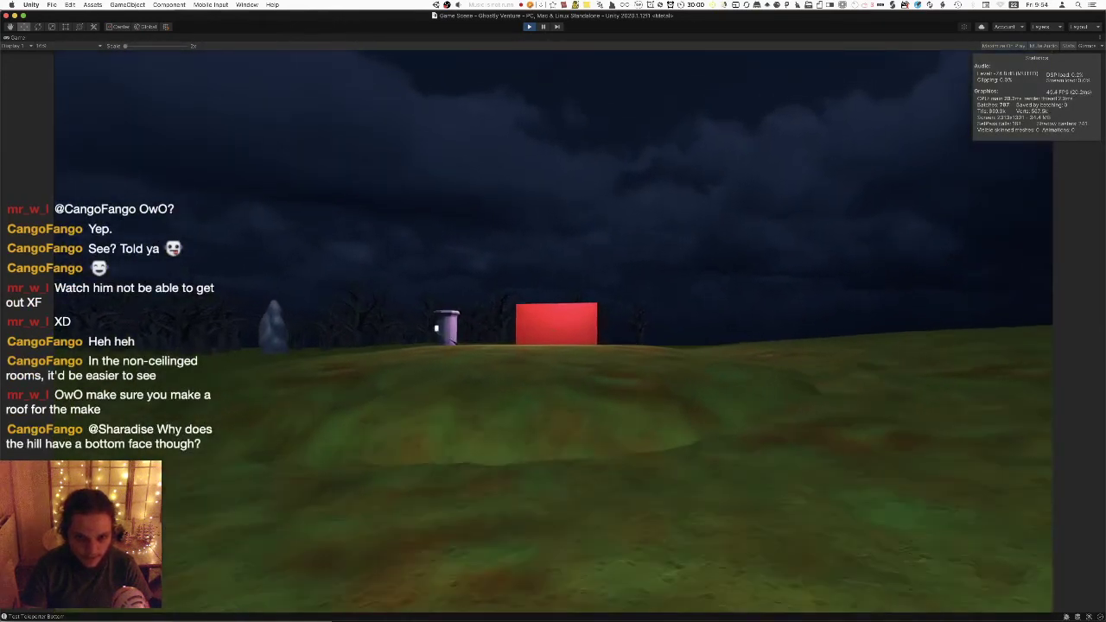
# Walk across the grass to the purple memory shard pedestal and look down into it.
pyautogui.press('w')
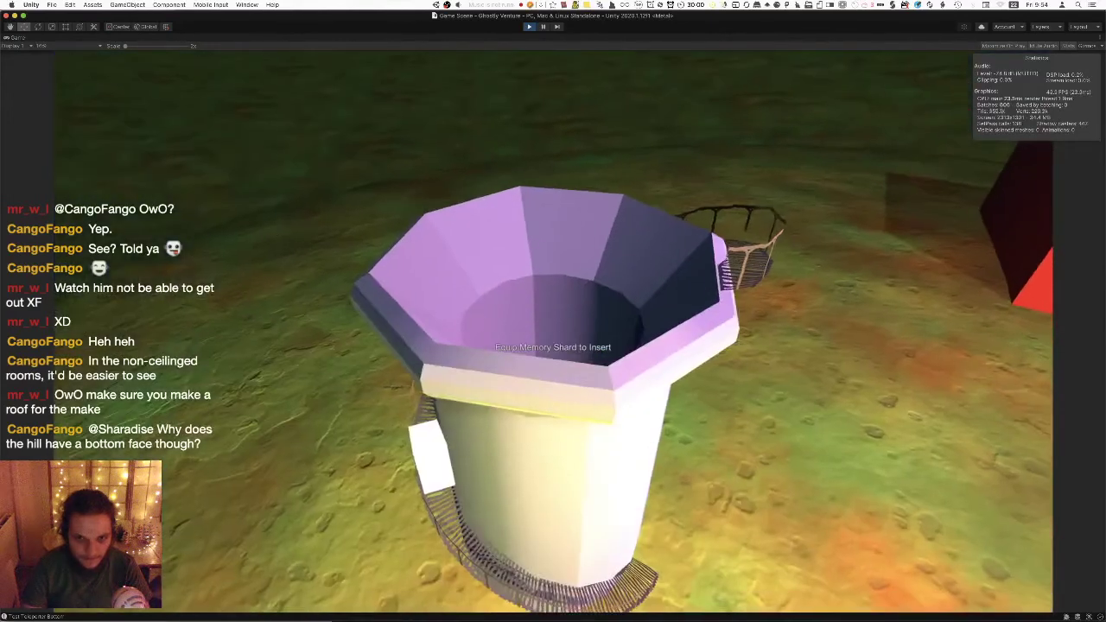
pyautogui.press('w')
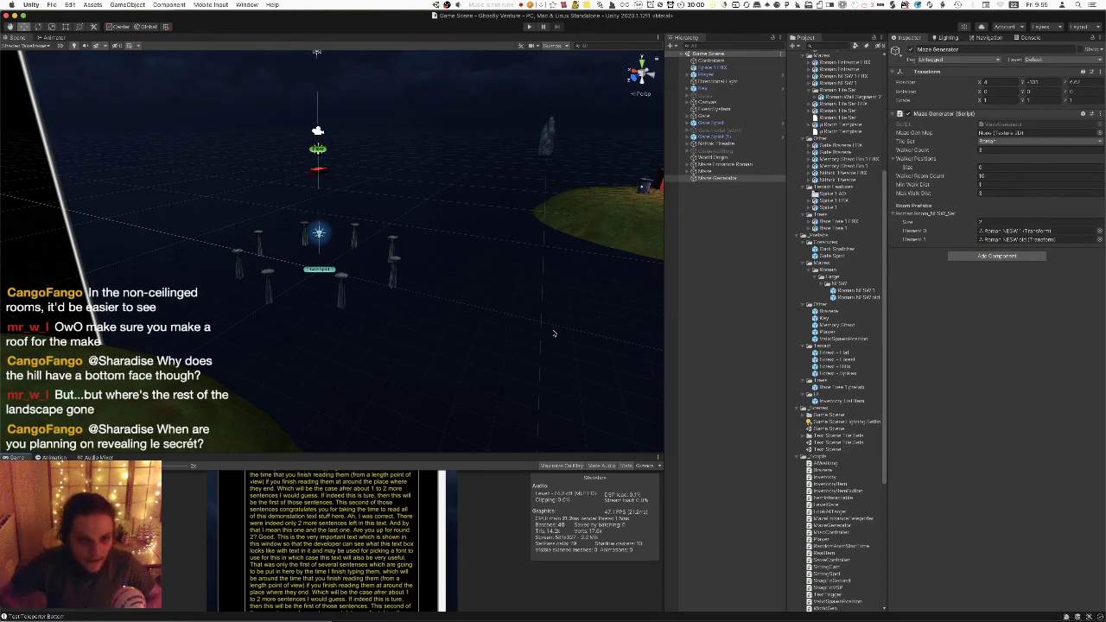
# Frame the Roman Entrance FBX in the Scene view and examine its hill from the side and underneath.
pyautogui.moveTo(535, 301); pyautogui.dragTo(399, 159, button='right')
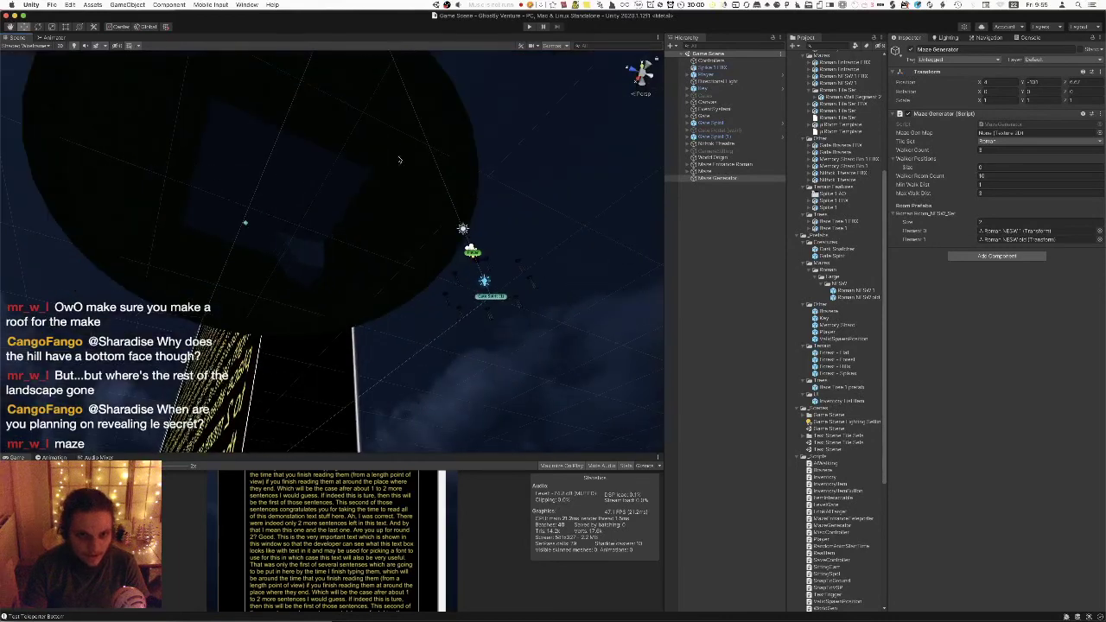
pyautogui.click(460, 181)
pyautogui.press('f')
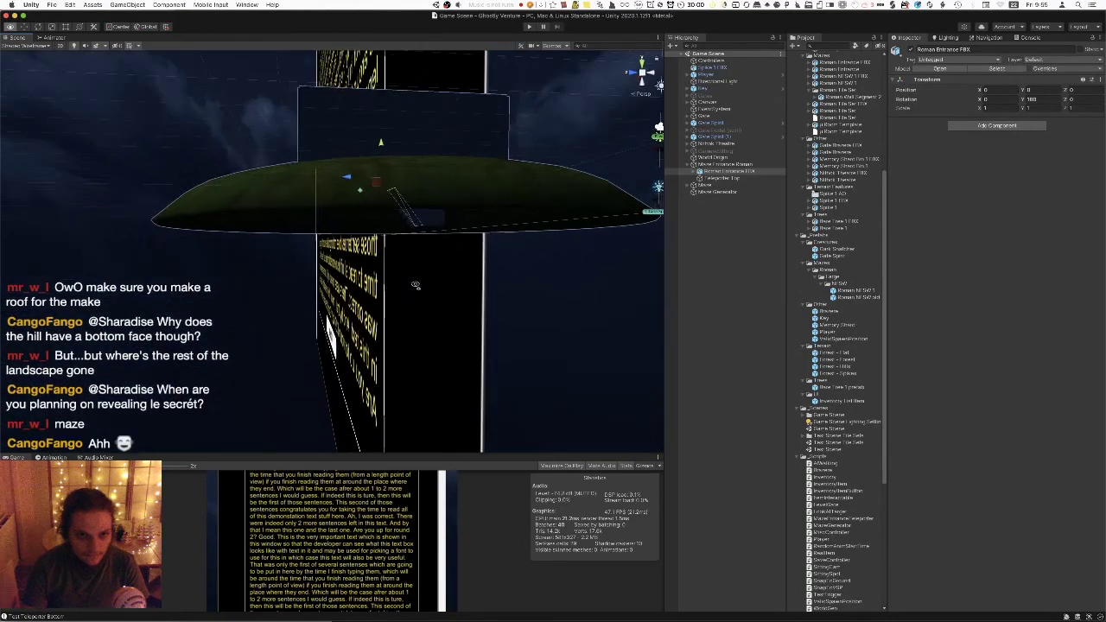
pyautogui.moveTo(414, 269); pyautogui.dragTo(581, 245, button='right')
pyautogui.click(582, 244)
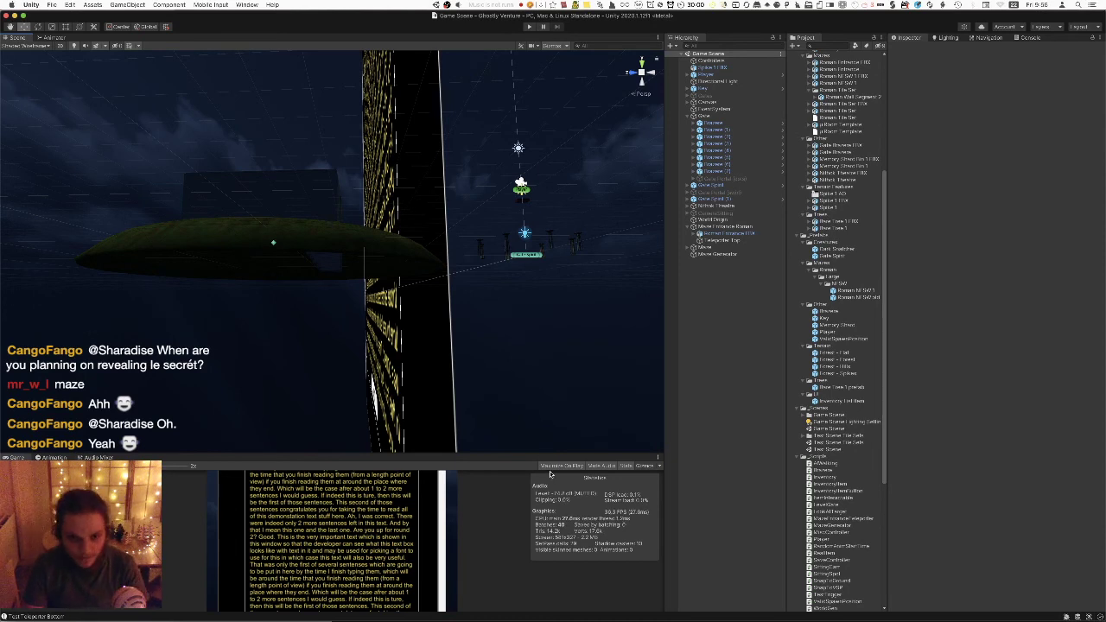
# Run the game, turn off Scene view lighting, and find the generated maze rooms below the terrain.
pyautogui.press('super+p')
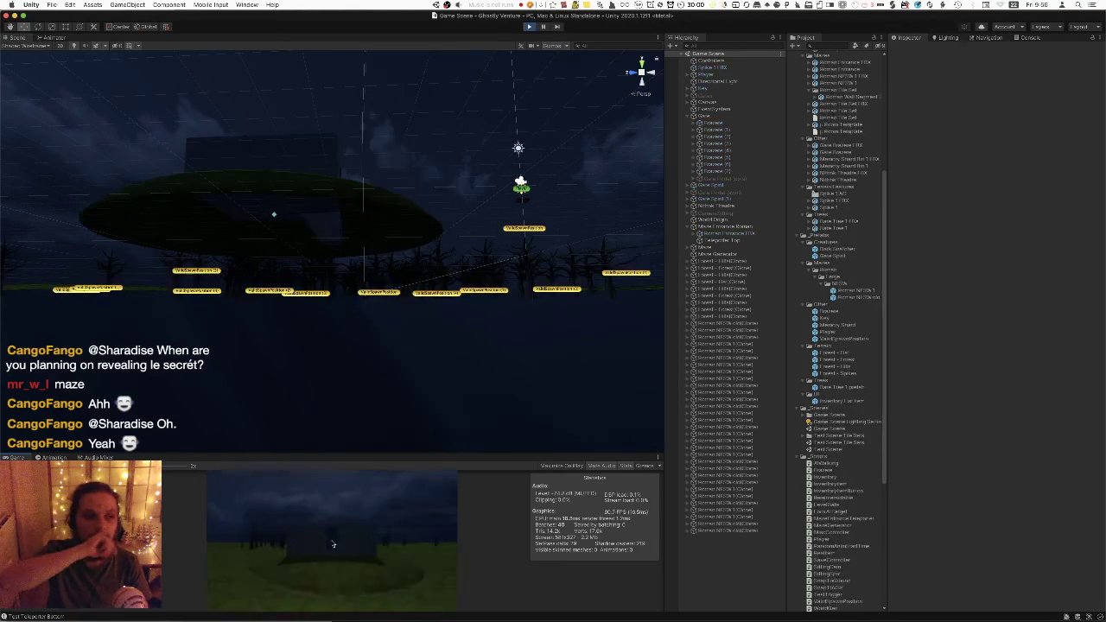
pyautogui.click(76, 47)
pyautogui.press('XF86MonBrightnessUp')
pyautogui.moveTo(328, 166); pyautogui.dragTo(432, 260, button='right')
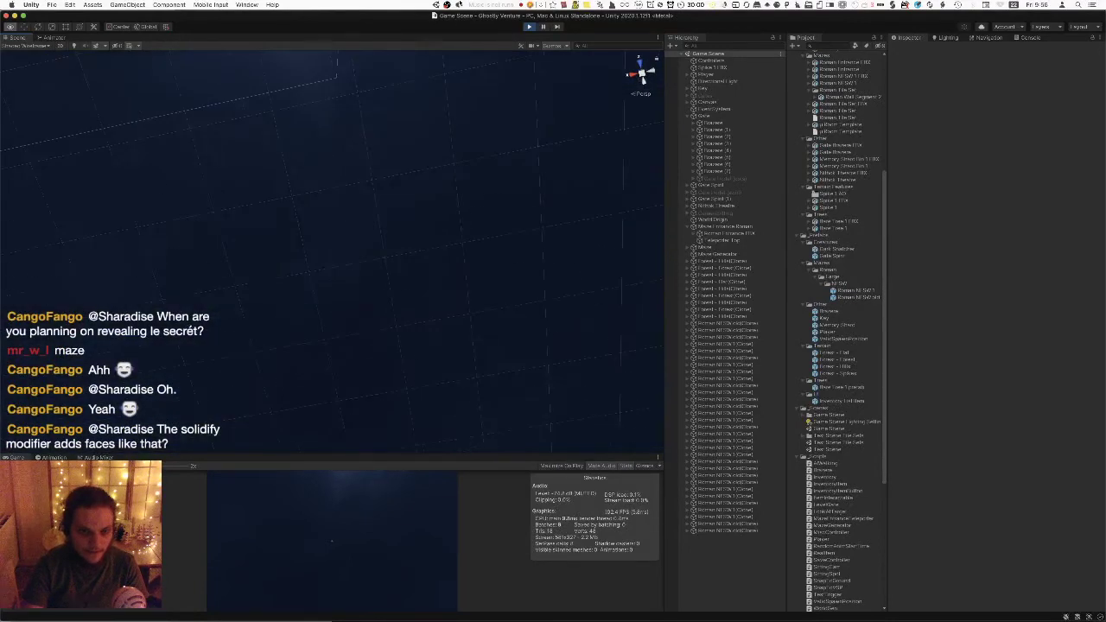
pyautogui.scroll(10, 412, 343)
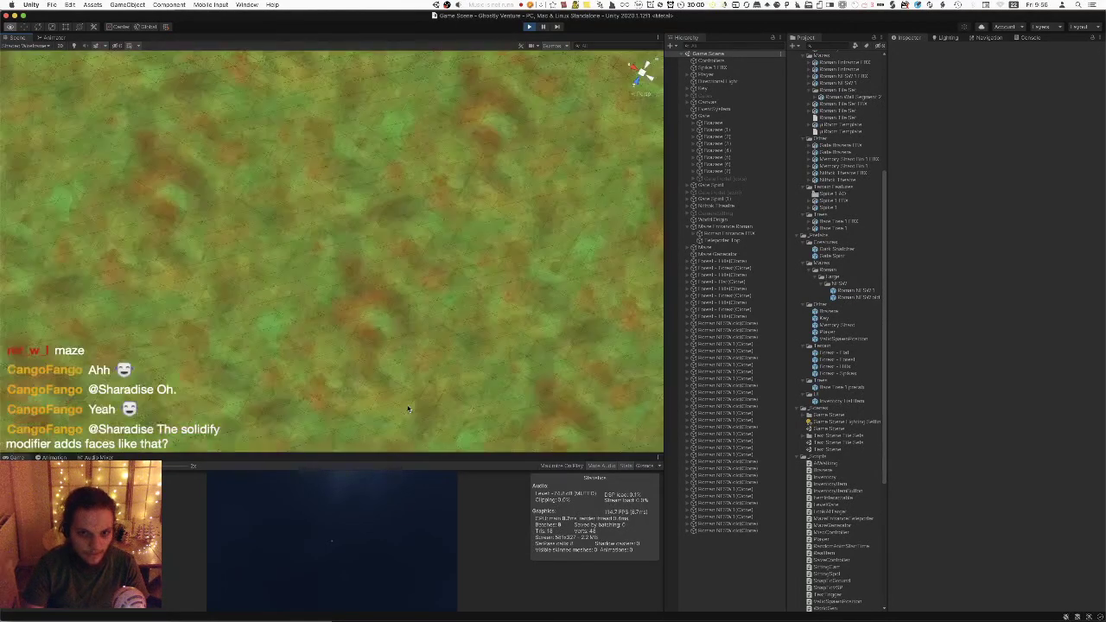
pyautogui.scroll(3, 409, 408)
pyautogui.scroll(-15, 409, 404)
pyautogui.moveTo(409, 402); pyautogui.dragTo(460, 294, button='right')
pyautogui.press('w')
pyautogui.moveTo(349, 271); pyautogui.dragTo(370, 132, button='right')
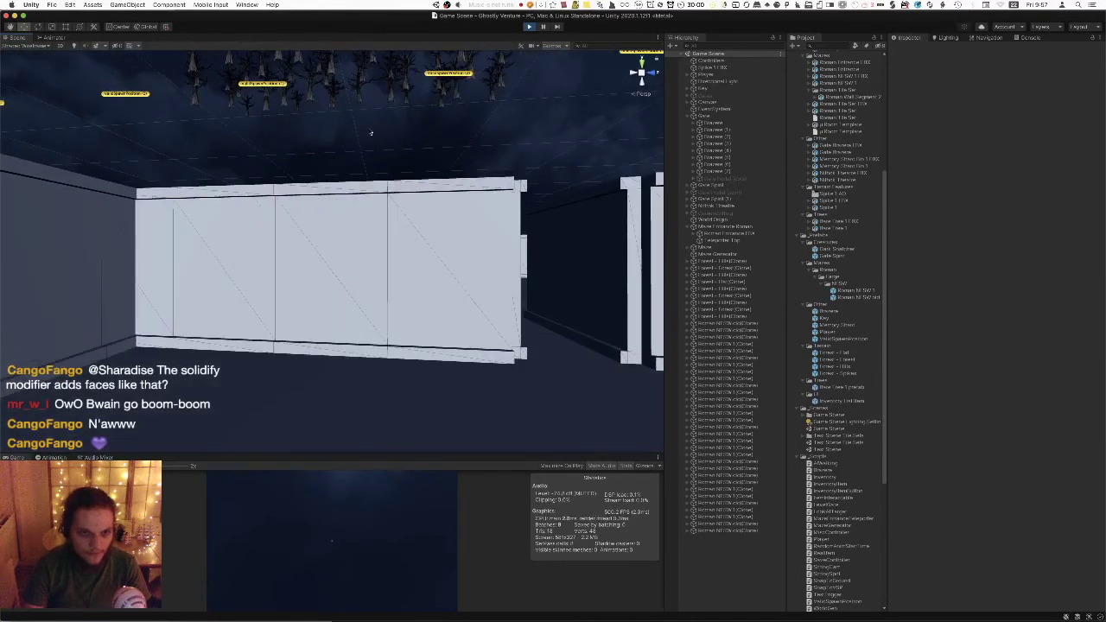
# Inspect a wall segment in a generated Roman NESW 1 room, survey the maze layout from above, and stop the game.
pyautogui.click(322, 213)
pyautogui.moveTo(374, 296)
pyautogui.mouseDown(button='right')
pyautogui.moveTo(381, 323)
pyautogui.moveTo(379, 296)
pyautogui.mouseUp(button='right')
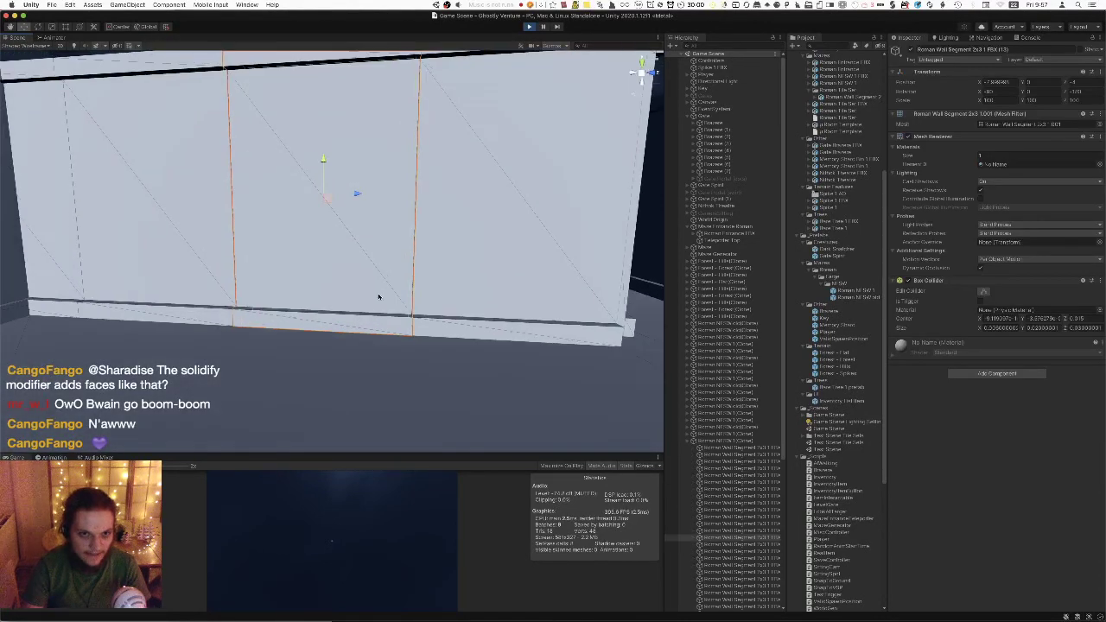
pyautogui.moveTo(345, 255); pyautogui.dragTo(307, 205, button='right')
pyautogui.click(247, 224)
pyautogui.moveTo(247, 223); pyautogui.dragTo(537, 277, button='right')
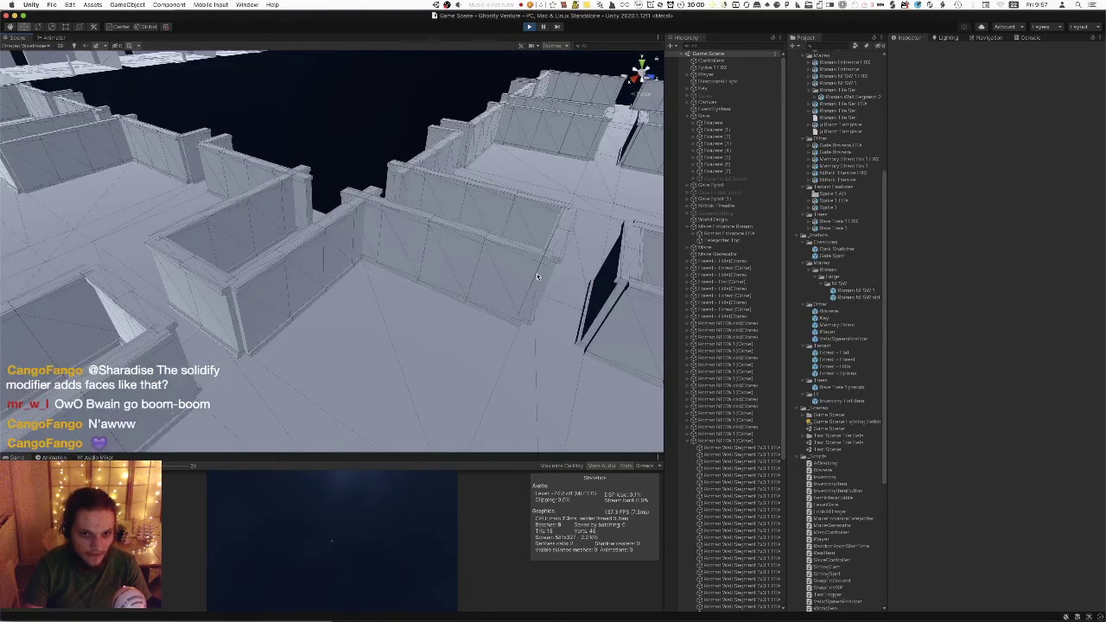
pyautogui.moveTo(448, 276); pyautogui.dragTo(510, 249, button='right')
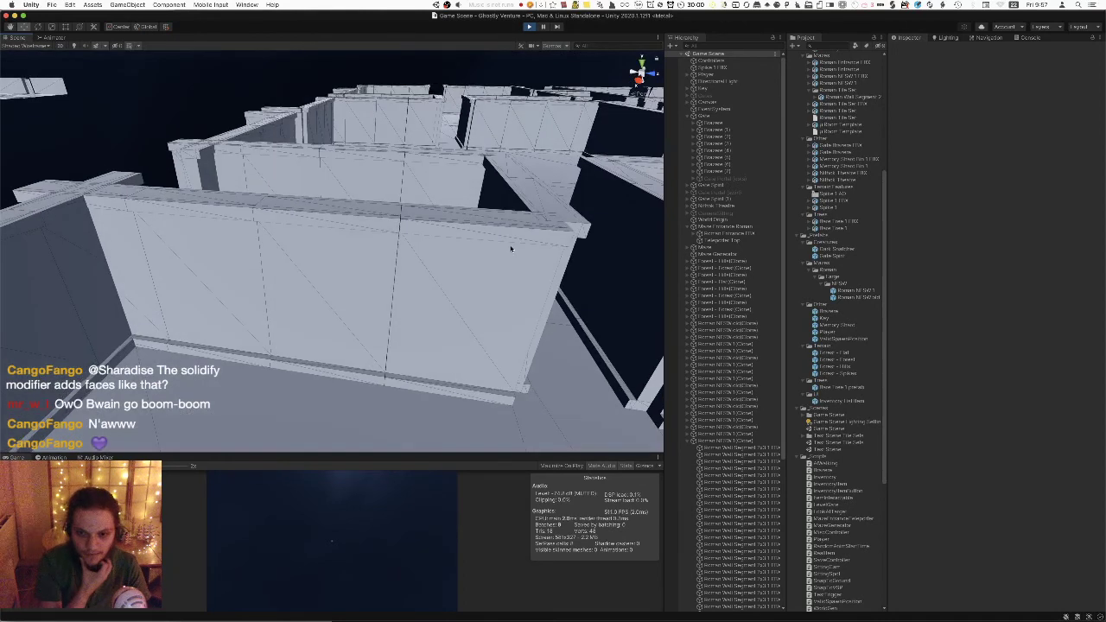
pyautogui.moveTo(511, 248); pyautogui.dragTo(481, 271, button='right')
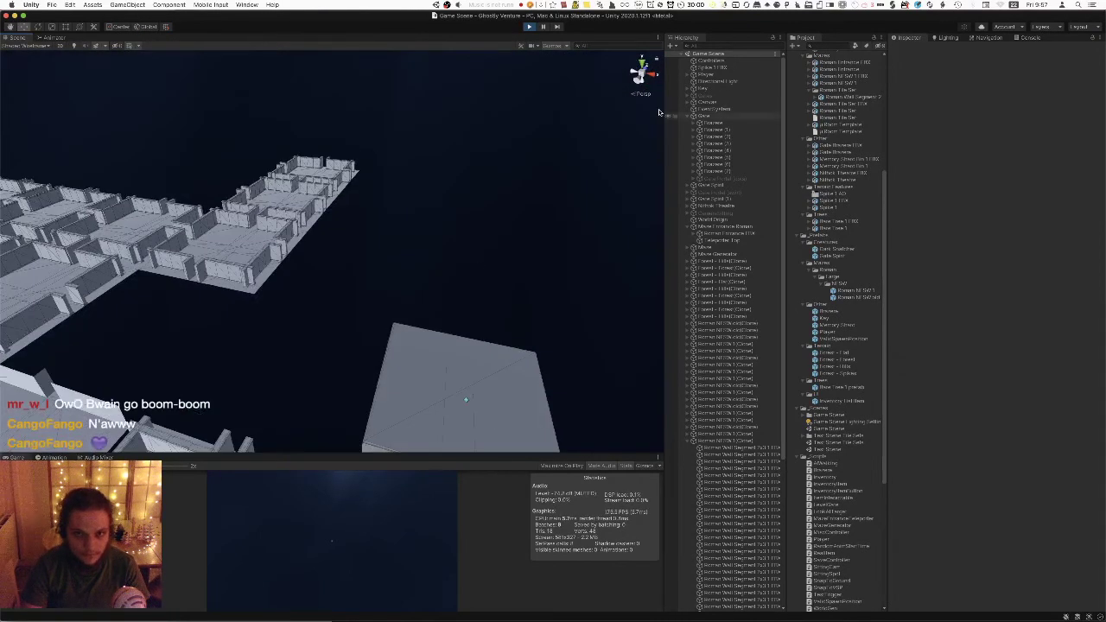
pyautogui.click(532, 26)
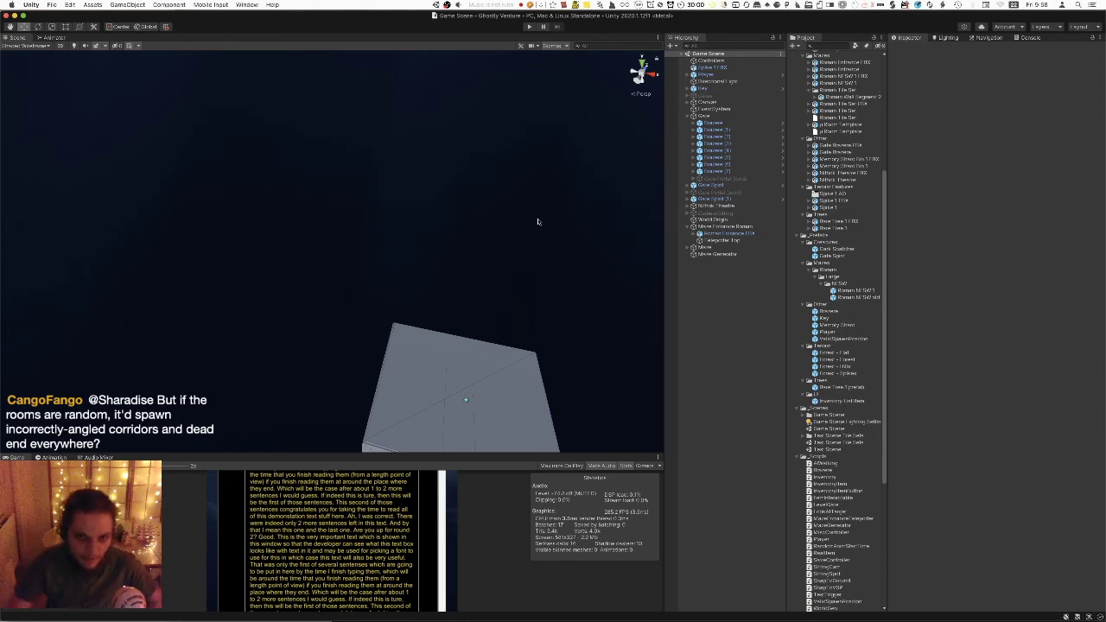
# Examine the entrance hill's hollow underside and the entrance building on top of it from outside.
pyautogui.moveTo(530, 220); pyautogui.dragTo(288, 277, button='right')
pyautogui.moveTo(480, 209); pyautogui.dragTo(226, 279, button='right')
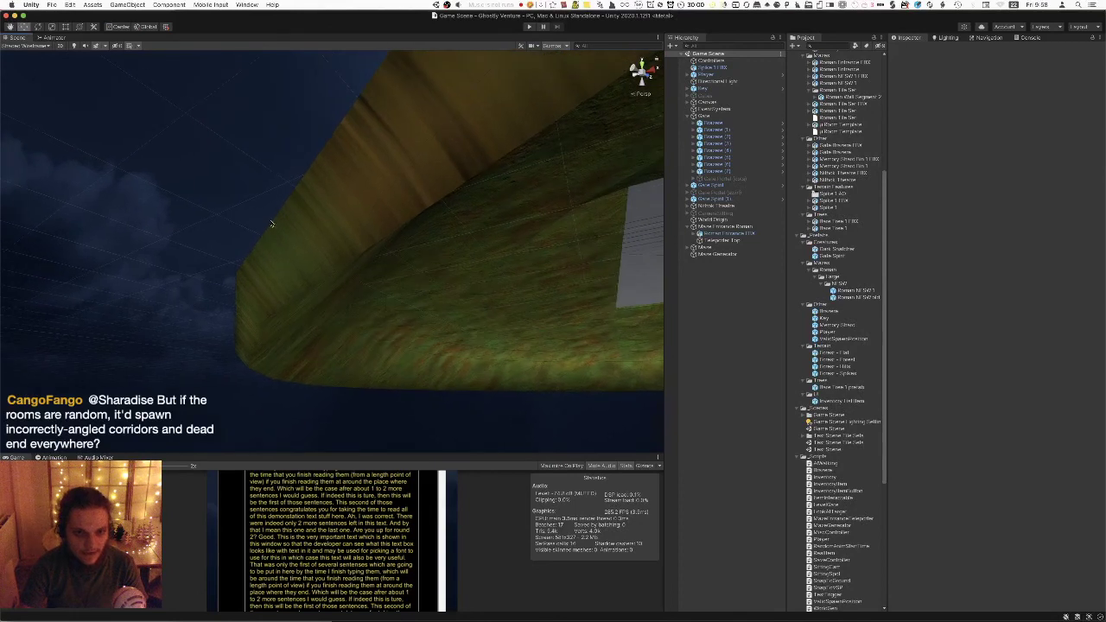
pyautogui.moveTo(300, 279); pyautogui.dragTo(124, 229, button='right')
pyautogui.moveTo(590, 320); pyautogui.dragTo(466, 406, button='right')
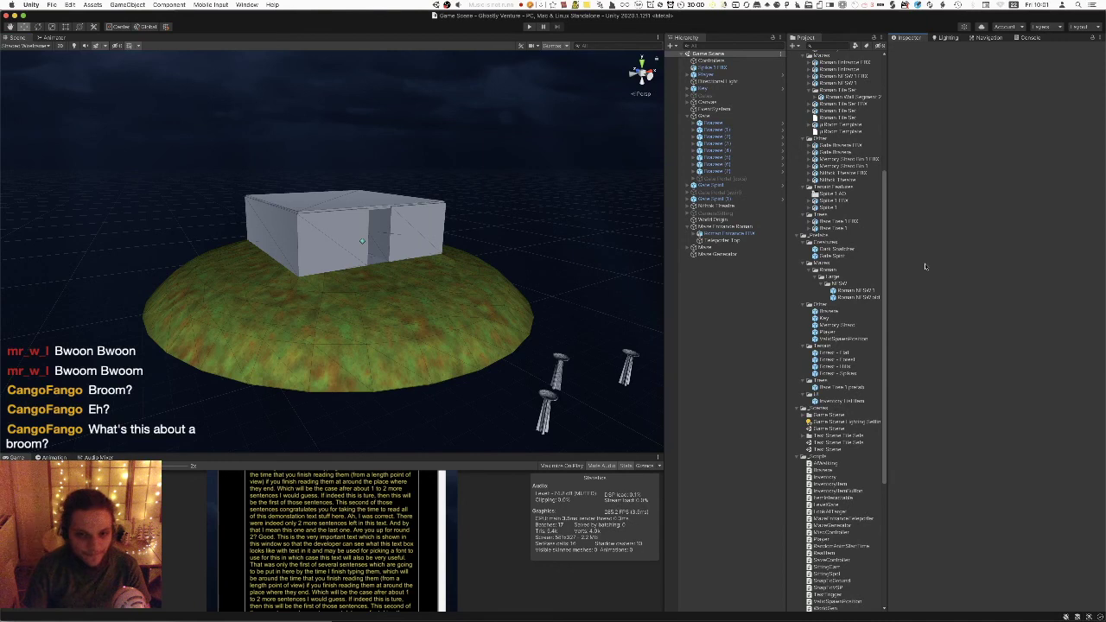
# Open the Test Scene Tile Sets scene and view the Roman NESW 1 room from several angles and distances.
pyautogui.doubleClick(835, 442)
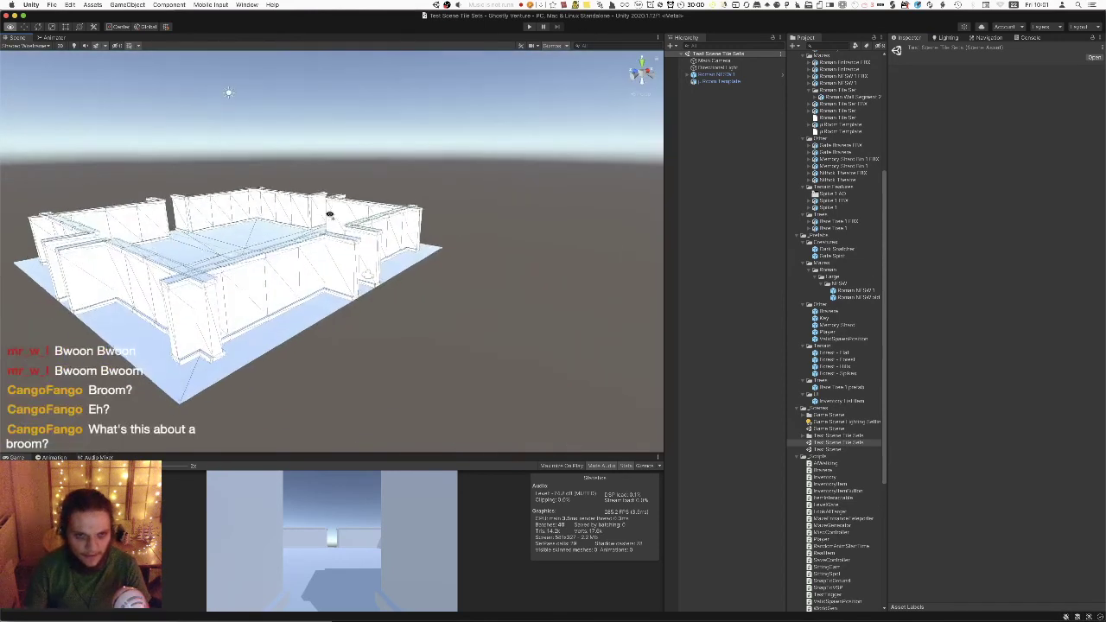
pyautogui.keyDown('alt'); pyautogui.moveTo(125, 74); pyautogui.dragTo(286, 247); pyautogui.keyUp('alt')
pyautogui.keyDown('alt'); pyautogui.scroll(3, 286, 247); pyautogui.keyUp('alt')
pyautogui.keyDown('alt'); pyautogui.scroll(-6, 288, 246); pyautogui.keyUp('alt')
pyautogui.keyDown('alt'); pyautogui.scroll(2, 288, 243); pyautogui.keyUp('alt')
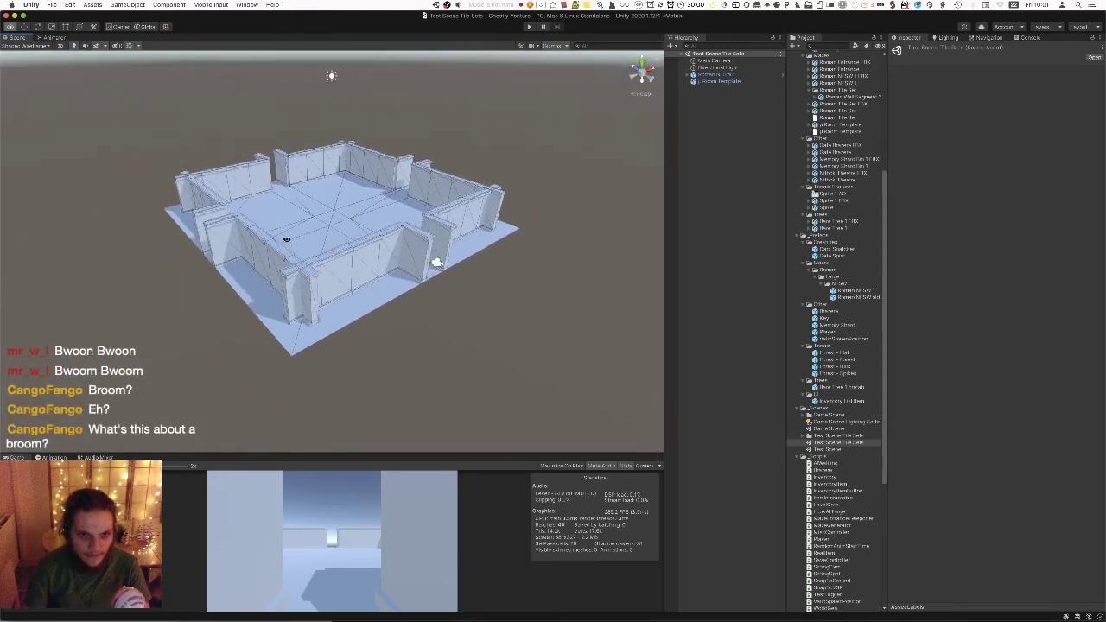
pyautogui.keyDown('alt'); pyautogui.scroll(-5, 286, 240); pyautogui.keyUp('alt')
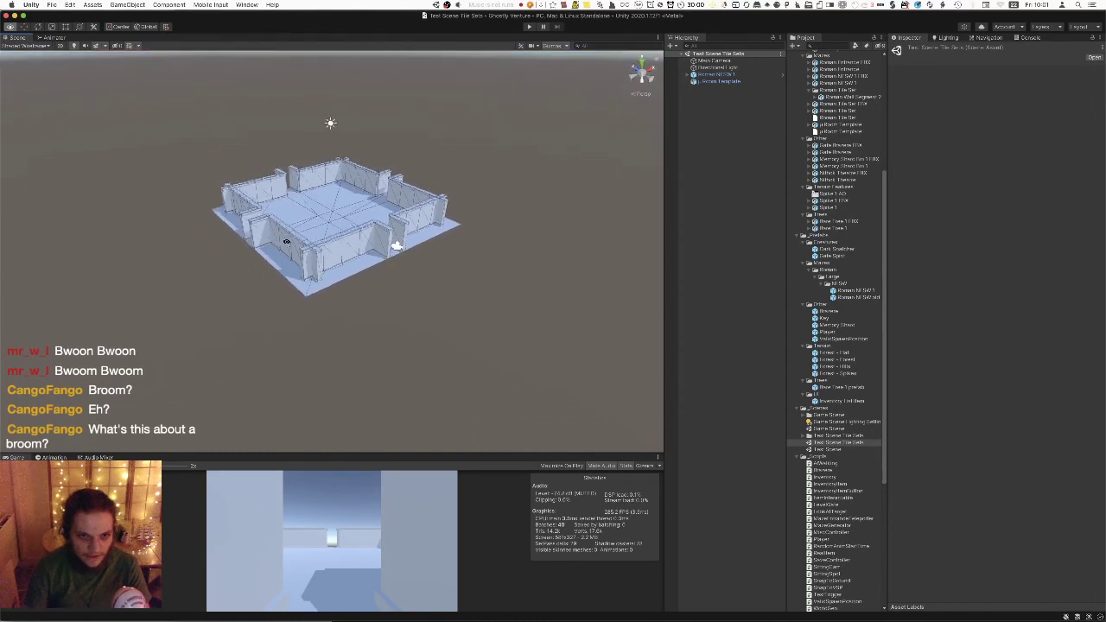
pyautogui.keyDown('alt'); pyautogui.scroll(5, 283, 237); pyautogui.keyUp('alt')
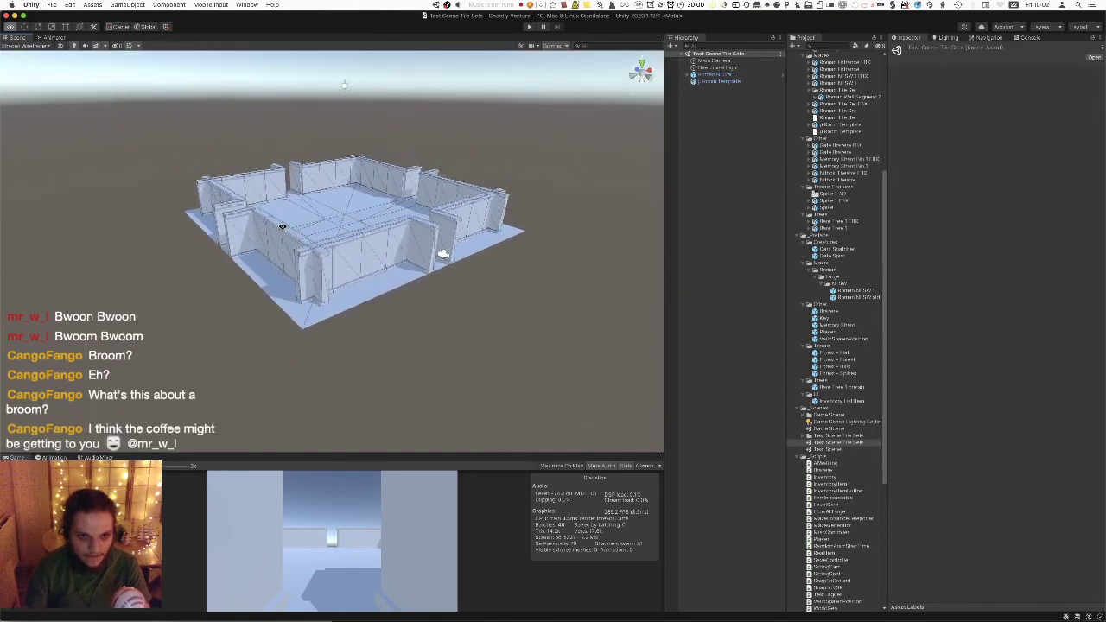
pyautogui.keyDown('alt'); pyautogui.scroll(-5, 282, 226); pyautogui.keyUp('alt')
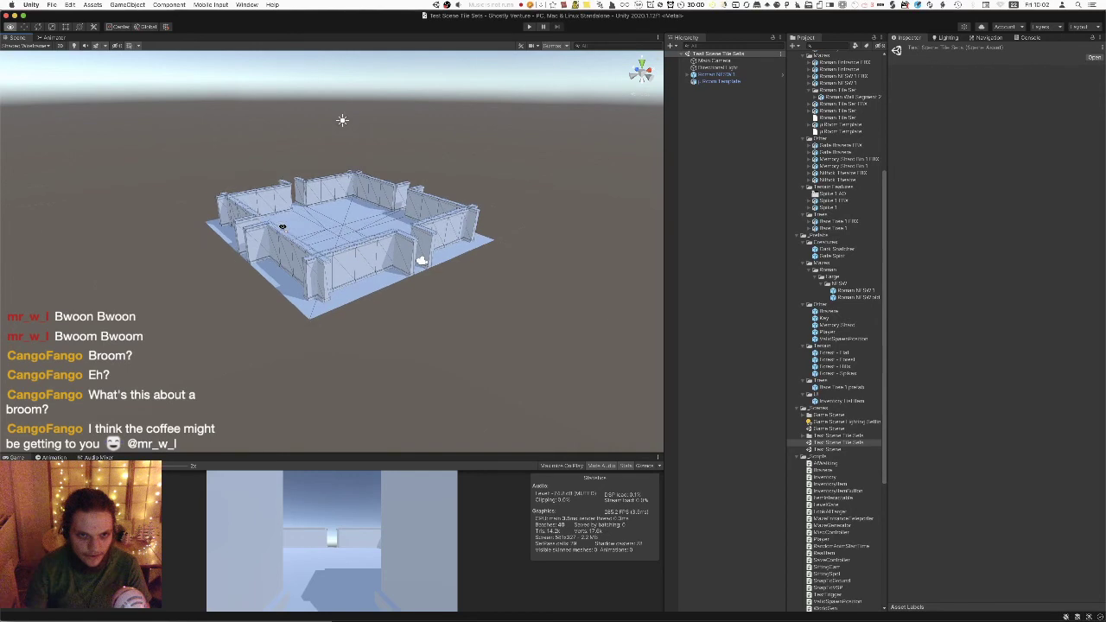
pyautogui.keyDown('alt'); pyautogui.moveTo(286, 220); pyautogui.dragTo(284, 216); pyautogui.keyUp('alt')
pyautogui.moveTo(283, 215); pyautogui.dragTo(282, 213, button='right')
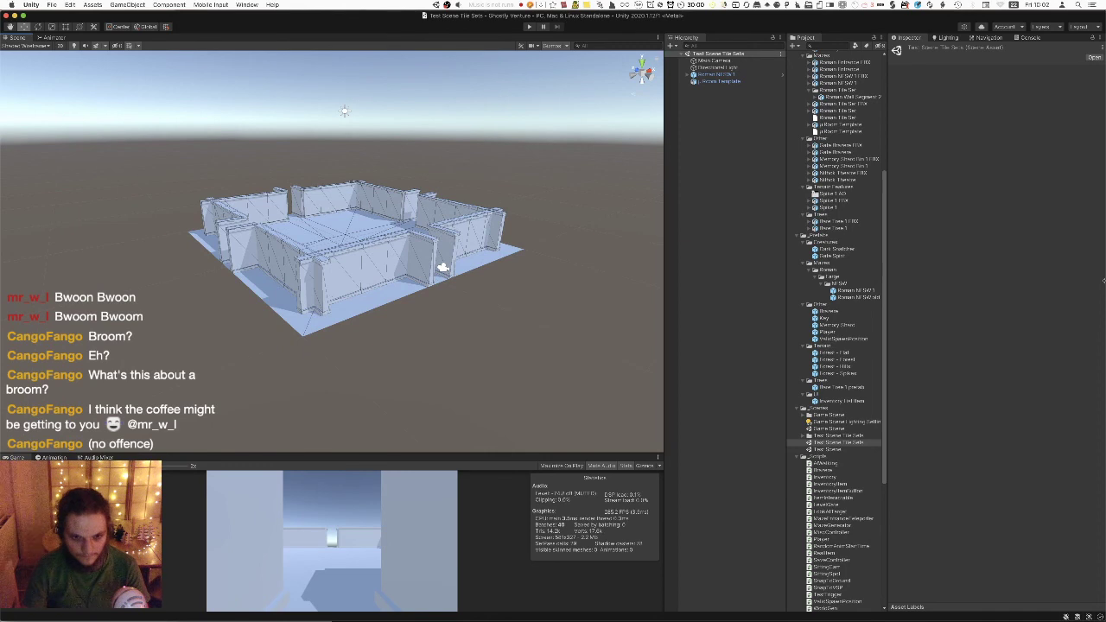
# Switch away from Unity and hide the Sublime Text and Finder windows to bring OBS to the front.
pyautogui.press('super+shift+3')
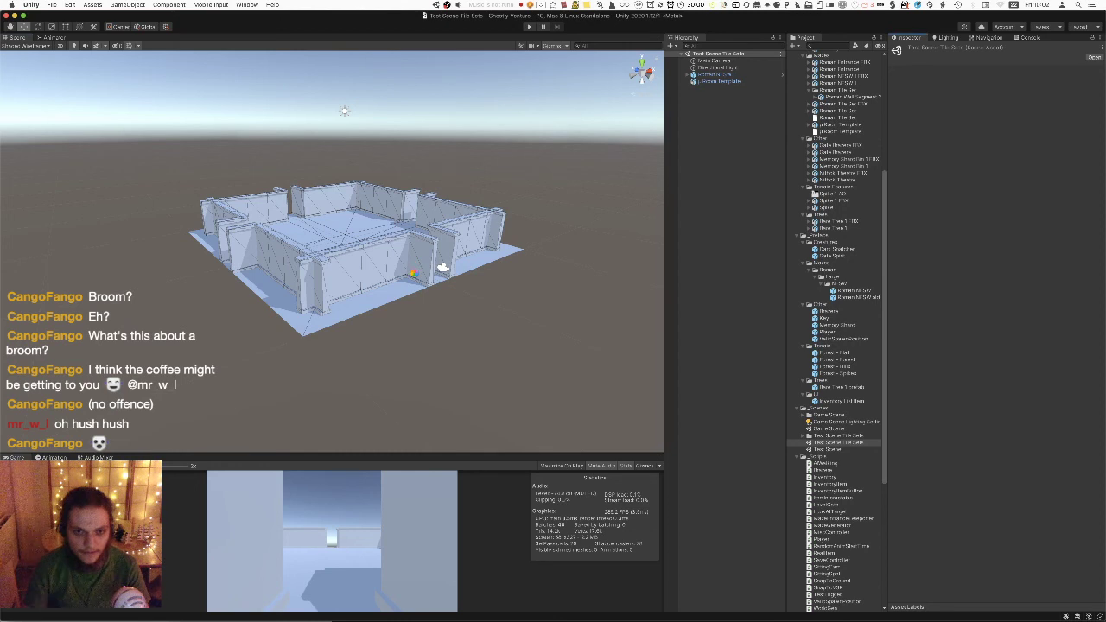
pyautogui.press('super+Tab')
pyautogui.click(511, 430)
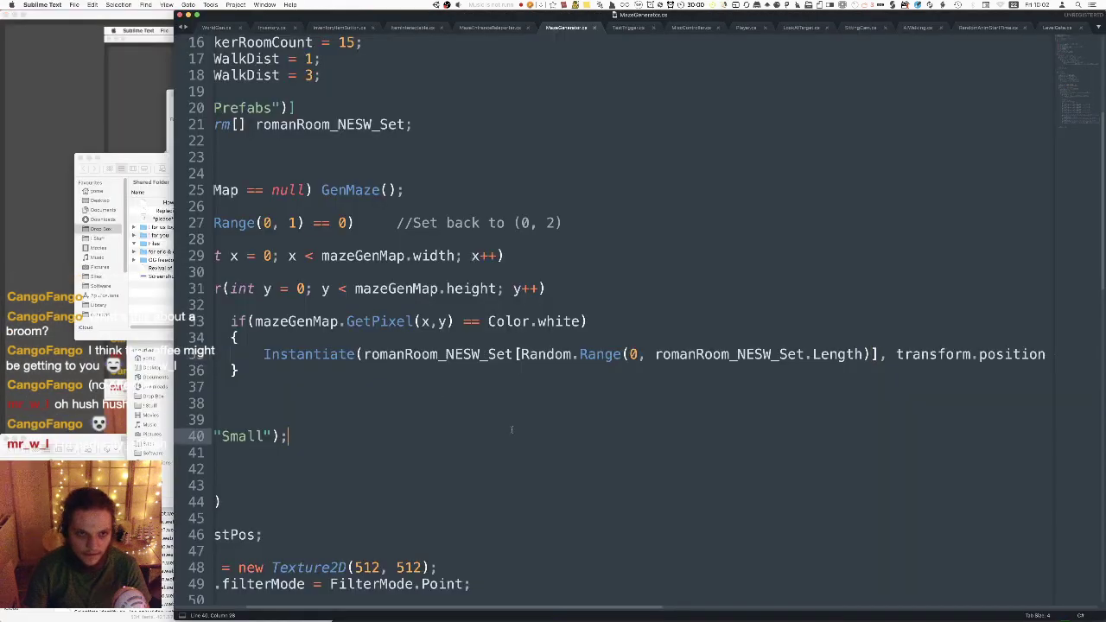
pyautogui.press('super+h')
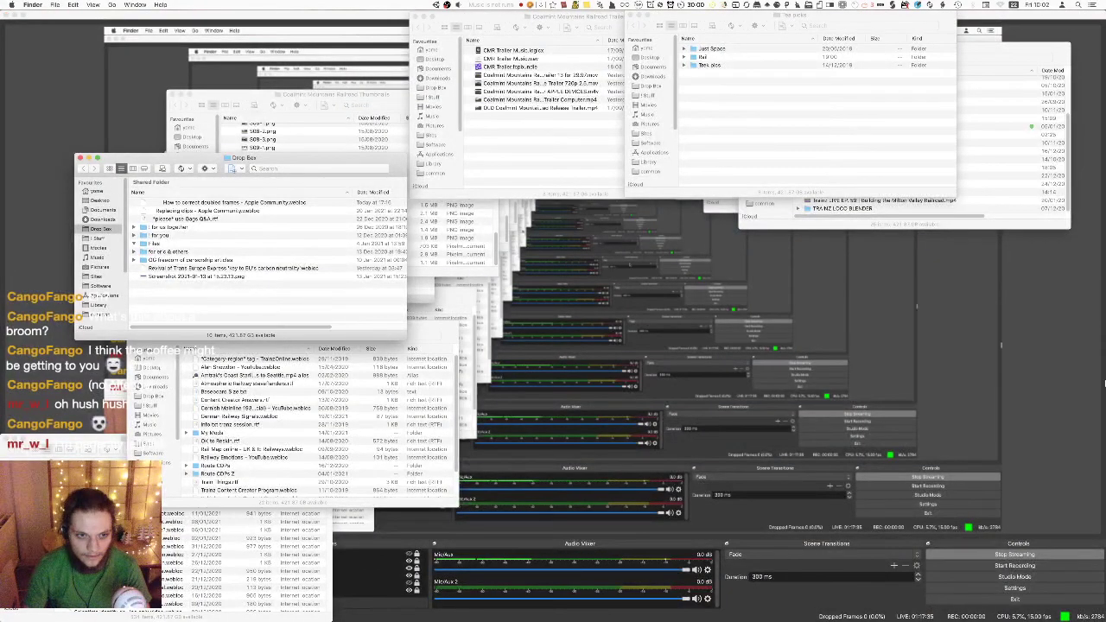
pyautogui.press('super+h')
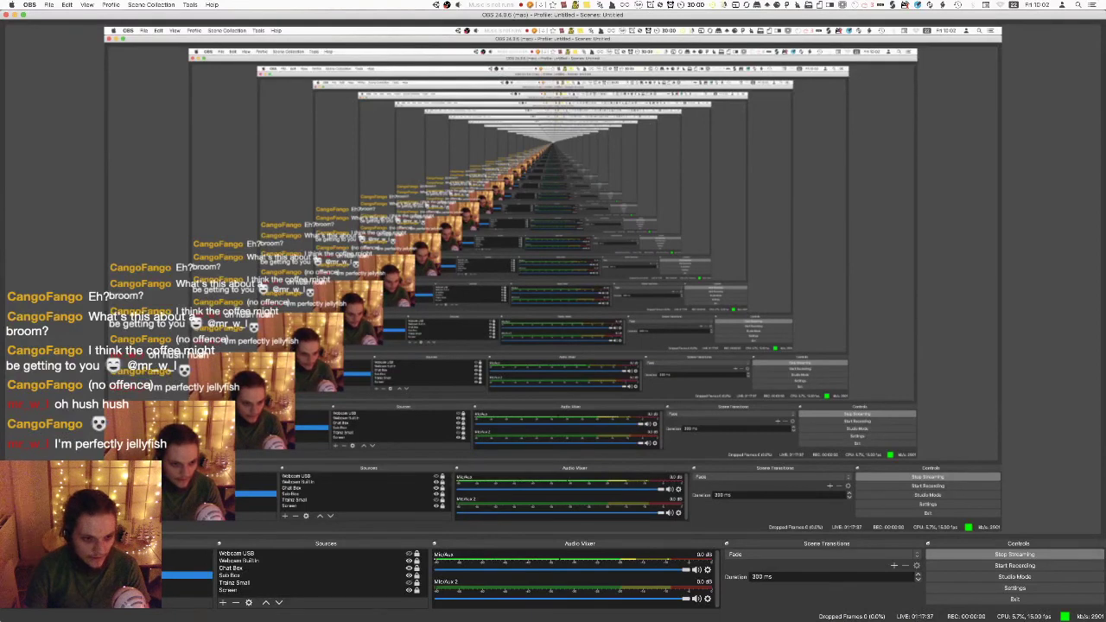